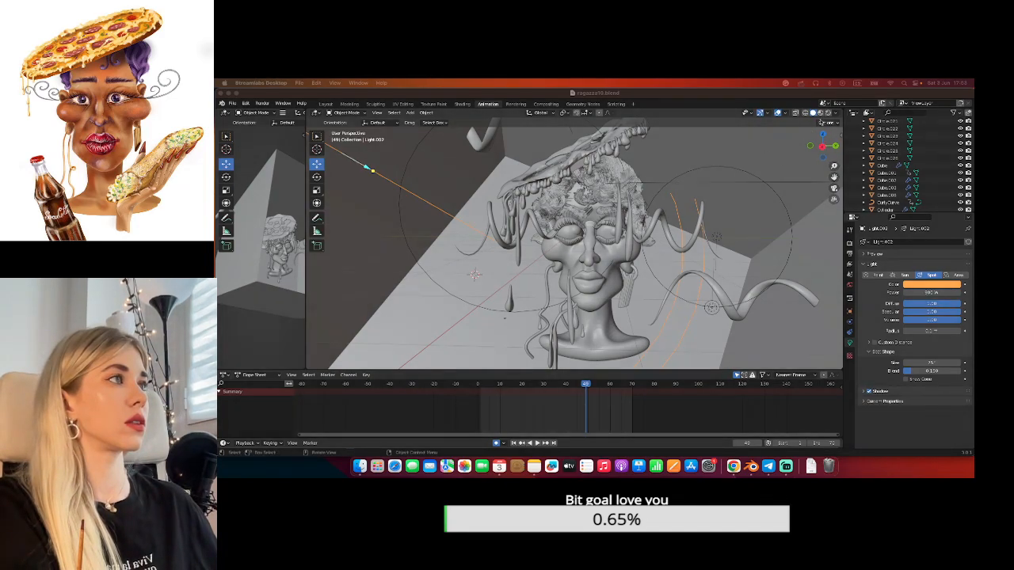
Preview the character's face with rendered viewport shading.
{"action": "left_click", "coordinate": [827, 114]}
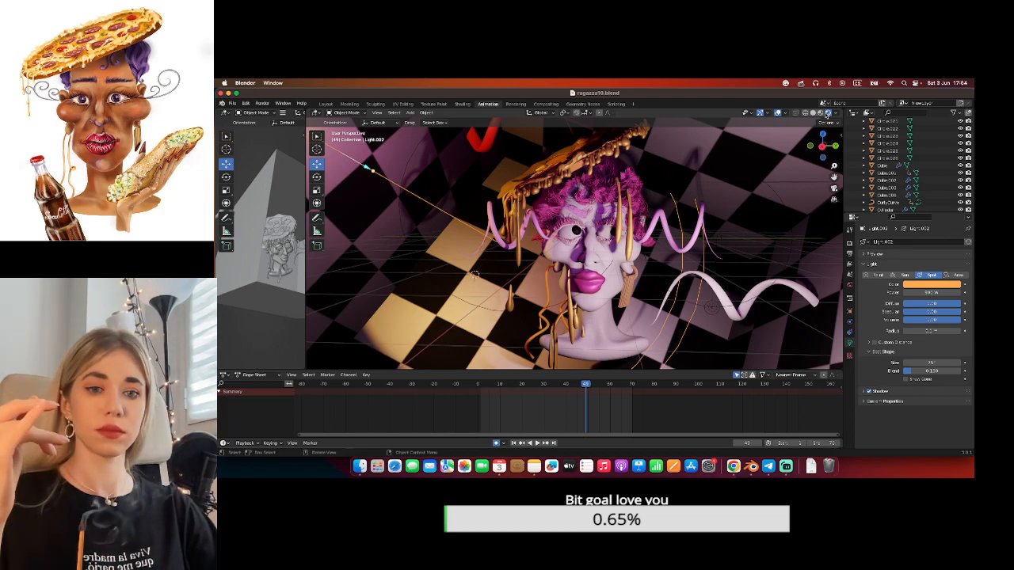
{"action": "scroll", "coordinate": [574, 238], "scroll_direction": "up", "scroll_amount": 5}
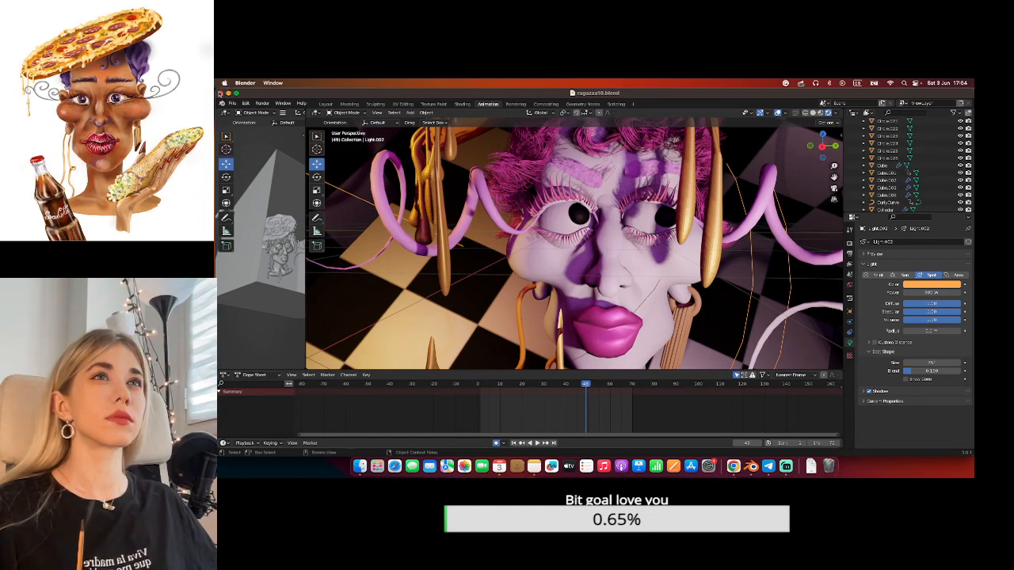
Close the project window, restart Blender and enlarge its new window to fill the screen.
{"action": "left_click", "coordinate": [223, 92]}
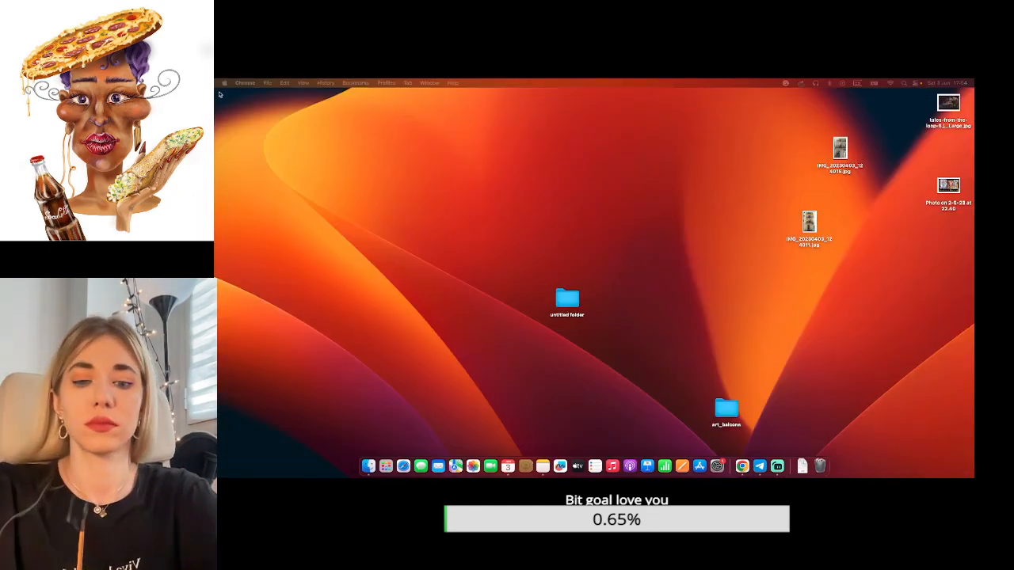
{"action": "key", "text": "super+space"}
{"action": "type", "text": "ble"}
{"action": "key", "text": "Return"}
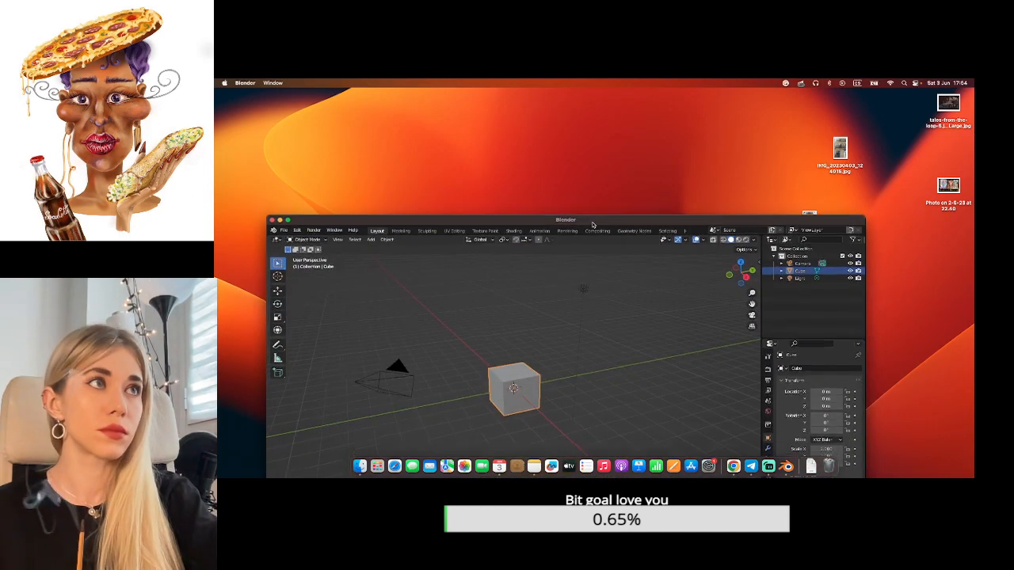
{"action": "double_click", "coordinate": [601, 227]}
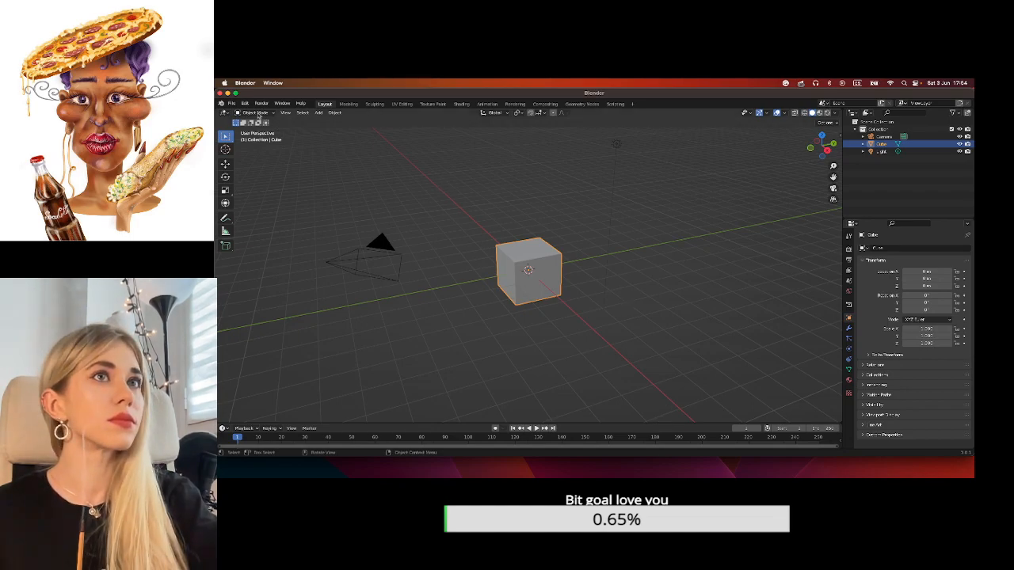
Reopen the most recently used project file with the pizza-hat character.
{"action": "left_click", "coordinate": [234, 103]}
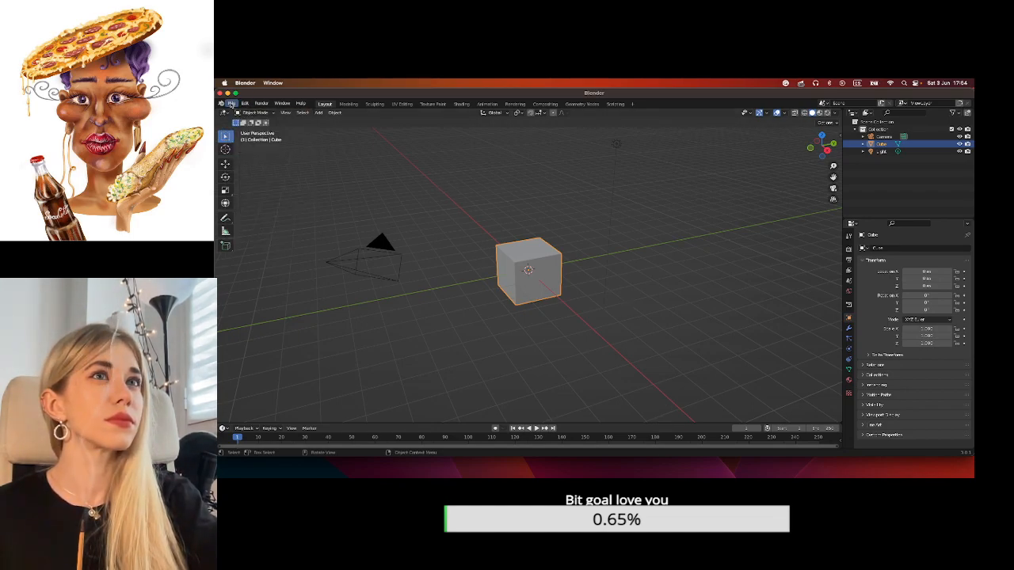
{"action": "left_click", "coordinate": [231, 104]}
{"action": "mouse_move", "coordinate": [252, 126]}
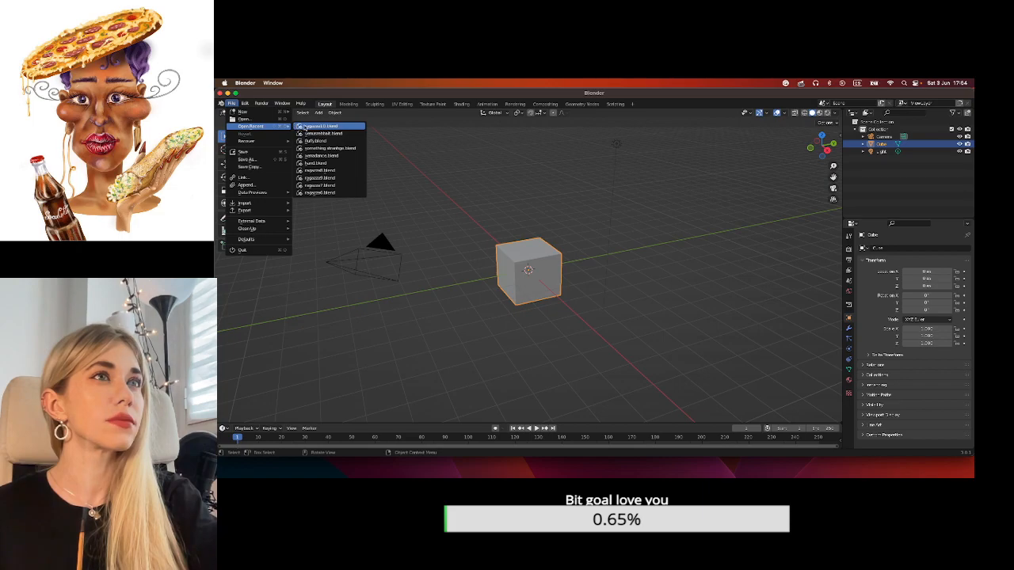
{"action": "left_click", "coordinate": [305, 126]}
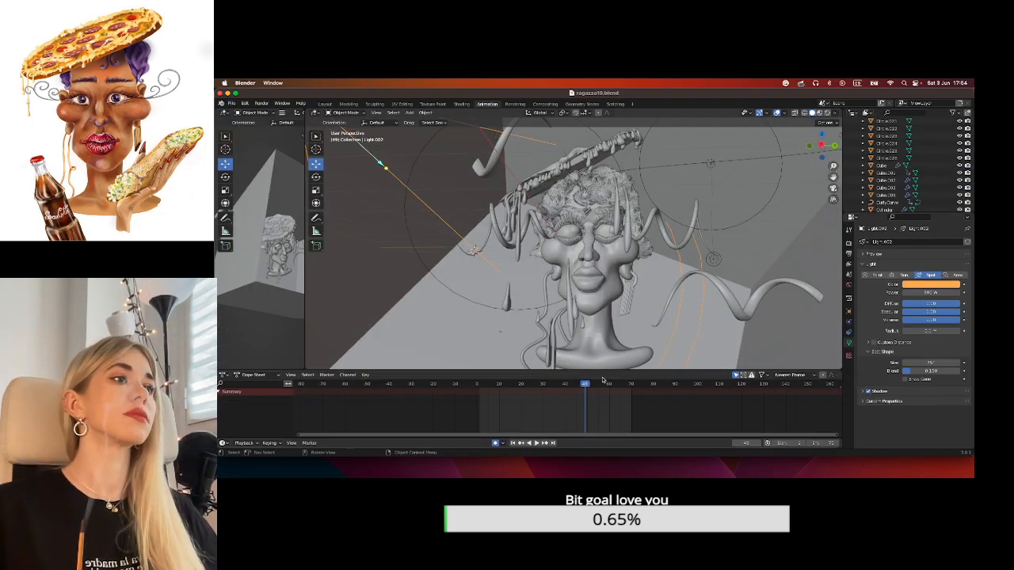
Play back the scene's animation, stop it and view the character up close.
{"action": "left_click", "coordinate": [535, 443]}
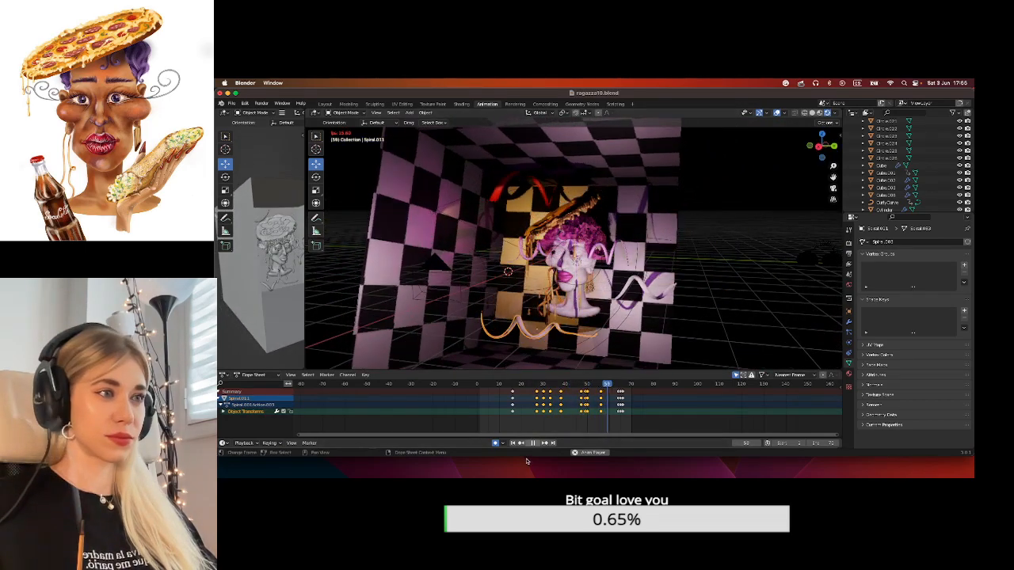
{"action": "key", "text": "space"}
{"action": "scroll", "coordinate": [545, 335], "scroll_direction": "up", "scroll_amount": 5}
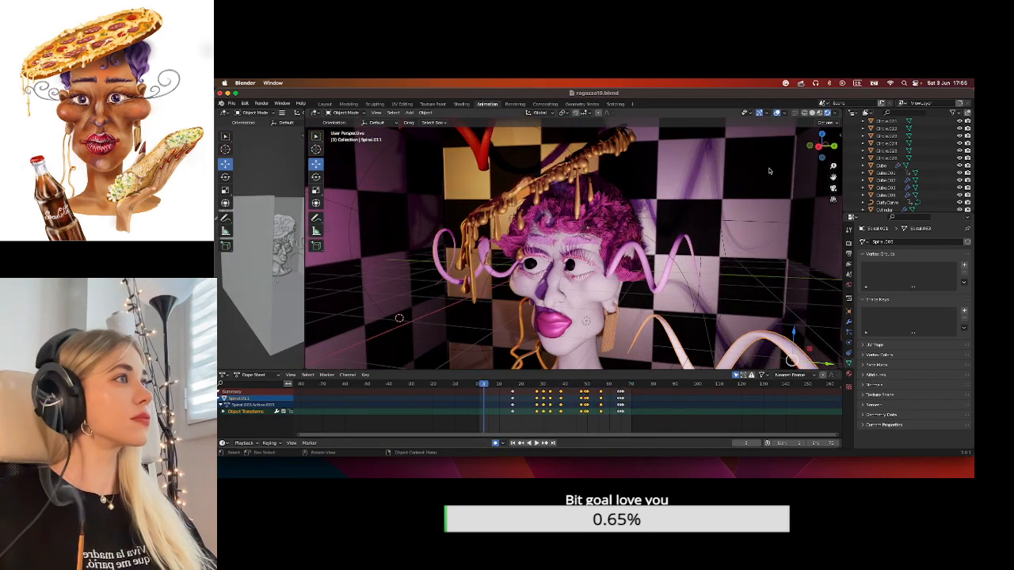
View the character straight from the right side in orthographic projection and select a pepperoni slice on the pizza hat.
{"action": "left_click", "coordinate": [817, 147]}
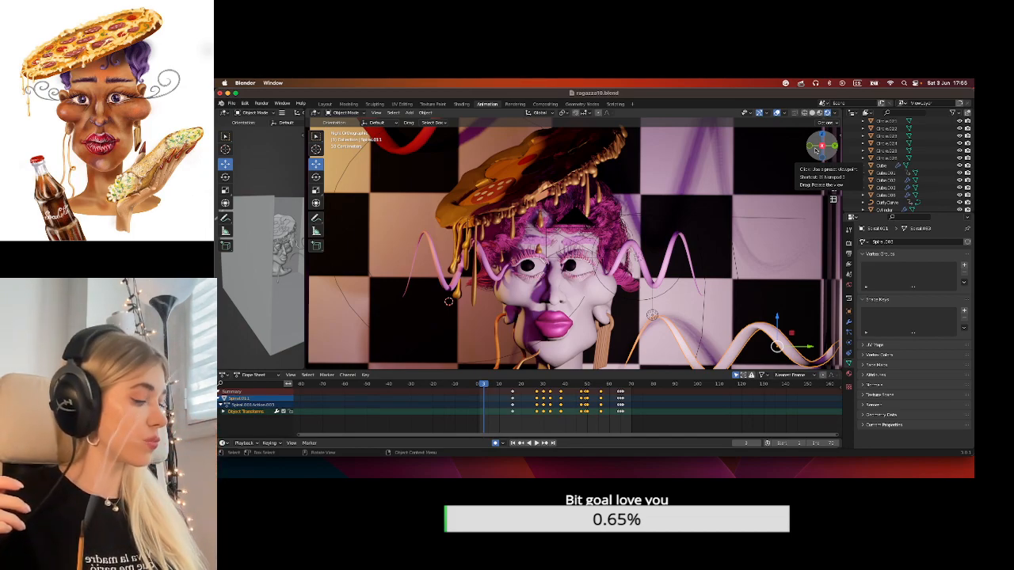
{"action": "key", "text": "KP_5"}
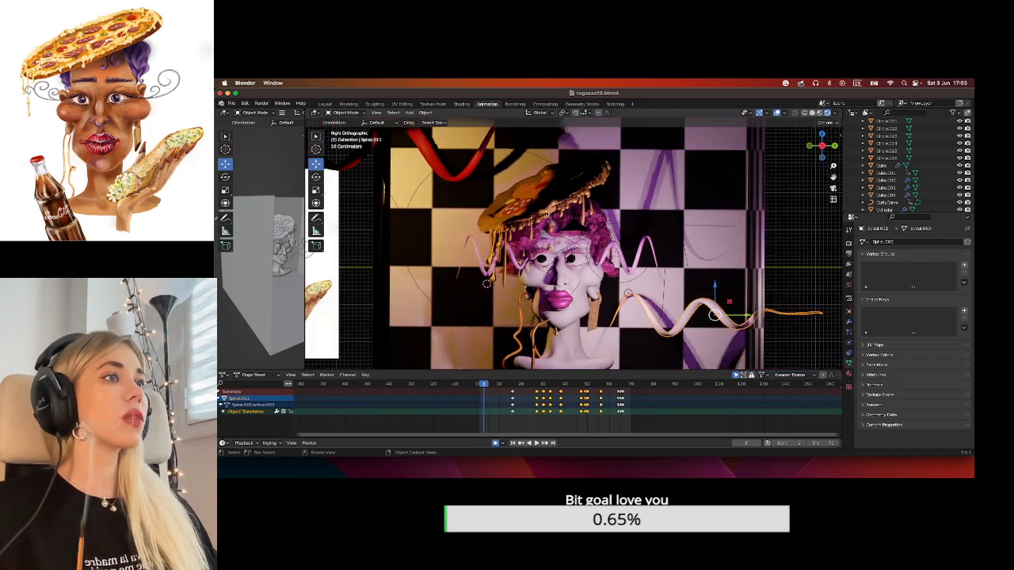
{"action": "left_click", "coordinate": [549, 214]}
{"action": "key", "text": "KP_5"}
{"action": "left_click", "coordinate": [494, 192]}
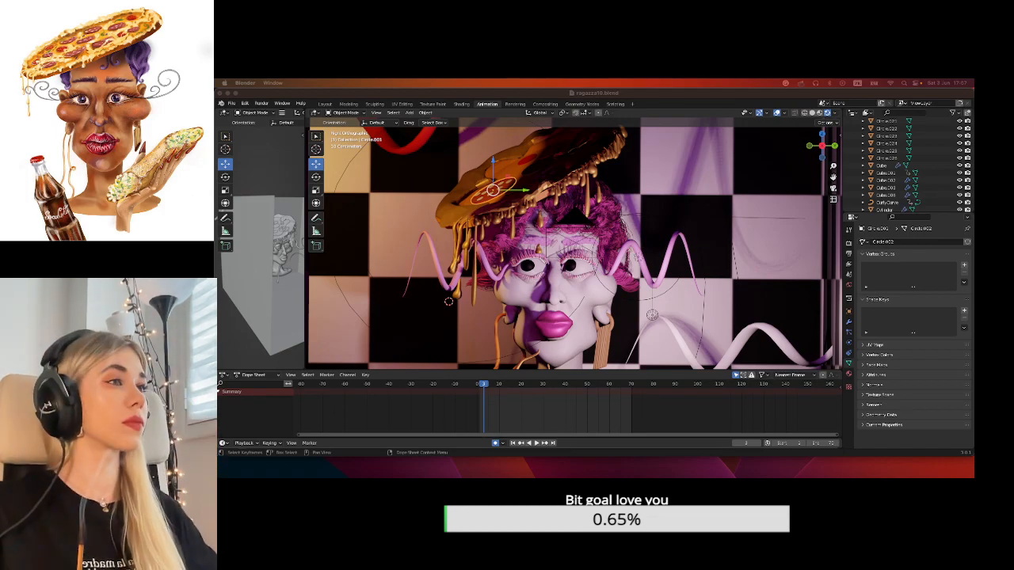
Return to perspective projection and examine the eyebrows, the hair and the top of the pizza hat.
{"action": "left_click", "coordinate": [834, 200]}
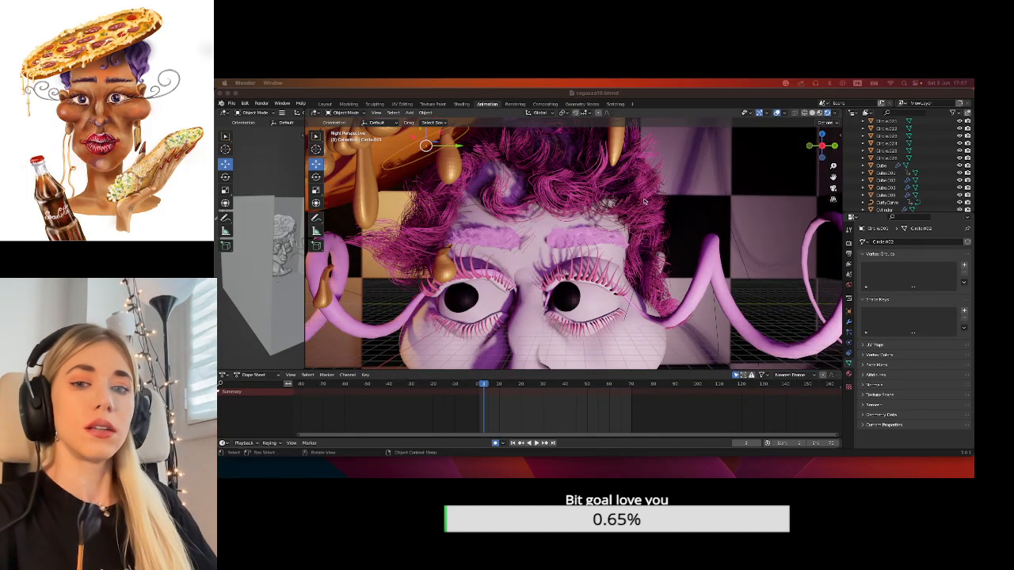
{"action": "middle_click_drag", "start_coordinate": [615, 232], "coordinate": [568, 249]}
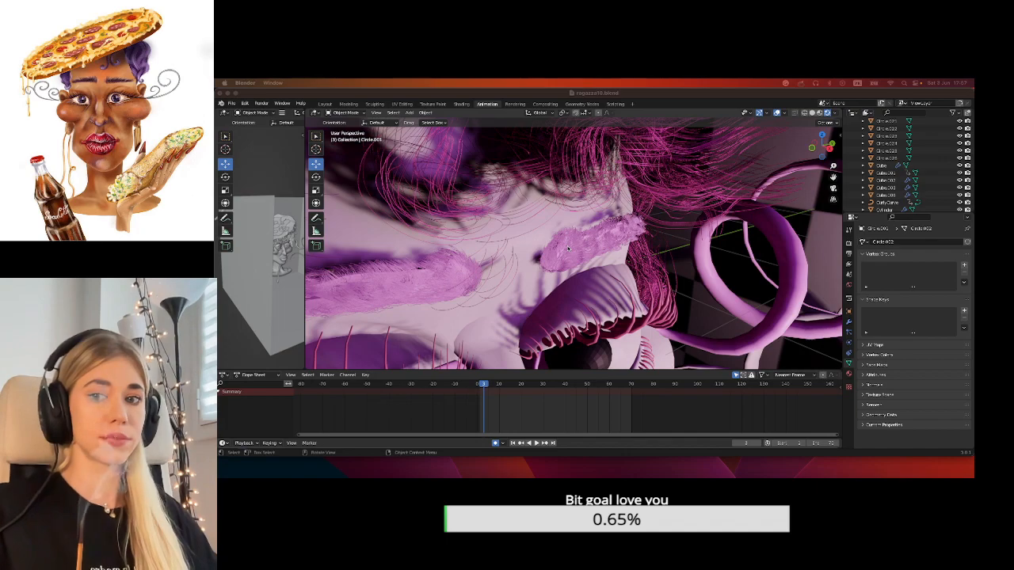
{"action": "middle_click_drag", "start_coordinate": [568, 248], "coordinate": [529, 228]}
{"action": "scroll", "coordinate": [530, 227], "scroll_direction": "down", "scroll_amount": 8}
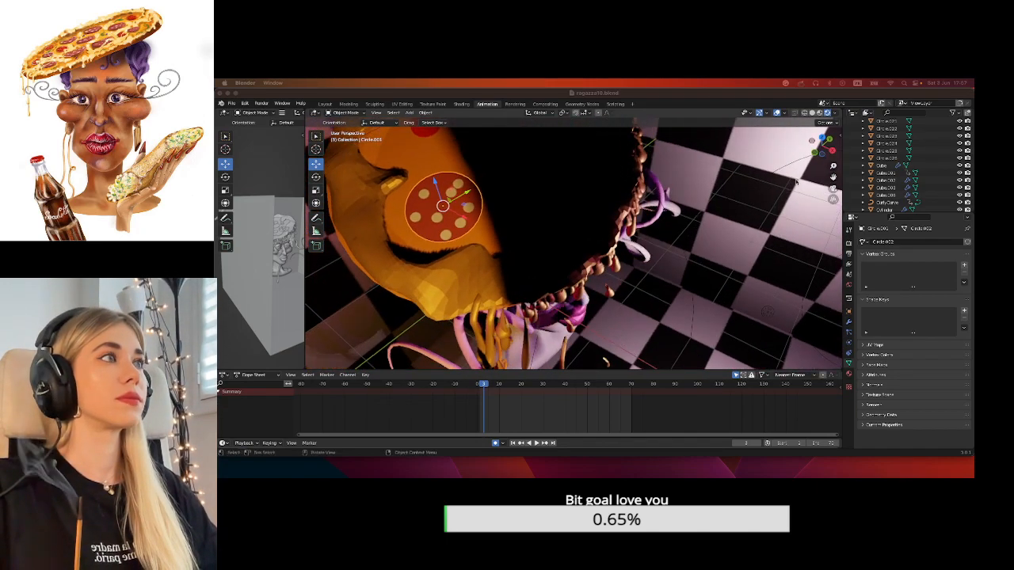
Switch the viewport to material preview shading and frame the character inside the checkered room.
{"action": "left_click", "coordinate": [820, 113]}
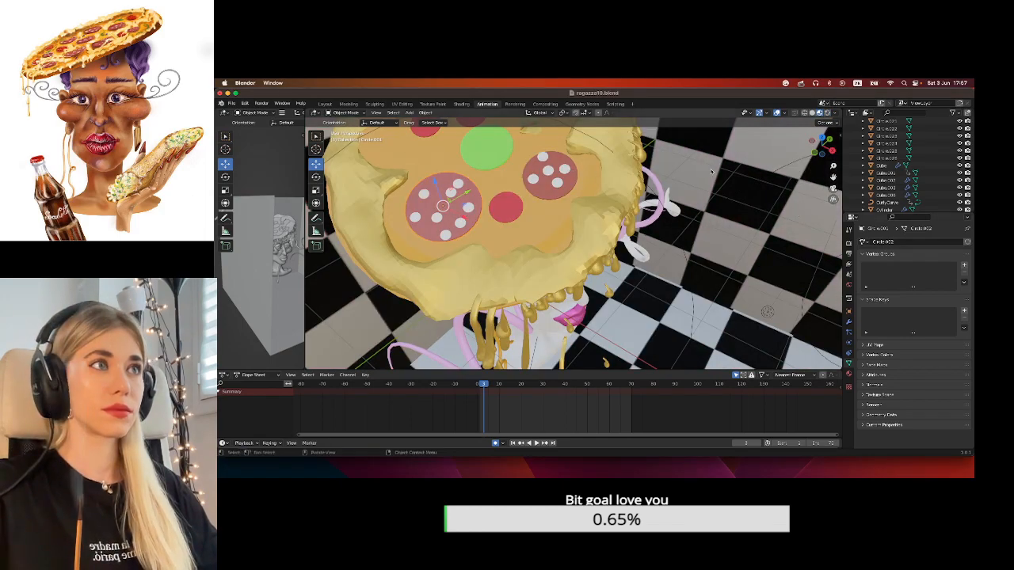
{"action": "key", "text": "KP_Divide"}
{"action": "left_click_drag", "start_coordinate": [721, 201], "coordinate": [818, 198]}
{"action": "scroll", "coordinate": [792, 214], "scroll_direction": "down", "scroll_amount": 12}
{"action": "scroll", "coordinate": [710, 253], "scroll_direction": "down", "scroll_amount": 3}
{"action": "left_click_drag", "start_coordinate": [823, 147], "coordinate": [799, 111]}
{"action": "scroll", "coordinate": [689, 266], "scroll_direction": "up", "scroll_amount": 3}
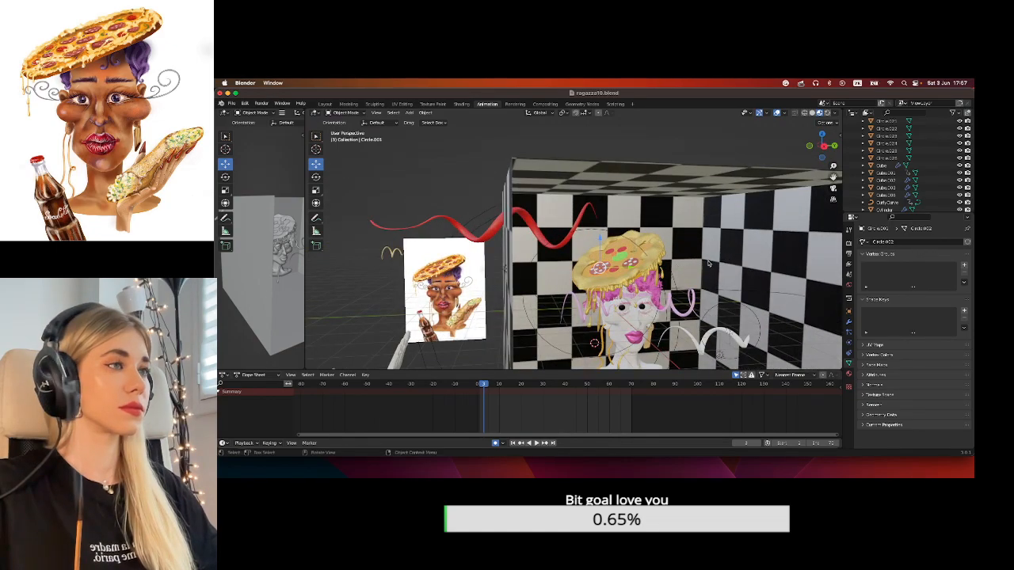
{"action": "left_click_drag", "start_coordinate": [833, 176], "coordinate": [783, 104]}
{"action": "scroll", "coordinate": [673, 255], "scroll_direction": "up", "scroll_amount": 5}
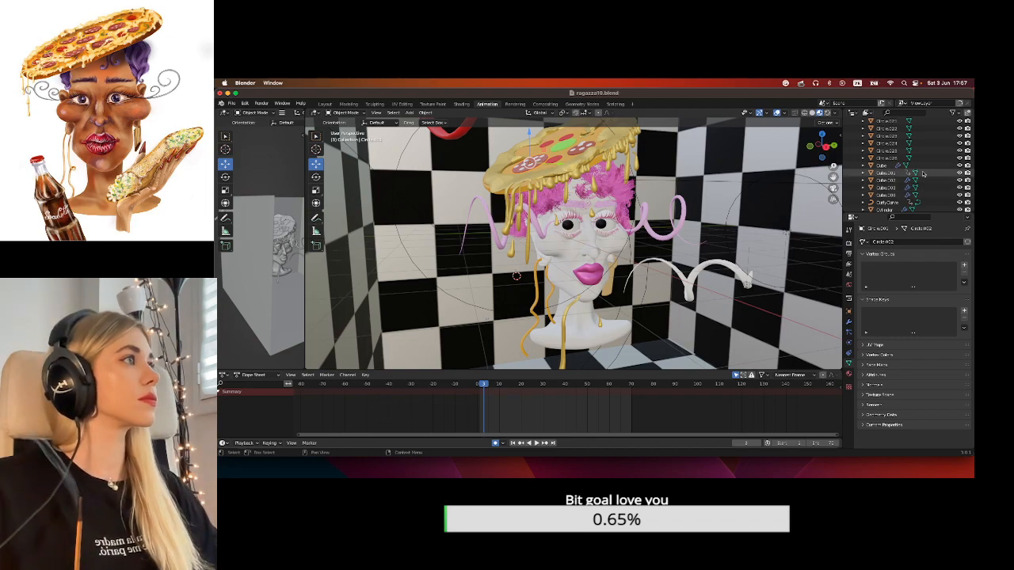
Select the checkered room, locate its object Cube.001 in the object list and hide it in the viewport.
{"action": "scroll", "coordinate": [925, 174], "scroll_direction": "down", "scroll_amount": 3}
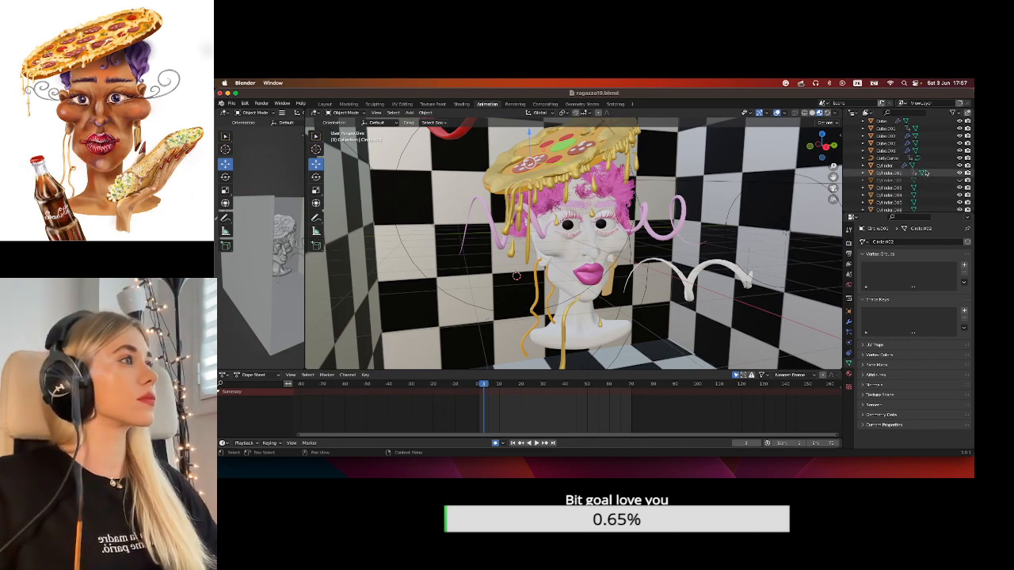
{"action": "scroll", "coordinate": [925, 173], "scroll_direction": "down", "scroll_amount": 5}
{"action": "left_click", "coordinate": [719, 186]}
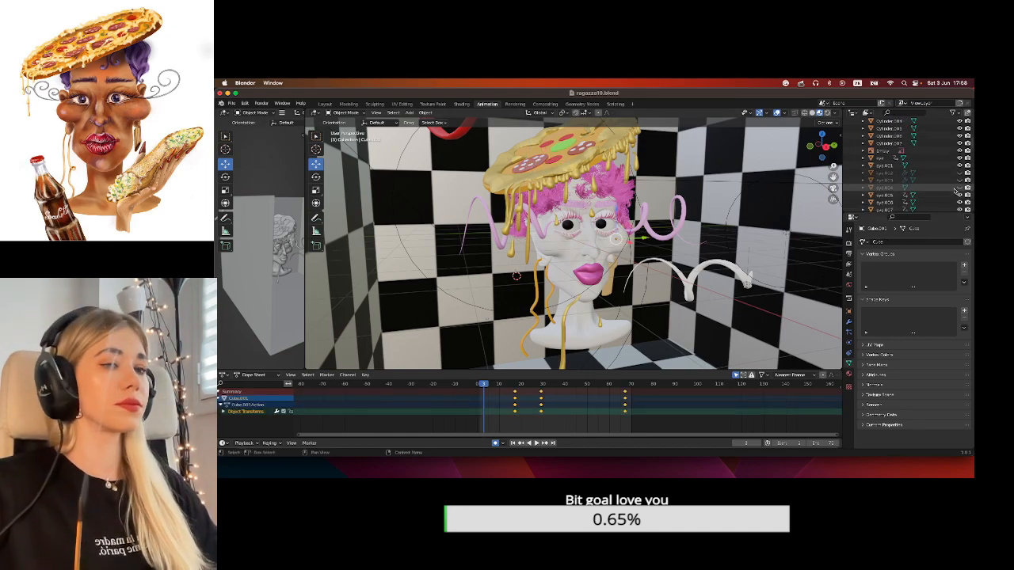
{"action": "scroll", "coordinate": [949, 175], "scroll_direction": "up", "scroll_amount": 2}
{"action": "scroll", "coordinate": [944, 164], "scroll_direction": "down", "scroll_amount": 4}
{"action": "scroll", "coordinate": [944, 164], "scroll_direction": "down", "scroll_amount": 6}
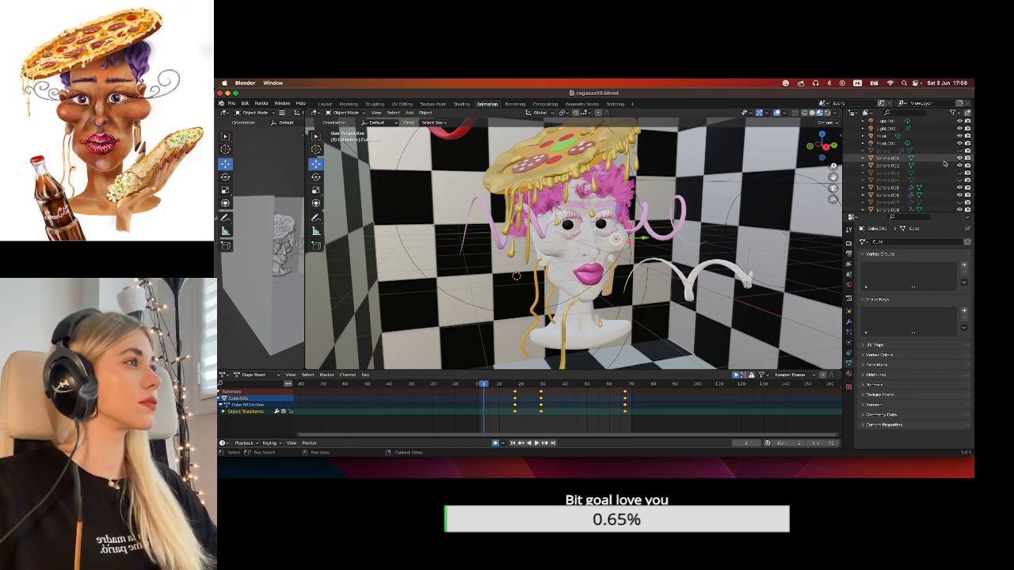
{"action": "scroll", "coordinate": [944, 164], "scroll_direction": "down", "scroll_amount": 8}
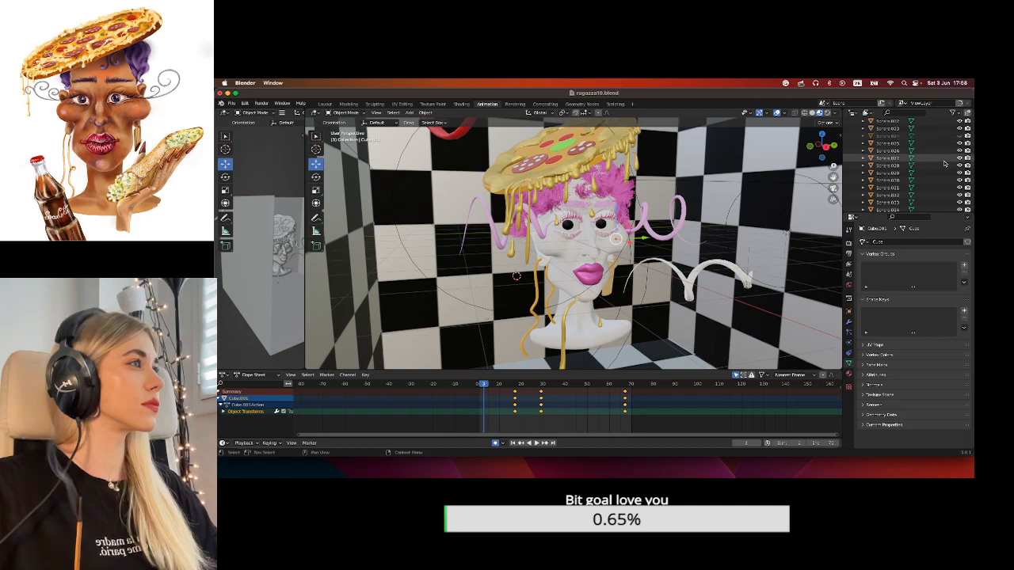
{"action": "key", "text": "KP_Decimal"}
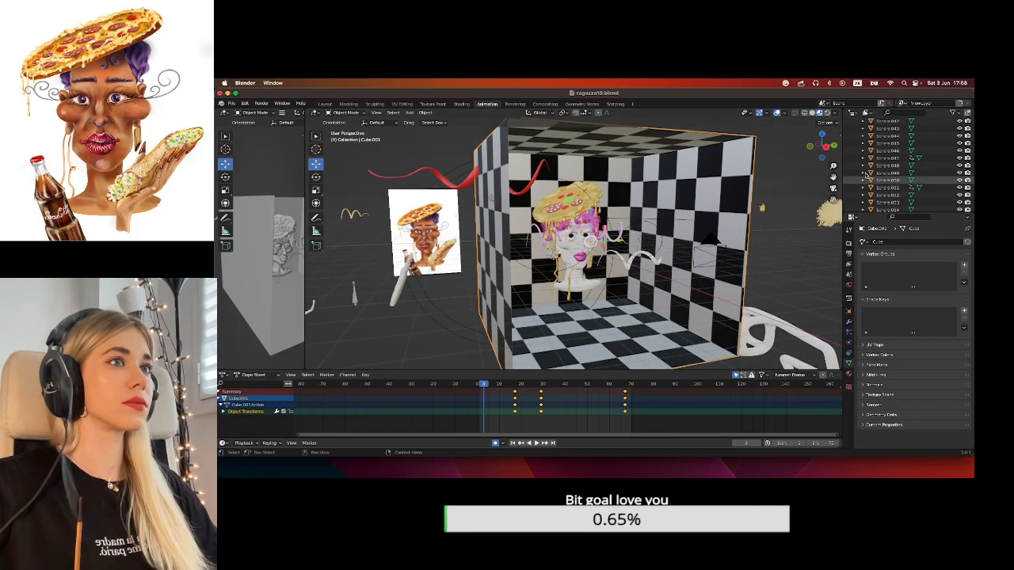
{"action": "scroll", "coordinate": [956, 143], "scroll_direction": "down", "scroll_amount": 5}
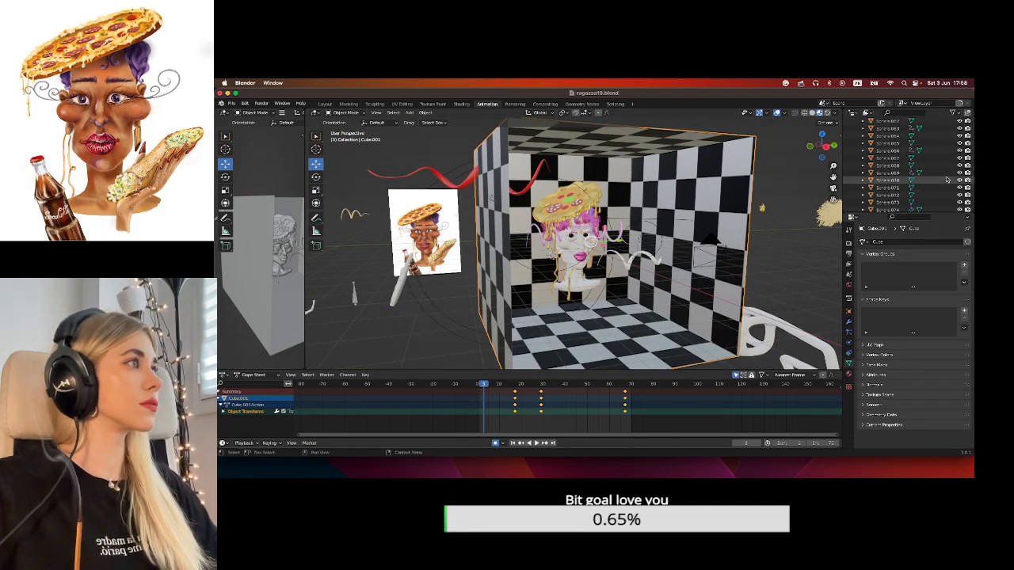
{"action": "scroll", "coordinate": [971, 193], "scroll_direction": "down", "scroll_amount": 5}
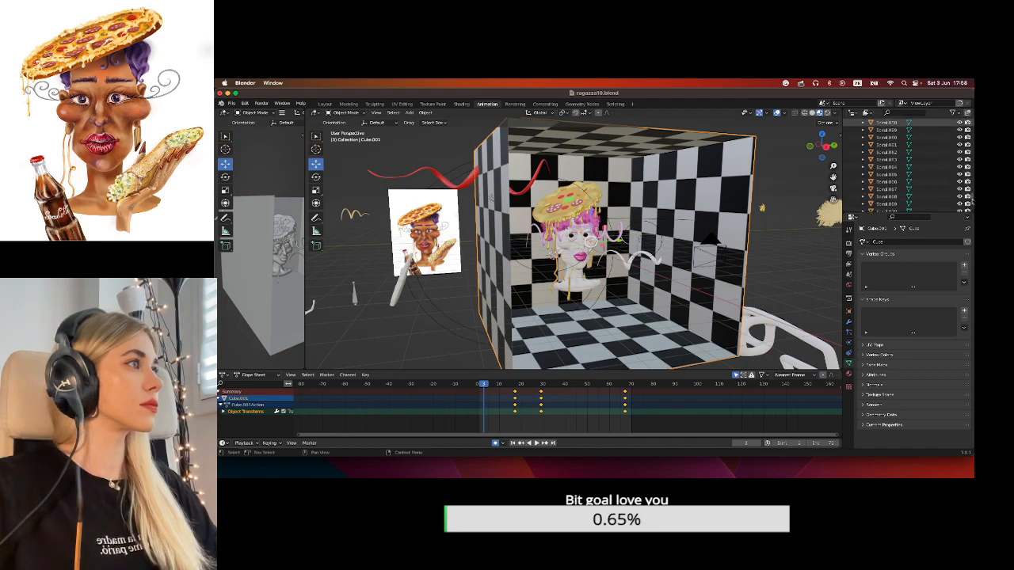
{"action": "left_click_drag", "start_coordinate": [969, 169], "coordinate": [967, 139]}
{"action": "scroll", "coordinate": [967, 141], "scroll_direction": "down", "scroll_amount": 2}
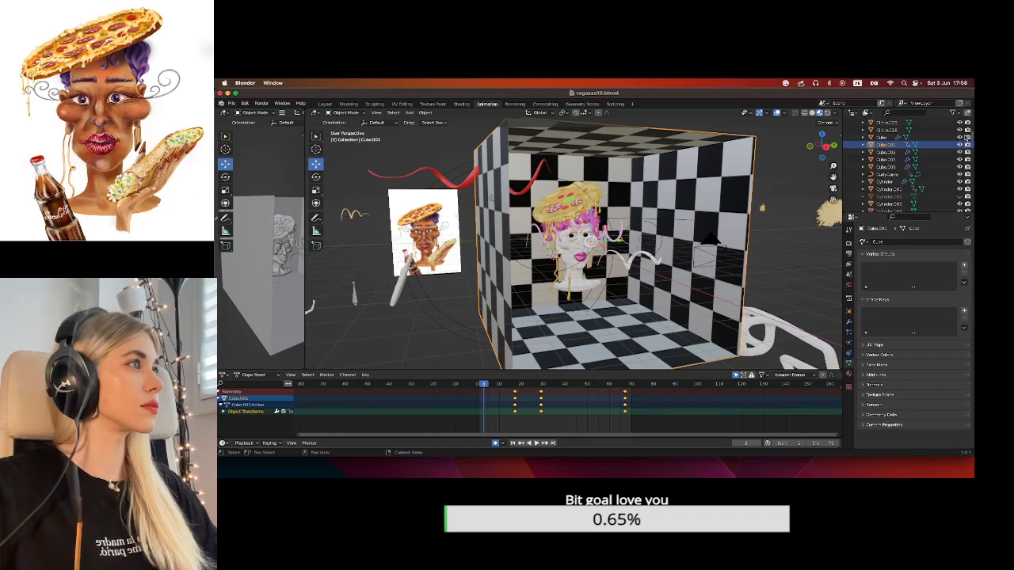
{"action": "left_click", "coordinate": [966, 145]}
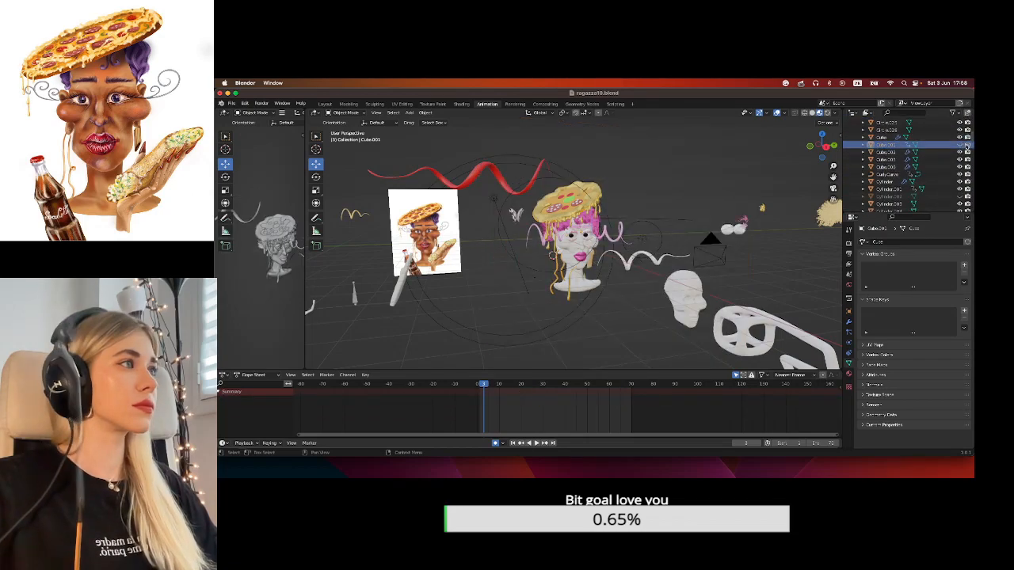
Select a topping dot on the smaller pepperoni slice and add two white dots on the large pepperoni slice to the selection.
{"action": "scroll", "coordinate": [618, 177], "scroll_direction": "up", "scroll_amount": 4}
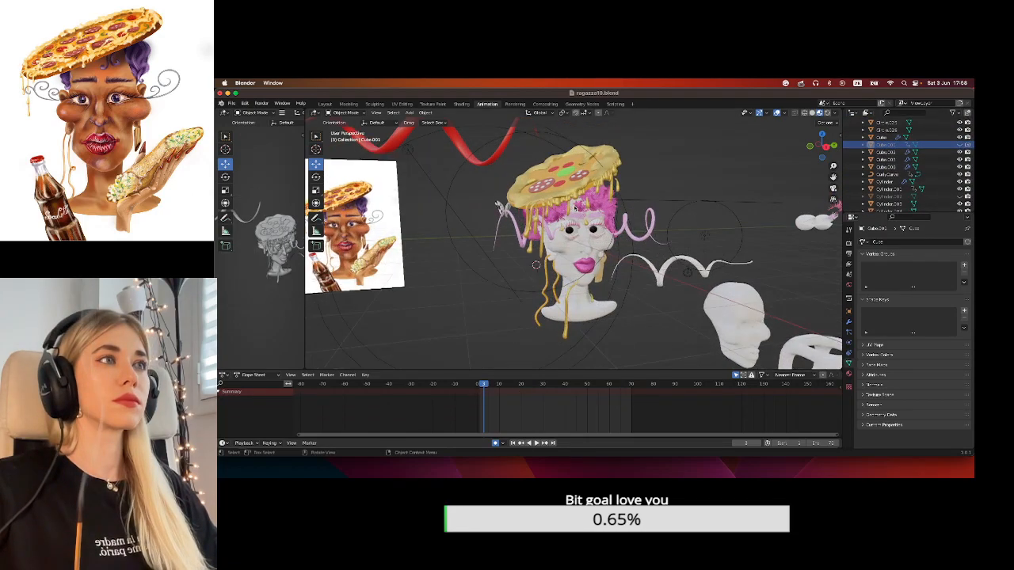
{"action": "left_click", "coordinate": [569, 169]}
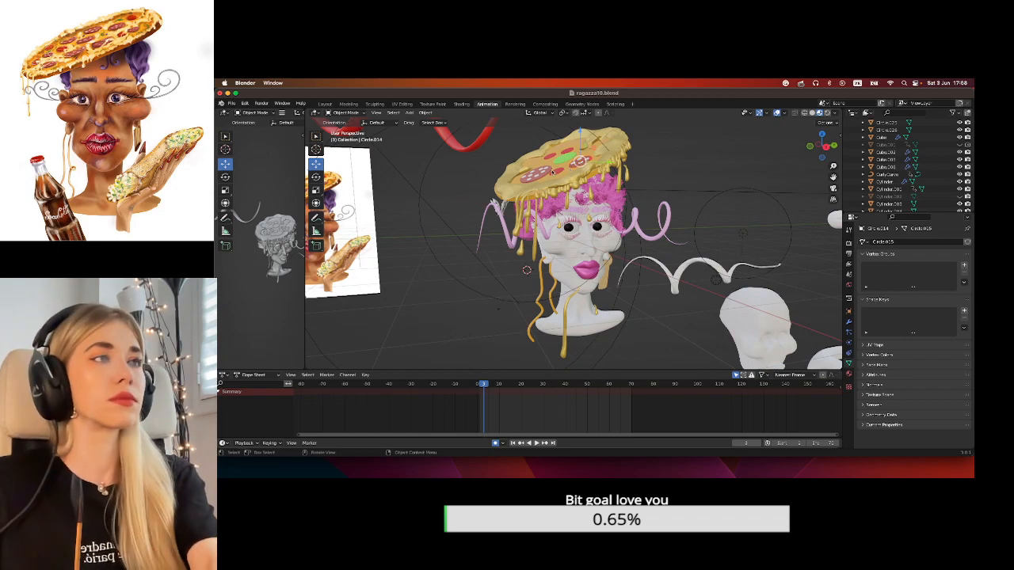
{"action": "left_click_drag", "start_coordinate": [822, 143], "coordinate": [864, 203]}
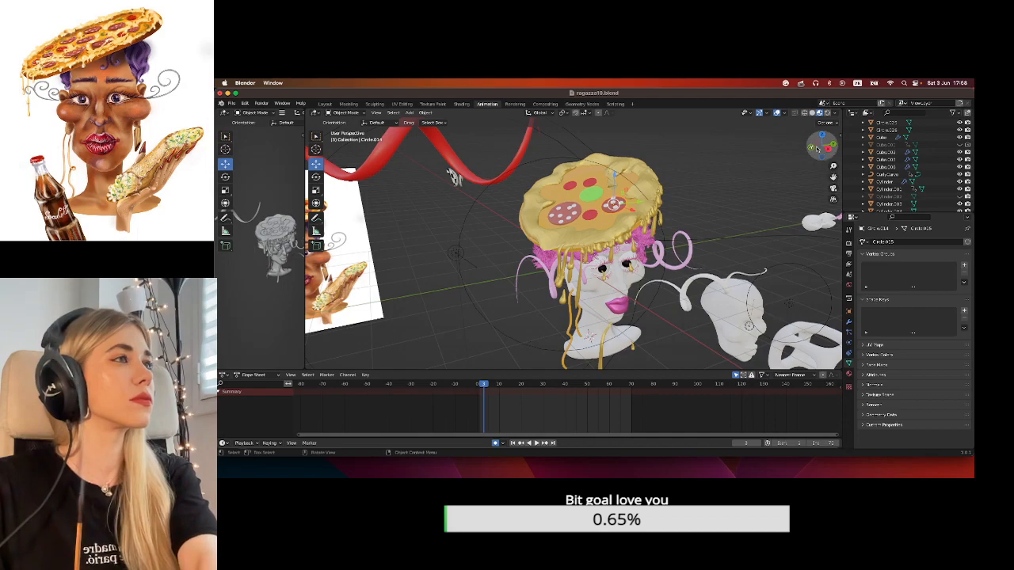
{"action": "scroll", "coordinate": [594, 212], "scroll_direction": "up", "scroll_amount": 2}
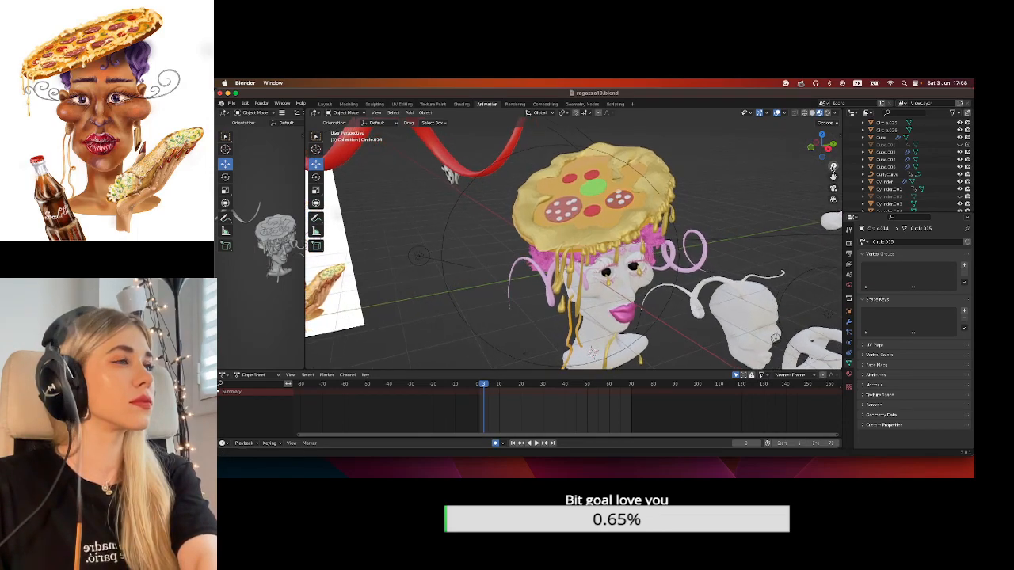
{"action": "left_click", "coordinate": [594, 212], "text": "shift"}
{"action": "left_click", "coordinate": [567, 213], "text": "shift"}
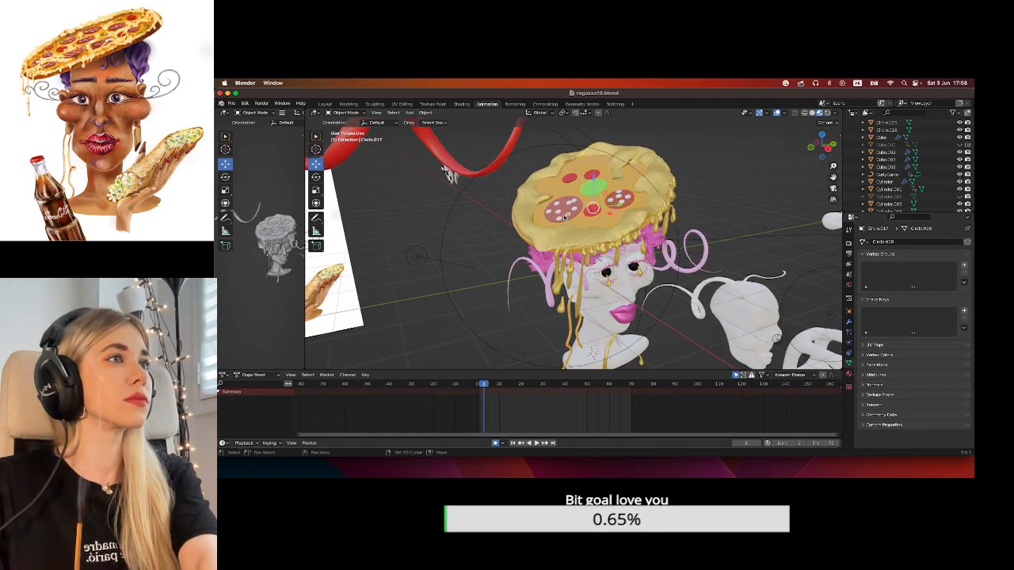
{"action": "scroll", "coordinate": [572, 210], "scroll_direction": "up", "scroll_amount": 4}
{"action": "scroll", "coordinate": [571, 210], "scroll_direction": "down", "scroll_amount": 4}
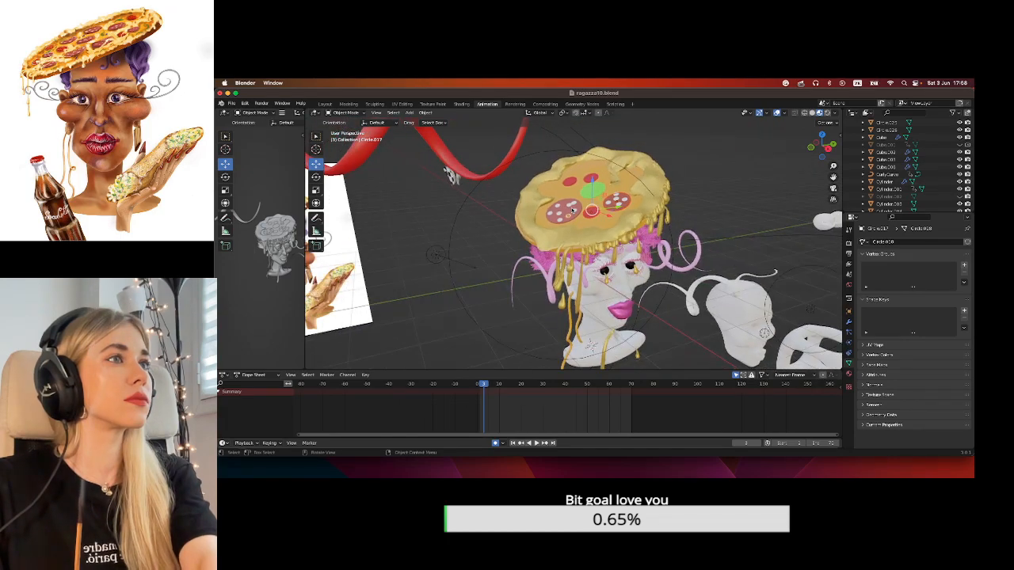
{"action": "left_click", "coordinate": [576, 211], "text": "shift"}
{"action": "scroll", "coordinate": [582, 212], "scroll_direction": "up", "scroll_amount": 4}
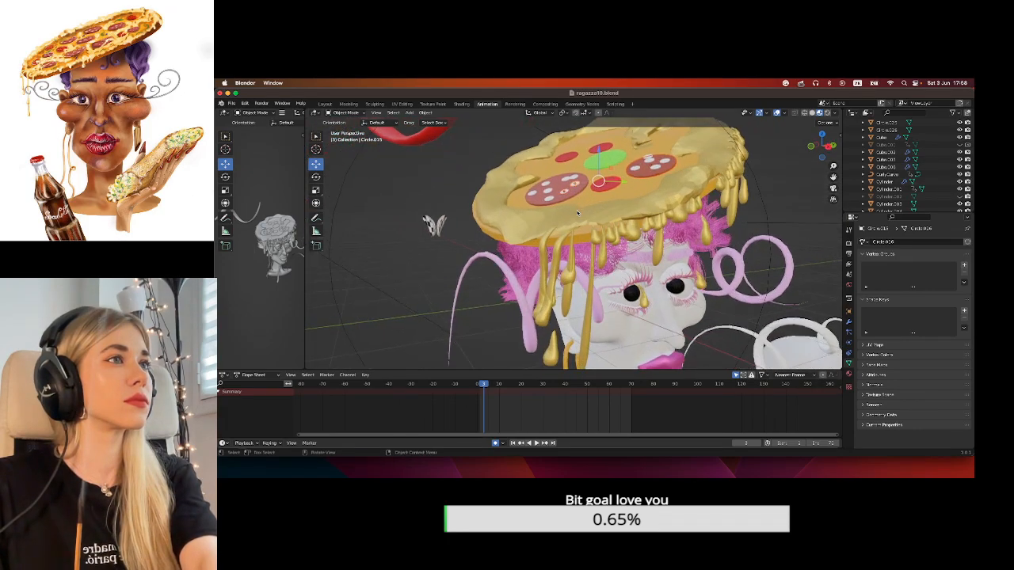
{"action": "left_click_drag", "start_coordinate": [832, 178], "coordinate": [839, 215]}
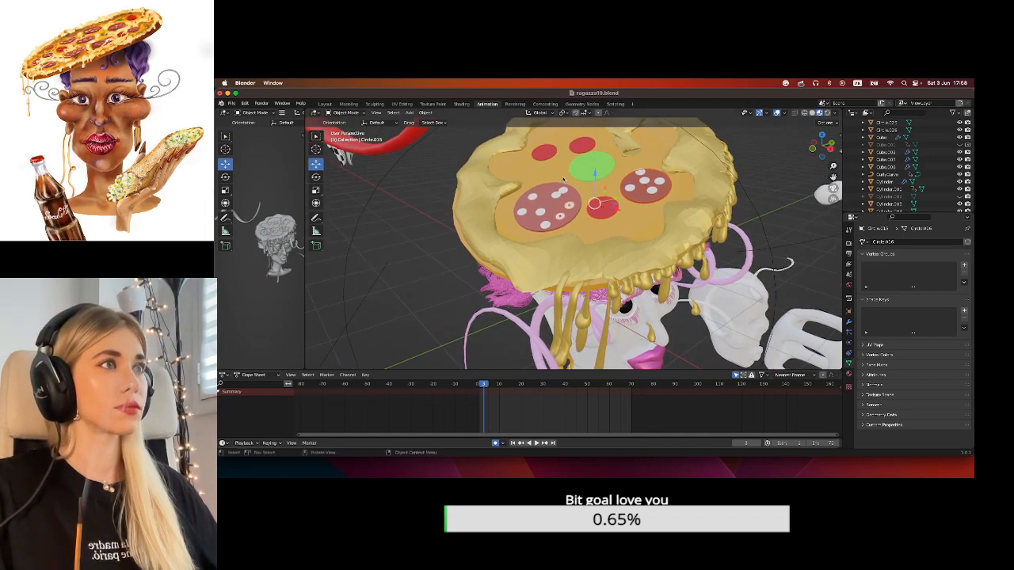
Add more of the white dots on the large pepperoni slice to the selection.
{"action": "left_click", "coordinate": [562, 196]}
{"action": "left_click", "coordinate": [532, 198], "text": "shift"}
{"action": "left_click", "coordinate": [521, 211], "text": "shift"}
{"action": "left_click", "coordinate": [540, 212], "text": "shift"}
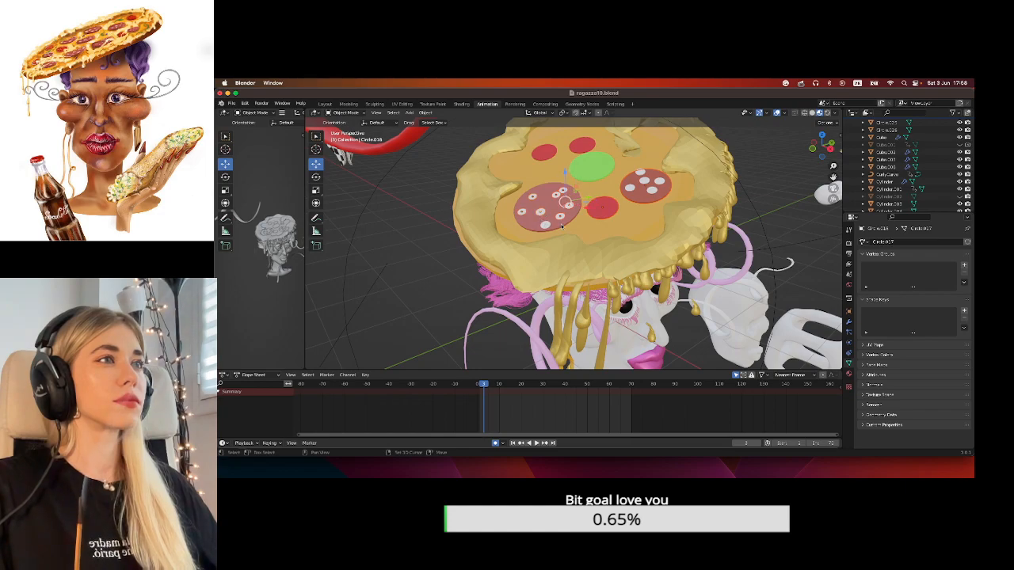
Add the two small red slices at the back of the pizza, its cheese layer and its crust to the selection.
{"action": "left_click", "coordinate": [582, 140]}
{"action": "left_click", "coordinate": [582, 140], "text": "shift"}
{"action": "left_click", "coordinate": [541, 151], "text": "shift"}
{"action": "left_click", "coordinate": [497, 193]}
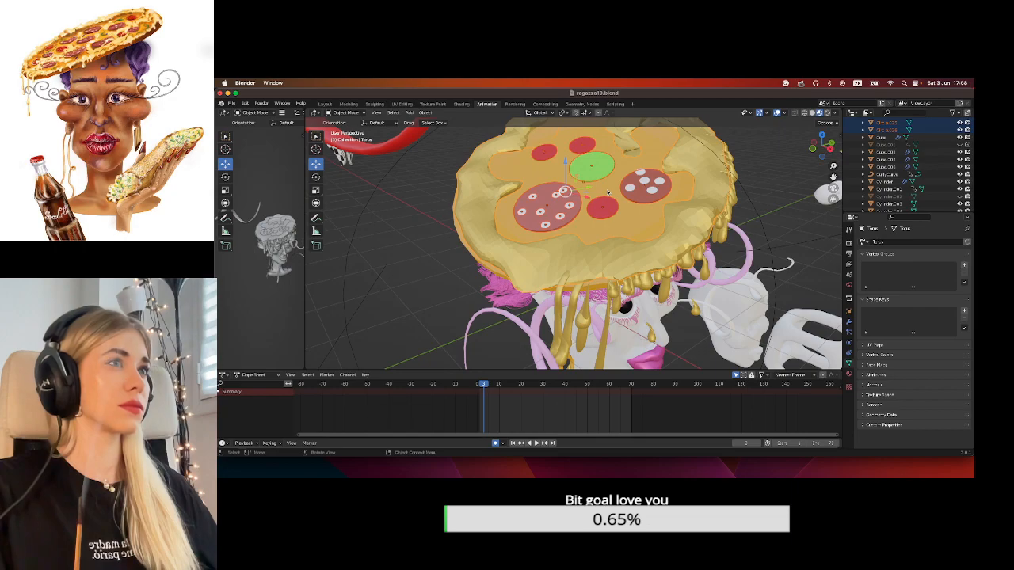
{"action": "left_click", "coordinate": [633, 208]}
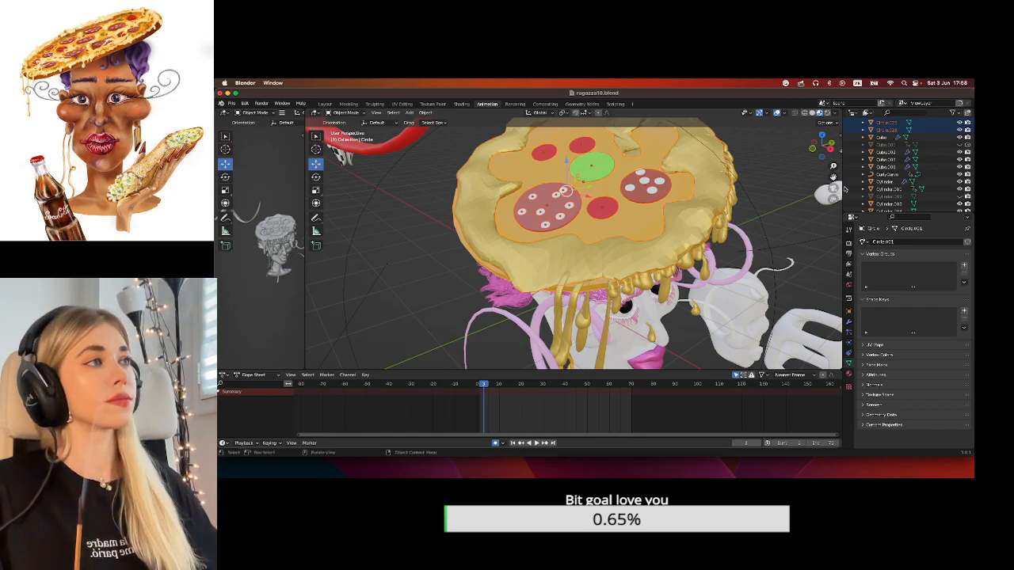
Add the long cheese drips hanging from the pizza's lower front edge to the selection.
{"action": "left_click_drag", "start_coordinate": [830, 153], "coordinate": [572, 298]}
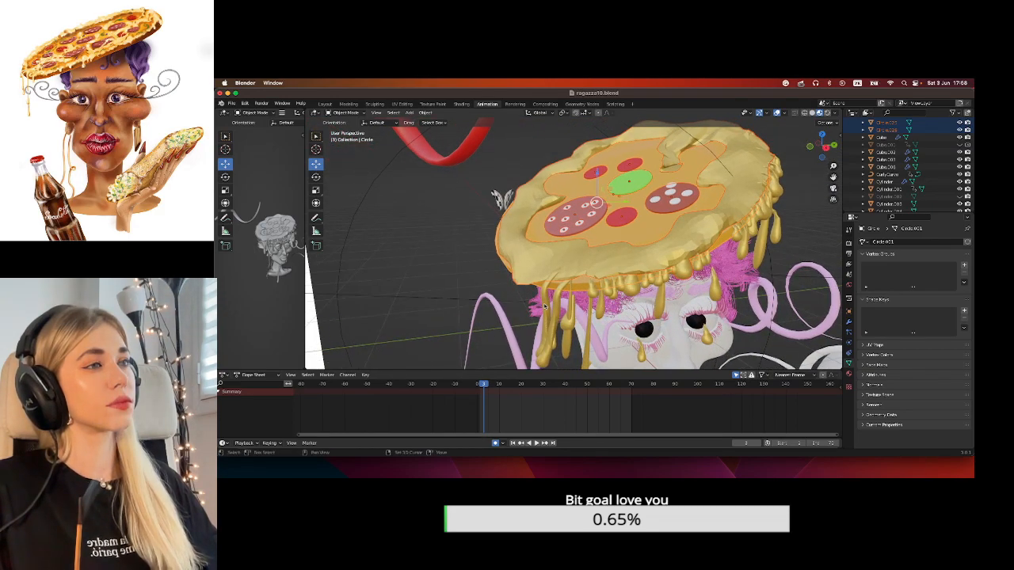
{"action": "left_click", "coordinate": [546, 307]}
{"action": "left_click", "coordinate": [561, 309]}
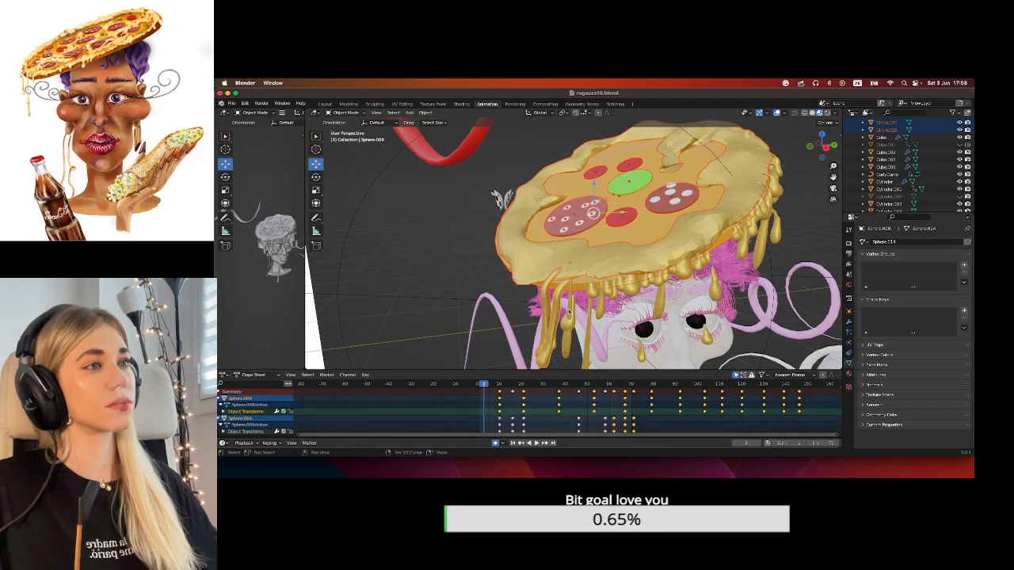
{"action": "left_click", "coordinate": [567, 319], "text": "shift"}
{"action": "left_click", "coordinate": [604, 320], "text": "shift"}
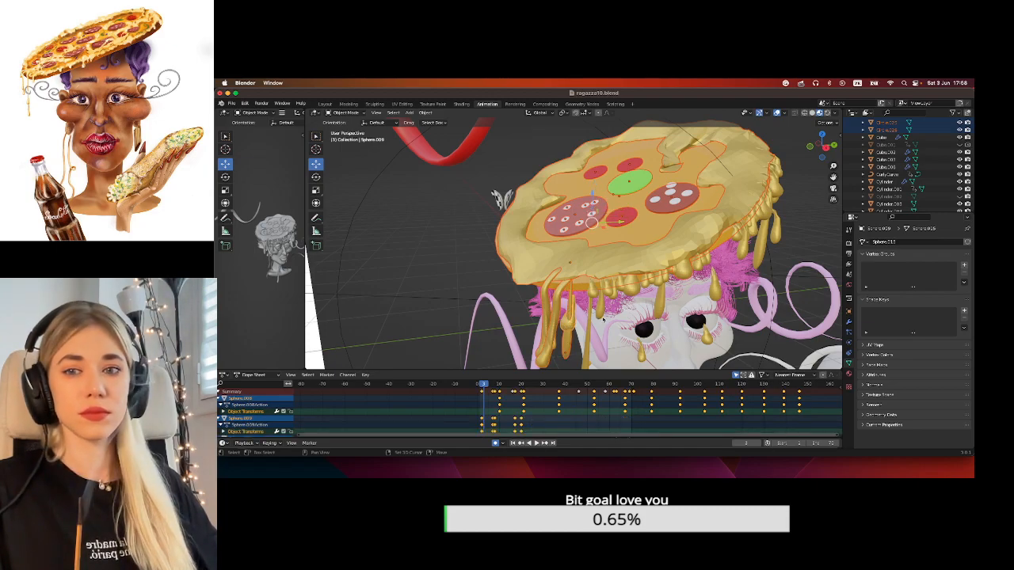
{"action": "left_click", "coordinate": [593, 315], "text": "shift"}
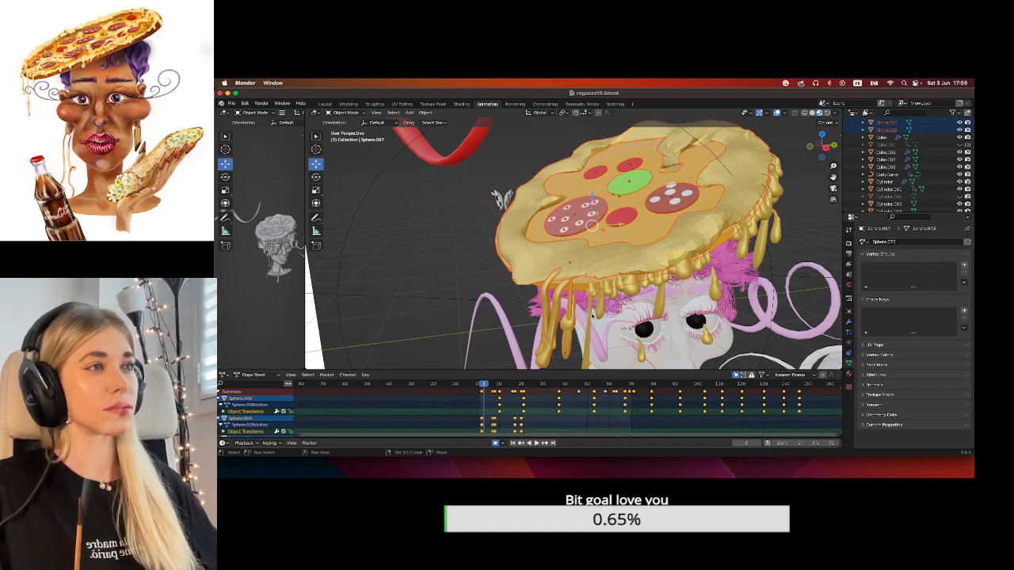
{"action": "left_click", "coordinate": [614, 295], "text": "shift"}
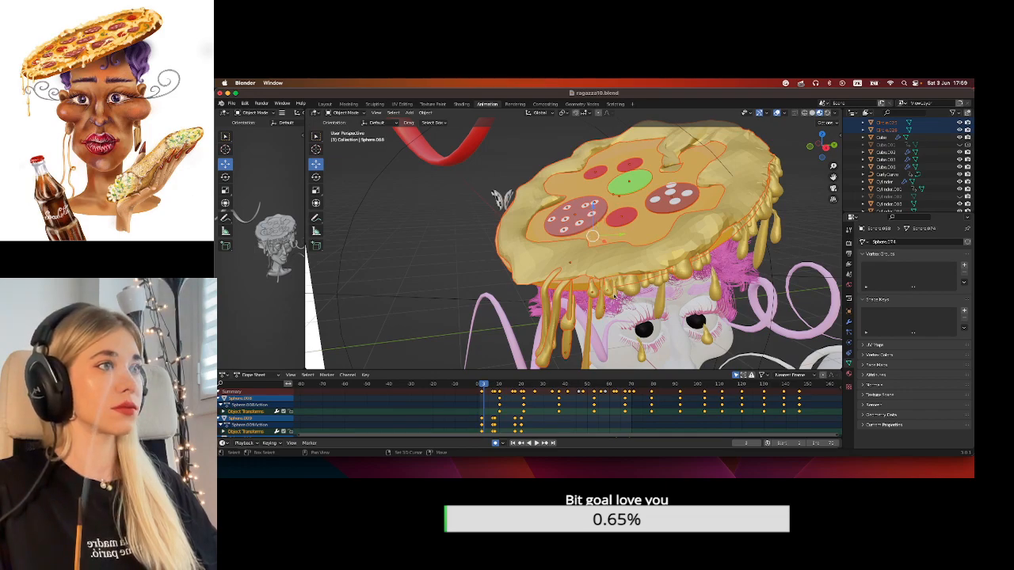
Extend the selection with the short cheese drips along the middle of the pizza's front rim.
{"action": "left_click", "coordinate": [646, 293], "text": "shift"}
{"action": "left_click", "coordinate": [652, 282], "text": "shift"}
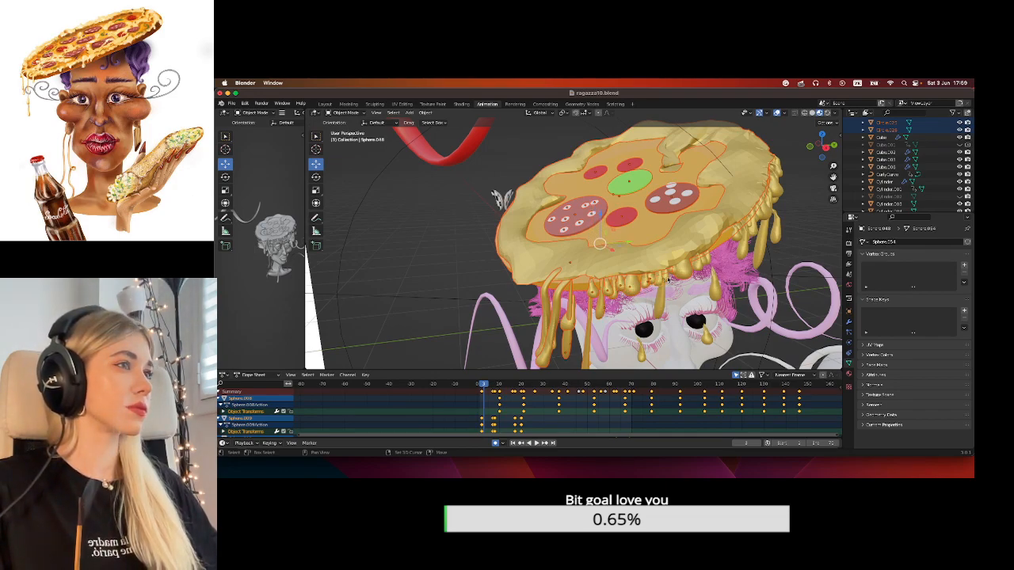
{"action": "left_click", "coordinate": [678, 272], "text": "shift"}
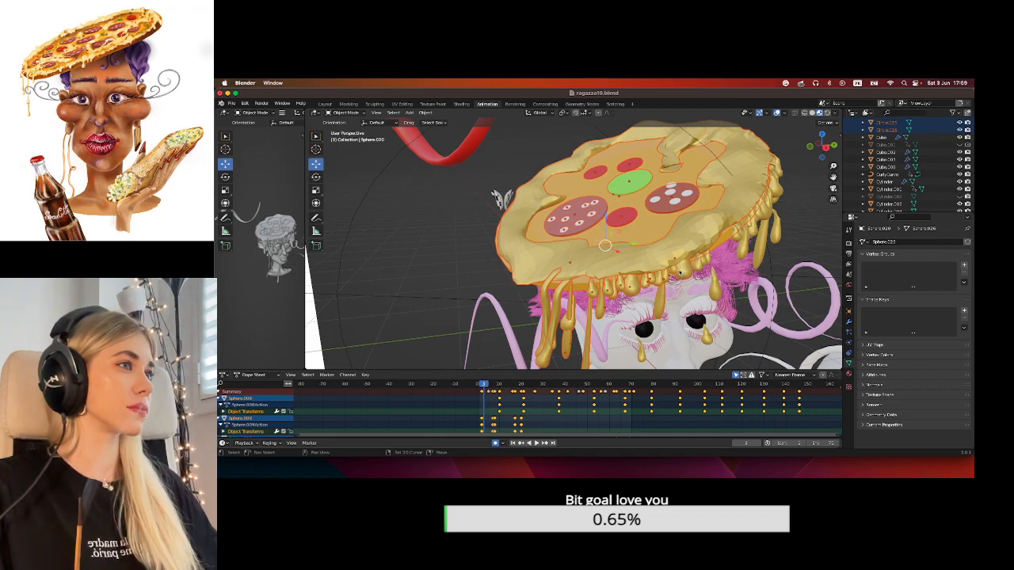
{"action": "left_click", "coordinate": [687, 266], "text": "shift"}
{"action": "left_click", "coordinate": [695, 264], "text": "shift"}
Add the loose cheese drops beside the eyes and the drips below the pizza's raised side to the selection.
{"action": "middle_click_drag", "start_coordinate": [694, 265], "coordinate": [649, 244]}
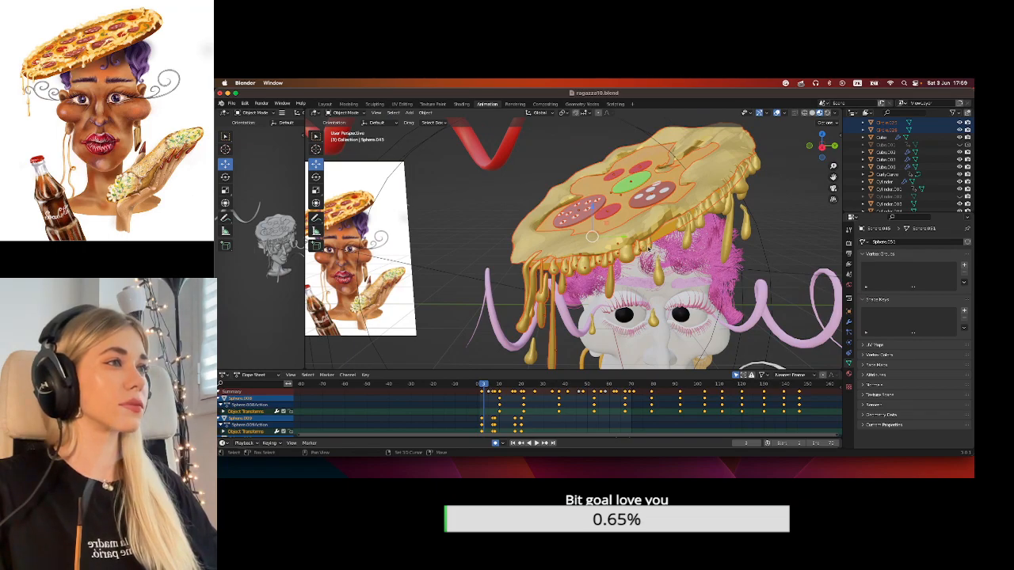
{"action": "left_click", "coordinate": [654, 321], "text": "shift"}
{"action": "left_click", "coordinate": [591, 333], "text": "shift"}
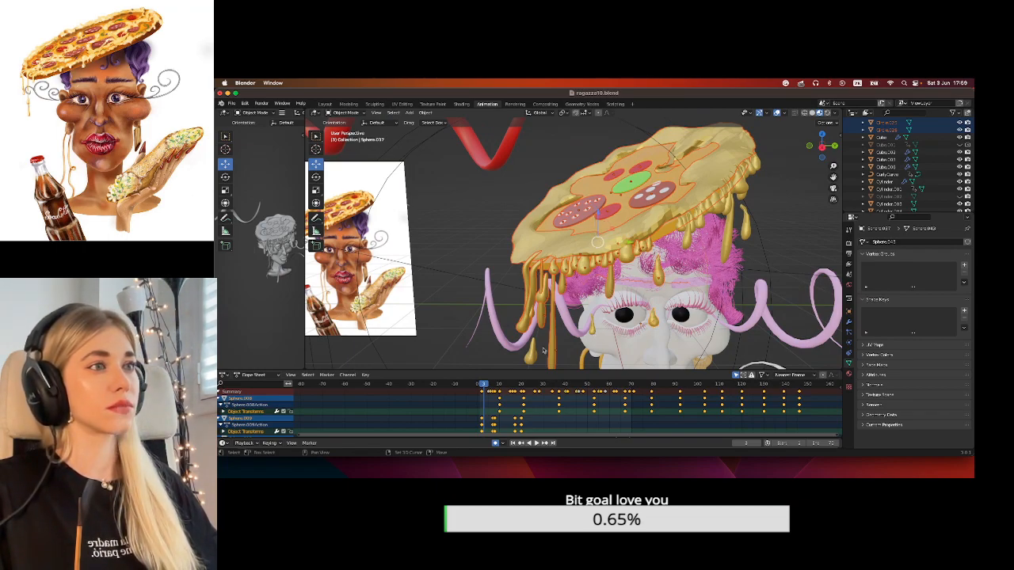
{"action": "left_click", "coordinate": [711, 228], "text": "shift"}
{"action": "left_click", "coordinate": [687, 228], "text": "shift"}
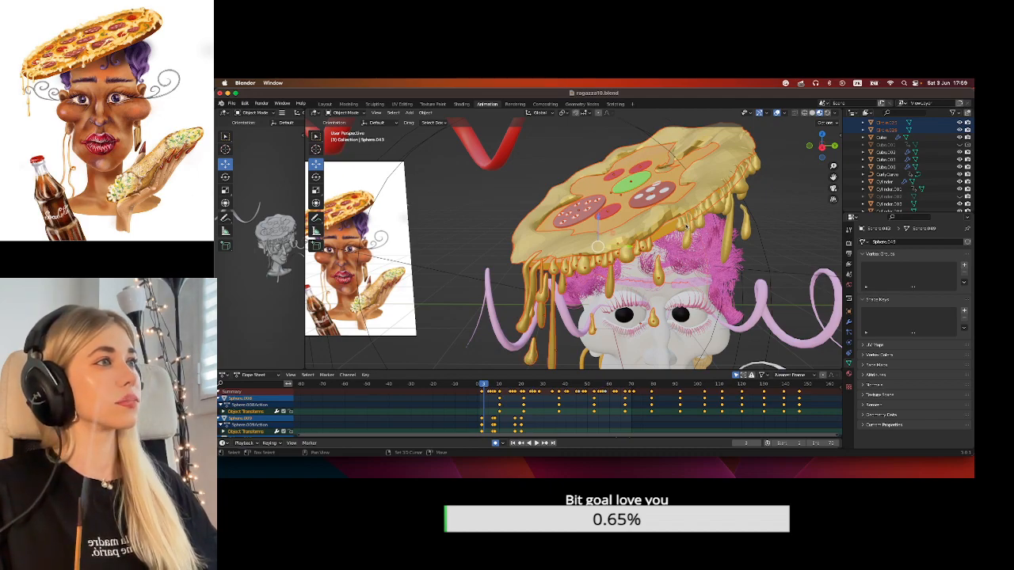
{"action": "left_click", "coordinate": [681, 227], "text": "shift"}
Add the cheese drips hanging in front of the pink hair beneath the pizza's rim to the selection.
{"action": "middle_click_drag", "start_coordinate": [681, 227], "coordinate": [659, 231]}
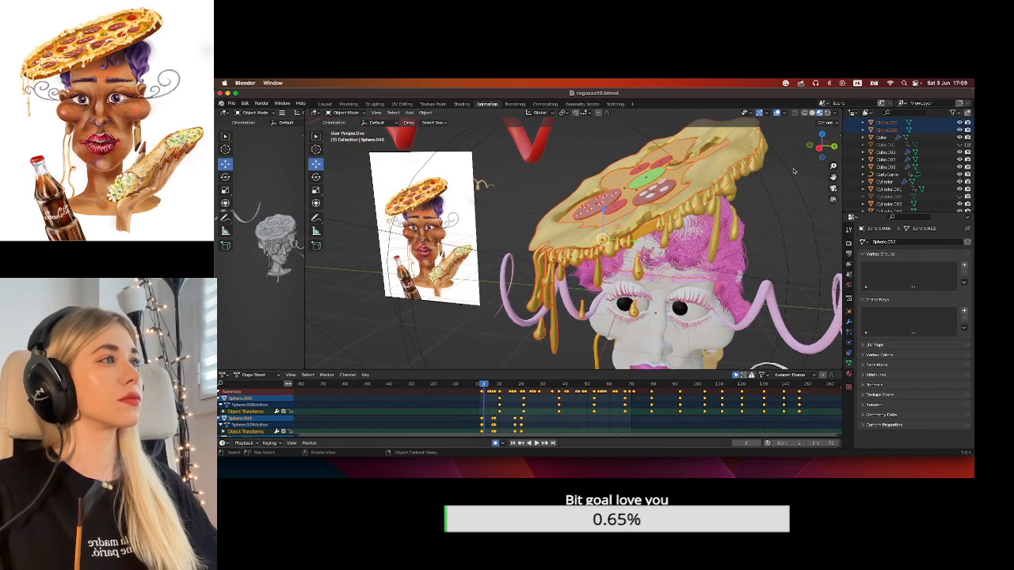
{"action": "left_click_drag", "start_coordinate": [834, 177], "coordinate": [802, 192]}
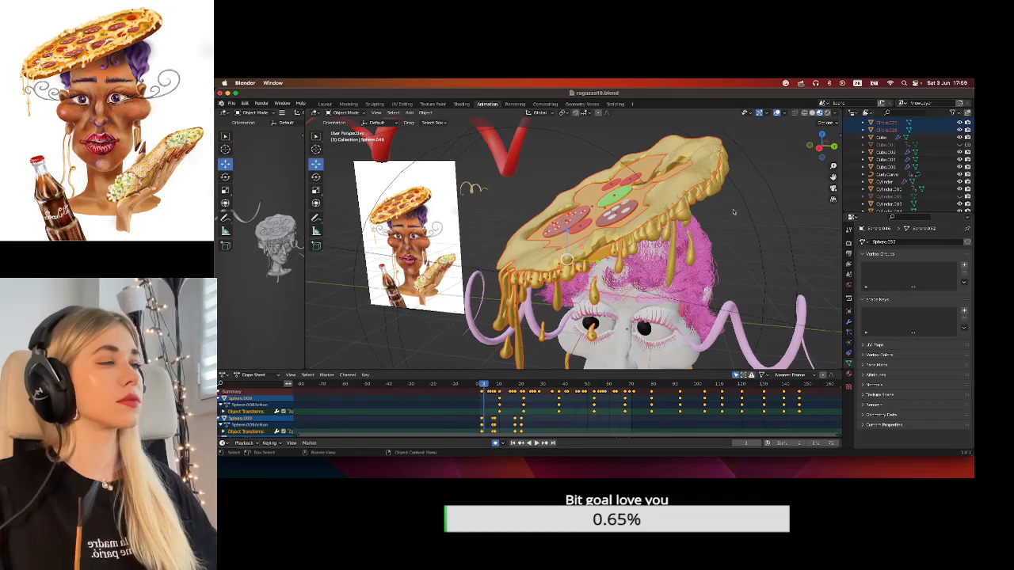
{"action": "left_click", "coordinate": [689, 251], "text": "shift"}
{"action": "left_click", "coordinate": [671, 221], "text": "shift"}
{"action": "left_click", "coordinate": [665, 237], "text": "shift"}
{"action": "left_click", "coordinate": [661, 229], "text": "shift"}
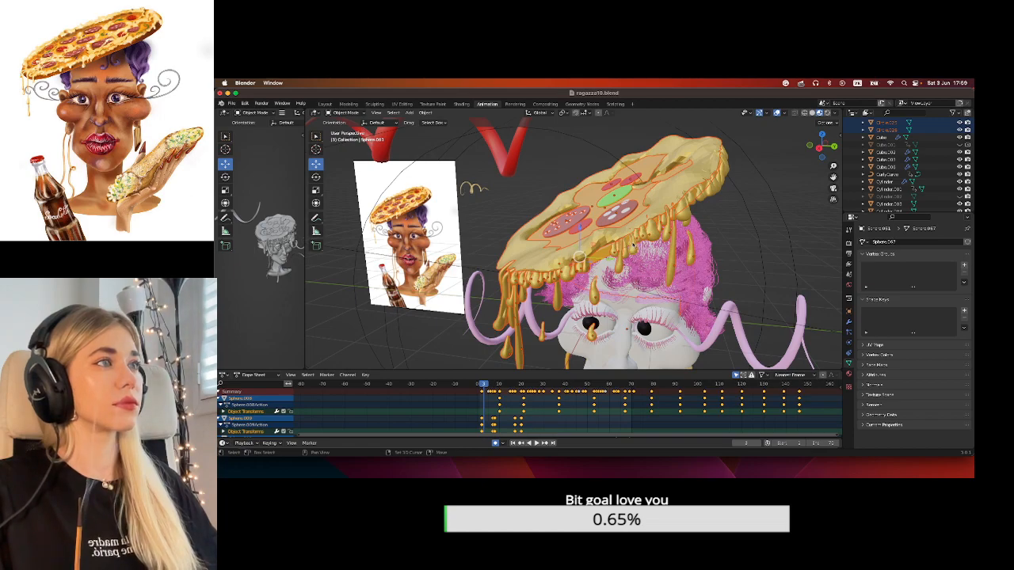
{"action": "left_click", "coordinate": [631, 244], "text": "shift"}
Add the row of cheese drips along the pizza's side rim, up towards its raised end, to the selection.
{"action": "scroll", "coordinate": [631, 244], "scroll_direction": "up", "scroll_amount": 3}
{"action": "left_click_drag", "start_coordinate": [824, 146], "coordinate": [780, 148]}
{"action": "left_click_drag", "start_coordinate": [833, 178], "coordinate": [811, 198]}
{"action": "scroll", "coordinate": [640, 274], "scroll_direction": "up", "scroll_amount": 3}
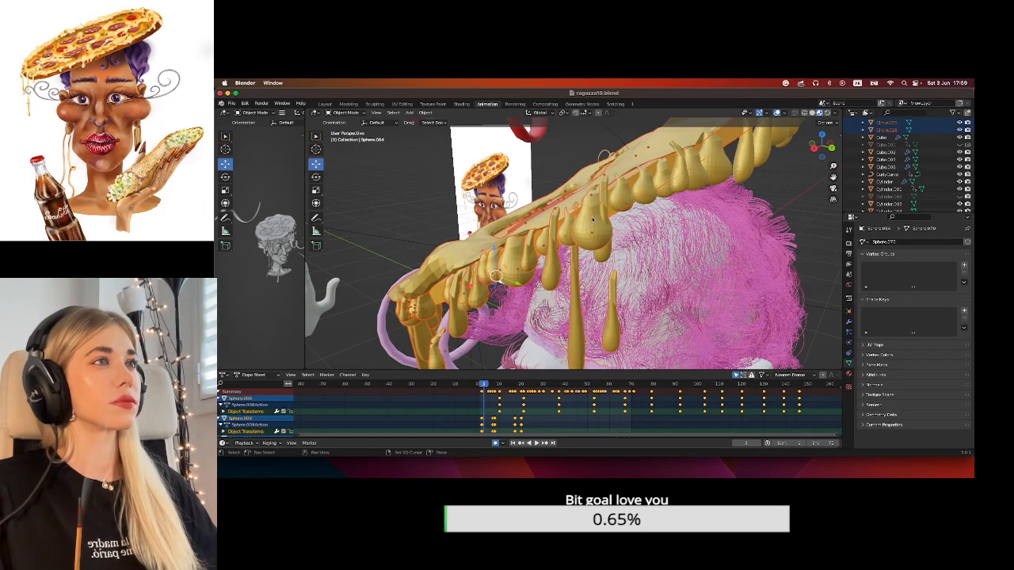
{"action": "left_click", "coordinate": [631, 208], "text": "shift"}
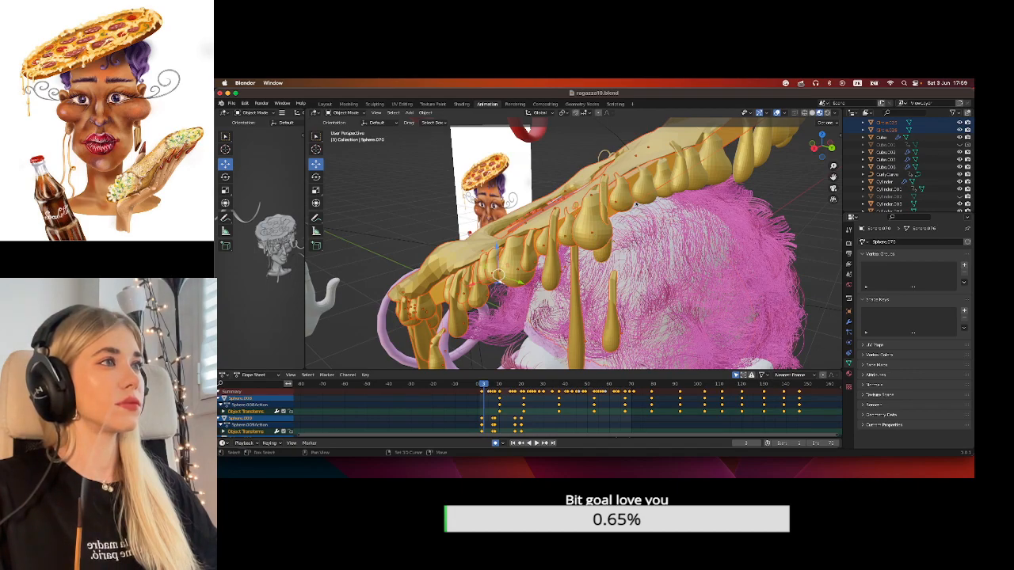
{"action": "left_click", "coordinate": [671, 174], "text": "shift"}
{"action": "left_click", "coordinate": [687, 167], "text": "shift"}
{"action": "left_click", "coordinate": [697, 163], "text": "shift"}
{"action": "left_click", "coordinate": [716, 153], "text": "shift"}
{"action": "left_click", "coordinate": [742, 156], "text": "shift"}
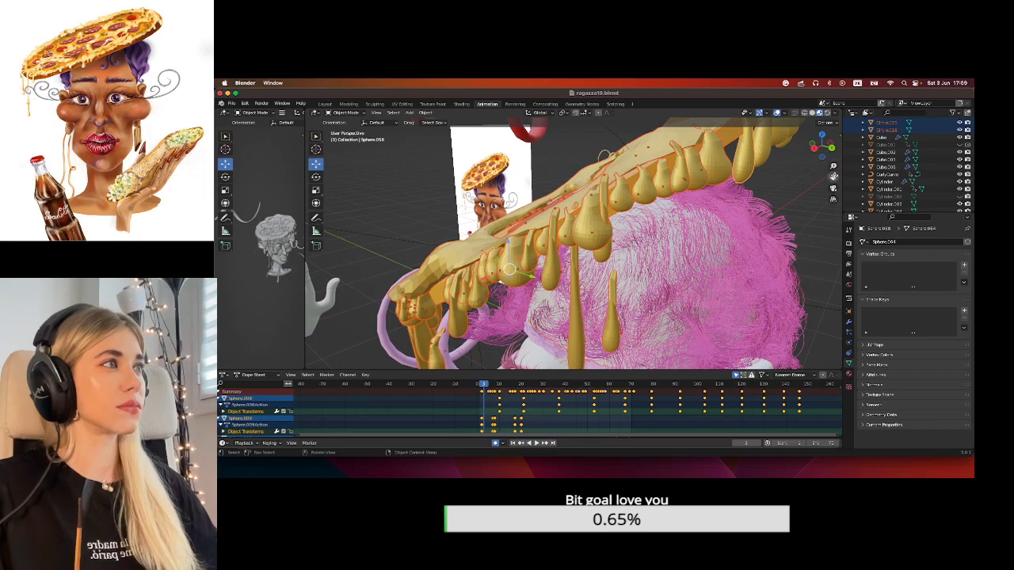
Add the remaining cheese drips at the raised rear end of the pizza to the selection.
{"action": "left_click_drag", "start_coordinate": [833, 176], "coordinate": [760, 244]}
{"action": "left_click", "coordinate": [676, 235], "text": "shift"}
{"action": "left_click", "coordinate": [642, 267], "text": "shift"}
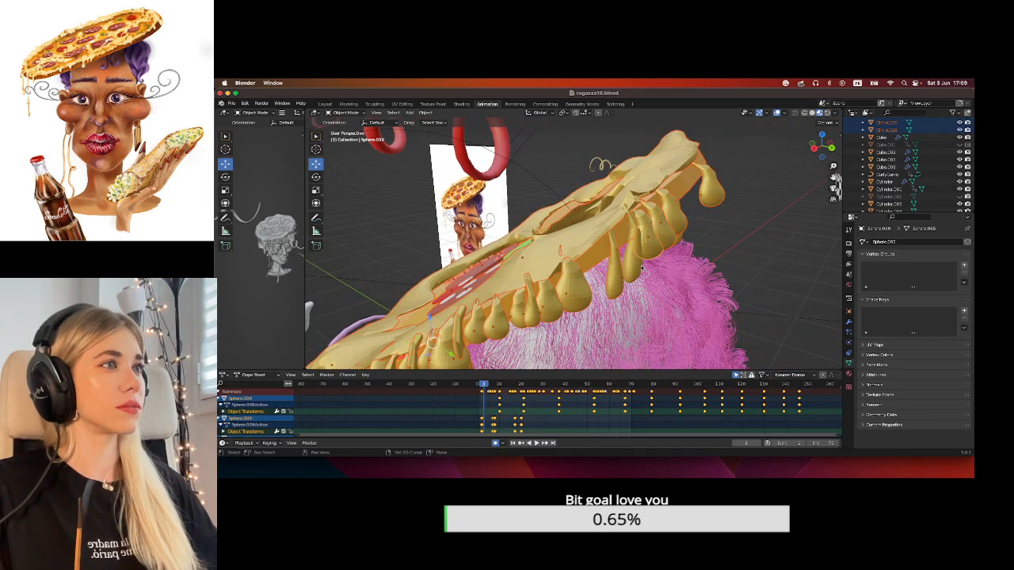
{"action": "middle_click_drag", "start_coordinate": [656, 273], "coordinate": [808, 285]}
{"action": "left_click", "coordinate": [642, 232], "text": "shift"}
{"action": "left_click", "coordinate": [637, 233], "text": "shift"}
Invert the selection and add the large pepperoni slice and two of its white dots.
{"action": "middle_click_drag", "start_coordinate": [832, 177], "coordinate": [841, 184]}
{"action": "left_click_drag", "start_coordinate": [842, 184], "coordinate": [638, 354]}
{"action": "key", "text": "ctrl+i"}
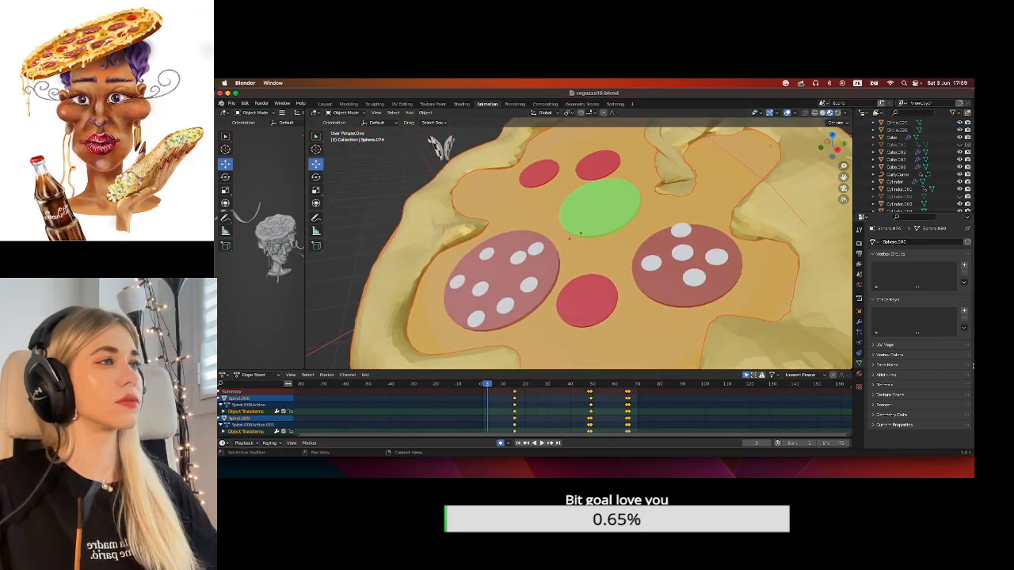
{"action": "left_click", "coordinate": [529, 306]}
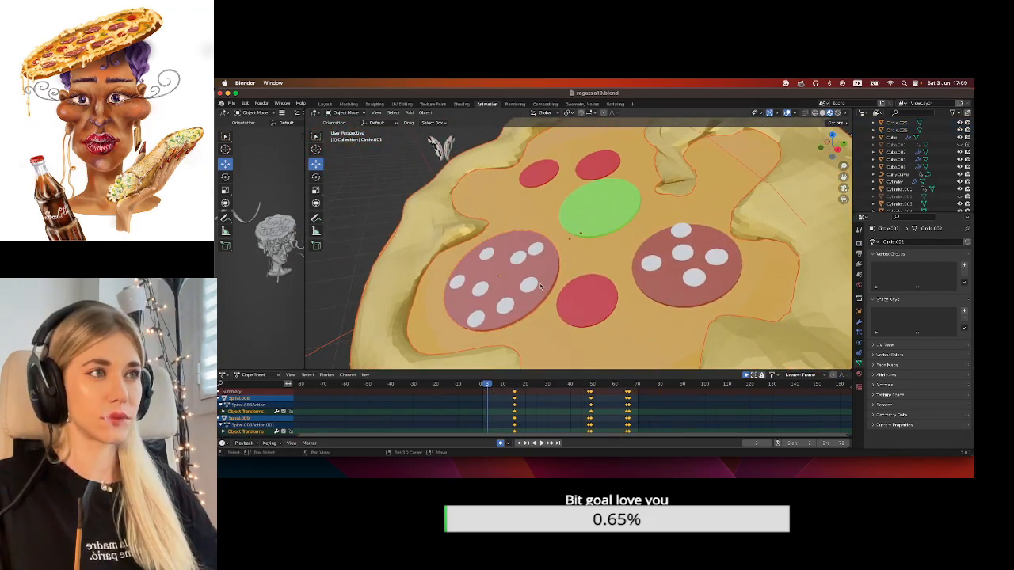
{"action": "left_click", "coordinate": [530, 287], "text": "shift"}
{"action": "left_click", "coordinate": [505, 306], "text": "shift"}
Box-select the whole pizza hat together with its toppings and cheese drips.
{"action": "scroll", "coordinate": [497, 301], "scroll_direction": "down", "scroll_amount": 3}
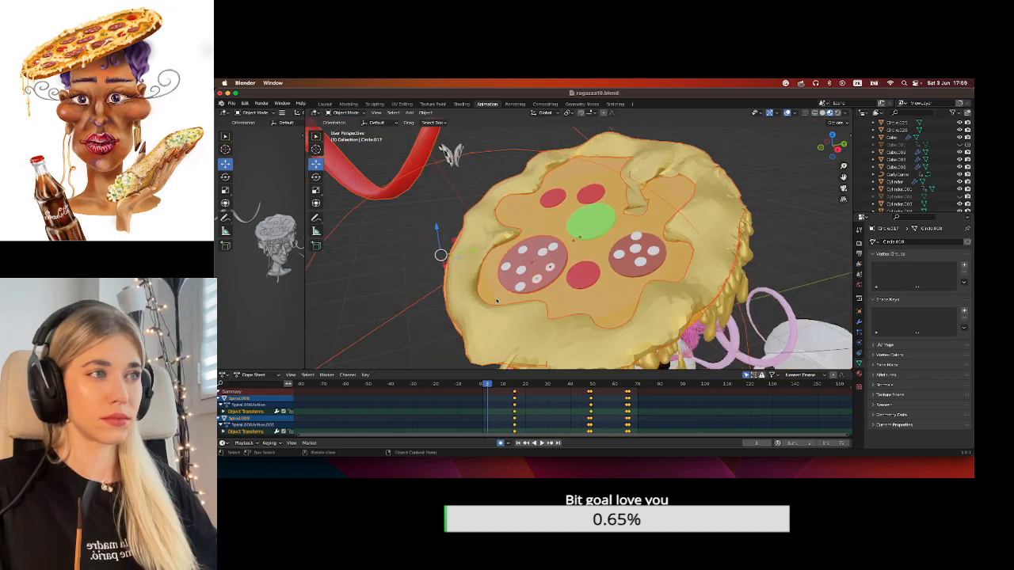
{"action": "middle_click_drag", "start_coordinate": [671, 308], "coordinate": [646, 275]}
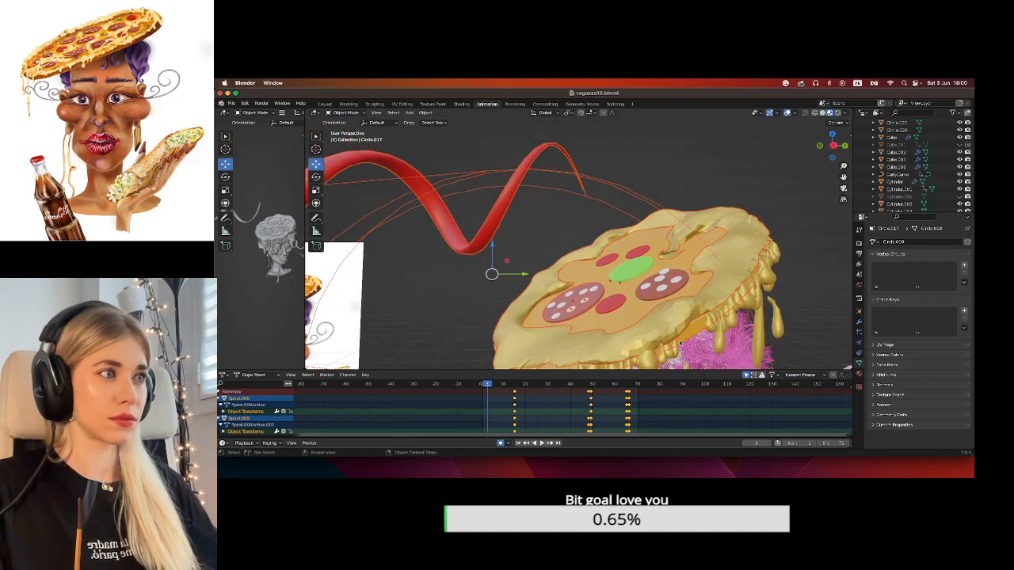
{"action": "scroll", "coordinate": [735, 306], "scroll_direction": "down", "scroll_amount": 1}
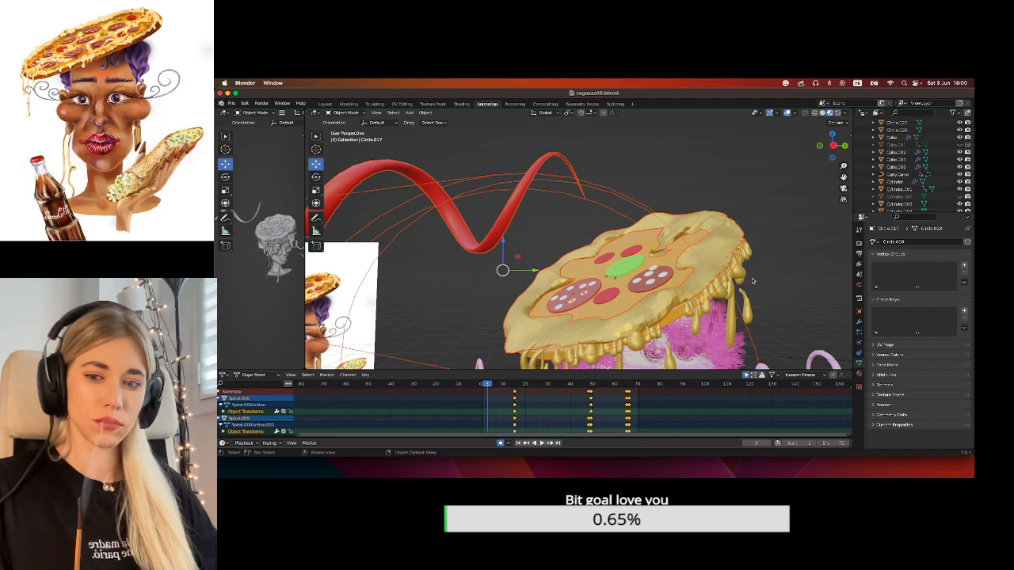
{"action": "left_click_drag", "start_coordinate": [843, 178], "coordinate": [815, 120]}
{"action": "mouse_move", "coordinate": [697, 198]}
{"action": "middle_mouse_down"}
{"action": "mouse_move", "coordinate": [705, 207]}
{"action": "mouse_move", "coordinate": [690, 245]}
{"action": "mouse_move", "coordinate": [724, 222]}
{"action": "mouse_move", "coordinate": [703, 186]}
{"action": "middle_mouse_up"}
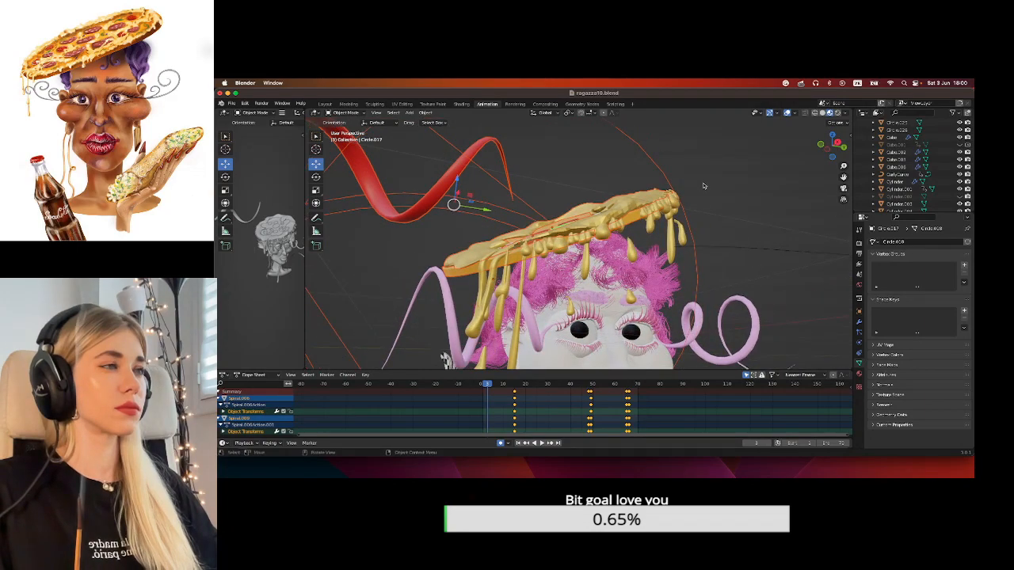
{"action": "left_click_drag", "start_coordinate": [729, 162], "coordinate": [451, 298]}
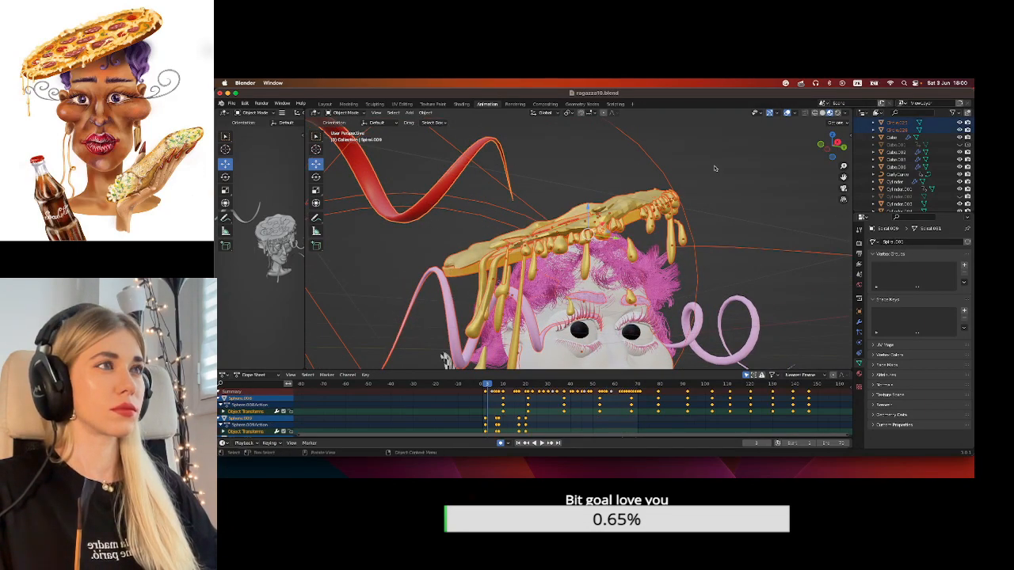
Select the long cheese drip at the pizza's raised end and look through the scene's sphere objects.
{"action": "left_click", "coordinate": [668, 230]}
{"action": "scroll", "coordinate": [968, 139], "scroll_direction": "down", "scroll_amount": 3}
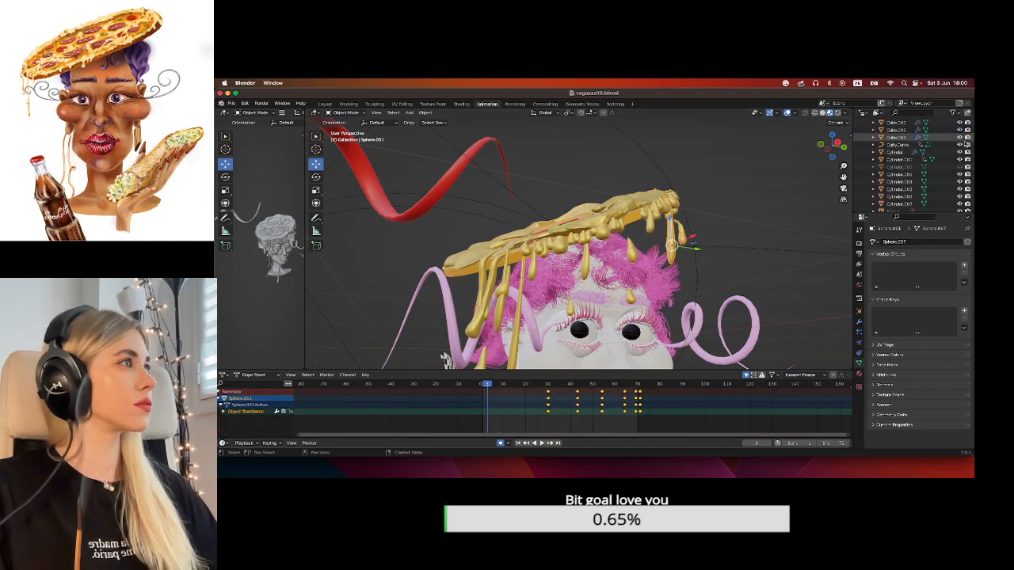
{"action": "scroll", "coordinate": [968, 150], "scroll_direction": "down", "scroll_amount": 15}
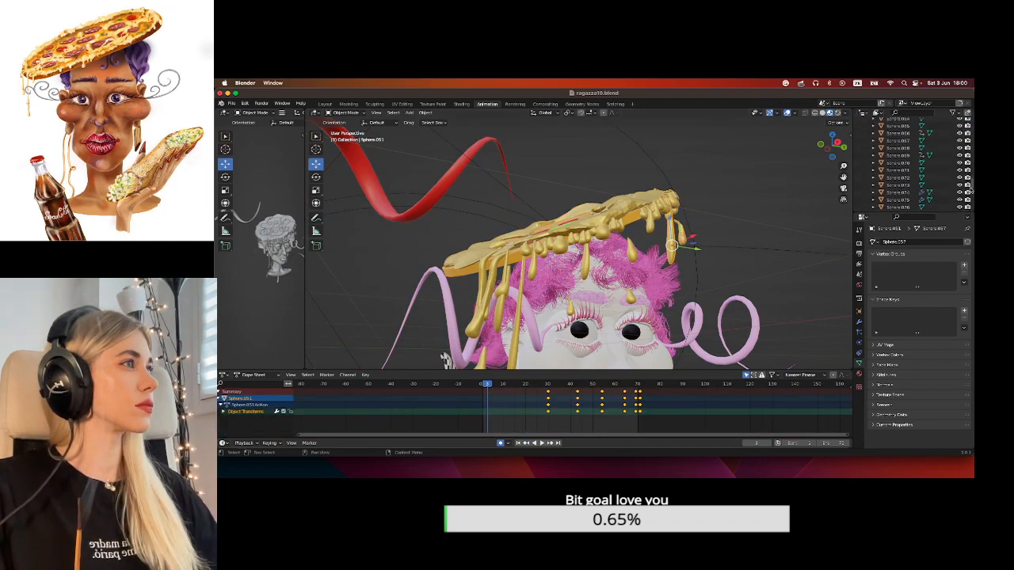
{"action": "scroll", "coordinate": [967, 174], "scroll_direction": "up", "scroll_amount": 5}
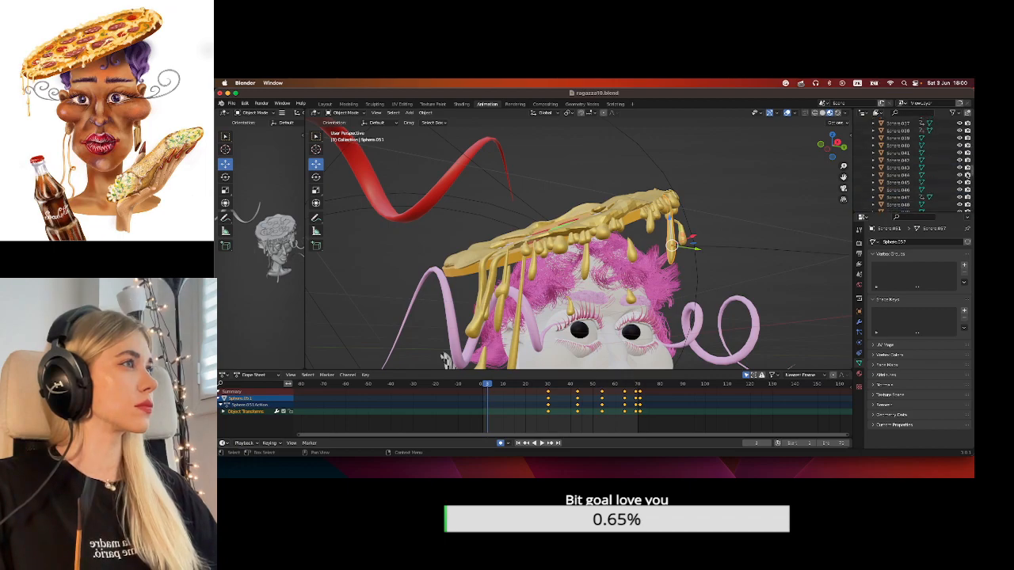
{"action": "scroll", "coordinate": [967, 168], "scroll_direction": "up", "scroll_amount": 5}
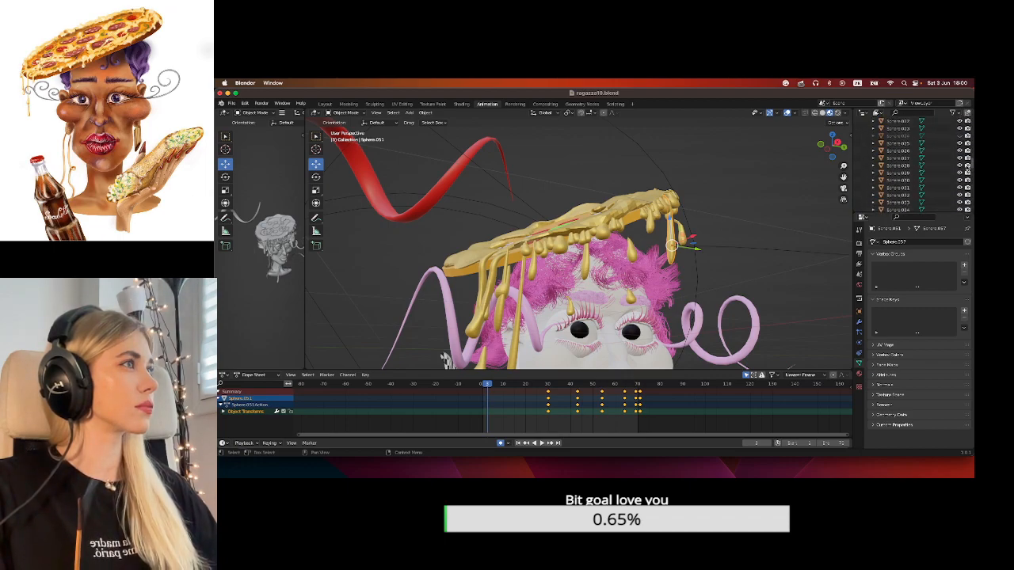
{"action": "scroll", "coordinate": [967, 162], "scroll_direction": "up", "scroll_amount": 5}
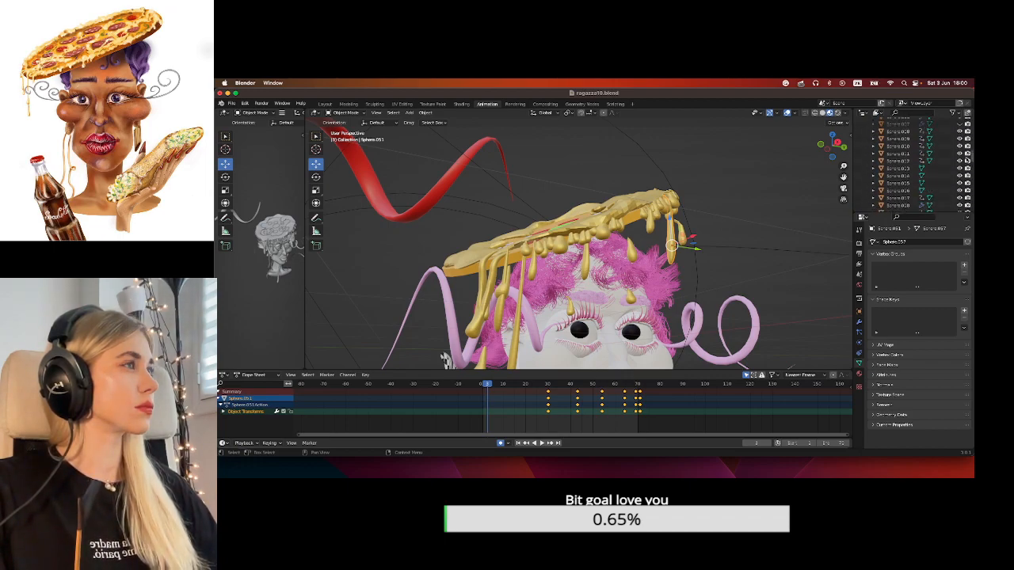
{"action": "scroll", "coordinate": [967, 158], "scroll_direction": "up", "scroll_amount": 5}
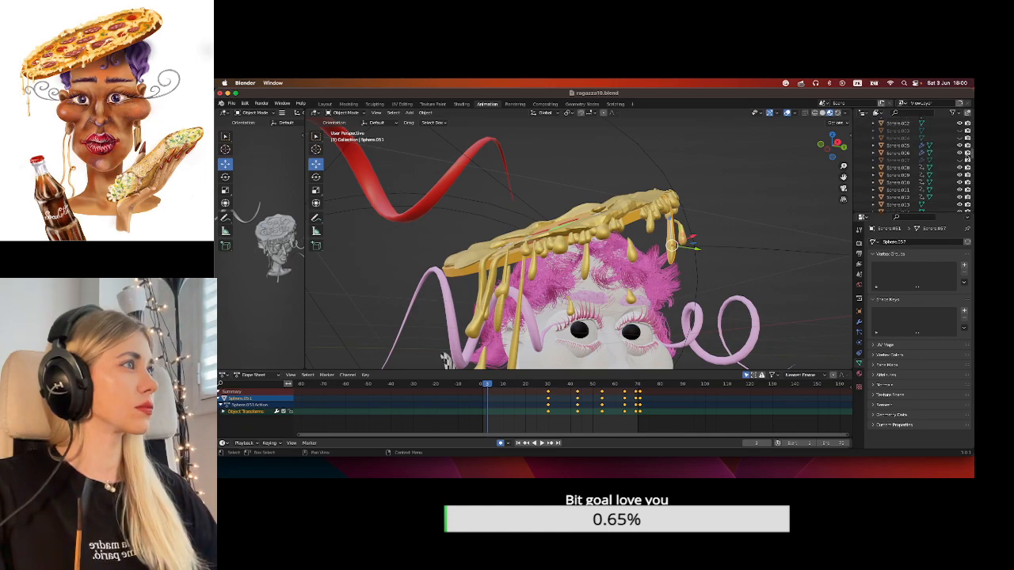
Select the sphere objects from Sphere.001 to Sphere.008 one by one to identify which model parts they are.
{"action": "left_click", "coordinate": [911, 132]}
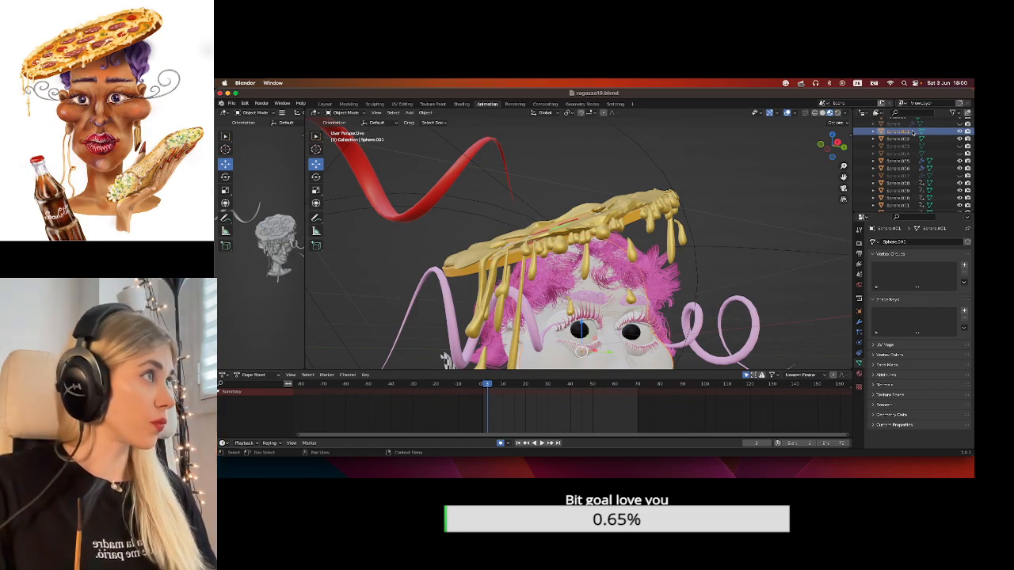
{"action": "left_click", "coordinate": [904, 139]}
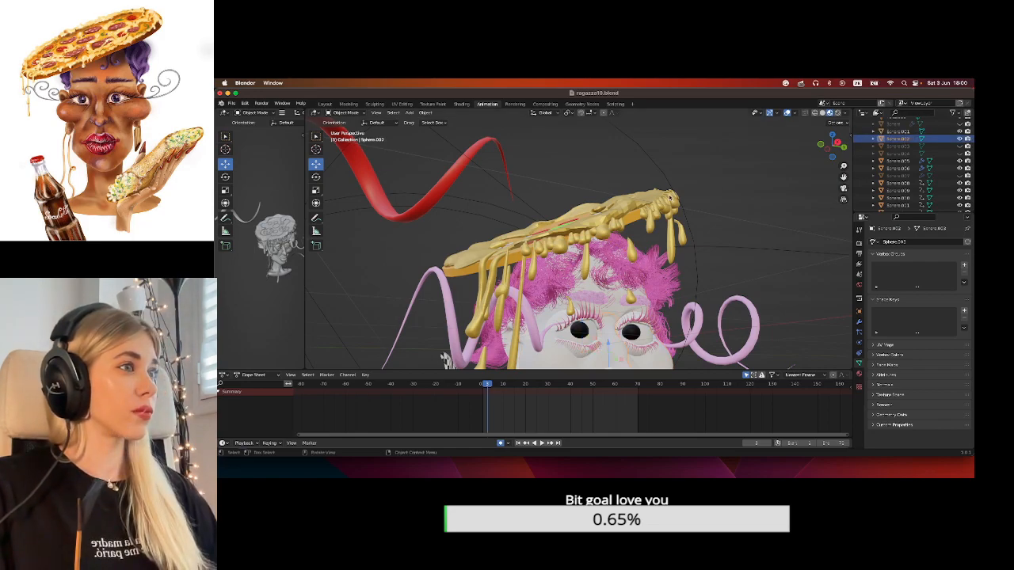
{"action": "scroll", "coordinate": [671, 196], "scroll_direction": "down", "scroll_amount": 2}
{"action": "left_click", "coordinate": [885, 147]}
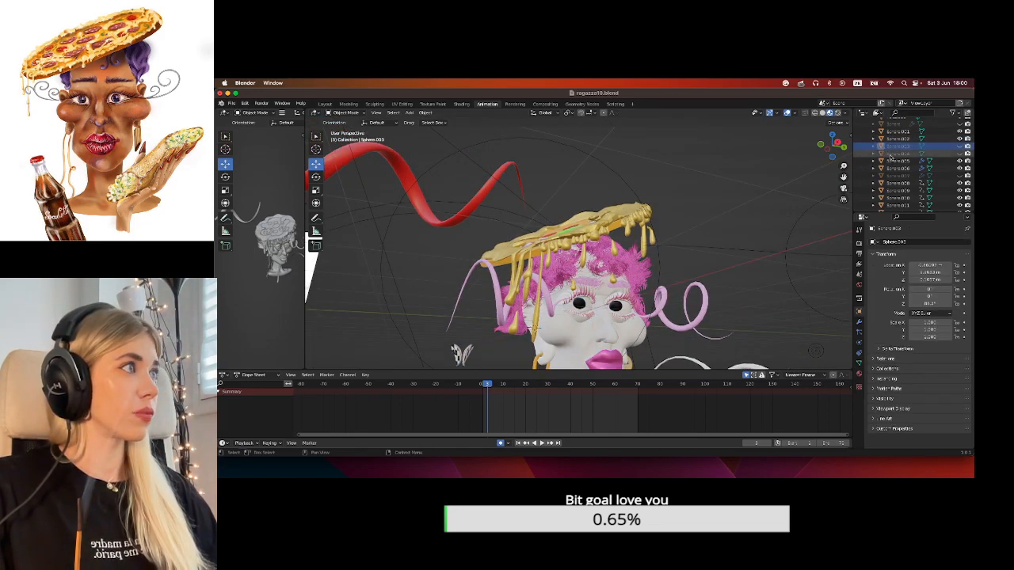
{"action": "left_click", "coordinate": [895, 160]}
{"action": "middle_click_drag", "start_coordinate": [729, 229], "coordinate": [732, 253]}
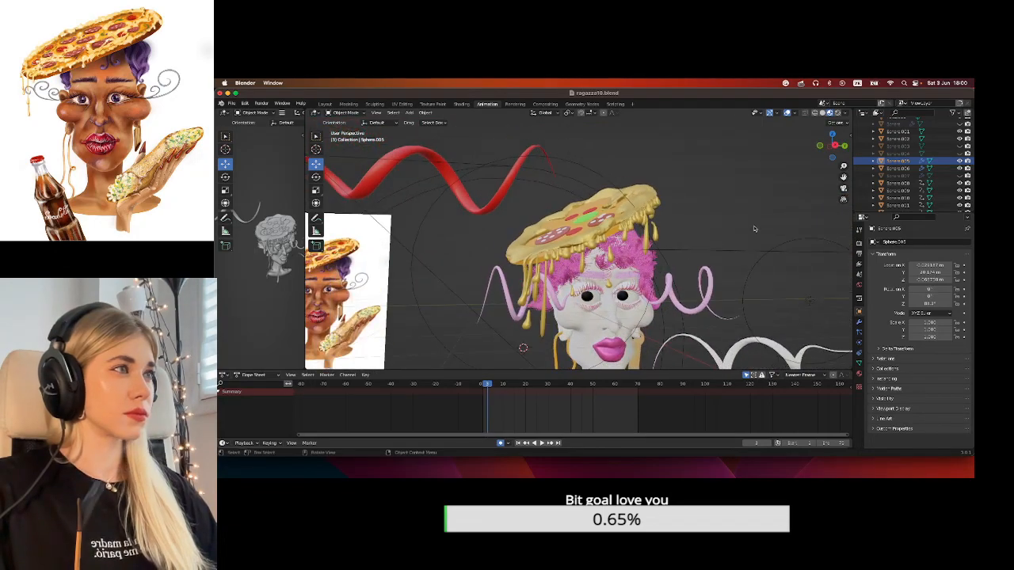
{"action": "left_click", "coordinate": [895, 168]}
{"action": "left_click", "coordinate": [887, 176]}
{"action": "left_click", "coordinate": [889, 184]}
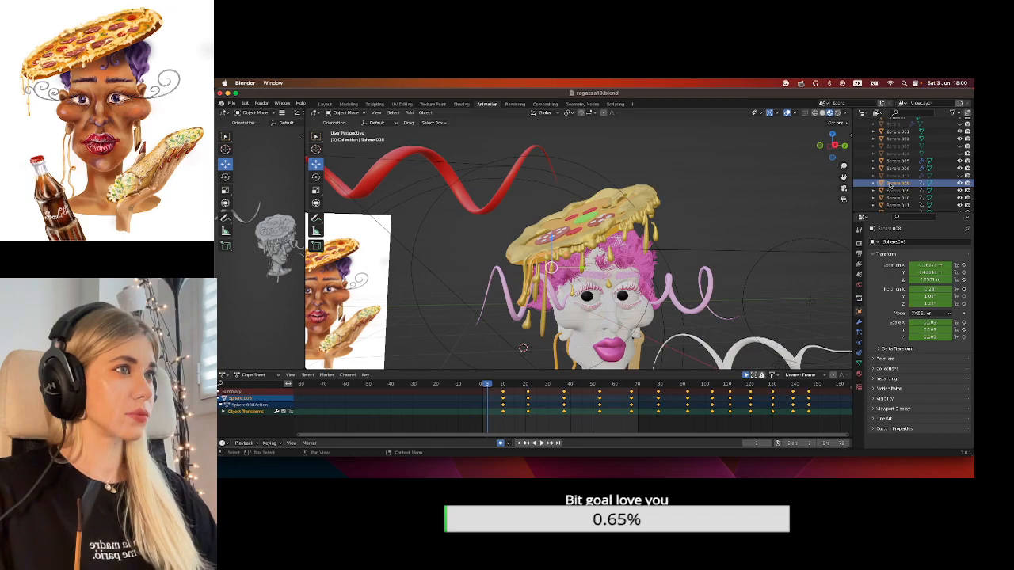
Extend the selection from Sphere.008 down the object list into the spiral objects.
{"action": "scroll", "coordinate": [890, 185], "scroll_direction": "down", "scroll_amount": 5}
{"action": "scroll", "coordinate": [890, 184], "scroll_direction": "down", "scroll_amount": 4}
{"action": "scroll", "coordinate": [889, 185], "scroll_direction": "down", "scroll_amount": 10}
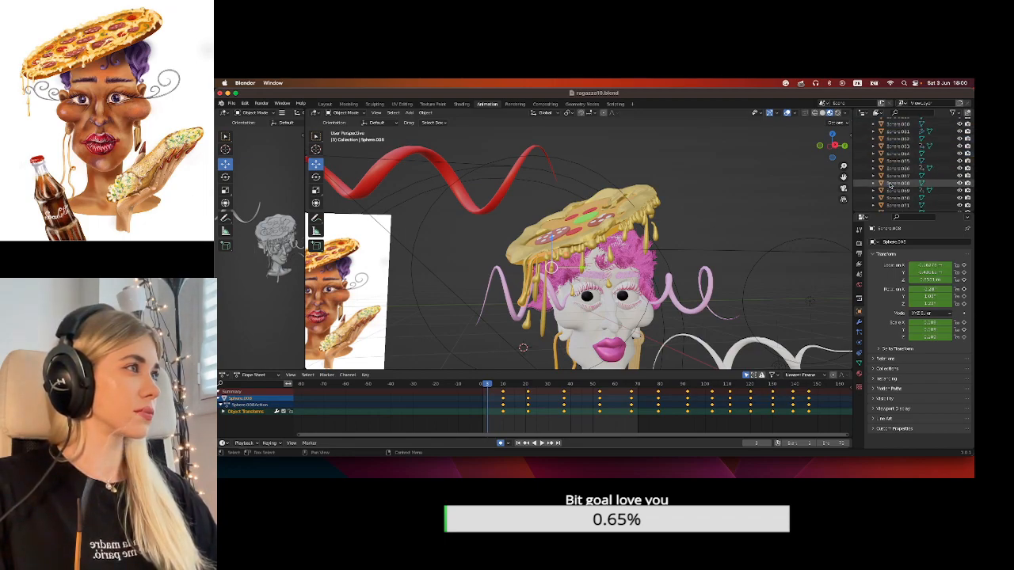
{"action": "scroll", "coordinate": [890, 185], "scroll_direction": "up", "scroll_amount": 4}
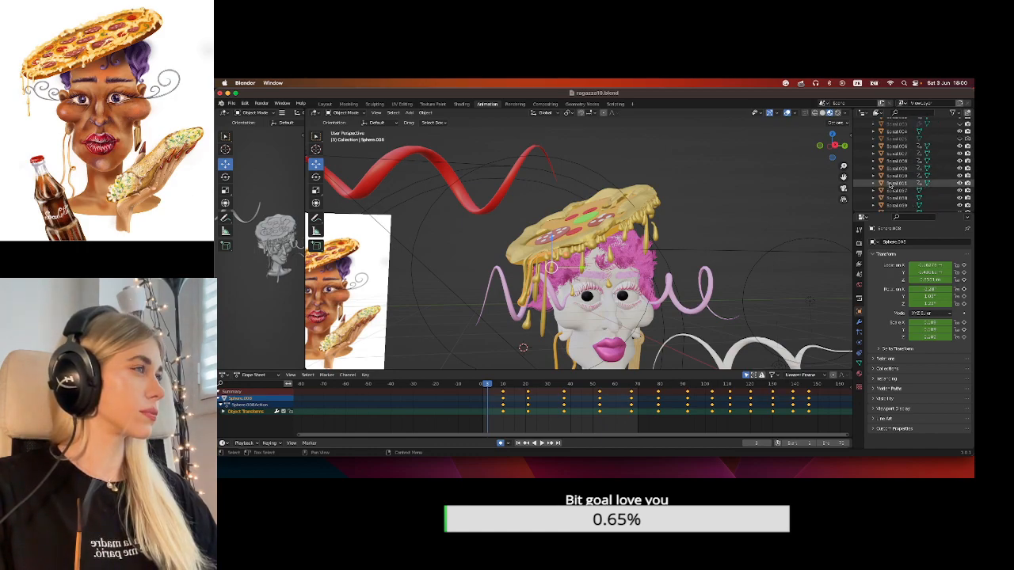
{"action": "left_click", "coordinate": [891, 190], "text": "shift"}
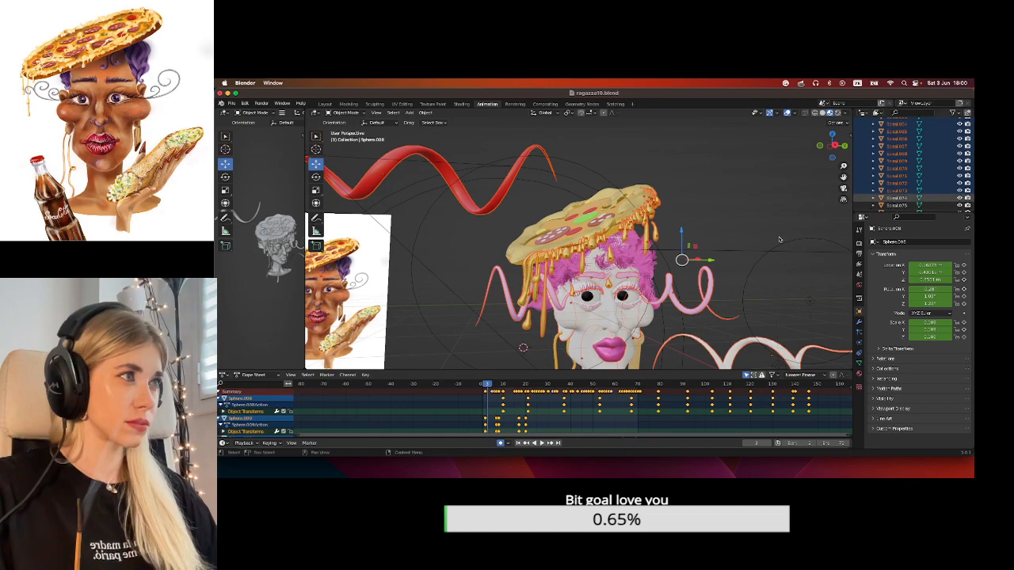
Range-select the cheese drip spheres from Sphere.080 upwards in the object list.
{"action": "left_click", "coordinate": [682, 315]}
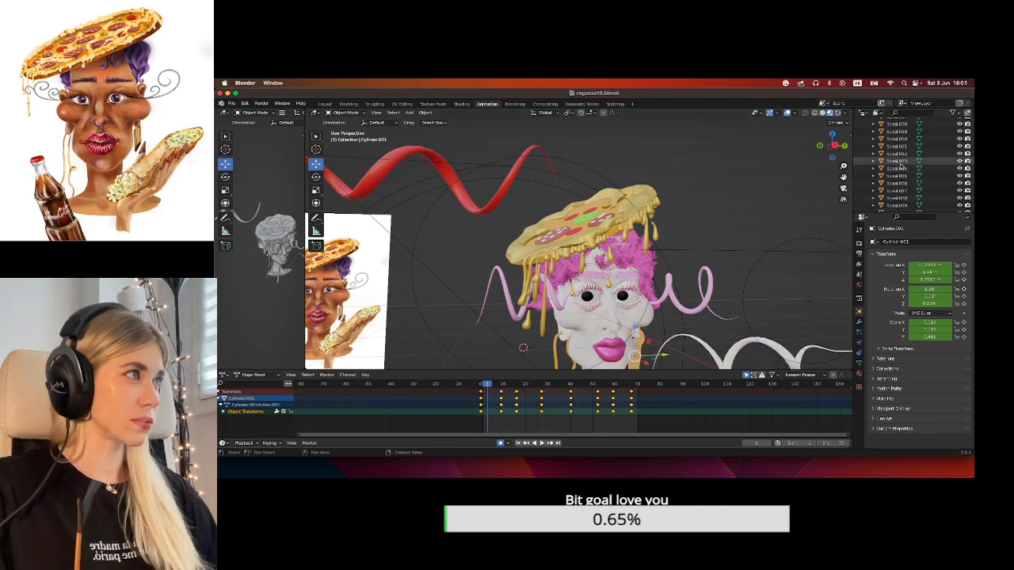
{"action": "scroll", "coordinate": [900, 167], "scroll_direction": "down", "scroll_amount": 5}
{"action": "left_click", "coordinate": [899, 168]}
{"action": "scroll", "coordinate": [899, 168], "scroll_direction": "up", "scroll_amount": 8}
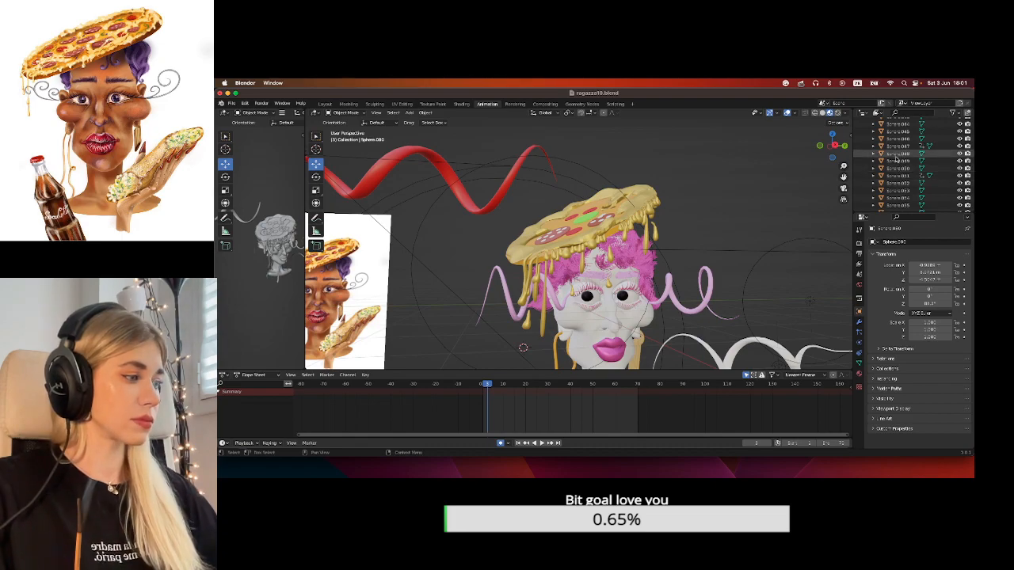
{"action": "scroll", "coordinate": [912, 152], "scroll_direction": "up", "scroll_amount": 1}
{"action": "left_click", "coordinate": [902, 139], "text": "shift"}
{"action": "scroll", "coordinate": [901, 156], "scroll_direction": "up", "scroll_amount": 3}
{"action": "scroll", "coordinate": [901, 156], "scroll_direction": "up", "scroll_amount": 3}
{"action": "left_click", "coordinate": [891, 136], "text": "shift"}
{"action": "scroll", "coordinate": [889, 138], "scroll_direction": "up", "scroll_amount": 4}
{"action": "left_click", "coordinate": [890, 138], "text": "shift"}
Range-select the scene objects from Circle to Sphere.007 and check where the selected range ends.
{"action": "middle_click_drag", "start_coordinate": [570, 222], "coordinate": [638, 208]}
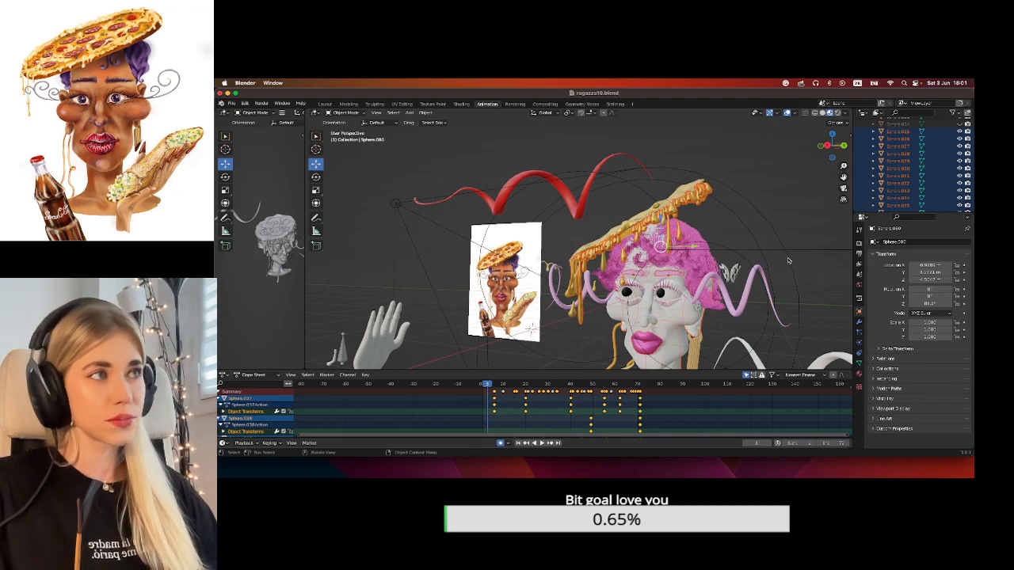
{"action": "scroll", "coordinate": [690, 227], "scroll_direction": "up", "scroll_amount": 5}
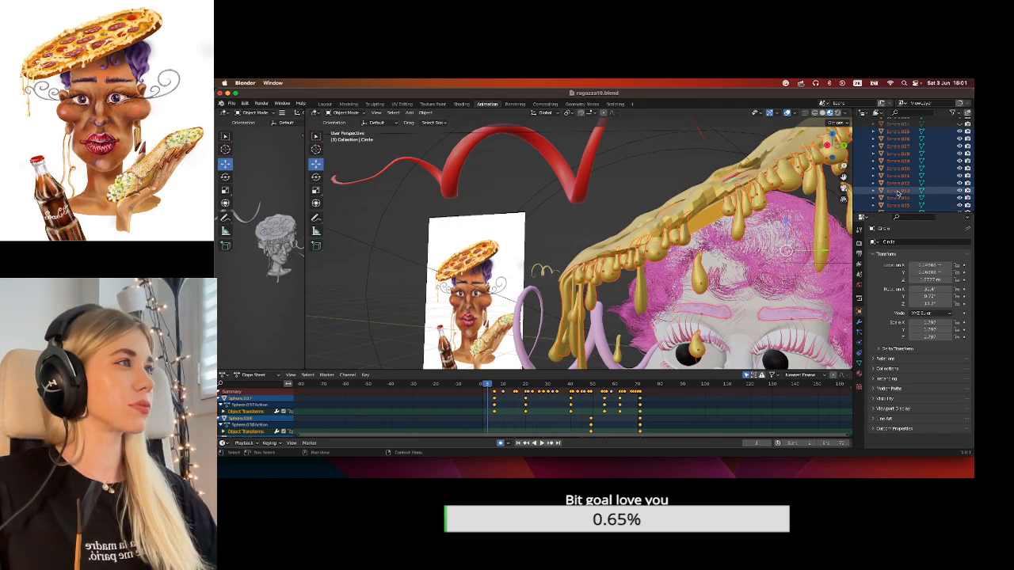
{"action": "scroll", "coordinate": [902, 155], "scroll_direction": "up", "scroll_amount": 5}
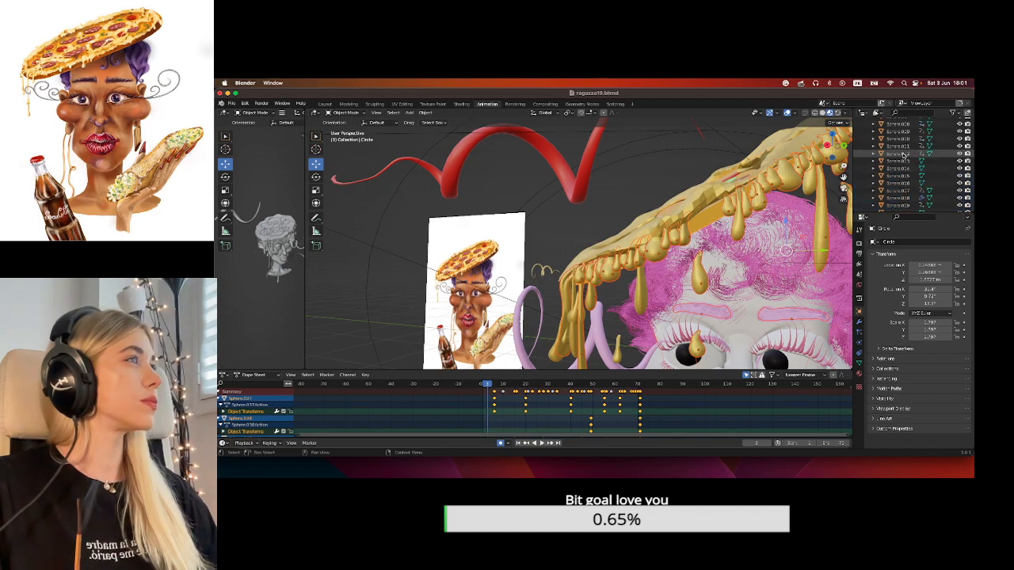
{"action": "scroll", "coordinate": [903, 151], "scroll_direction": "up", "scroll_amount": 3}
{"action": "left_click", "coordinate": [900, 125]}
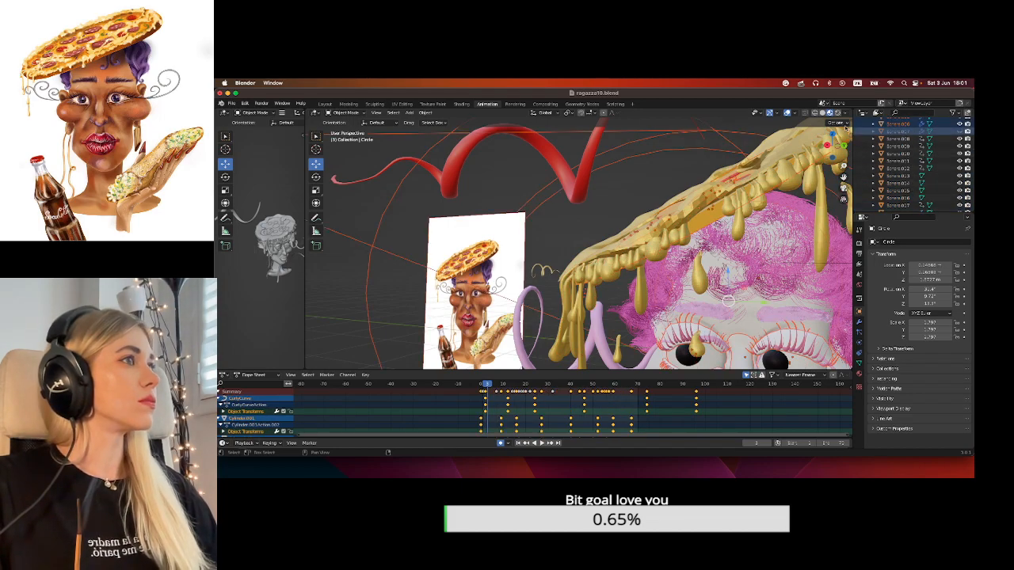
{"action": "scroll", "coordinate": [908, 149], "scroll_direction": "up", "scroll_amount": 4}
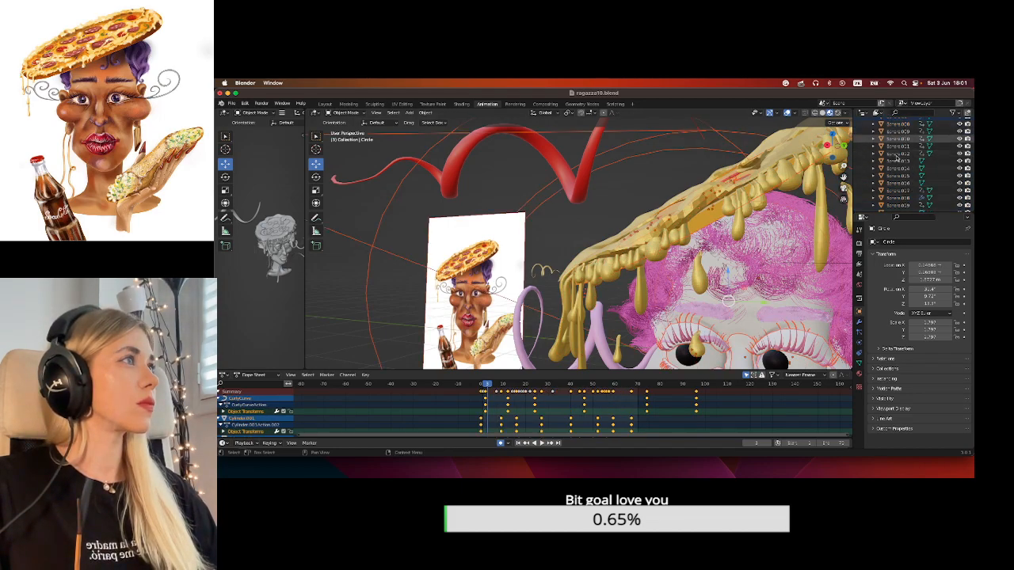
{"action": "scroll", "coordinate": [913, 156], "scroll_direction": "up", "scroll_amount": 3}
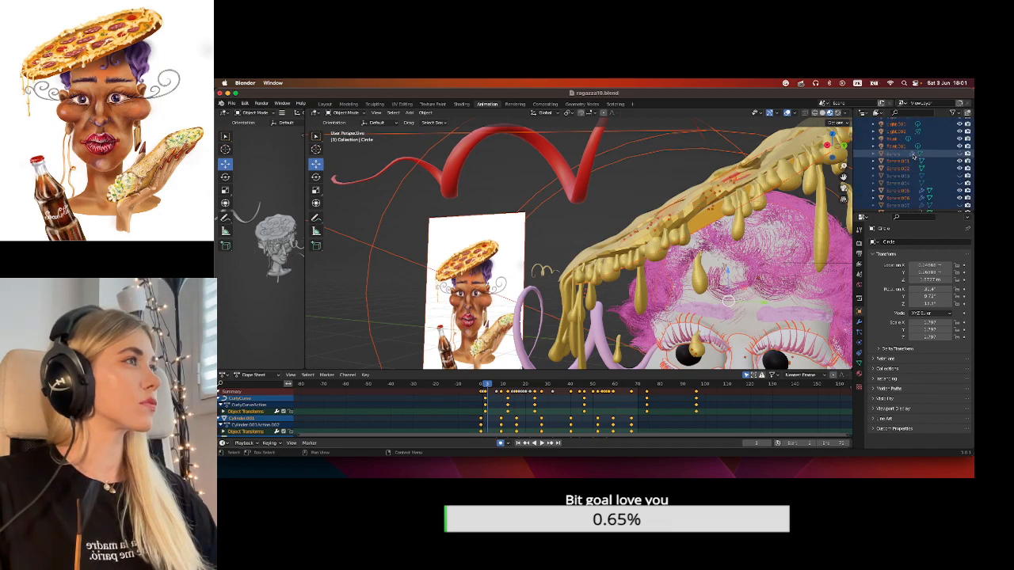
{"action": "scroll", "coordinate": [913, 156], "scroll_direction": "down", "scroll_amount": 4}
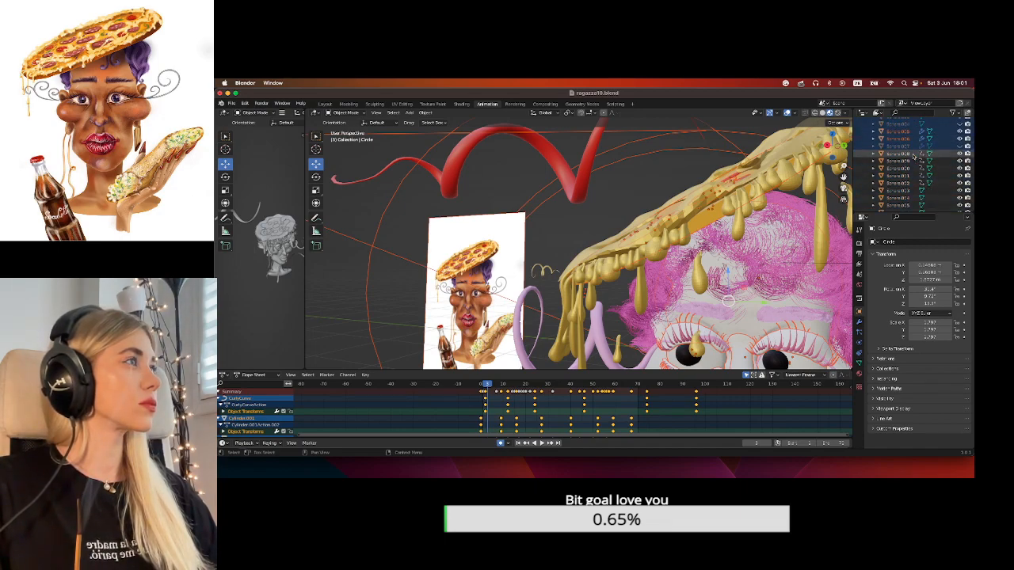
Select Sphere.008 through Sphere.021, try moving these drips sideways off the pizza, and undo the move.
{"action": "left_click", "coordinate": [913, 154]}
{"action": "scroll", "coordinate": [912, 159], "scroll_direction": "down", "scroll_amount": 5}
{"action": "left_click", "coordinate": [912, 161], "text": "shift"}
{"action": "scroll", "coordinate": [772, 267], "scroll_direction": "down", "scroll_amount": 3}
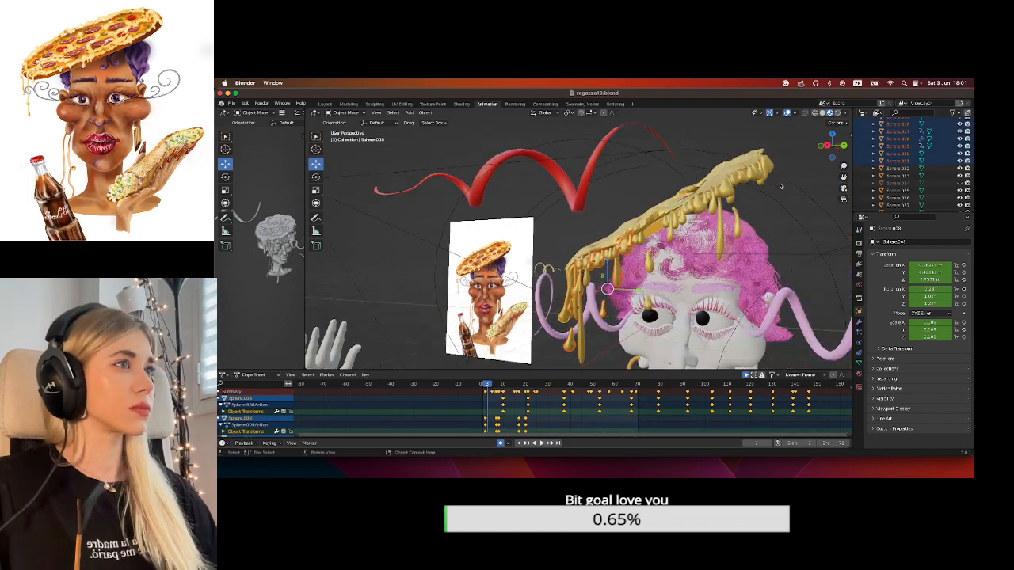
{"action": "left_click_drag", "start_coordinate": [607, 290], "coordinate": [559, 288]}
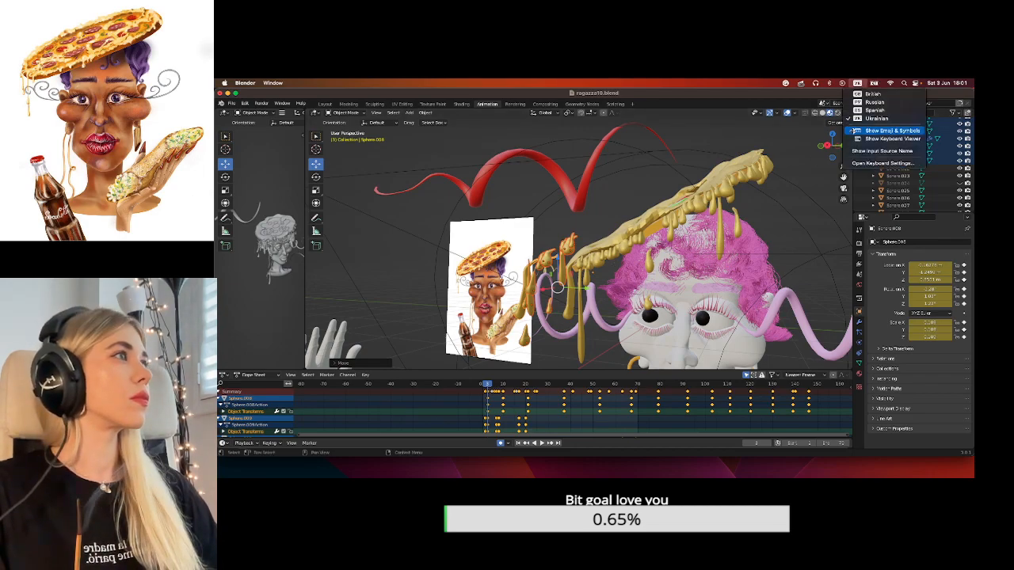
{"action": "key", "text": "ctrl+z"}
{"action": "key", "text": "ctrl+z"}
Select the cluster of long cheese drips at the pizza's lower end, try moving it away from the rim, and undo.
{"action": "middle_click_drag", "start_coordinate": [563, 239], "coordinate": [586, 266]}
{"action": "left_click", "coordinate": [609, 255]}
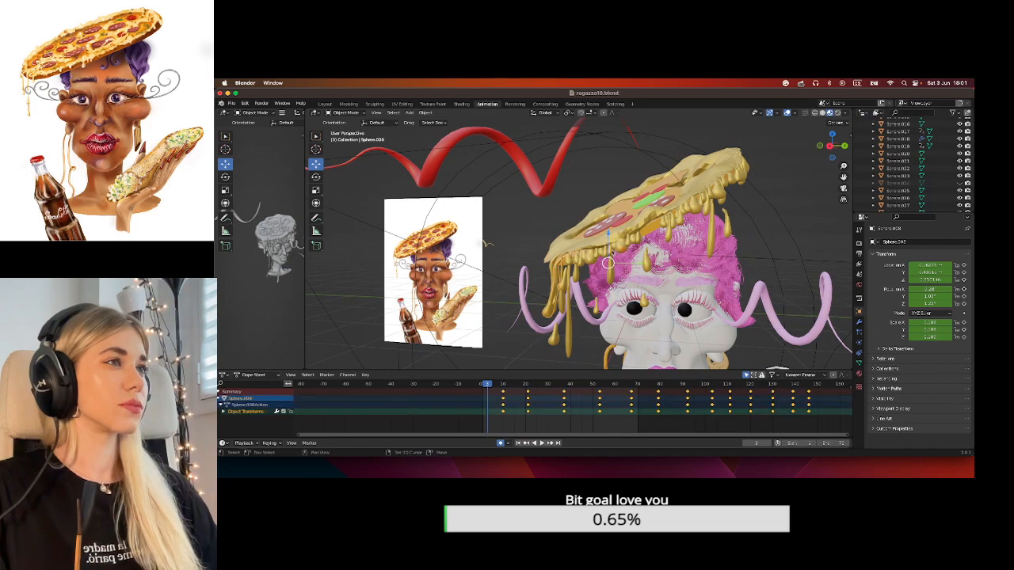
{"action": "left_click", "coordinate": [552, 268], "text": "shift"}
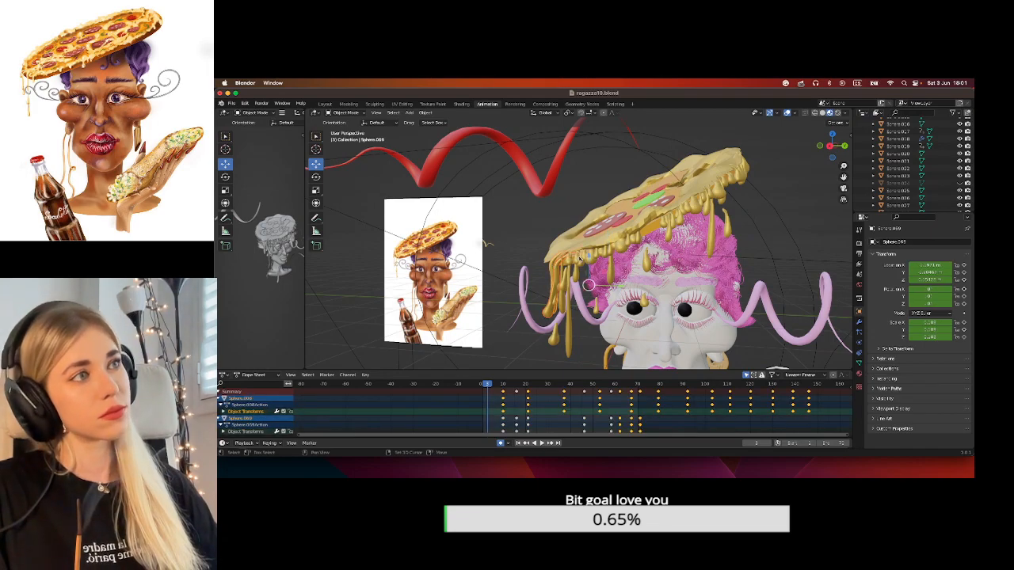
{"action": "middle_click_drag", "start_coordinate": [587, 257], "coordinate": [542, 286]}
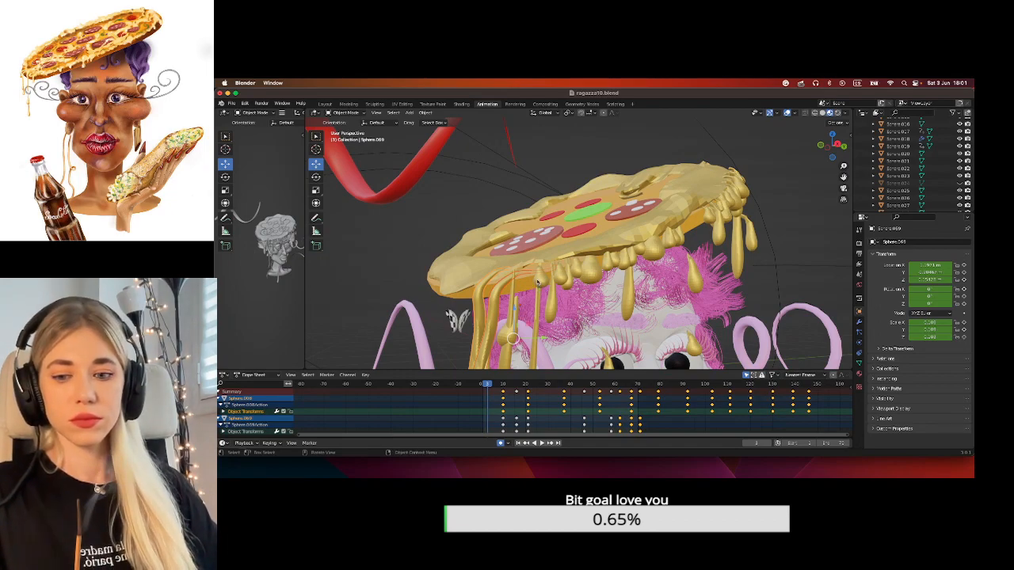
{"action": "left_click", "coordinate": [537, 282]}
{"action": "middle_click_drag", "start_coordinate": [505, 287], "coordinate": [707, 255]}
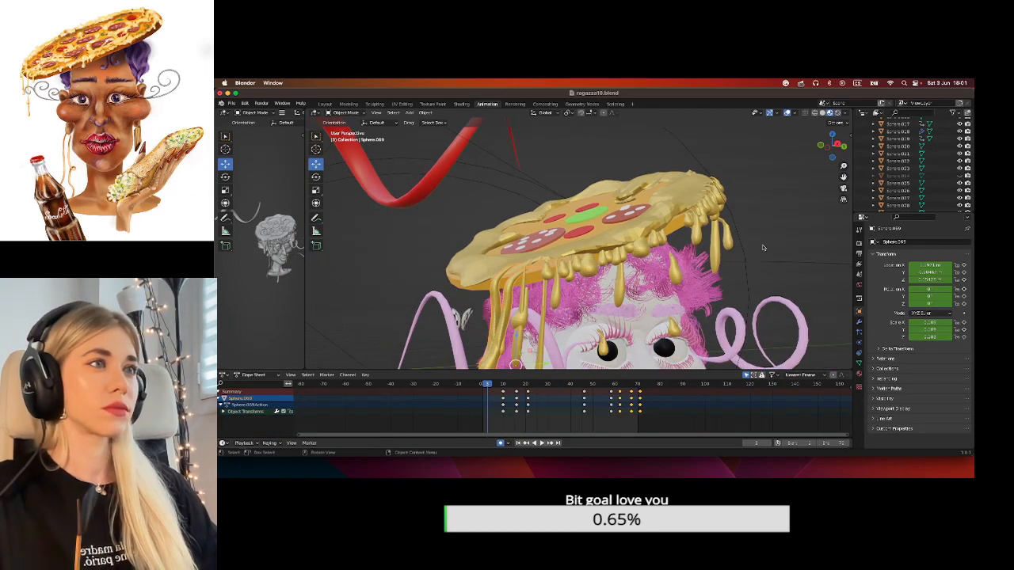
{"action": "middle_click_drag", "start_coordinate": [515, 363], "coordinate": [387, 243]}
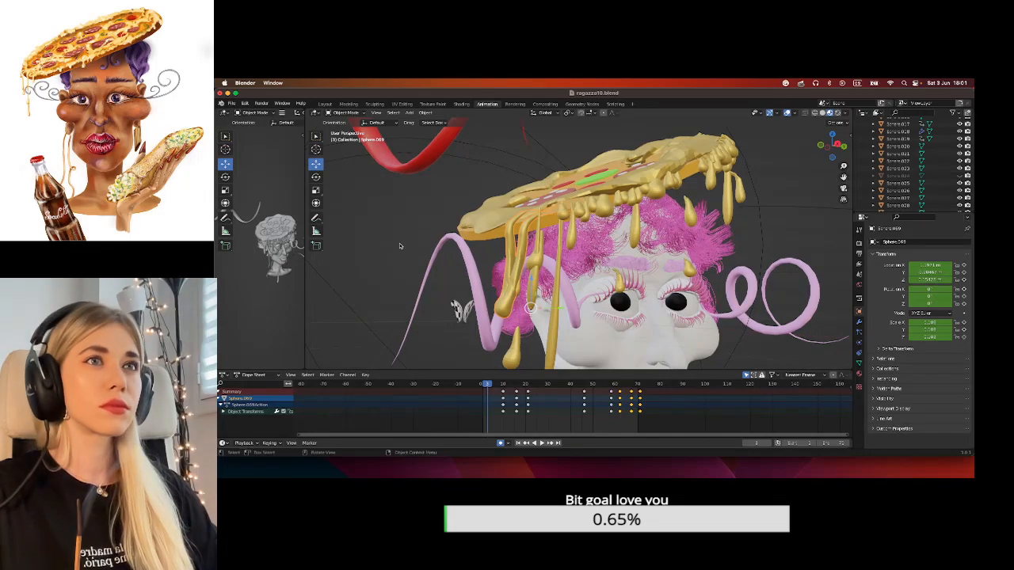
{"action": "left_click_drag", "start_coordinate": [409, 316], "coordinate": [449, 315]}
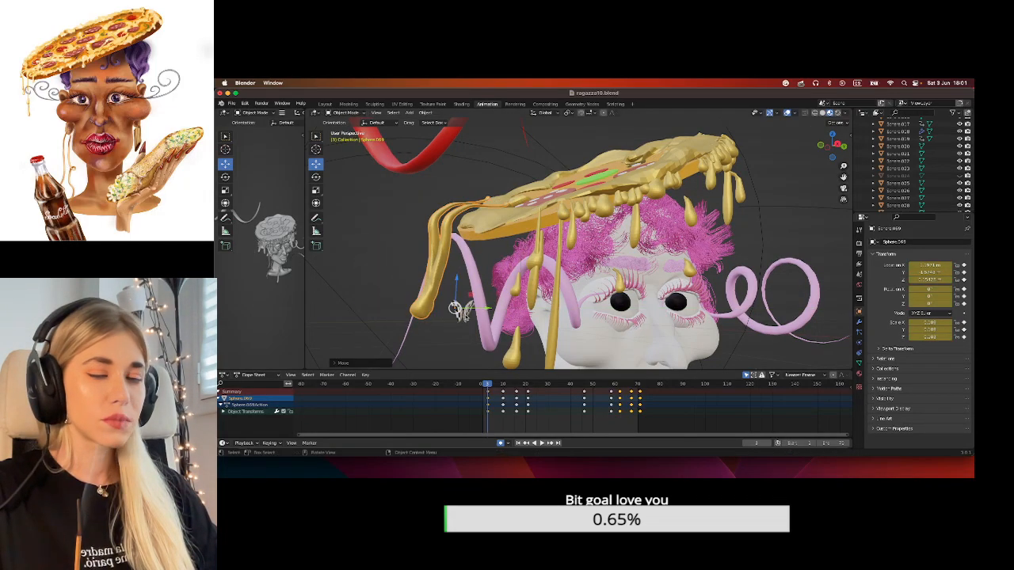
{"action": "key", "text": "super+z"}
Set the animation's current frame to 0.
{"action": "middle_click_drag", "start_coordinate": [558, 243], "coordinate": [524, 251]}
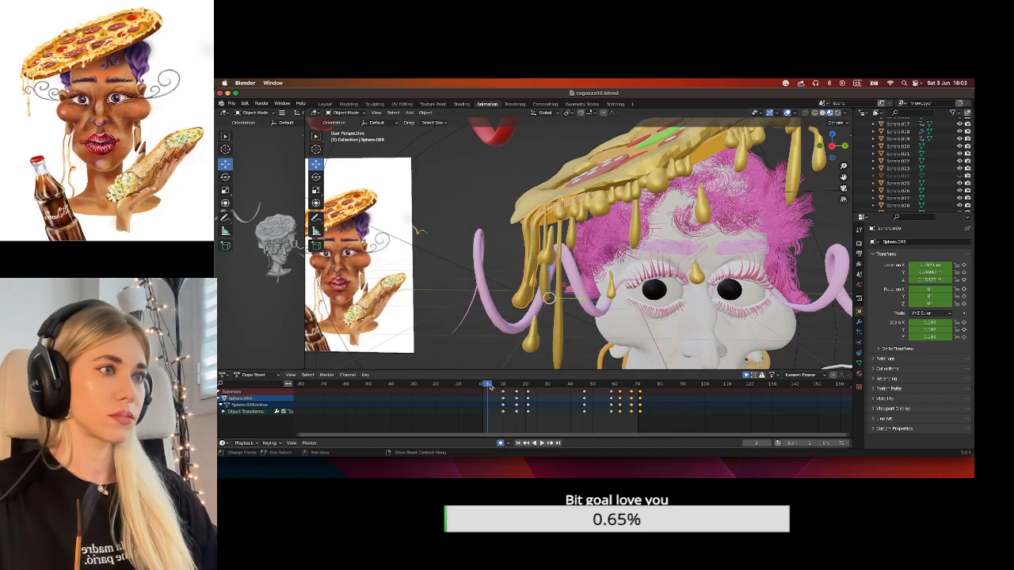
{"action": "key", "text": "space"}
{"action": "left_click_drag", "start_coordinate": [487, 388], "coordinate": [480, 388]}
Move the loose cheese drip beside the long strands up under the pizza's rim, aligning it in depth with the neighbouring drips.
{"action": "scroll", "coordinate": [540, 262], "scroll_direction": "up", "scroll_amount": 2}
{"action": "middle_click_drag", "start_coordinate": [540, 262], "coordinate": [519, 270]}
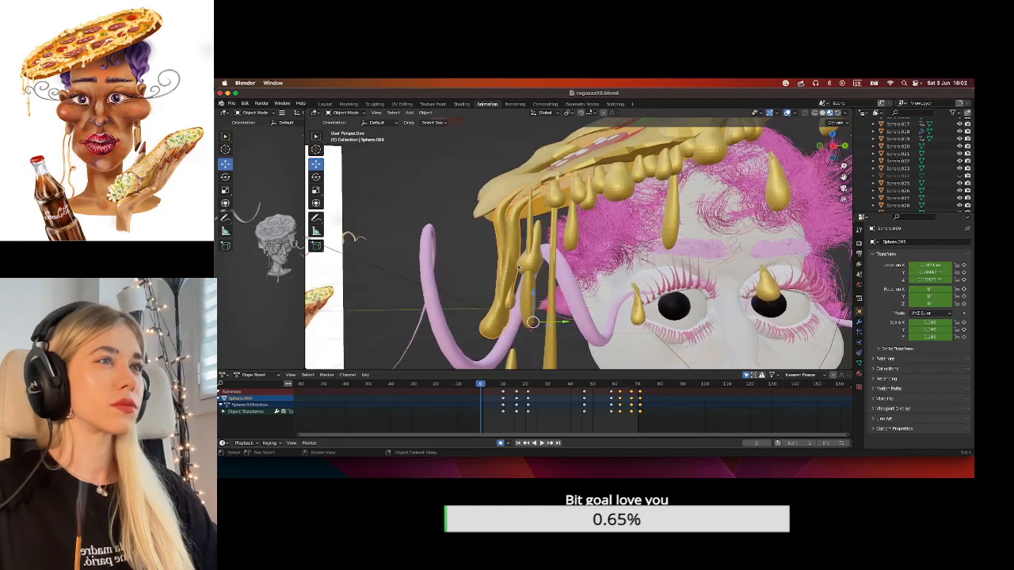
{"action": "left_click", "coordinate": [531, 265]}
{"action": "left_click_drag", "start_coordinate": [543, 263], "coordinate": [552, 265]}
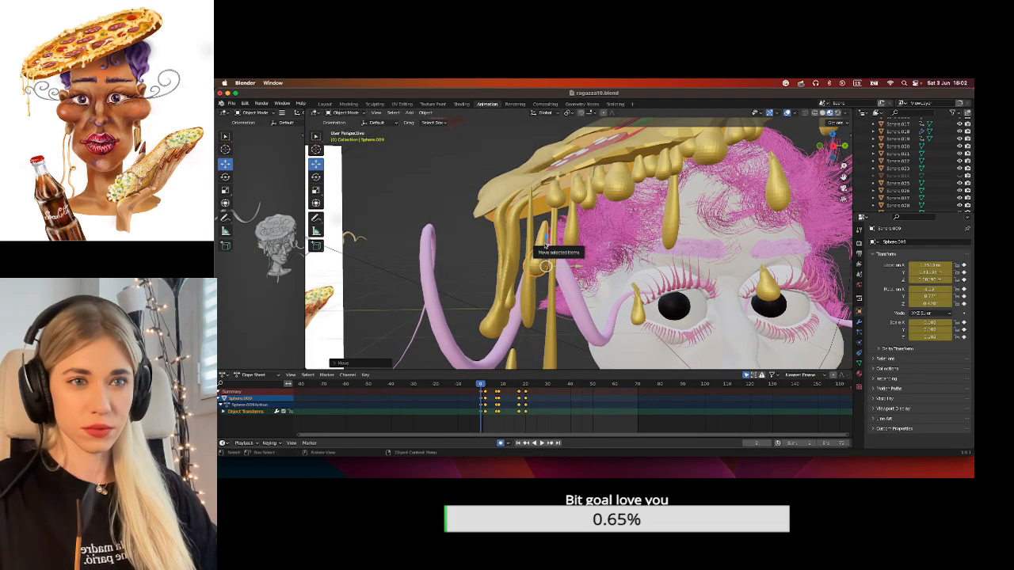
{"action": "key", "text": "g"}
{"action": "left_click_drag", "start_coordinate": [542, 221], "coordinate": [542, 221]}
{"action": "middle_click_drag", "start_coordinate": [546, 230], "coordinate": [453, 239]}
{"action": "left_click_drag", "start_coordinate": [557, 241], "coordinate": [539, 236]}
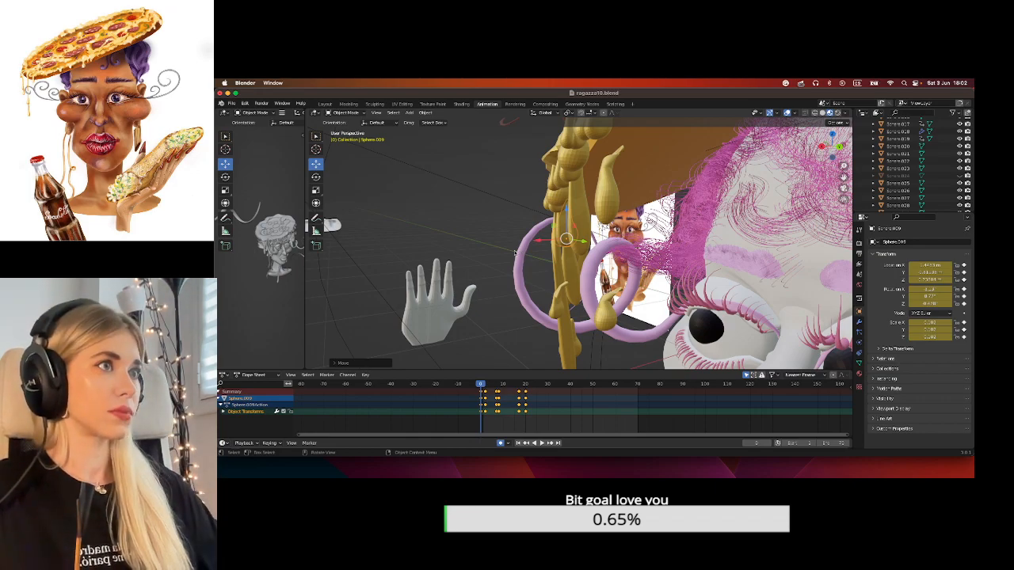
Raise the selected cheese drip beside the long strands slightly closer to the pizza's rim.
{"action": "middle_click_drag", "start_coordinate": [600, 171], "coordinate": [702, 176]}
{"action": "left_click_drag", "start_coordinate": [505, 242], "coordinate": [504, 225]}
{"action": "middle_click_drag", "start_coordinate": [657, 218], "coordinate": [513, 236]}
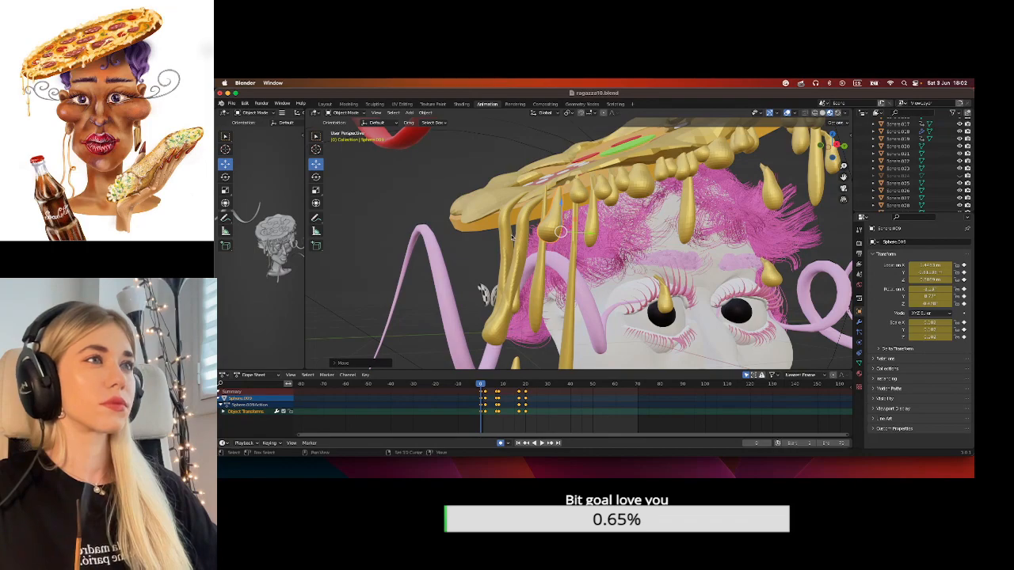
Select the long cheese strands and the neighbouring short drips one by one along the pizza's front rim.
{"action": "left_click", "coordinate": [531, 238]}
{"action": "left_click", "coordinate": [545, 235], "text": "shift"}
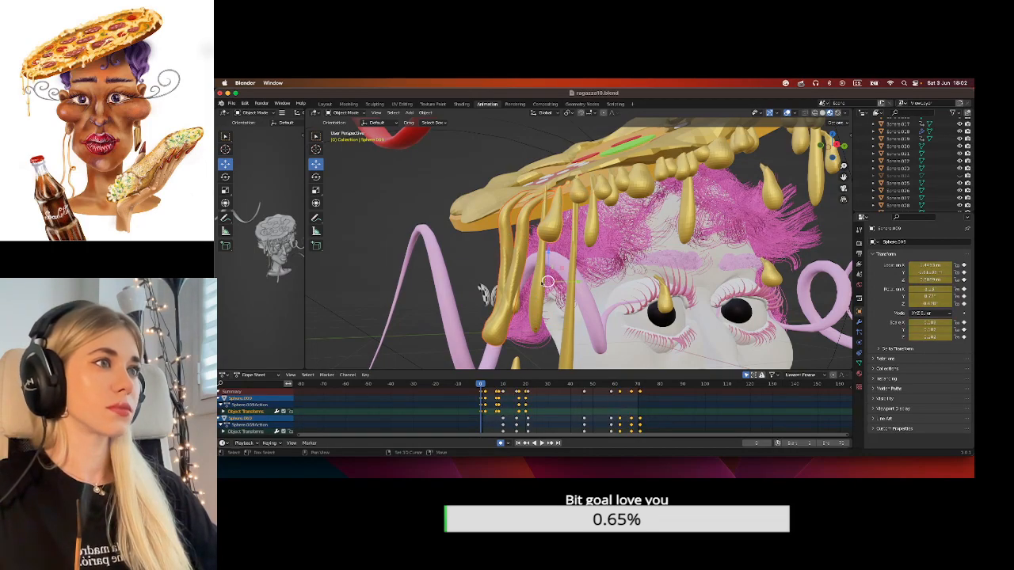
{"action": "left_click", "coordinate": [537, 298], "text": "shift"}
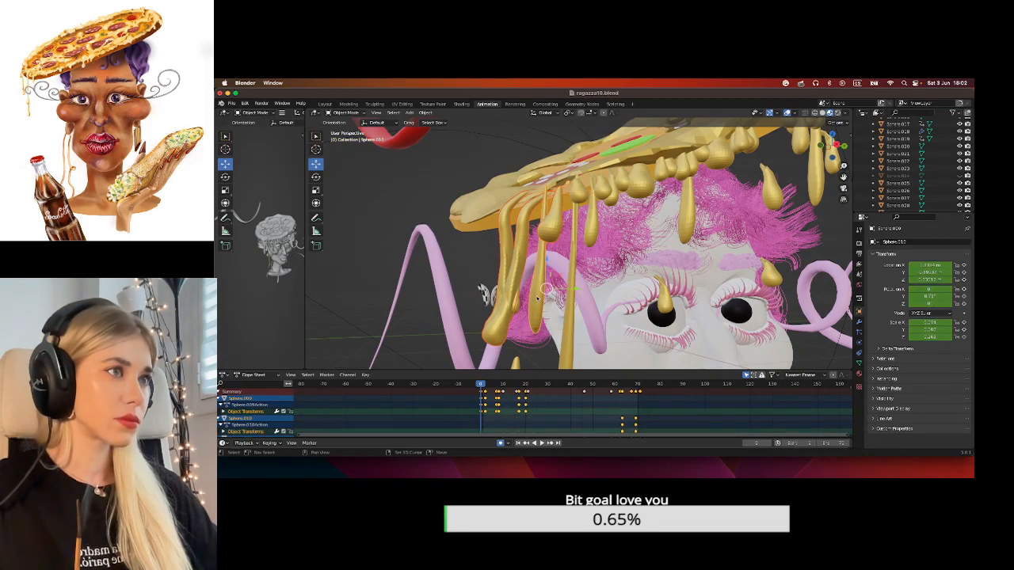
{"action": "left_click", "coordinate": [589, 236], "text": "shift"}
{"action": "left_click", "coordinate": [581, 195], "text": "shift"}
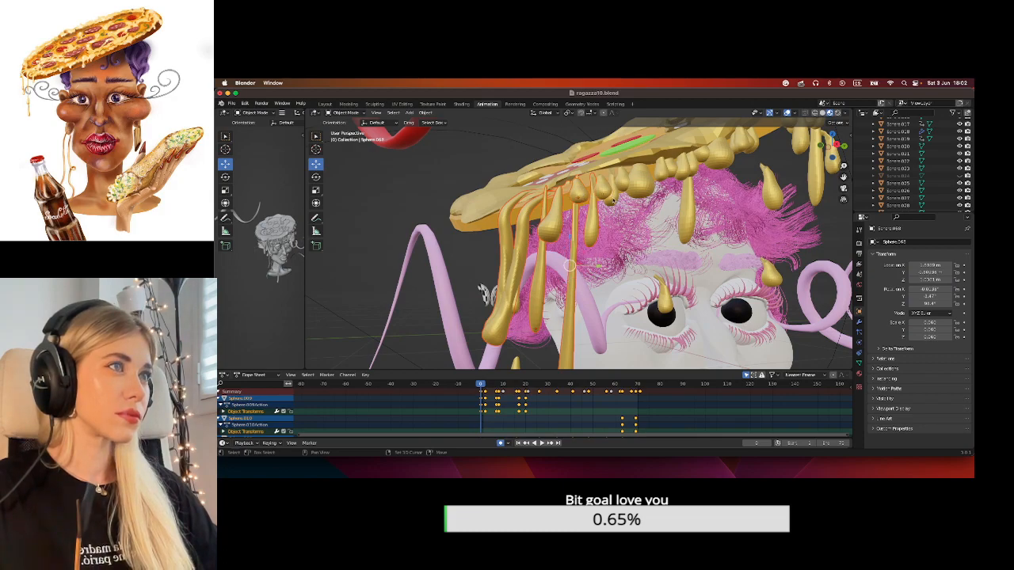
{"action": "left_click", "coordinate": [605, 194], "text": "shift"}
{"action": "left_click", "coordinate": [614, 192], "text": "shift"}
{"action": "left_click", "coordinate": [628, 185], "text": "shift"}
{"action": "middle_click_drag", "start_coordinate": [692, 234], "coordinate": [634, 207]}
{"action": "left_click", "coordinate": [578, 180], "text": "shift"}
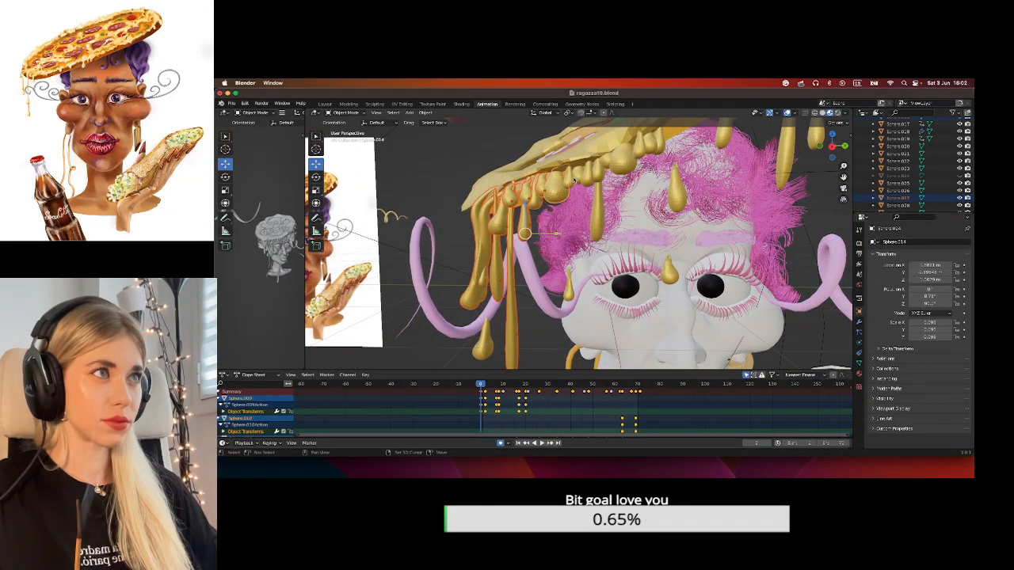
{"action": "left_click", "coordinate": [581, 179], "text": "shift"}
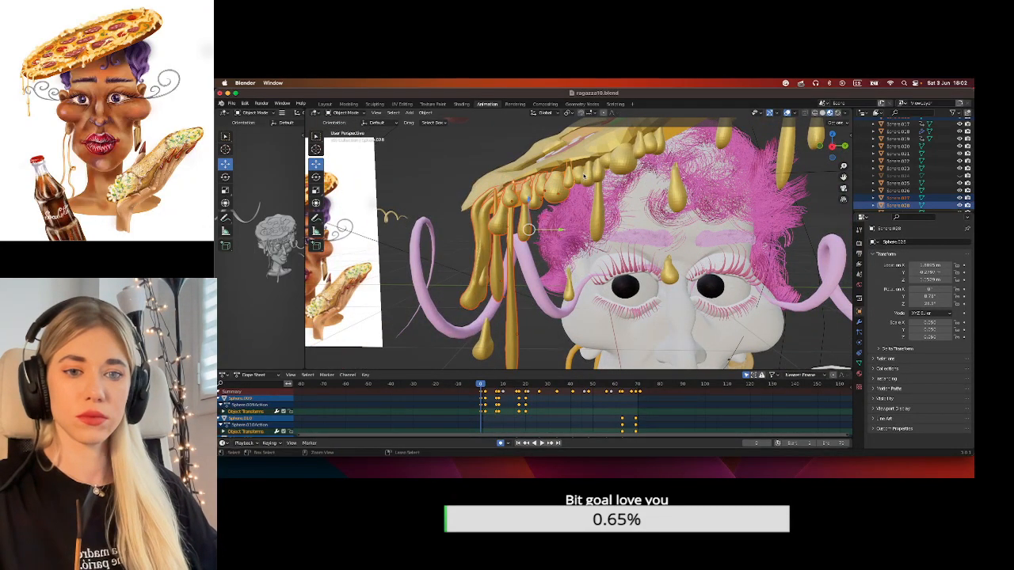
Try adding further rim drips to the selection, undo the mis-selections, and reselect the single drip beside the long strands.
{"action": "left_click", "coordinate": [586, 176]}
{"action": "scroll", "coordinate": [611, 182], "scroll_direction": "down", "scroll_amount": 2}
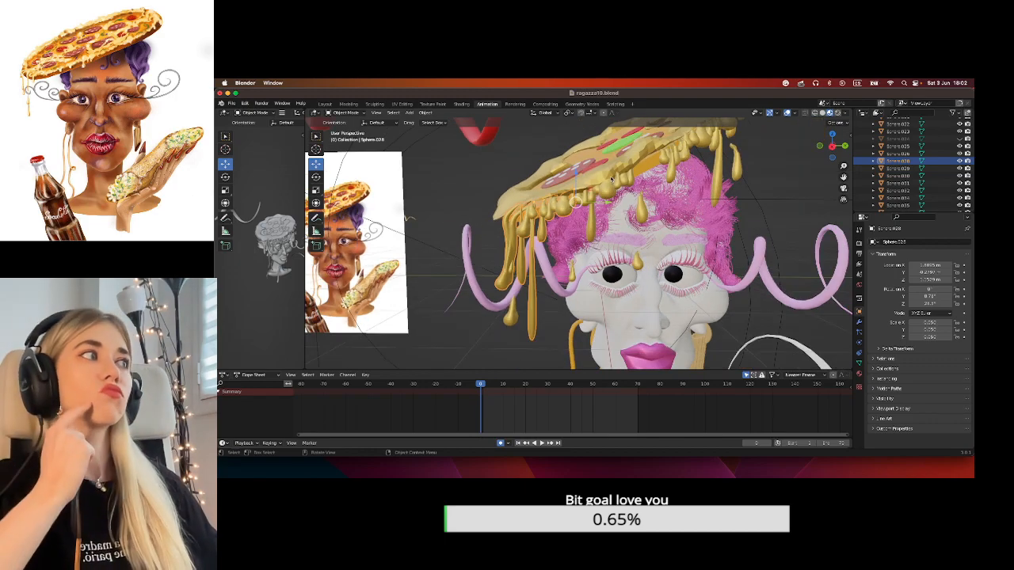
{"action": "left_click", "coordinate": [603, 179]}
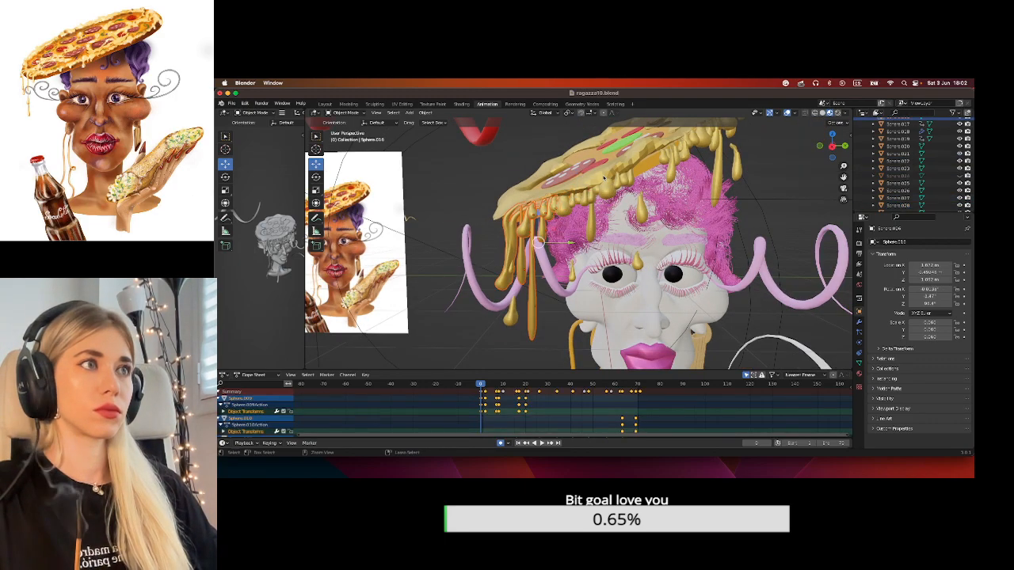
{"action": "left_click", "coordinate": [525, 281]}
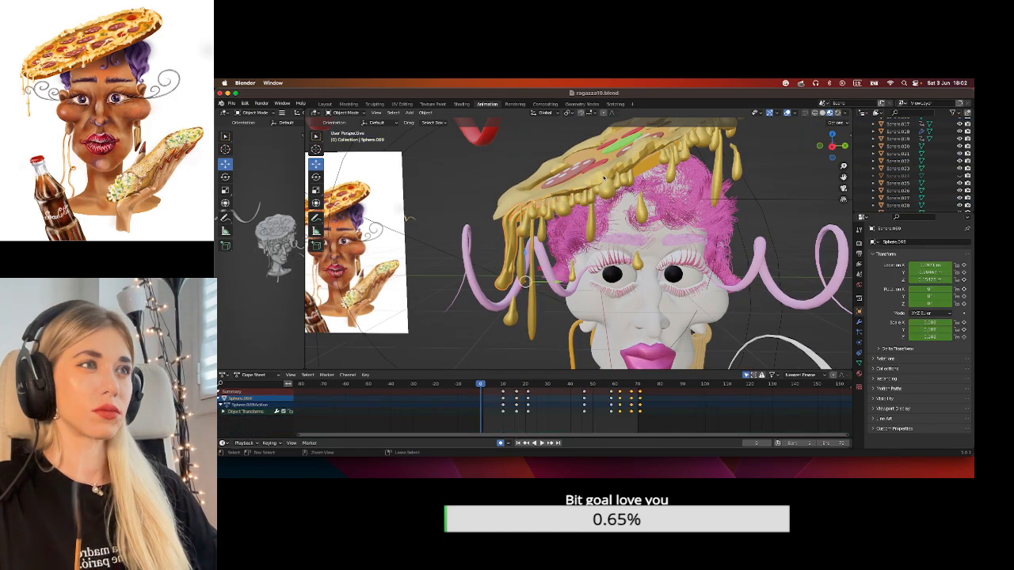
{"action": "left_click", "coordinate": [515, 237]}
{"action": "key", "text": "ctrl+z"}
{"action": "left_click", "coordinate": [514, 236]}
{"action": "key", "text": "ctrl+z"}
{"action": "left_click", "coordinate": [519, 233]}
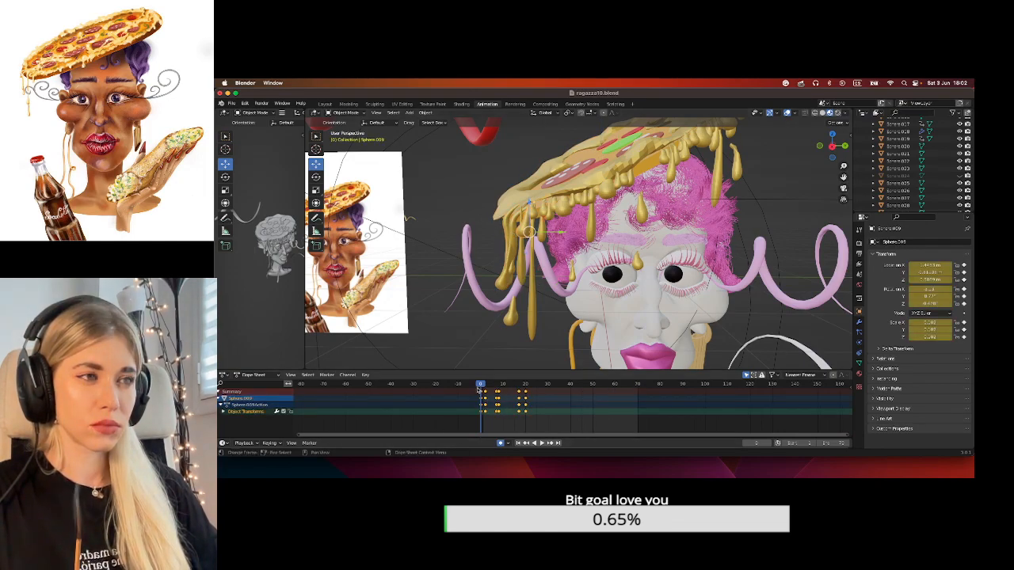
Preview the animation around the first frames, stop it, and undo the most recent drip changes and selections.
{"action": "key", "text": "space"}
{"action": "left_click_drag", "start_coordinate": [524, 390], "coordinate": [474, 393]}
{"action": "key", "text": "space"}
{"action": "key", "text": "ctrl+z"}
{"action": "key", "text": "ctrl+z"}
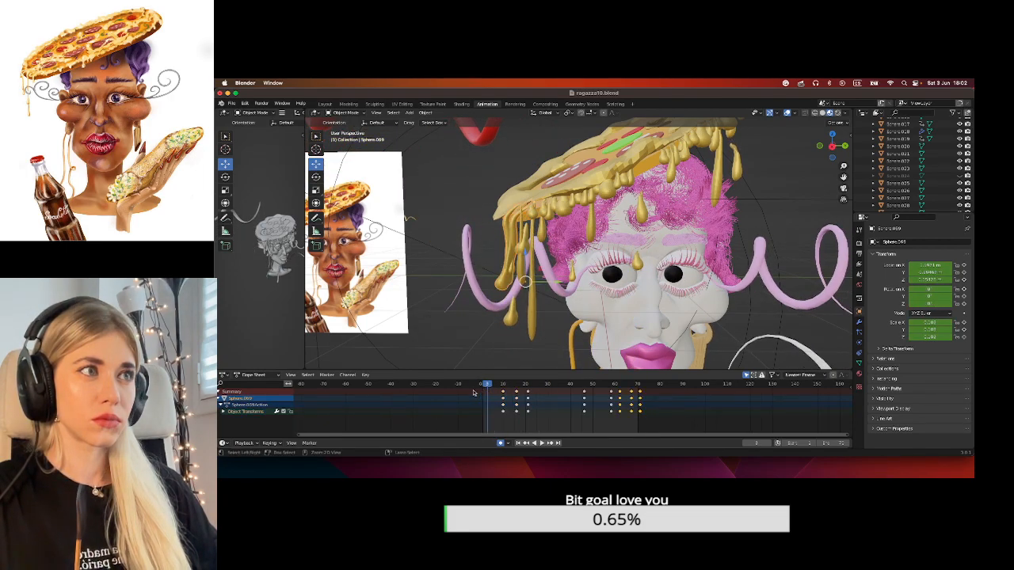
{"action": "key", "text": "ctrl+z"}
Select the red spiral Spiral.006 beside the pizza hat and move it far sideways, away from the head.
{"action": "middle_click_drag", "start_coordinate": [539, 247], "coordinate": [838, 182]}
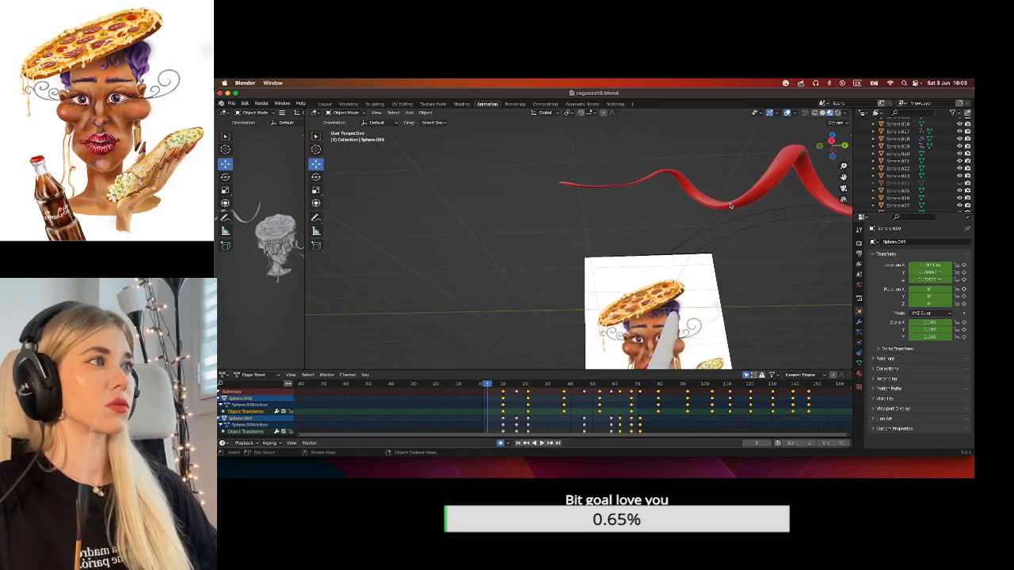
{"action": "scroll", "coordinate": [838, 182], "scroll_direction": "down", "scroll_amount": 8}
{"action": "scroll", "coordinate": [840, 182], "scroll_direction": "up", "scroll_amount": 4}
{"action": "scroll", "coordinate": [838, 182], "scroll_direction": "up", "scroll_amount": 5}
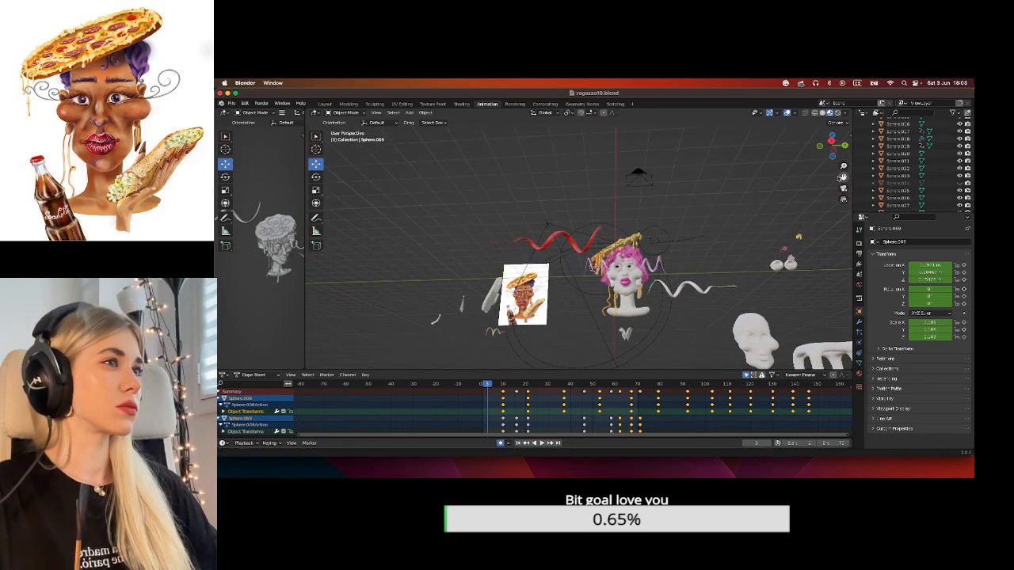
{"action": "middle_click_drag", "start_coordinate": [820, 171], "coordinate": [654, 240]}
{"action": "left_click", "coordinate": [558, 222]}
{"action": "left_click", "coordinate": [554, 214]}
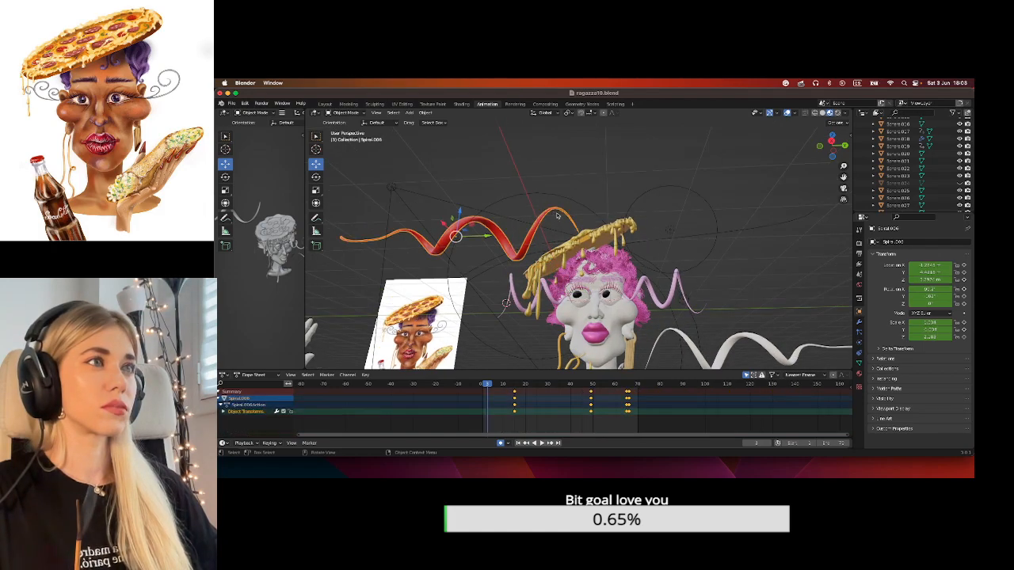
{"action": "key", "text": "g"}
{"action": "key", "text": "x"}
{"action": "left_click_drag", "start_coordinate": [322, 223], "coordinate": [758, 258]}
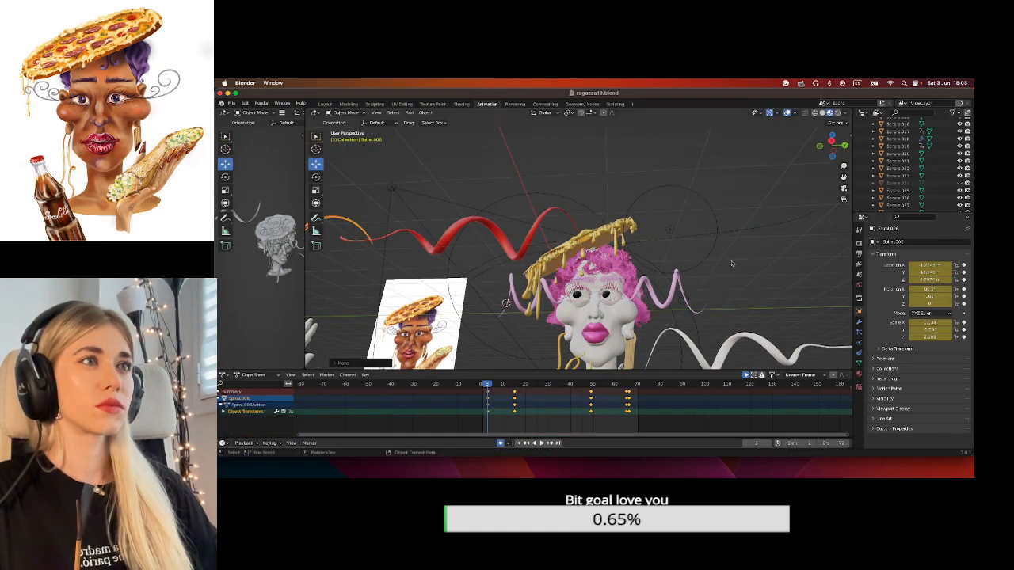
Move the second red spiral, Spiral.009, sideways as well to clear the space beside the pizza hat.
{"action": "left_click", "coordinate": [527, 246]}
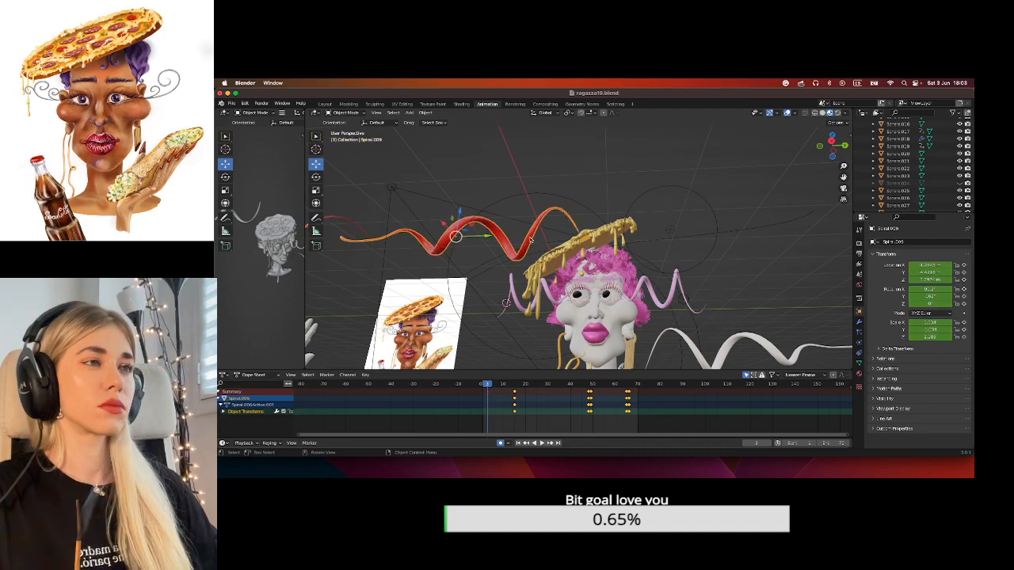
{"action": "left_click_drag", "start_coordinate": [486, 236], "coordinate": [754, 231]}
{"action": "scroll", "coordinate": [475, 226], "scroll_direction": "up", "scroll_amount": 3}
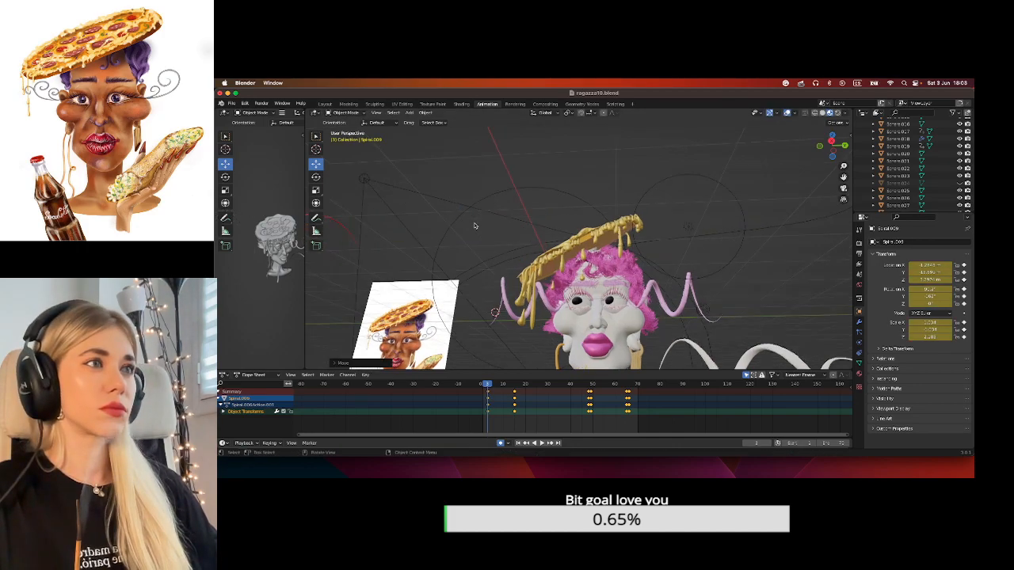
Try to box-select all the cheese drips under the pizza at once, then drop that selection.
{"action": "middle_click_drag", "start_coordinate": [560, 222], "coordinate": [600, 241]}
{"action": "middle_click_drag", "start_coordinate": [461, 270], "coordinate": [459, 238], "text": "shift"}
{"action": "scroll", "coordinate": [477, 186], "scroll_direction": "up", "scroll_amount": 1}
{"action": "left_click_drag", "start_coordinate": [476, 186], "coordinate": [698, 245]}
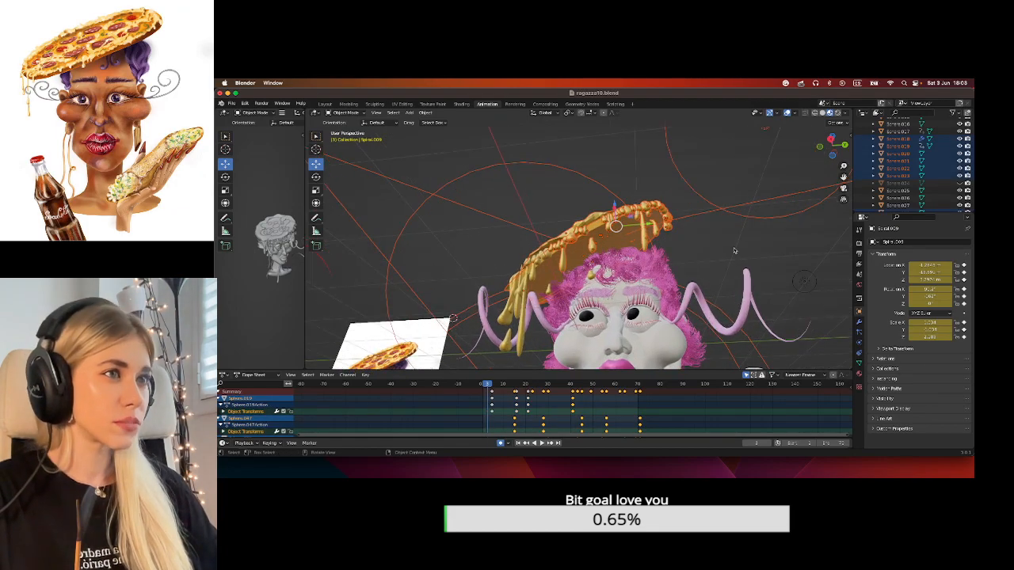
{"action": "middle_click_drag", "start_coordinate": [698, 245], "coordinate": [736, 242]}
{"action": "key", "text": "alt+a"}
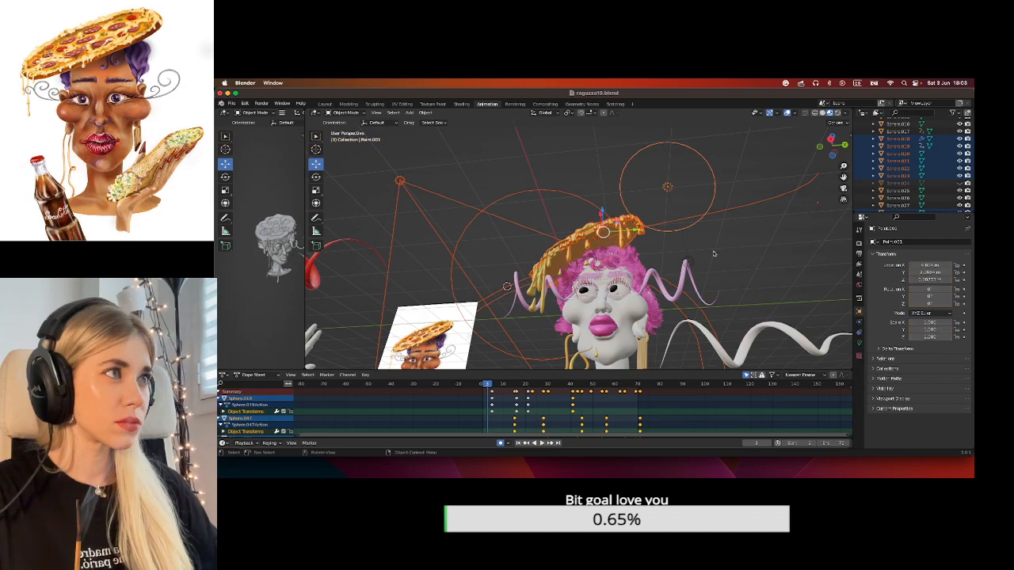
{"action": "left_click_drag", "start_coordinate": [507, 216], "coordinate": [648, 244]}
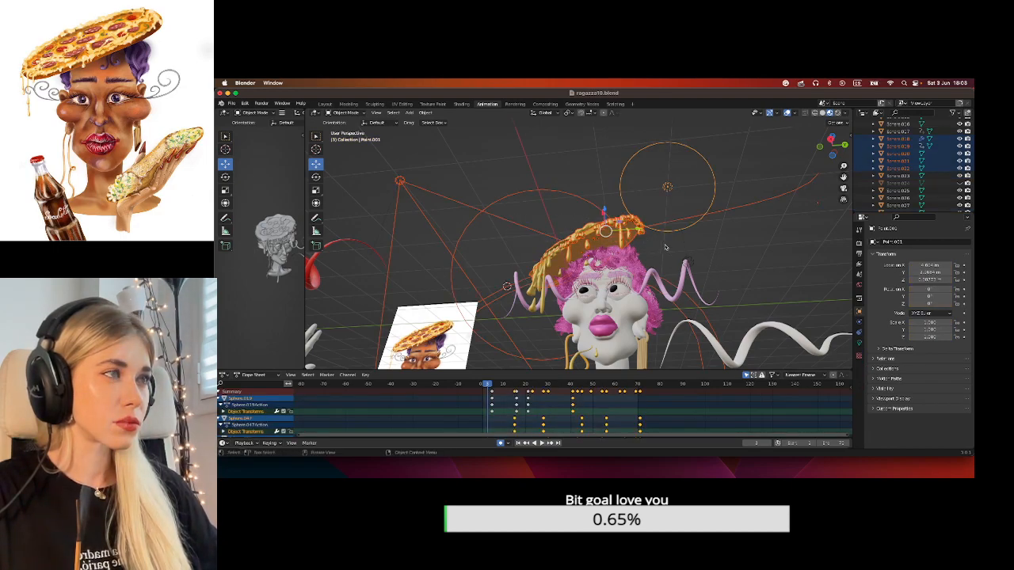
{"action": "scroll", "coordinate": [658, 243], "scroll_direction": "up", "scroll_amount": 1}
{"action": "middle_click_drag", "start_coordinate": [652, 237], "coordinate": [701, 269]}
{"action": "scroll", "coordinate": [702, 269], "scroll_direction": "up", "scroll_amount": 1}
{"action": "left_click_drag", "start_coordinate": [843, 177], "coordinate": [934, 267]}
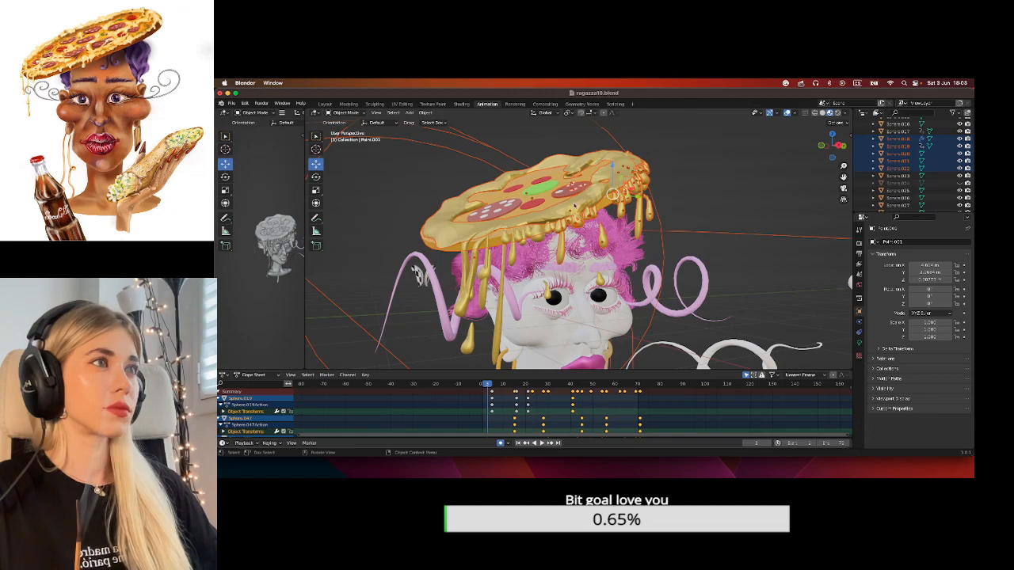
{"action": "left_click", "coordinate": [572, 206]}
Select the long cheese strands at the pizza's lower end together with the first short drips beside them.
{"action": "scroll", "coordinate": [515, 223], "scroll_direction": "up", "scroll_amount": 2}
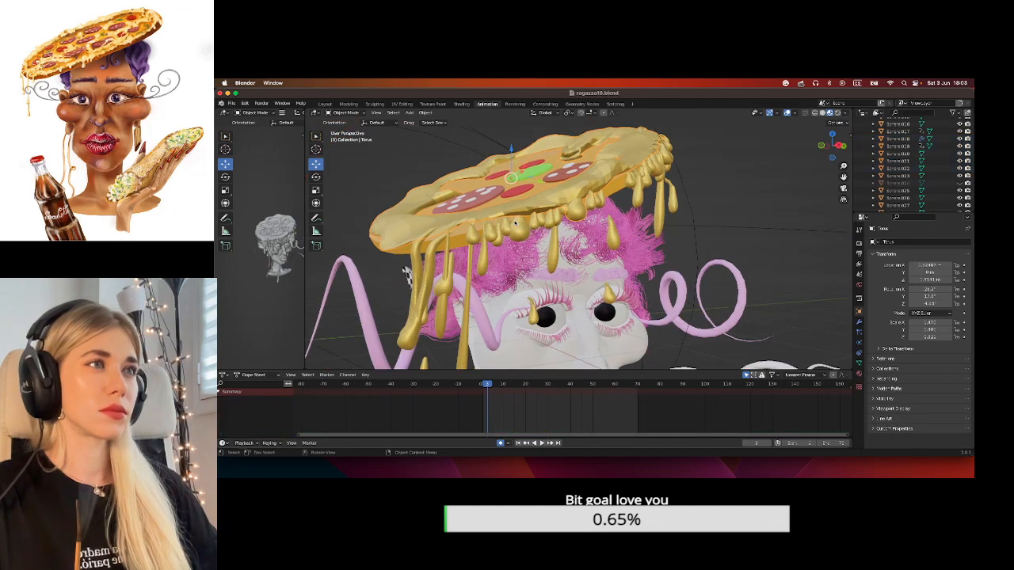
{"action": "left_click", "coordinate": [420, 249]}
{"action": "left_click", "coordinate": [446, 260], "text": "shift"}
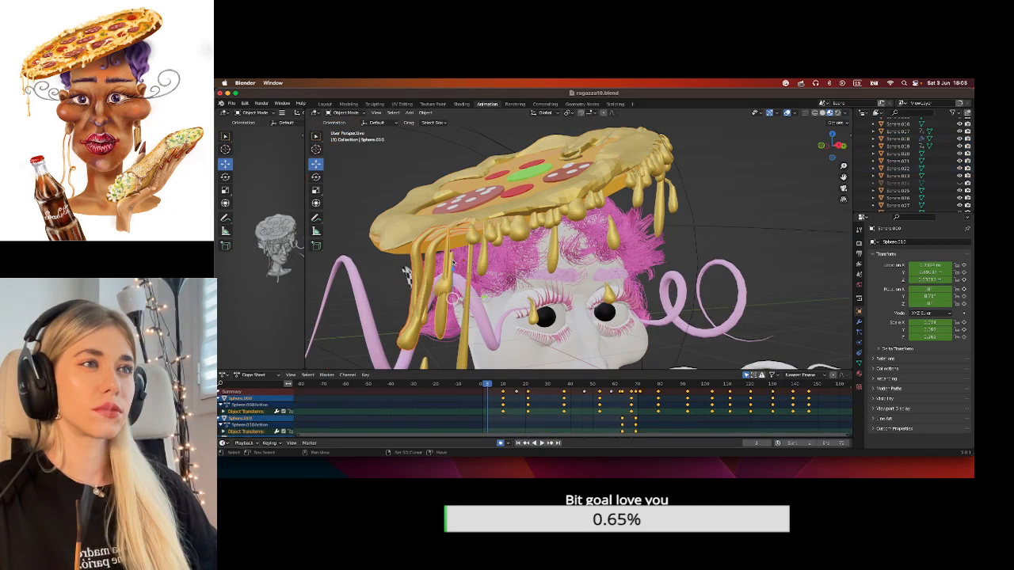
{"action": "left_click", "coordinate": [439, 291], "text": "shift"}
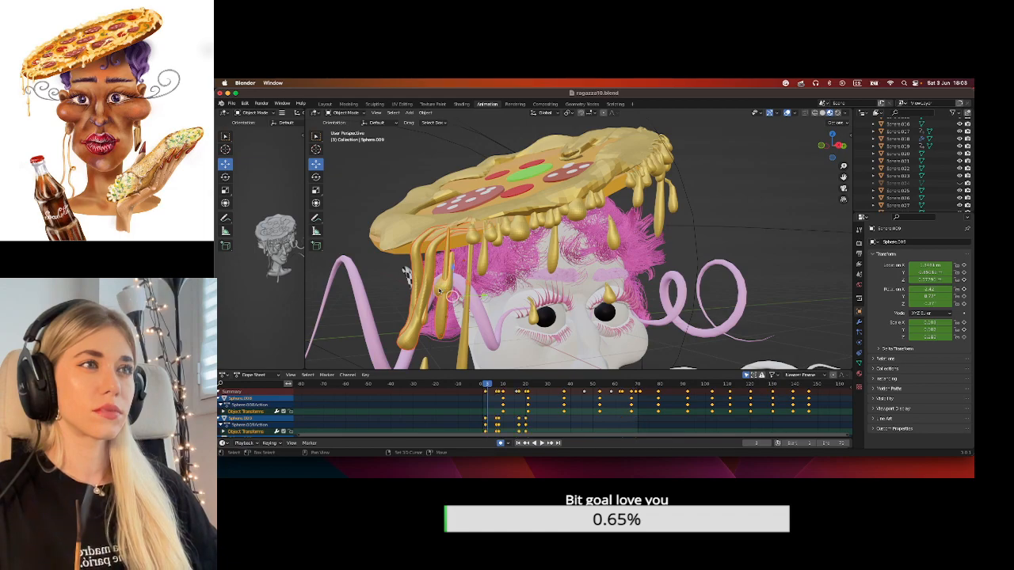
{"action": "left_click", "coordinate": [471, 241], "text": "shift"}
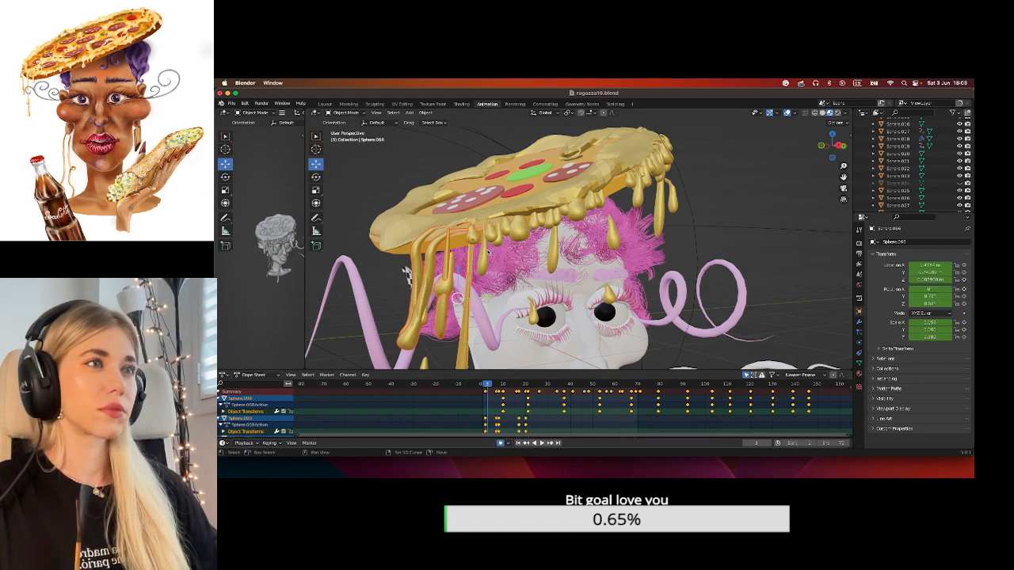
{"action": "left_click", "coordinate": [499, 246], "text": "shift"}
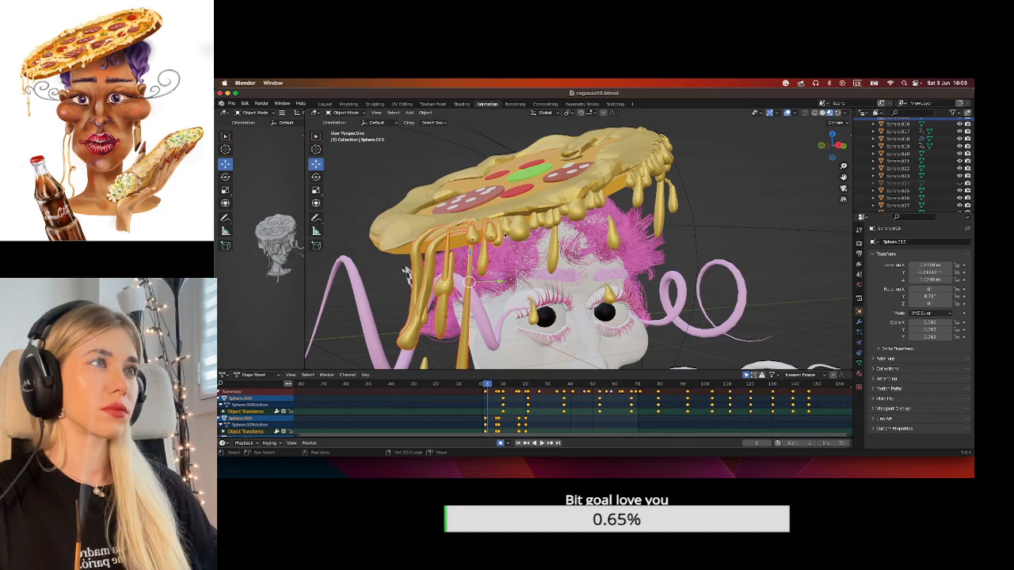
Add the short drips along the middle of the pizza's front rim to the selection.
{"action": "left_click", "coordinate": [517, 237], "text": "shift"}
{"action": "left_click", "coordinate": [540, 224], "text": "shift"}
{"action": "left_click", "coordinate": [544, 223], "text": "shift"}
{"action": "left_click", "coordinate": [553, 221], "text": "shift"}
{"action": "left_click", "coordinate": [561, 215], "text": "shift"}
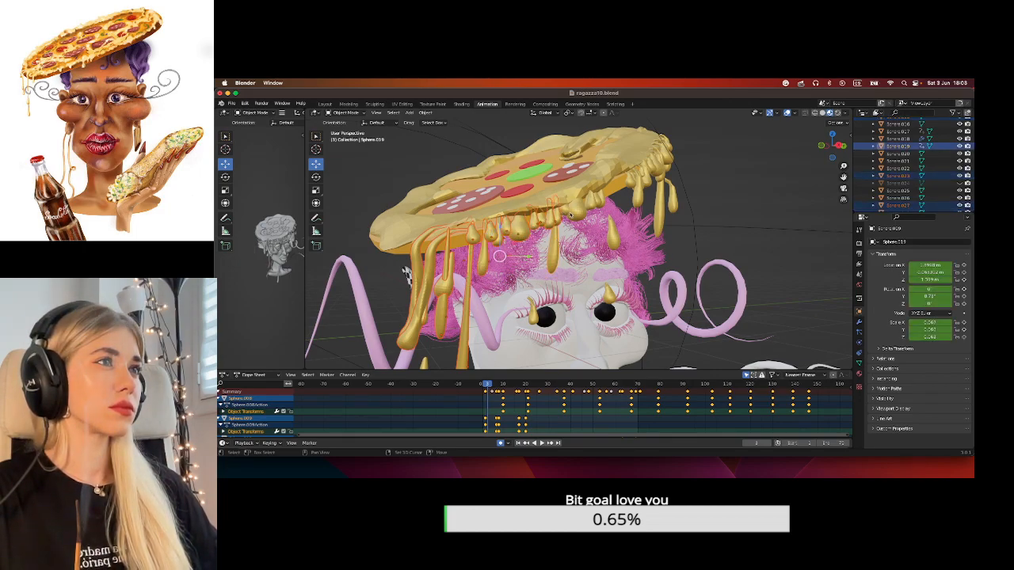
{"action": "left_click", "coordinate": [565, 212], "text": "shift"}
{"action": "left_click", "coordinate": [626, 203], "text": "shift"}
Extend the selection with the cluster of drips hanging from the rim above the hair's near side.
{"action": "scroll", "coordinate": [626, 203], "scroll_direction": "up", "scroll_amount": 6}
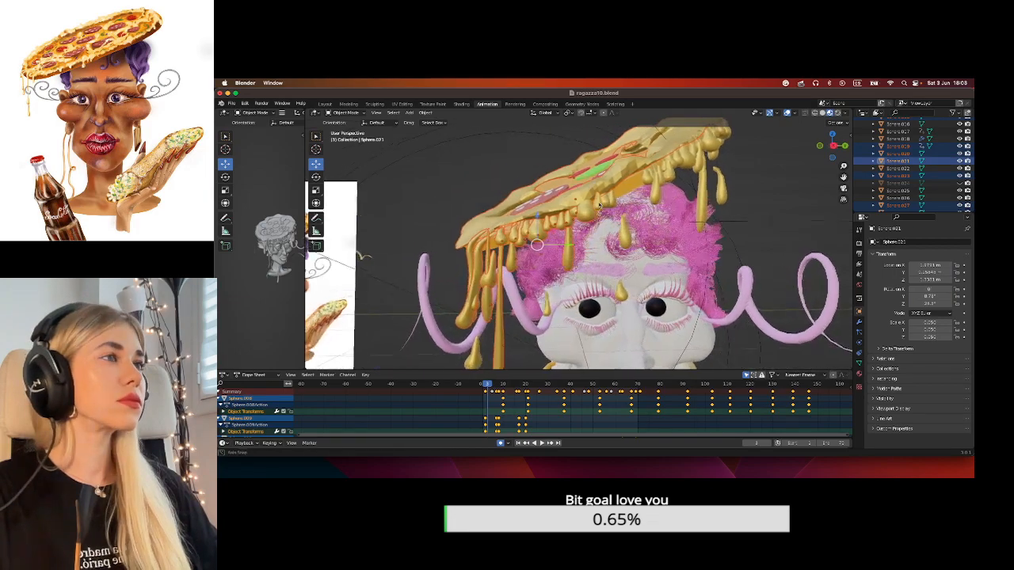
{"action": "left_click", "coordinate": [636, 184], "text": "shift"}
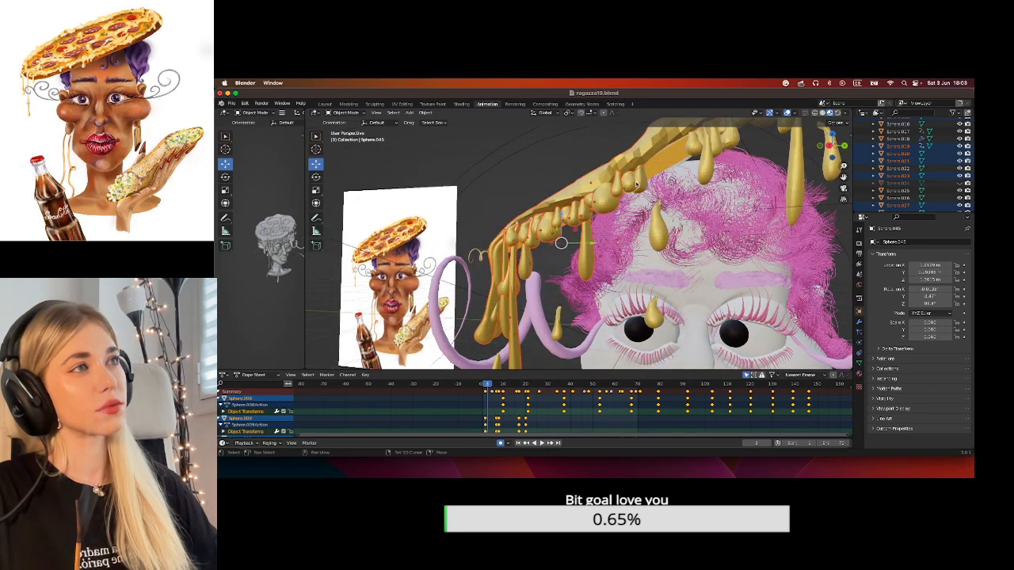
{"action": "left_click", "coordinate": [646, 182], "text": "shift"}
{"action": "left_click", "coordinate": [664, 237], "text": "shift"}
{"action": "middle_click_drag", "start_coordinate": [687, 184], "coordinate": [659, 189]}
{"action": "left_click", "coordinate": [618, 198], "text": "shift"}
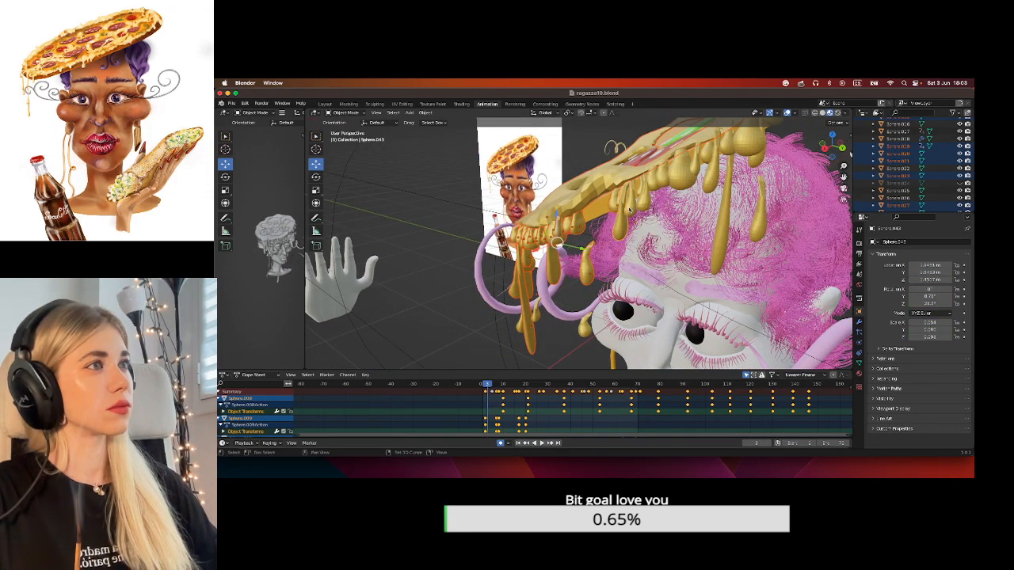
{"action": "left_click", "coordinate": [639, 193], "text": "shift"}
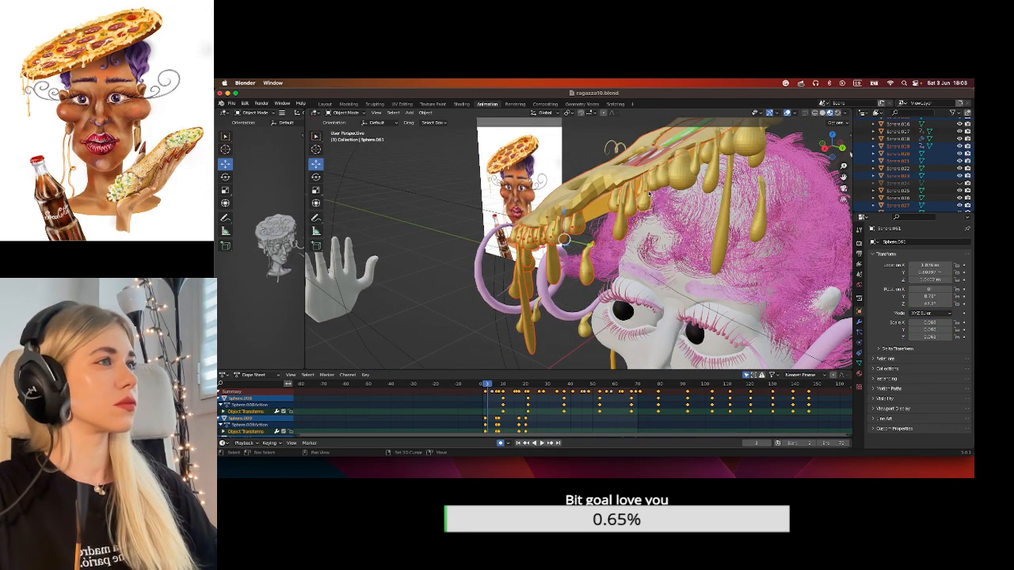
Add the drips toward the pizza's raised end to the selection, including the long ones hanging over the hair.
{"action": "left_click", "coordinate": [662, 188], "text": "shift"}
{"action": "left_click", "coordinate": [671, 185], "text": "shift"}
{"action": "left_click", "coordinate": [700, 169], "text": "shift"}
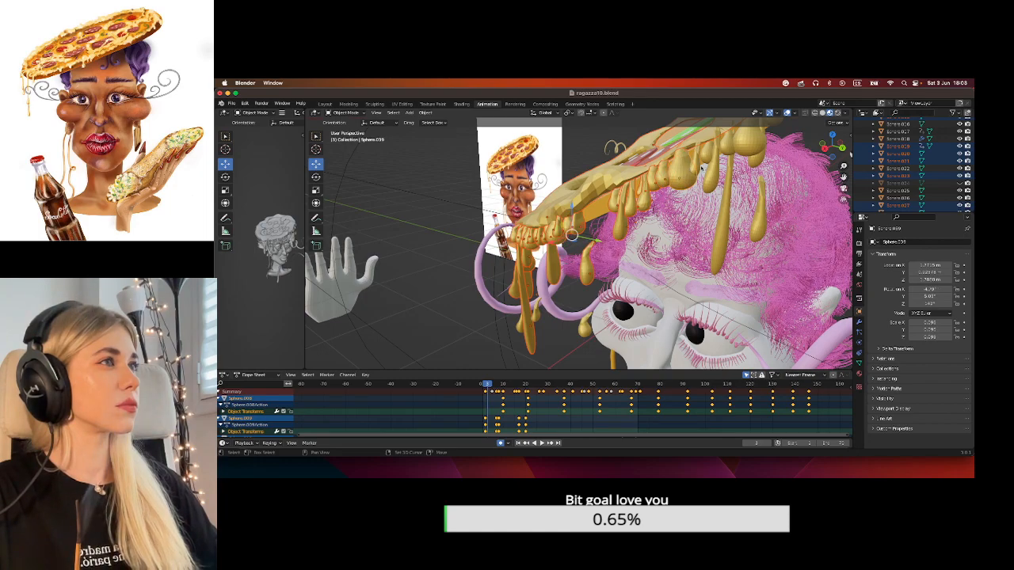
{"action": "left_click", "coordinate": [700, 167], "text": "shift"}
{"action": "left_click", "coordinate": [708, 177], "text": "shift"}
{"action": "left_click", "coordinate": [718, 195], "text": "shift"}
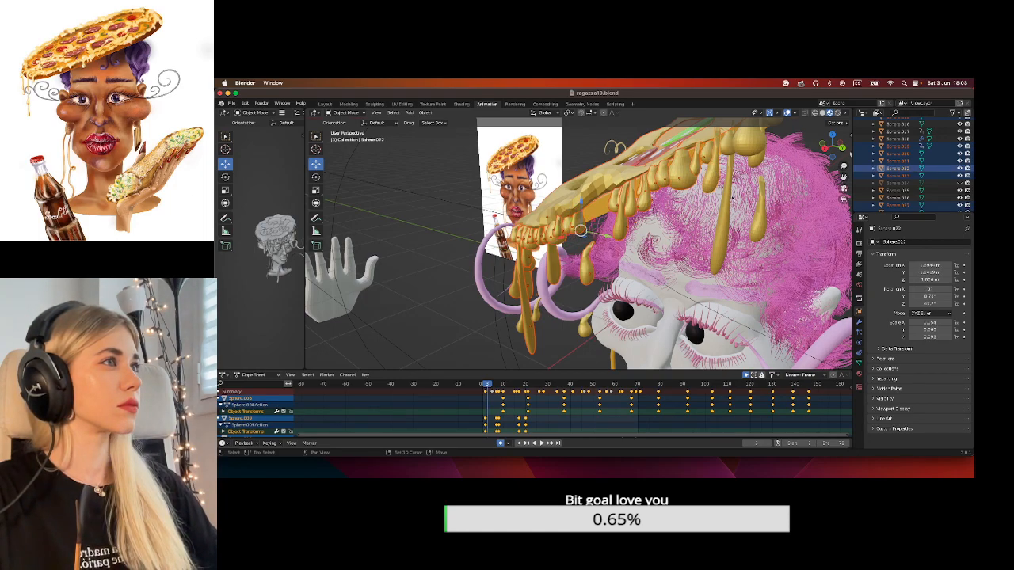
{"action": "left_click", "coordinate": [726, 229], "text": "shift"}
{"action": "left_click", "coordinate": [757, 219], "text": "shift"}
{"action": "left_click", "coordinate": [743, 161], "text": "shift"}
{"action": "left_click", "coordinate": [755, 167], "text": "shift"}
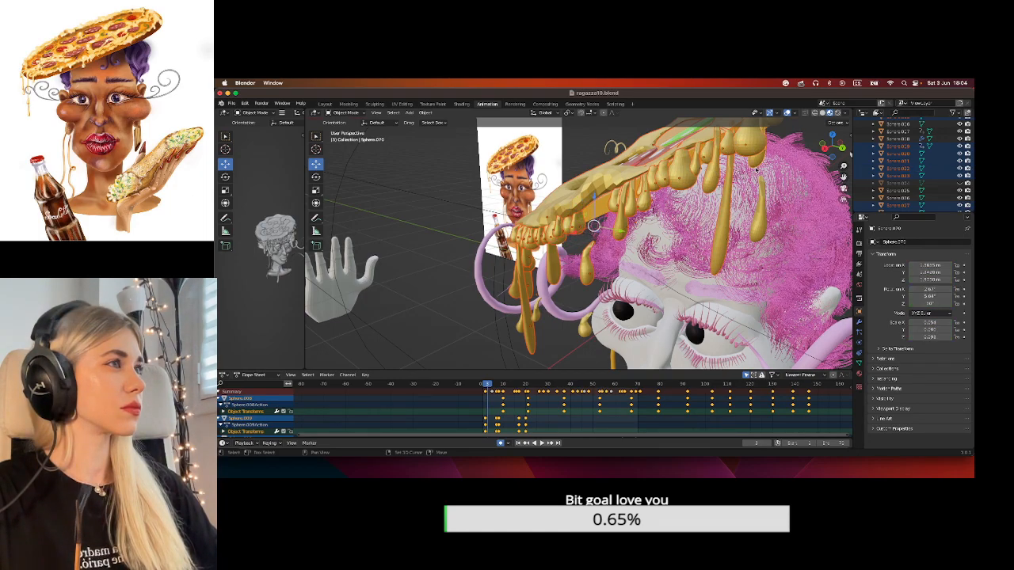
{"action": "left_click", "coordinate": [758, 190], "text": "shift"}
{"action": "scroll", "coordinate": [723, 209], "scroll_direction": "down", "scroll_amount": 4}
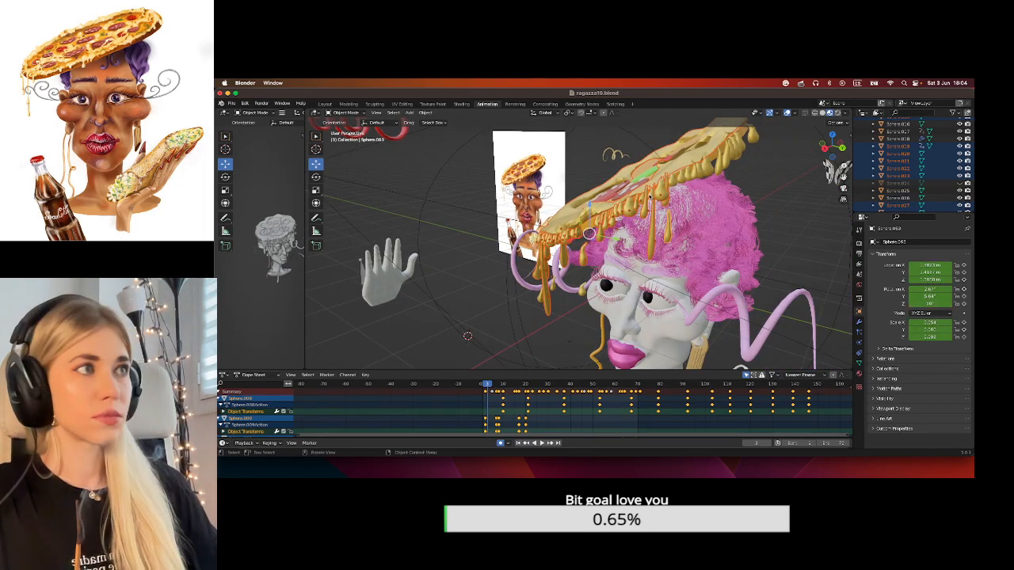
Group the selected cheese rim and drips into a new collection, then duplicate them and place the copy well beside the head.
{"action": "middle_click_drag", "start_coordinate": [723, 209], "coordinate": [674, 193]}
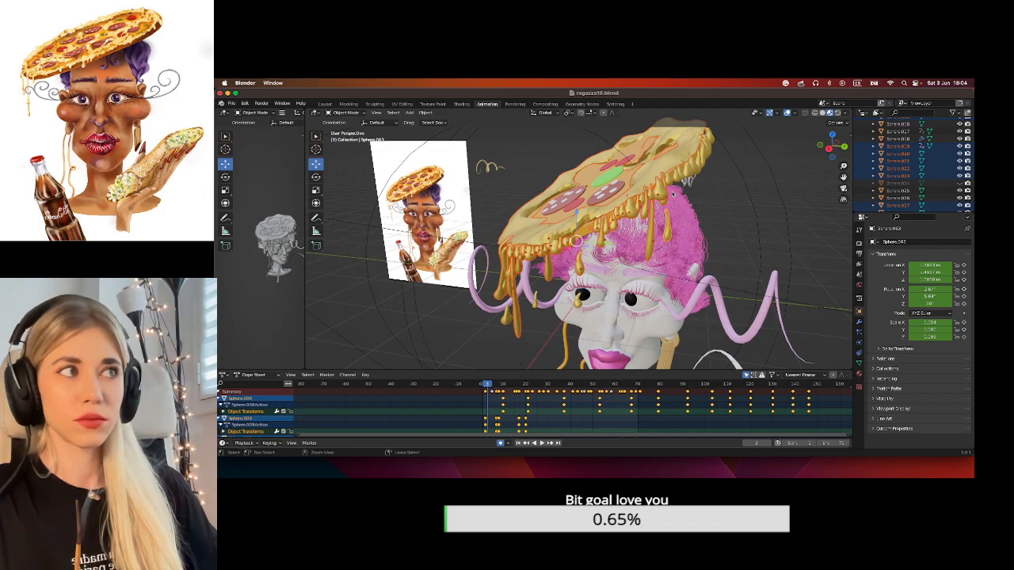
{"action": "key", "text": "ctrl+g"}
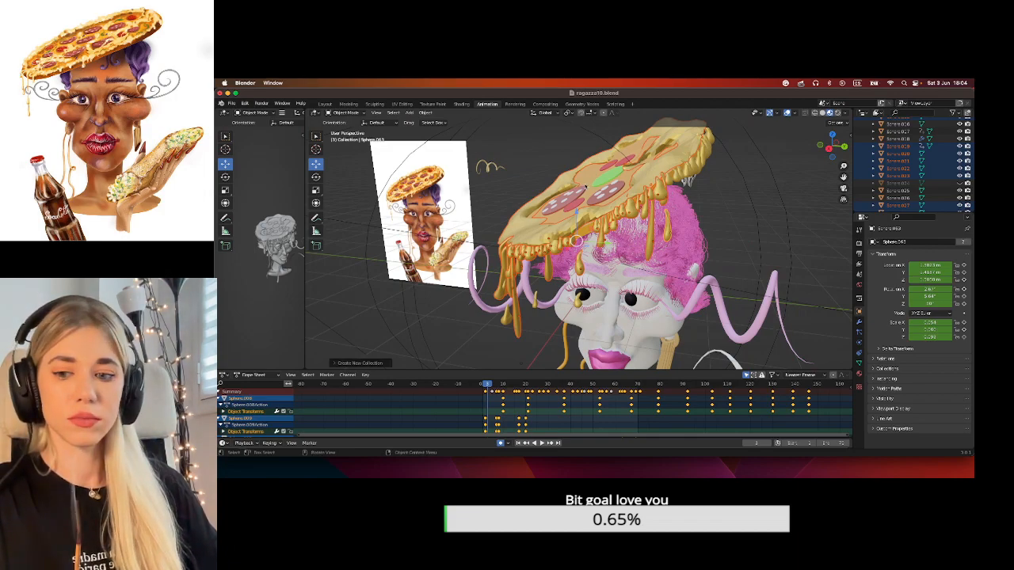
{"action": "key", "text": "shift+d"}
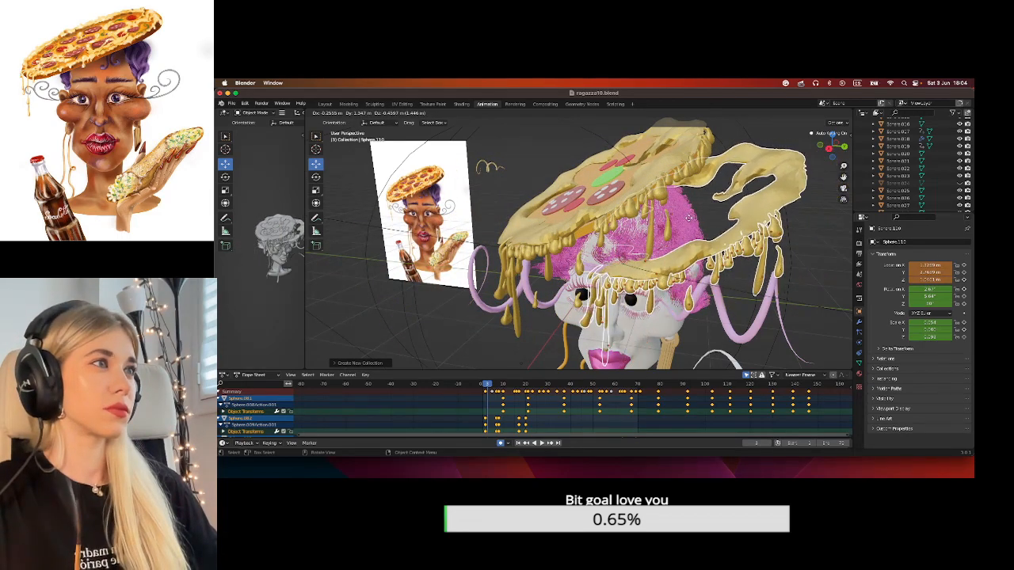
{"action": "left_click", "coordinate": [752, 211]}
{"action": "scroll", "coordinate": [756, 211], "scroll_direction": "down", "scroll_amount": 3}
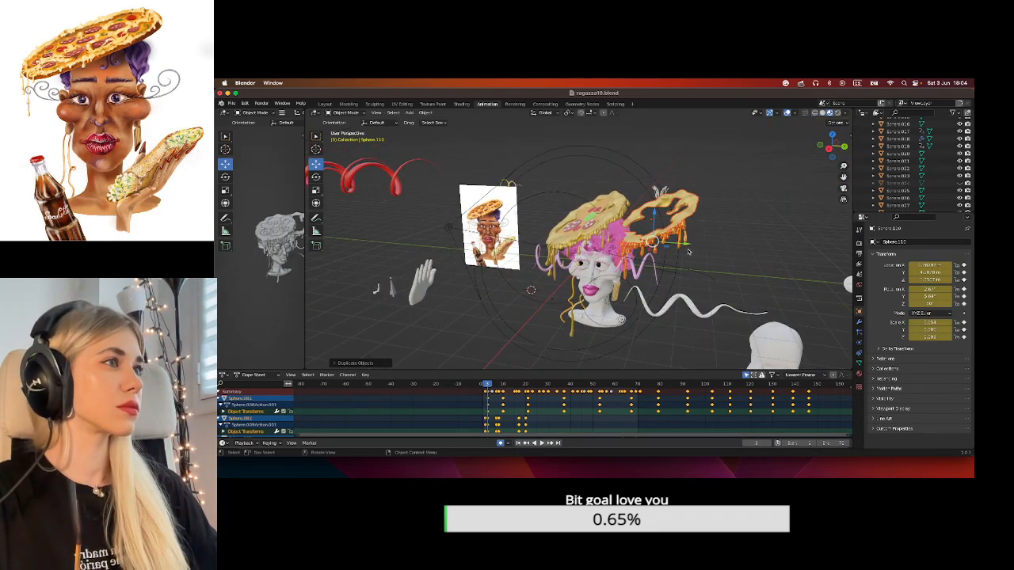
{"action": "key", "text": "g"}
{"action": "left_click", "coordinate": [781, 251]}
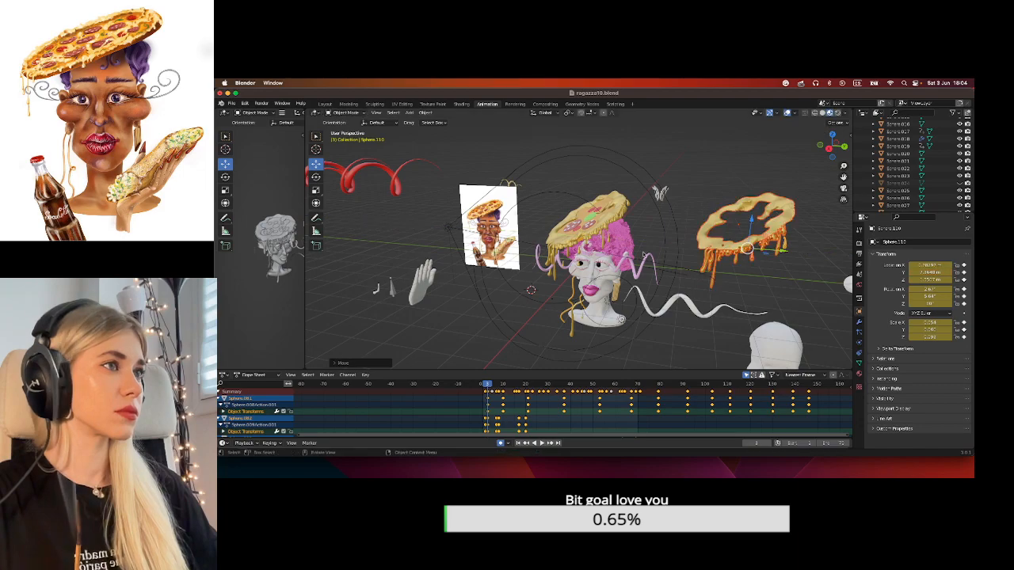
Begin a new selection on the original pizza with its base disc and the salami slice and white dots near the raised end.
{"action": "left_click", "coordinate": [654, 171]}
{"action": "scroll", "coordinate": [584, 215], "scroll_direction": "up", "scroll_amount": 3}
{"action": "left_click", "coordinate": [586, 192]}
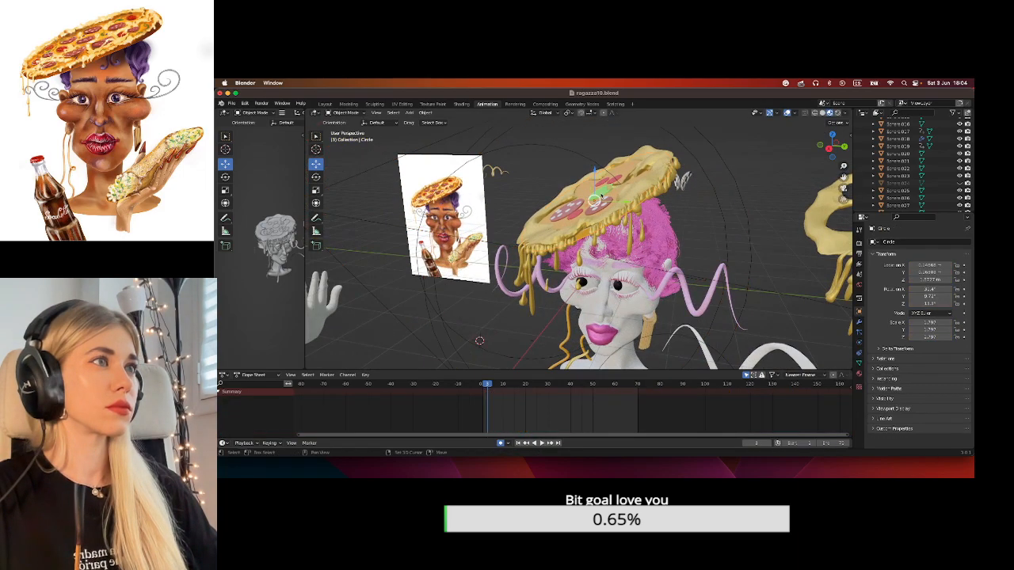
{"action": "scroll", "coordinate": [606, 189], "scroll_direction": "up", "scroll_amount": 3}
{"action": "key", "text": "g"}
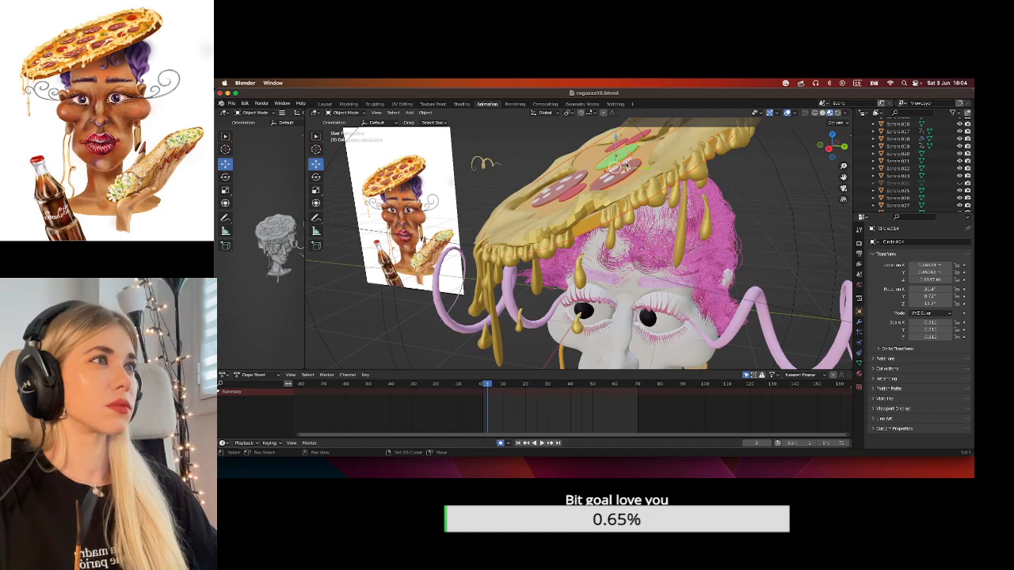
{"action": "middle_click_drag", "start_coordinate": [627, 166], "coordinate": [635, 166]}
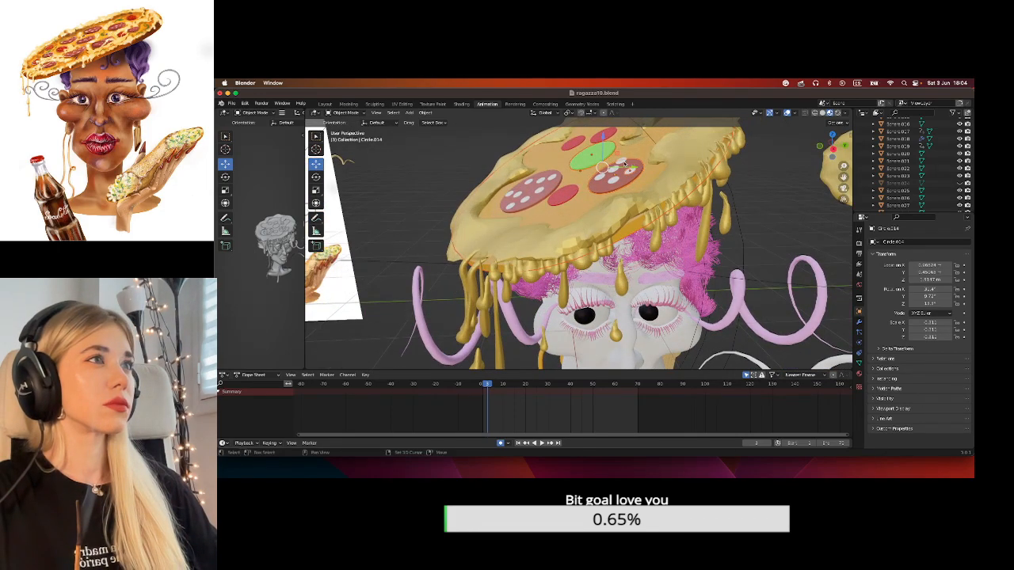
{"action": "left_click", "coordinate": [602, 177]}
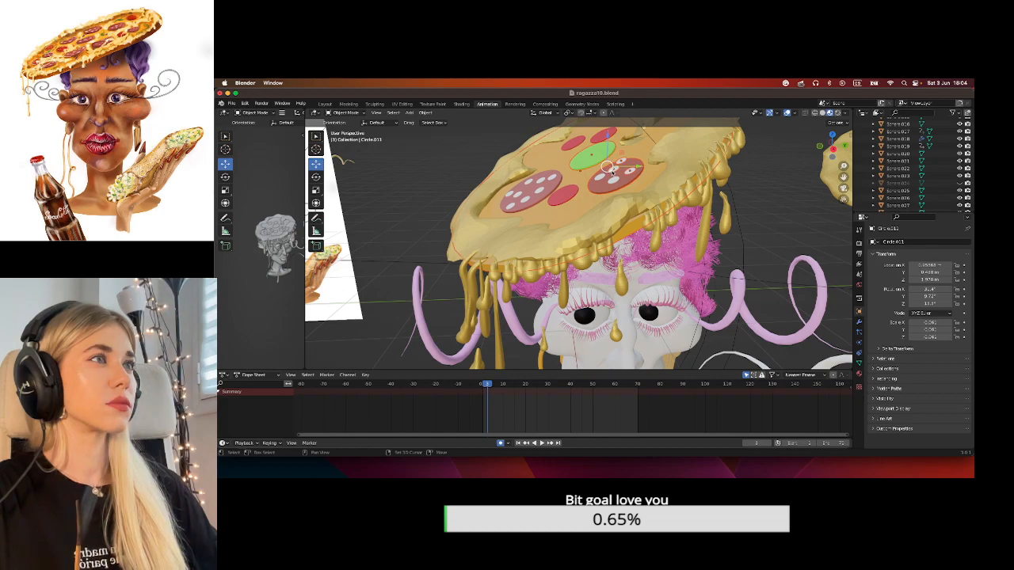
{"action": "left_click", "coordinate": [602, 177]}
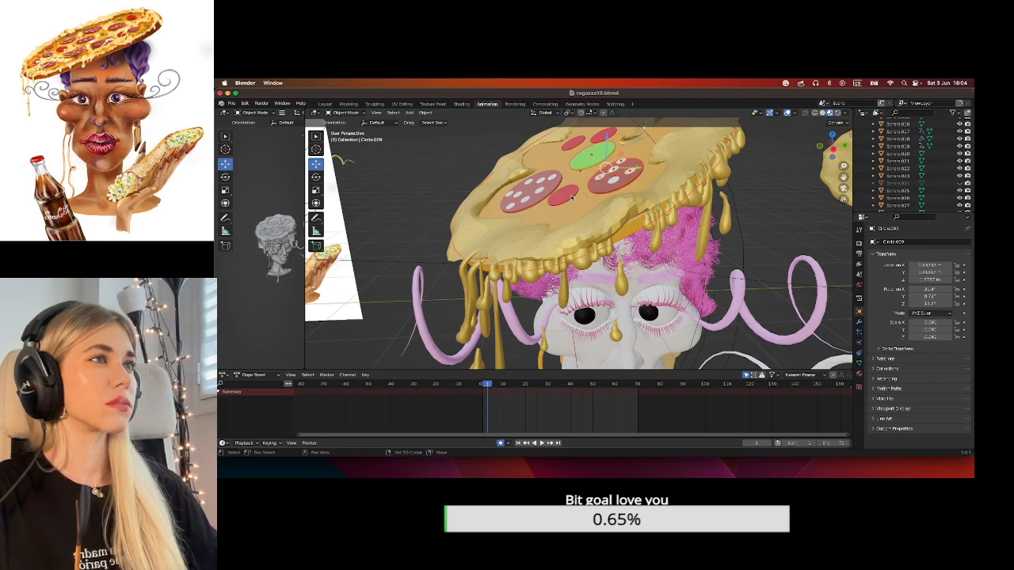
Add the white dots on the salami slice nearest the pizza's lower end to the selection.
{"action": "left_click", "coordinate": [542, 194]}
{"action": "left_click", "coordinate": [541, 191], "text": "shift"}
{"action": "left_click", "coordinate": [542, 193], "text": "shift"}
{"action": "left_click", "coordinate": [540, 200], "text": "shift"}
{"action": "left_click", "coordinate": [530, 204], "text": "shift"}
{"action": "left_click", "coordinate": [524, 202], "text": "shift"}
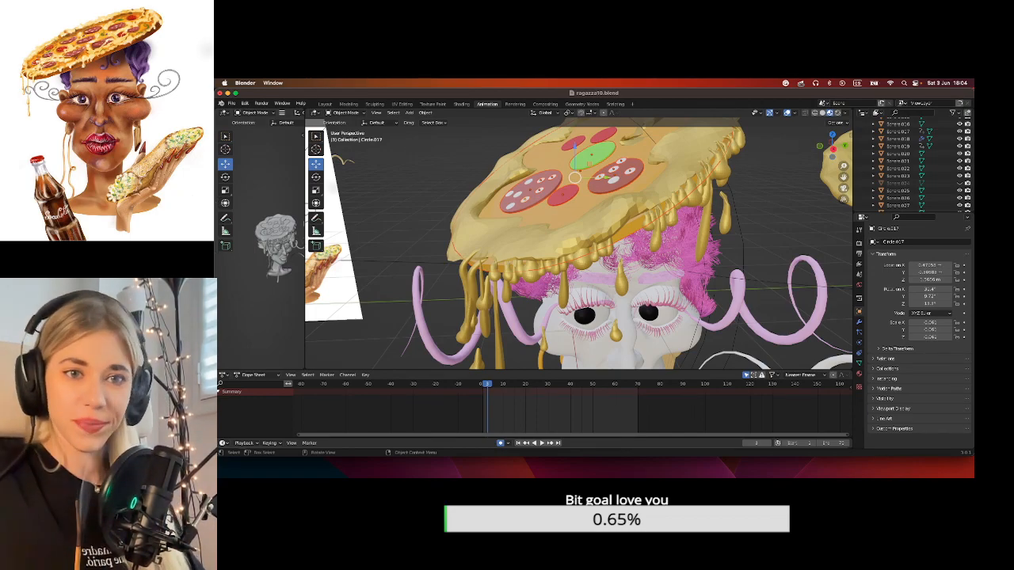
Extend the selection with the lower salami slice's remaining dots, the plain red slices and the rest of the pizza body.
{"action": "mouse_move", "coordinate": [595, 476]}
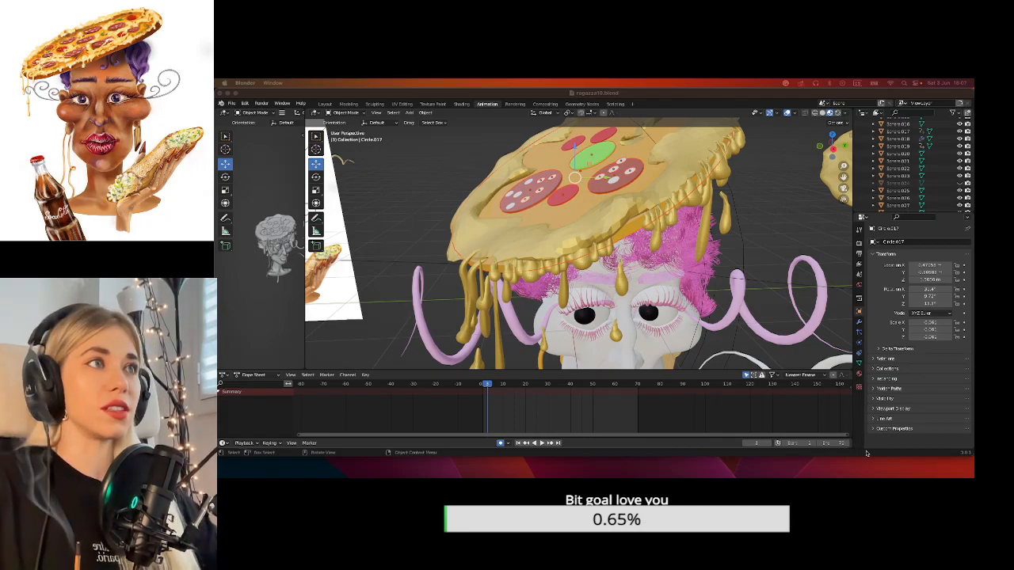
{"action": "scroll", "coordinate": [564, 172], "scroll_direction": "down", "scroll_amount": 4}
{"action": "middle_click_drag", "start_coordinate": [564, 172], "coordinate": [602, 219]}
{"action": "scroll", "coordinate": [602, 219], "scroll_direction": "up", "scroll_amount": 4}
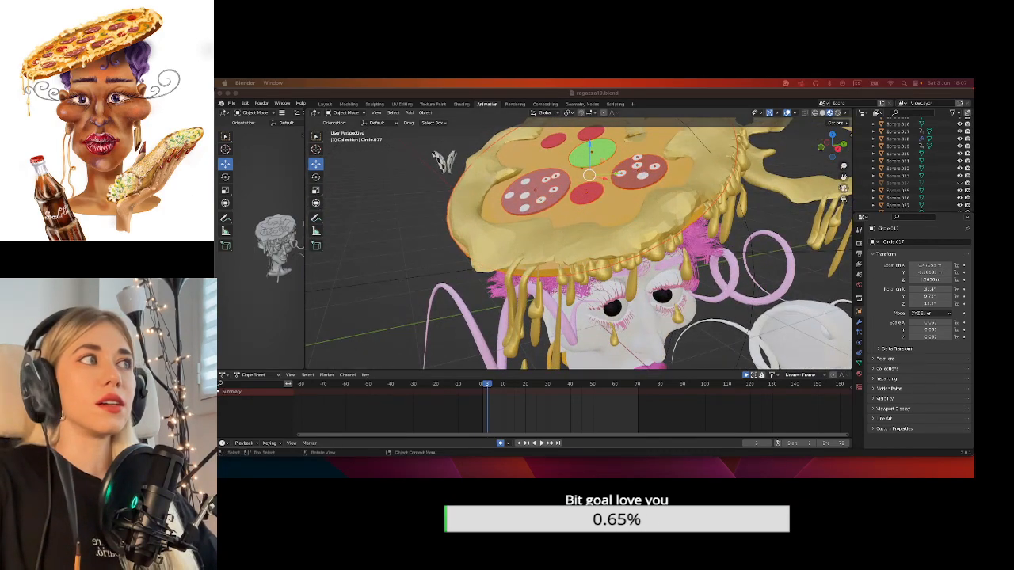
{"action": "left_click_drag", "start_coordinate": [843, 178], "coordinate": [857, 205]}
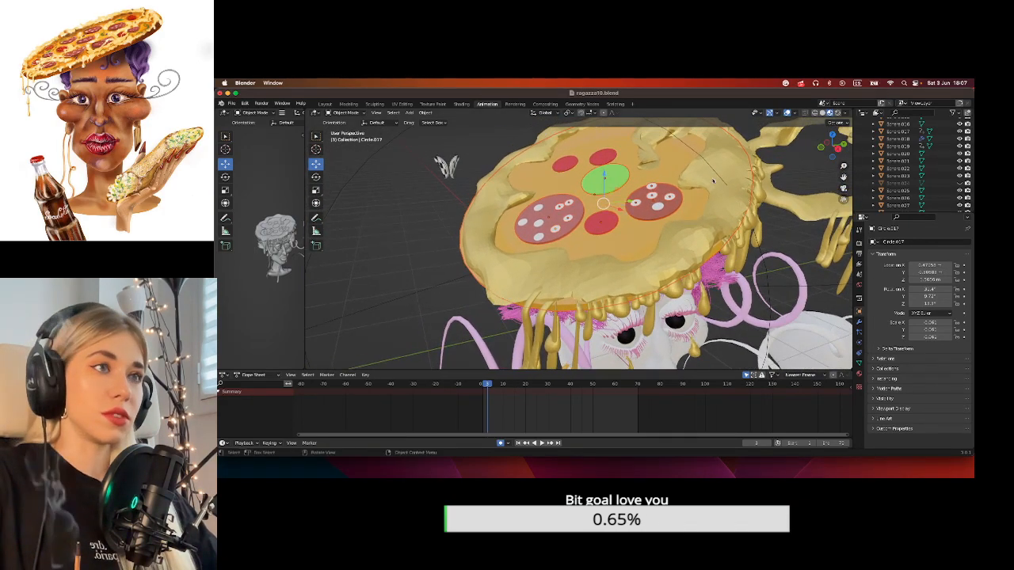
{"action": "left_click", "coordinate": [525, 226], "text": "shift"}
{"action": "left_click", "coordinate": [534, 223], "text": "shift"}
{"action": "left_click", "coordinate": [530, 235], "text": "shift"}
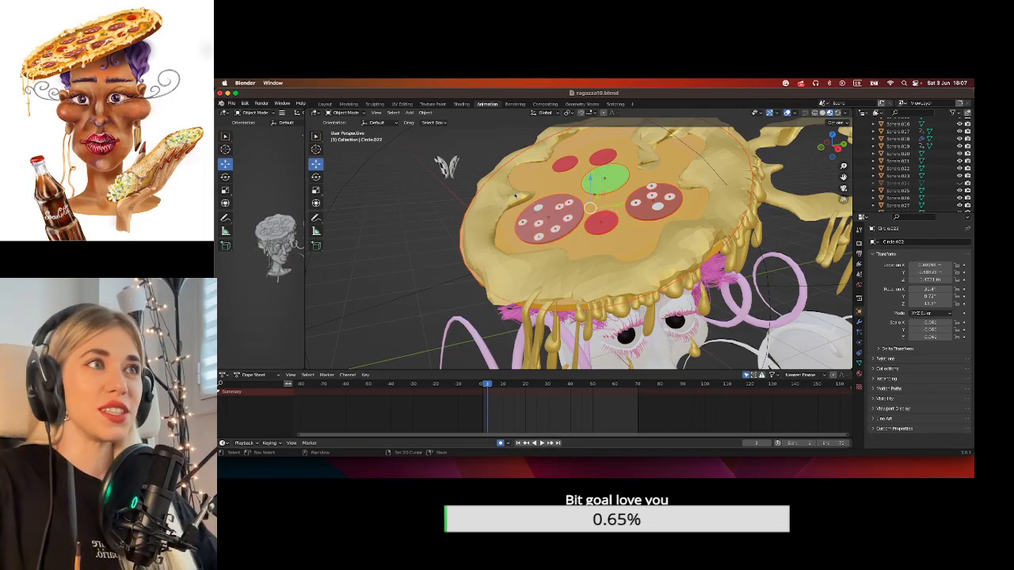
{"action": "left_click", "coordinate": [561, 166], "text": "shift"}
{"action": "left_click", "coordinate": [607, 231], "text": "shift"}
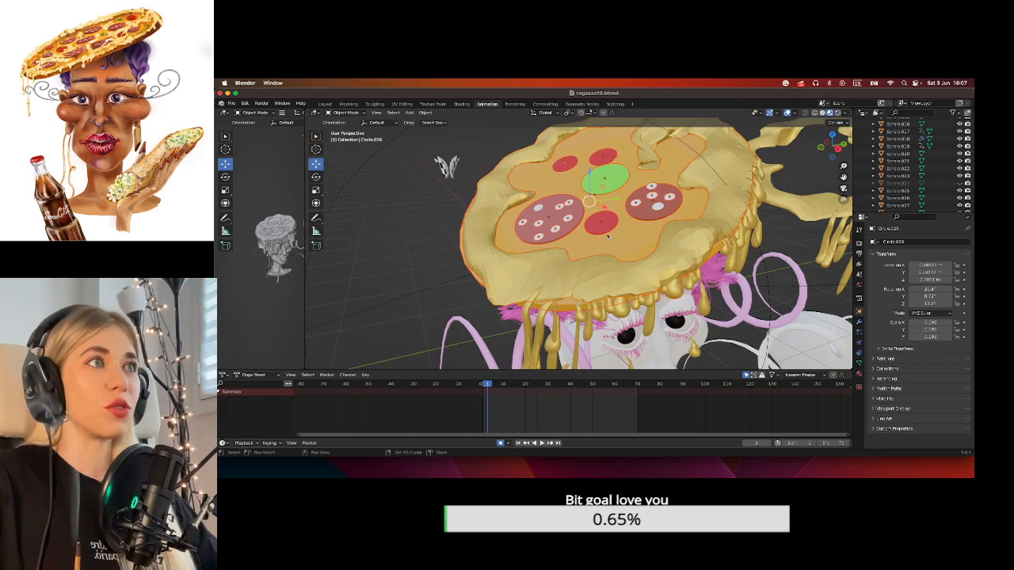
Duplicate the selected pizza with its toppings and place the copy beside the head, next to the copied cheese rim.
{"action": "middle_click_drag", "start_coordinate": [621, 244], "coordinate": [611, 218]}
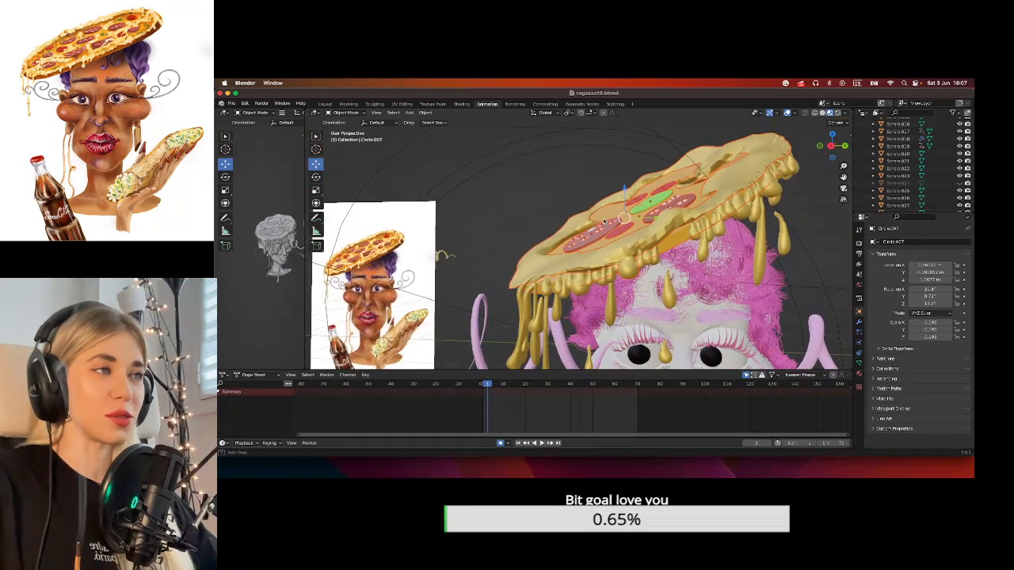
{"action": "scroll", "coordinate": [632, 270], "scroll_direction": "down", "scroll_amount": 5}
{"action": "scroll", "coordinate": [631, 269], "scroll_direction": "up", "scroll_amount": 3}
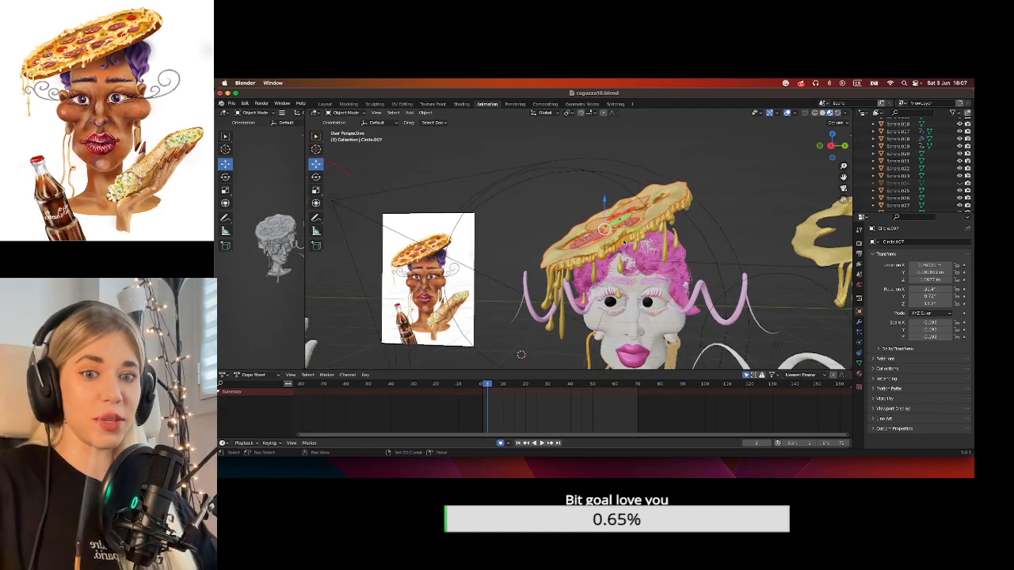
{"action": "key", "text": "shift+d"}
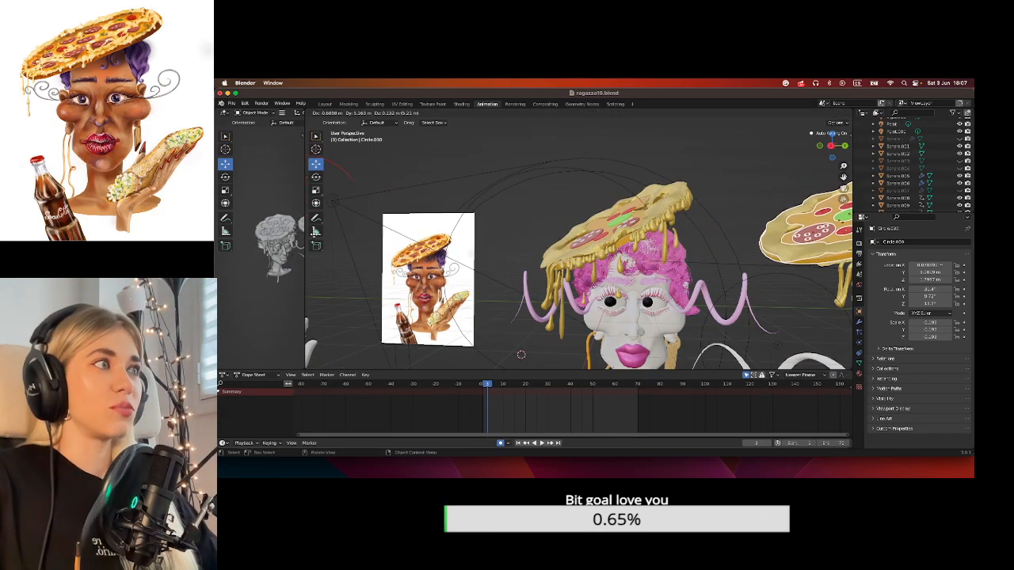
{"action": "left_click", "coordinate": [804, 217]}
Delete the extra cheese layer covering the duplicated pizza, keeping its base disc and toppings.
{"action": "scroll", "coordinate": [792, 259], "scroll_direction": "down", "scroll_amount": 3}
{"action": "left_click", "coordinate": [792, 260]}
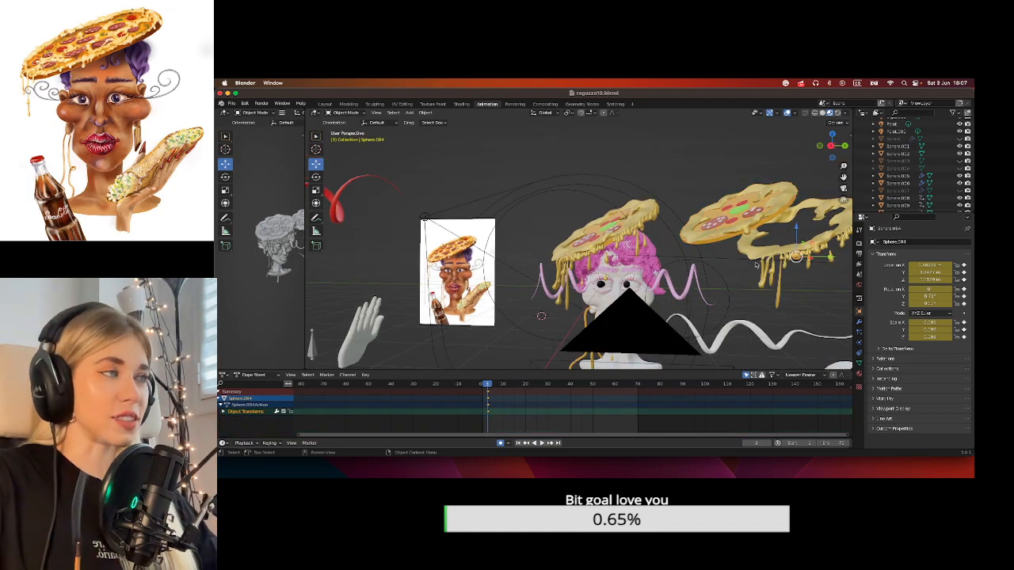
{"action": "left_click", "coordinate": [747, 232]}
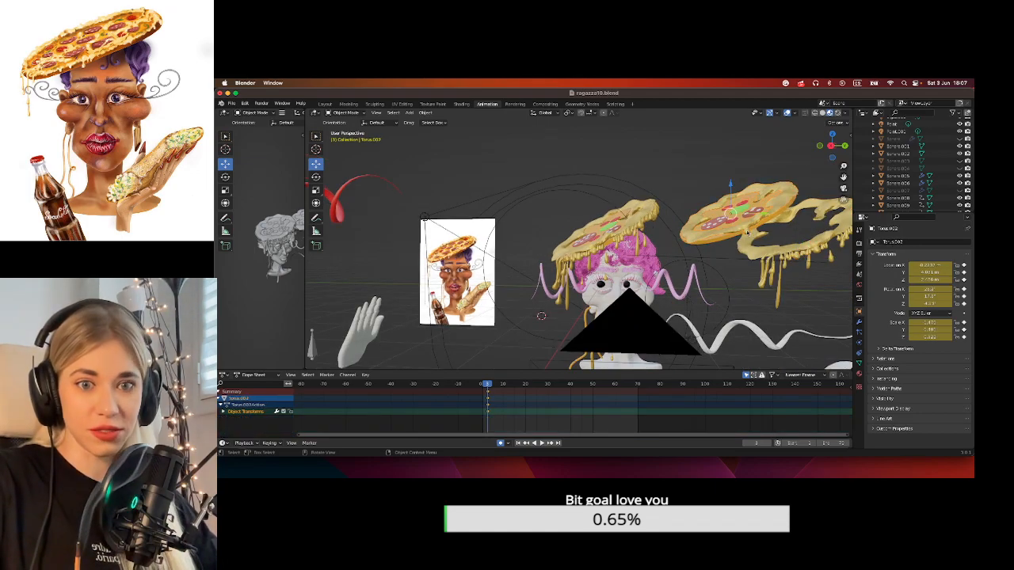
{"action": "key", "text": "x"}
{"action": "left_click", "coordinate": [749, 236]}
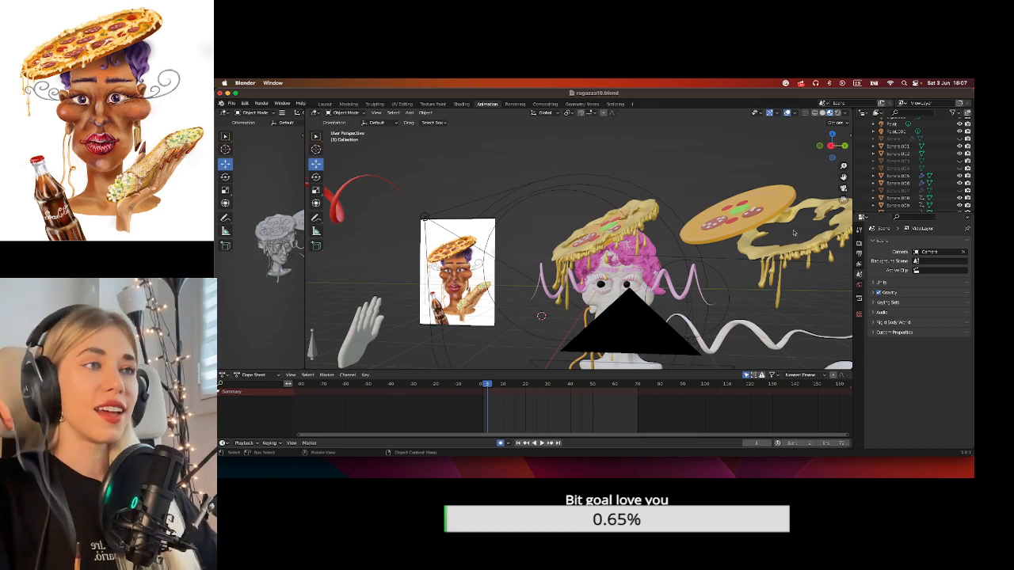
{"action": "middle_click_drag", "start_coordinate": [511, 230], "coordinate": [530, 231]}
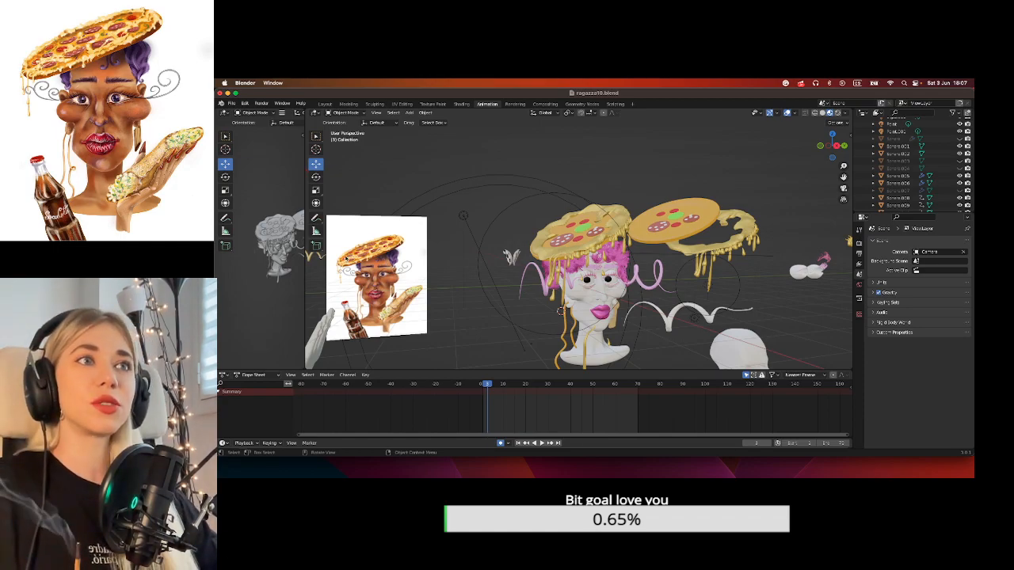
{"action": "scroll", "coordinate": [345, 258], "scroll_direction": "up", "scroll_amount": 3}
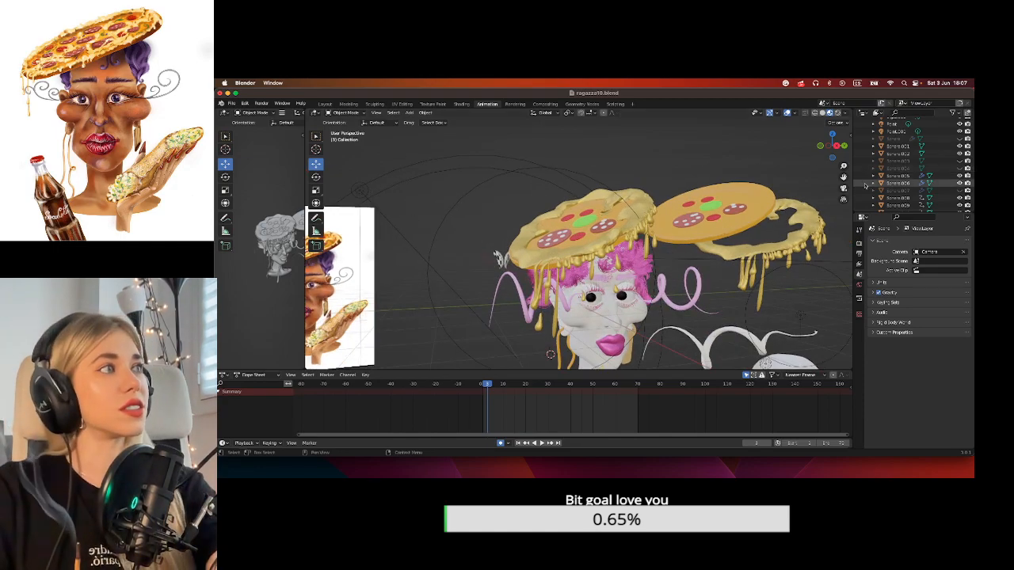
{"action": "left_click_drag", "start_coordinate": [843, 177], "coordinate": [1001, 145]}
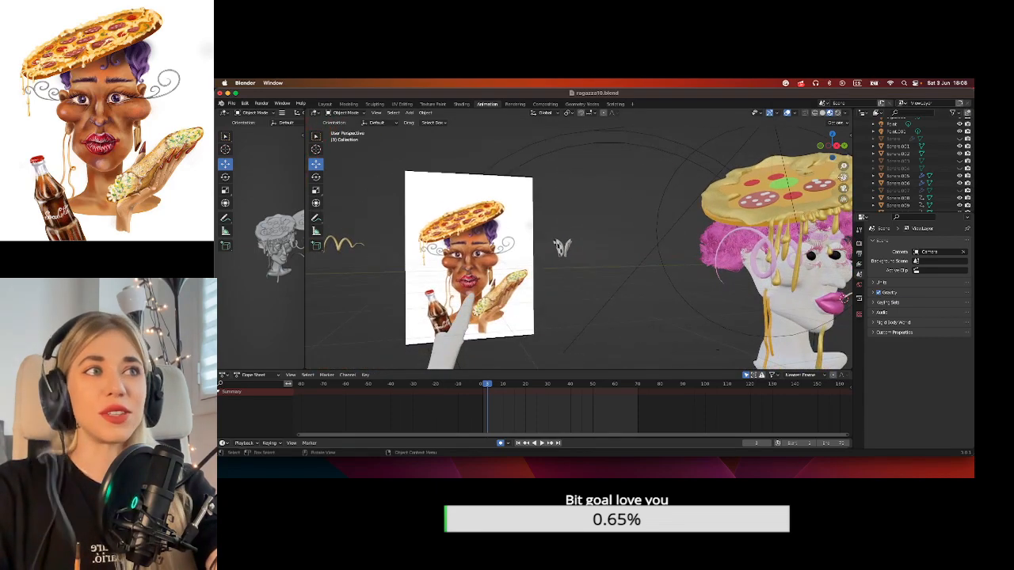
{"action": "scroll", "coordinate": [559, 252], "scroll_direction": "right", "scroll_amount": 5}
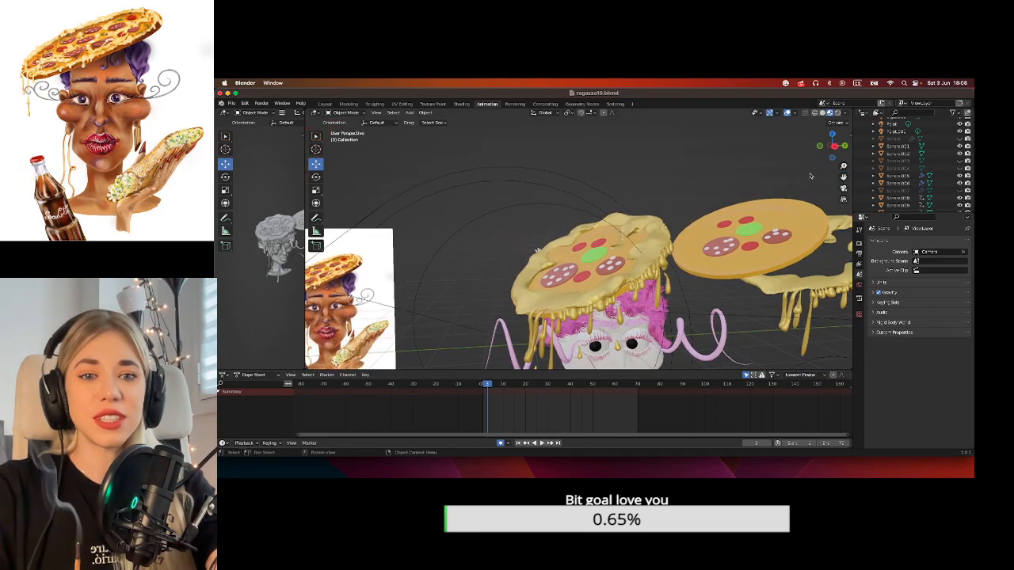
{"action": "left_click_drag", "start_coordinate": [844, 177], "coordinate": [948, 114]}
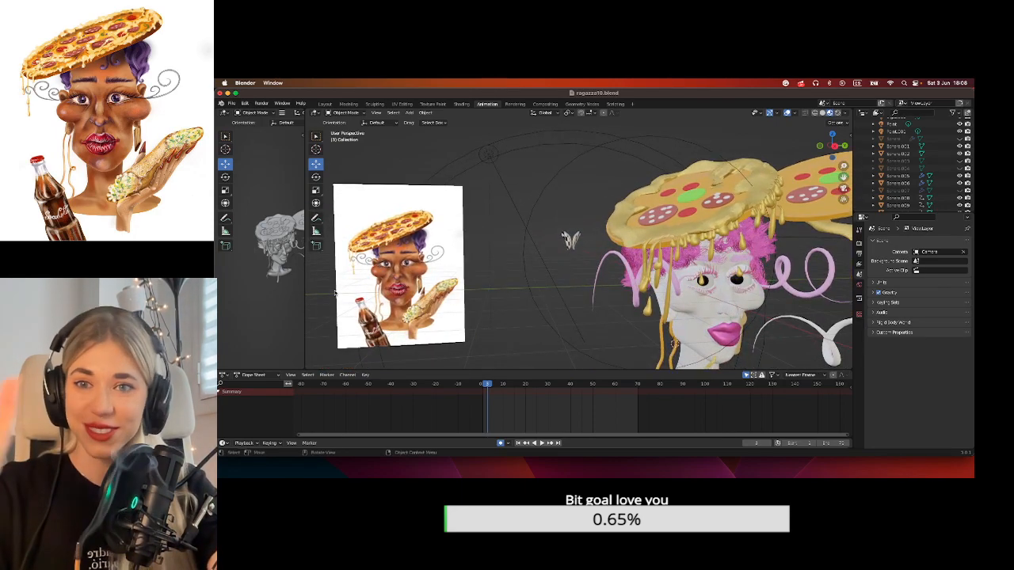
{"action": "left_click_drag", "start_coordinate": [843, 178], "coordinate": [634, 191]}
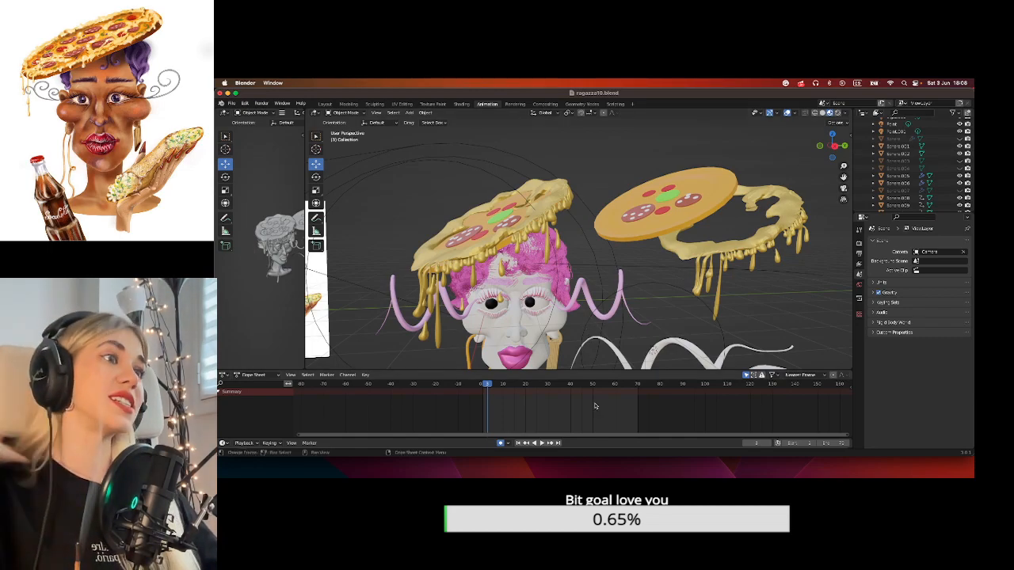
Switch the viewport to rendered shading and inspect the character's lit face and cheese drips up close.
{"action": "left_click", "coordinate": [837, 114]}
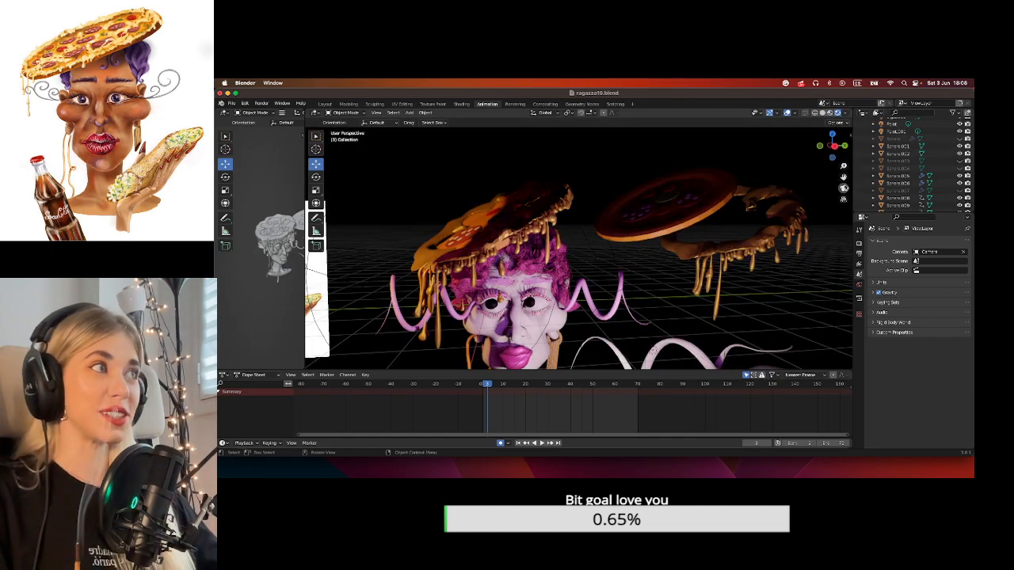
{"action": "left_click_drag", "start_coordinate": [844, 177], "coordinate": [855, 96]}
{"action": "middle_click_drag", "start_coordinate": [475, 238], "coordinate": [722, 242]}
{"action": "scroll", "coordinate": [560, 257], "scroll_direction": "up", "scroll_amount": 3}
{"action": "scroll", "coordinate": [560, 257], "scroll_direction": "up", "scroll_amount": 2}
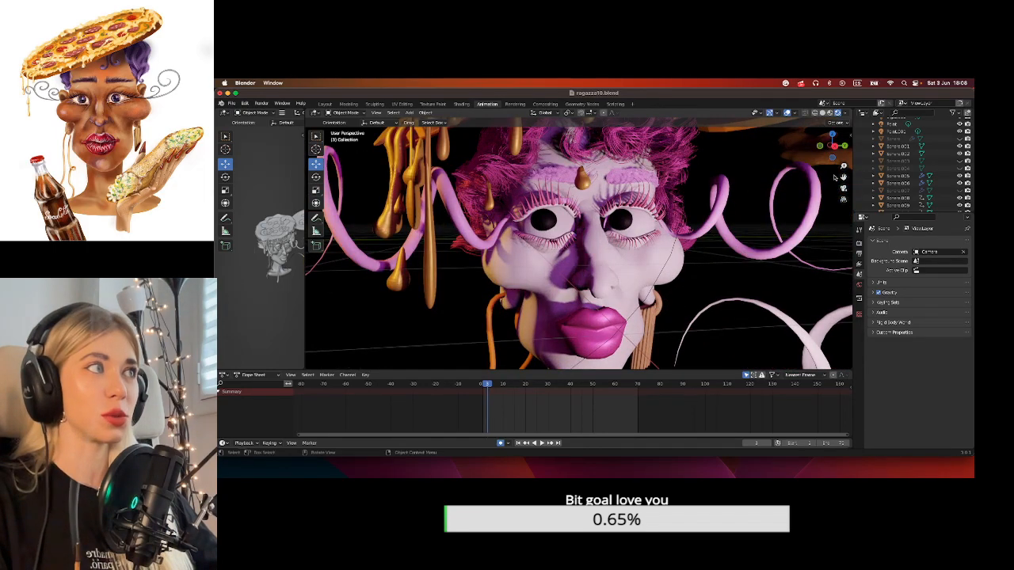
{"action": "left_click_drag", "start_coordinate": [832, 149], "coordinate": [843, 150]}
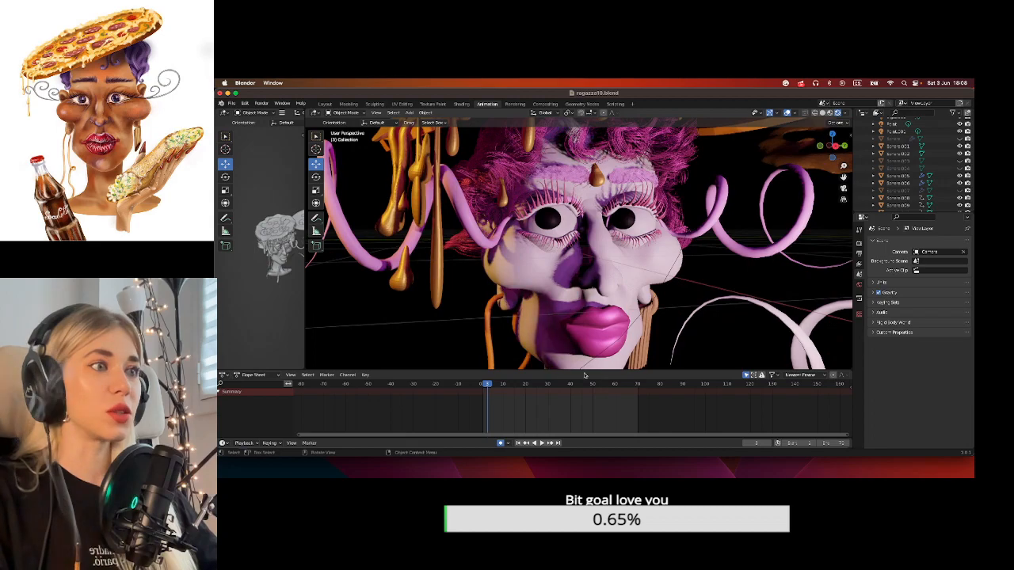
Show the checkered room around the character while the rendered animation plays, and stop the playback.
{"action": "left_click", "coordinate": [540, 444]}
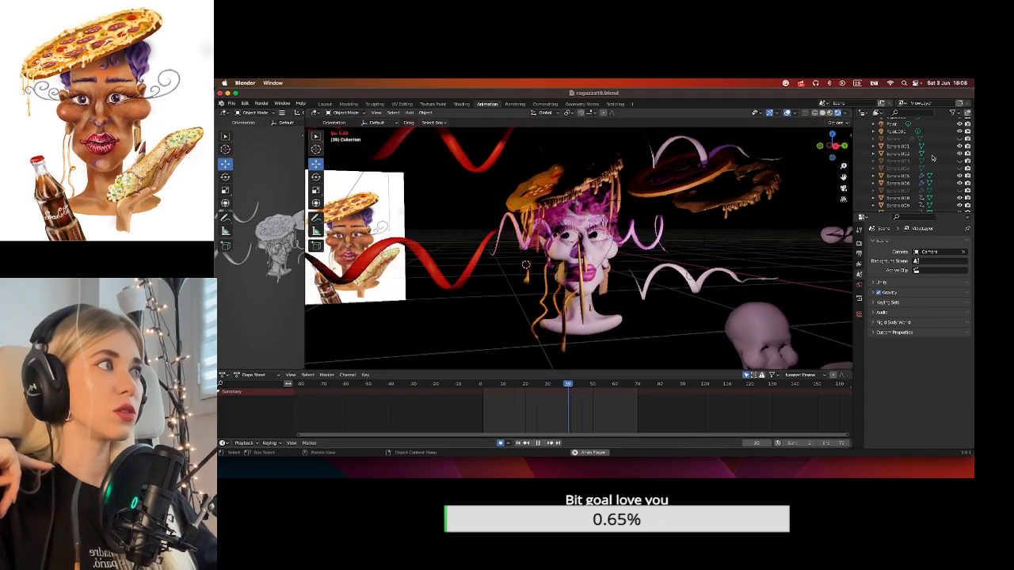
{"action": "scroll", "coordinate": [931, 159], "scroll_direction": "up", "scroll_amount": 5}
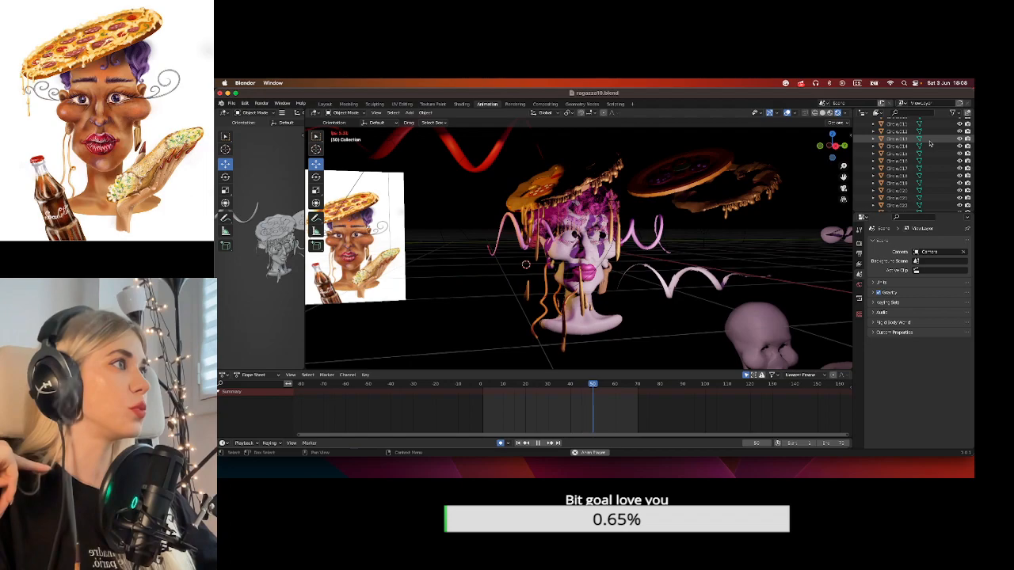
{"action": "scroll", "coordinate": [931, 143], "scroll_direction": "up", "scroll_amount": 5}
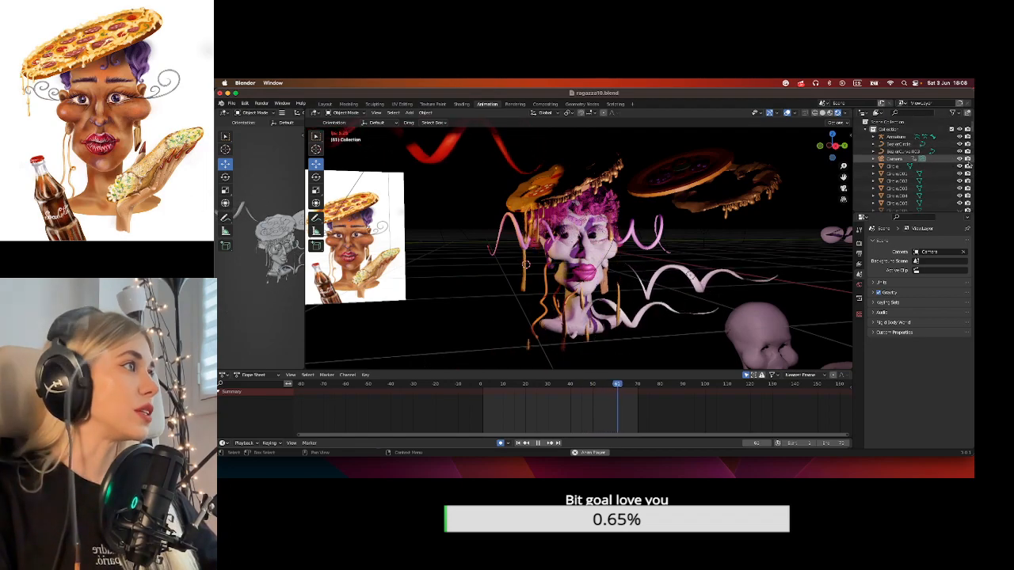
{"action": "scroll", "coordinate": [900, 182], "scroll_direction": "down", "scroll_amount": 3}
{"action": "scroll", "coordinate": [899, 182], "scroll_direction": "down", "scroll_amount": 5}
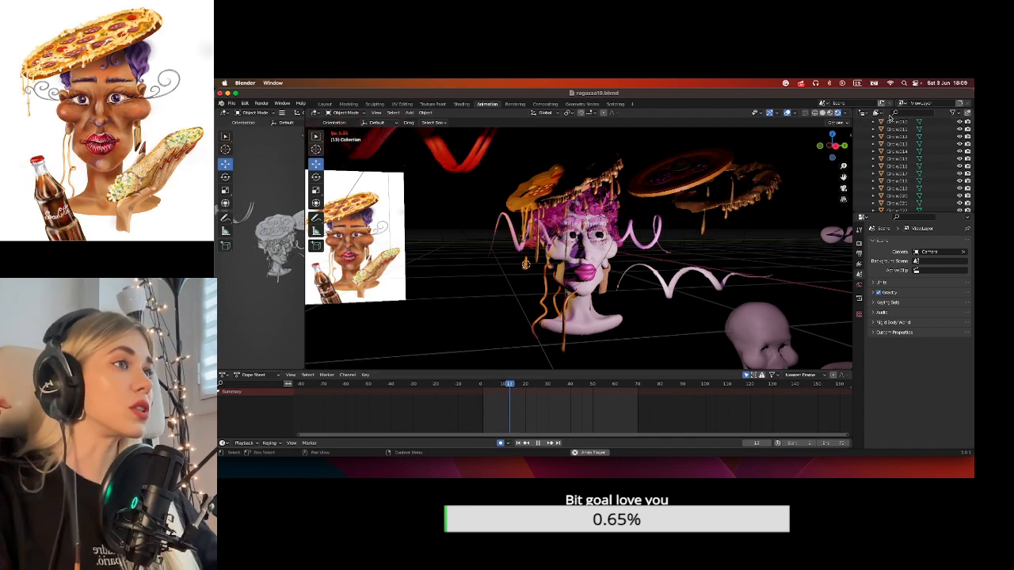
{"action": "scroll", "coordinate": [893, 135], "scroll_direction": "down", "scroll_amount": 4}
{"action": "scroll", "coordinate": [894, 151], "scroll_direction": "down", "scroll_amount": 5}
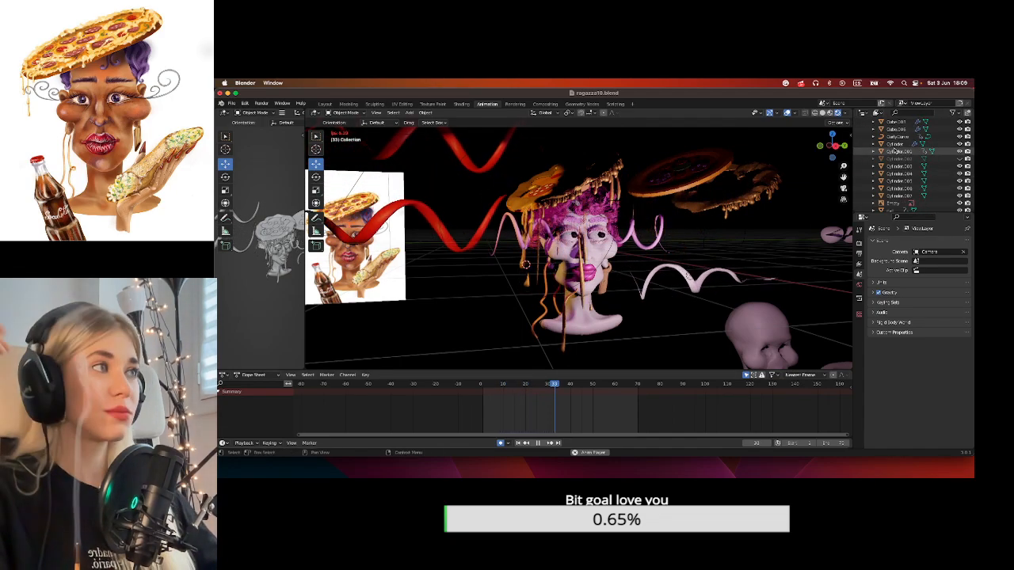
{"action": "scroll", "coordinate": [895, 151], "scroll_direction": "down", "scroll_amount": 2}
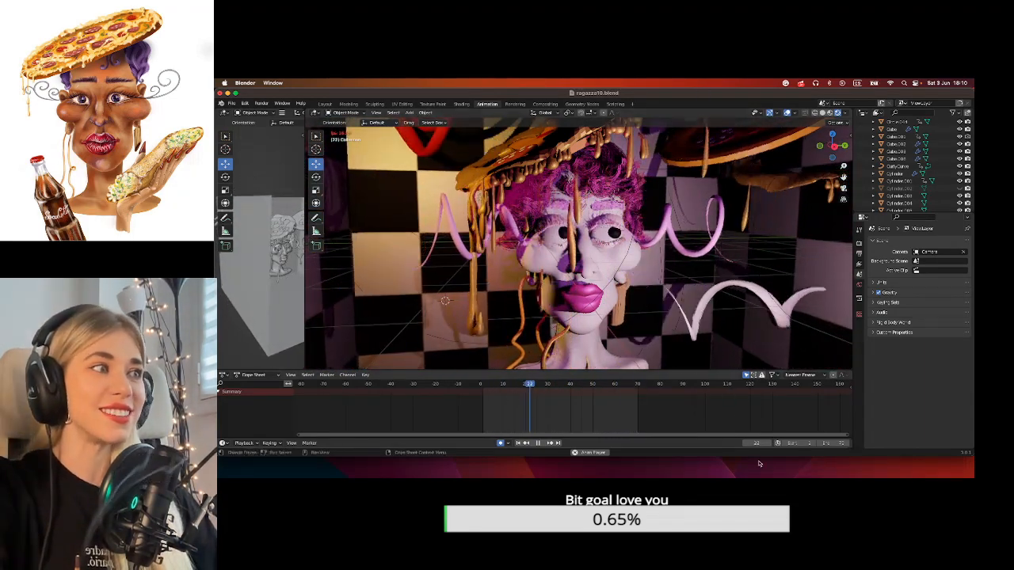
{"action": "left_click", "coordinate": [537, 443]}
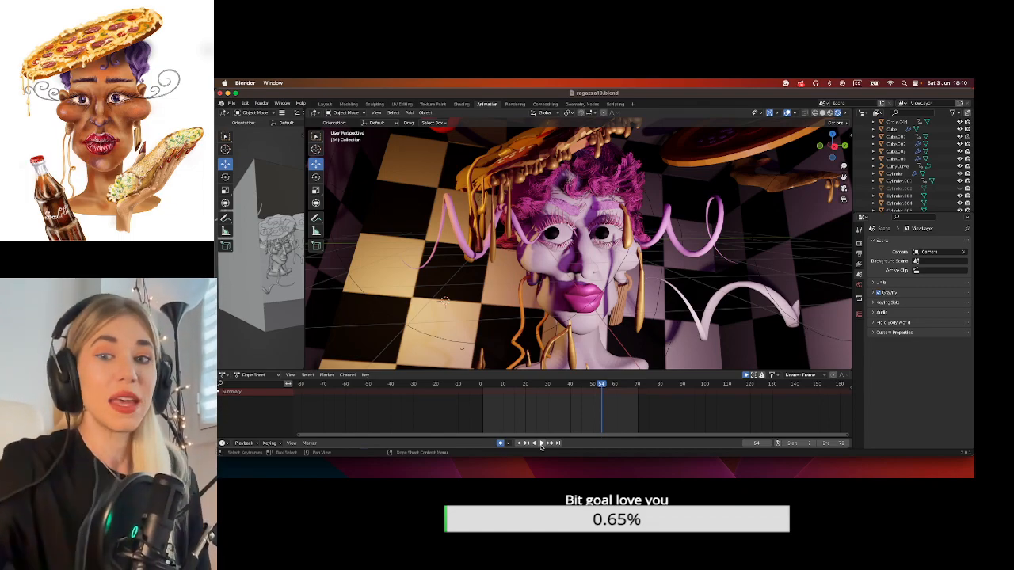
Face the character in the right orthographic view and play the animation inside the checkered room.
{"action": "scroll", "coordinate": [617, 414], "scroll_direction": "up", "scroll_amount": 1}
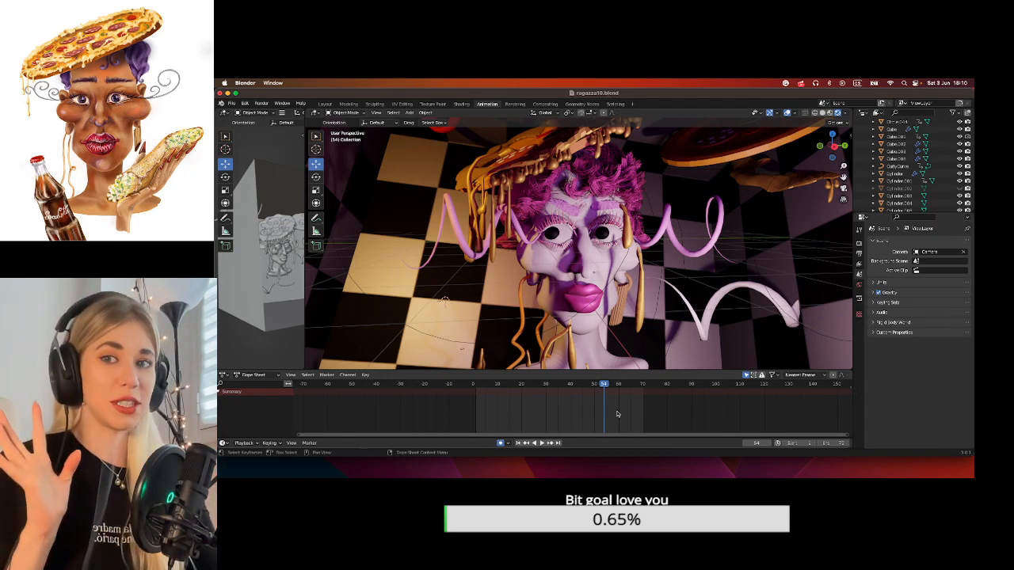
{"action": "middle_click_drag", "start_coordinate": [658, 237], "coordinate": [690, 219]}
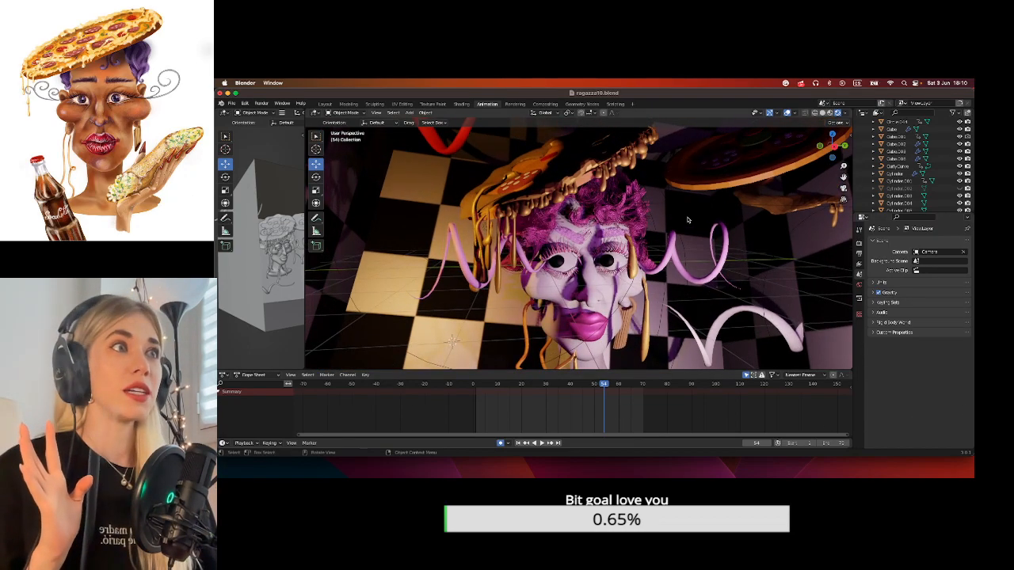
{"action": "scroll", "coordinate": [691, 220], "scroll_direction": "down", "scroll_amount": 4}
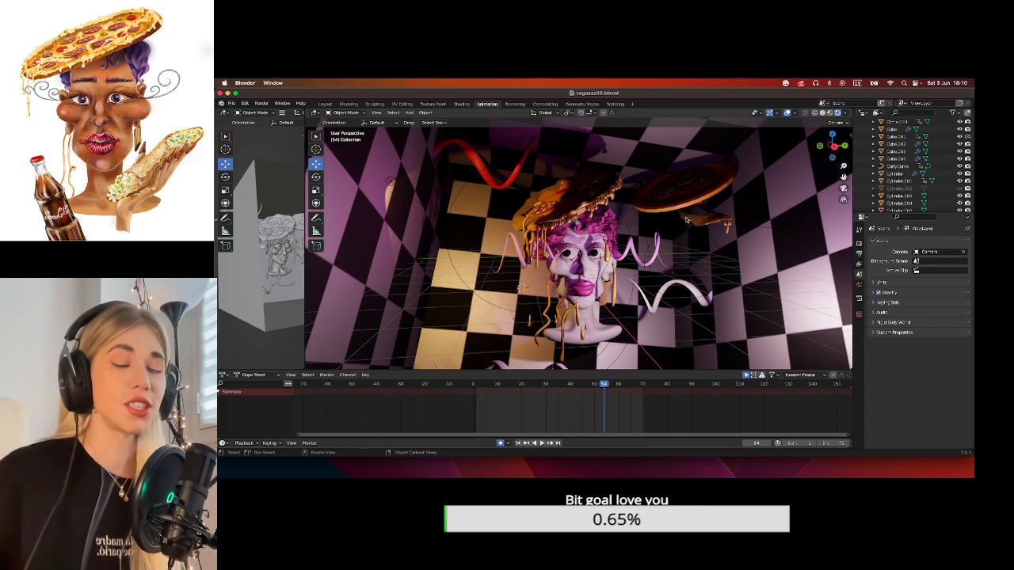
{"action": "scroll", "coordinate": [686, 220], "scroll_direction": "up", "scroll_amount": 5}
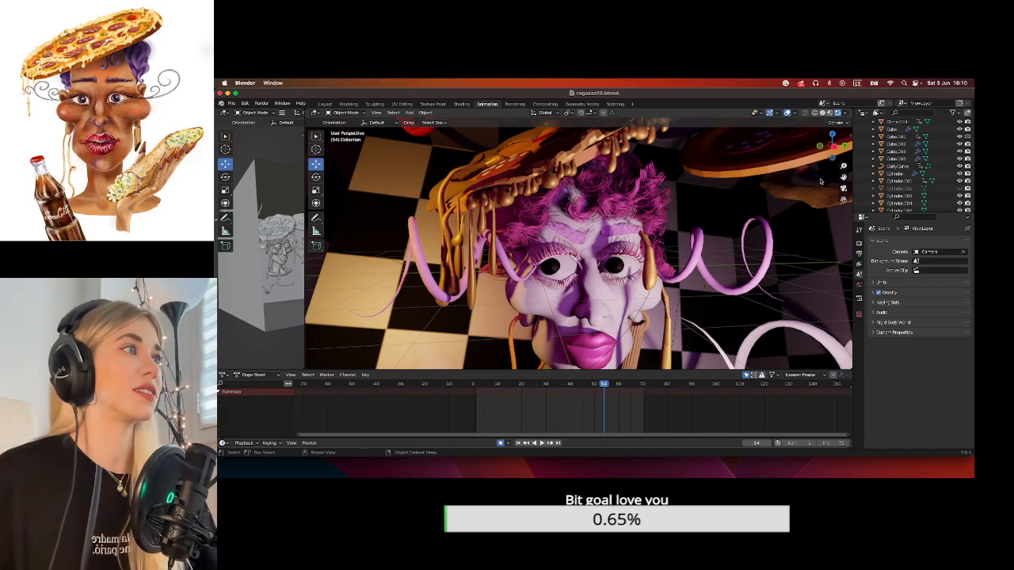
{"action": "middle_click_drag", "start_coordinate": [524, 266], "coordinate": [509, 238]}
{"action": "left_click", "coordinate": [834, 147]}
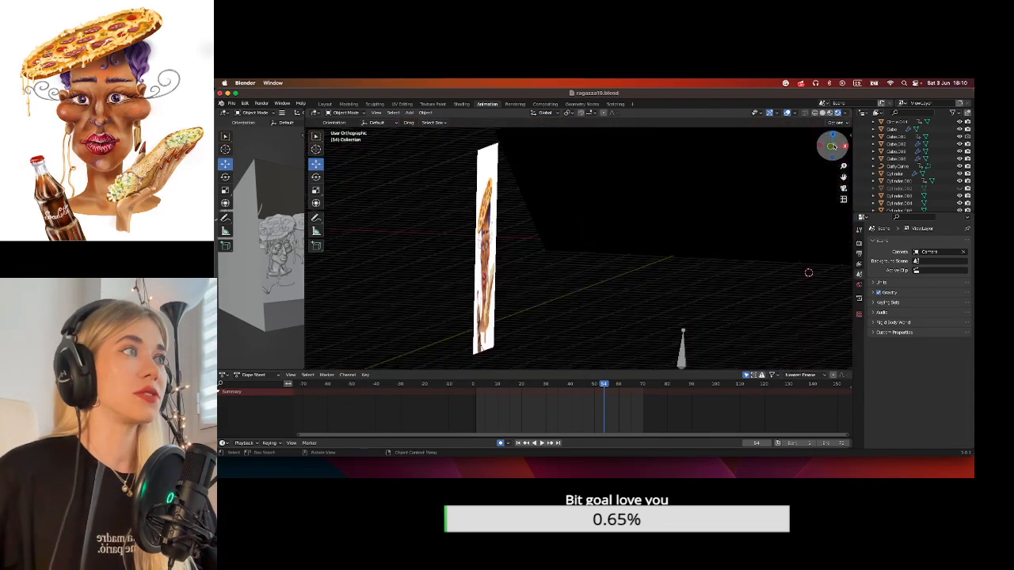
{"action": "left_click", "coordinate": [831, 147]}
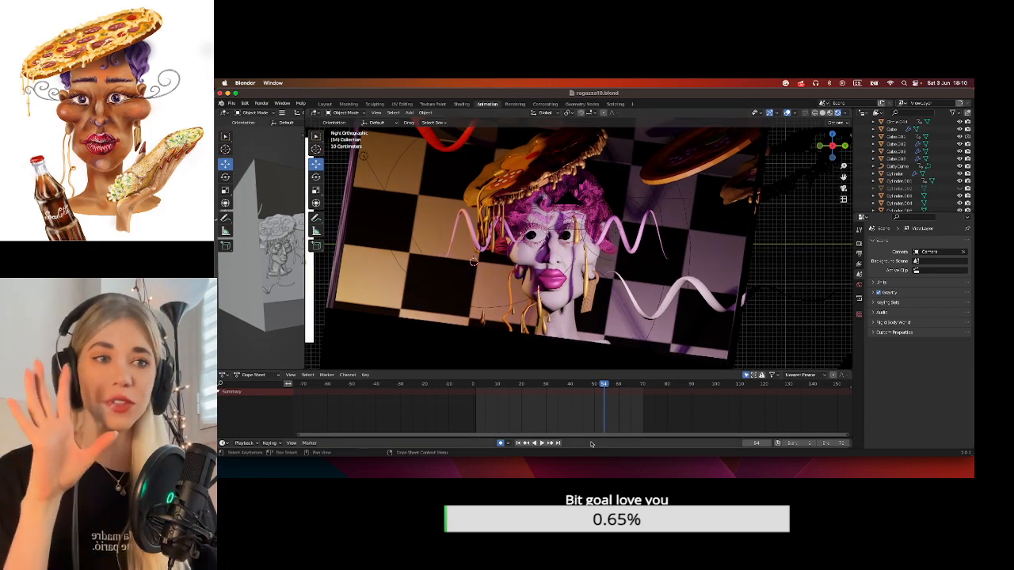
{"action": "left_click", "coordinate": [540, 443]}
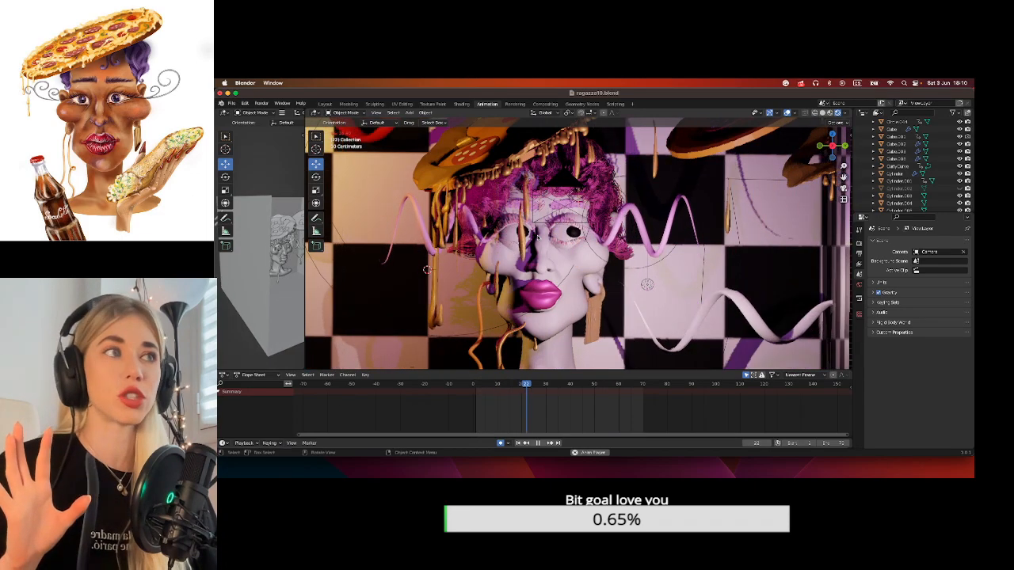
{"action": "left_click", "coordinate": [540, 442]}
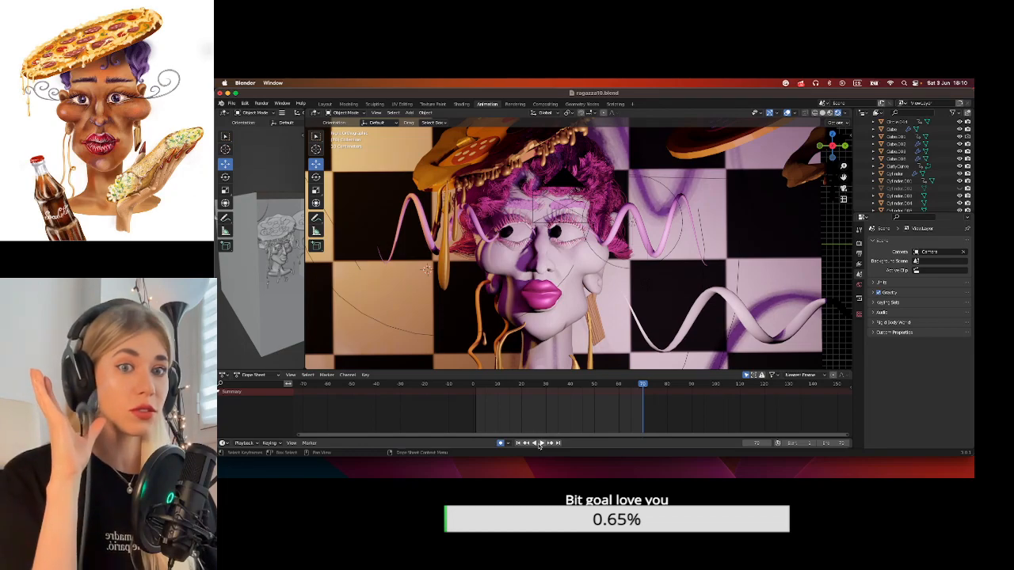
Examine the pizza hat and head against the checkered wall and replay the animation to check the moving room and cheese drips.
{"action": "left_click_drag", "start_coordinate": [844, 176], "coordinate": [866, 213]}
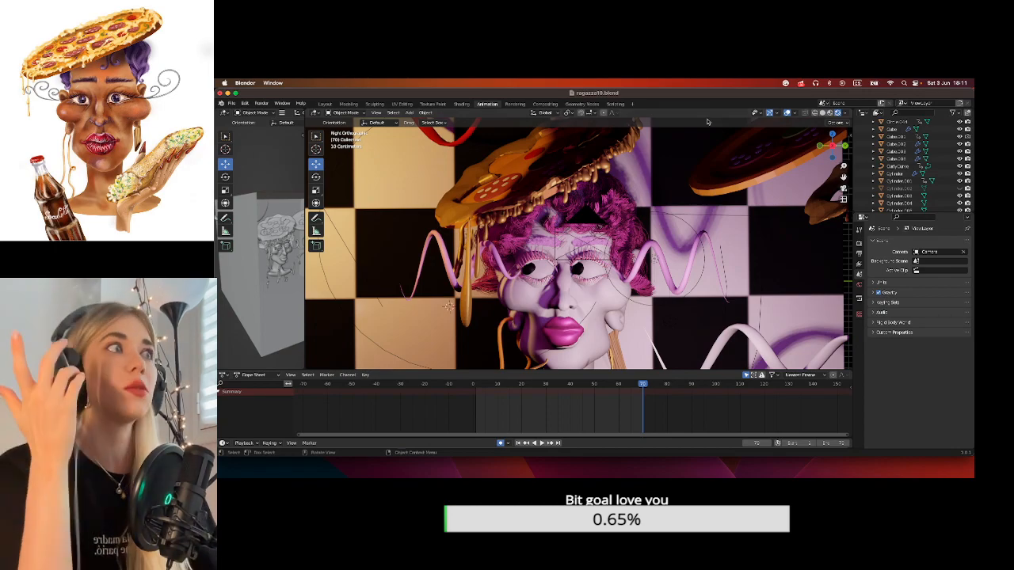
{"action": "left_click_drag", "start_coordinate": [843, 177], "coordinate": [784, 216]}
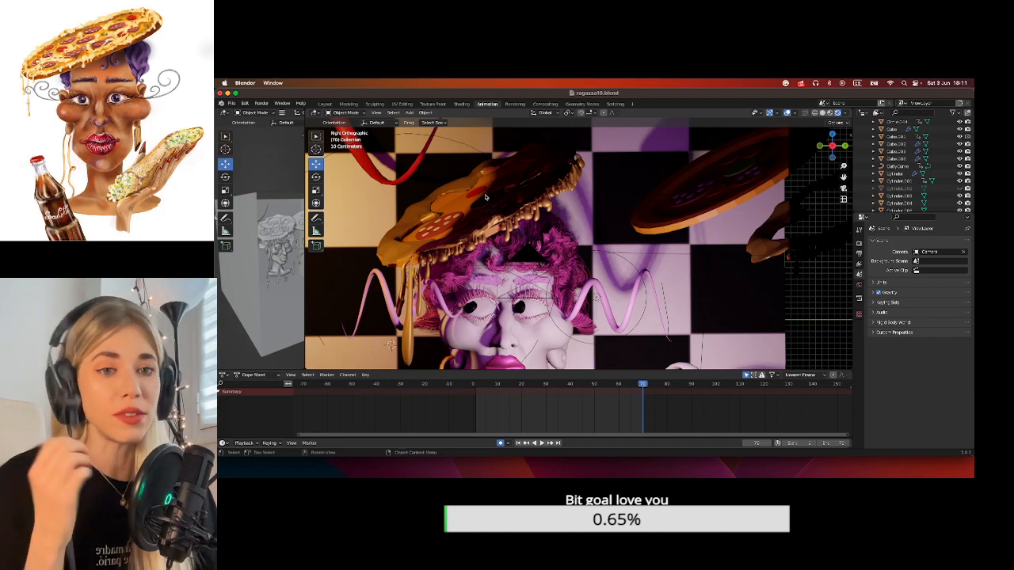
{"action": "left_click_drag", "start_coordinate": [844, 177], "coordinate": [880, 145]}
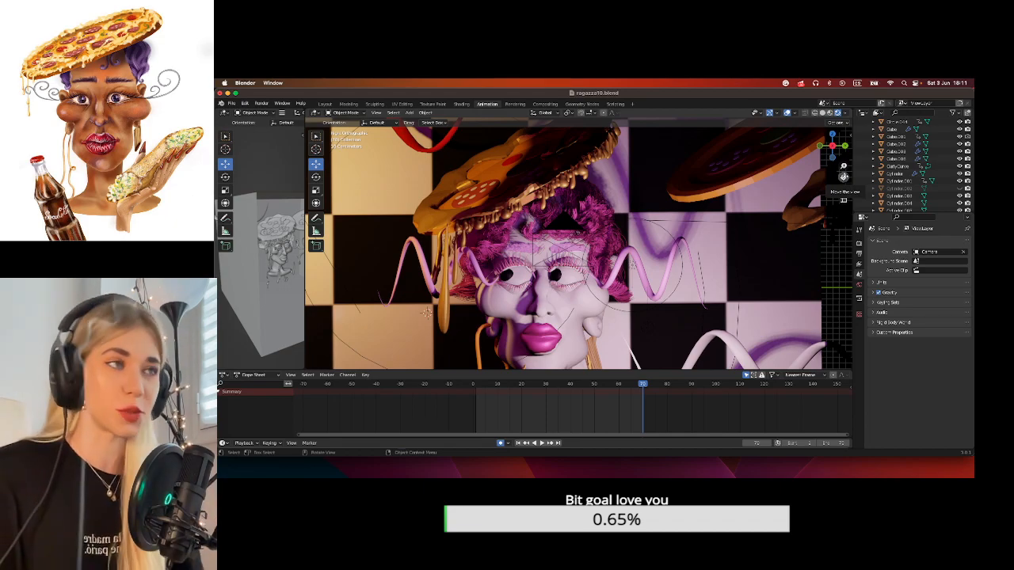
{"action": "left_click_drag", "start_coordinate": [843, 166], "coordinate": [844, 204]}
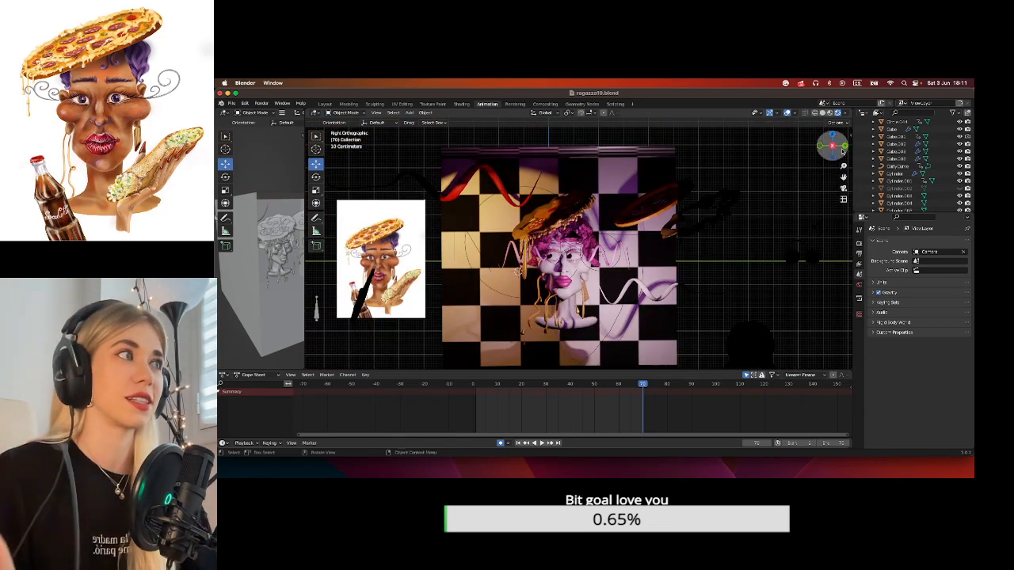
{"action": "left_click", "coordinate": [541, 444]}
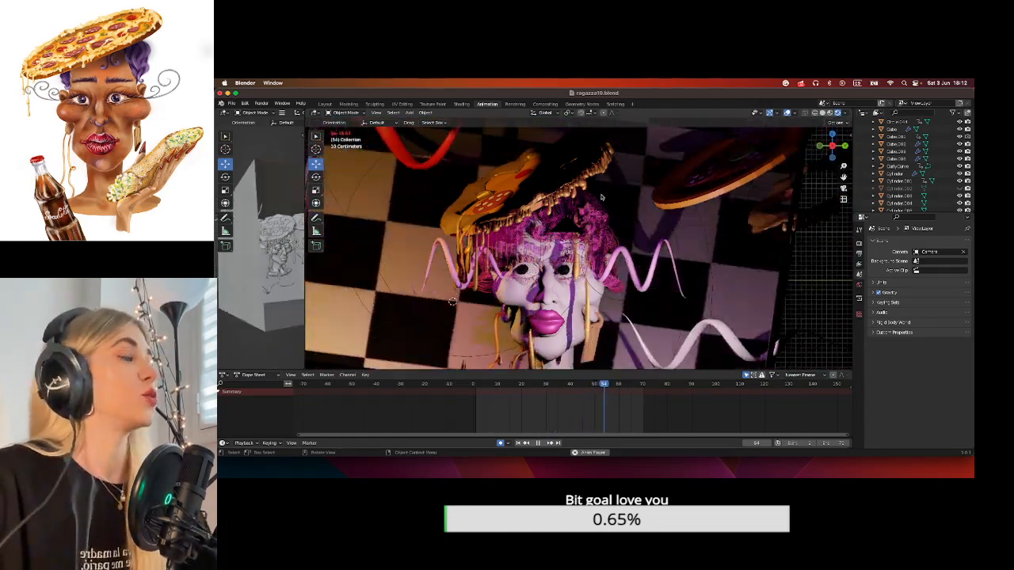
{"action": "left_click", "coordinate": [536, 444]}
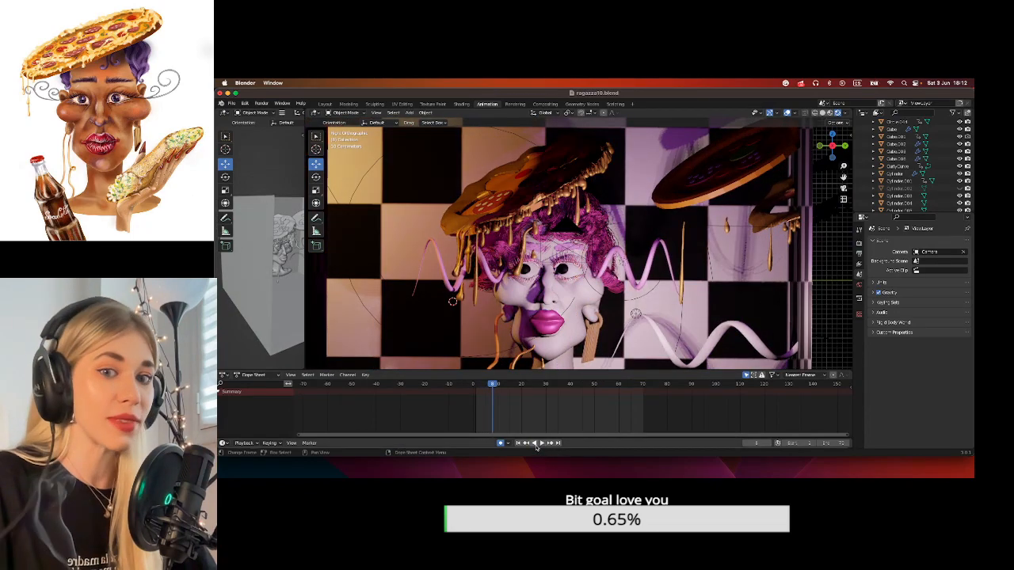
Switch the viewport to material preview shading with the character and both pizzas in view at an angle.
{"action": "scroll", "coordinate": [559, 222], "scroll_direction": "down", "scroll_amount": 4}
{"action": "middle_click_drag", "start_coordinate": [622, 211], "coordinate": [640, 228]}
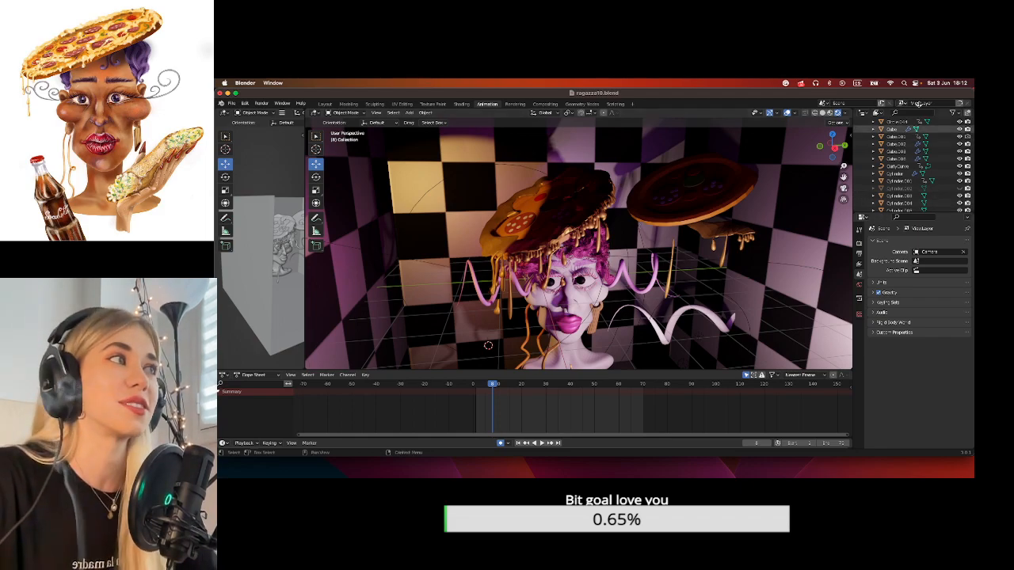
{"action": "left_click", "coordinate": [830, 112]}
{"action": "scroll", "coordinate": [651, 203], "scroll_direction": "up", "scroll_amount": 4}
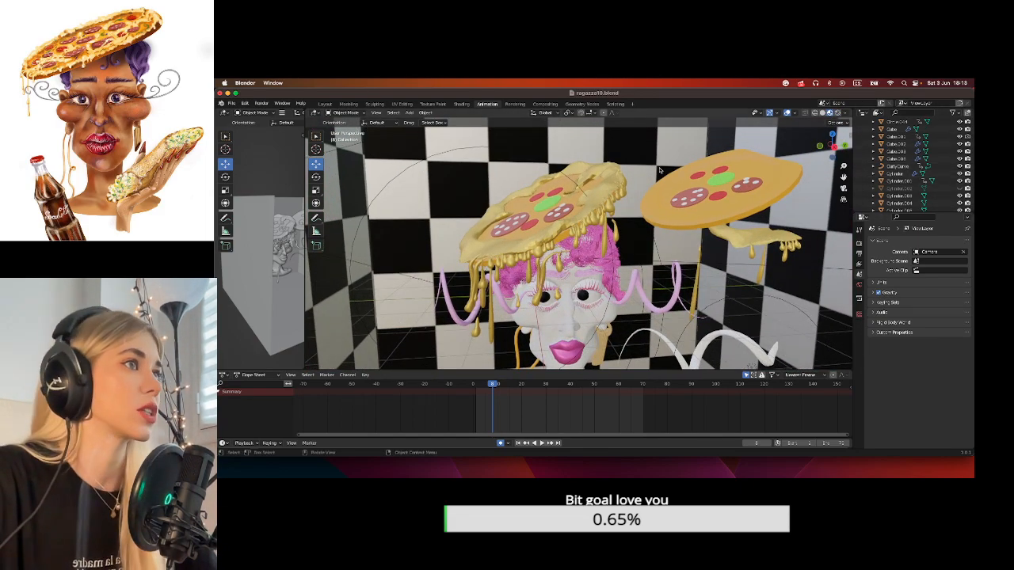
Select the checkered room and hide it so the whole scene is exposed.
{"action": "left_click", "coordinate": [651, 157]}
{"action": "left_click", "coordinate": [960, 137]}
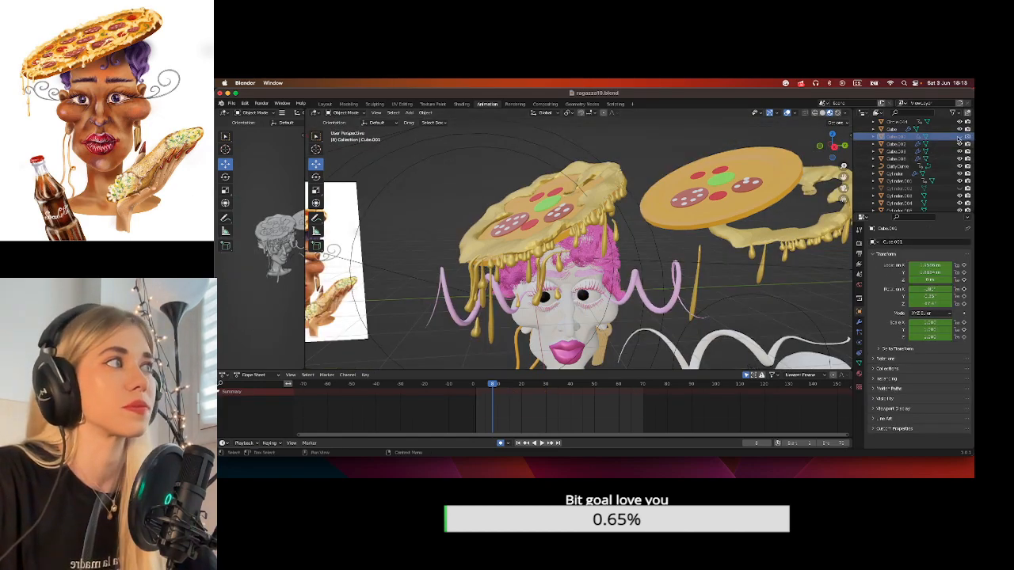
{"action": "left_click", "coordinate": [960, 138]}
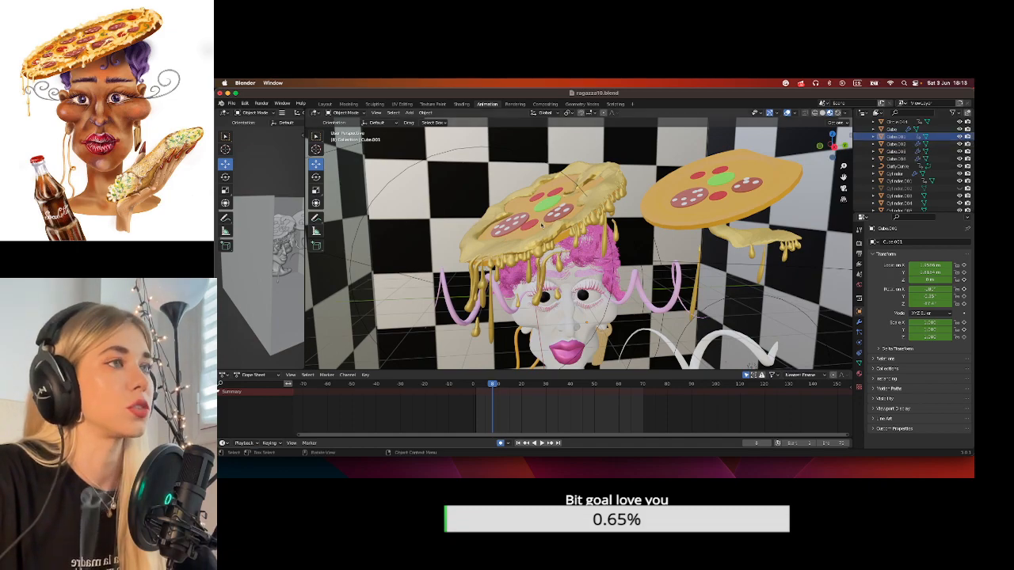
{"action": "scroll", "coordinate": [780, 186], "scroll_direction": "down", "scroll_amount": 5}
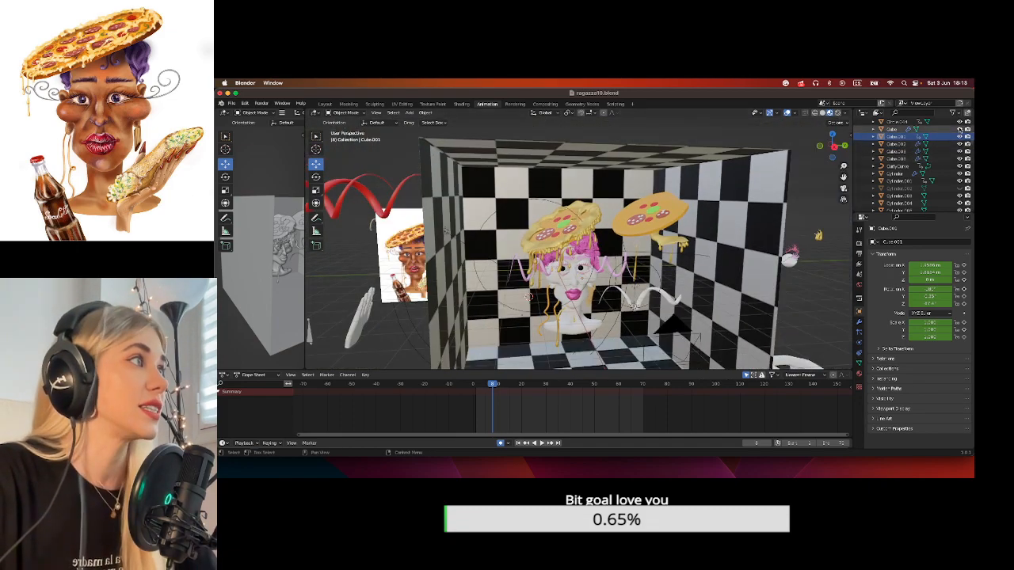
{"action": "left_click", "coordinate": [960, 137]}
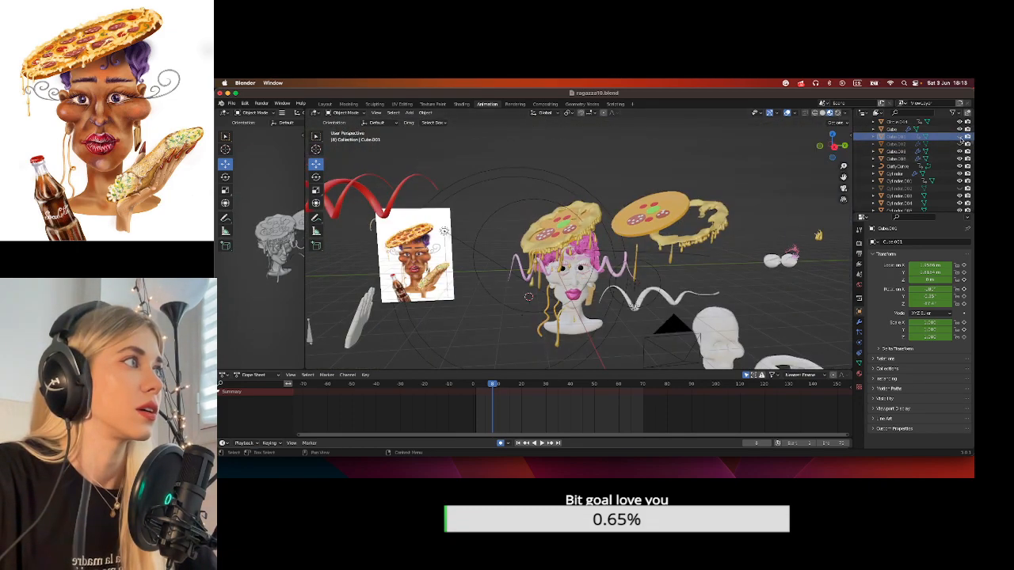
{"action": "middle_click_drag", "start_coordinate": [582, 289], "coordinate": [588, 285]}
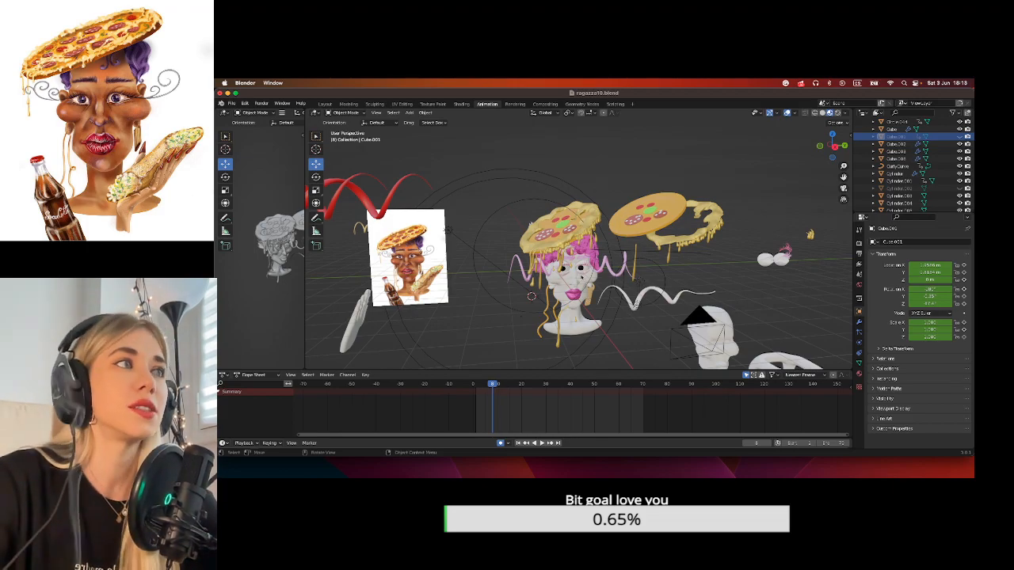
Switch to the Chrome window with the Boolean modifier tutorial and pause its video.
{"action": "key", "text": "ctrl+Right"}
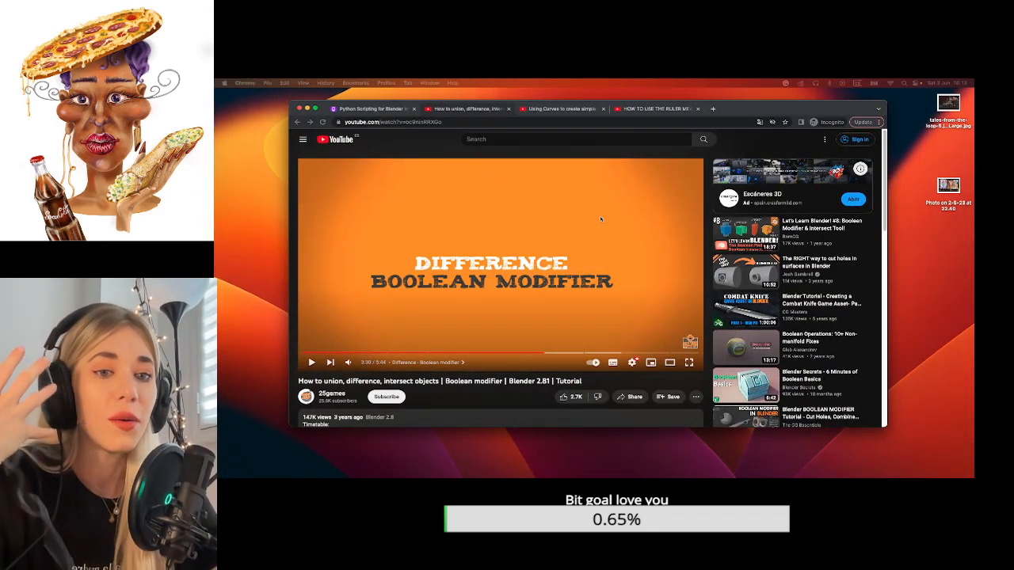
{"action": "key", "text": "ctrl+Left"}
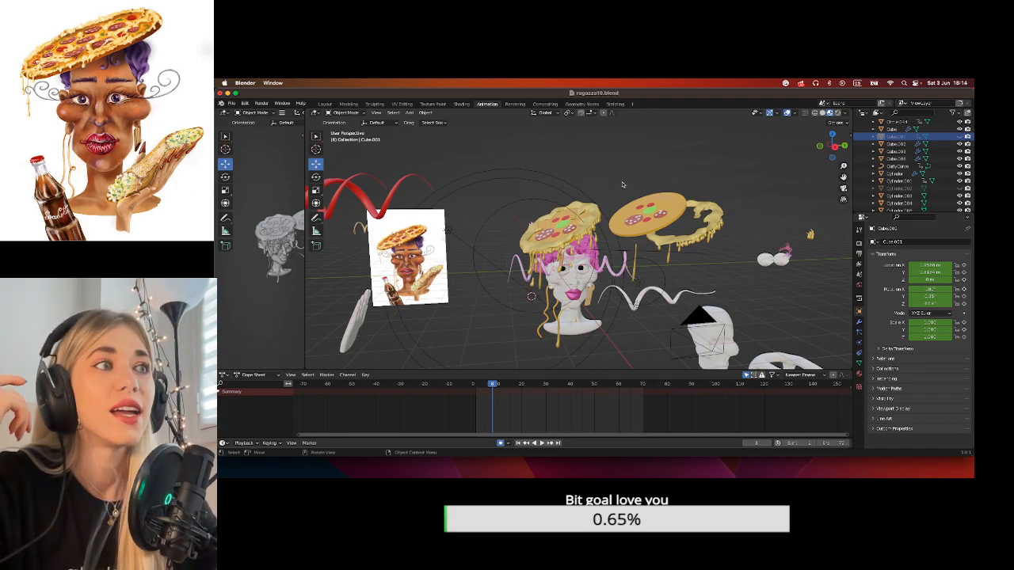
{"action": "key", "text": "super+Tab"}
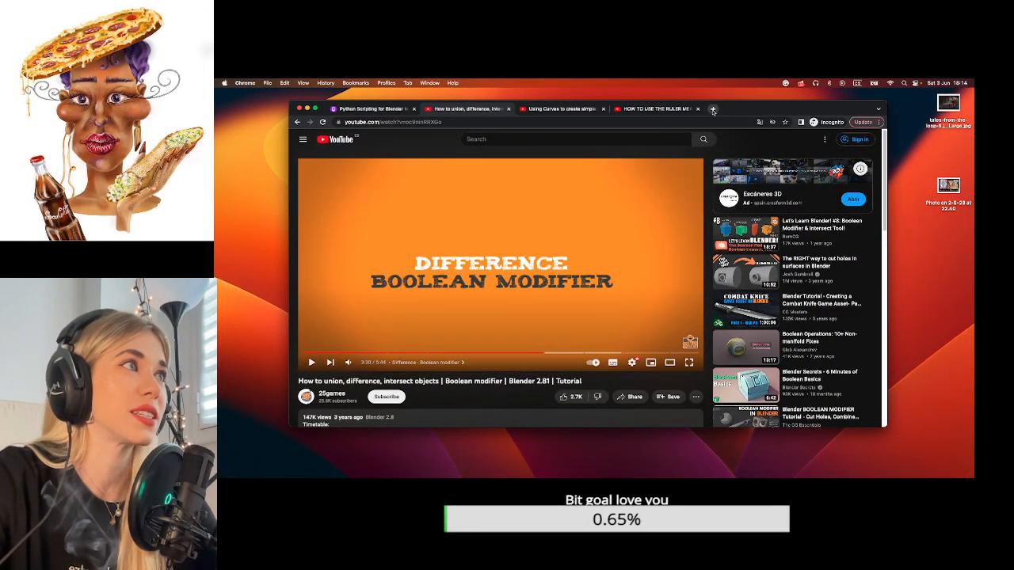
{"action": "key", "text": "j"}
{"action": "key", "text": "t"}
{"action": "key", "text": "space"}
{"action": "key", "text": "space"}
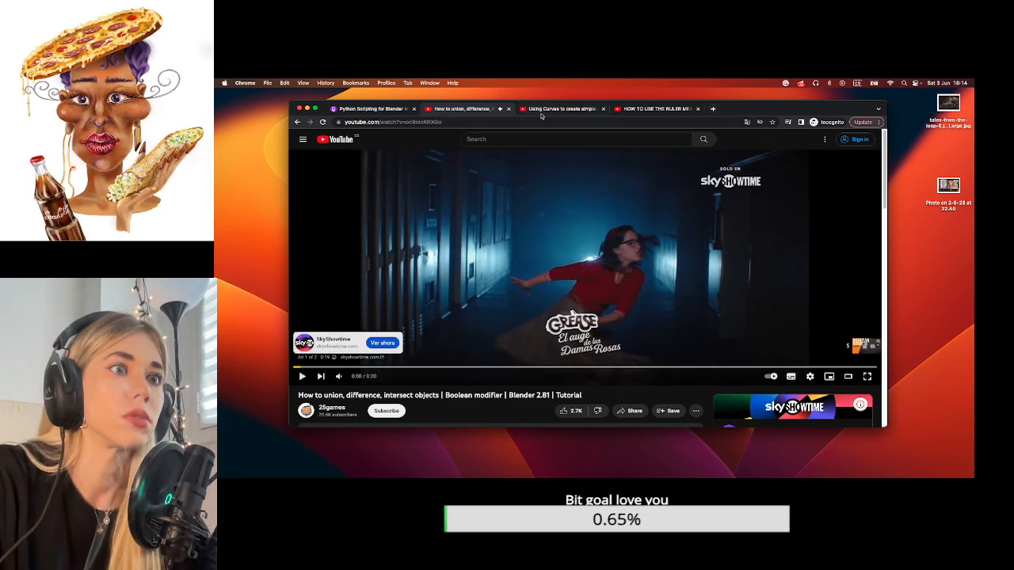
Search Google for "just queen" in a new browser tab and show the image results.
{"action": "left_click", "coordinate": [713, 109]}
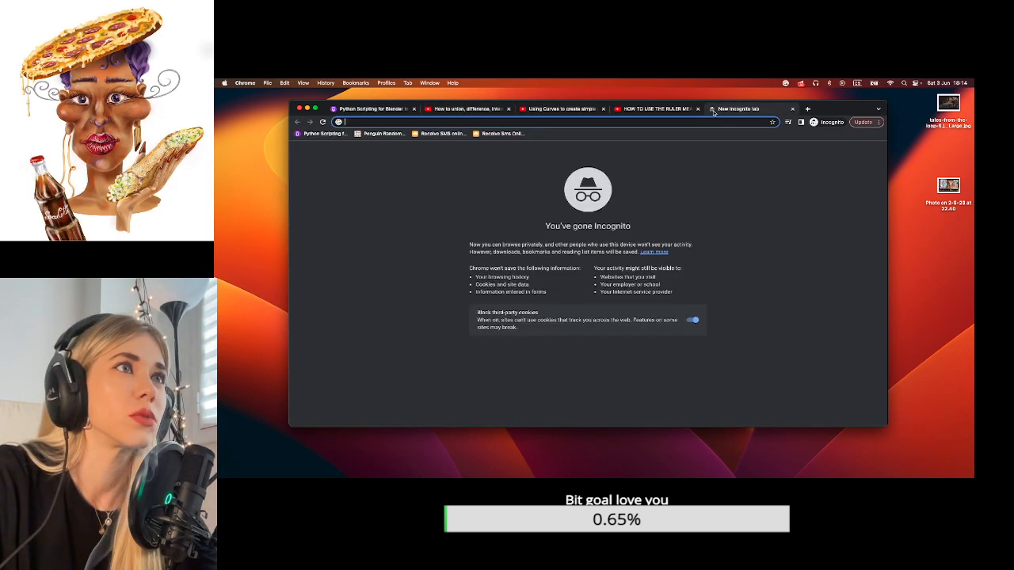
{"action": "type", "text": "ust"}
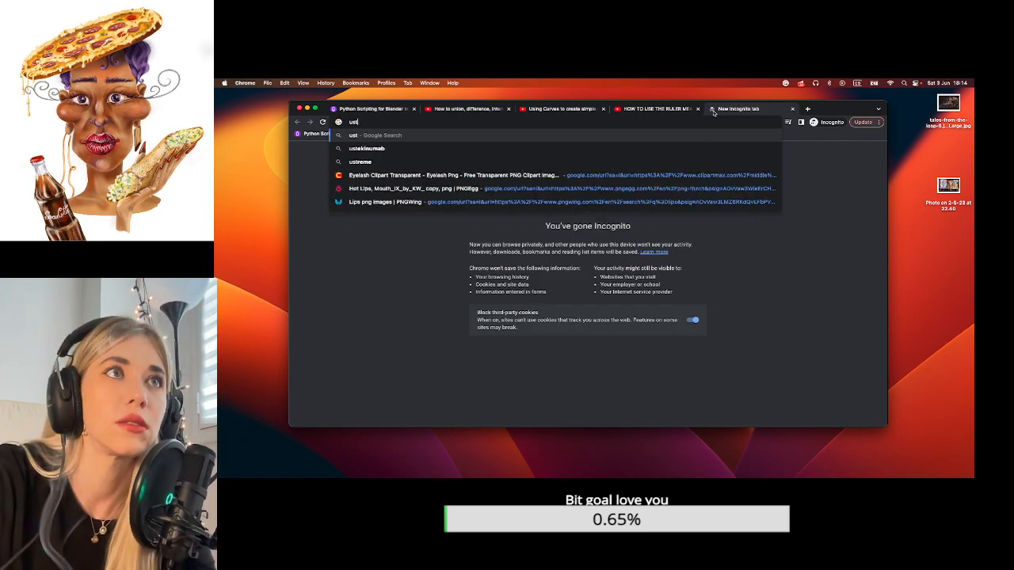
{"action": "key", "text": "BackSpace"}
{"action": "key", "text": "BackSpace"}
{"action": "key", "text": "BackSpace"}
{"action": "type", "text": "just queeren"}
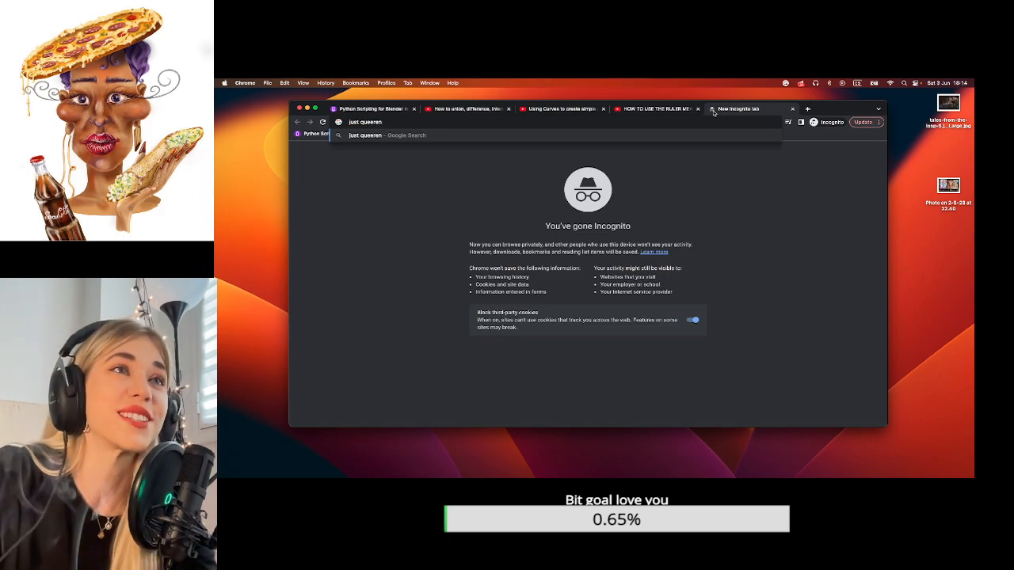
{"action": "key", "text": "BackSpace"}
{"action": "key", "text": "BackSpace"}
{"action": "key", "text": "BackSpace"}
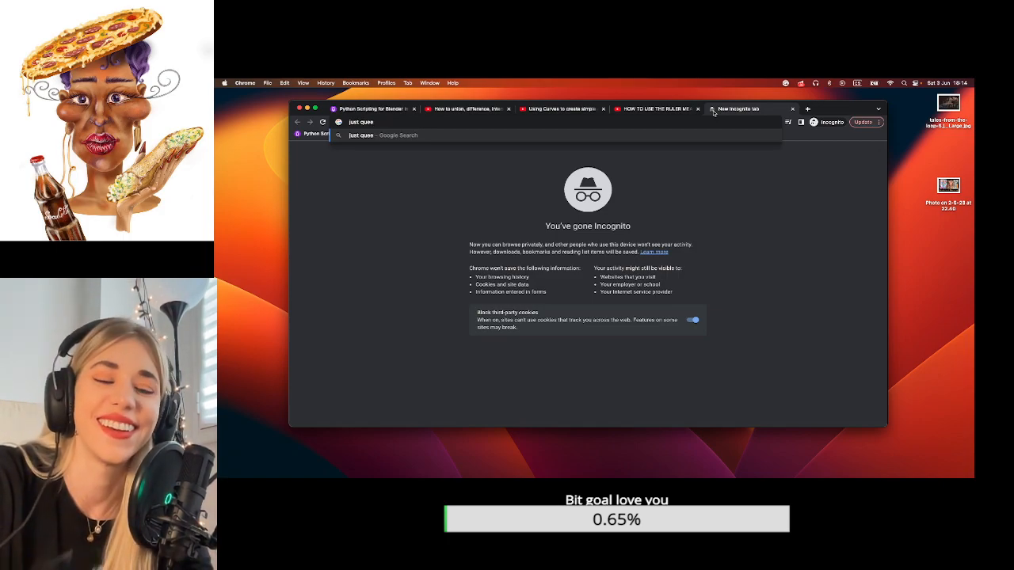
{"action": "type", "text": "n"}
{"action": "key", "text": "Return"}
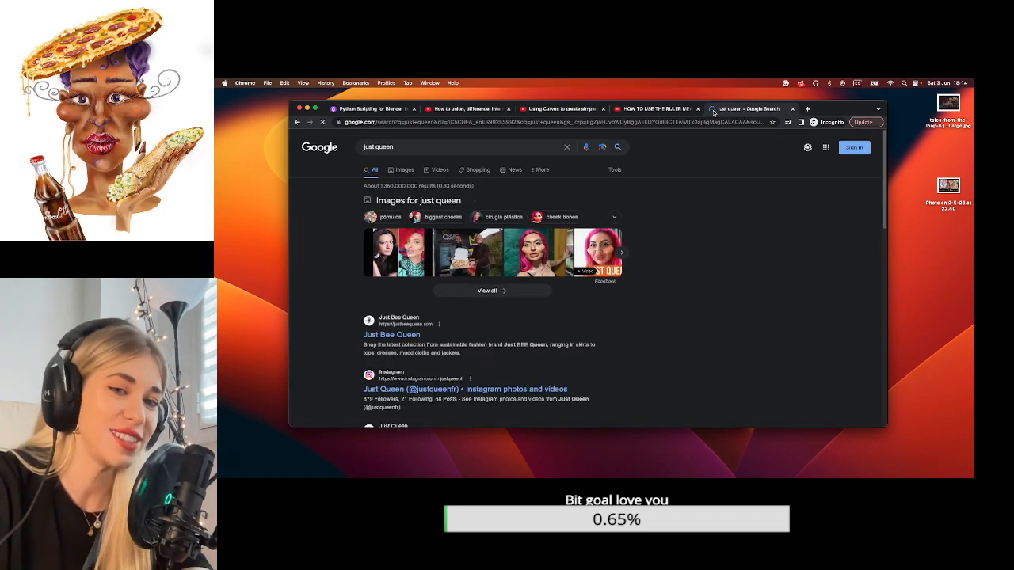
{"action": "left_click", "coordinate": [402, 172]}
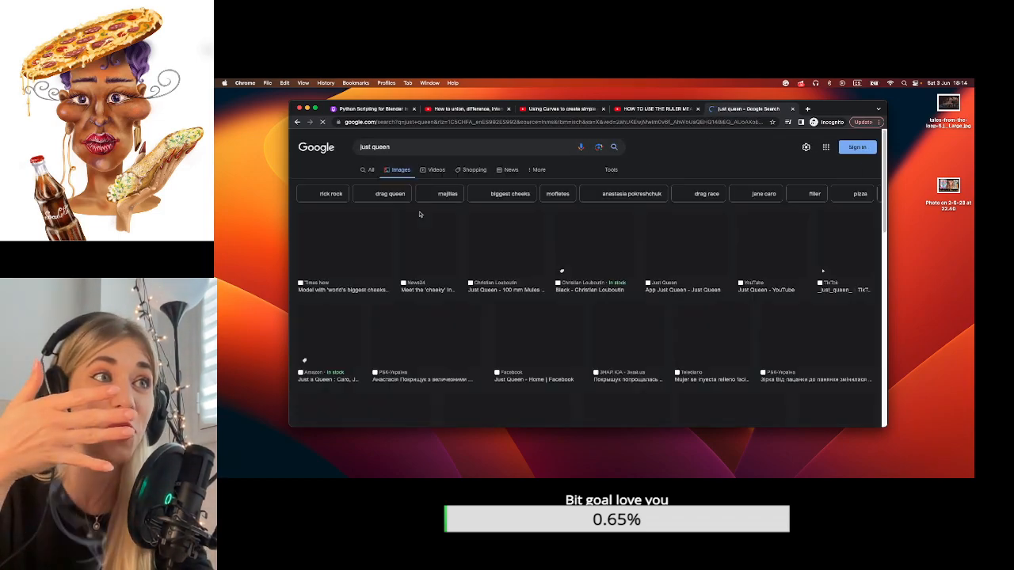
Open the first before-and-after picture from Times Now, inspect the faces enlarged, and look over the neighbouring image results.
{"action": "left_click", "coordinate": [369, 245]}
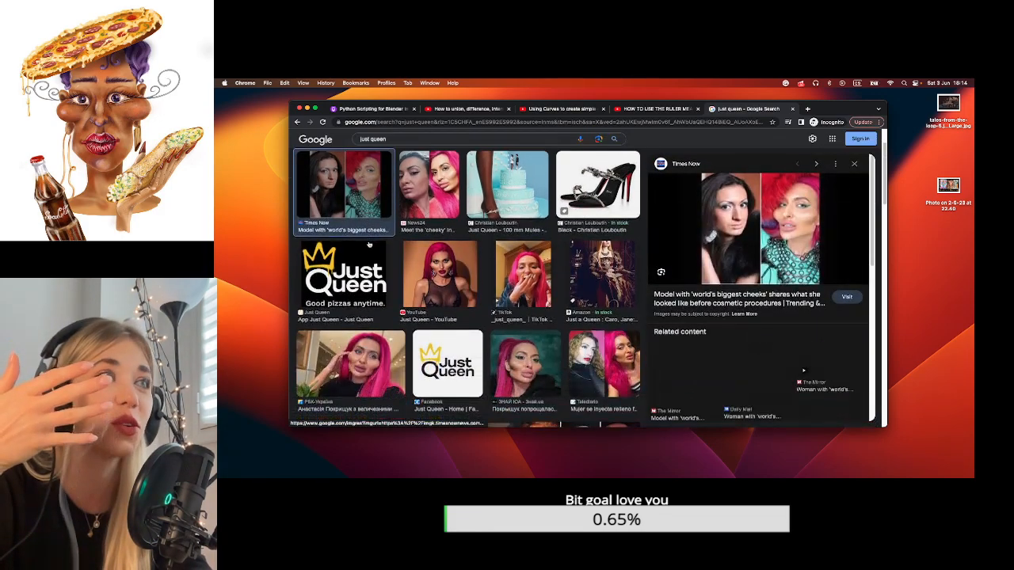
{"action": "scroll", "coordinate": [784, 221], "scroll_direction": "up", "scroll_amount": 5, "text": "ctrl"}
{"action": "scroll", "coordinate": [784, 221], "scroll_direction": "up", "scroll_amount": 2, "text": "ctrl"}
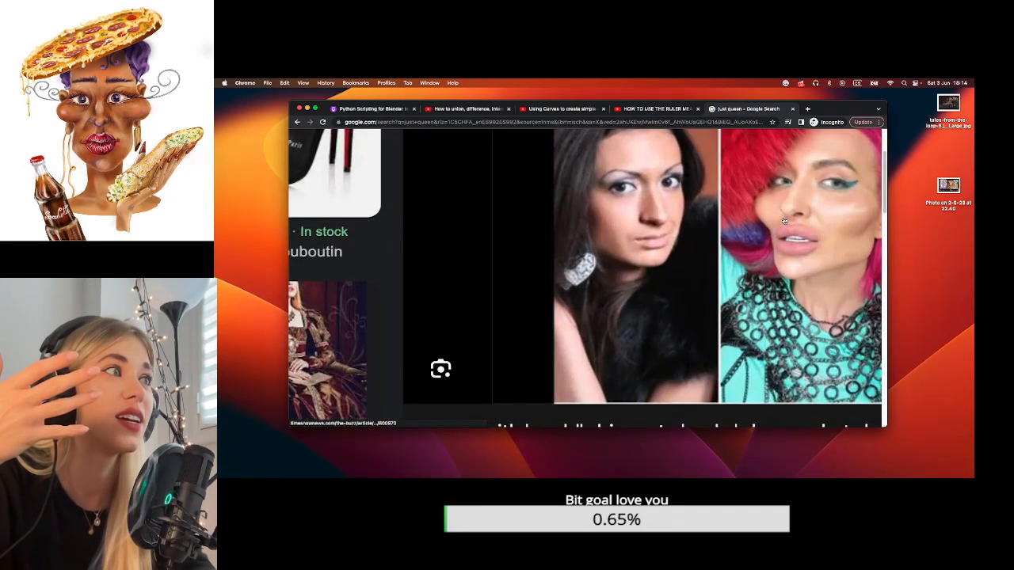
{"action": "scroll", "coordinate": [817, 161], "scroll_direction": "down", "scroll_amount": 7, "text": "ctrl"}
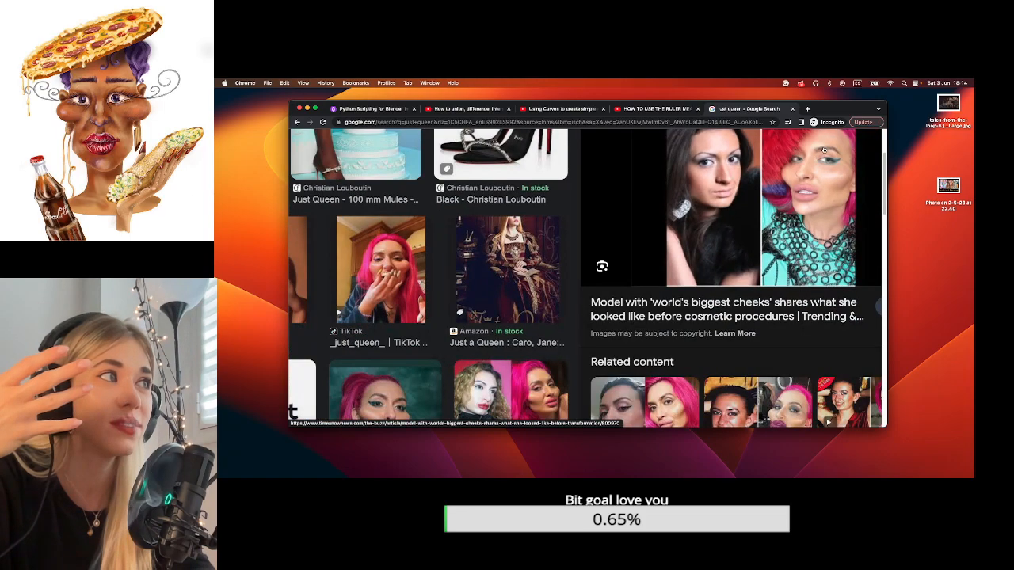
{"action": "scroll", "coordinate": [601, 268], "scroll_direction": "up", "scroll_amount": 4, "text": "ctrl"}
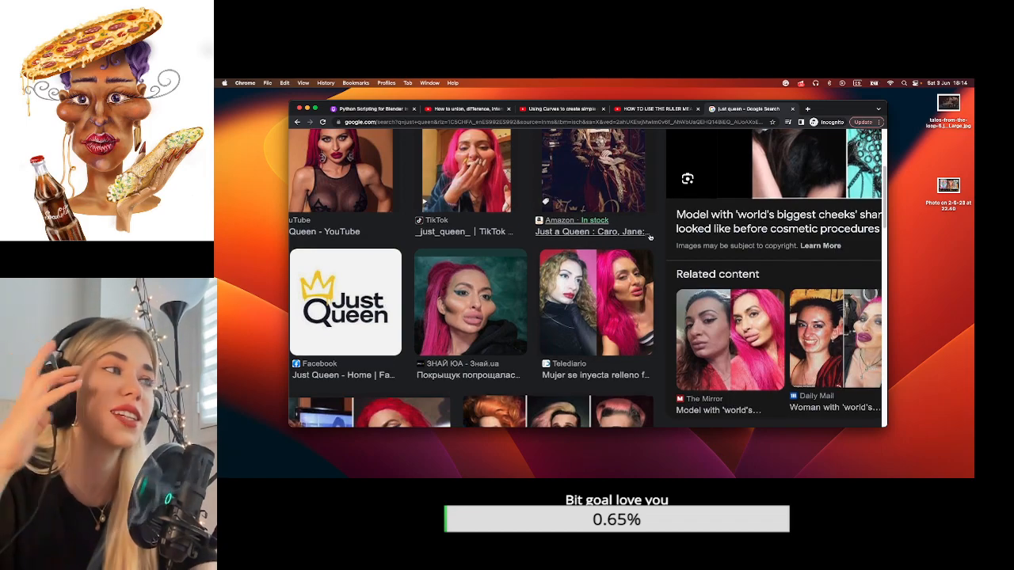
{"action": "scroll", "coordinate": [480, 300], "scroll_direction": "down", "scroll_amount": 2}
{"action": "scroll", "coordinate": [481, 300], "scroll_direction": "down", "scroll_amount": 2}
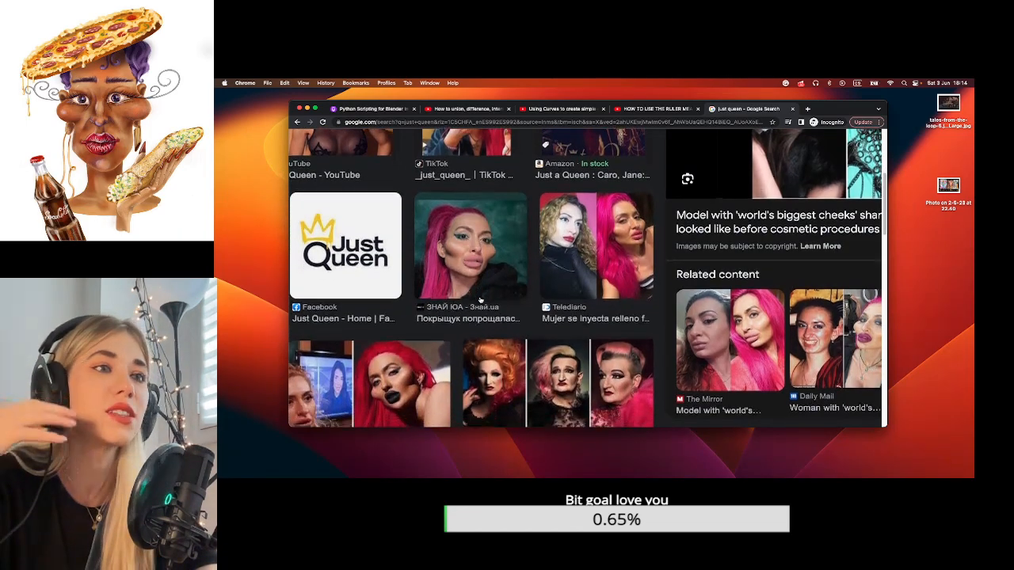
Open the KP.UA before-and-after picture of the red-haired model with black lips and browse the other image results.
{"action": "left_click", "coordinate": [415, 340]}
{"action": "scroll", "coordinate": [415, 340], "scroll_direction": "down", "scroll_amount": 2}
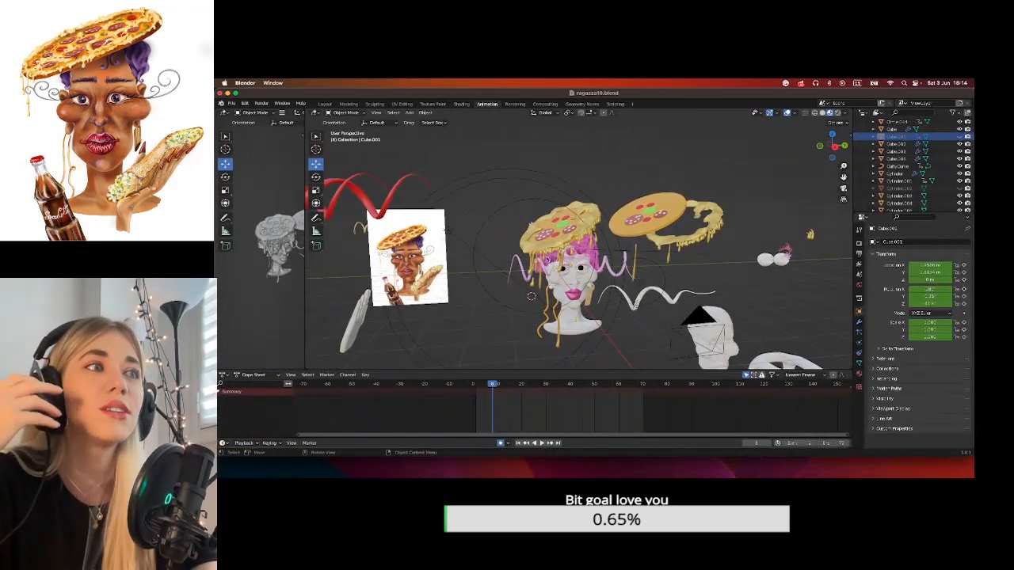
{"action": "key", "text": "ctrl+Right"}
{"action": "scroll", "coordinate": [673, 269], "scroll_direction": "down", "scroll_amount": 5}
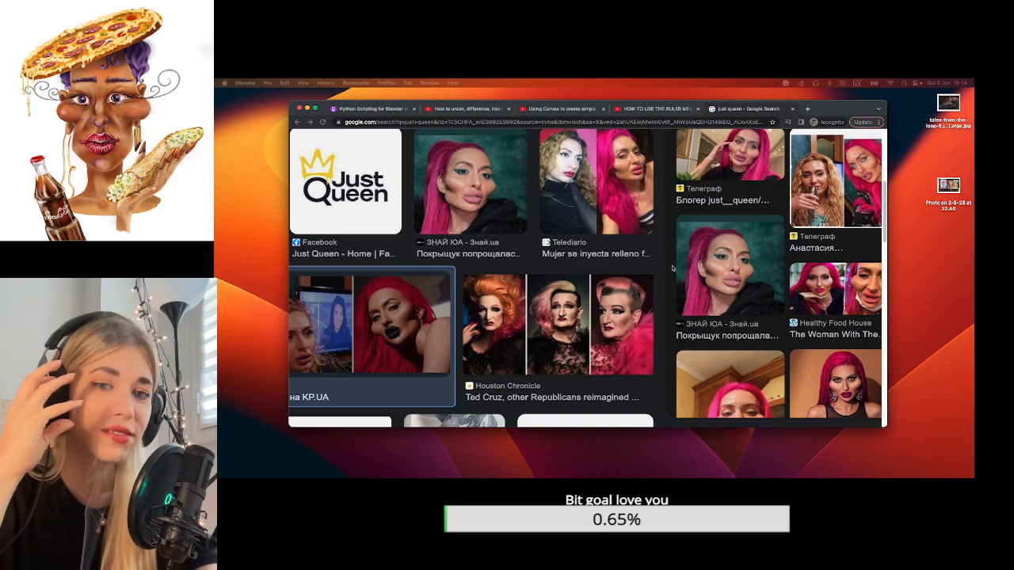
{"action": "scroll", "coordinate": [610, 269], "scroll_direction": "down", "scroll_amount": 7}
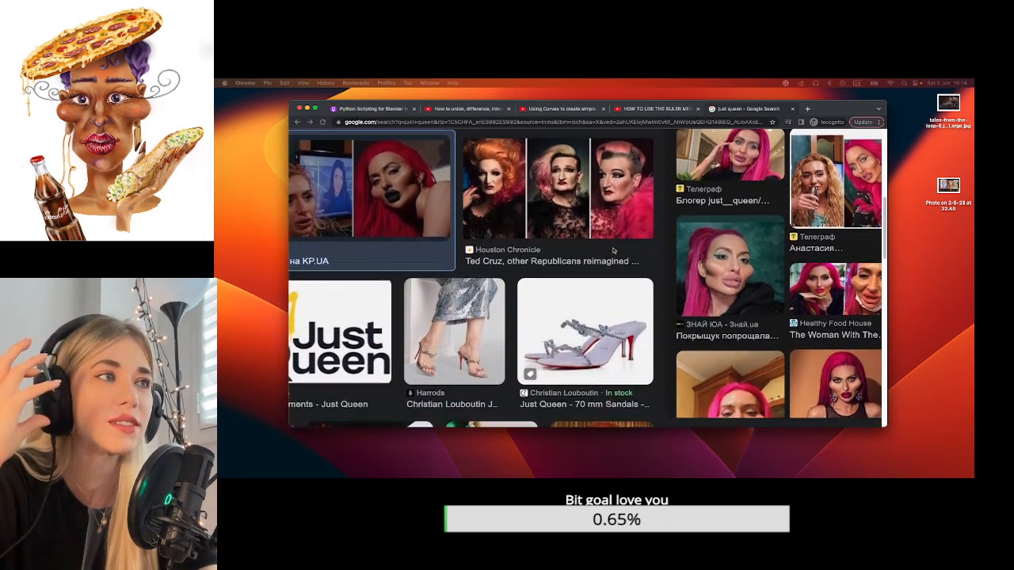
{"action": "scroll", "coordinate": [602, 277], "scroll_direction": "down", "scroll_amount": 3}
{"action": "scroll", "coordinate": [610, 273], "scroll_direction": "up", "scroll_amount": 15}
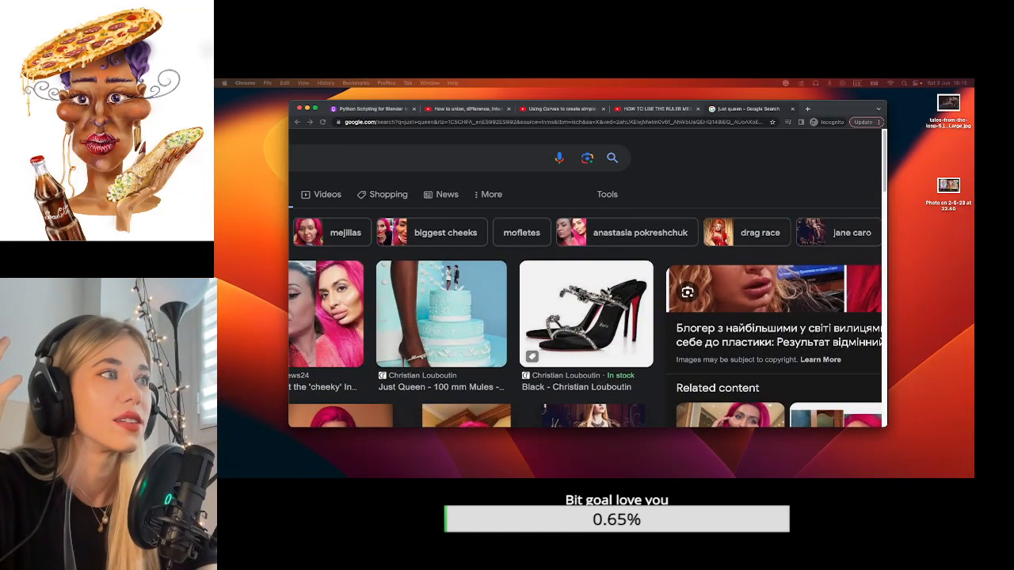
{"action": "scroll", "coordinate": [673, 287], "scroll_direction": "up", "scroll_amount": 3}
{"action": "left_click", "coordinate": [774, 274]}
{"action": "scroll", "coordinate": [774, 275], "scroll_direction": "down", "scroll_amount": 5, "text": "ctrl"}
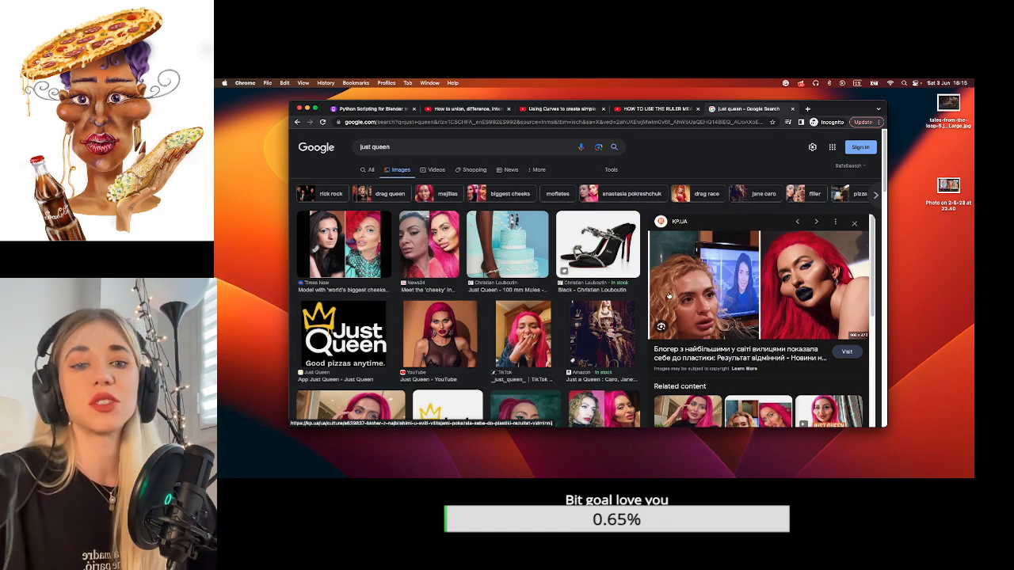
Examine the curly-haired face in the KP.UA picture up close and compare it with the red-haired one.
{"action": "scroll", "coordinate": [687, 306], "scroll_direction": "down", "scroll_amount": 1}
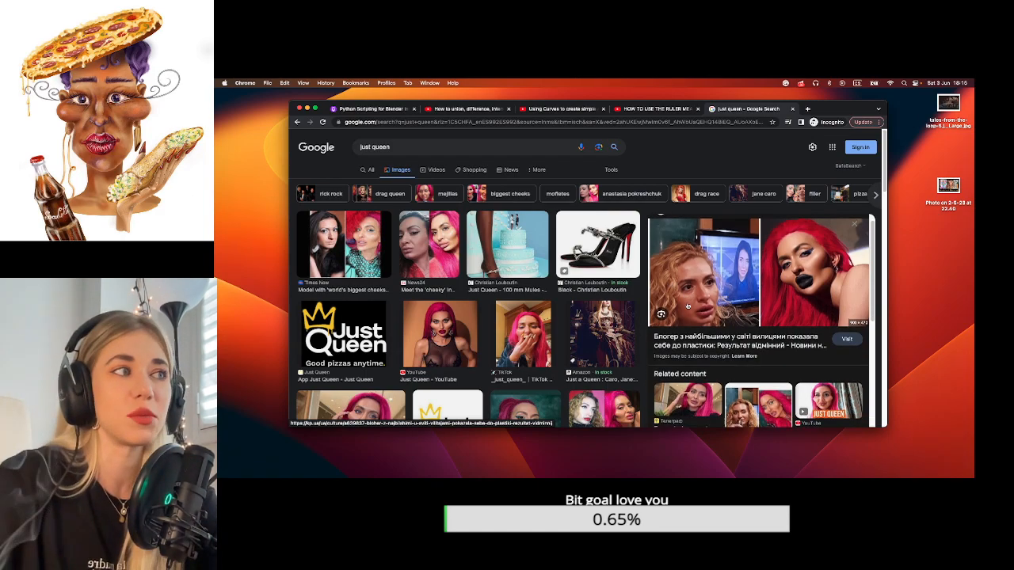
{"action": "scroll", "coordinate": [737, 304], "scroll_direction": "up", "scroll_amount": 5, "text": "ctrl"}
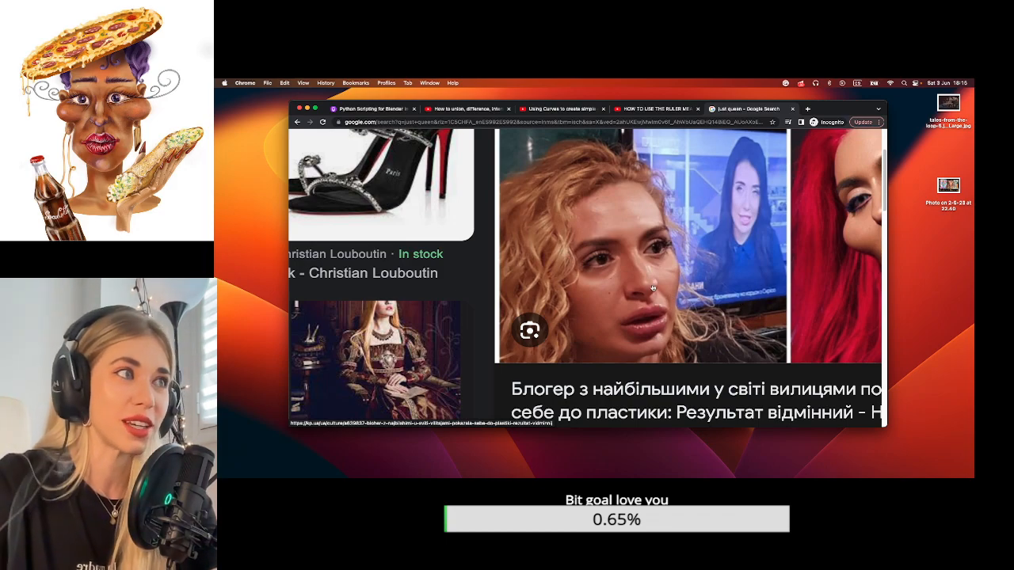
{"action": "scroll", "coordinate": [653, 289], "scroll_direction": "down", "scroll_amount": 3, "text": "ctrl"}
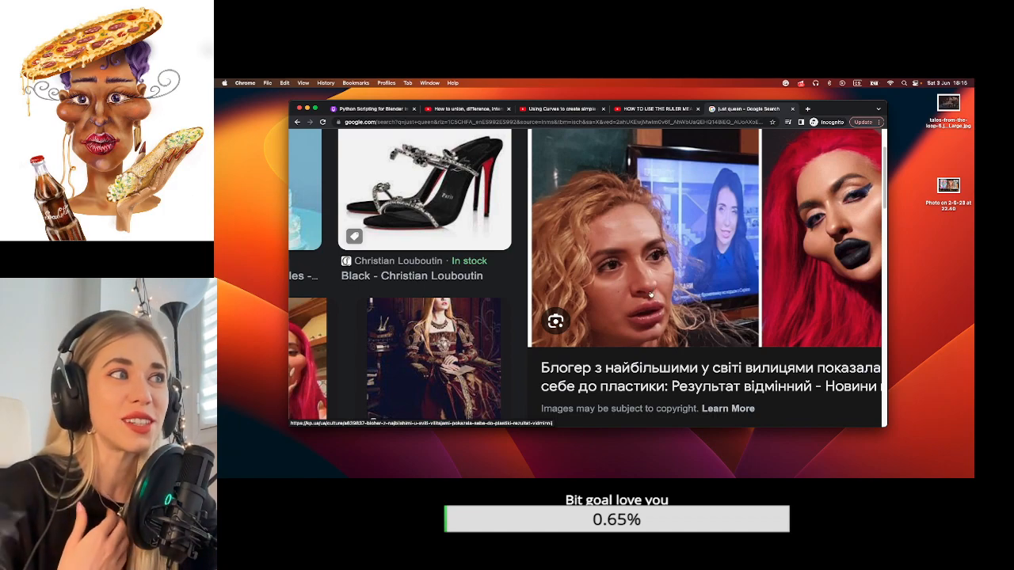
{"action": "scroll", "coordinate": [650, 295], "scroll_direction": "down", "scroll_amount": 3, "text": "ctrl"}
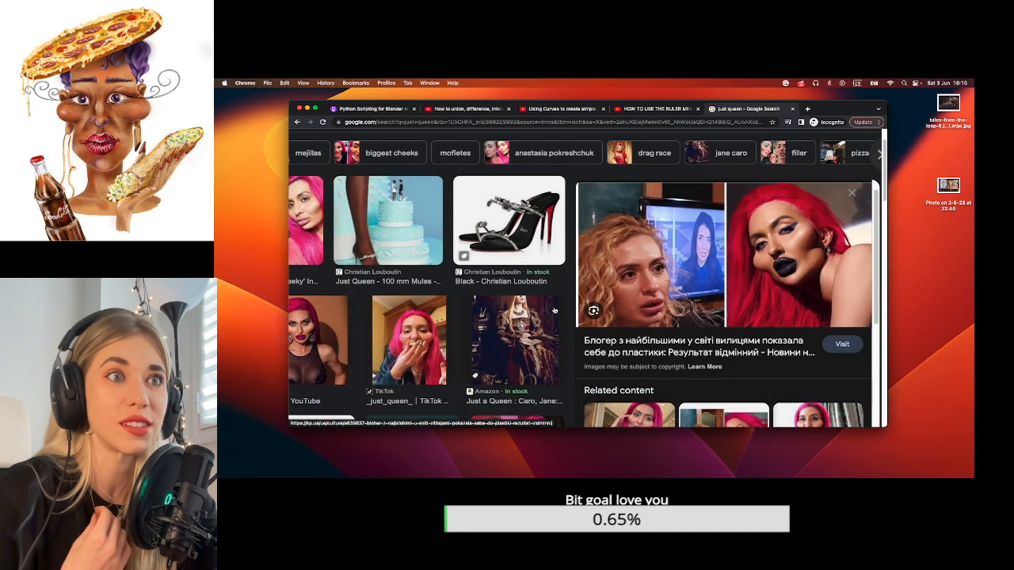
{"action": "scroll", "coordinate": [651, 293], "scroll_direction": "up", "scroll_amount": 5, "text": "ctrl"}
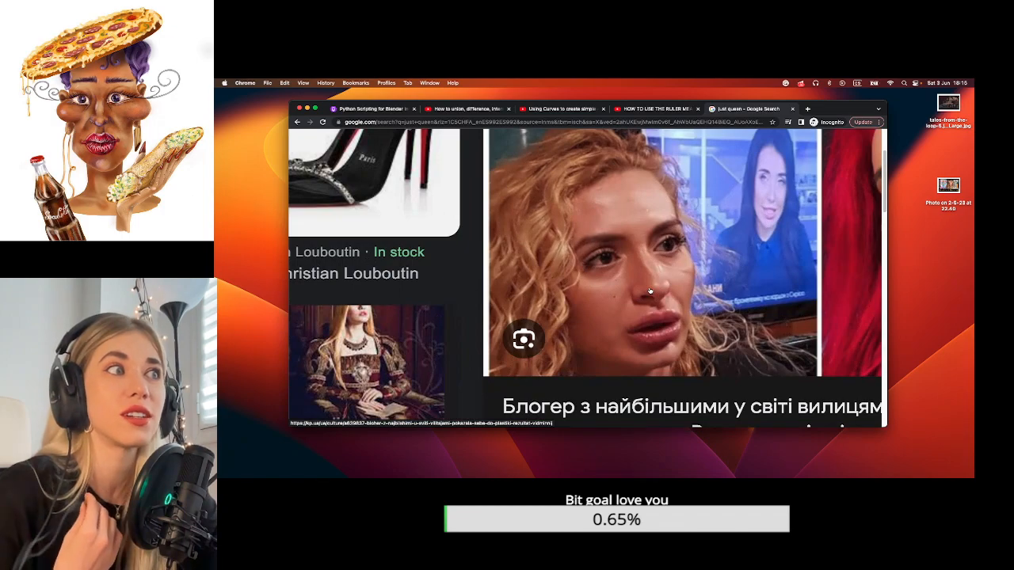
{"action": "scroll", "coordinate": [650, 291], "scroll_direction": "down", "scroll_amount": 5, "text": "ctrl"}
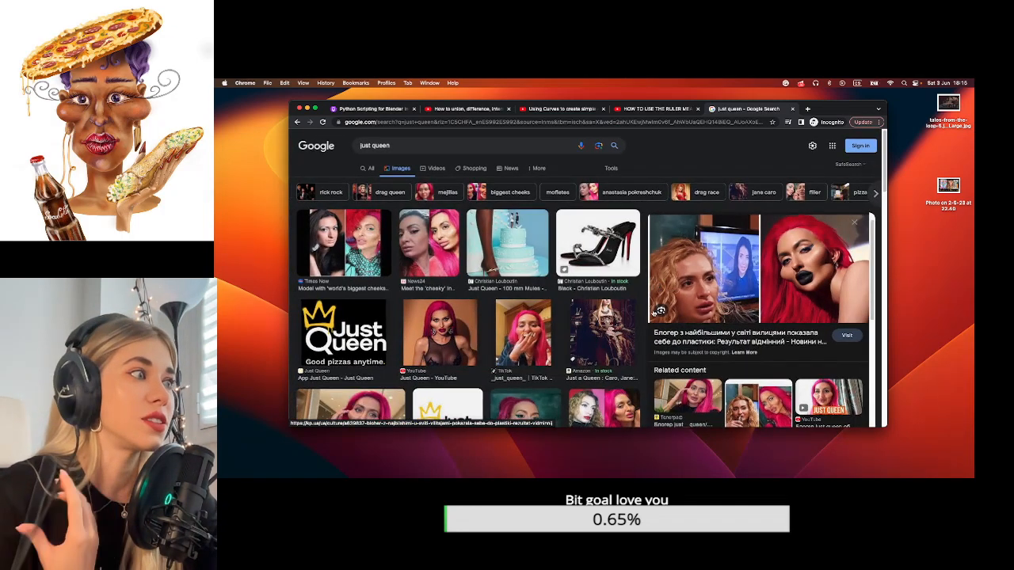
Open the portrait of the model with the pink ponytail and green backdrop and inspect her cheeks up close.
{"action": "scroll", "coordinate": [565, 361], "scroll_direction": "down", "scroll_amount": 2}
{"action": "left_click", "coordinate": [516, 371]}
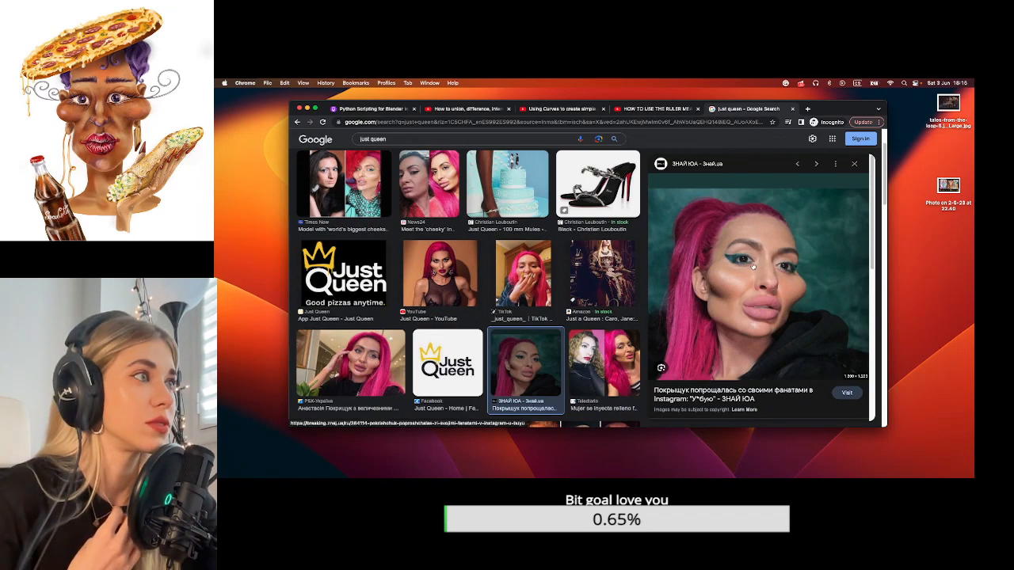
{"action": "scroll", "coordinate": [744, 264], "scroll_direction": "up", "scroll_amount": 5, "text": "ctrl"}
{"action": "scroll", "coordinate": [744, 264], "scroll_direction": "down", "scroll_amount": 5, "text": "ctrl"}
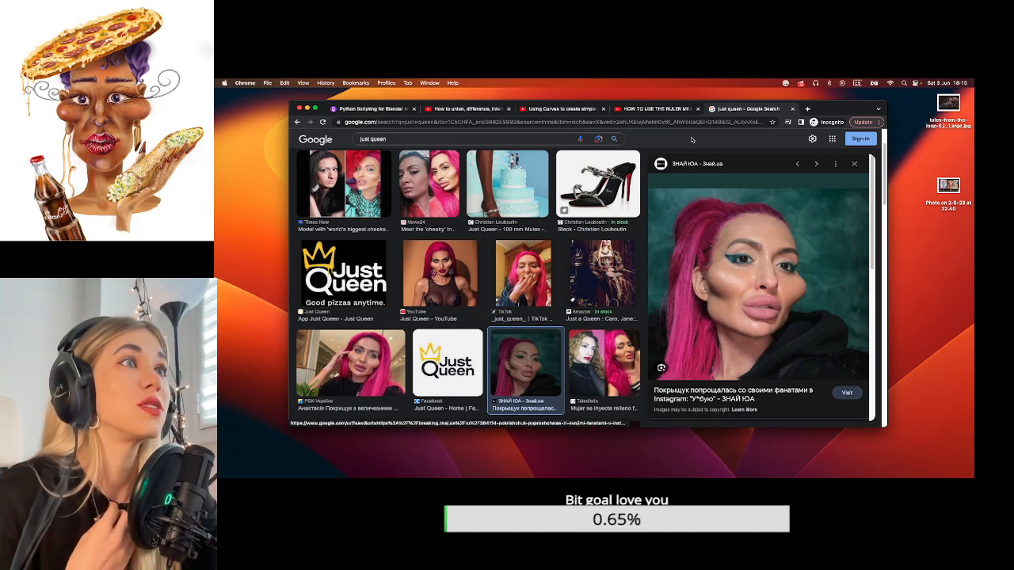
Replace the image search with "izma the emperors new grrowe".
{"action": "triple_click", "coordinate": [404, 138]}
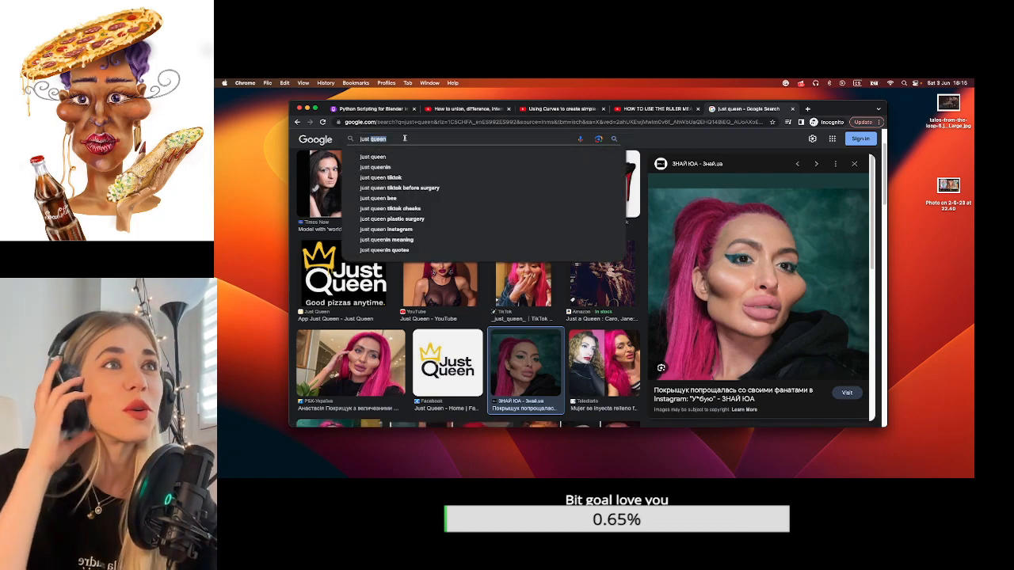
{"action": "type", "text": "izma"}
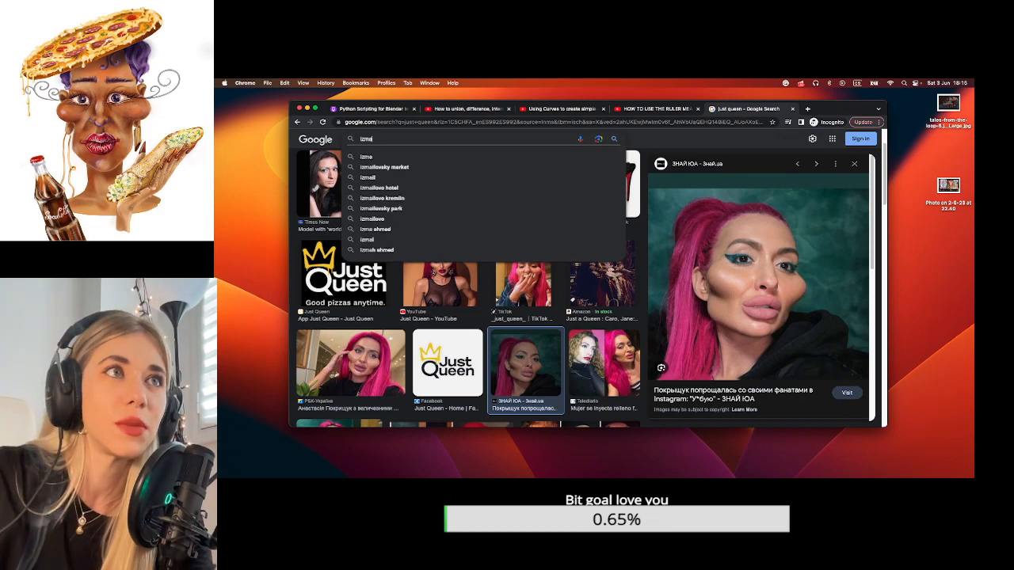
{"action": "type", "text": " the"}
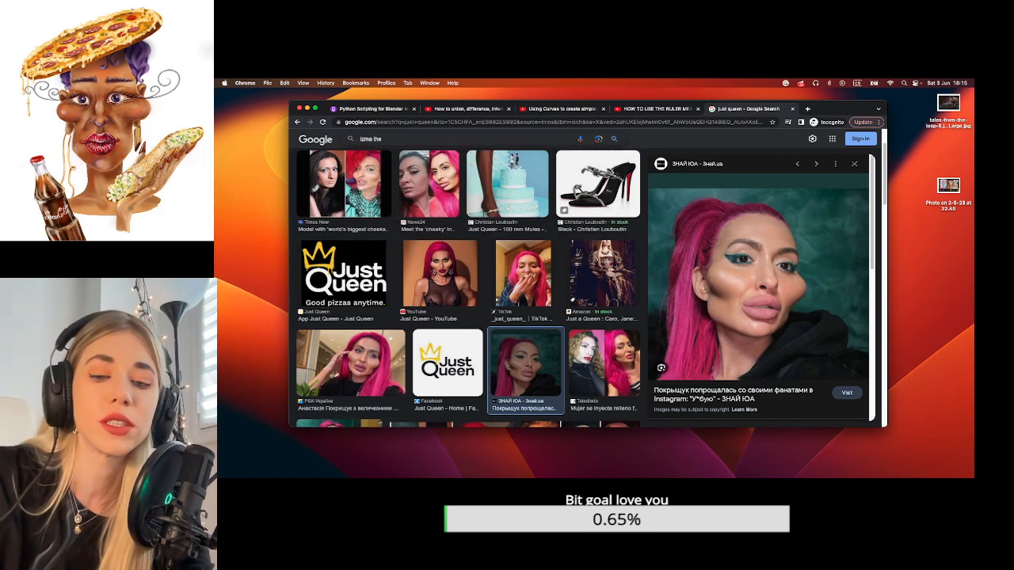
{"action": "type", "text": " emplrors new growe"}
{"action": "key", "text": "Return"}
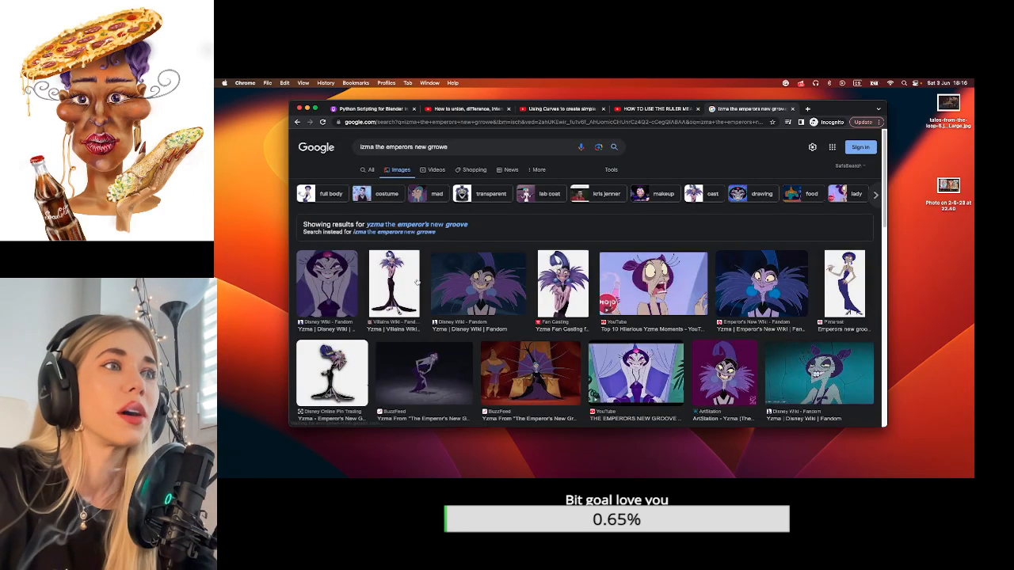
Open the full-body Yzma picture from Villains Wiki and browse the remaining image results for the character's look.
{"action": "left_click", "coordinate": [400, 278]}
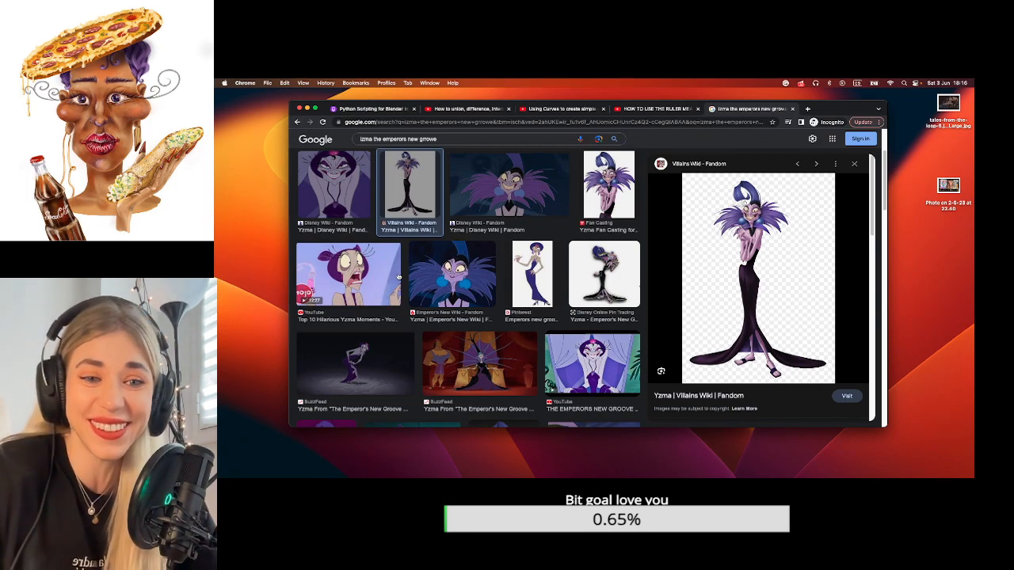
{"action": "scroll", "coordinate": [507, 230], "scroll_direction": "down", "scroll_amount": 3}
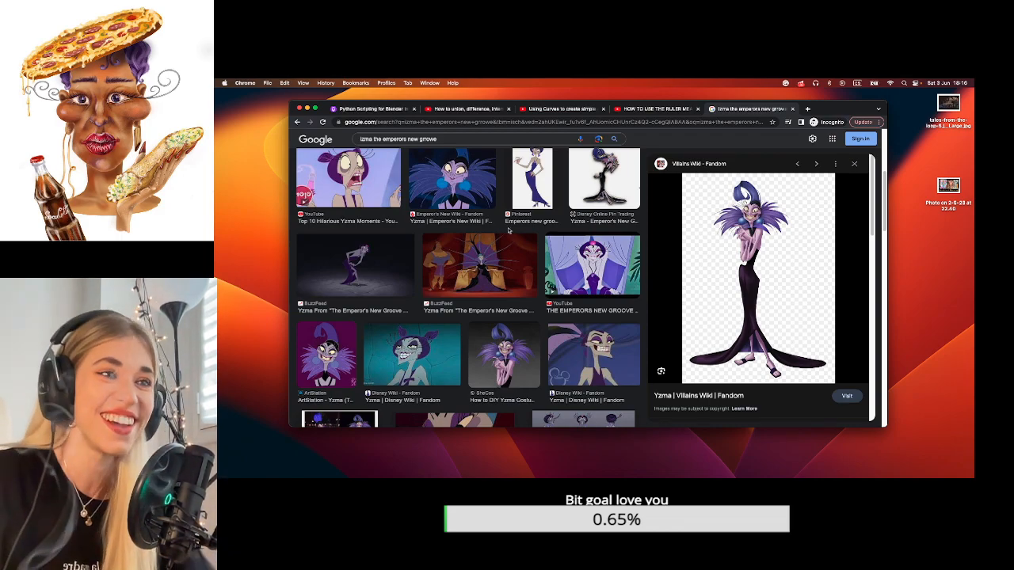
{"action": "scroll", "coordinate": [445, 243], "scroll_direction": "down", "scroll_amount": 5}
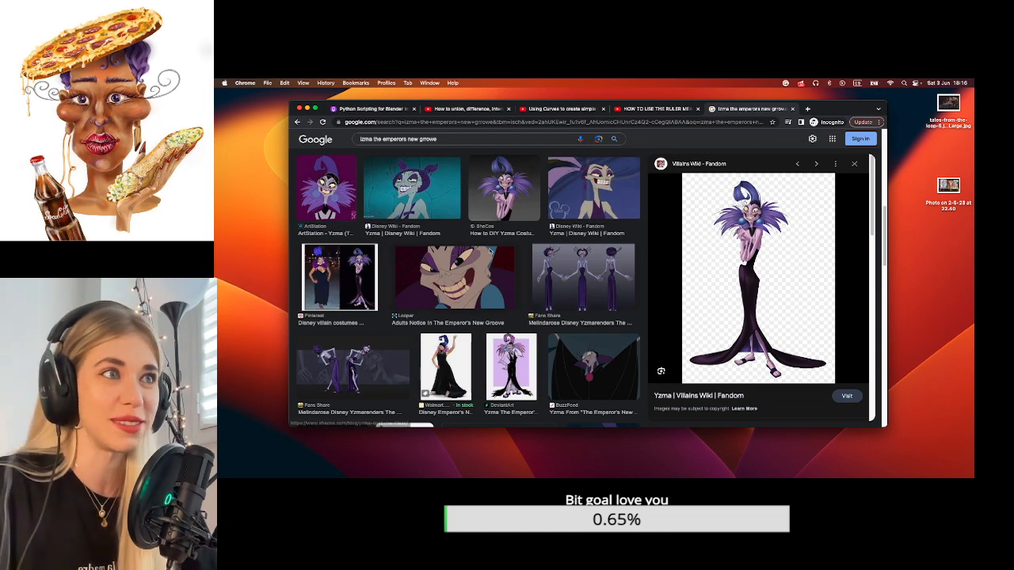
{"action": "scroll", "coordinate": [442, 279], "scroll_direction": "down", "scroll_amount": 10}
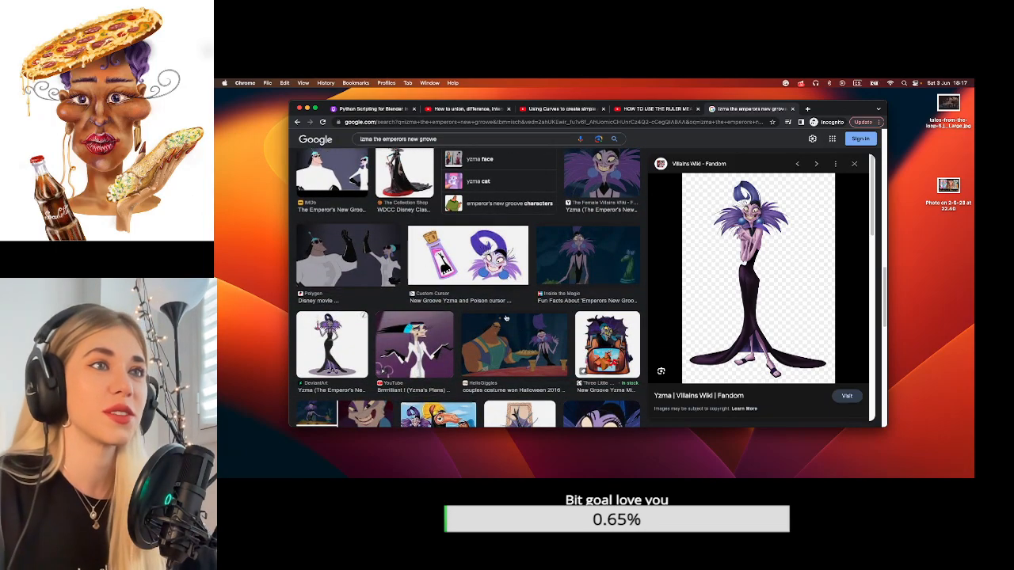
{"action": "key", "text": "ctrl+Left"}
{"action": "key", "text": "ctrl+Right"}
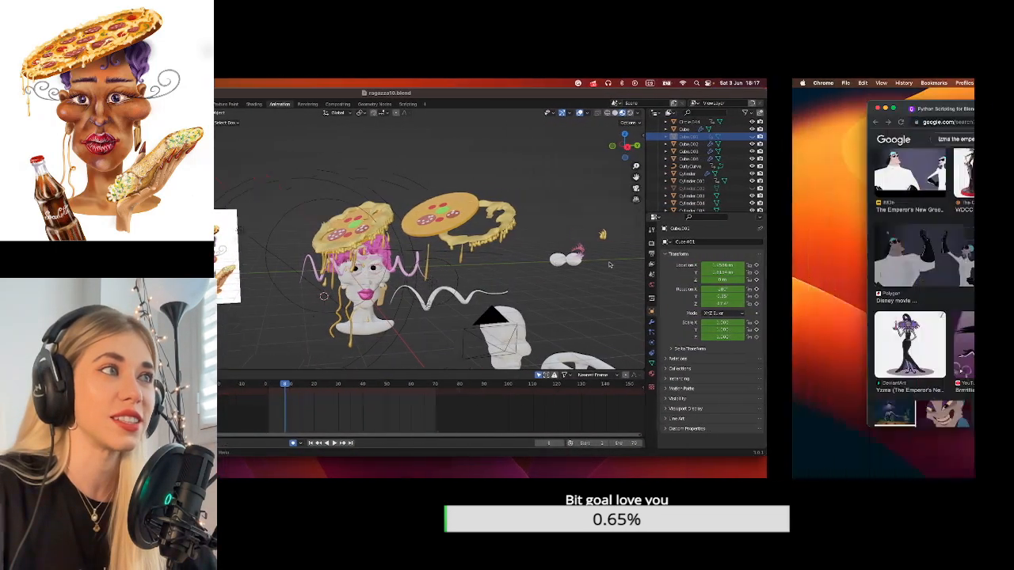
{"action": "scroll", "coordinate": [689, 271], "scroll_direction": "down", "scroll_amount": 2}
{"action": "scroll", "coordinate": [689, 272], "scroll_direction": "up", "scroll_amount": 2}
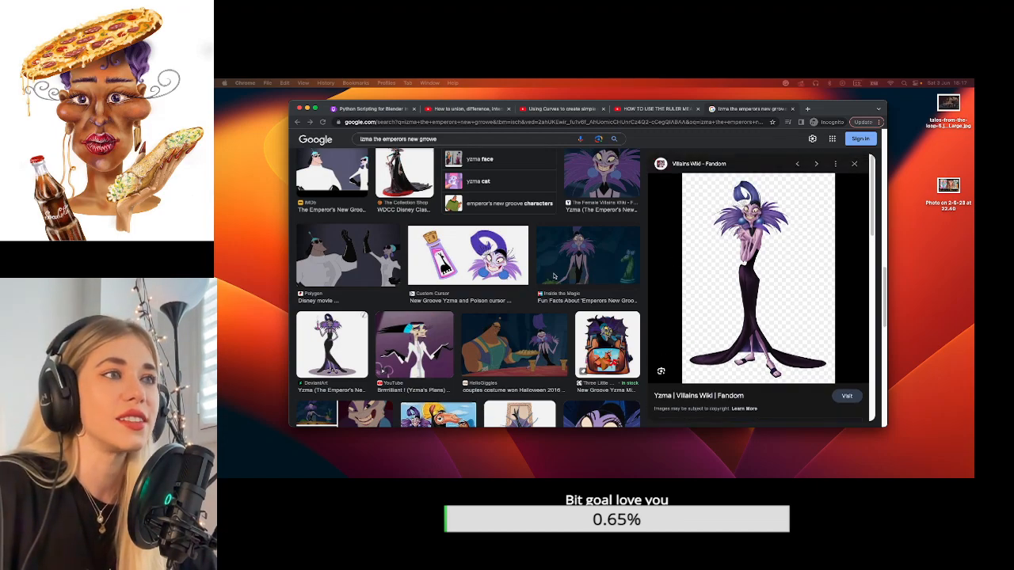
{"action": "scroll", "coordinate": [553, 275], "scroll_direction": "down", "scroll_amount": 5}
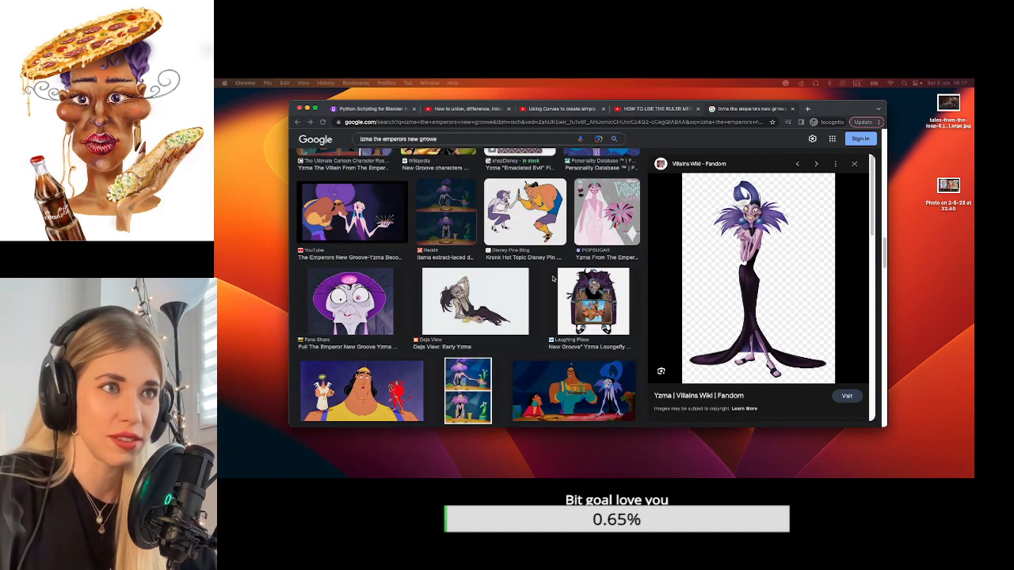
Switch to Blender and examine the pizza hat, the loose pizza and the separate cheese ring from several angles.
{"action": "key", "text": "ctrl+Left"}
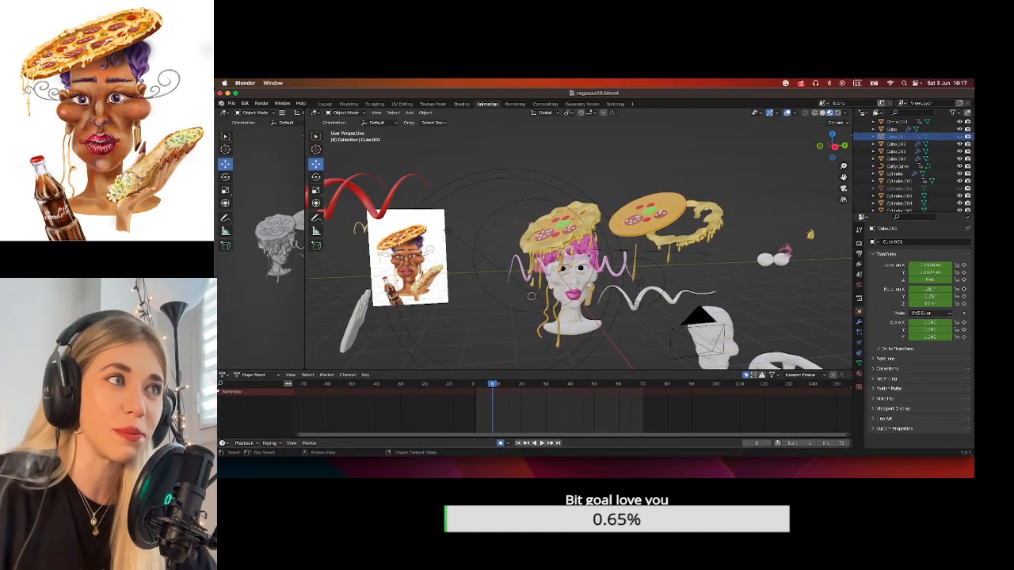
{"action": "scroll", "coordinate": [588, 255], "scroll_direction": "up", "scroll_amount": 6}
{"action": "middle_click_drag", "start_coordinate": [638, 266], "coordinate": [634, 247]}
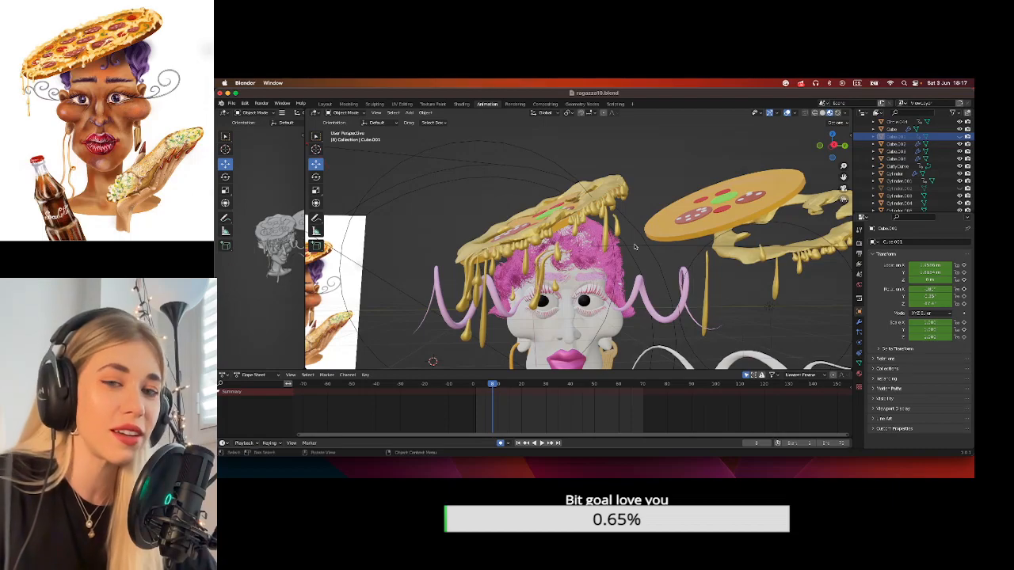
{"action": "left_click_drag", "start_coordinate": [843, 178], "coordinate": [821, 143]}
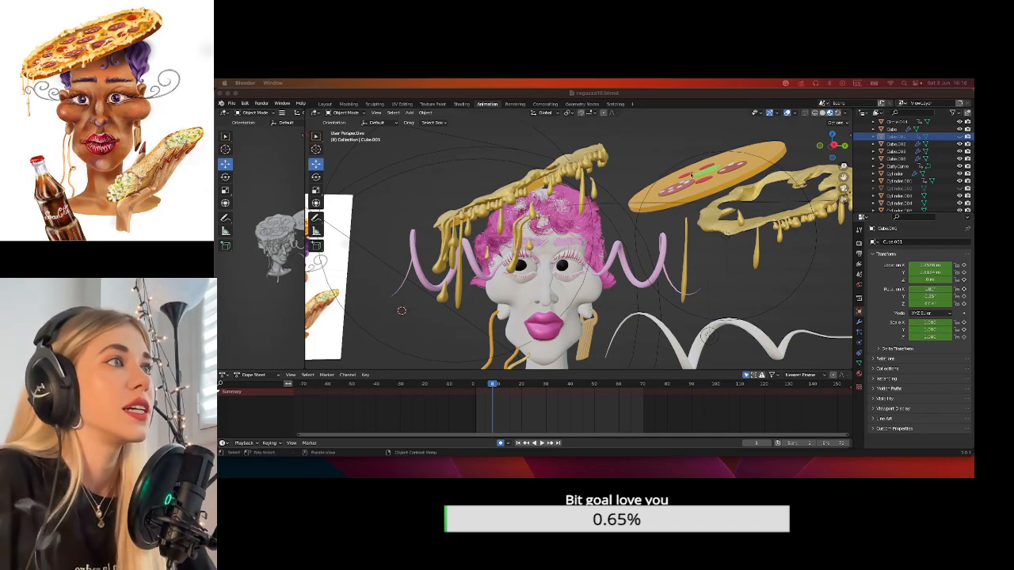
{"action": "middle_click_drag", "start_coordinate": [687, 168], "coordinate": [692, 204]}
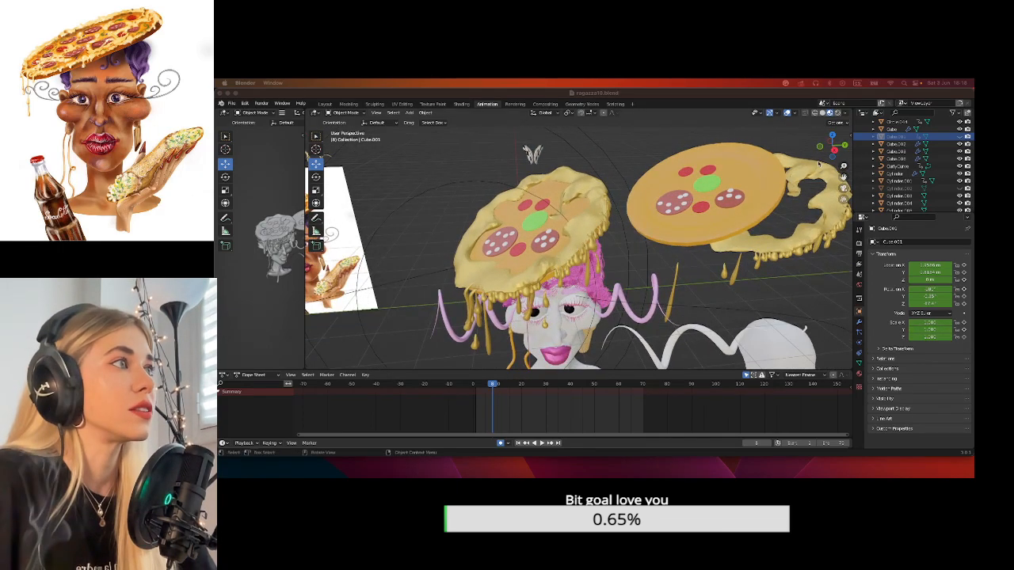
{"action": "left_click_drag", "start_coordinate": [766, 186], "coordinate": [765, 184]}
{"action": "left_click_drag", "start_coordinate": [844, 177], "coordinate": [785, 175]}
{"action": "left_click", "coordinate": [784, 292]}
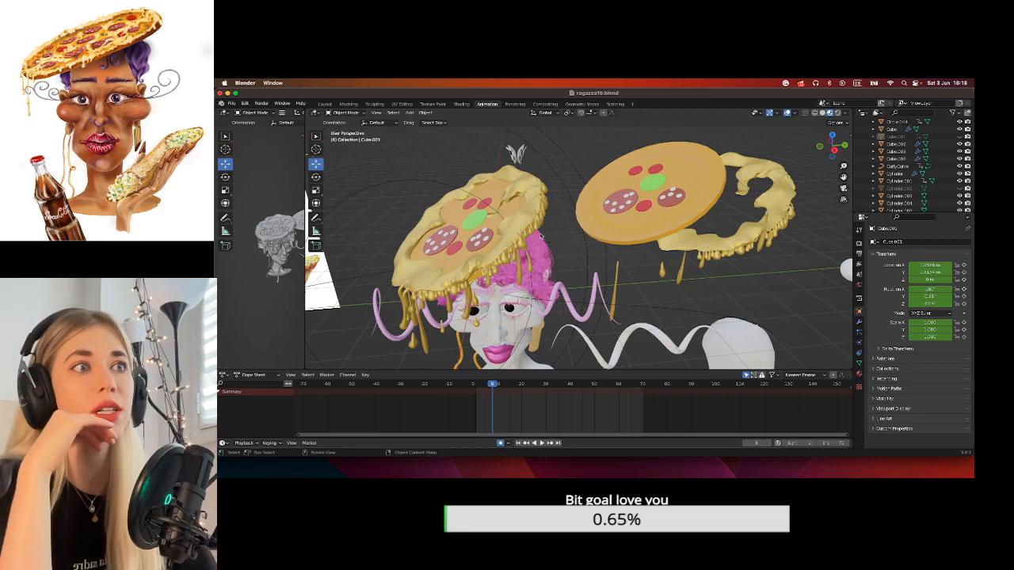
{"action": "middle_click_drag", "start_coordinate": [621, 212], "coordinate": [497, 265]}
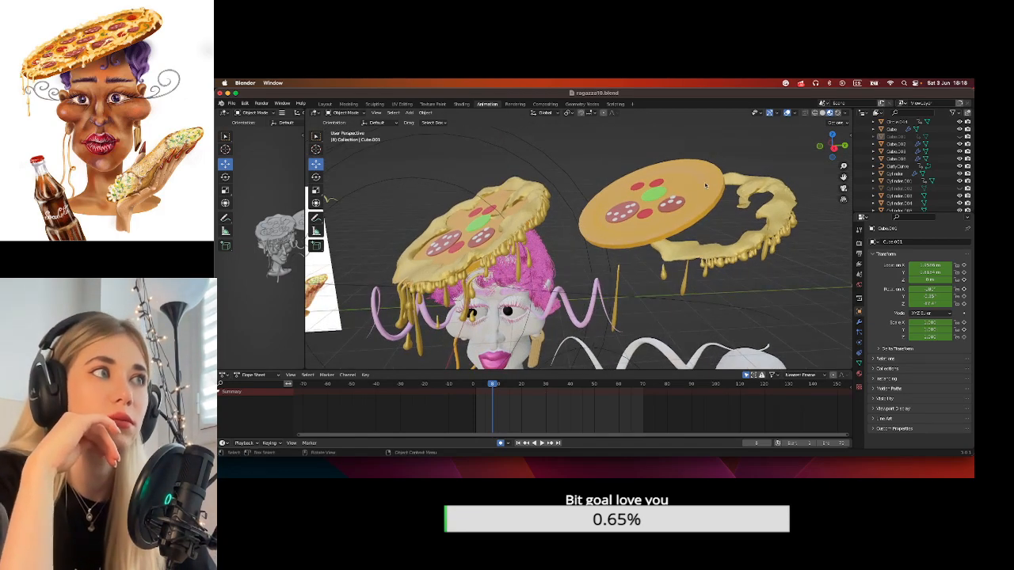
{"action": "left_click", "coordinate": [659, 195]}
{"action": "middle_click_drag", "start_coordinate": [810, 249], "coordinate": [772, 248]}
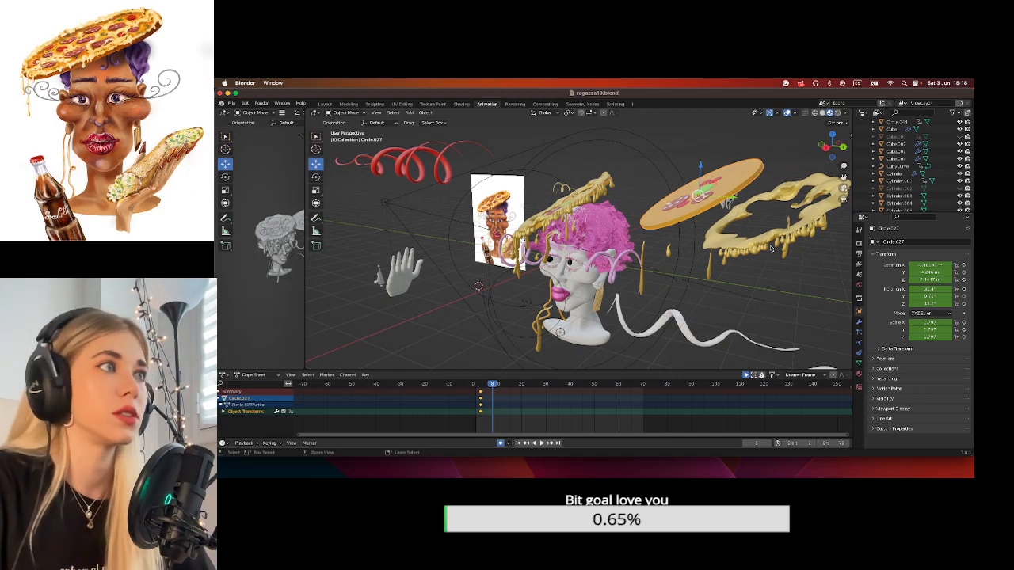
{"action": "left_click", "coordinate": [727, 205], "text": "shift"}
{"action": "key", "text": "alt+a"}
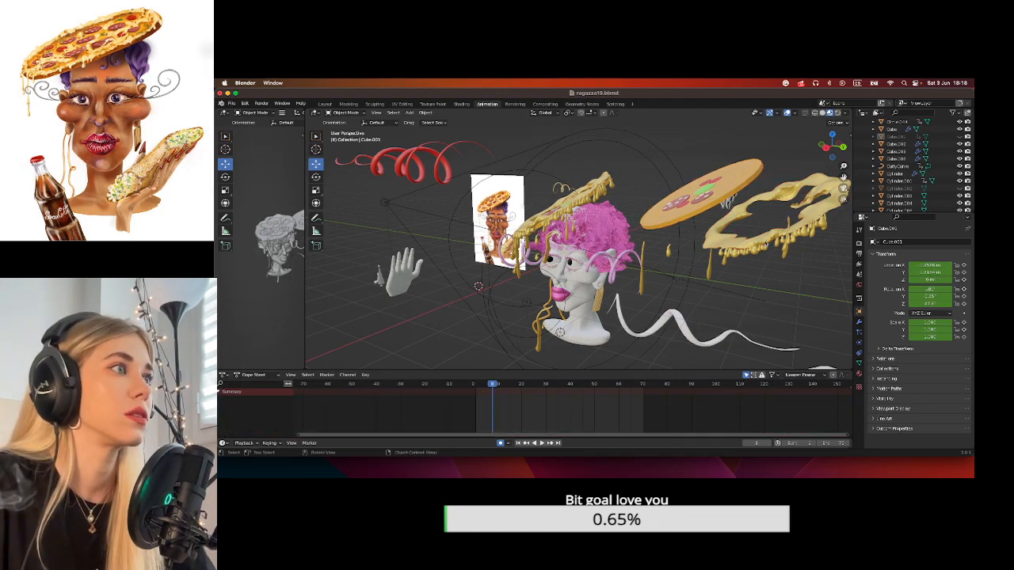
Undo the recent scene edits step by step to get back to the melted cheese placed on the loose pizza.
{"action": "key", "text": "super+z"}
{"action": "key", "text": "super+z"}
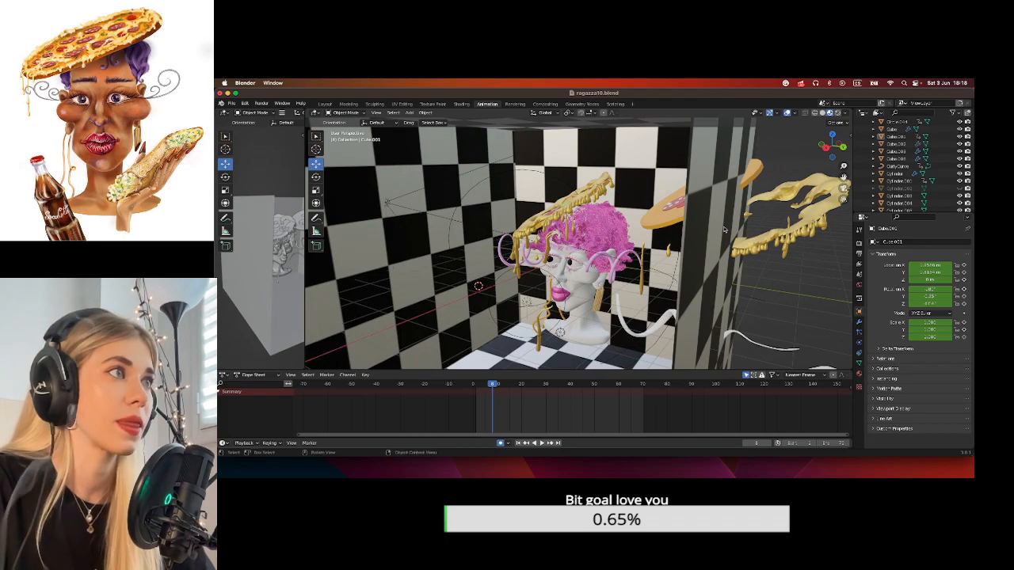
{"action": "key", "text": "super+shift+z"}
{"action": "key", "text": "super+z"}
{"action": "key", "text": "super+z"}
{"action": "key", "text": "super+z"}
{"action": "key", "text": "super+z"}
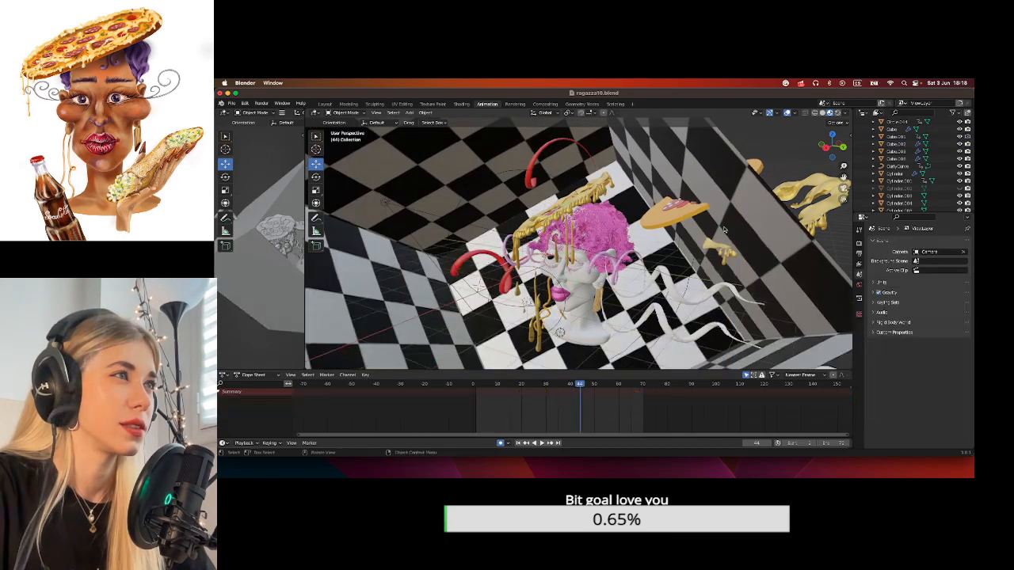
Select the loose pizza with its cheese and toppings and move it away from the separate cheese ring, closer to the head.
{"action": "middle_click_drag", "start_coordinate": [724, 230], "coordinate": [754, 241]}
{"action": "left_click_drag", "start_coordinate": [725, 196], "coordinate": [734, 196]}
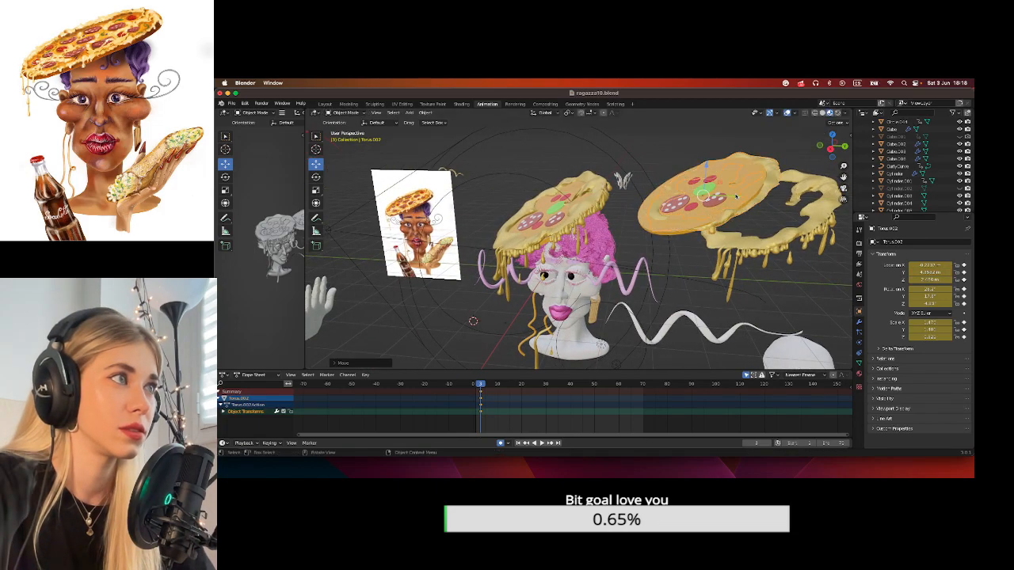
{"action": "left_click", "coordinate": [735, 196]}
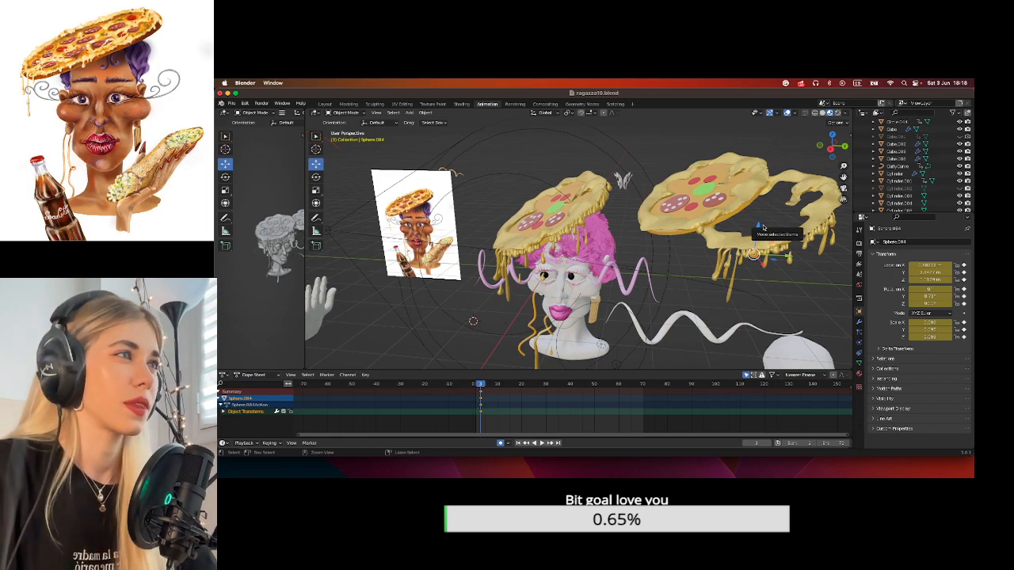
{"action": "left_click", "coordinate": [764, 228]}
{"action": "middle_click_drag", "start_coordinate": [731, 215], "coordinate": [770, 300]}
{"action": "left_click_drag", "start_coordinate": [689, 210], "coordinate": [582, 81]}
{"action": "middle_click_drag", "start_coordinate": [662, 305], "coordinate": [623, 201]}
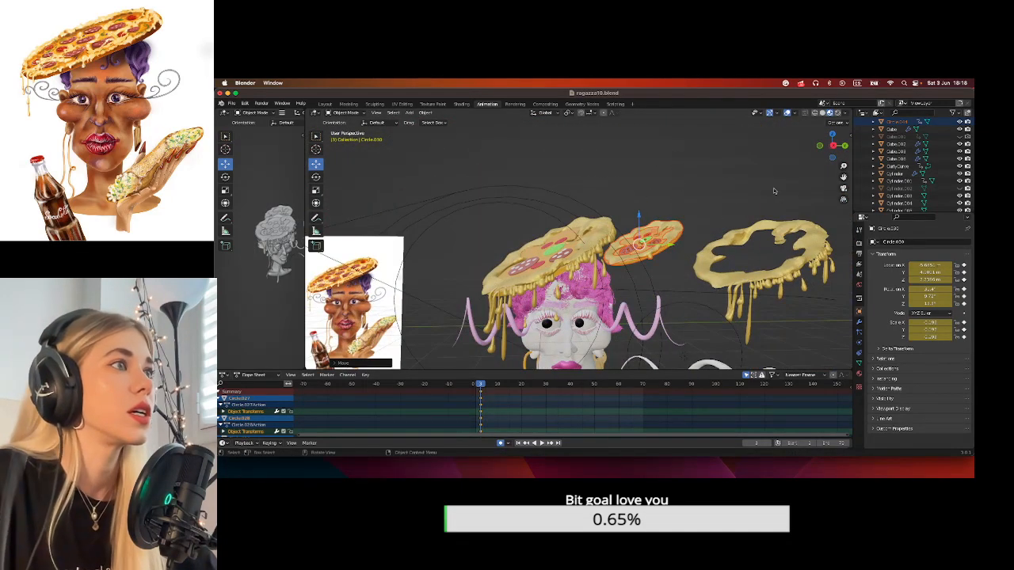
Examine the relocated pizza, its toppings and the cheese drips on the separate ring up close from several sides.
{"action": "scroll", "coordinate": [770, 198], "scroll_direction": "up", "scroll_amount": 8}
{"action": "left_click", "coordinate": [697, 285], "text": "shift"}
{"action": "mouse_move", "coordinate": [691, 271]}
{"action": "middle_mouse_down"}
{"action": "mouse_move", "coordinate": [670, 238]}
{"action": "mouse_move", "coordinate": [683, 247]}
{"action": "mouse_move", "coordinate": [679, 259]}
{"action": "middle_mouse_up"}
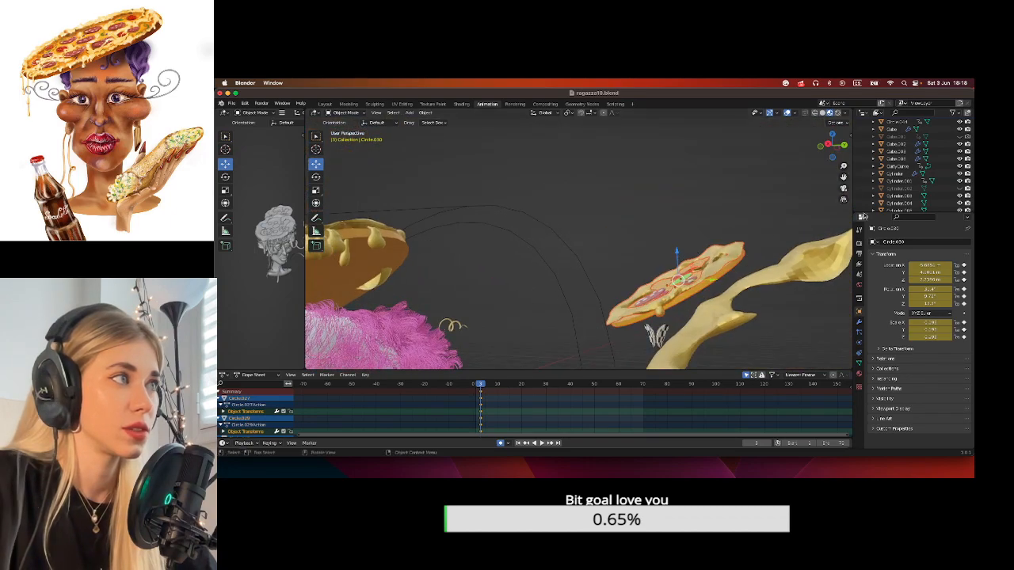
{"action": "left_click_drag", "start_coordinate": [843, 177], "coordinate": [830, 143]}
{"action": "middle_click_drag", "start_coordinate": [640, 303], "coordinate": [689, 264]}
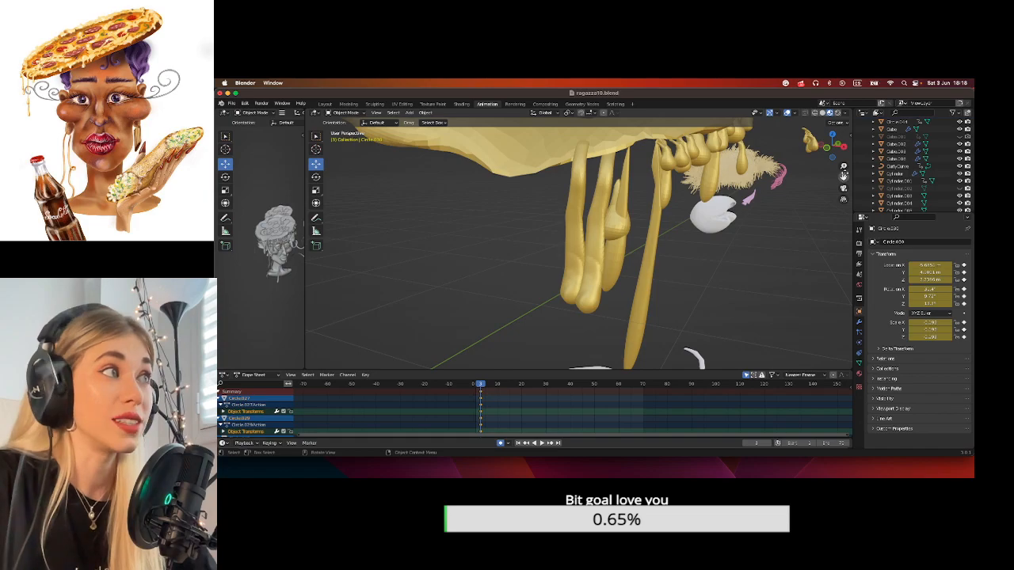
{"action": "left_click_drag", "start_coordinate": [843, 166], "coordinate": [841, 230]}
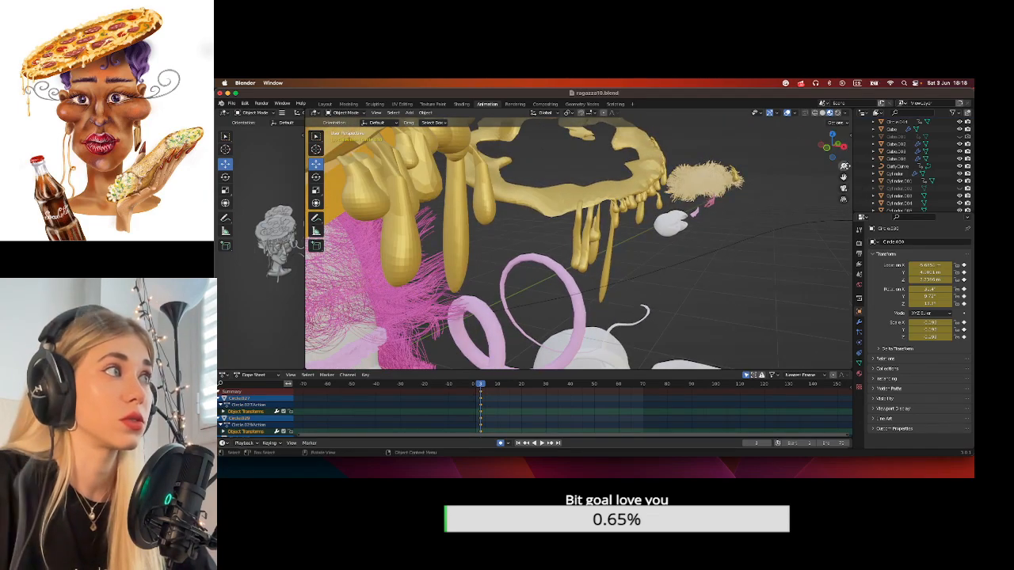
{"action": "left_click_drag", "start_coordinate": [842, 176], "coordinate": [982, 226]}
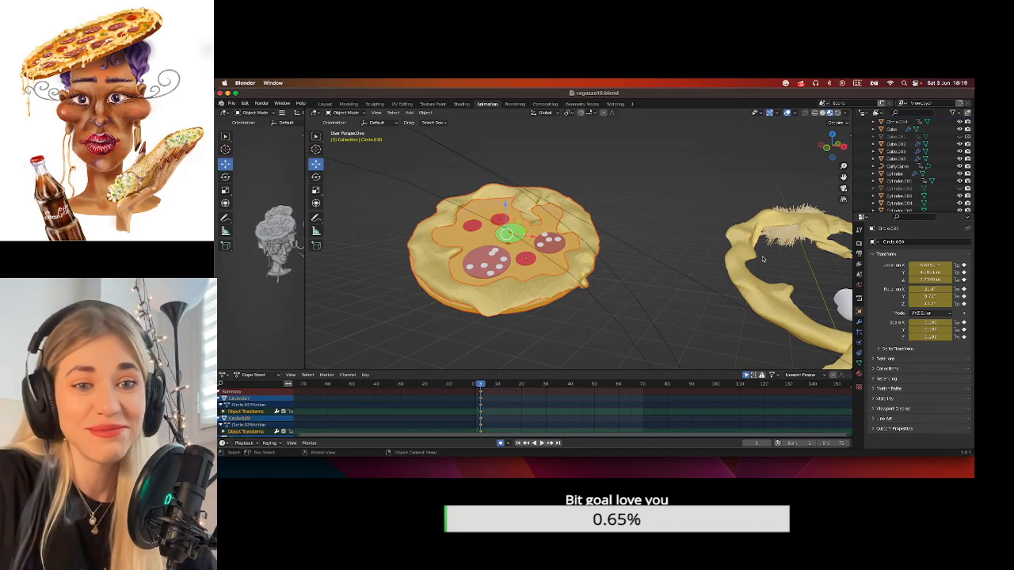
{"action": "left_click", "coordinate": [625, 200]}
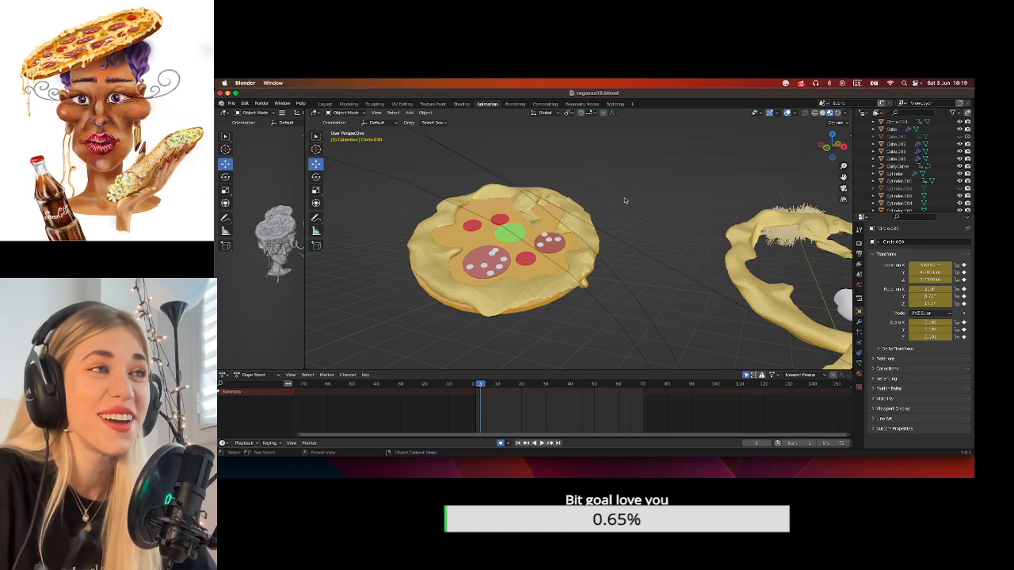
{"action": "middle_click_drag", "start_coordinate": [625, 199], "coordinate": [601, 200]}
{"action": "left_click_drag", "start_coordinate": [489, 138], "coordinate": [721, 296]}
{"action": "left_click", "coordinate": [725, 228]}
{"action": "middle_click_drag", "start_coordinate": [727, 175], "coordinate": [708, 184]}
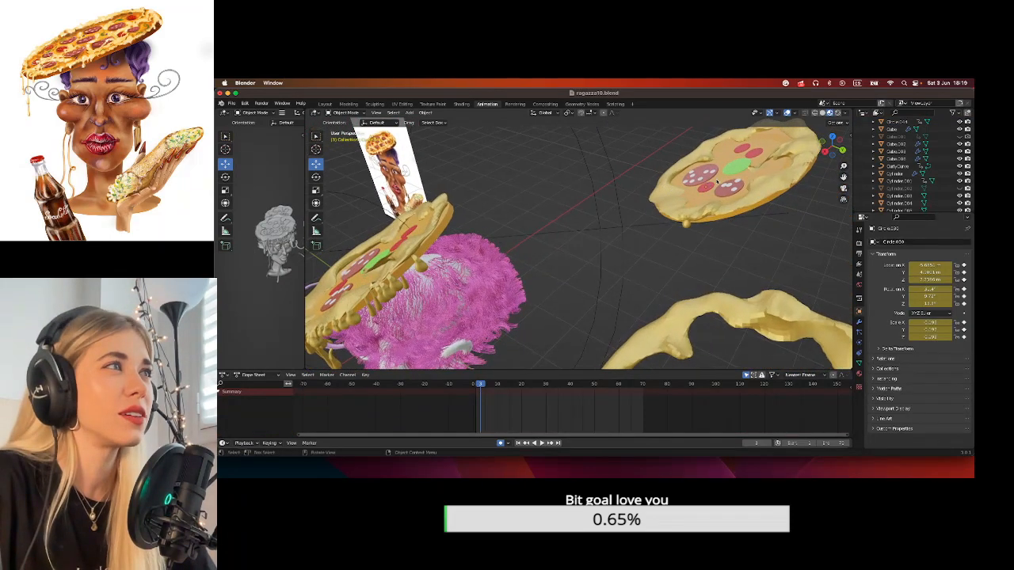
{"action": "left_click_drag", "start_coordinate": [843, 177], "coordinate": [795, 281]}
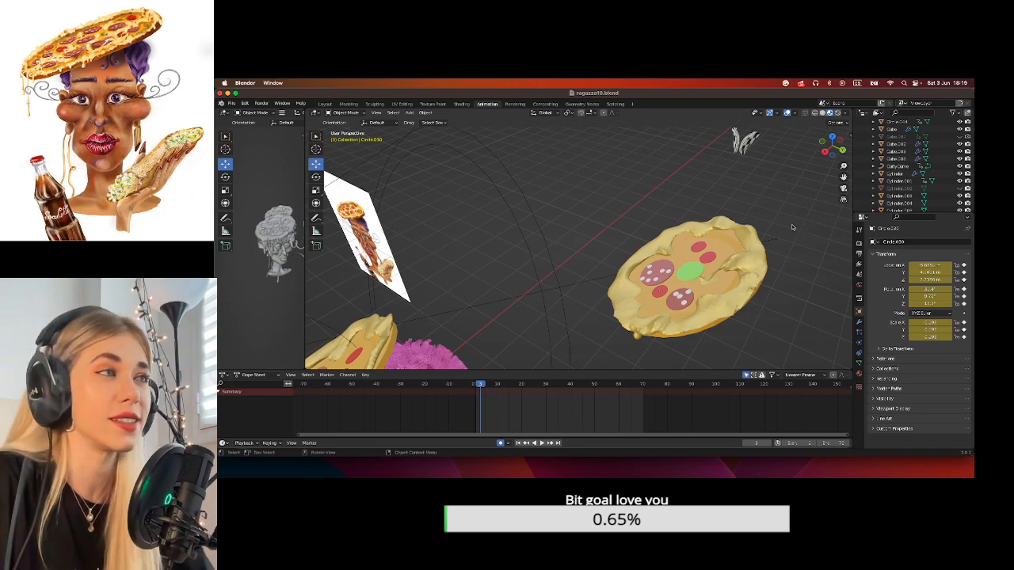
Select all parts of the loose pizza with the cheese as the active object and join them into one object.
{"action": "left_click_drag", "start_coordinate": [811, 214], "coordinate": [590, 355]}
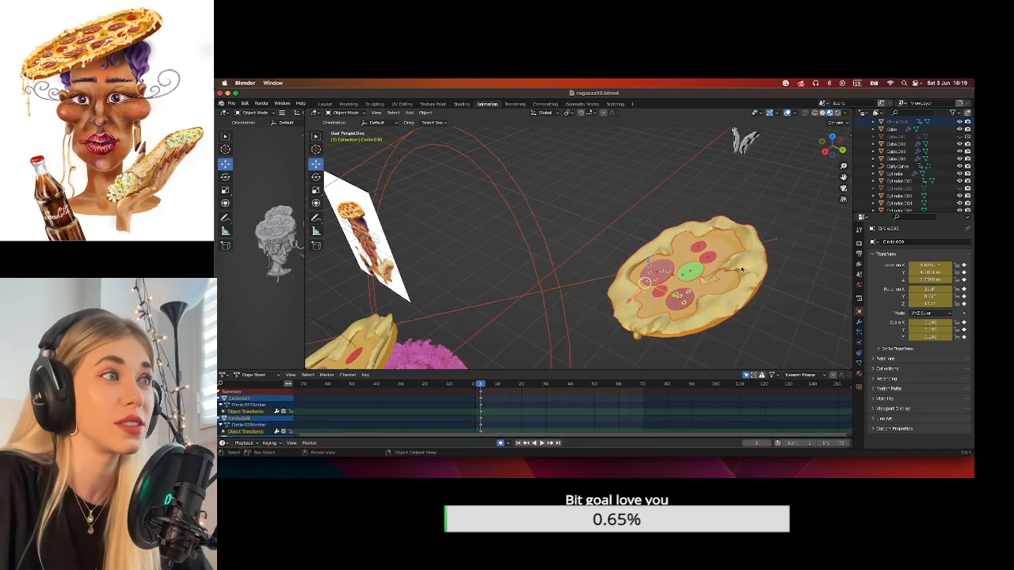
{"action": "middle_click_drag", "start_coordinate": [776, 267], "coordinate": [825, 242]}
{"action": "scroll", "coordinate": [825, 241], "scroll_direction": "down", "scroll_amount": 3}
{"action": "middle_click_drag", "start_coordinate": [697, 268], "coordinate": [752, 244]}
{"action": "left_click_drag", "start_coordinate": [805, 237], "coordinate": [575, 314]}
{"action": "middle_click_drag", "start_coordinate": [705, 258], "coordinate": [609, 294]}
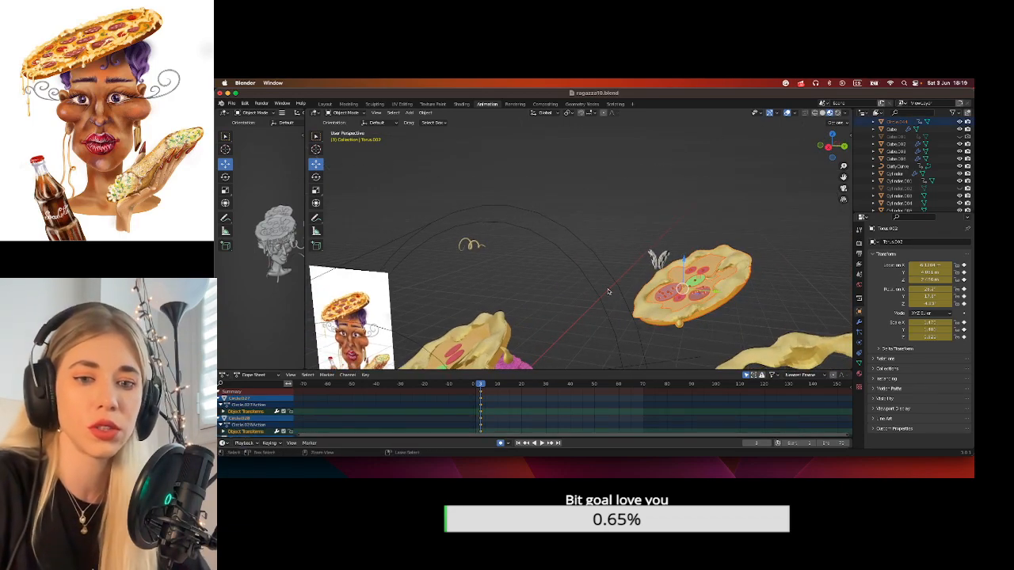
{"action": "left_click", "coordinate": [697, 286]}
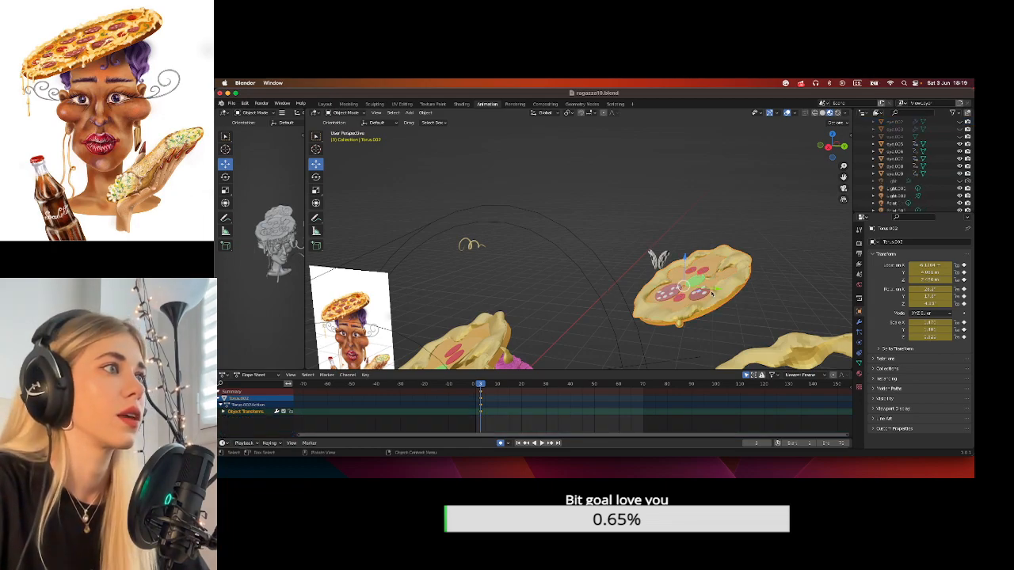
Move the joined pizza along the Y axis, further toward the character's head.
{"action": "key", "text": "g"}
{"action": "key", "text": "y"}
{"action": "left_click_drag", "start_coordinate": [670, 268], "coordinate": [641, 265]}
Find the joined pizza in the scene's object list and check its nested animation data.
{"action": "scroll", "coordinate": [959, 154], "scroll_direction": "down", "scroll_amount": 6}
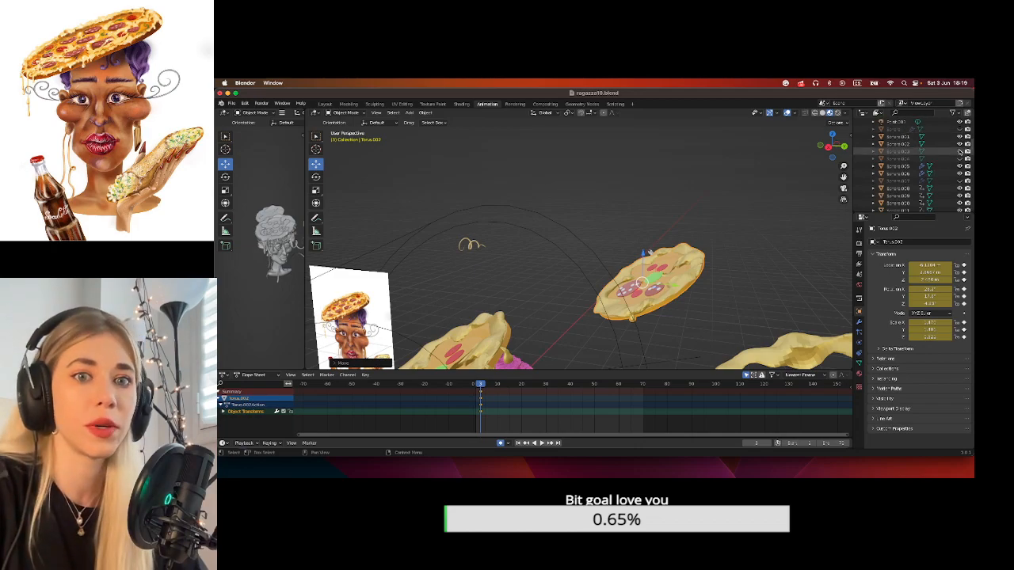
{"action": "scroll", "coordinate": [960, 151], "scroll_direction": "down", "scroll_amount": 8}
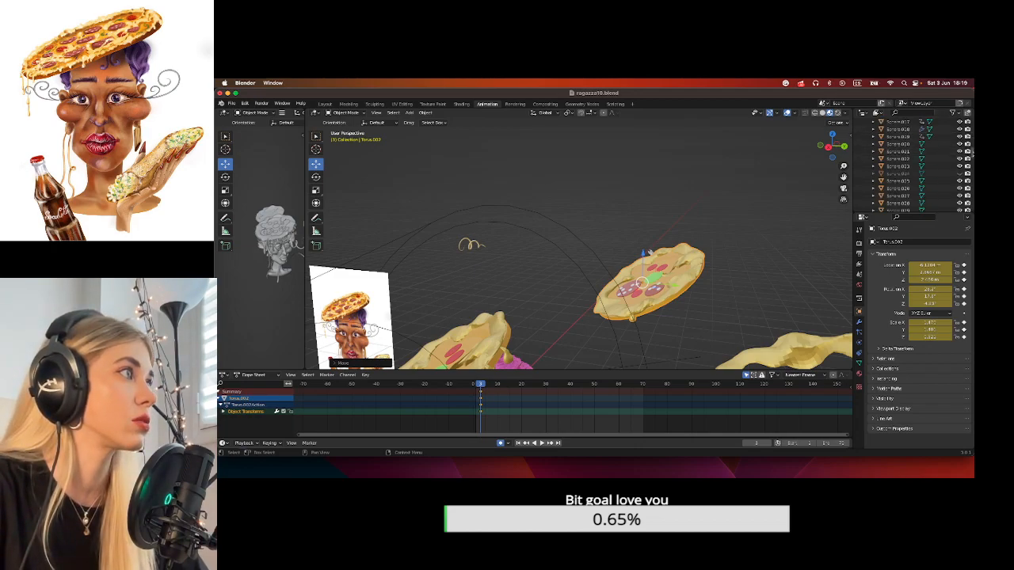
{"action": "scroll", "coordinate": [967, 175], "scroll_direction": "down", "scroll_amount": 10}
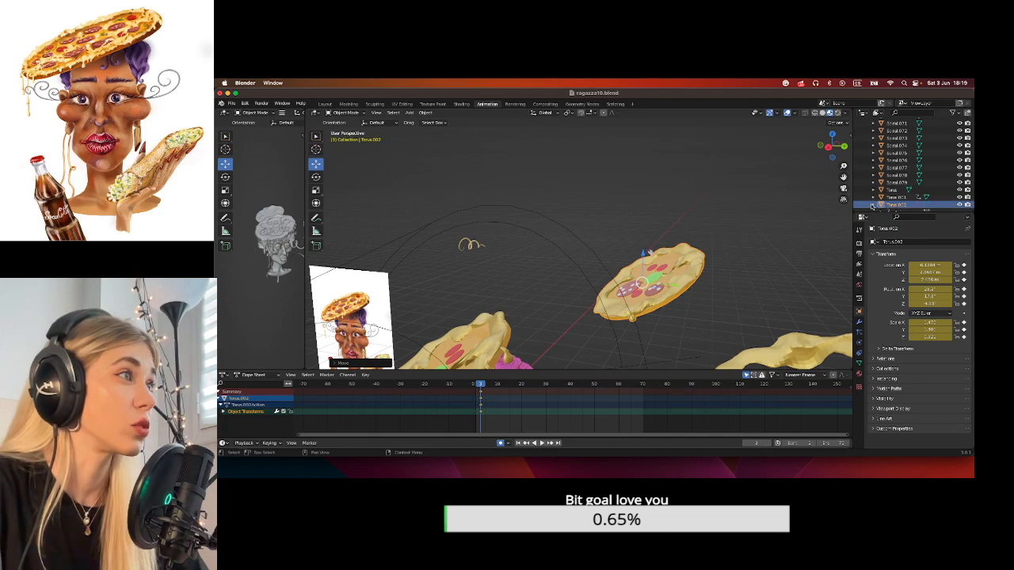
{"action": "left_click", "coordinate": [872, 205]}
{"action": "left_click", "coordinate": [882, 198]}
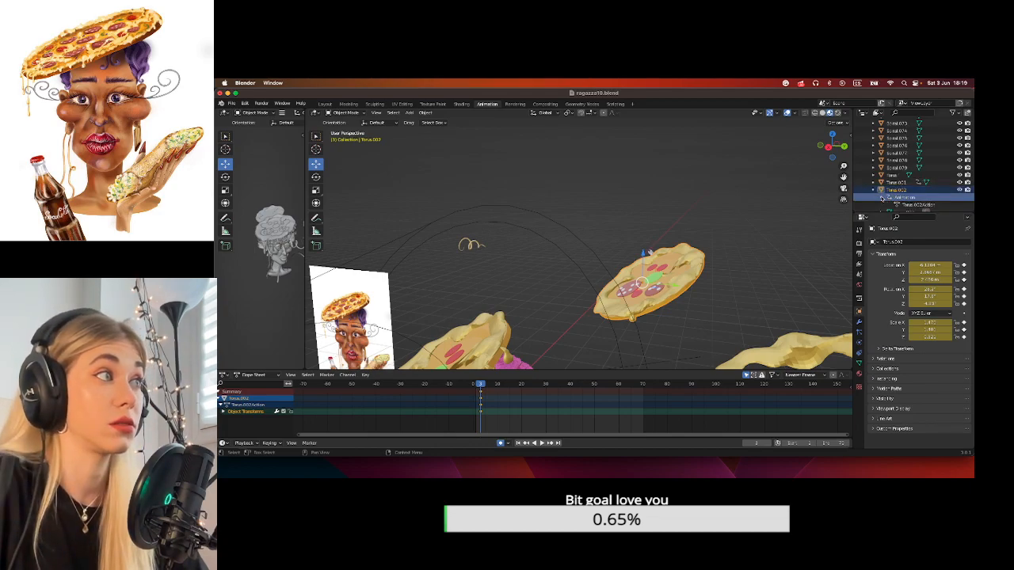
{"action": "left_click", "coordinate": [881, 198]}
{"action": "left_click", "coordinate": [873, 190]}
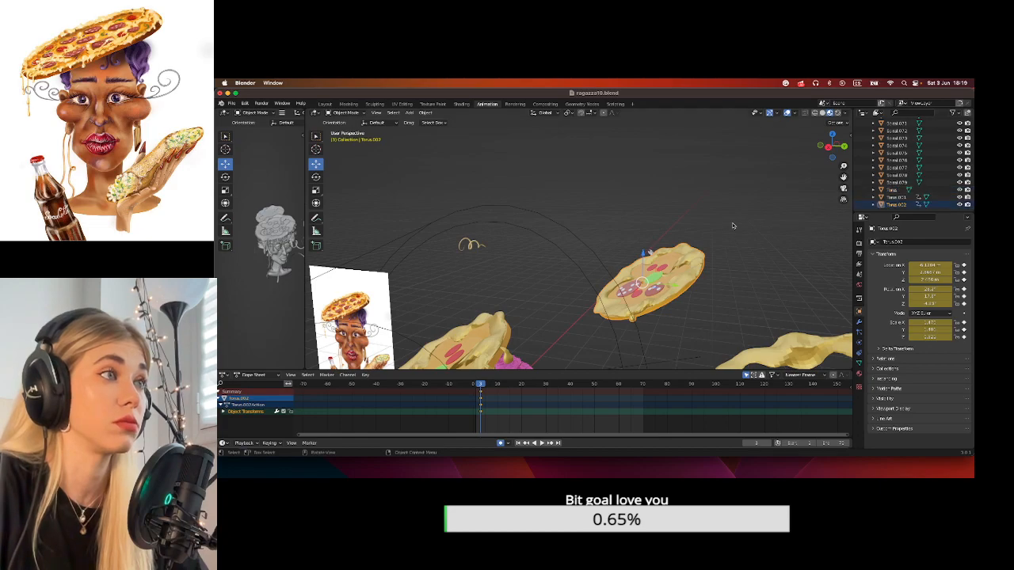
Play back the animation with the whole character in view and stop it to check the joined pizza.
{"action": "scroll", "coordinate": [733, 226], "scroll_direction": "down", "scroll_amount": 5}
{"action": "scroll", "coordinate": [697, 228], "scroll_direction": "up", "scroll_amount": 6}
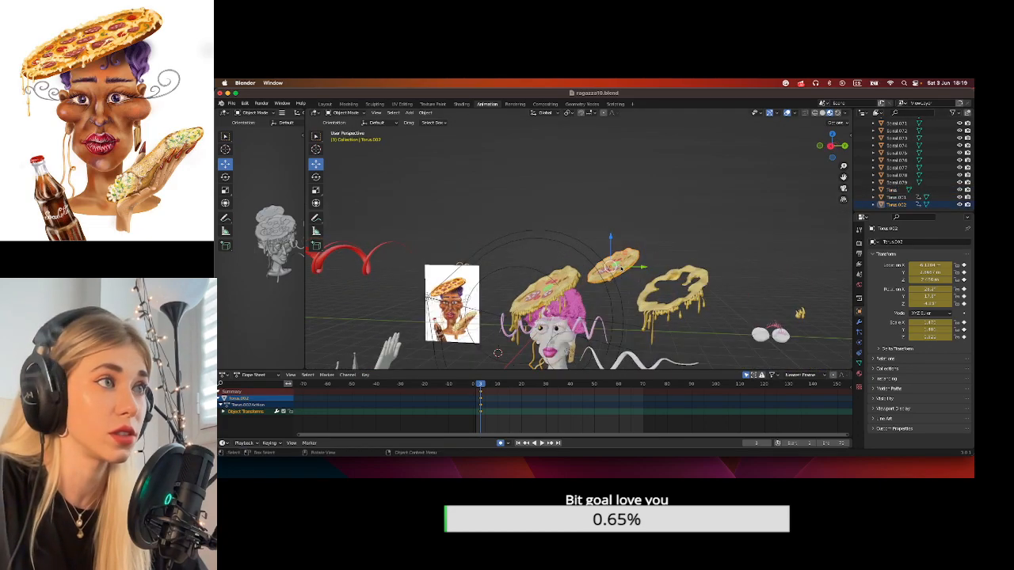
{"action": "middle_click_drag", "start_coordinate": [697, 228], "coordinate": [710, 212]}
{"action": "left_click", "coordinate": [539, 443]}
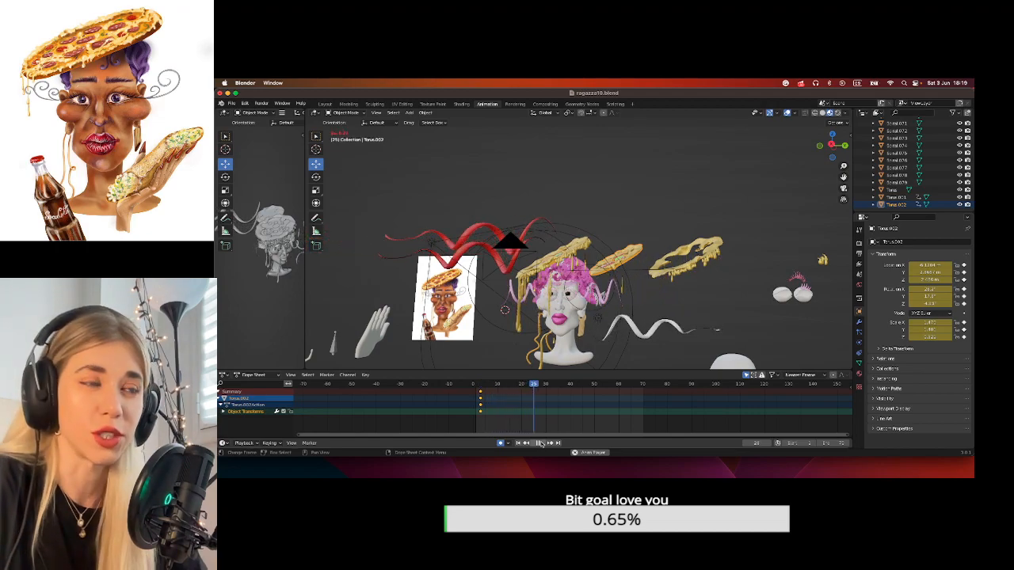
{"action": "left_click", "coordinate": [541, 443]}
{"action": "middle_click_drag", "start_coordinate": [617, 231], "coordinate": [618, 267]}
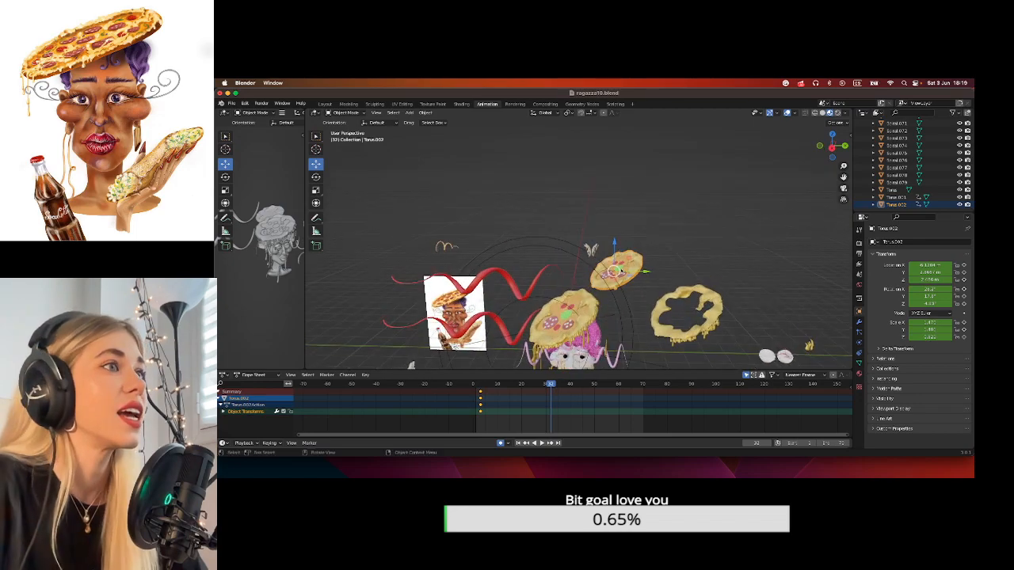
Put the joined loose pizza into Edit Mode and activate the Loop Cut tool.
{"action": "scroll", "coordinate": [620, 272], "scroll_direction": "up", "scroll_amount": 5}
{"action": "left_click_drag", "start_coordinate": [842, 181], "coordinate": [791, 115]}
{"action": "middle_click_drag", "start_coordinate": [722, 258], "coordinate": [247, 124]}
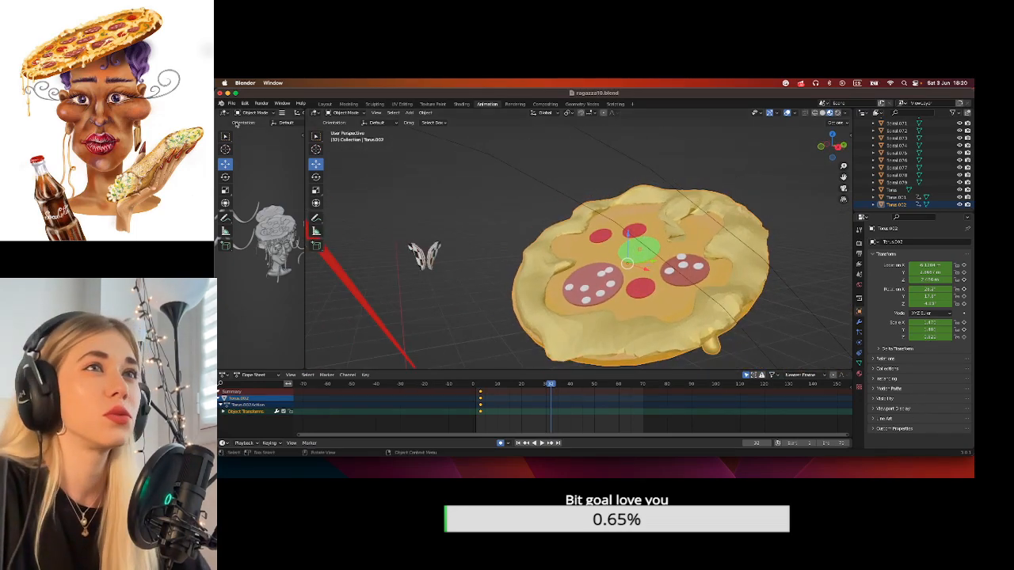
{"action": "left_click", "coordinate": [340, 113]}
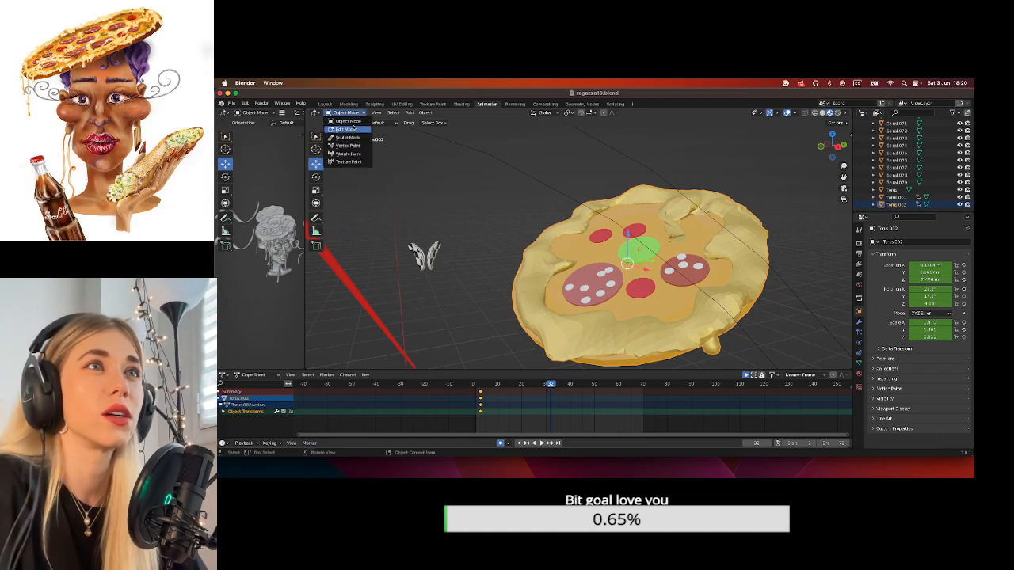
{"action": "left_click", "coordinate": [349, 127]}
{"action": "scroll", "coordinate": [316, 237], "scroll_direction": "down", "scroll_amount": 2}
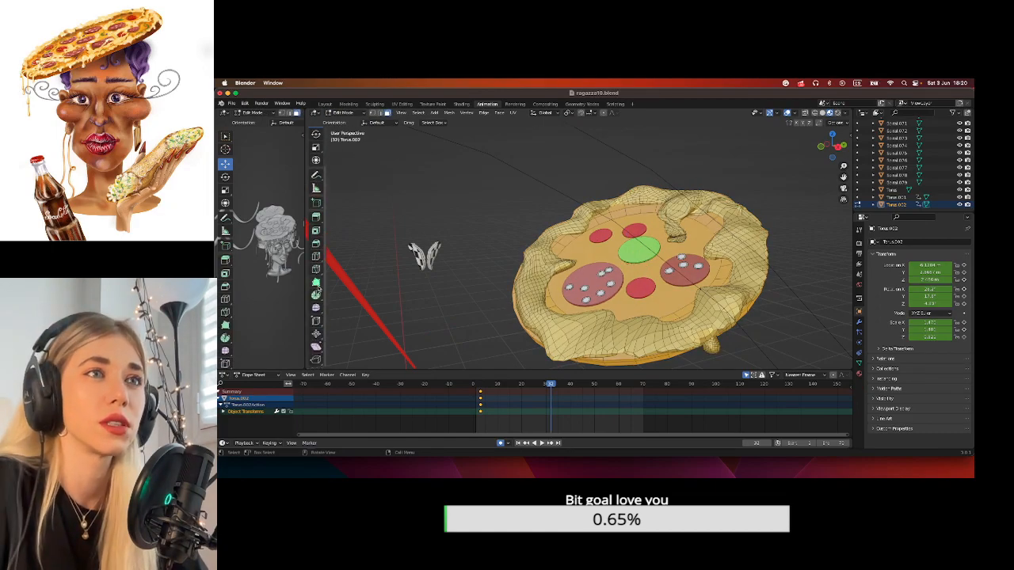
{"action": "left_click", "coordinate": [316, 255]}
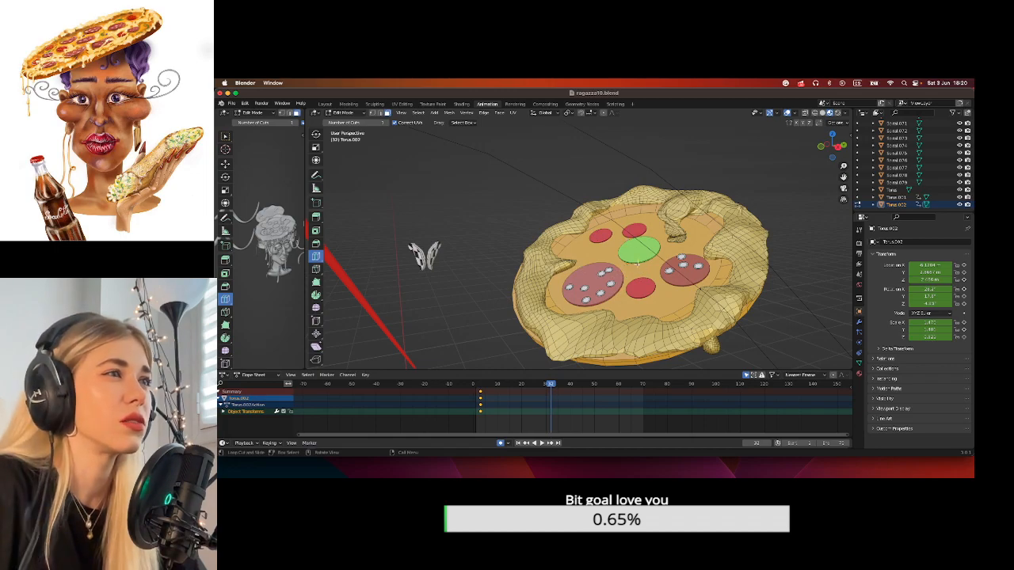
Switch the viewport to rendered shading and unhide the checkered room around the character.
{"action": "scroll", "coordinate": [673, 225], "scroll_direction": "down", "scroll_amount": 3}
{"action": "middle_click_drag", "start_coordinate": [741, 228], "coordinate": [679, 227]}
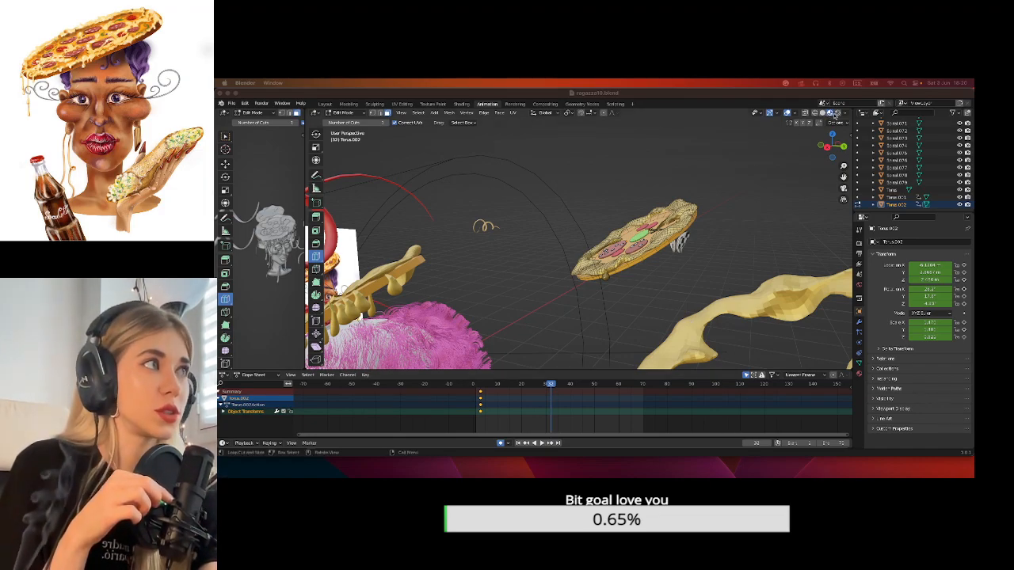
{"action": "left_click", "coordinate": [837, 114]}
{"action": "left_click_drag", "start_coordinate": [844, 177], "coordinate": [930, 99]}
{"action": "left_click_drag", "start_coordinate": [844, 177], "coordinate": [898, 106]}
{"action": "scroll", "coordinate": [894, 192], "scroll_direction": "up", "scroll_amount": 15}
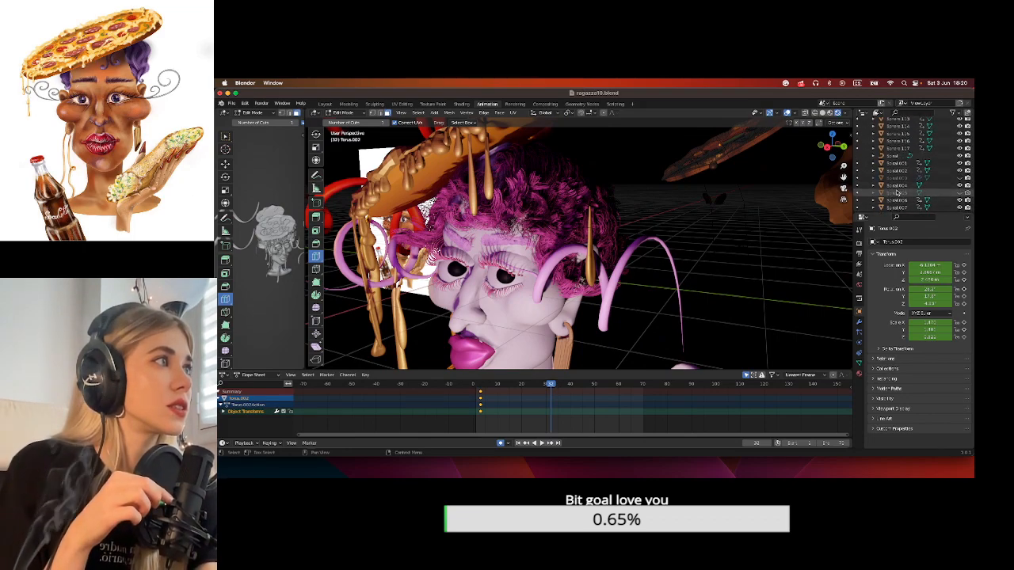
{"action": "scroll", "coordinate": [894, 192], "scroll_direction": "up", "scroll_amount": 20}
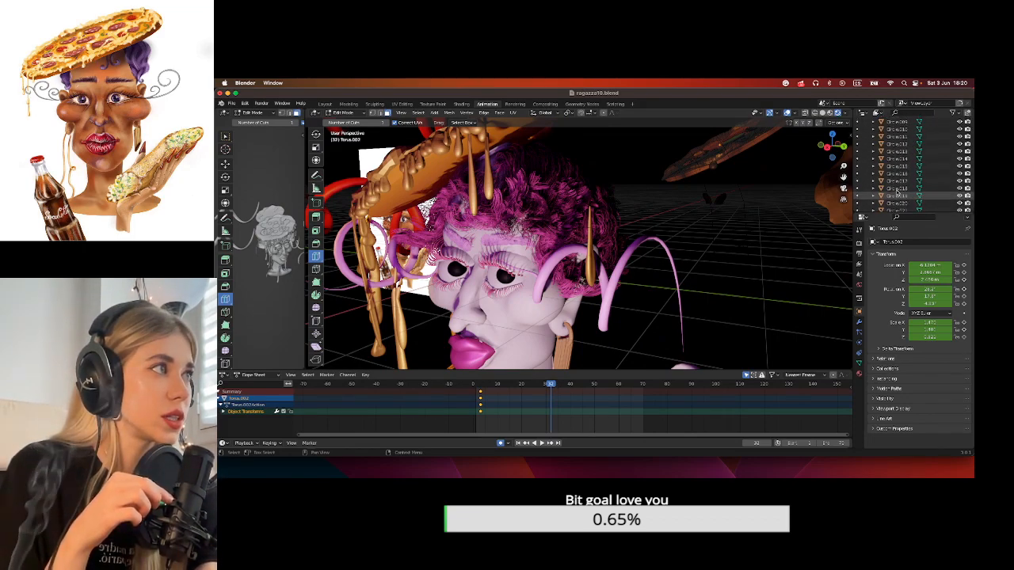
{"action": "scroll", "coordinate": [898, 192], "scroll_direction": "down", "scroll_amount": 5}
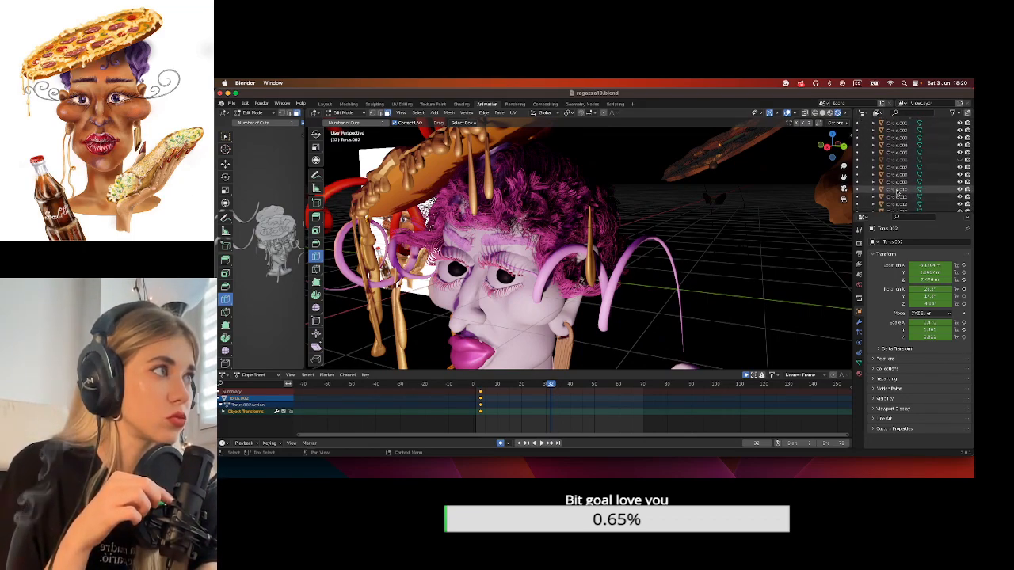
{"action": "scroll", "coordinate": [897, 192], "scroll_direction": "down", "scroll_amount": 1}
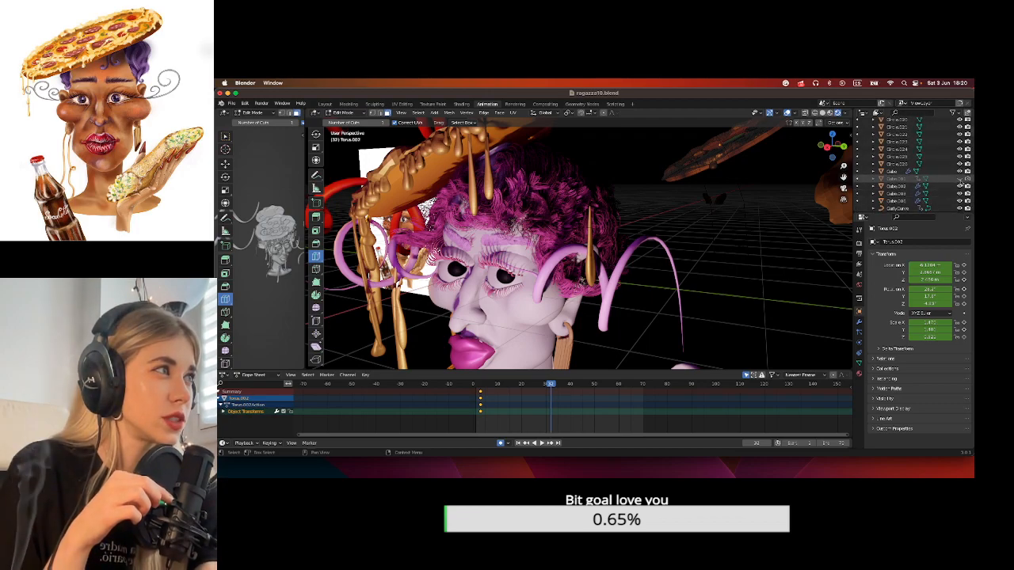
{"action": "left_click", "coordinate": [960, 181]}
{"action": "scroll", "coordinate": [605, 213], "scroll_direction": "down", "scroll_amount": 6}
Play back the rendered animation with the character inside the checkered room and stop it.
{"action": "middle_click_drag", "start_coordinate": [604, 212], "coordinate": [661, 265]}
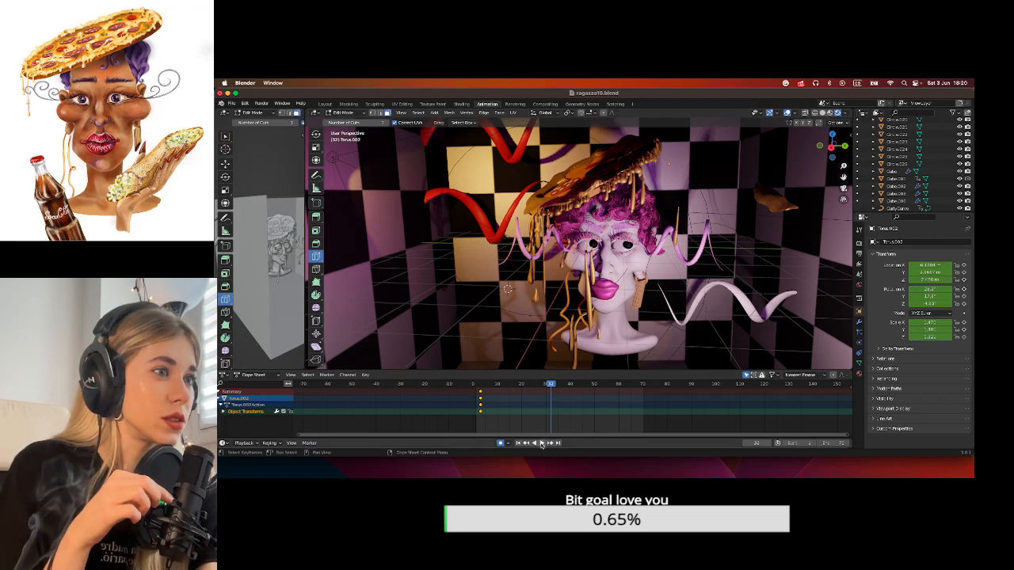
{"action": "left_click", "coordinate": [541, 443]}
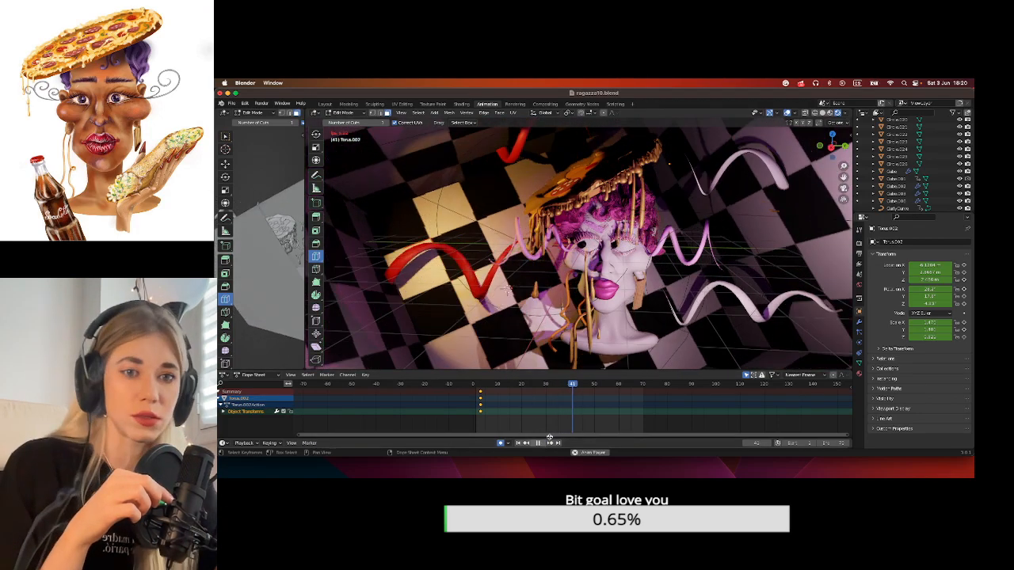
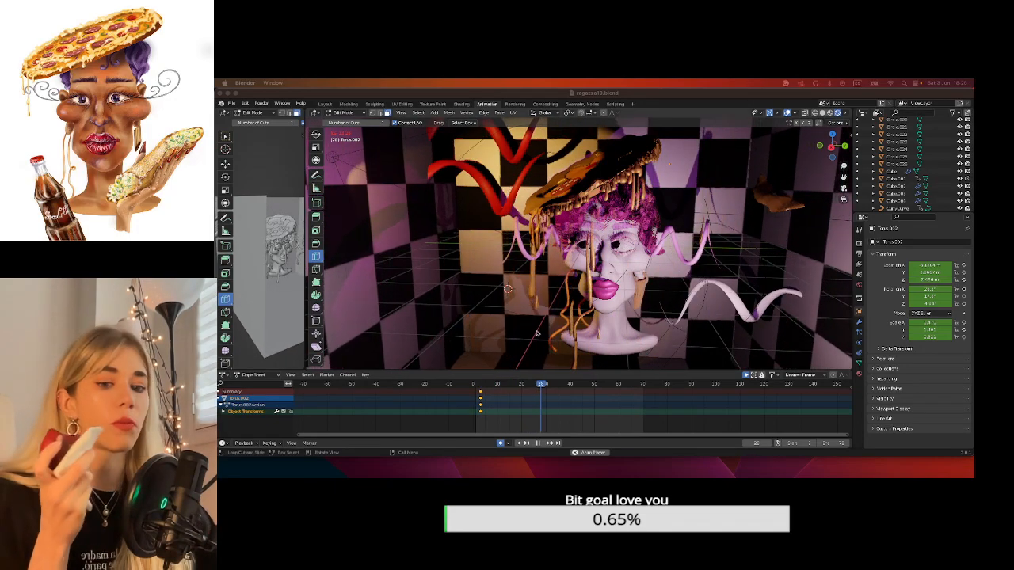
{"action": "left_click", "coordinate": [538, 443]}
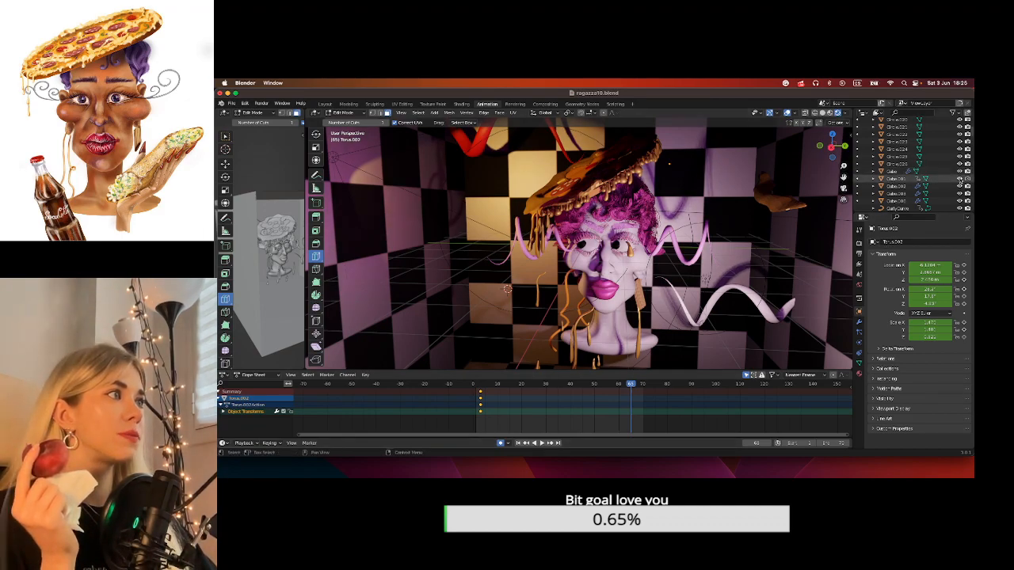
Hide the checkered room and set the viewport to Material Preview shading.
{"action": "left_click", "coordinate": [960, 179]}
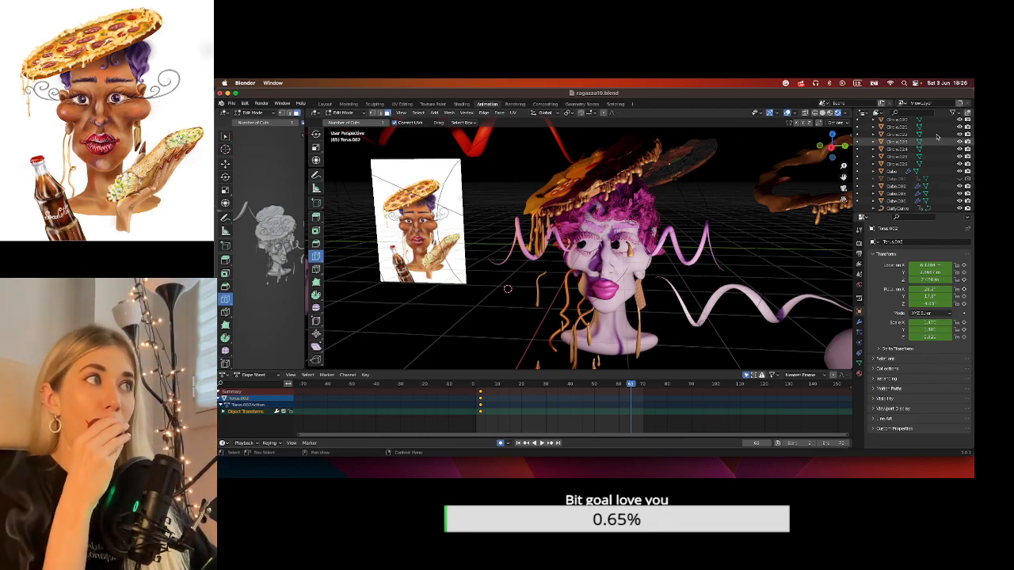
{"action": "left_click", "coordinate": [830, 113]}
{"action": "mouse_move", "coordinate": [841, 172]}
{"action": "left_mouse_down"}
{"action": "mouse_move", "coordinate": [832, 152]}
{"action": "mouse_move", "coordinate": [838, 193]}
{"action": "left_mouse_up"}
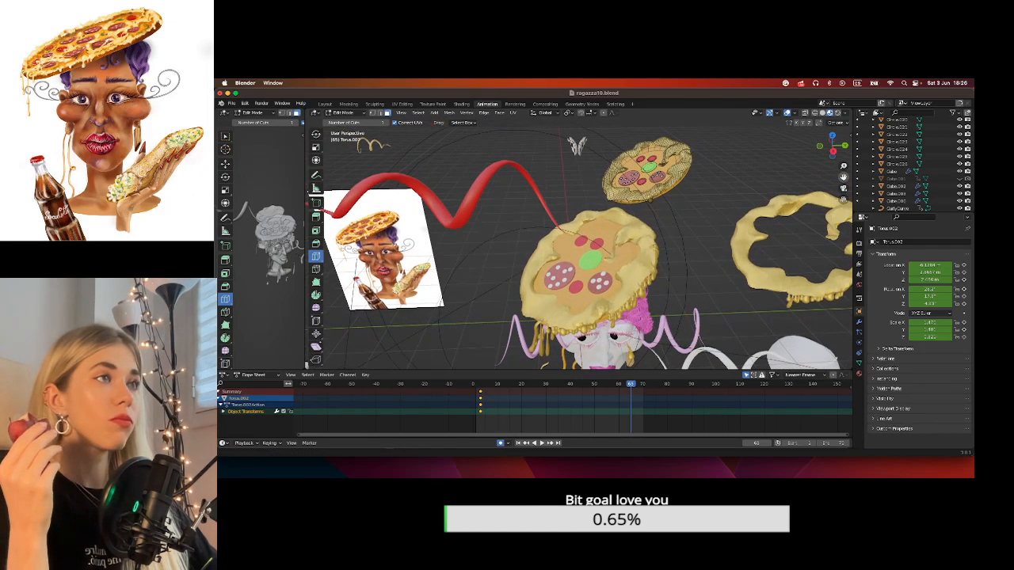
Return the loose pizza to Object Mode and add a cube mesh to the scene.
{"action": "scroll", "coordinate": [679, 190], "scroll_direction": "up", "scroll_amount": 4}
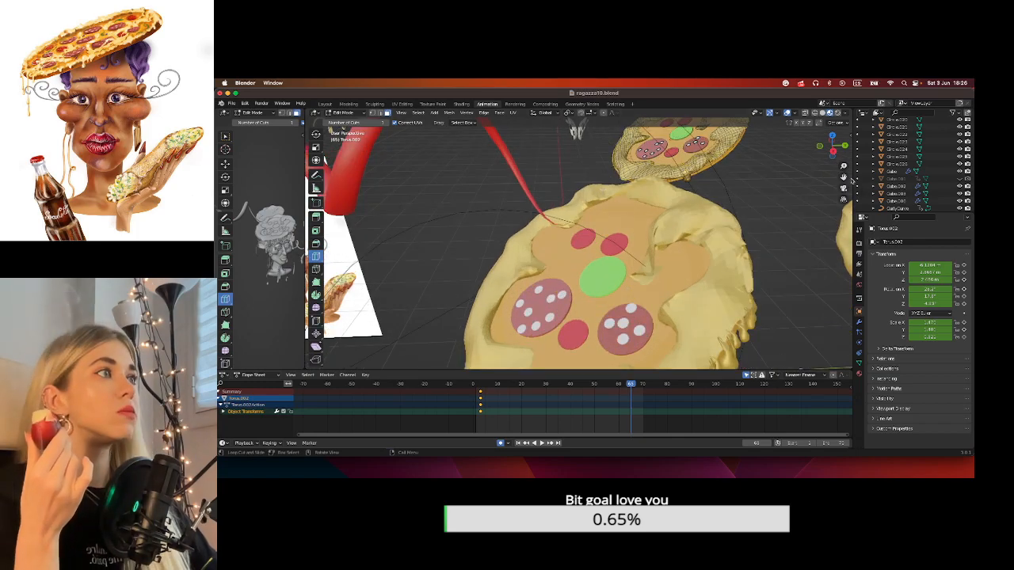
{"action": "left_click_drag", "start_coordinate": [845, 178], "coordinate": [805, 289]}
{"action": "scroll", "coordinate": [697, 270], "scroll_direction": "up", "scroll_amount": 3}
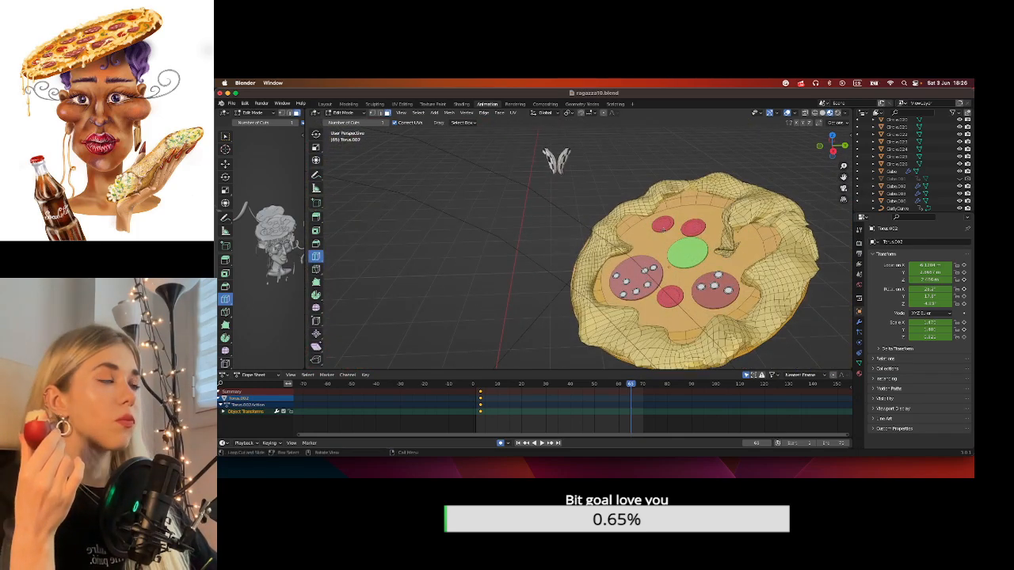
{"action": "left_click_drag", "start_coordinate": [844, 176], "coordinate": [780, 152]}
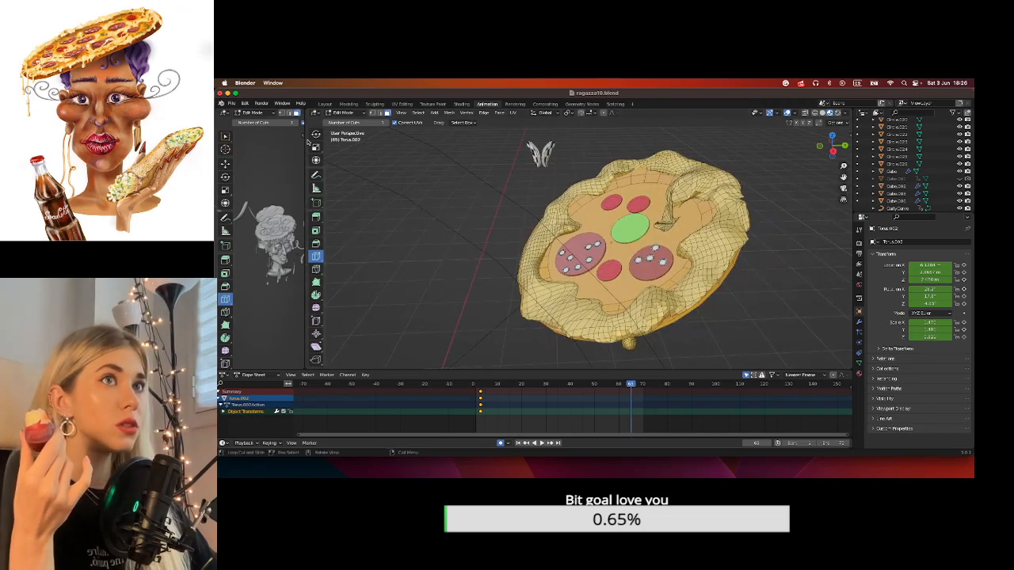
{"action": "left_click", "coordinate": [340, 112]}
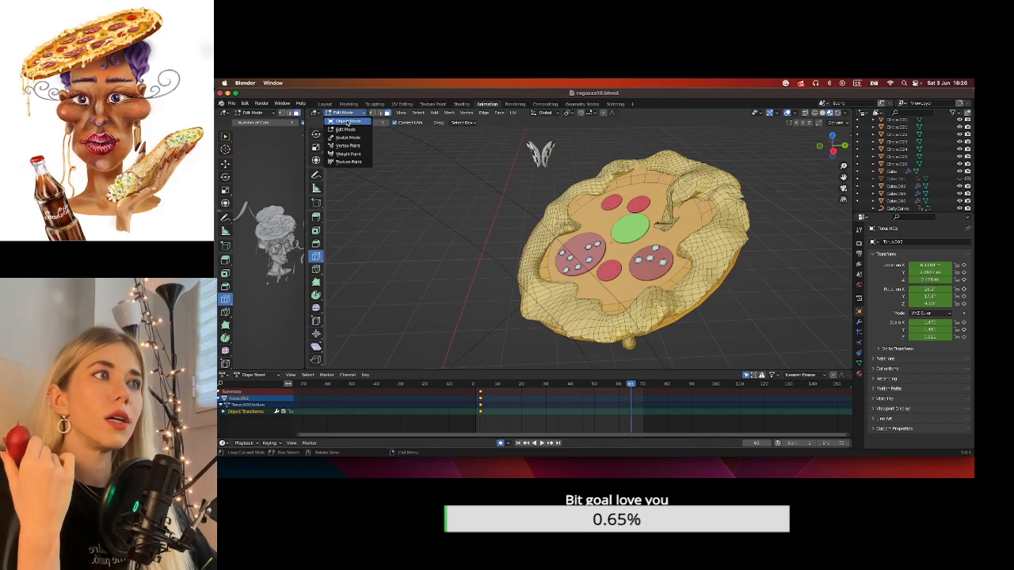
{"action": "left_click", "coordinate": [347, 122]}
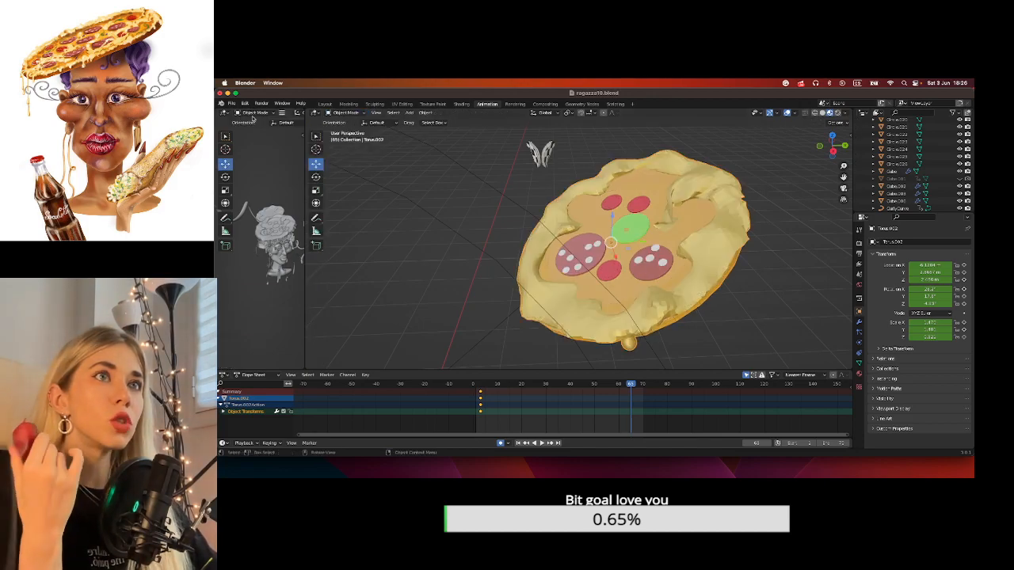
{"action": "left_click", "coordinate": [427, 115]}
{"action": "mouse_move", "coordinate": [410, 113]}
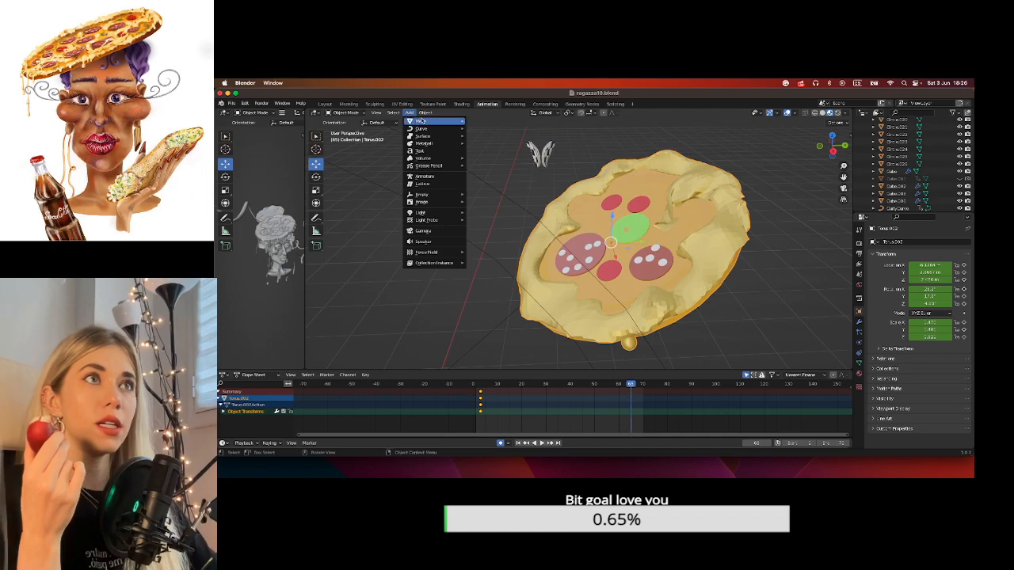
{"action": "left_click", "coordinate": [481, 128]}
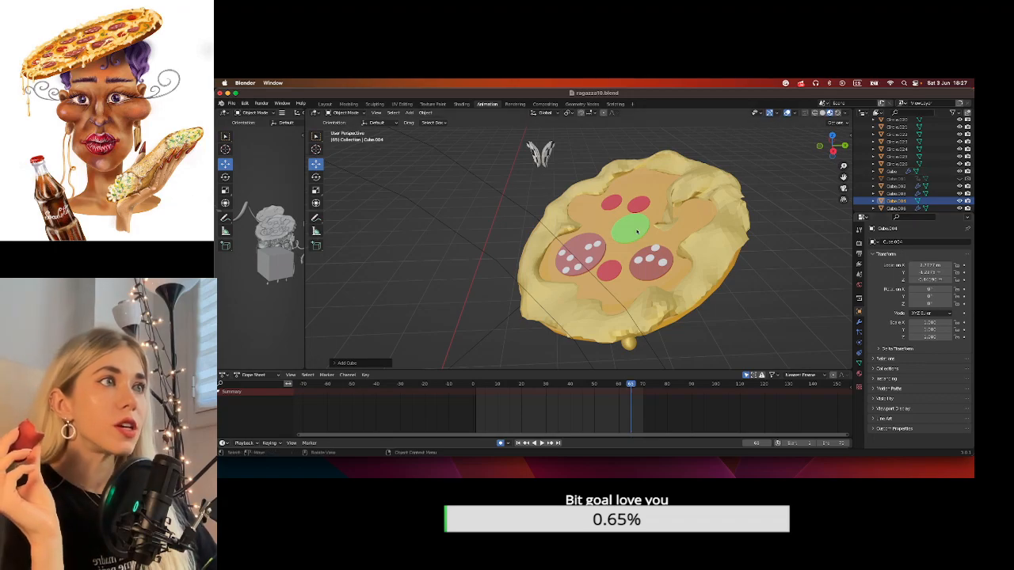
Move the new cube along the X axis, away from the character to behind the loose pizza.
{"action": "scroll", "coordinate": [546, 286], "scroll_direction": "down", "scroll_amount": 10}
{"action": "scroll", "coordinate": [538, 309], "scroll_direction": "up", "scroll_amount": 3}
{"action": "scroll", "coordinate": [533, 333], "scroll_direction": "down", "scroll_amount": 2}
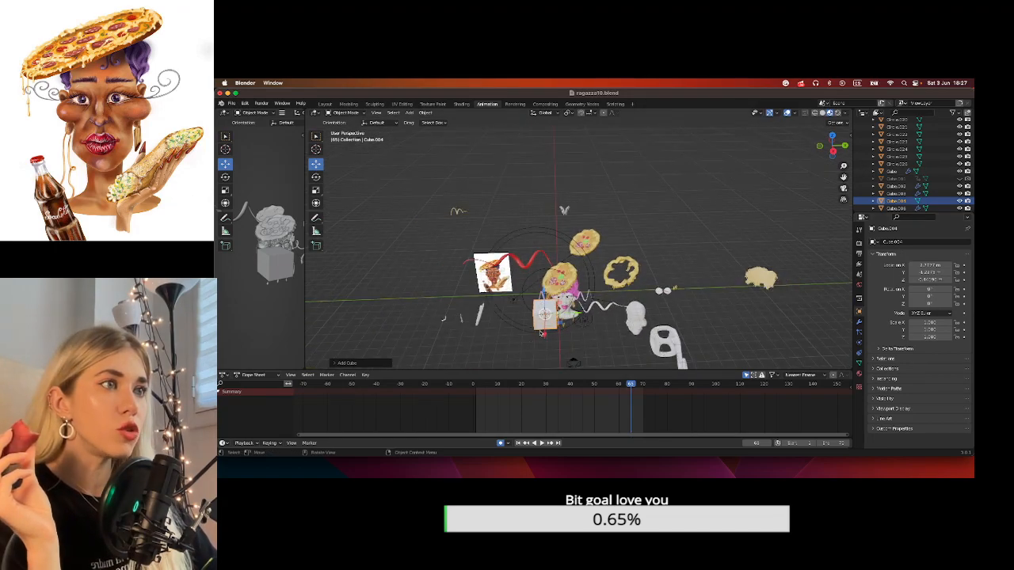
{"action": "left_click_drag", "start_coordinate": [545, 335], "coordinate": [540, 240]}
{"action": "scroll", "coordinate": [541, 240], "scroll_direction": "up", "scroll_amount": 2}
{"action": "scroll", "coordinate": [541, 240], "scroll_direction": "up", "scroll_amount": 4}
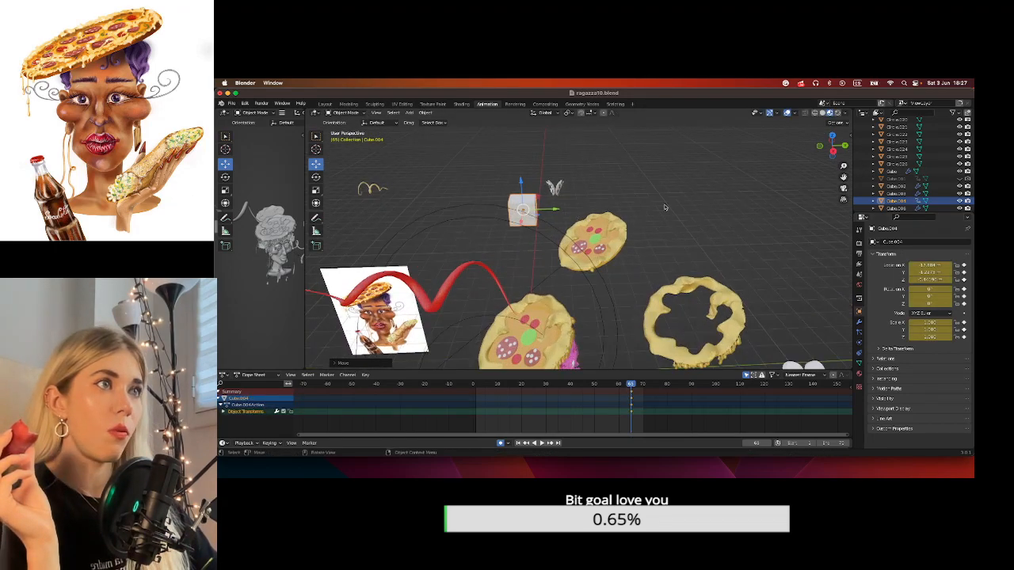
{"action": "left_click_drag", "start_coordinate": [843, 178], "coordinate": [957, 271]}
{"action": "scroll", "coordinate": [566, 240], "scroll_direction": "up", "scroll_amount": 3}
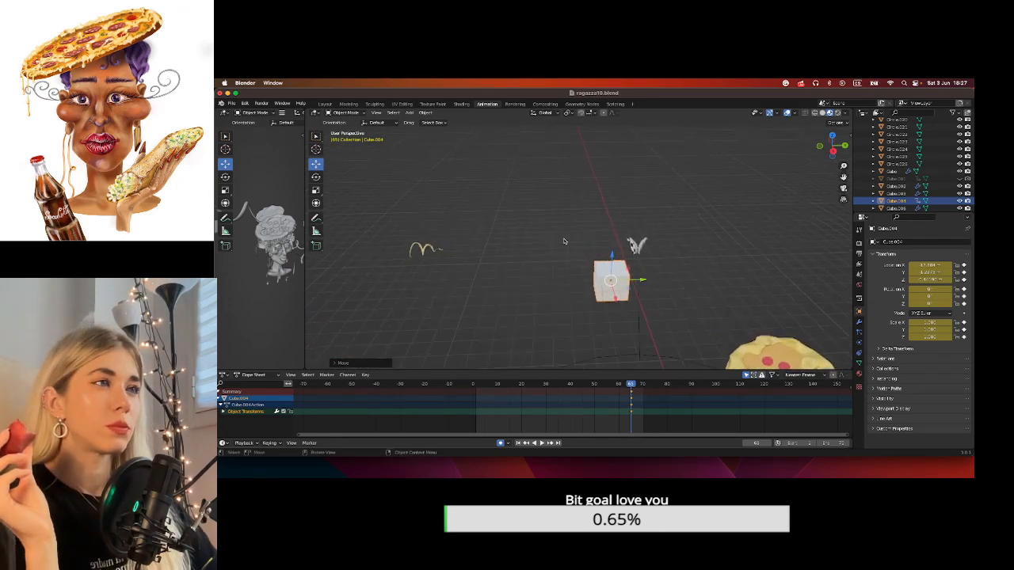
{"action": "left_click", "coordinate": [348, 112]}
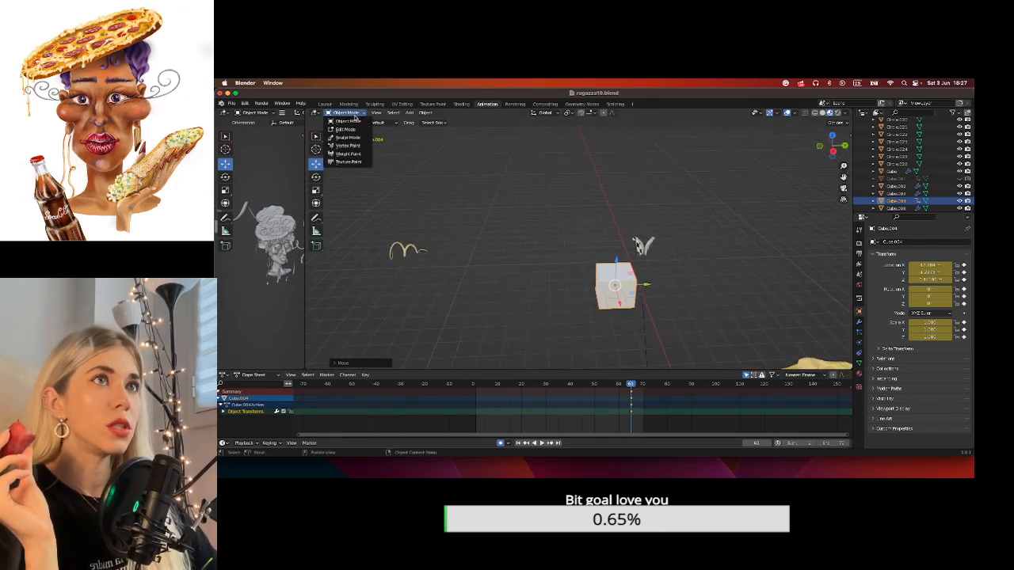
{"action": "left_click", "coordinate": [350, 127]}
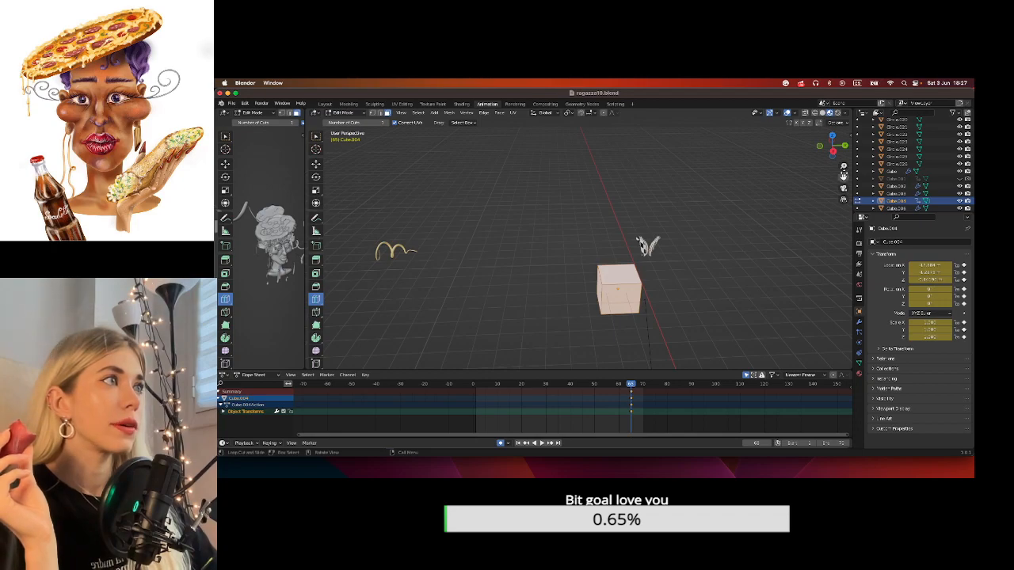
{"action": "left_click_drag", "start_coordinate": [844, 178], "coordinate": [831, 168]}
{"action": "scroll", "coordinate": [713, 299], "scroll_direction": "down", "scroll_amount": 3}
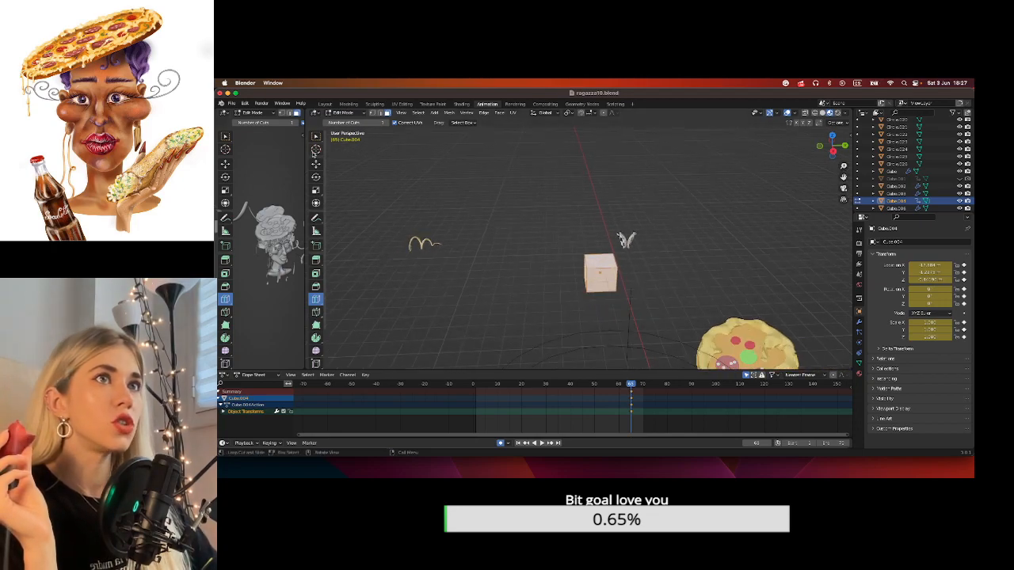
{"action": "left_click", "coordinate": [342, 112]}
{"action": "left_click", "coordinate": [353, 124]}
Move the cube along the X axis to the open area beside the loose pizza and put it into Edit Mode.
{"action": "left_click_drag", "start_coordinate": [605, 296], "coordinate": [614, 129]}
{"action": "left_click_drag", "start_coordinate": [843, 178], "coordinate": [752, 78]}
{"action": "scroll", "coordinate": [507, 327], "scroll_direction": "up", "scroll_amount": 5}
{"action": "scroll", "coordinate": [473, 254], "scroll_direction": "up", "scroll_amount": 2}
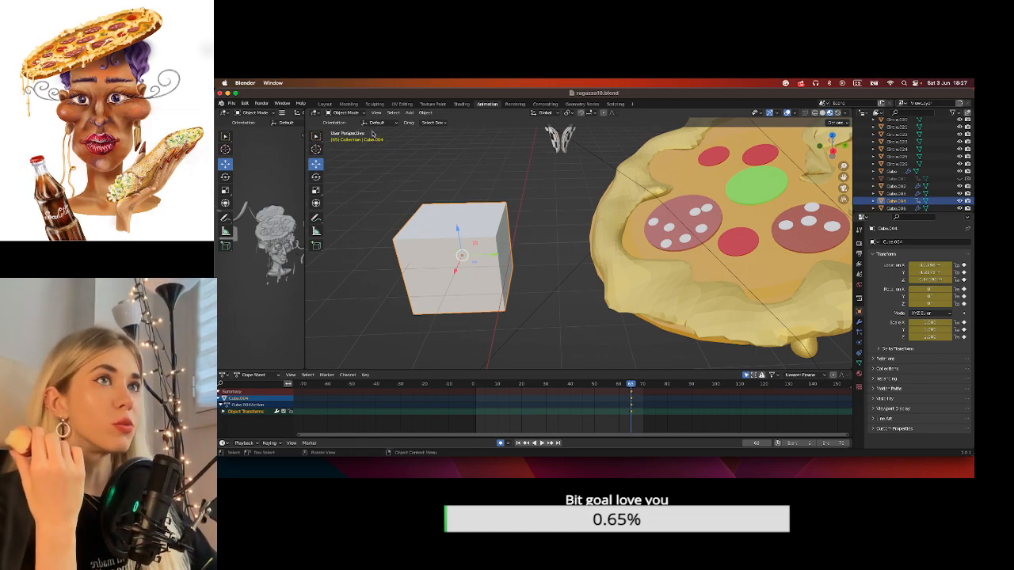
{"action": "left_click", "coordinate": [347, 113]}
{"action": "left_click", "coordinate": [346, 127]}
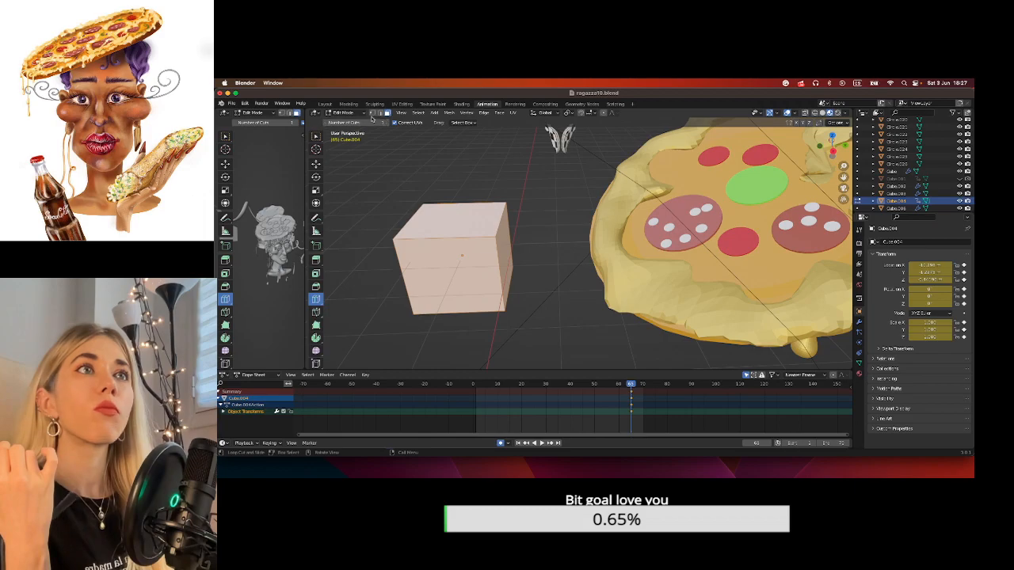
Try to delete the cube's upper front corner vertex in vertex selection, and undo the deletion and the loop cut.
{"action": "left_click", "coordinate": [394, 238]}
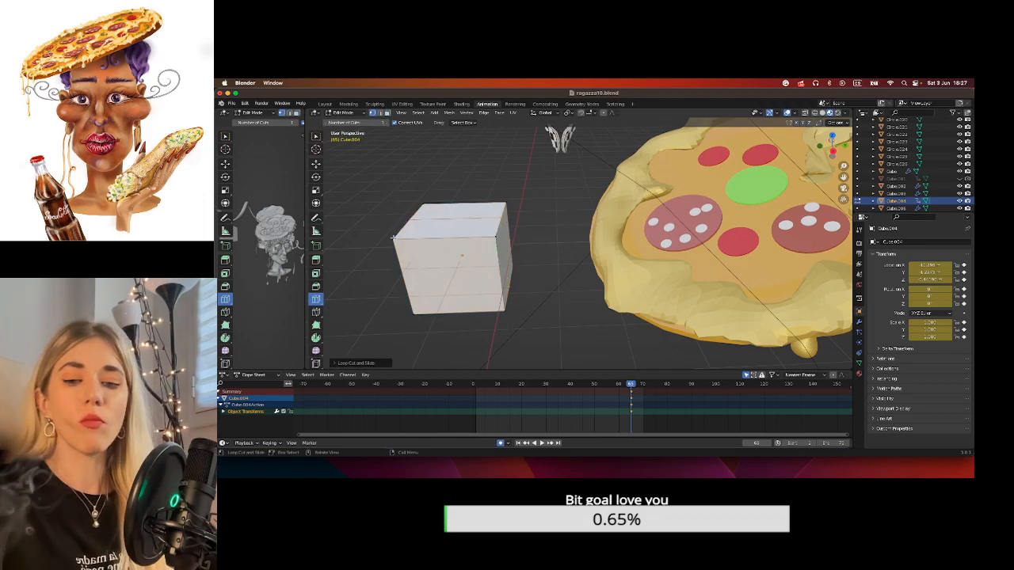
{"action": "key", "text": "x"}
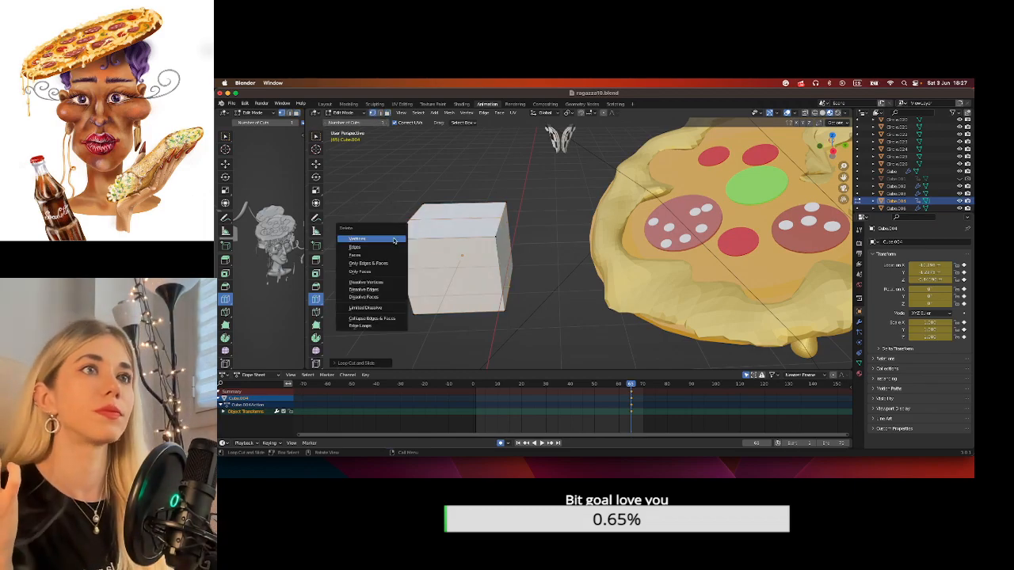
{"action": "left_click", "coordinate": [394, 239]}
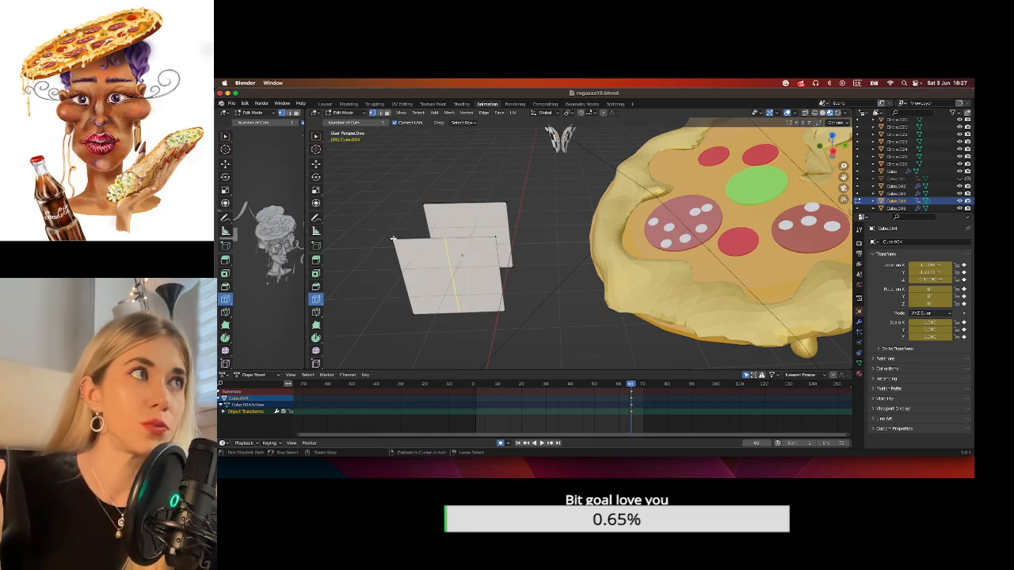
{"action": "key", "text": "super+z"}
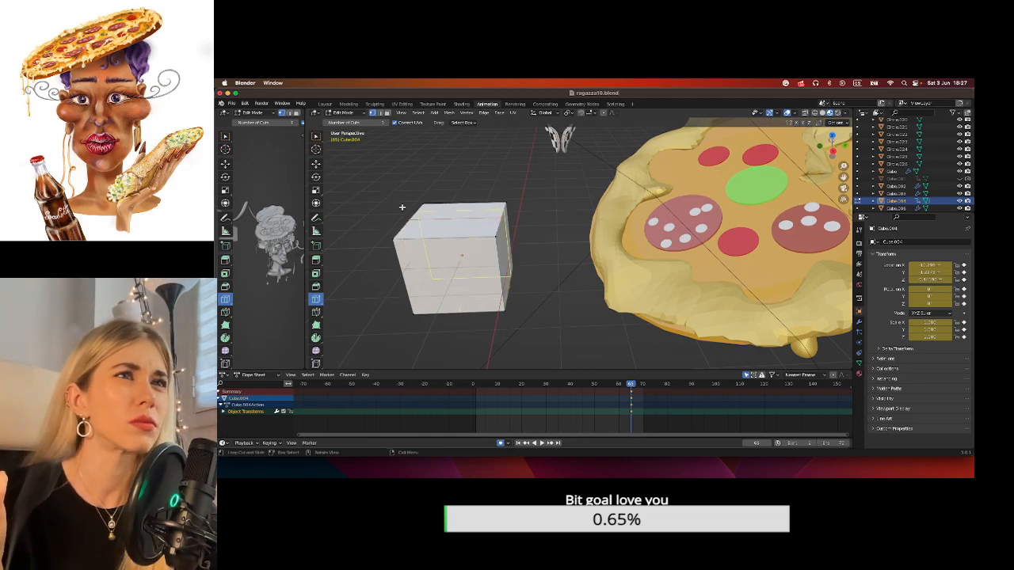
{"action": "key", "text": "super+z"}
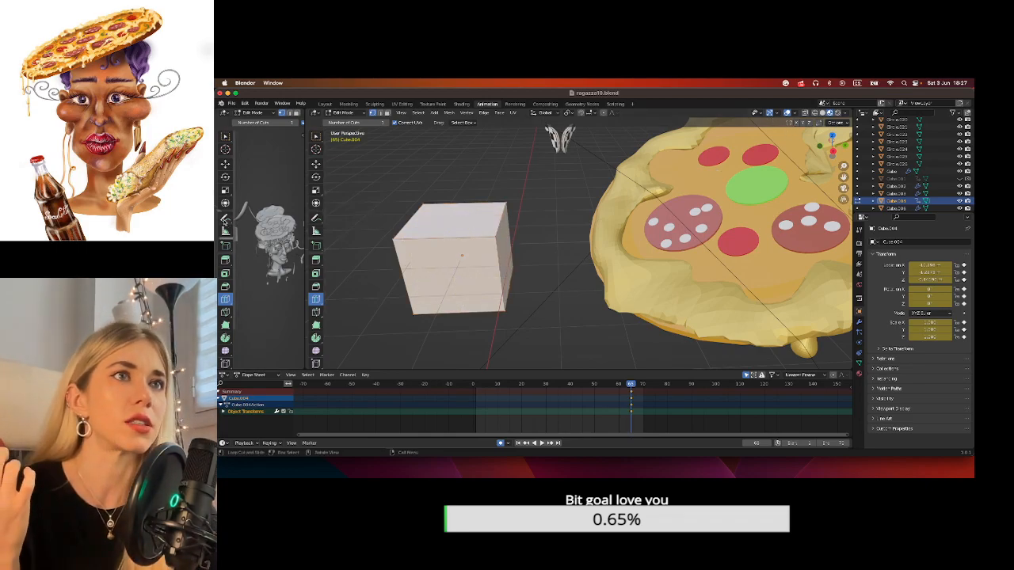
Try deleting the cube's upper corner vertex again with the Move tool active, and undo the deletion.
{"action": "left_click", "coordinate": [315, 164]}
{"action": "key", "text": "x"}
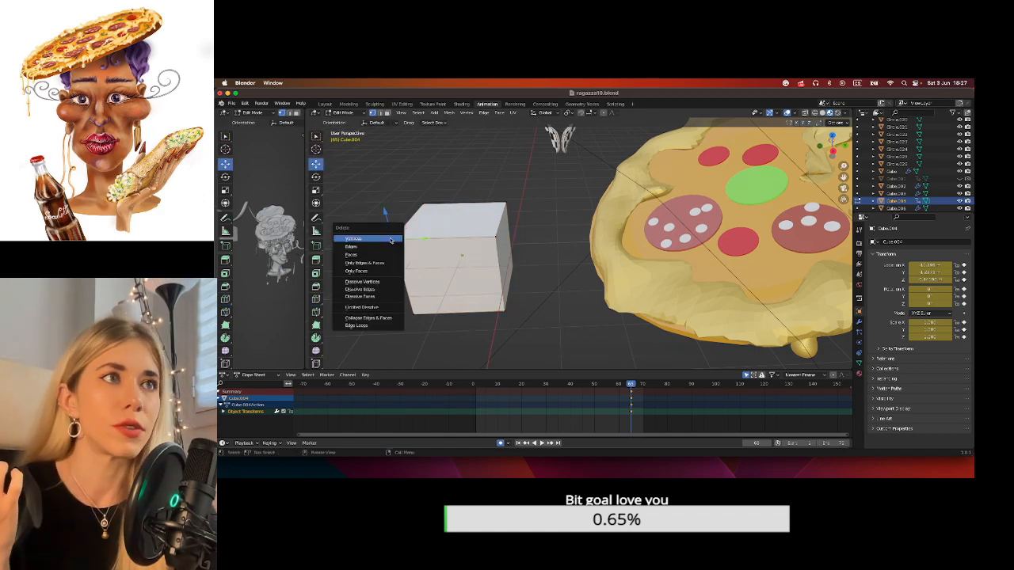
{"action": "left_click", "coordinate": [388, 240]}
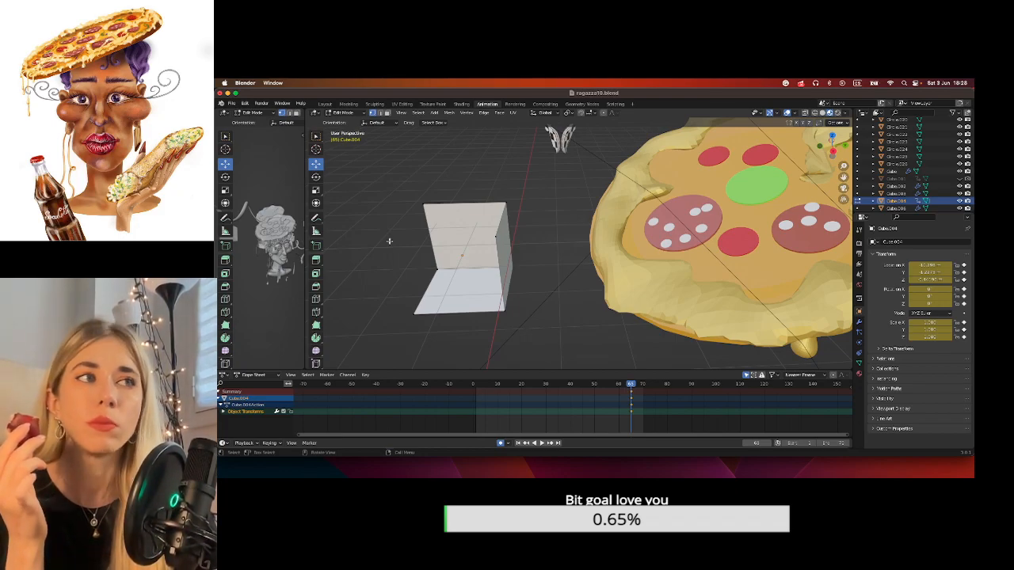
{"action": "scroll", "coordinate": [390, 242], "scroll_direction": "left", "scroll_amount": 5}
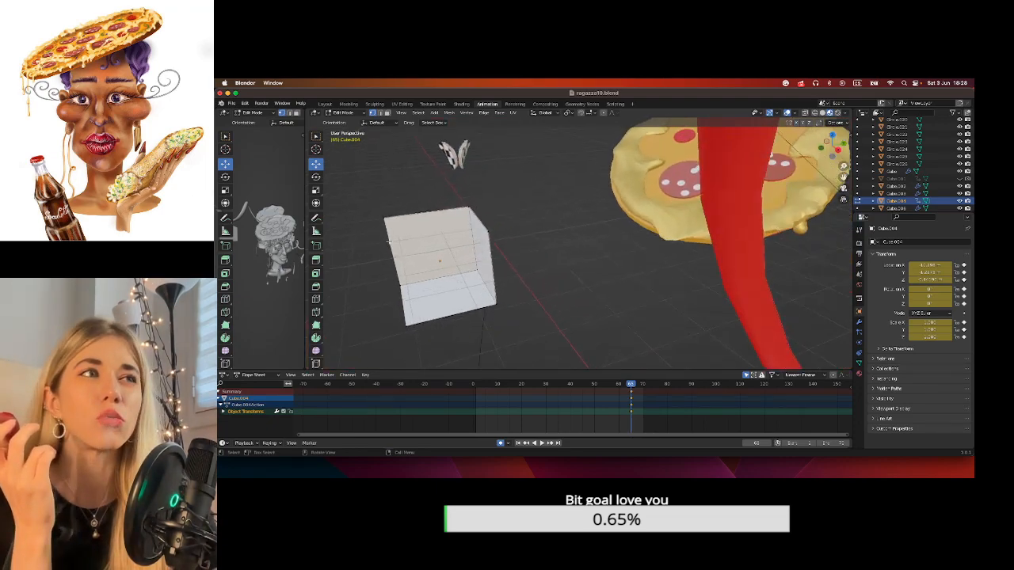
{"action": "key", "text": "super+z"}
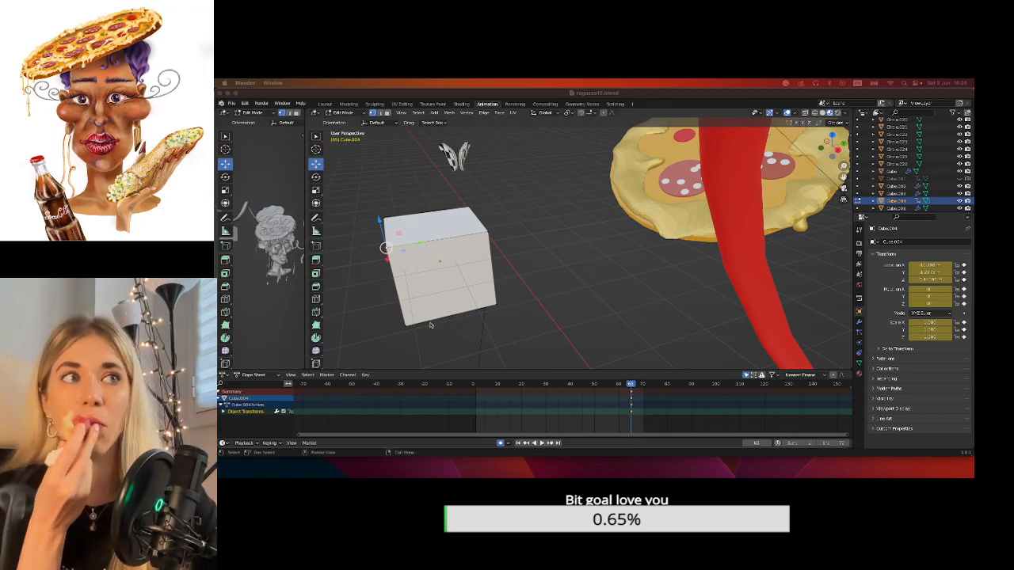
Switch to Chrome and search Google Images for "kaki fruit".
{"action": "key", "text": "super+Tab"}
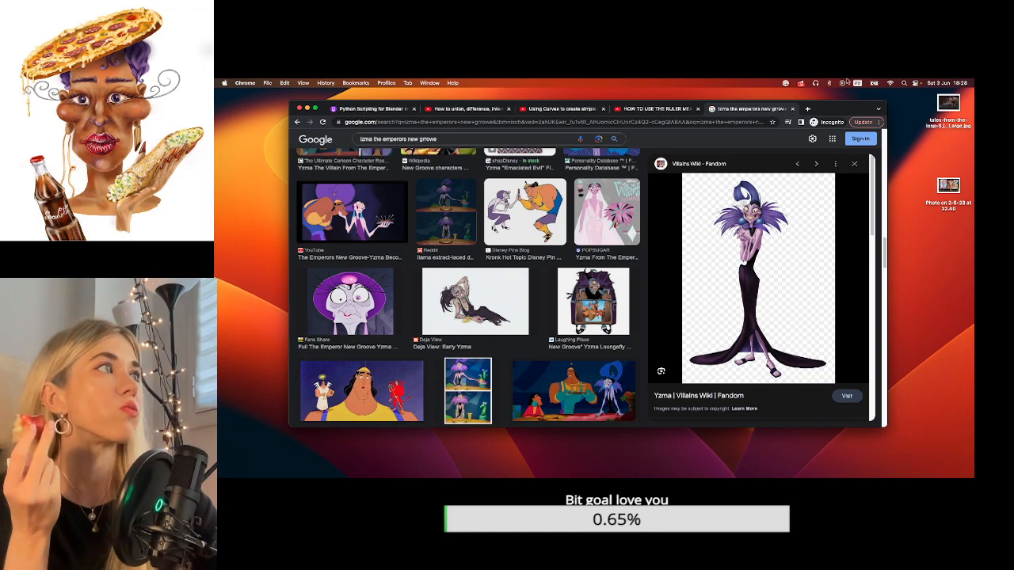
{"action": "left_click", "coordinate": [857, 83]}
{"action": "left_click", "coordinate": [859, 110]}
{"action": "triple_click", "coordinate": [444, 143]}
{"action": "type", "text": "kaki"}
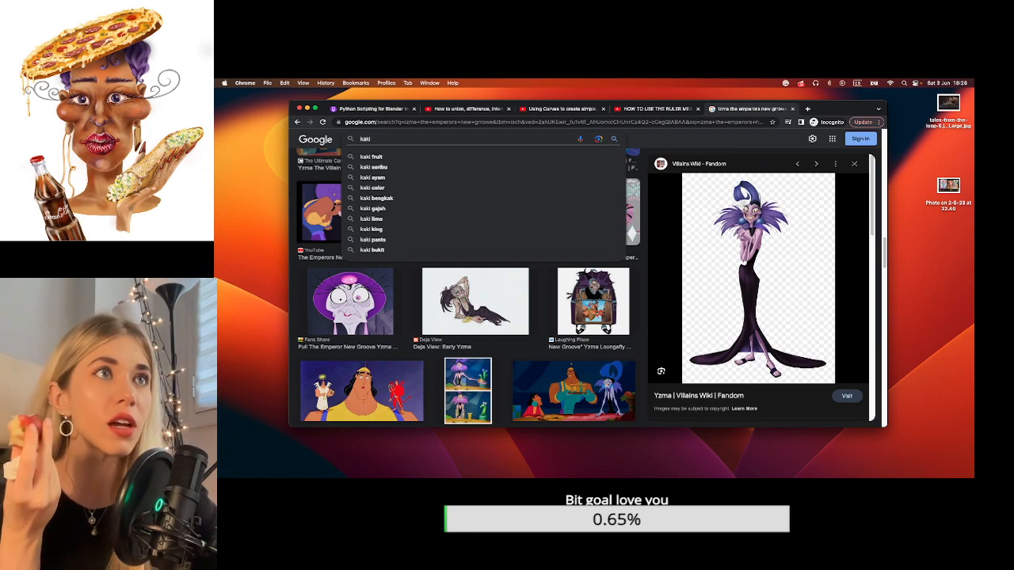
{"action": "left_click", "coordinate": [372, 157]}
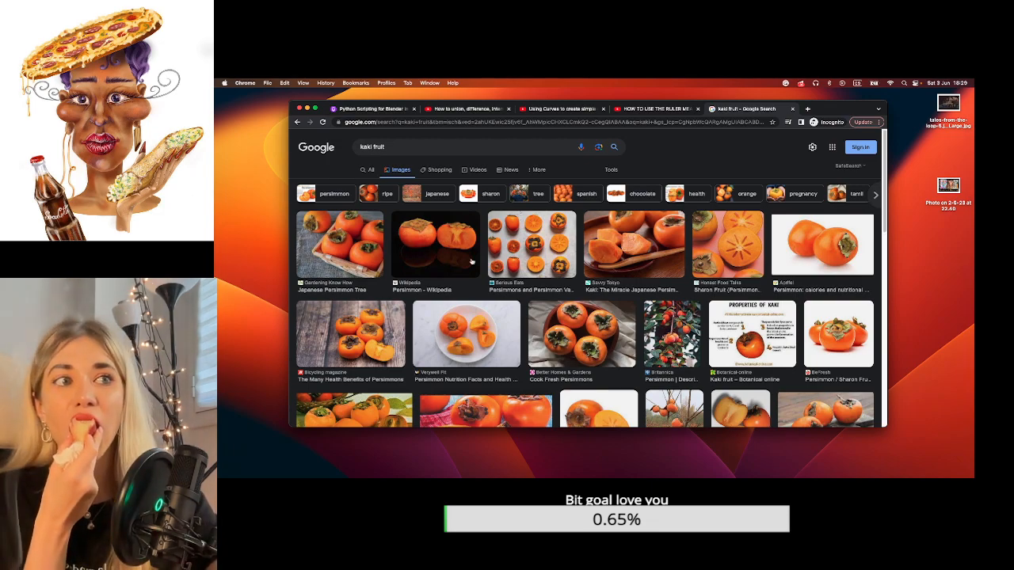
Search Google Images for "paragualla" and examine the pictures of the fruit on its tree and the related content.
{"action": "triple_click", "coordinate": [405, 148]}
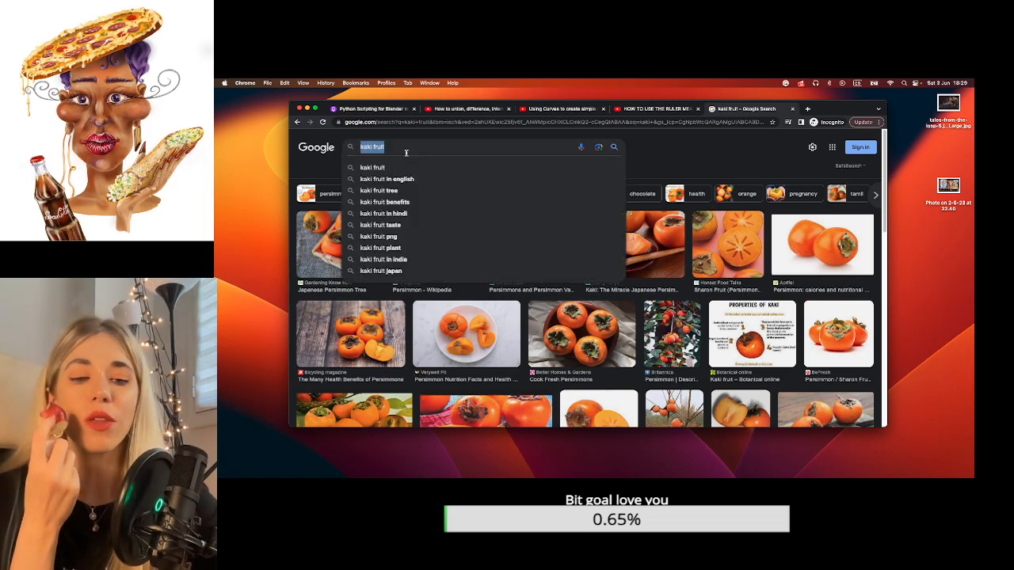
{"action": "type", "text": "paraguaya"}
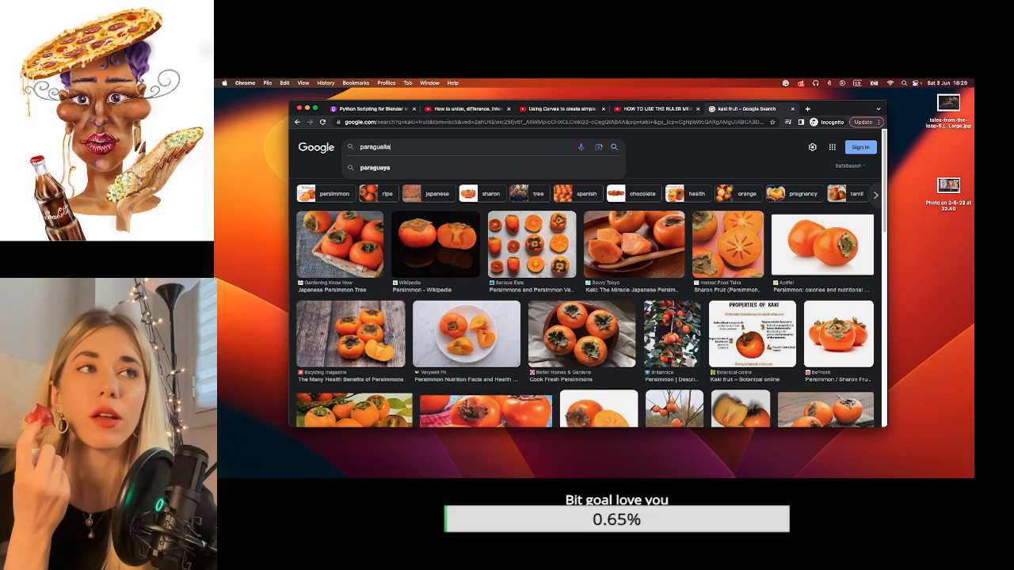
{"action": "key", "text": "Return"}
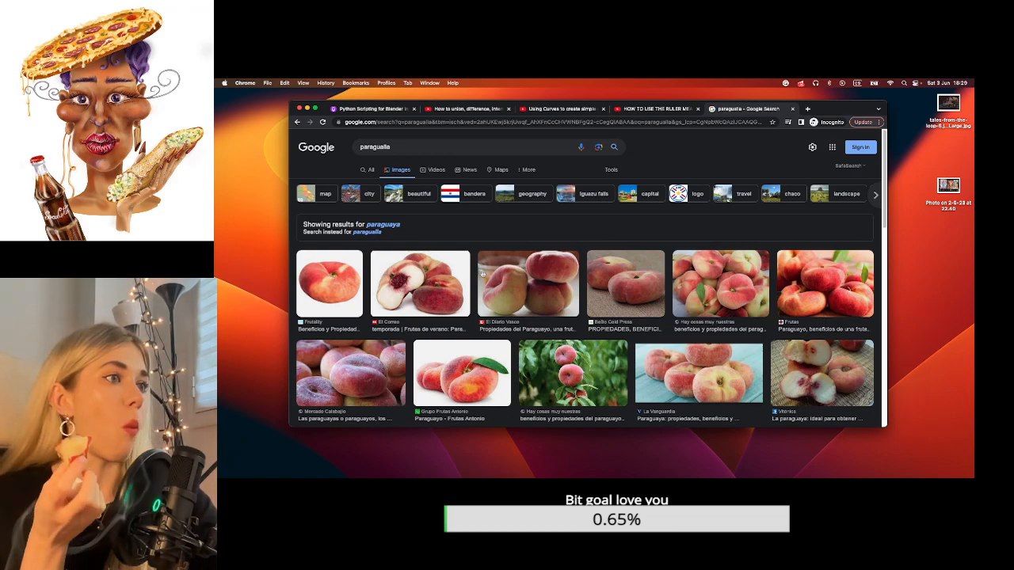
{"action": "scroll", "coordinate": [565, 299], "scroll_direction": "down", "scroll_amount": 2}
{"action": "left_click", "coordinate": [565, 301]}
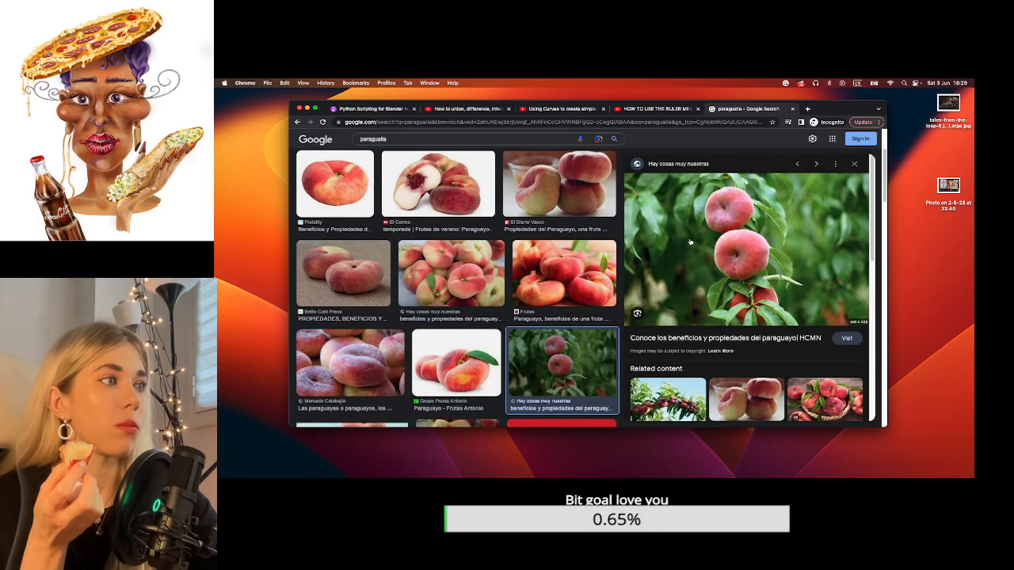
{"action": "left_click", "coordinate": [675, 374]}
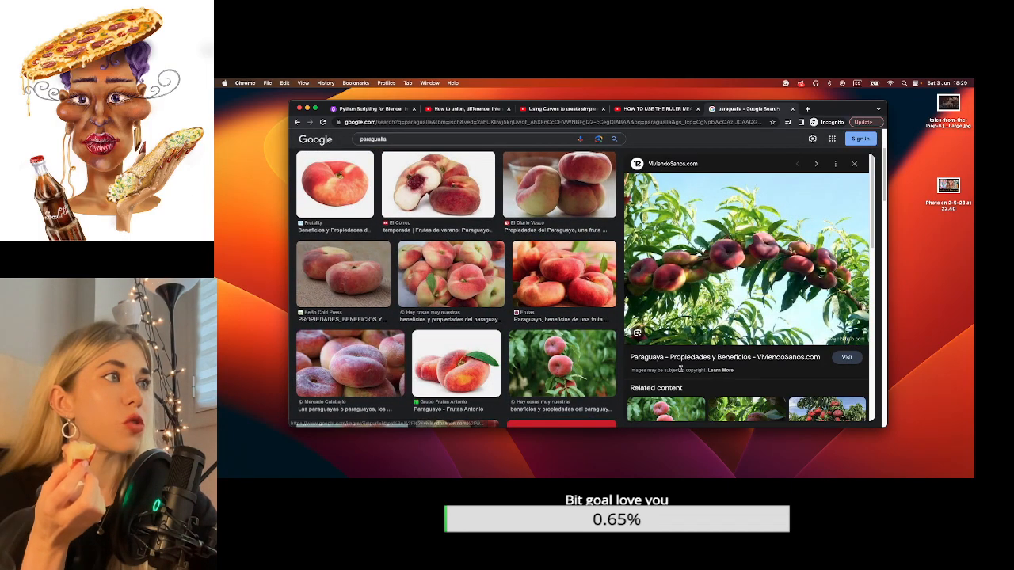
{"action": "scroll", "coordinate": [705, 282], "scroll_direction": "down", "scroll_amount": 5}
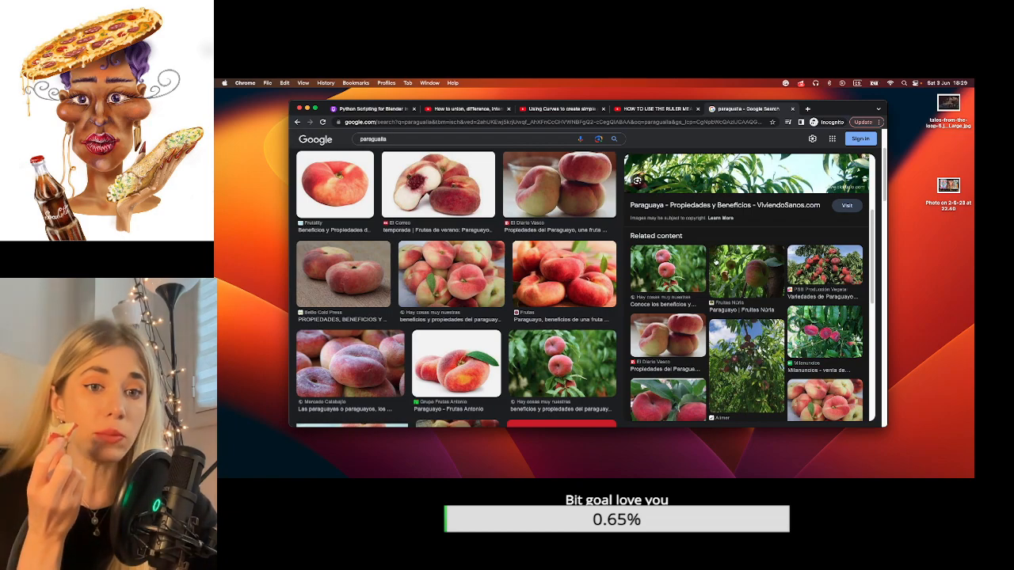
{"action": "scroll", "coordinate": [692, 261], "scroll_direction": "down", "scroll_amount": 2}
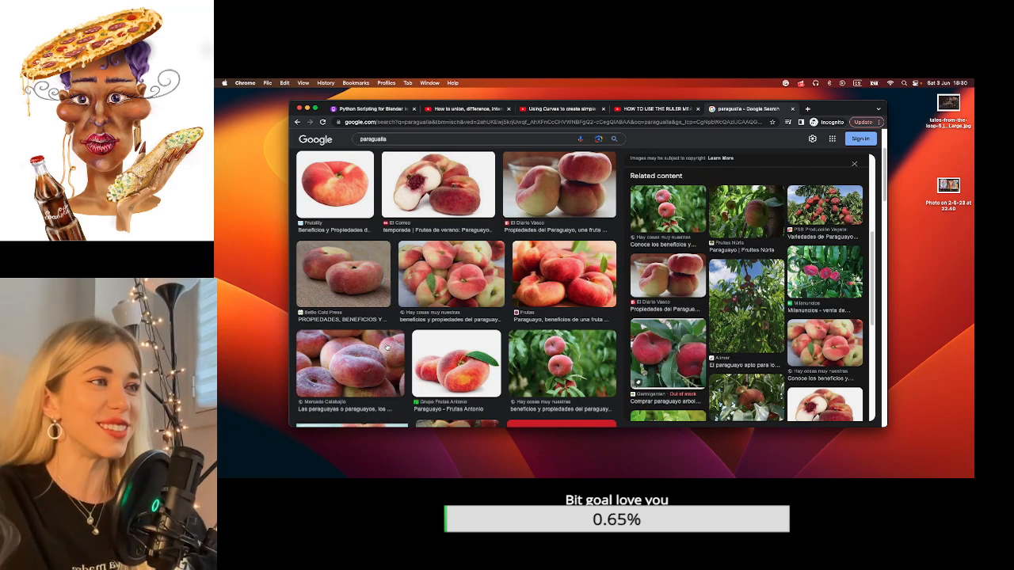
Switch back to Blender and select all four corner vertices of the cube's top face.
{"action": "key", "text": "ctrl+Left"}
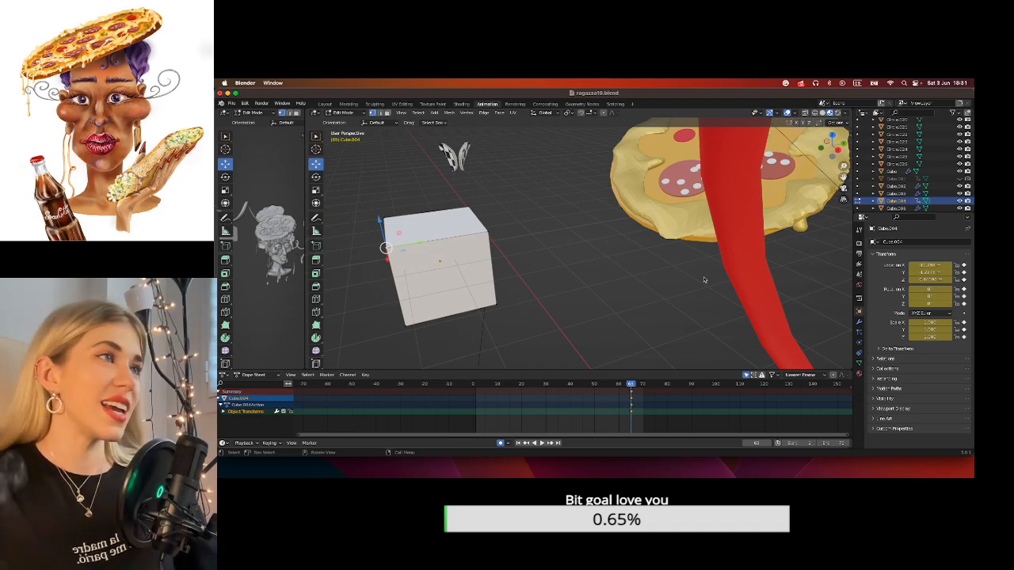
{"action": "middle_click_drag", "start_coordinate": [501, 277], "coordinate": [524, 262]}
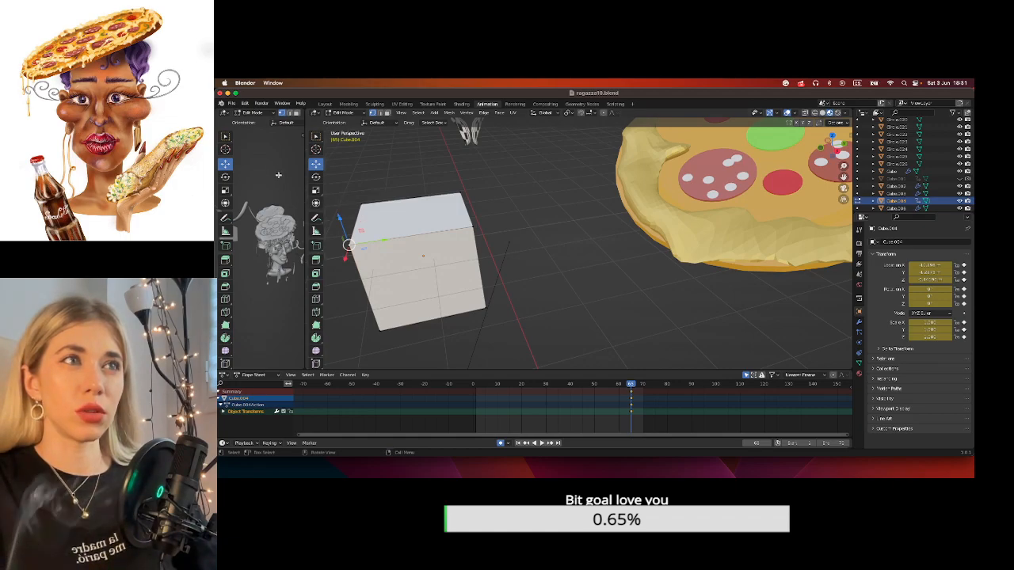
{"action": "left_click", "coordinate": [359, 204], "text": "shift"}
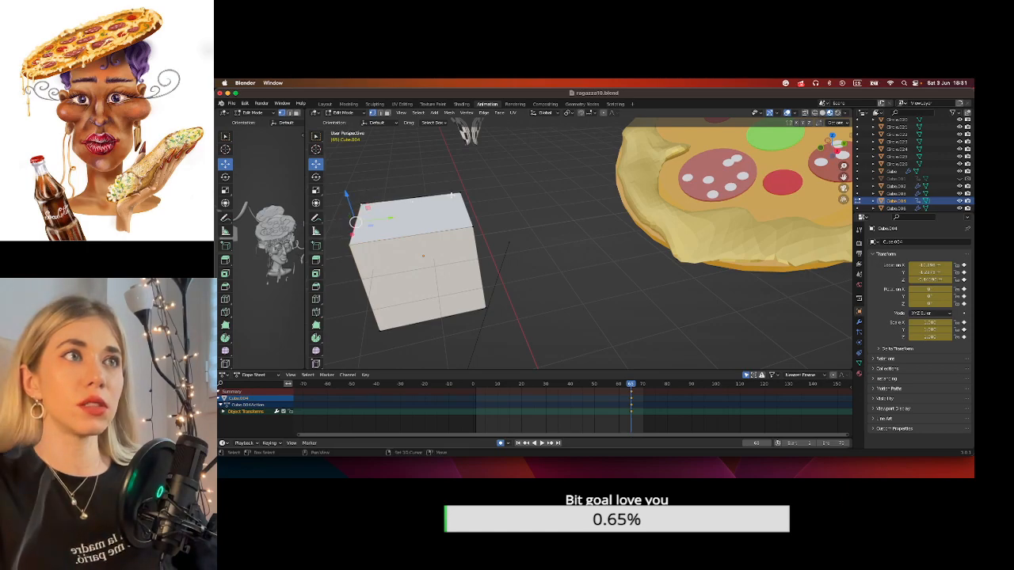
{"action": "left_click", "coordinate": [460, 193], "text": "shift"}
{"action": "left_click", "coordinate": [474, 226], "text": "shift"}
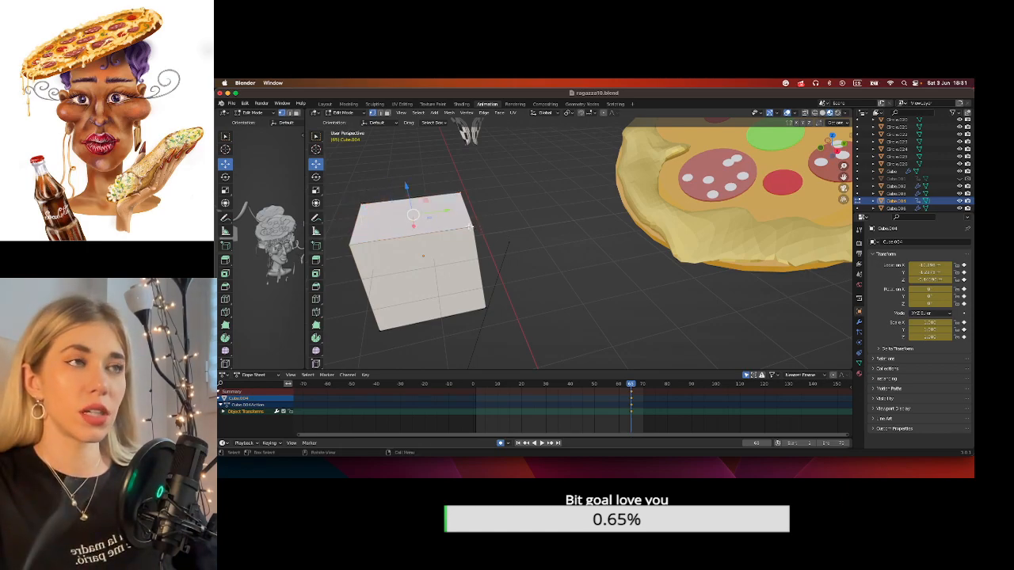
{"action": "right_click", "coordinate": [435, 232]}
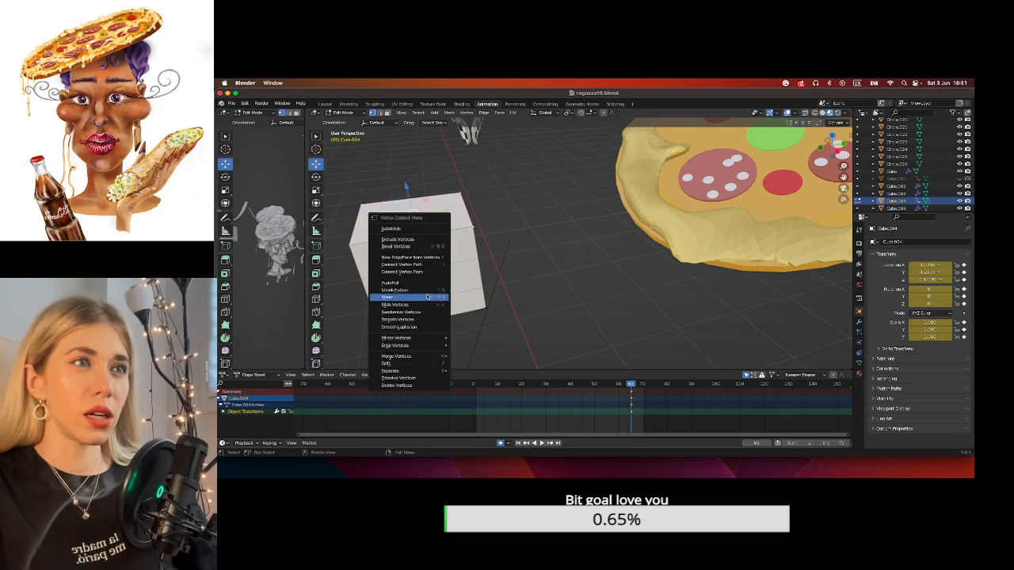
{"action": "left_click", "coordinate": [423, 289]}
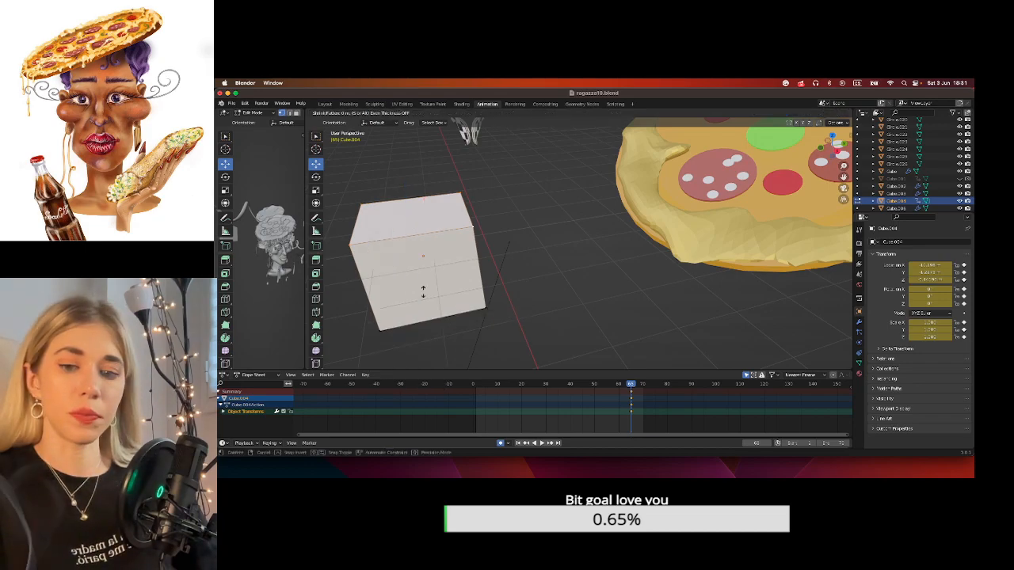
{"action": "right_click", "coordinate": [480, 257]}
Merge the four selected top vertices At Center to turn the cube into a pyramid.
{"action": "scroll", "coordinate": [480, 258], "scroll_direction": "down", "scroll_amount": 2}
{"action": "right_click", "coordinate": [442, 230]}
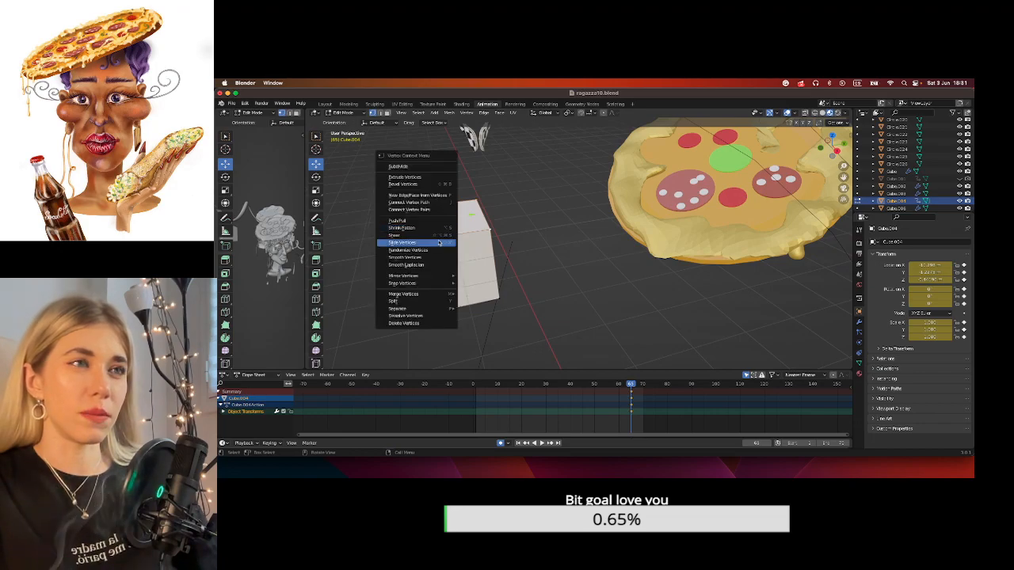
{"action": "mouse_move", "coordinate": [424, 296]}
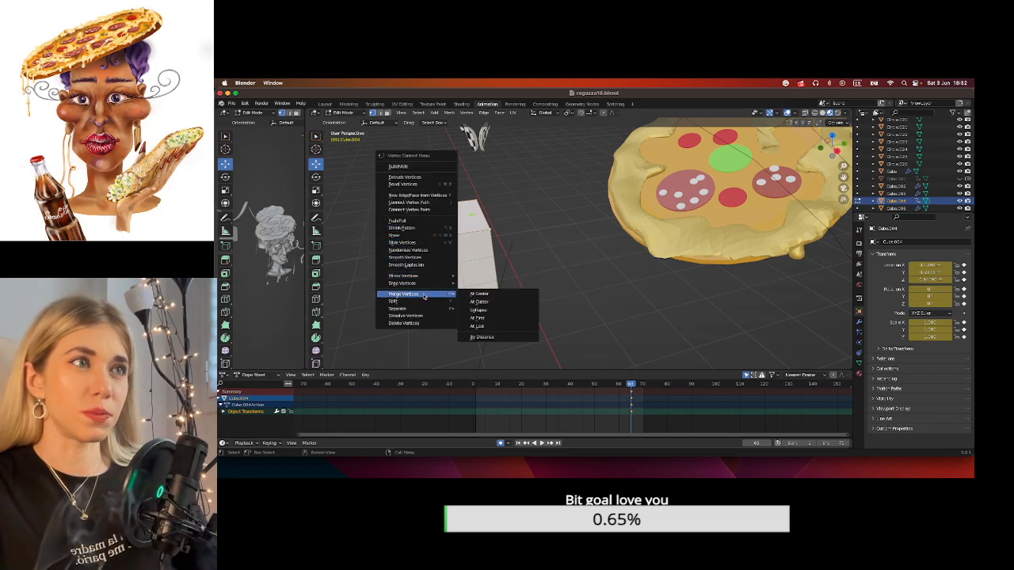
{"action": "left_click", "coordinate": [479, 294]}
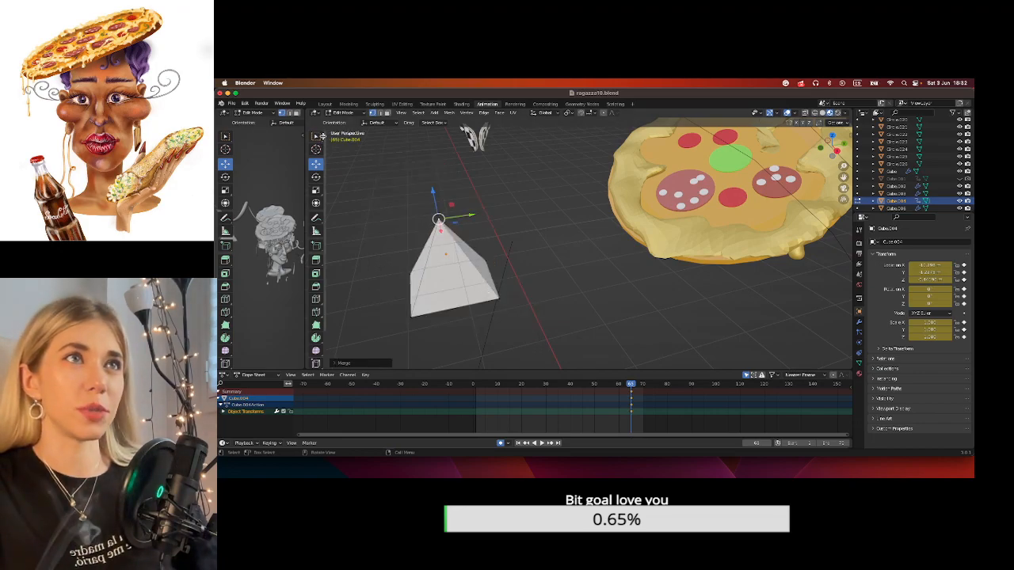
Return the pyramid to Object Mode and rotate it about the X axis onto its side.
{"action": "left_click", "coordinate": [316, 136]}
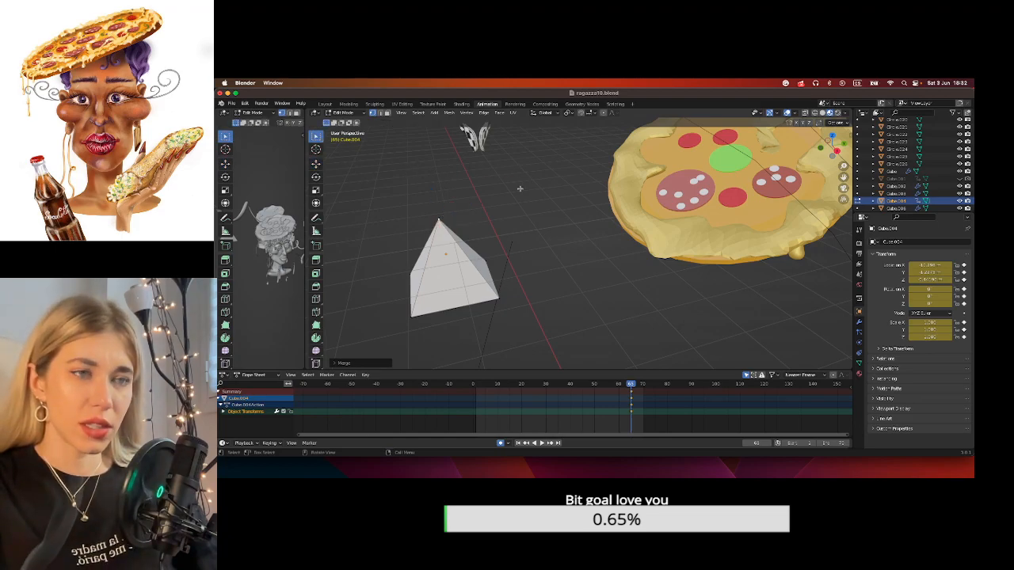
{"action": "left_click", "coordinate": [341, 113]}
{"action": "left_click", "coordinate": [345, 120]}
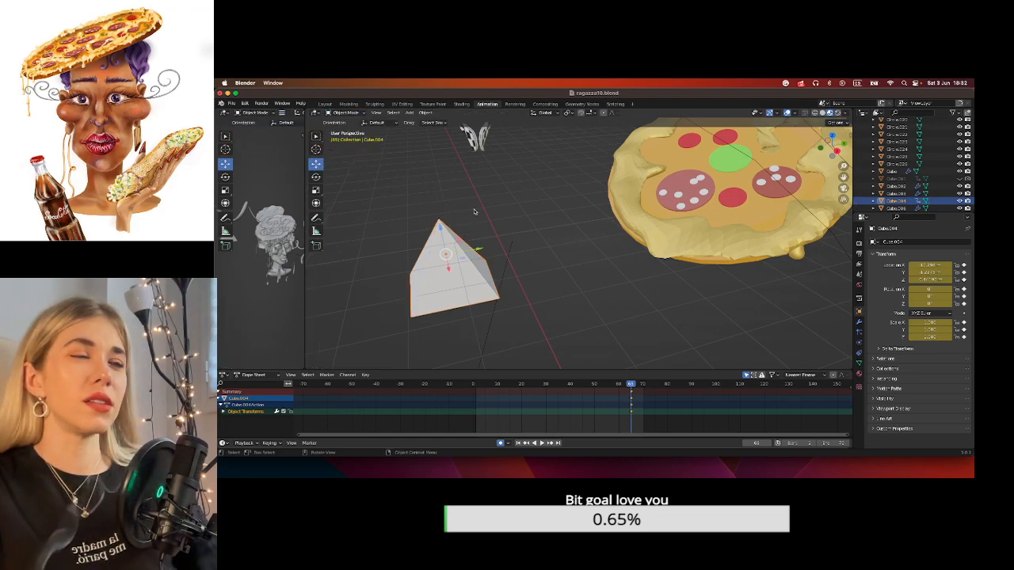
{"action": "left_click", "coordinate": [316, 177]}
{"action": "left_click_drag", "start_coordinate": [478, 242], "coordinate": [465, 234]}
{"action": "middle_click_drag", "start_coordinate": [466, 235], "coordinate": [365, 220]}
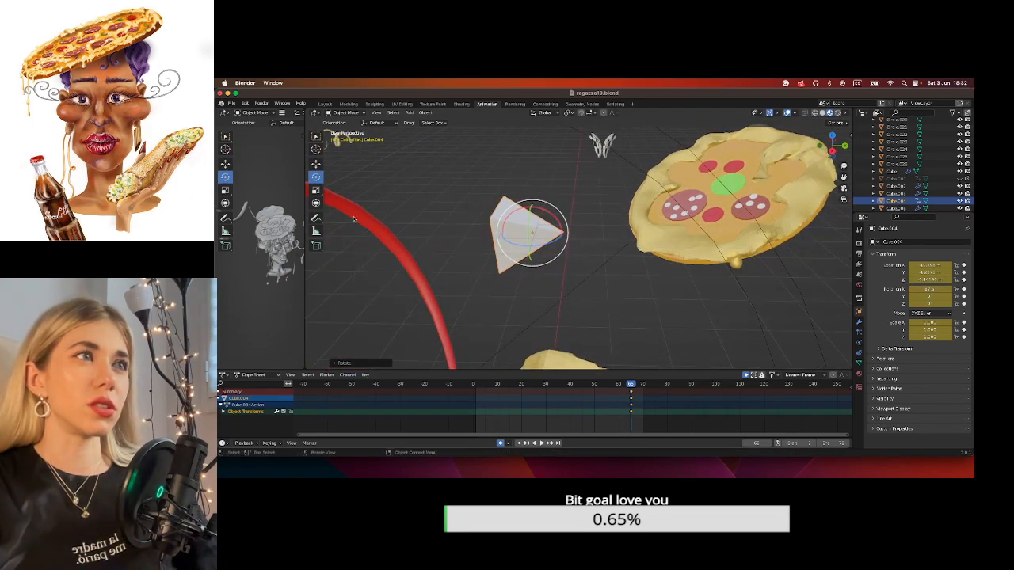
Move the pyramid toward the loose pizza until its tip meets the near crust edge.
{"action": "left_click", "coordinate": [316, 163]}
{"action": "left_click_drag", "start_coordinate": [545, 236], "coordinate": [643, 202]}
{"action": "middle_click_drag", "start_coordinate": [643, 273], "coordinate": [726, 288]}
{"action": "left_click_drag", "start_coordinate": [594, 244], "coordinate": [688, 254]}
{"action": "left_click", "coordinate": [673, 230]}
{"action": "middle_click_drag", "start_coordinate": [686, 254], "coordinate": [555, 238]}
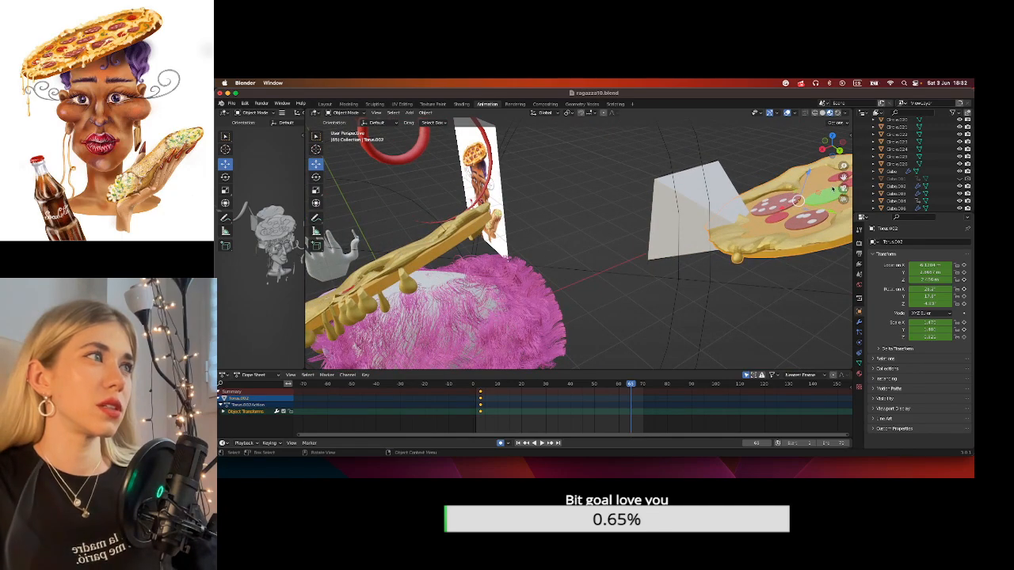
Select the pyramid and rotate it so its tip points in over the loose pizza's toppings.
{"action": "left_click_drag", "start_coordinate": [843, 178], "coordinate": [721, 247]}
{"action": "middle_click_drag", "start_coordinate": [634, 253], "coordinate": [652, 253]}
{"action": "left_click", "coordinate": [652, 254]}
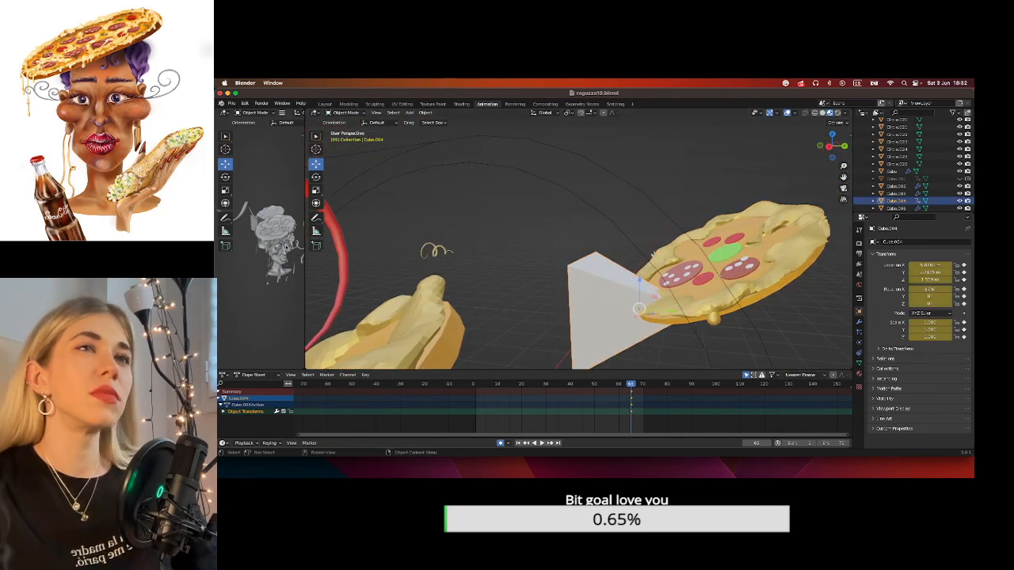
{"action": "left_click", "coordinate": [317, 176]}
{"action": "mouse_move", "coordinate": [657, 293]}
{"action": "left_mouse_down"}
{"action": "mouse_move", "coordinate": [635, 286]}
{"action": "mouse_move", "coordinate": [627, 320]}
{"action": "mouse_move", "coordinate": [617, 316]}
{"action": "mouse_move", "coordinate": [676, 292]}
{"action": "left_mouse_up"}
Move the pyramid so it passes through the near edge of the loose pizza as a wedge-shaped cutter.
{"action": "left_click", "coordinate": [315, 164]}
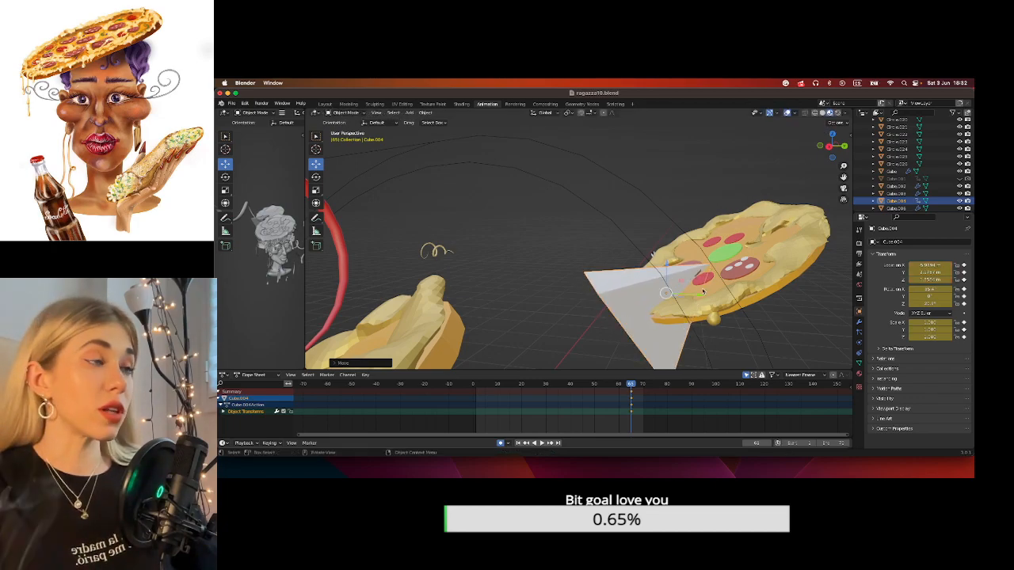
{"action": "middle_click_drag", "start_coordinate": [675, 292], "coordinate": [682, 230]}
{"action": "left_click_drag", "start_coordinate": [640, 271], "coordinate": [641, 266]}
{"action": "middle_click_drag", "start_coordinate": [698, 262], "coordinate": [710, 208]}
{"action": "scroll", "coordinate": [709, 208], "scroll_direction": "up", "scroll_amount": 2}
{"action": "left_click_drag", "start_coordinate": [844, 177], "coordinate": [725, 213]}
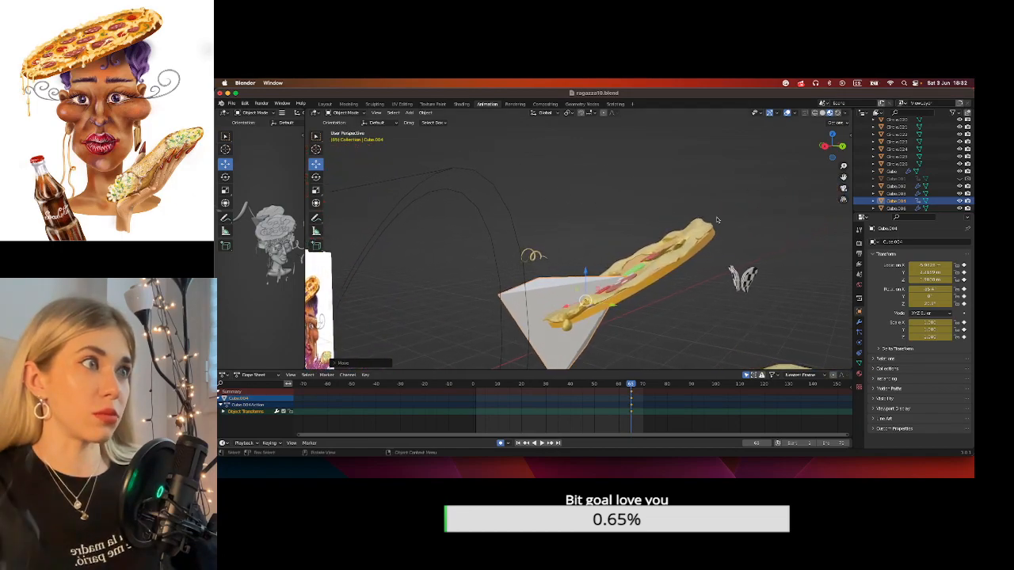
{"action": "scroll", "coordinate": [685, 252], "scroll_direction": "up", "scroll_amount": 1}
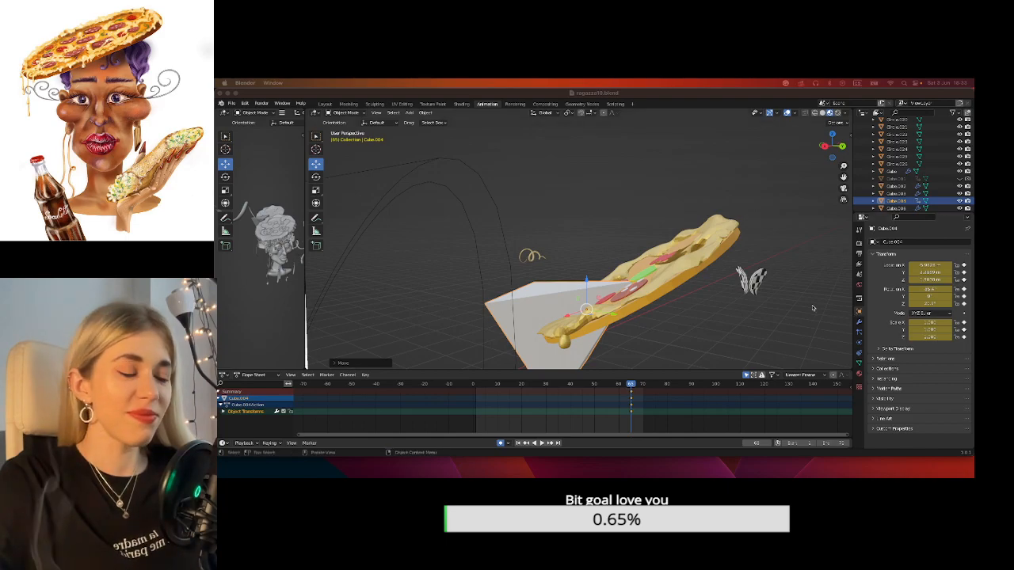
Add a Boolean modifier to the pyramid.
{"action": "middle_click_drag", "start_coordinate": [653, 319], "coordinate": [606, 283]}
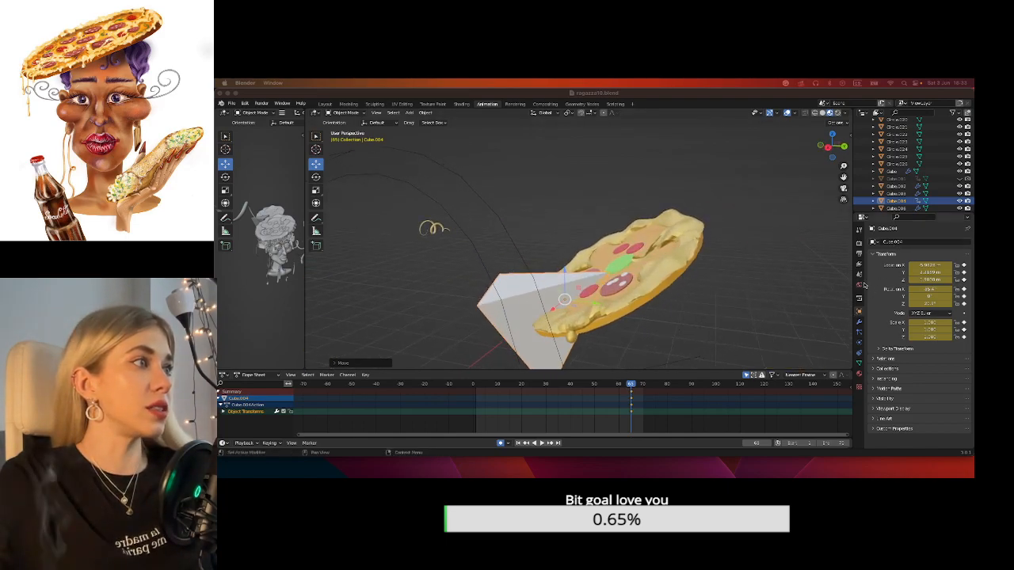
{"action": "left_click", "coordinate": [860, 323]}
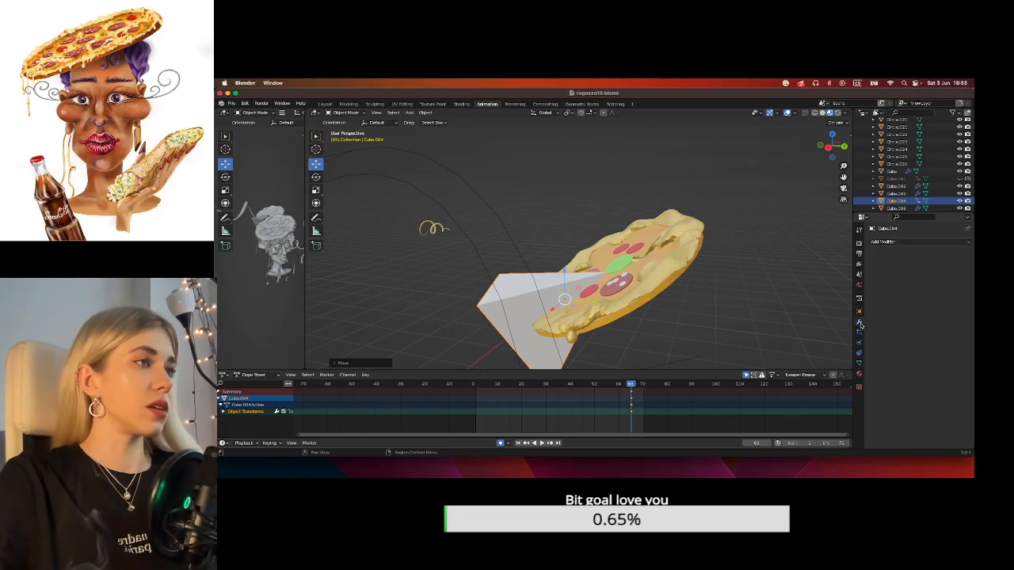
{"action": "left_click", "coordinate": [902, 243]}
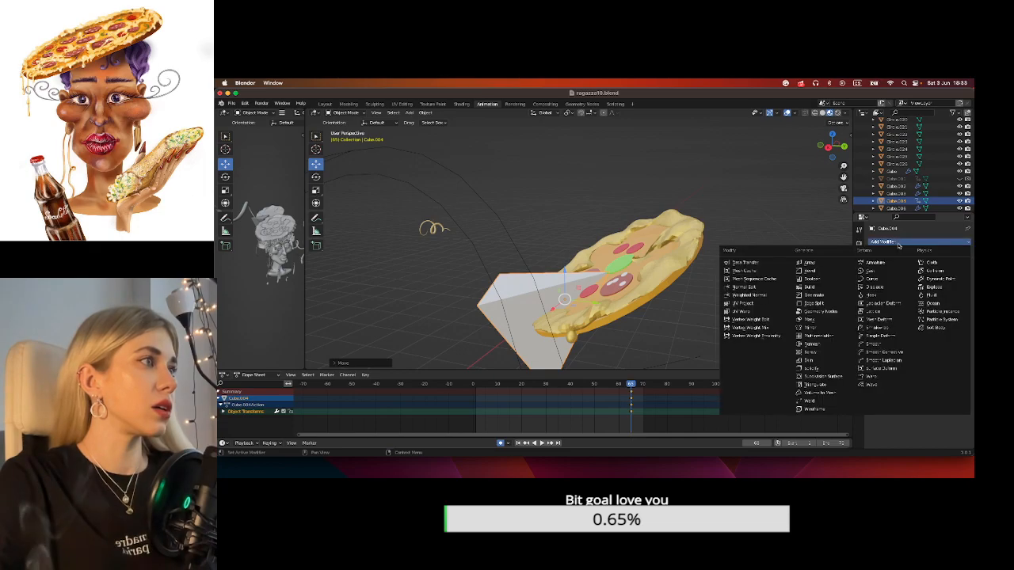
{"action": "left_click", "coordinate": [826, 281]}
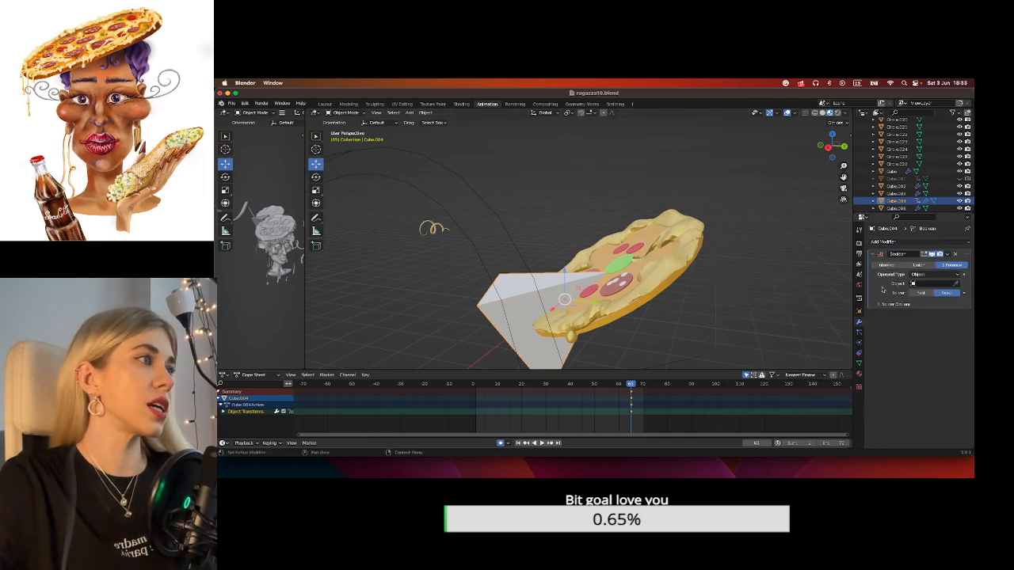
Try setting the loose pizza's crust as the pyramid's Boolean Difference object, and undo that choice.
{"action": "left_click", "coordinate": [957, 283]}
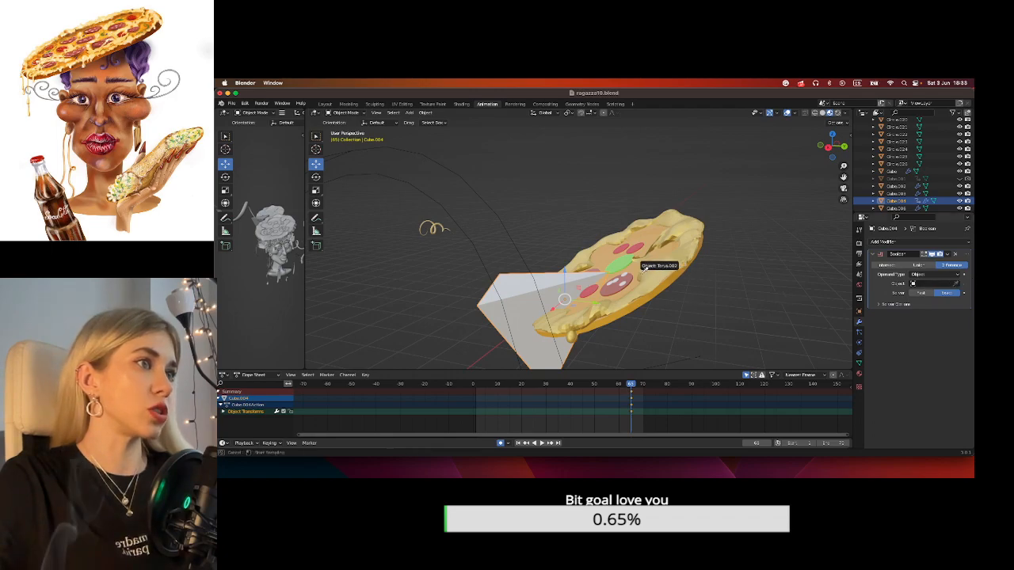
{"action": "left_click", "coordinate": [643, 269]}
{"action": "mouse_move", "coordinate": [777, 299]}
{"action": "middle_mouse_down"}
{"action": "mouse_move", "coordinate": [810, 294]}
{"action": "mouse_move", "coordinate": [830, 267]}
{"action": "mouse_move", "coordinate": [820, 253]}
{"action": "mouse_move", "coordinate": [747, 269]}
{"action": "mouse_move", "coordinate": [781, 299]}
{"action": "middle_mouse_up"}
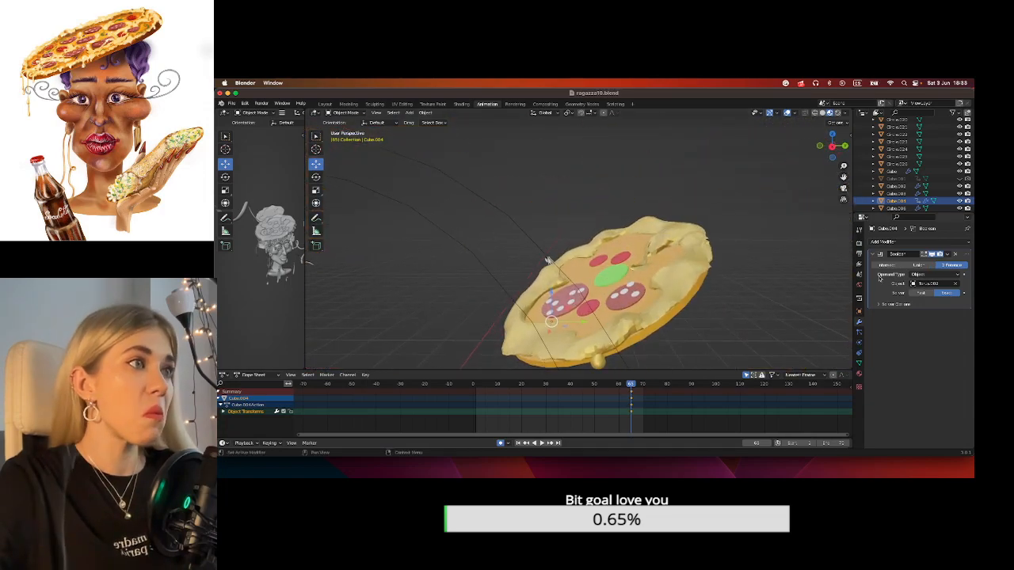
{"action": "middle_click_drag", "start_coordinate": [794, 237], "coordinate": [697, 313]}
{"action": "scroll", "coordinate": [697, 314], "scroll_direction": "down", "scroll_amount": 5}
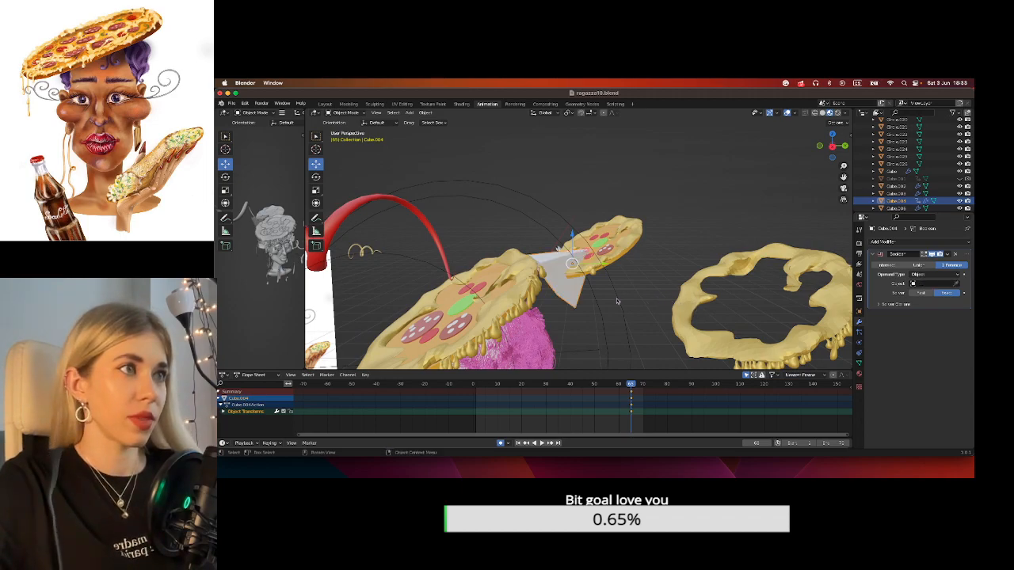
{"action": "middle_click_drag", "start_coordinate": [623, 299], "coordinate": [622, 275]}
{"action": "scroll", "coordinate": [622, 275], "scroll_direction": "up", "scroll_amount": 5}
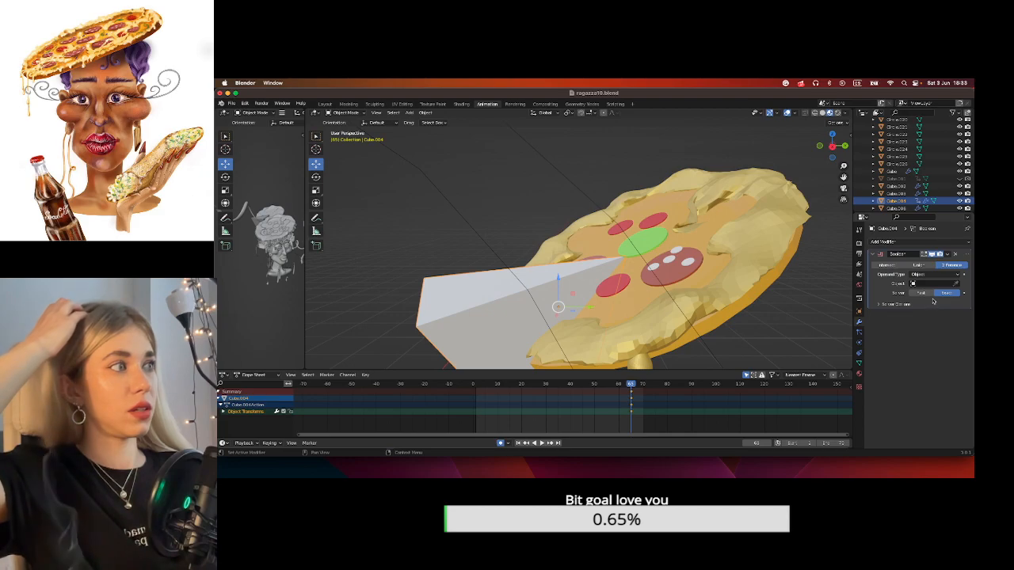
Remove the Boolean modifier from the pyramid and select the loose pizza's crust instead.
{"action": "left_click", "coordinate": [956, 255]}
{"action": "left_click", "coordinate": [938, 262]}
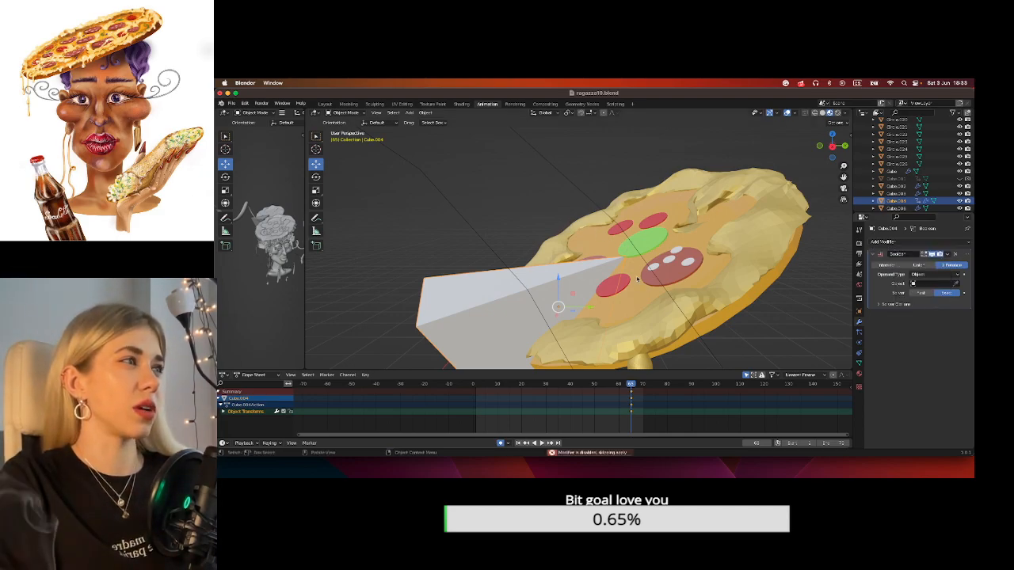
{"action": "left_click", "coordinate": [707, 272]}
{"action": "left_click", "coordinate": [631, 275]}
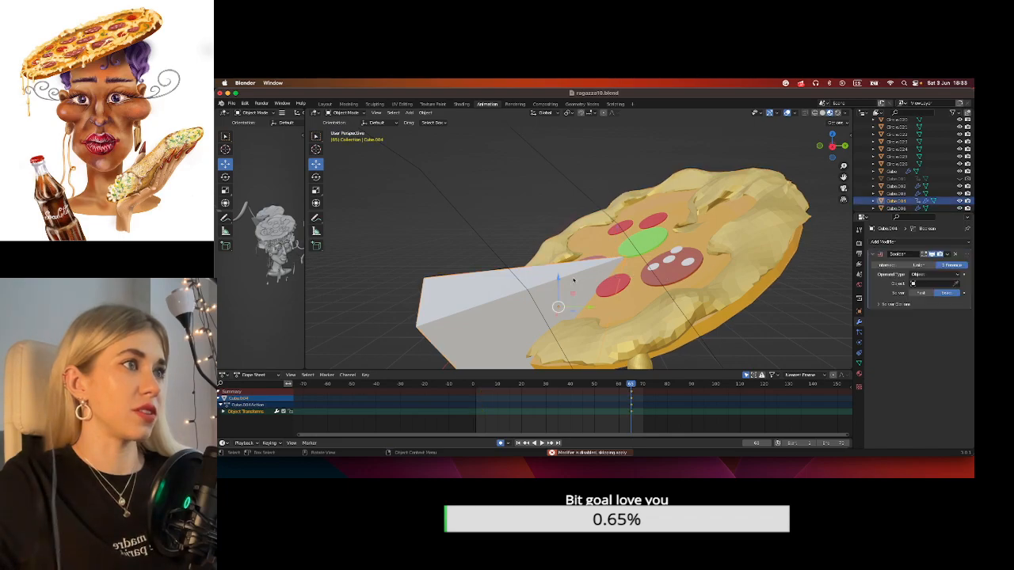
{"action": "left_click", "coordinate": [500, 222]}
{"action": "left_click", "coordinate": [955, 254]}
{"action": "left_click", "coordinate": [528, 257]}
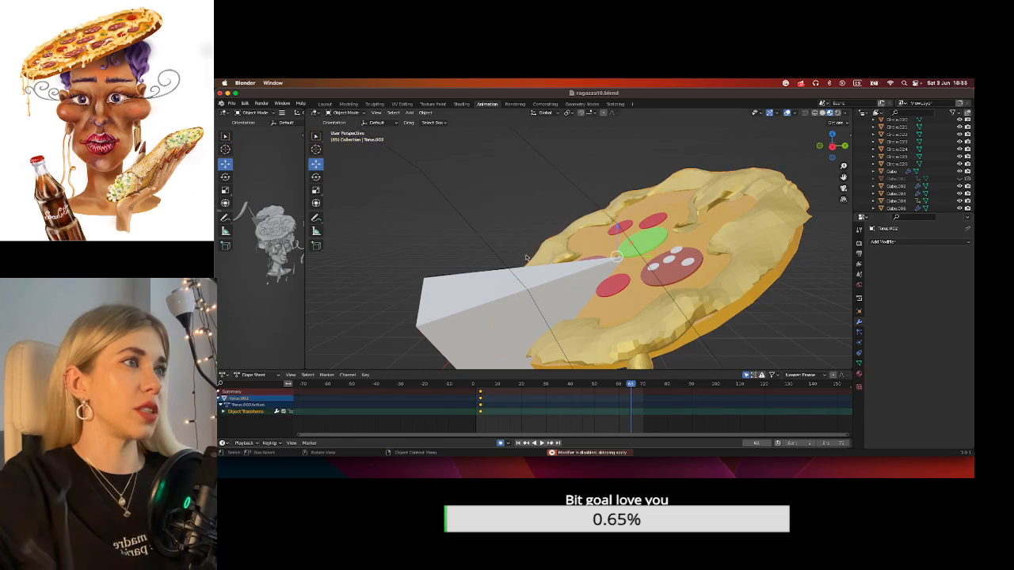
Add a Boolean modifier to the loose pizza, try the pyramid as its Difference object, and undo the object choice.
{"action": "left_click", "coordinate": [886, 241]}
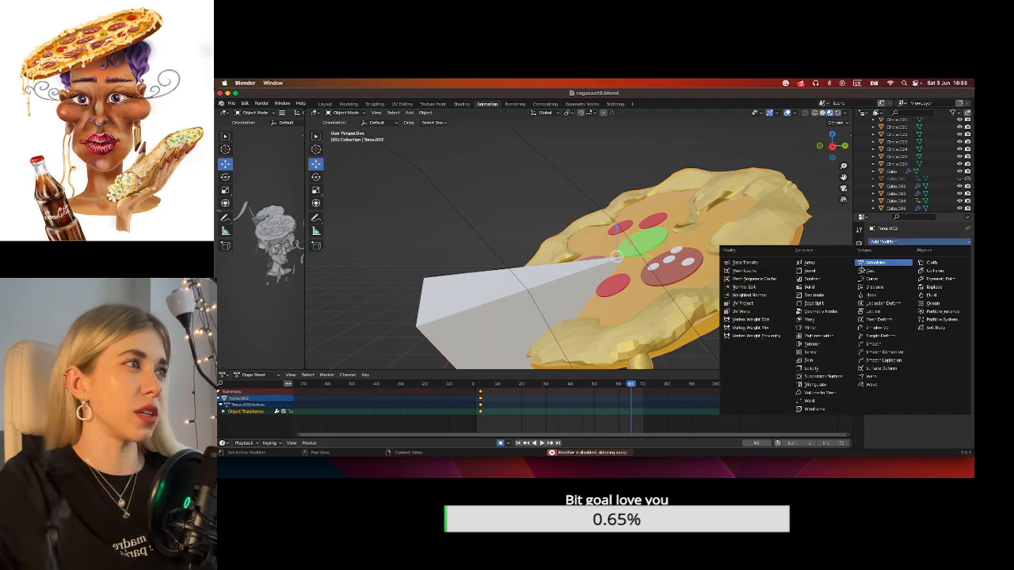
{"action": "left_click", "coordinate": [831, 279]}
{"action": "left_click", "coordinate": [956, 283]}
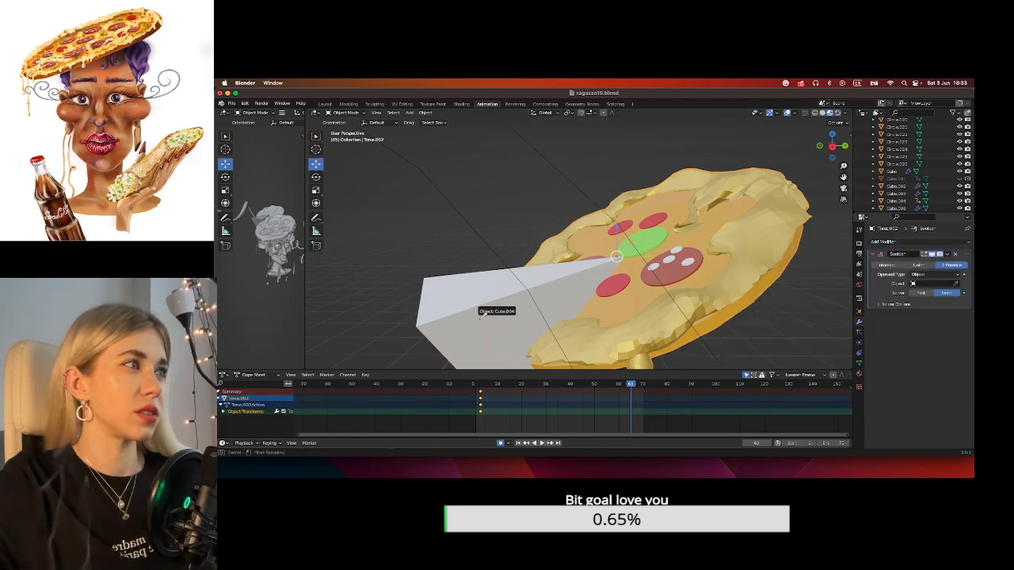
{"action": "left_click", "coordinate": [480, 315]}
{"action": "scroll", "coordinate": [704, 288], "scroll_direction": "left", "scroll_amount": 10}
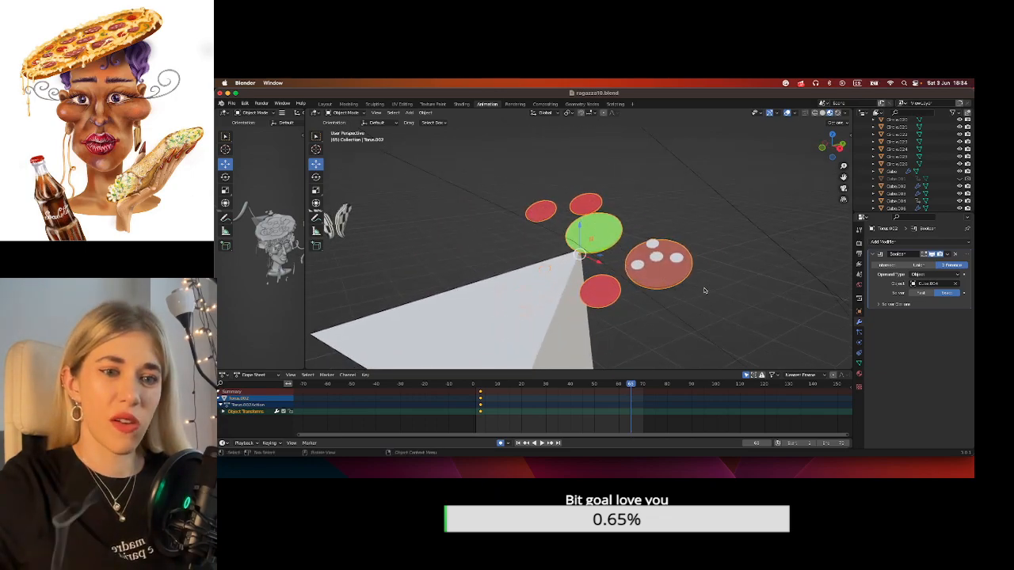
{"action": "key", "text": "super+z"}
{"action": "middle_click_drag", "start_coordinate": [713, 290], "coordinate": [685, 251]}
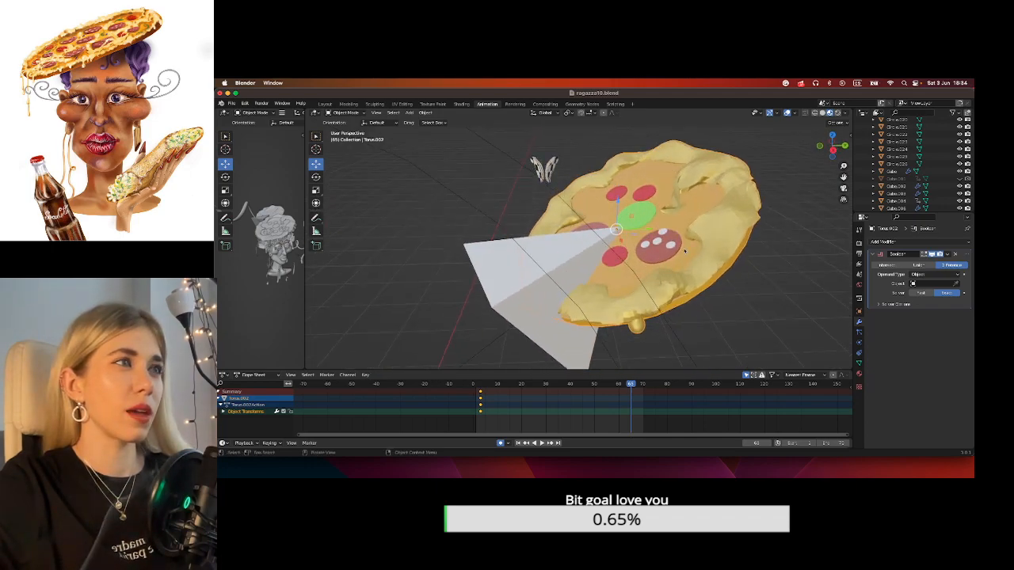
{"action": "scroll", "coordinate": [685, 251], "scroll_direction": "down", "scroll_amount": 3}
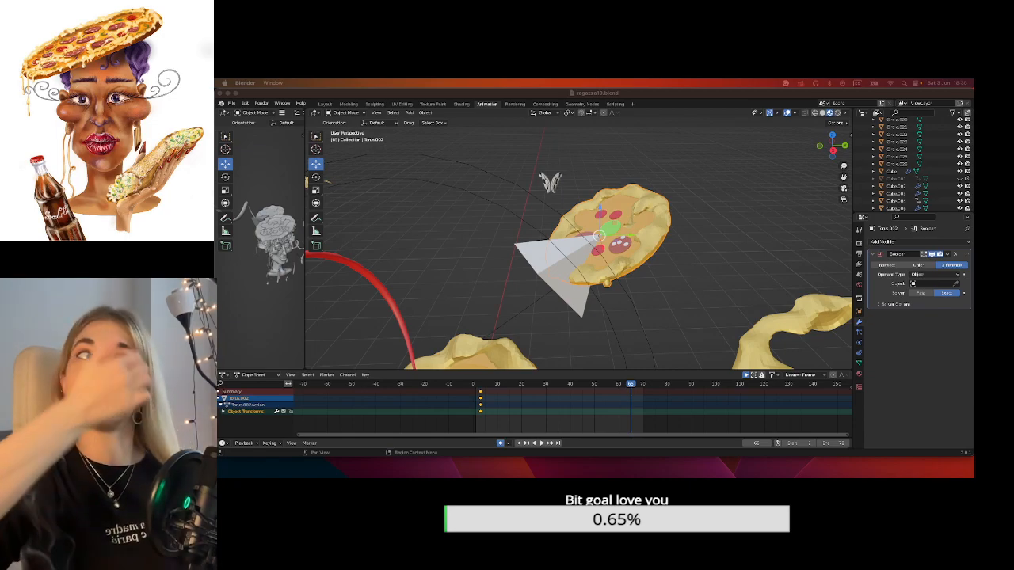
Move the pyramid out of the loose pizza to the empty space beside it.
{"action": "left_click", "coordinate": [323, 166]}
{"action": "left_click", "coordinate": [577, 265]}
{"action": "key", "text": "g"}
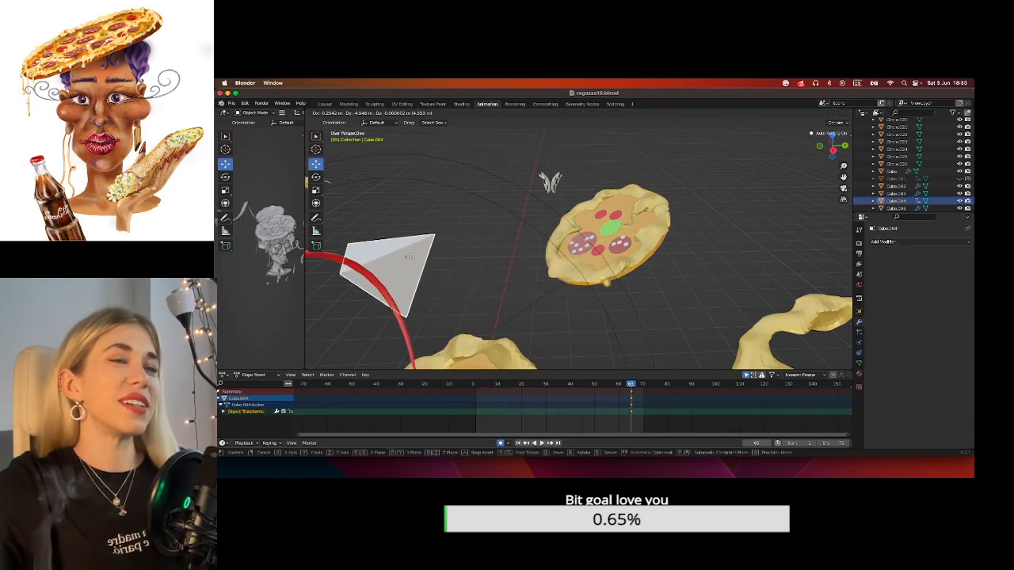
{"action": "left_click", "coordinate": [410, 257]}
Duplicate the base disc of the hat pizza and place the copy above the other pizzas.
{"action": "scroll", "coordinate": [412, 257], "scroll_direction": "down", "scroll_amount": 2}
{"action": "left_click", "coordinate": [508, 349]}
{"action": "left_click", "coordinate": [508, 336]}
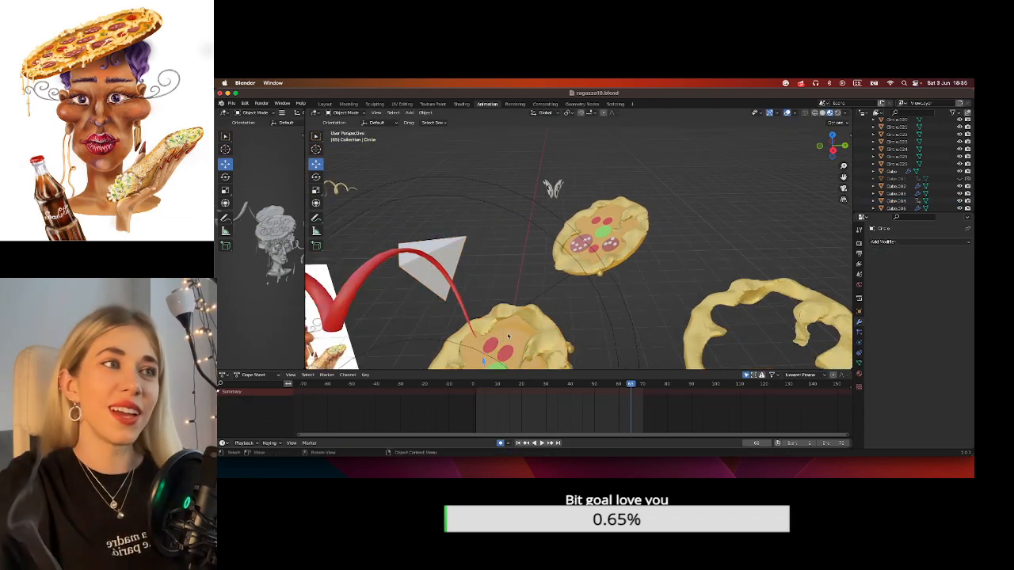
{"action": "key", "text": "shift+d"}
{"action": "left_click", "coordinate": [519, 212]}
{"action": "middle_click_drag", "start_coordinate": [519, 213], "coordinate": [437, 229]}
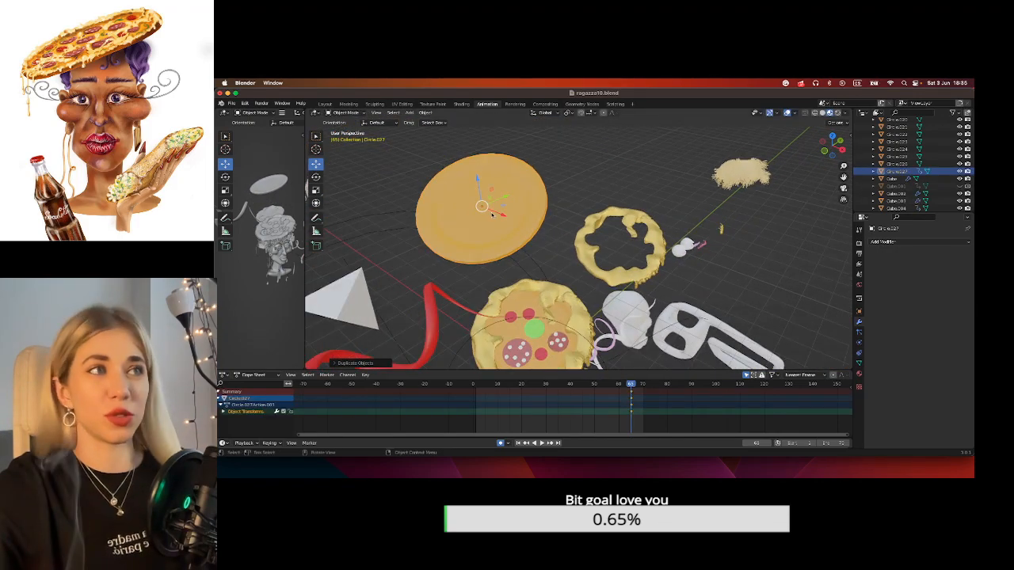
Move the copied base disc down to the pyramid so the two overlap.
{"action": "key", "text": "g"}
{"action": "left_click", "coordinate": [371, 193]}
{"action": "key", "text": "g"}
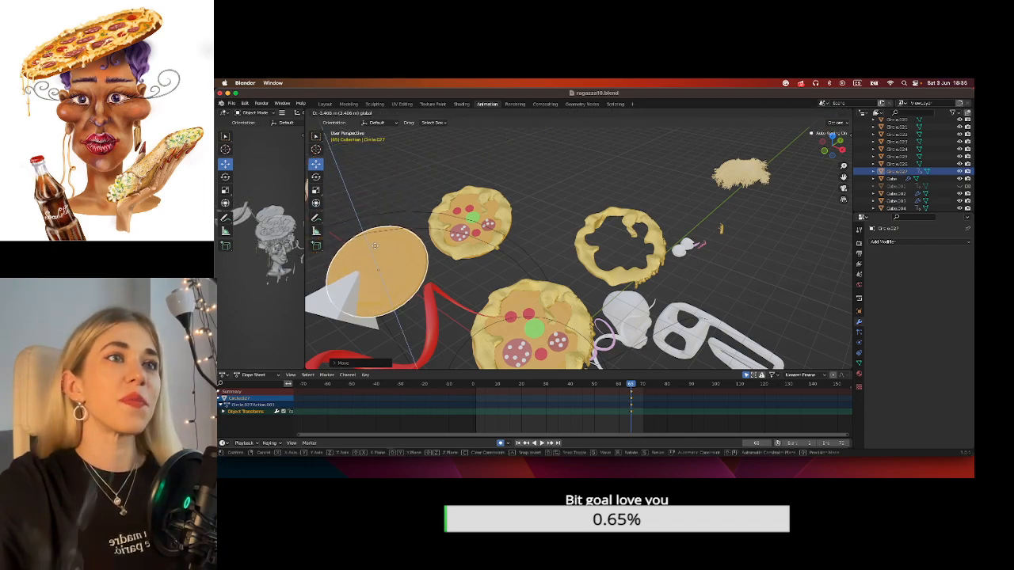
{"action": "left_click", "coordinate": [368, 246]}
{"action": "middle_click_drag", "start_coordinate": [367, 246], "coordinate": [489, 280]}
Select the pyramid and rotate it so its tip points in toward the middle of the copied disc.
{"action": "left_click", "coordinate": [345, 290]}
{"action": "scroll", "coordinate": [459, 288], "scroll_direction": "up", "scroll_amount": 3}
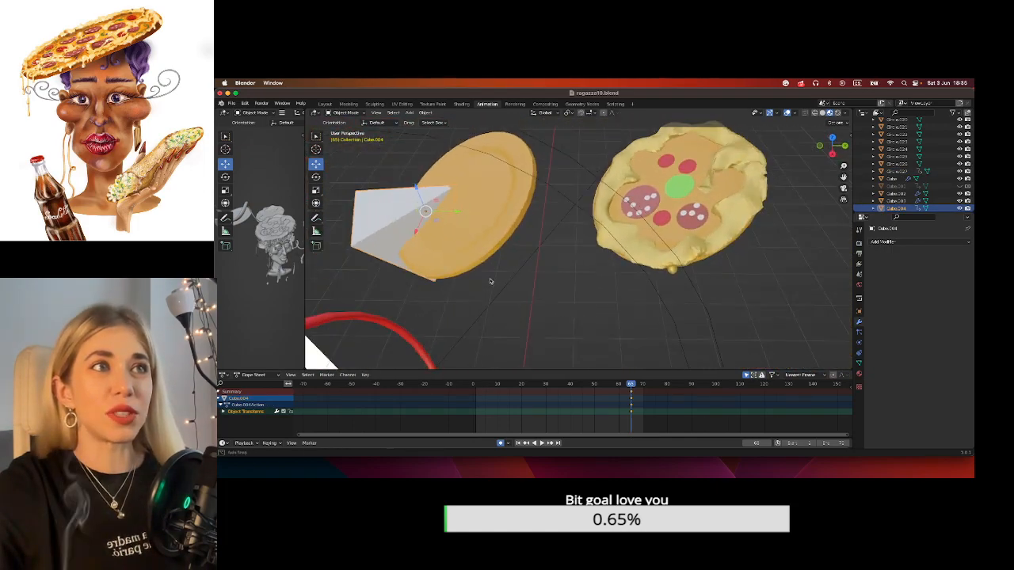
{"action": "left_click", "coordinate": [315, 177]}
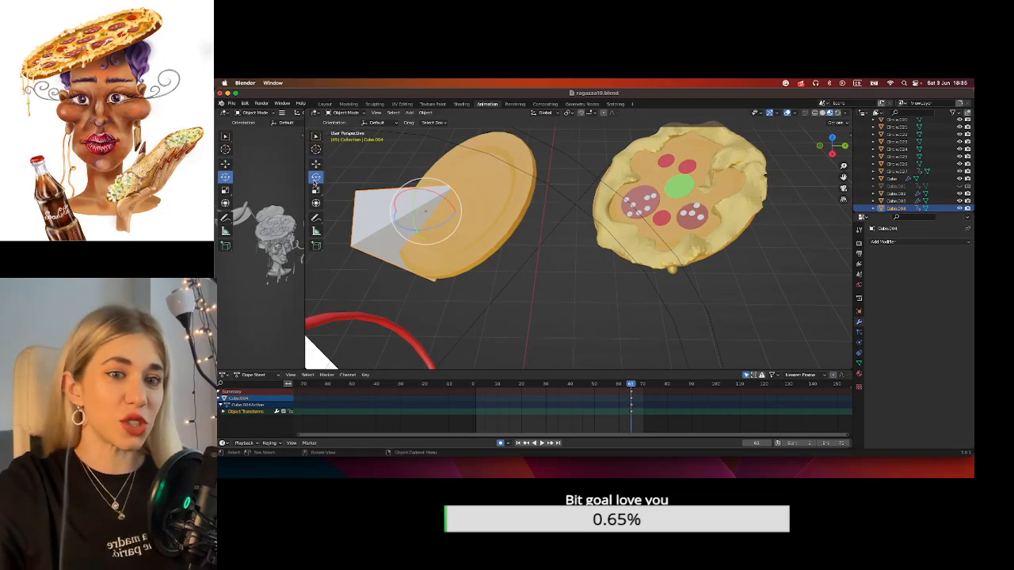
{"action": "left_click_drag", "start_coordinate": [454, 215], "coordinate": [478, 203]}
{"action": "middle_click_drag", "start_coordinate": [477, 203], "coordinate": [487, 185]}
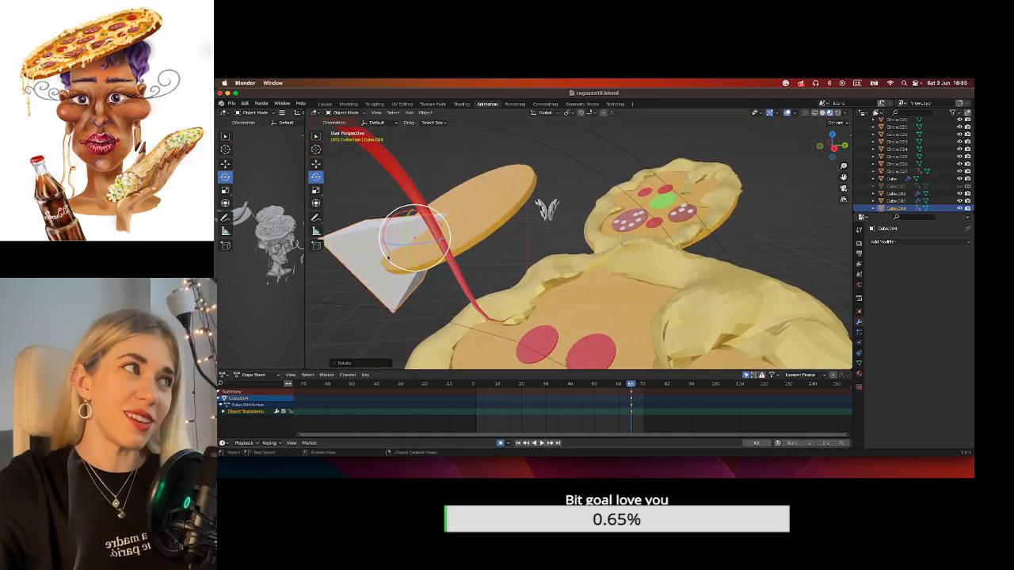
{"action": "middle_click_drag", "start_coordinate": [388, 257], "coordinate": [469, 233]}
{"action": "left_click_drag", "start_coordinate": [468, 232], "coordinate": [529, 229]}
{"action": "middle_click_drag", "start_coordinate": [529, 230], "coordinate": [517, 221]}
Move the pyramid slightly so its wedge passes through the edge of the copied disc.
{"action": "left_click", "coordinate": [316, 150]}
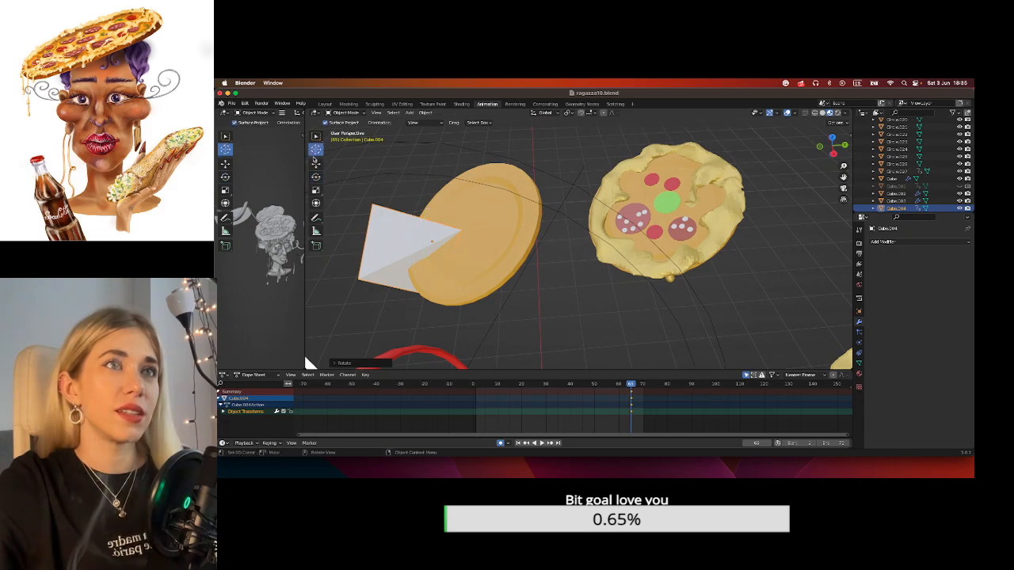
{"action": "left_click", "coordinate": [316, 163]}
{"action": "mouse_move", "coordinate": [437, 240]}
{"action": "left_mouse_down"}
{"action": "mouse_move", "coordinate": [453, 240]}
{"action": "mouse_move", "coordinate": [428, 208]}
{"action": "mouse_move", "coordinate": [432, 222]}
{"action": "left_mouse_up"}
{"action": "middle_click_drag", "start_coordinate": [524, 311], "coordinate": [412, 293]}
{"action": "scroll", "coordinate": [537, 279], "scroll_direction": "up", "scroll_amount": 4}
{"action": "middle_click_drag", "start_coordinate": [581, 280], "coordinate": [767, 248]}
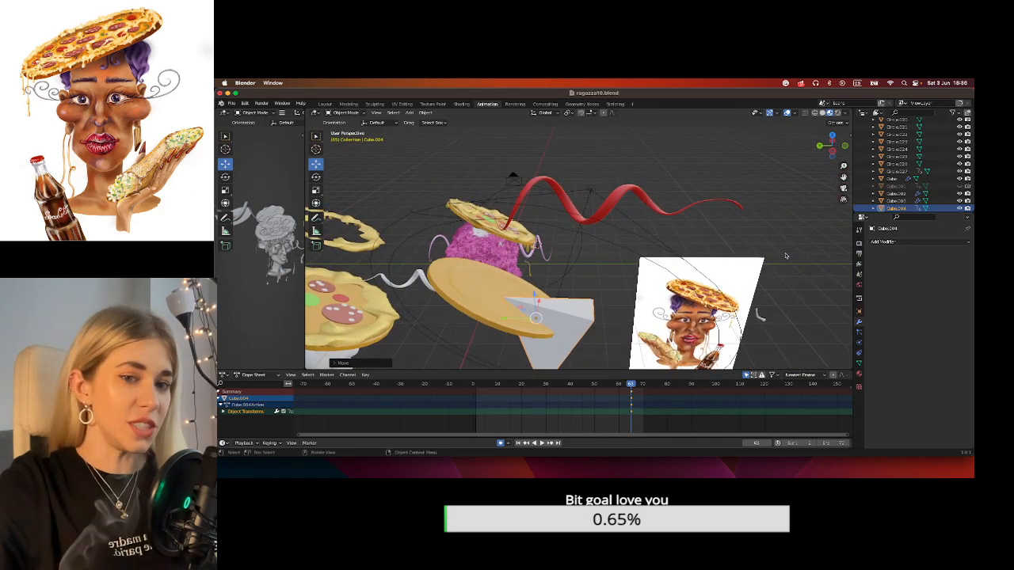
{"action": "middle_click_drag", "start_coordinate": [495, 245], "coordinate": [643, 235]}
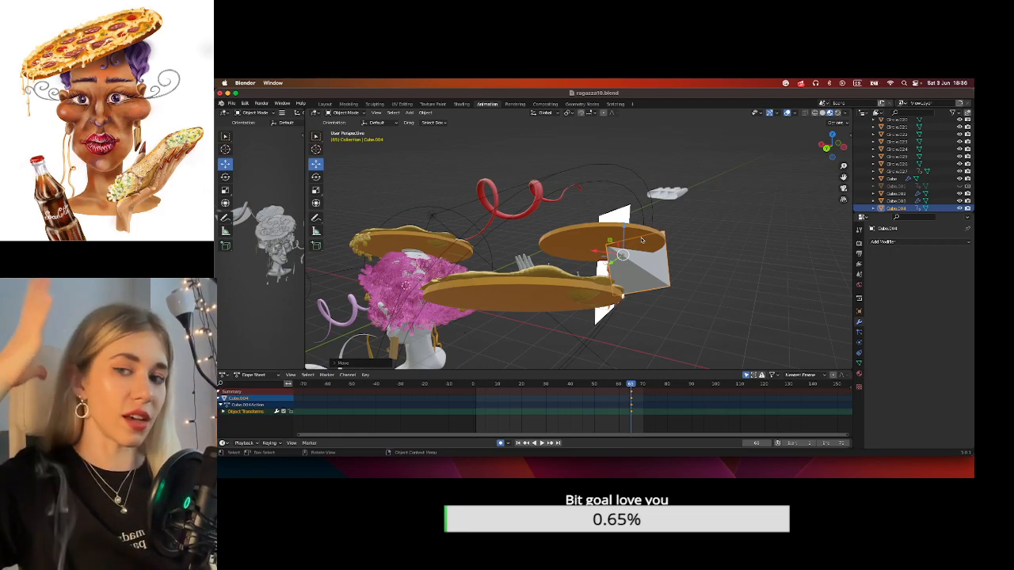
{"action": "middle_click_drag", "start_coordinate": [595, 263], "coordinate": [687, 243]}
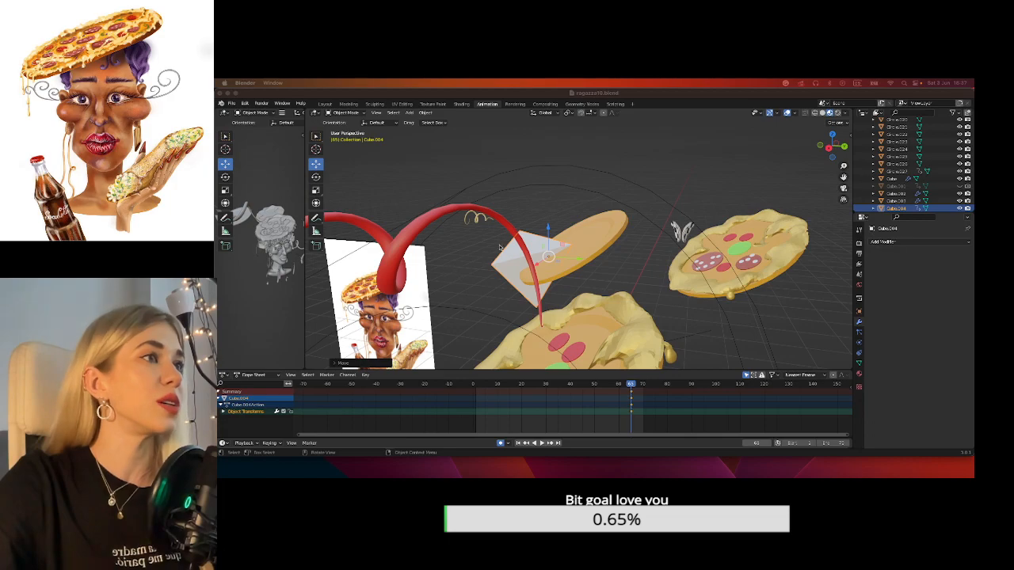
Switch to Chrome and search Google for "ai for 3d modeling".
{"action": "key", "text": "super+Tab"}
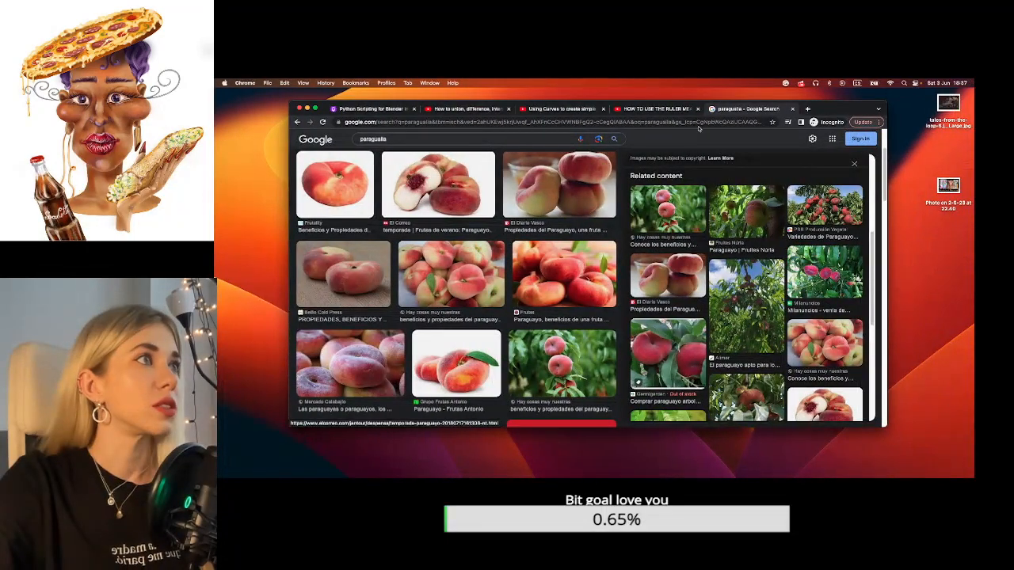
{"action": "left_click", "coordinate": [697, 122]}
{"action": "type", "text": "ai"}
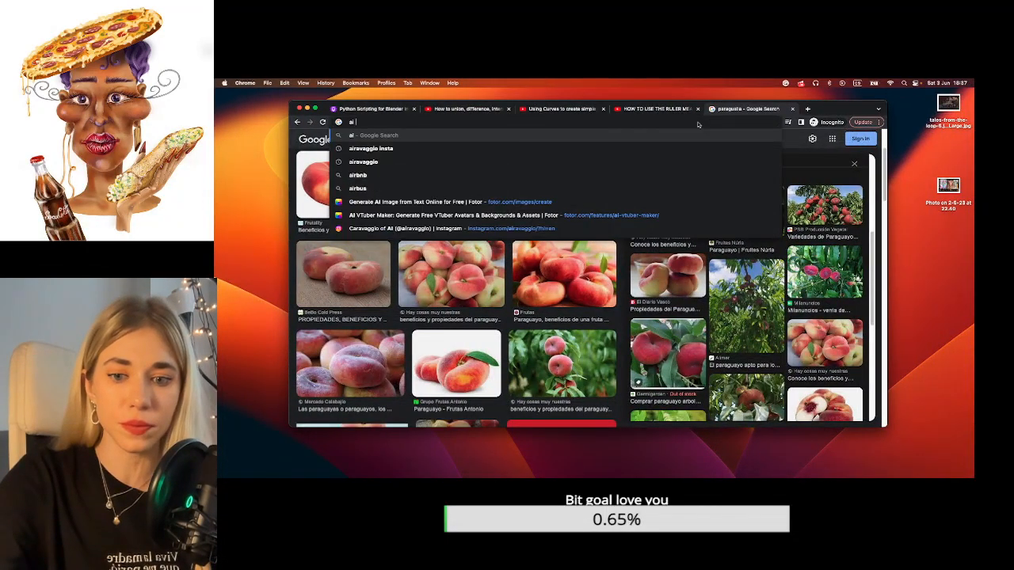
{"action": "type", "text": " for 3d modeling"}
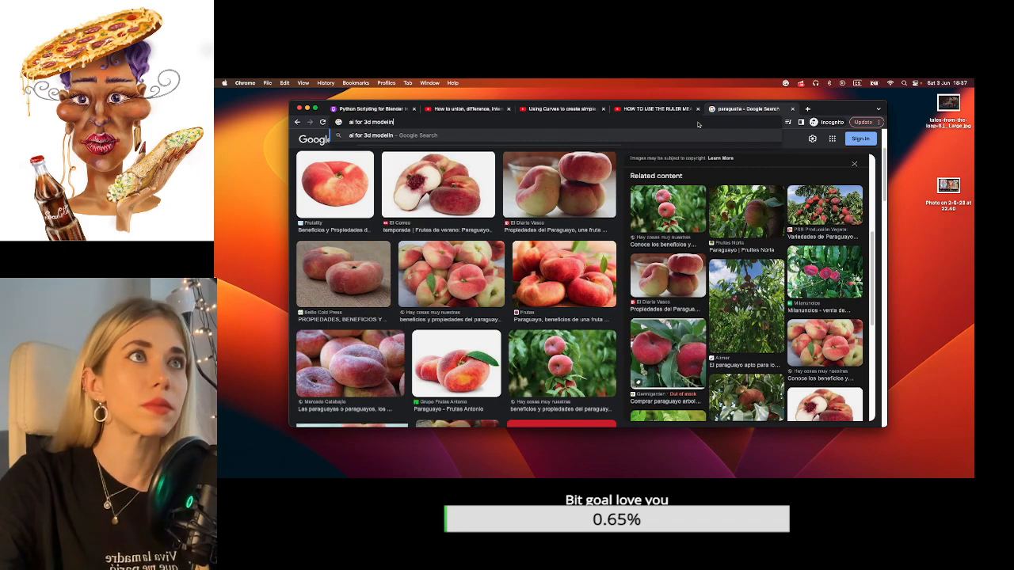
{"action": "key", "text": "Return"}
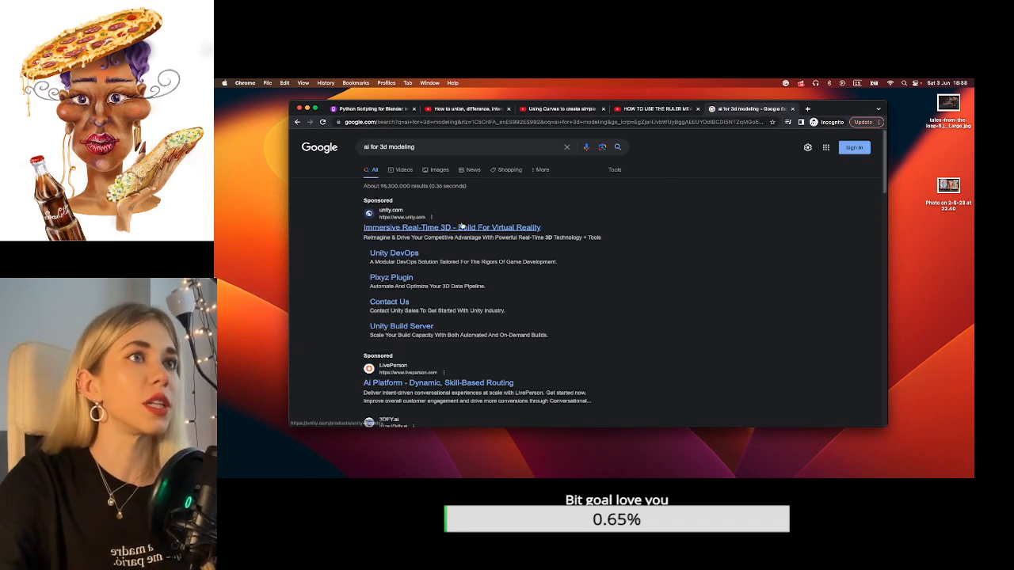
Open the Unity, LivePerson AI Platform and Sloyd search results in separate background tabs.
{"action": "left_click", "coordinate": [437, 230], "text": "super"}
{"action": "scroll", "coordinate": [412, 309], "scroll_direction": "down", "scroll_amount": 2}
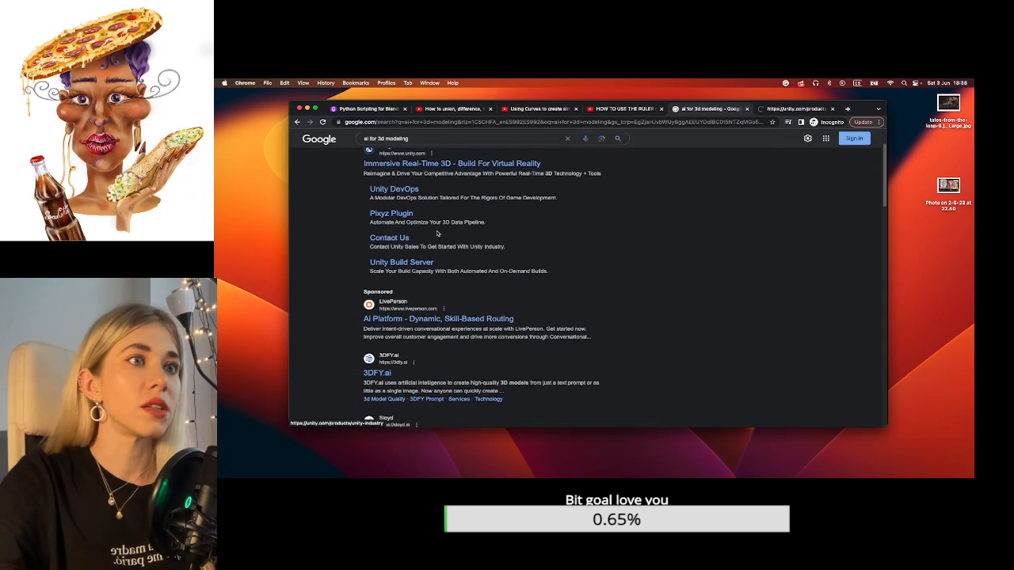
{"action": "left_click", "coordinate": [407, 319], "text": "super"}
{"action": "scroll", "coordinate": [402, 328], "scroll_direction": "down", "scroll_amount": 2}
{"action": "scroll", "coordinate": [394, 342], "scroll_direction": "down", "scroll_amount": 1}
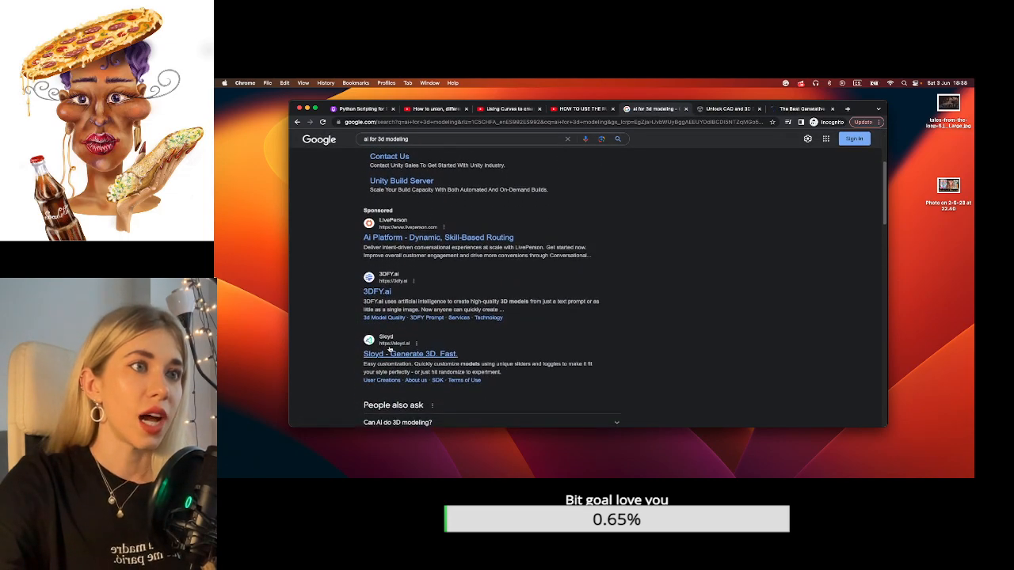
{"action": "left_click", "coordinate": [385, 354], "text": "super"}
{"action": "scroll", "coordinate": [384, 360], "scroll_direction": "down", "scroll_amount": 2}
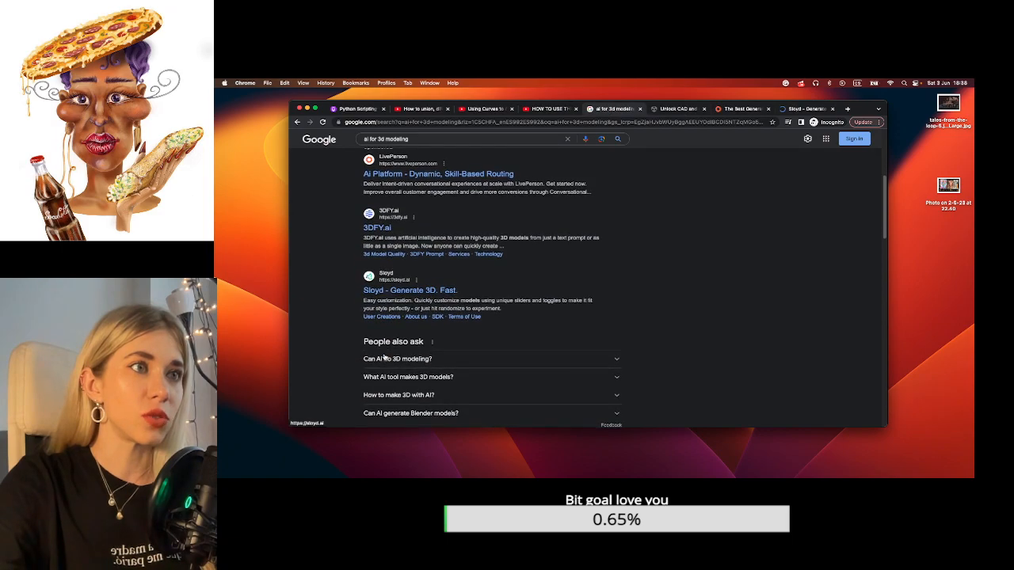
Look over the Unity Industry page, and accept all cookies and read through the LivePerson page.
{"action": "left_click", "coordinate": [696, 109]}
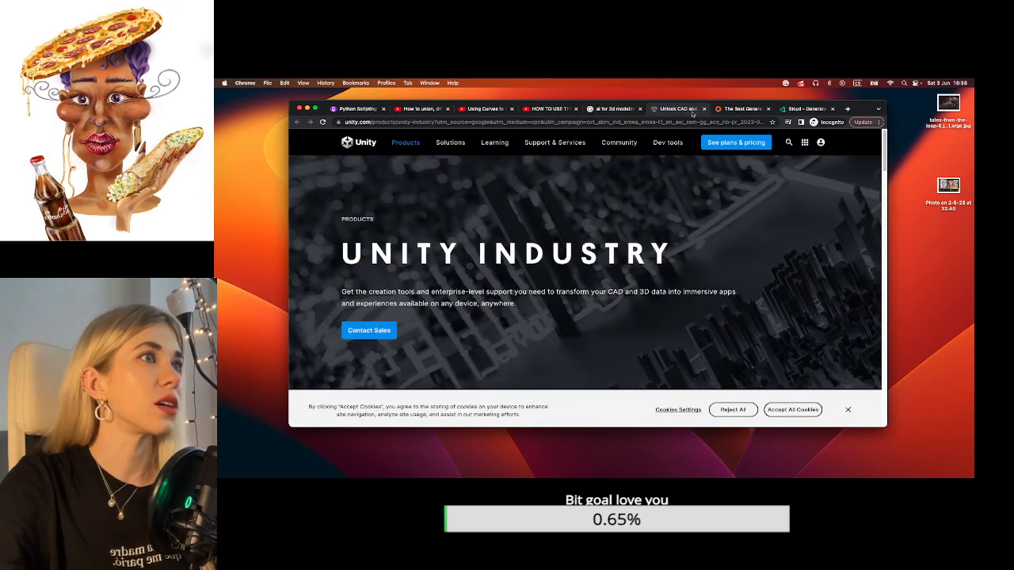
{"action": "left_click", "coordinate": [740, 109]}
{"action": "scroll", "coordinate": [456, 350], "scroll_direction": "down", "scroll_amount": 2}
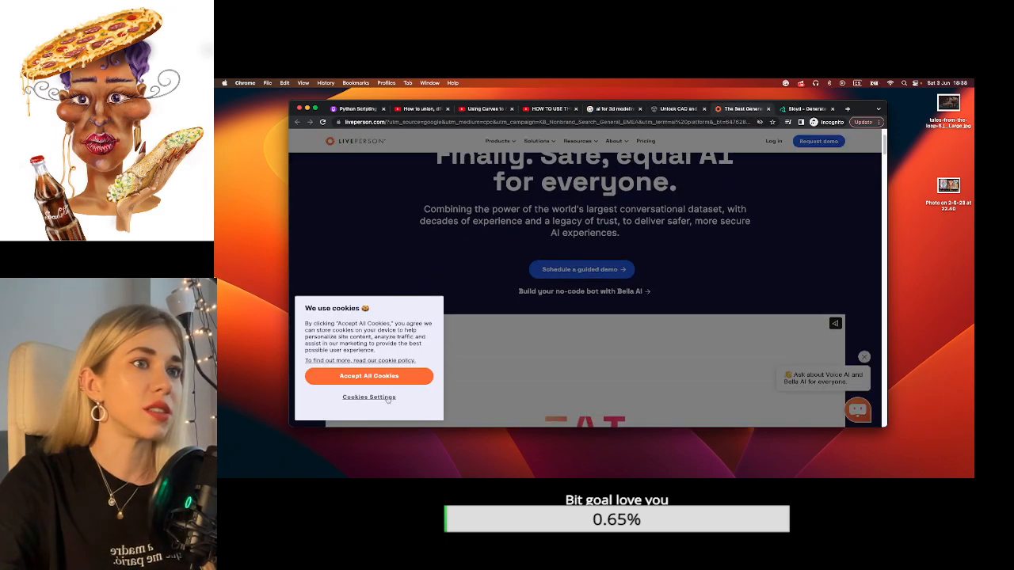
{"action": "left_click", "coordinate": [369, 376]}
{"action": "scroll", "coordinate": [539, 279], "scroll_direction": "down", "scroll_amount": 3}
{"action": "scroll", "coordinate": [538, 280], "scroll_direction": "down", "scroll_amount": 10}
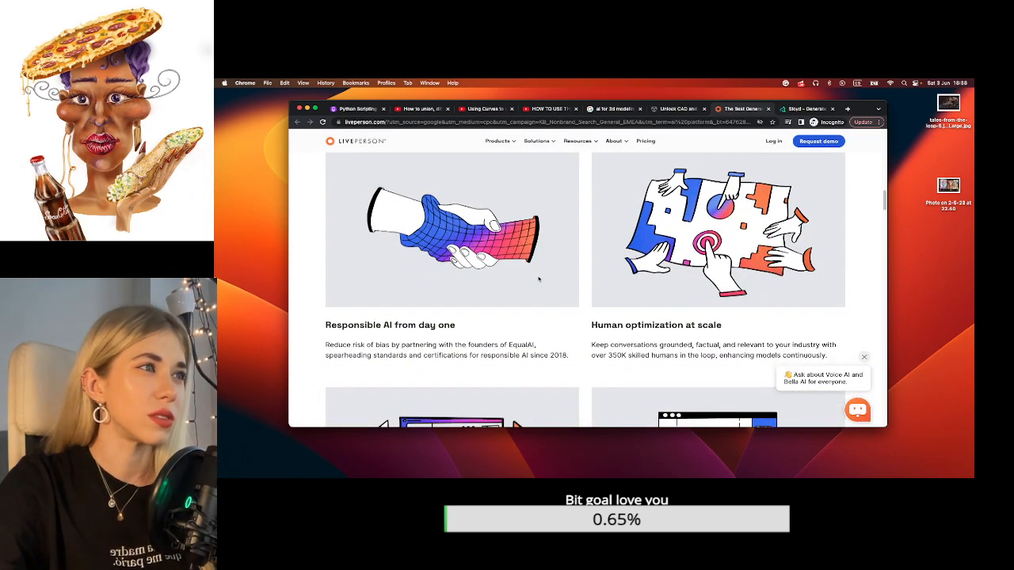
{"action": "scroll", "coordinate": [428, 319], "scroll_direction": "down", "scroll_amount": 8}
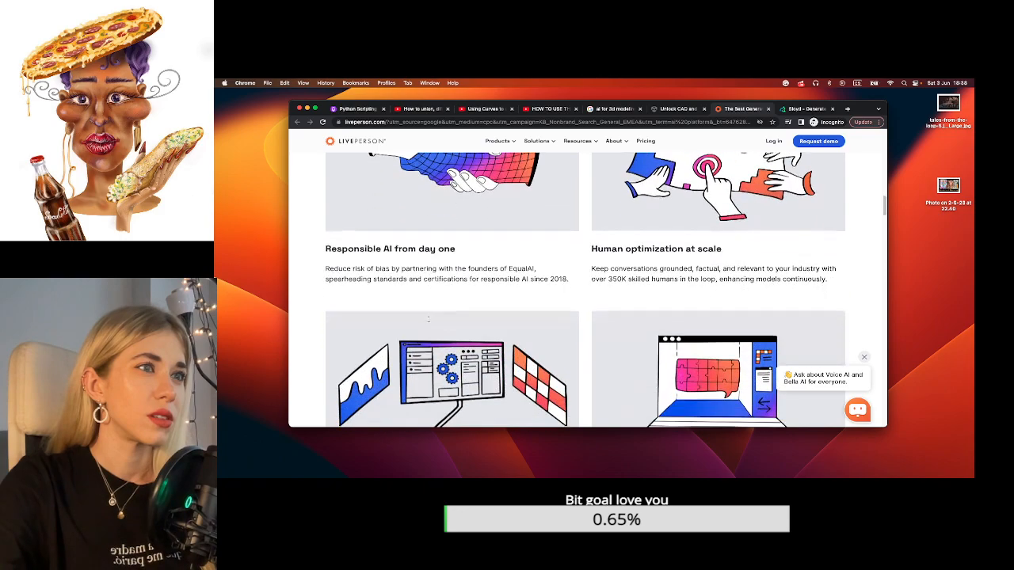
View the Sloyd page down to the Ever-expanding library section, open its Get Started page, and return to the Sloyd page.
{"action": "left_click", "coordinate": [804, 108]}
{"action": "scroll", "coordinate": [566, 365], "scroll_direction": "down", "scroll_amount": 3}
{"action": "scroll", "coordinate": [566, 365], "scroll_direction": "down", "scroll_amount": 3}
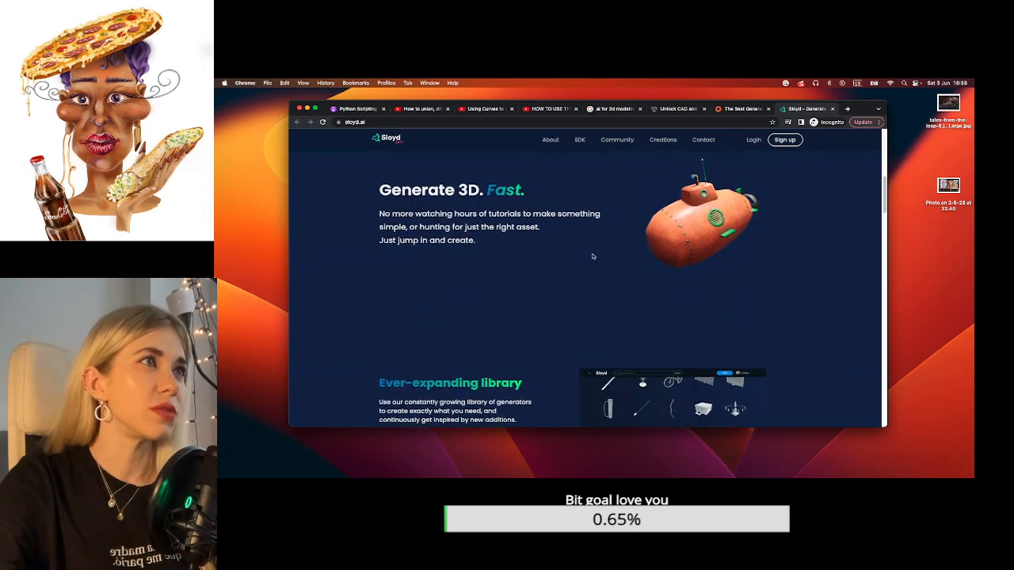
{"action": "scroll", "coordinate": [592, 256], "scroll_direction": "down", "scroll_amount": 3}
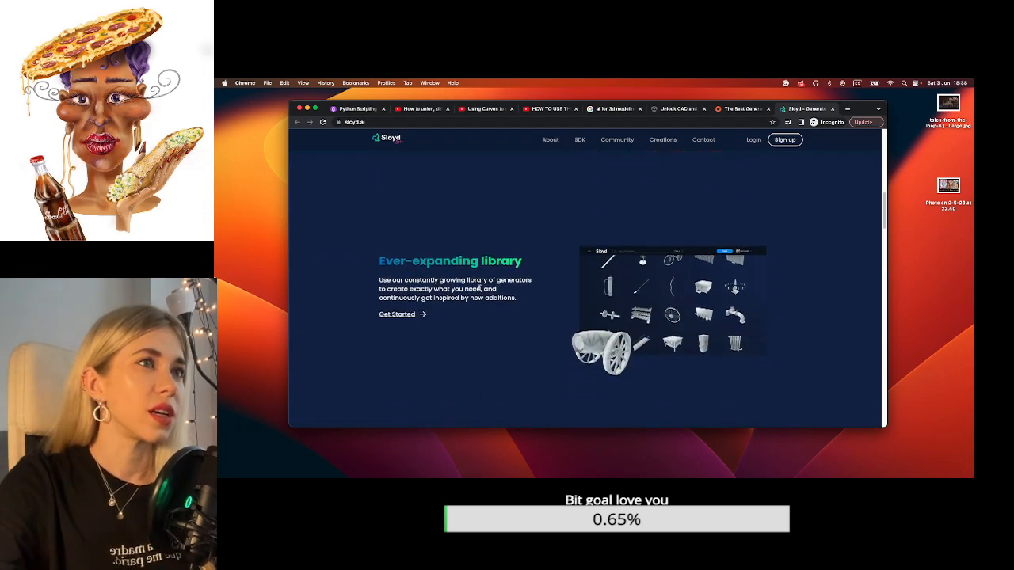
{"action": "left_click", "coordinate": [423, 315]}
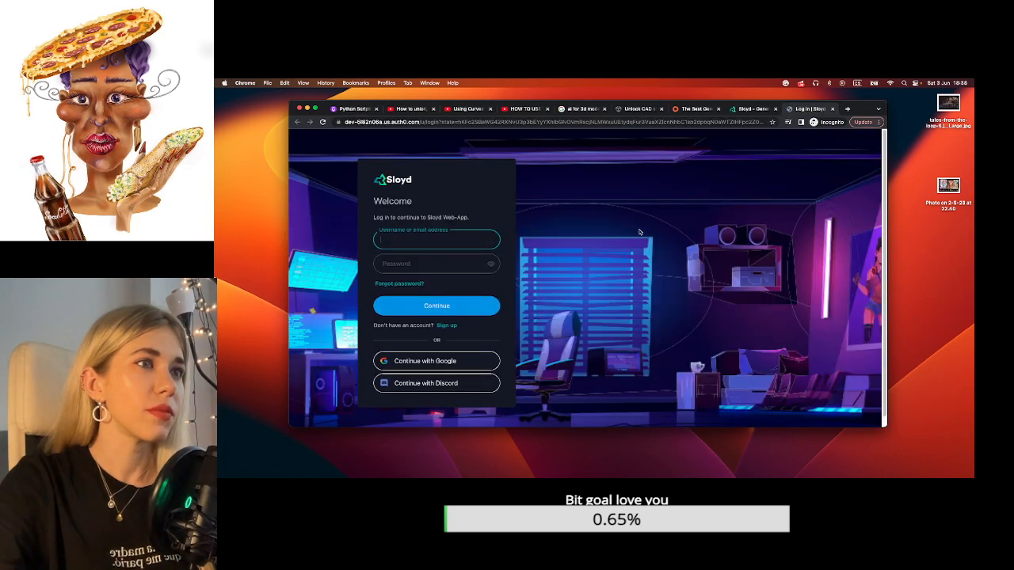
{"action": "left_click", "coordinate": [754, 108]}
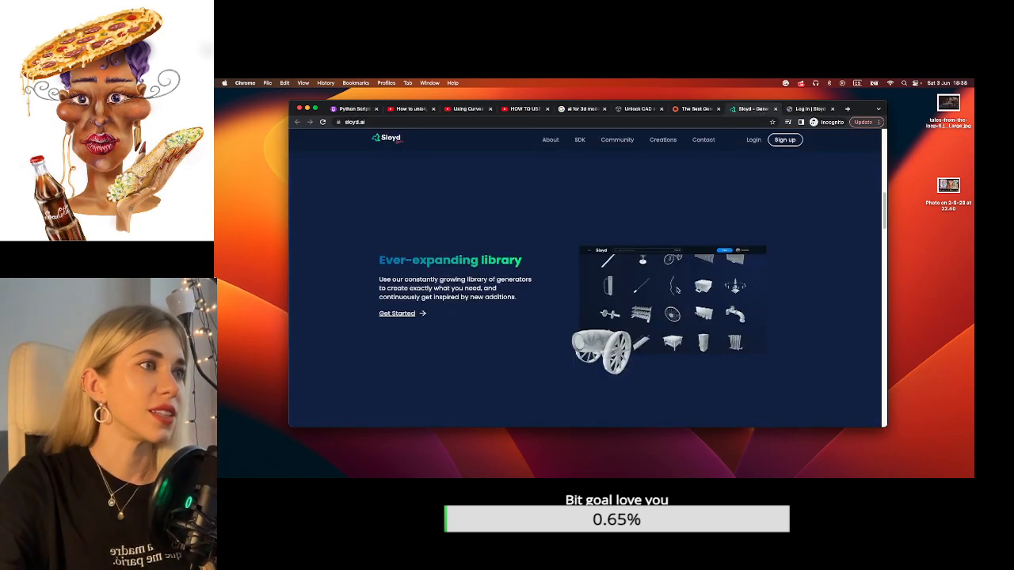
Read through Sloyd's feature sections and FAQ, expanding the answer to "How does it work?".
{"action": "scroll", "coordinate": [677, 291], "scroll_direction": "down", "scroll_amount": 5}
{"action": "scroll", "coordinate": [677, 291], "scroll_direction": "down", "scroll_amount": 5}
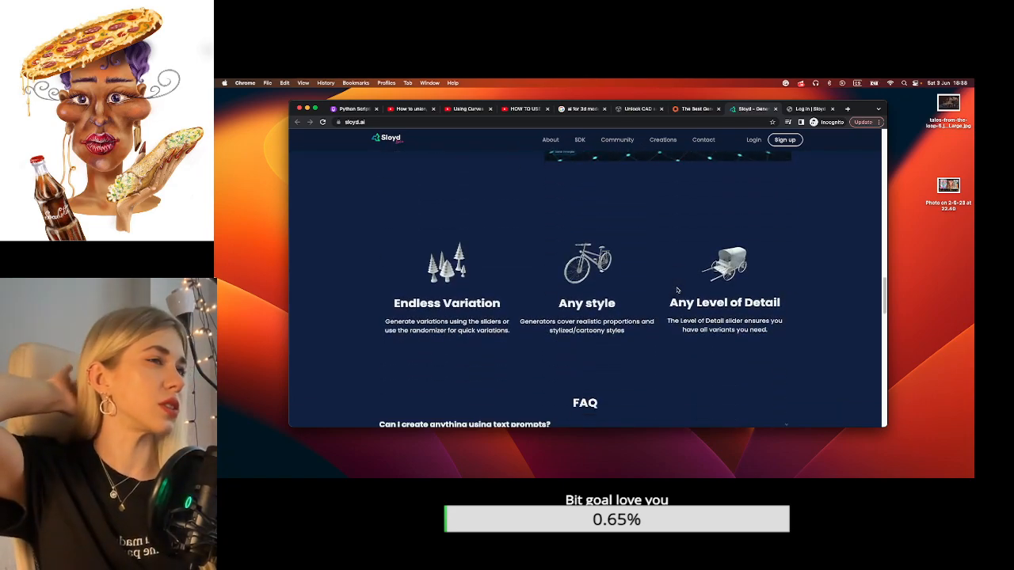
{"action": "scroll", "coordinate": [677, 290], "scroll_direction": "down", "scroll_amount": 3}
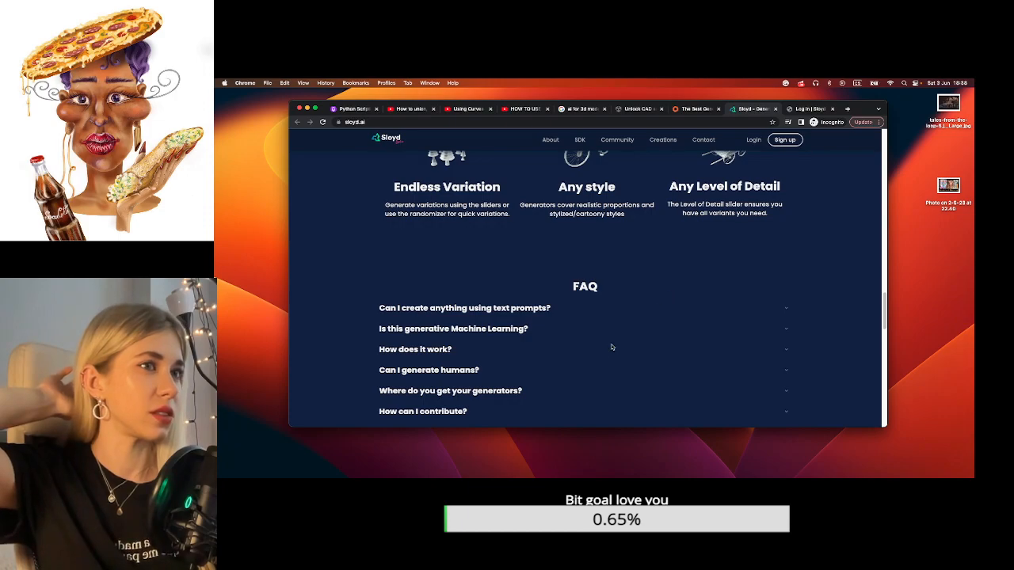
{"action": "left_click", "coordinate": [786, 350]}
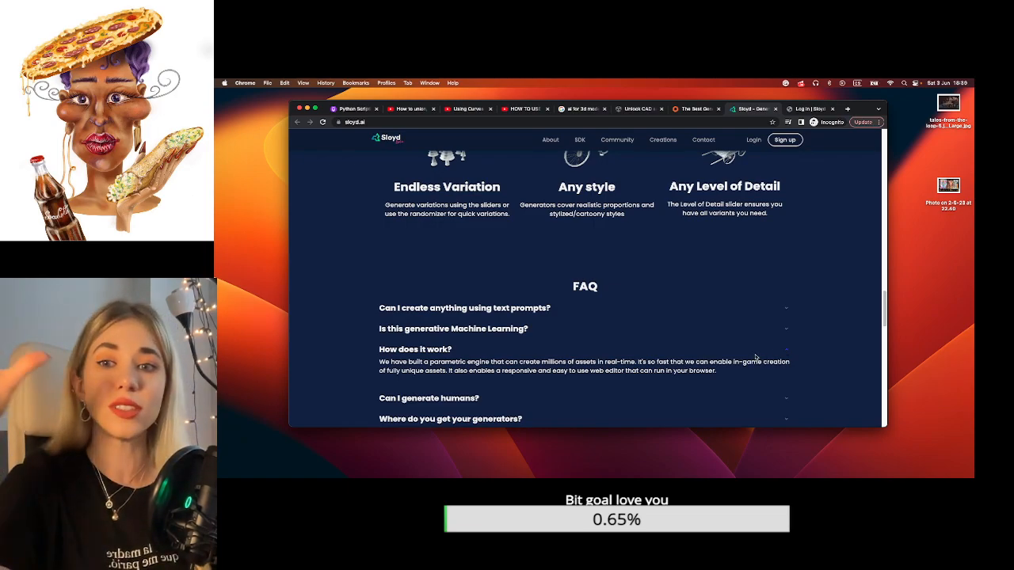
{"action": "scroll", "coordinate": [775, 341], "scroll_direction": "down", "scroll_amount": 2}
{"action": "scroll", "coordinate": [774, 340], "scroll_direction": "down", "scroll_amount": 5}
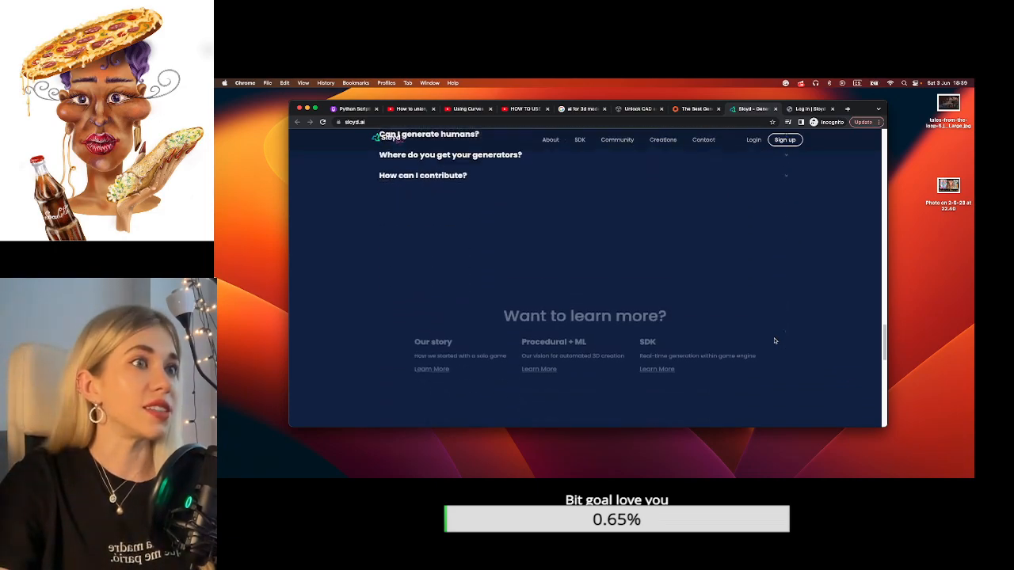
{"action": "scroll", "coordinate": [775, 340], "scroll_direction": "up", "scroll_amount": 20}
{"action": "scroll", "coordinate": [775, 340], "scroll_direction": "down", "scroll_amount": 10}
{"action": "scroll", "coordinate": [775, 340], "scroll_direction": "down", "scroll_amount": 3}
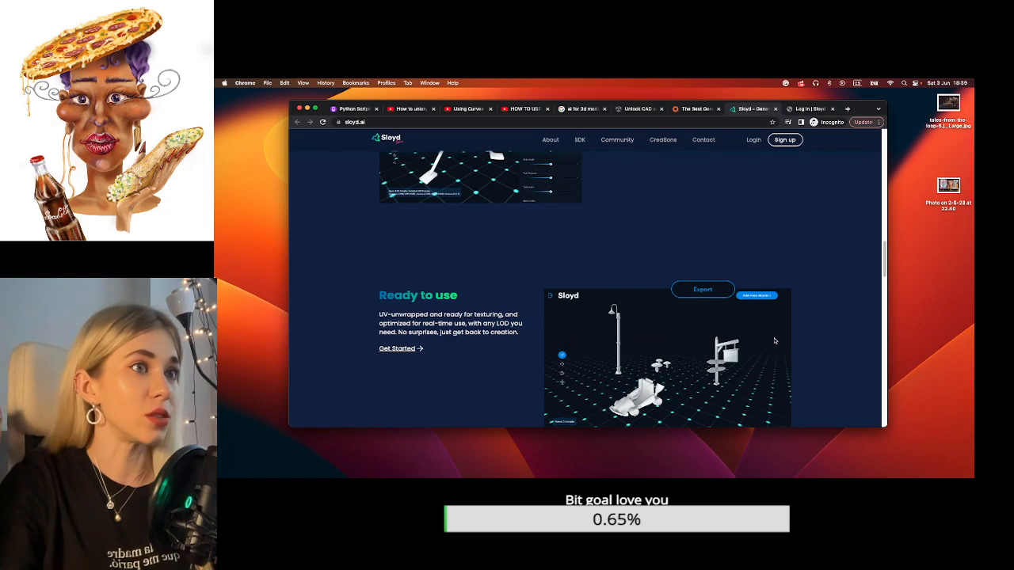
{"action": "scroll", "coordinate": [775, 341], "scroll_direction": "up", "scroll_amount": 15}
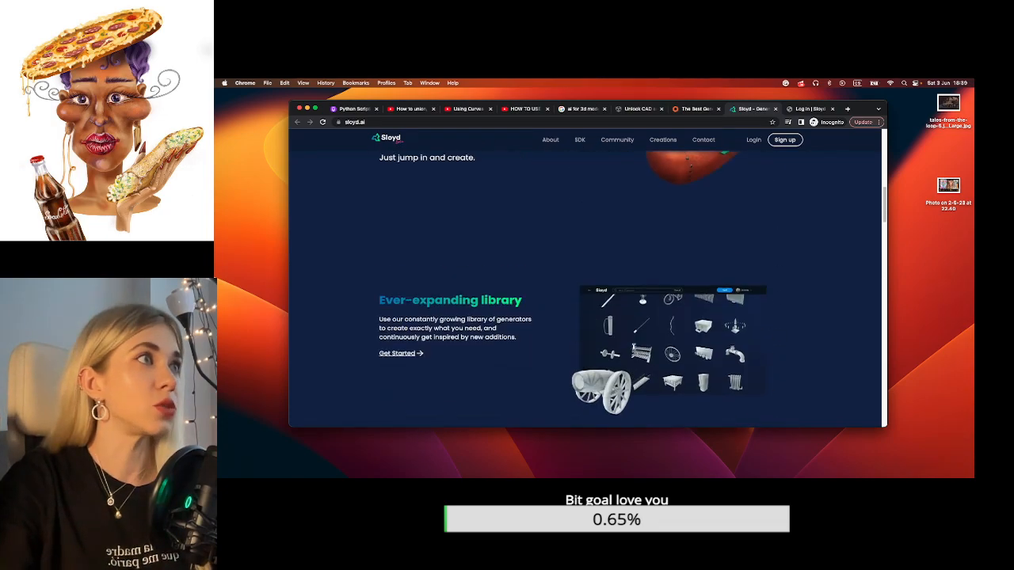
Open Sloyd's Community Discord invite, select its web address, and close the invite page.
{"action": "left_click", "coordinate": [624, 144]}
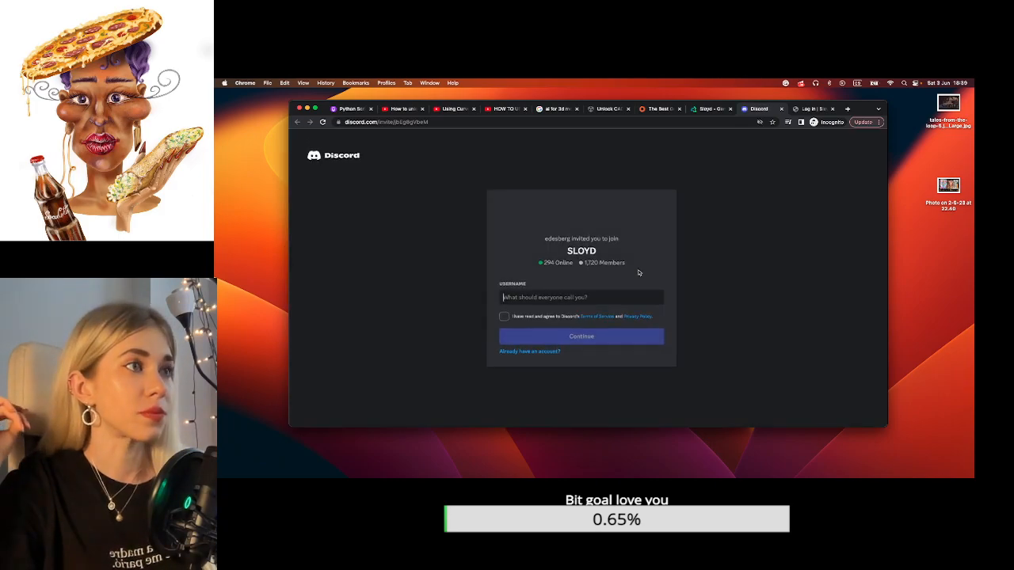
{"action": "left_click", "coordinate": [727, 122]}
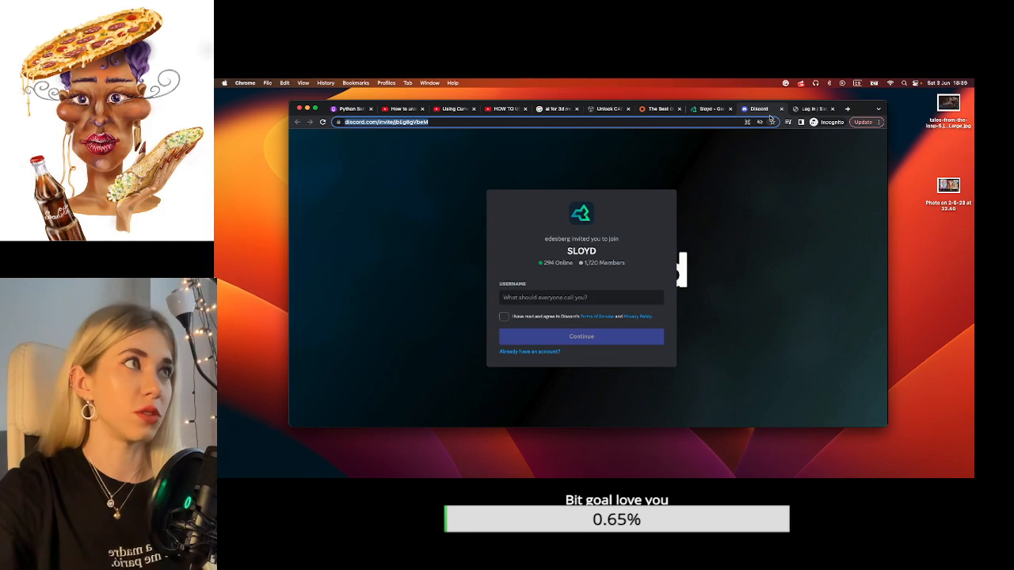
{"action": "left_click", "coordinate": [781, 110]}
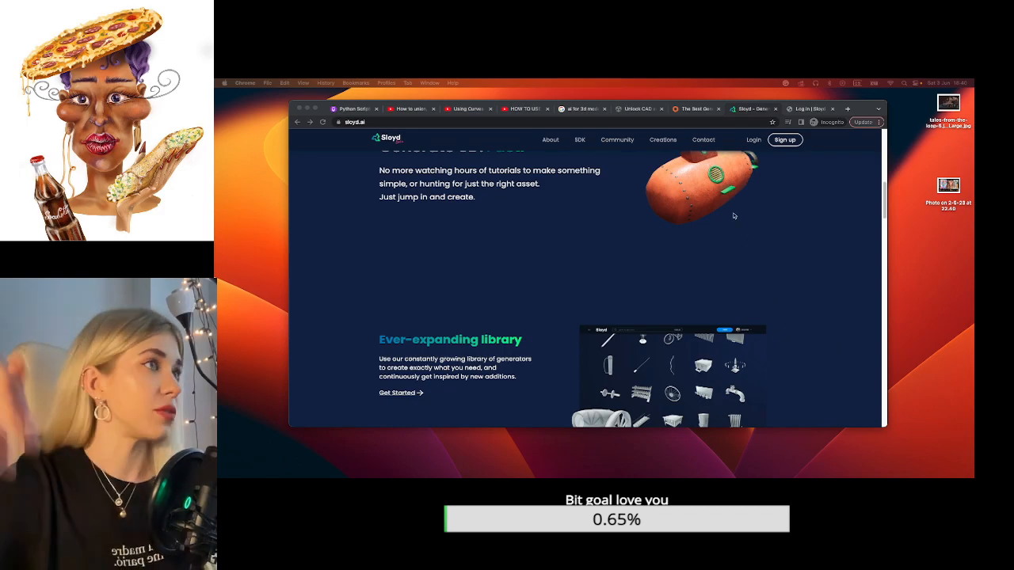
Look over the Sloyd home page's library section and the LivePerson AI platform page.
{"action": "scroll", "coordinate": [733, 217], "scroll_direction": "up", "scroll_amount": 10}
{"action": "key", "text": "super+Tab"}
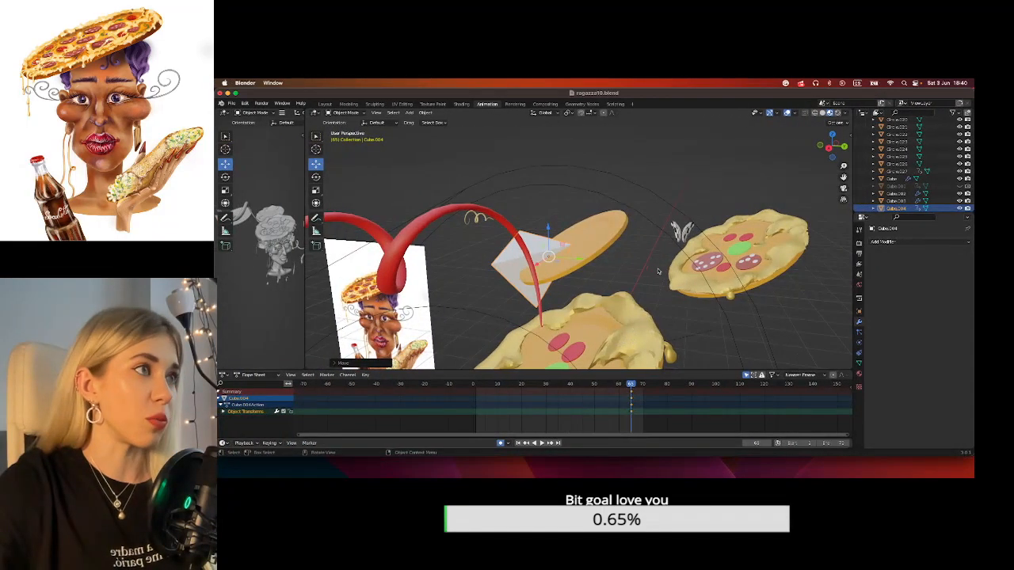
{"action": "key", "text": "super+Tab"}
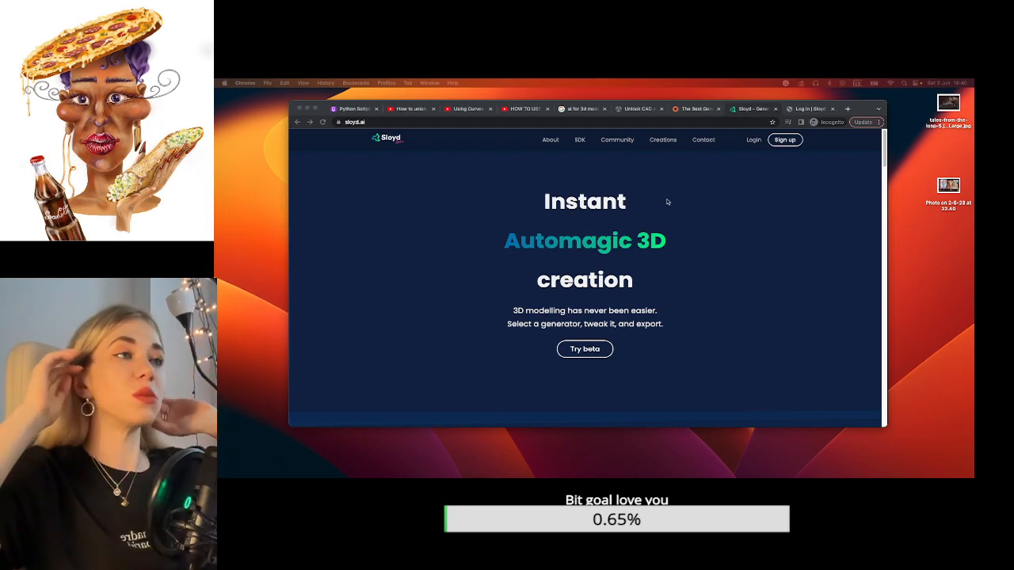
{"action": "scroll", "coordinate": [665, 267], "scroll_direction": "down", "scroll_amount": 15}
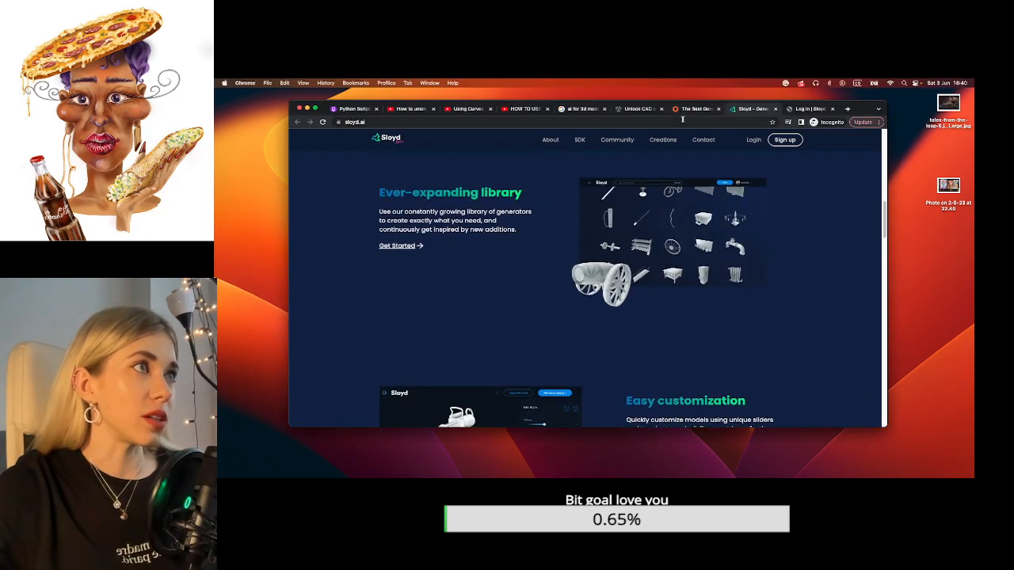
{"action": "key", "text": "ctrl+shift+Tab"}
{"action": "scroll", "coordinate": [631, 222], "scroll_direction": "up", "scroll_amount": 1}
{"action": "scroll", "coordinate": [631, 221], "scroll_direction": "up", "scroll_amount": 10}
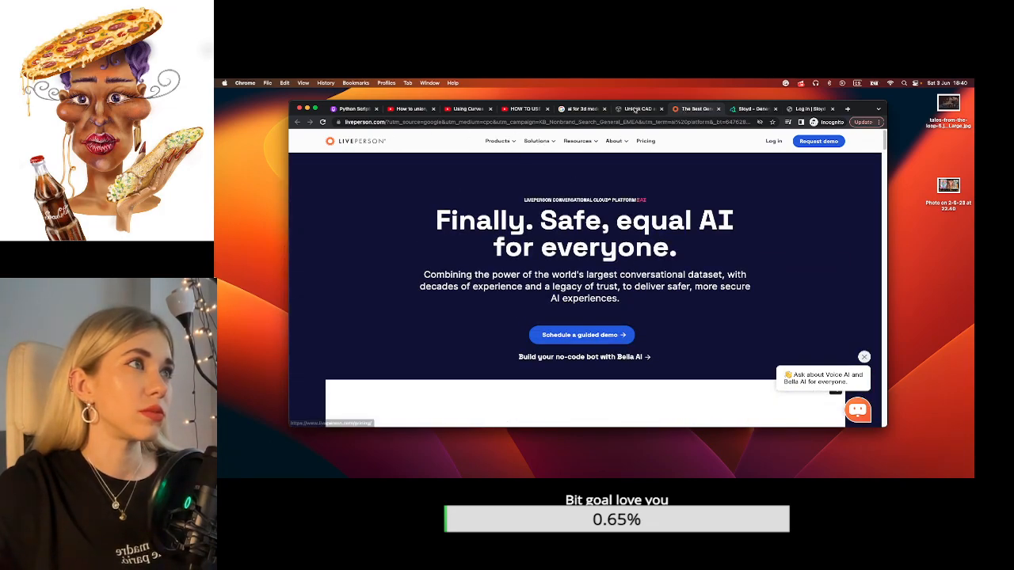
Examine the Unity Industry page, including its Streamlined AR workflows section and frequently asked questions.
{"action": "key", "text": "ctrl+shift+Tab"}
{"action": "scroll", "coordinate": [619, 242], "scroll_direction": "down", "scroll_amount": 10}
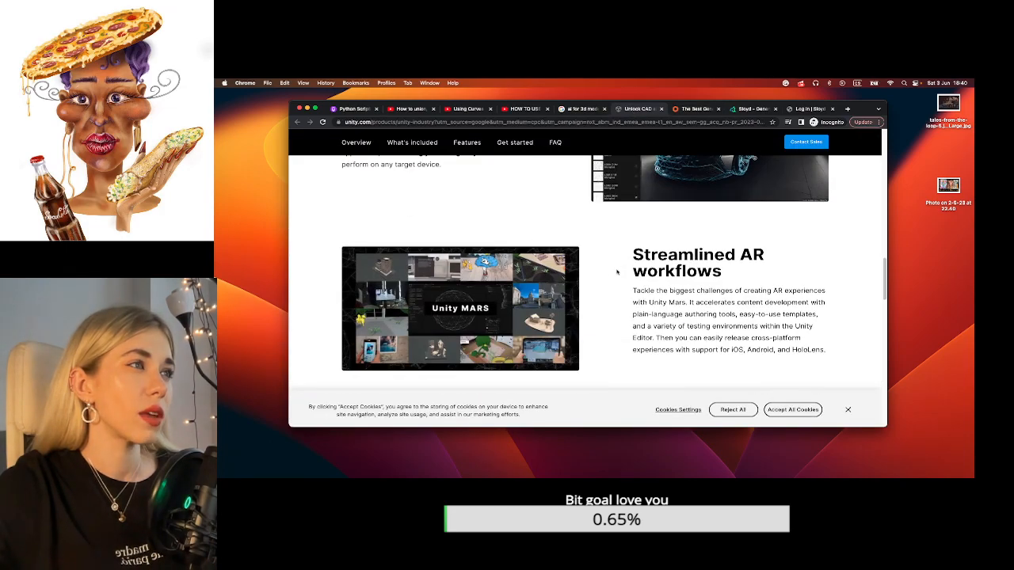
{"action": "left_click_drag", "start_coordinate": [668, 258], "coordinate": [742, 290]}
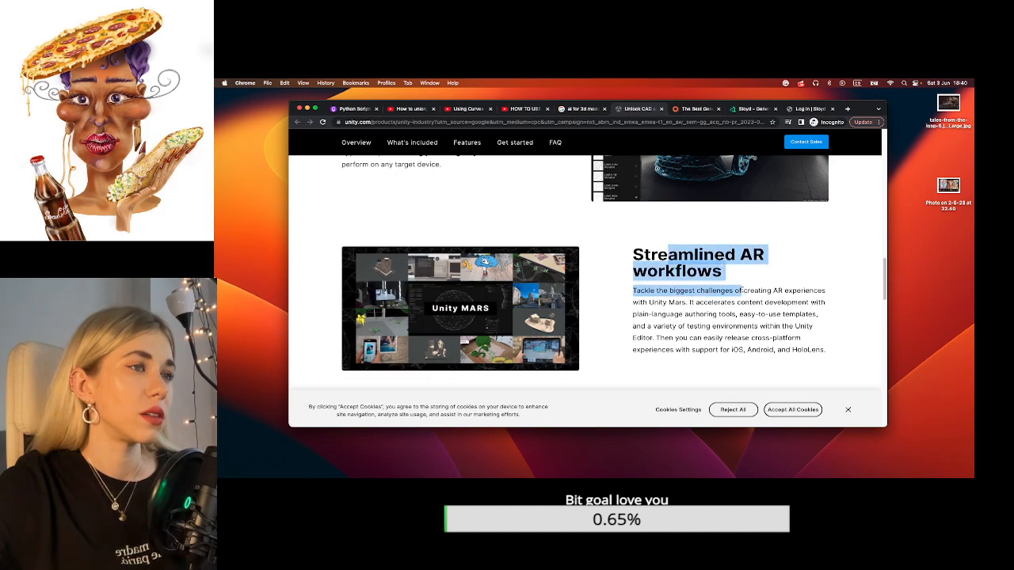
{"action": "scroll", "coordinate": [700, 302], "scroll_direction": "down", "scroll_amount": 10}
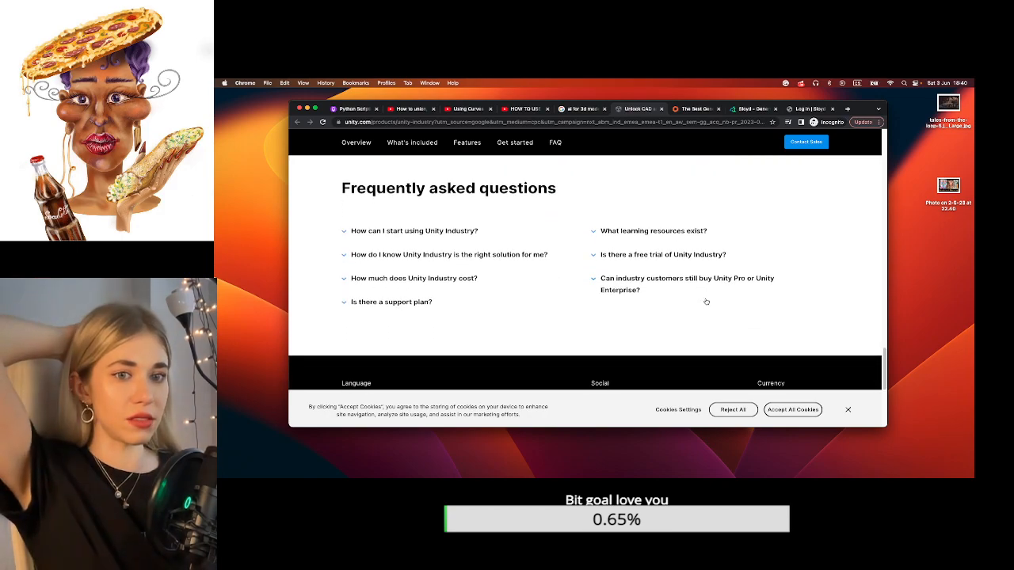
{"action": "scroll", "coordinate": [704, 301], "scroll_direction": "down", "scroll_amount": 5}
{"action": "scroll", "coordinate": [704, 301], "scroll_direction": "down", "scroll_amount": 3}
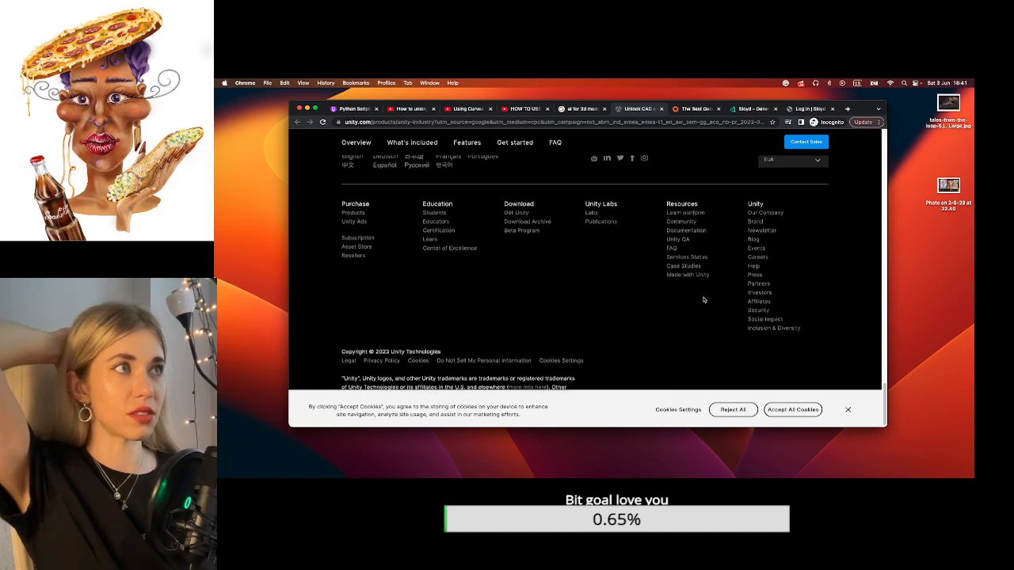
{"action": "scroll", "coordinate": [703, 300], "scroll_direction": "up", "scroll_amount": 10}
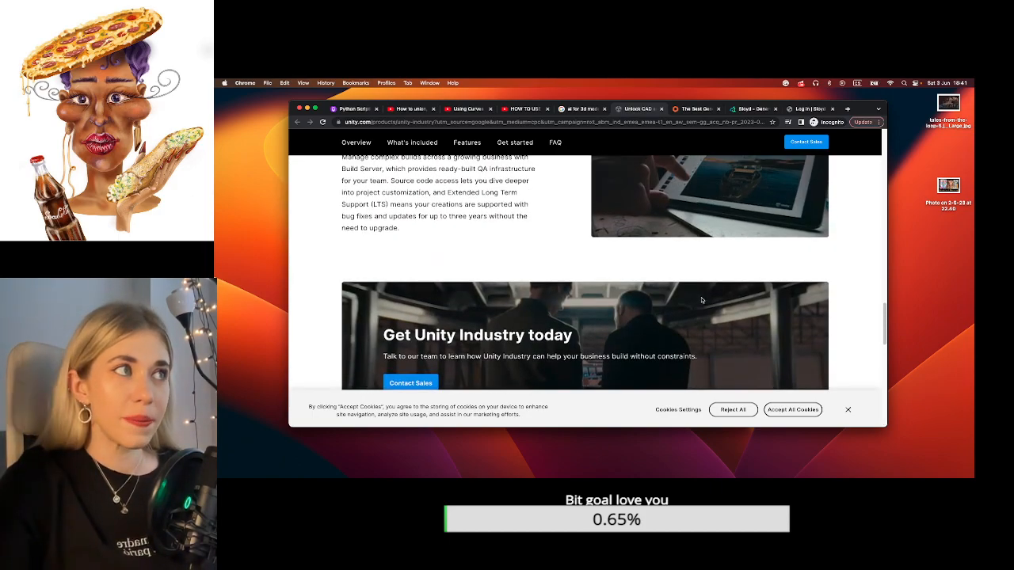
{"action": "scroll", "coordinate": [701, 300], "scroll_direction": "up", "scroll_amount": 5}
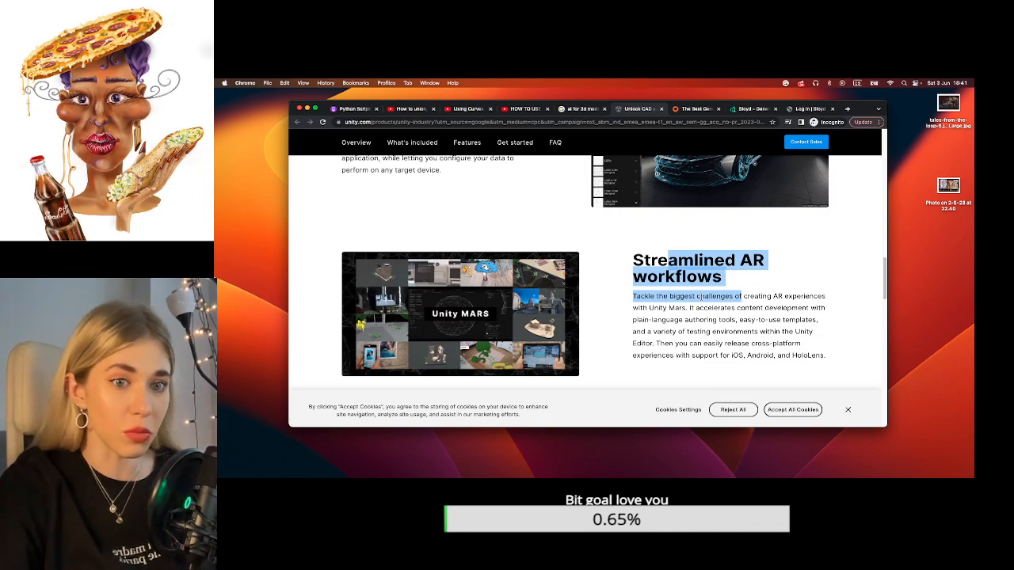
{"action": "scroll", "coordinate": [583, 129], "scroll_direction": "up", "scroll_amount": 5}
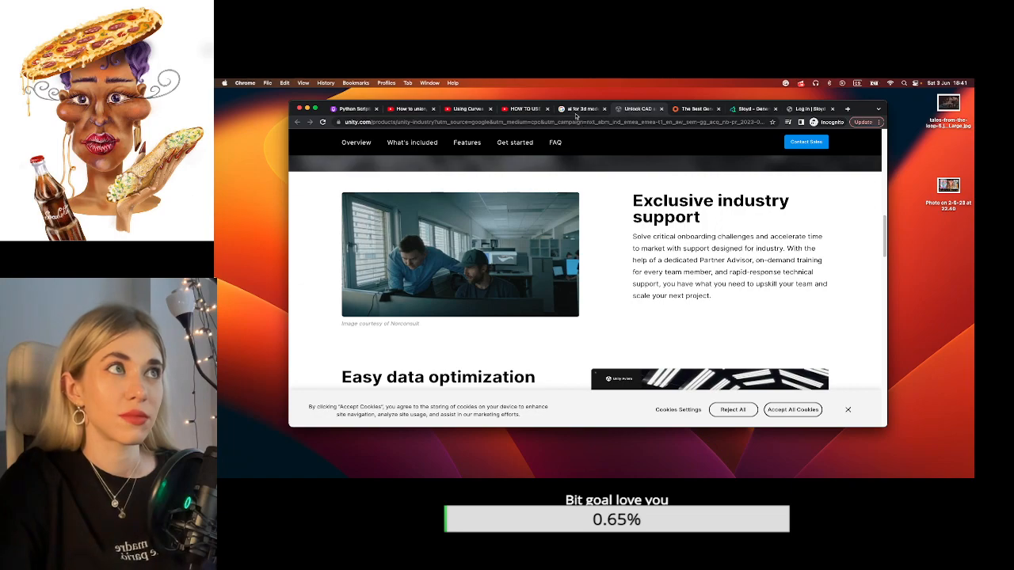
Return to the Google results and change the search query to "ai 3d modeling".
{"action": "left_click", "coordinate": [582, 108]}
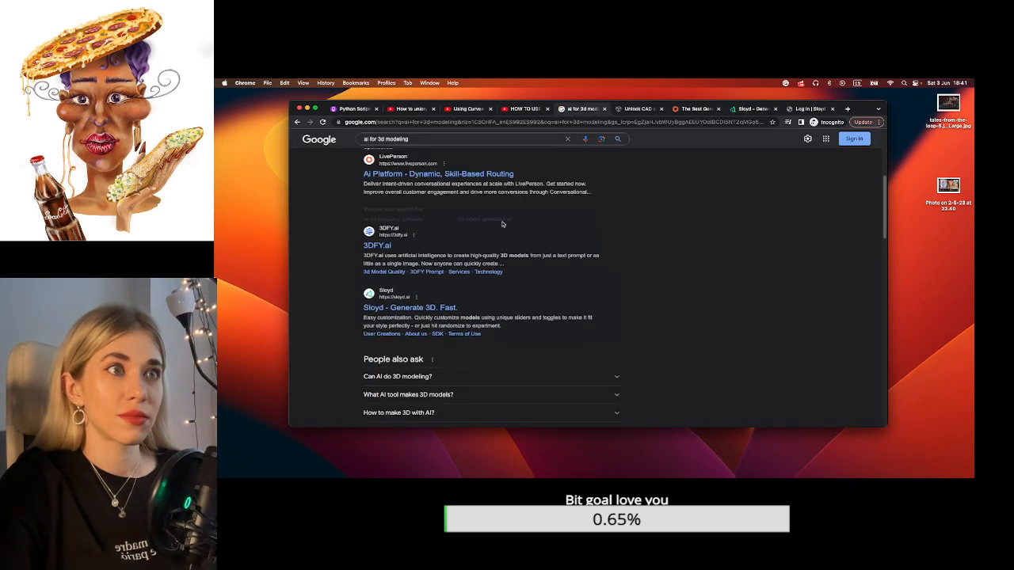
{"action": "left_click", "coordinate": [376, 138]}
{"action": "key", "text": "BackSpace"}
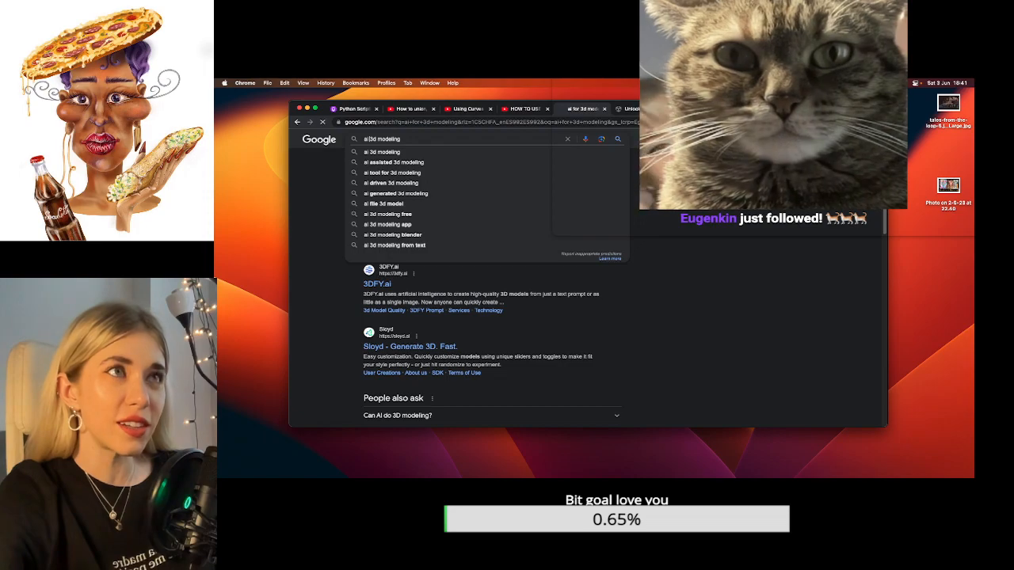
{"action": "key", "text": "Return"}
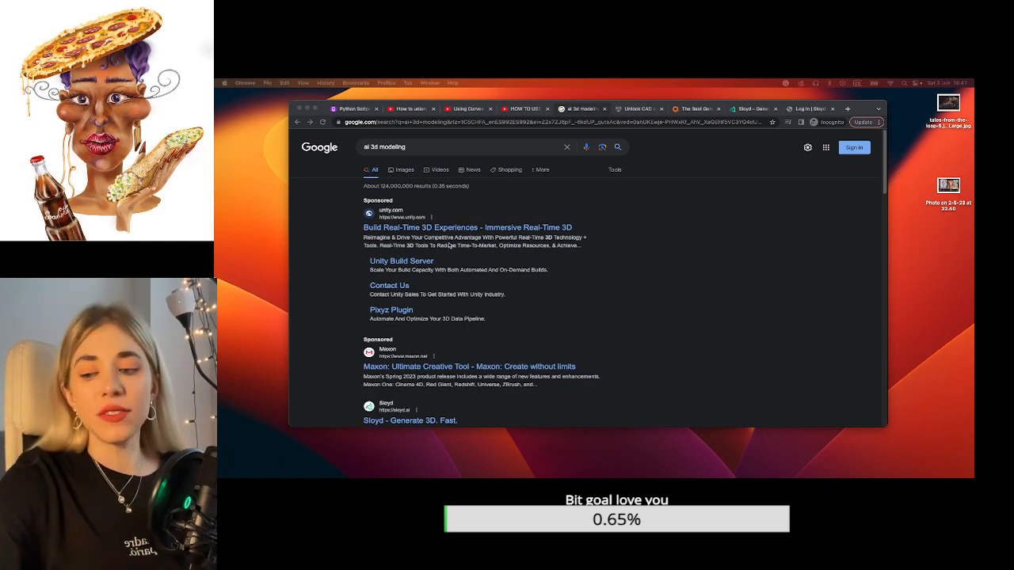
Open the 3DFY.ai search result in a new browser tab, keeping the results page in view.
{"action": "scroll", "coordinate": [445, 270], "scroll_direction": "down", "scroll_amount": 1}
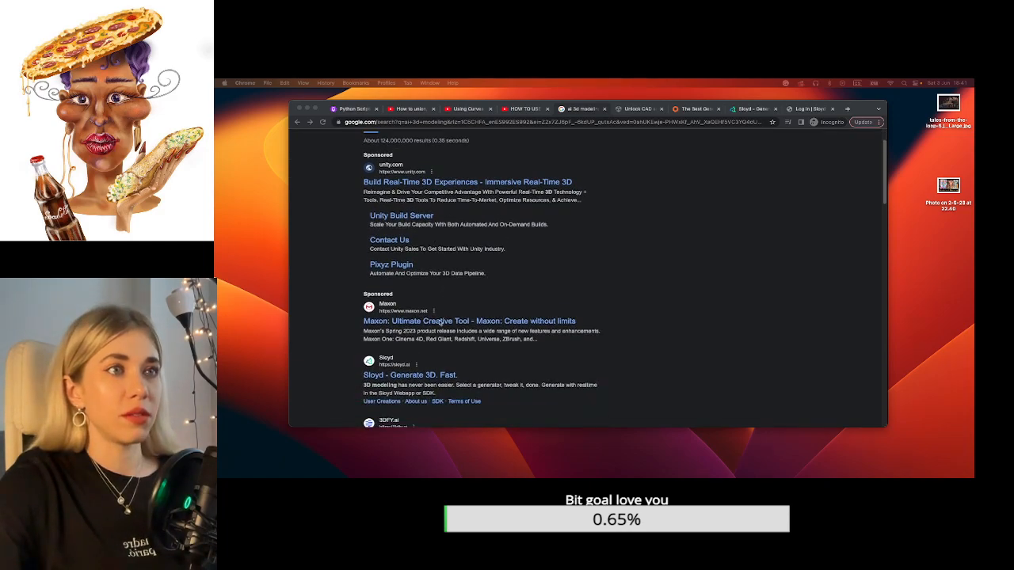
{"action": "scroll", "coordinate": [448, 360], "scroll_direction": "down", "scroll_amount": 3}
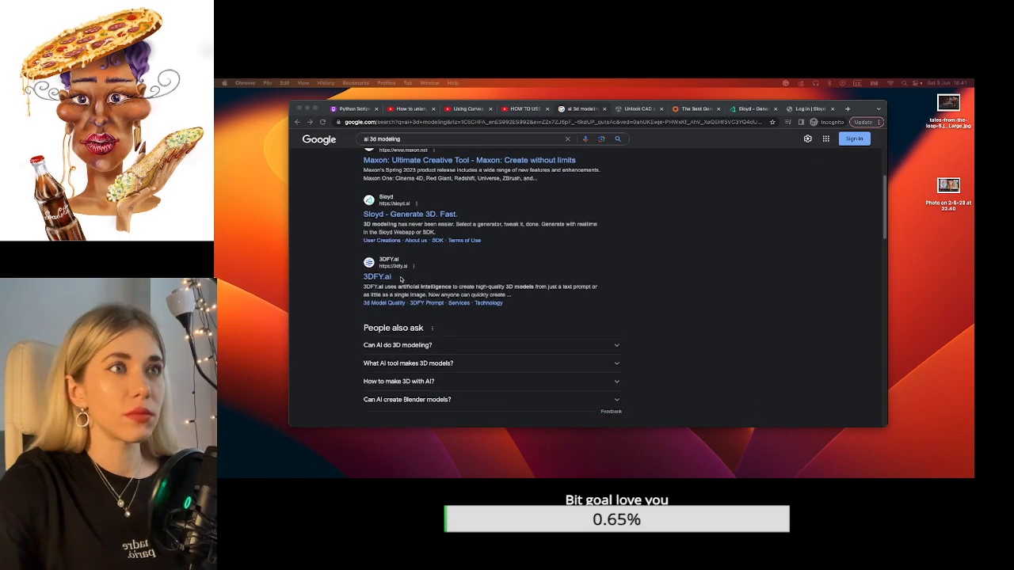
{"action": "left_click", "coordinate": [387, 279], "text": "super"}
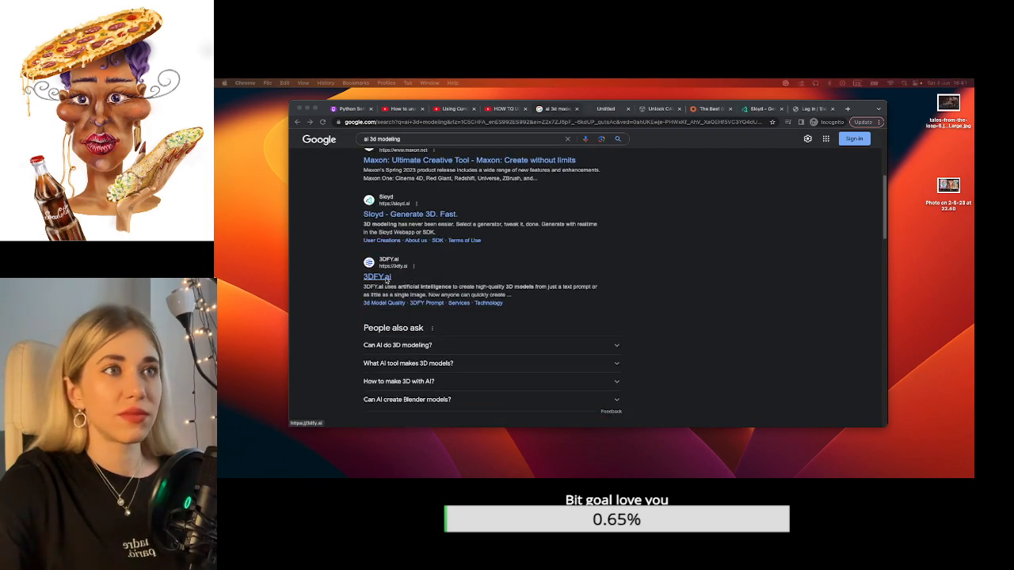
Expand the answer to the related question "Can AI do 3D modeling?" in the search results.
{"action": "scroll", "coordinate": [448, 317], "scroll_direction": "down", "scroll_amount": 1}
{"action": "left_click", "coordinate": [436, 330]}
{"action": "scroll", "coordinate": [437, 331], "scroll_direction": "down", "scroll_amount": 1}
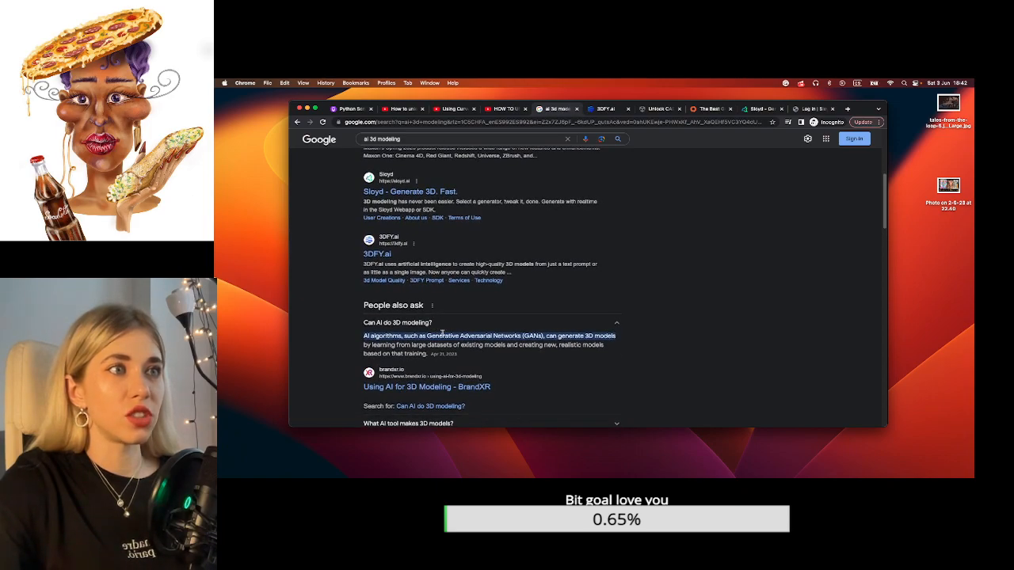
Open the video result about OpenAI's Blender 3D modeling with Point-E, skip its ads and pause it near the beginning.
{"action": "scroll", "coordinate": [466, 335], "scroll_direction": "down", "scroll_amount": 10}
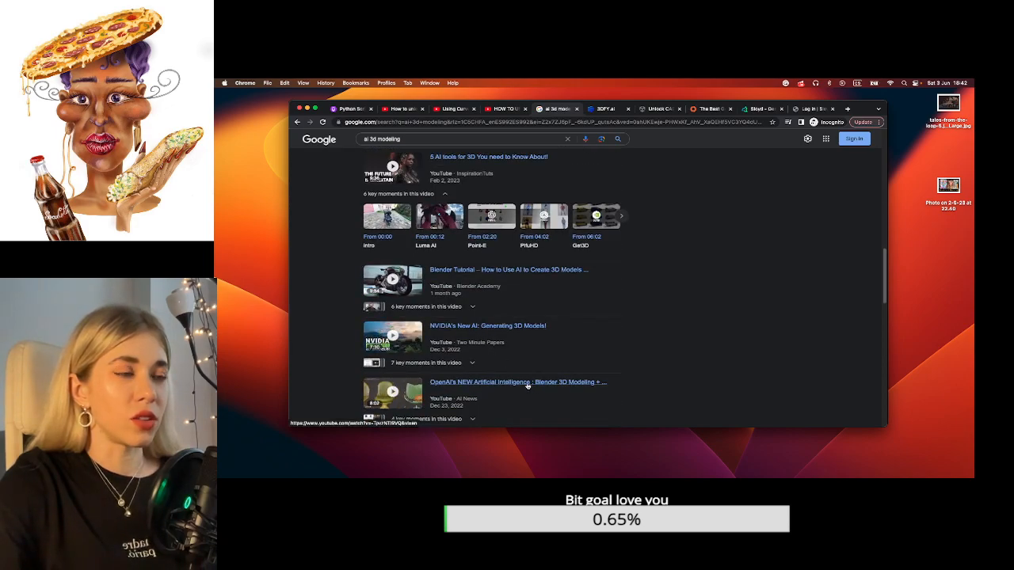
{"action": "left_click", "coordinate": [522, 383]}
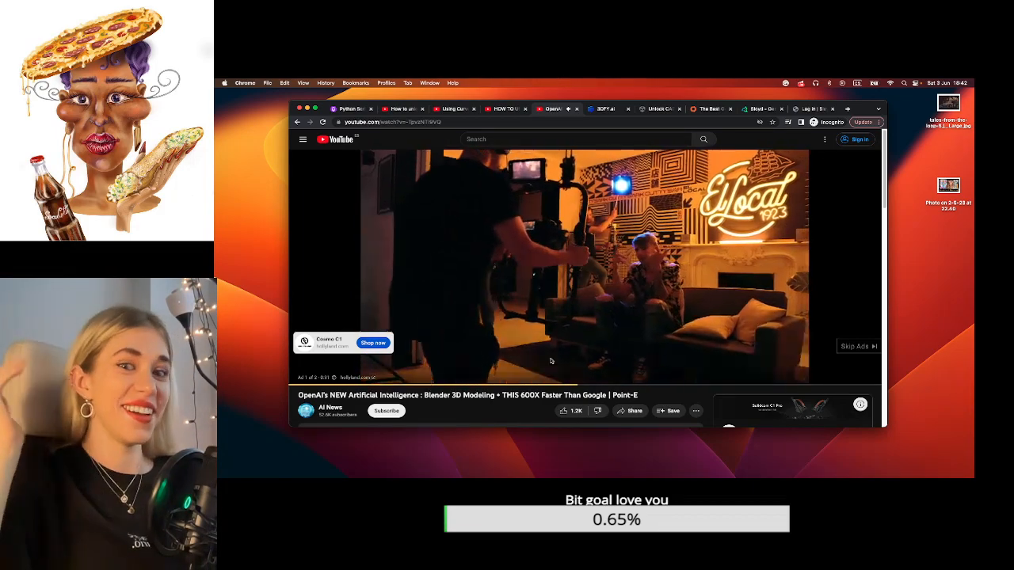
{"action": "left_click", "coordinate": [848, 347]}
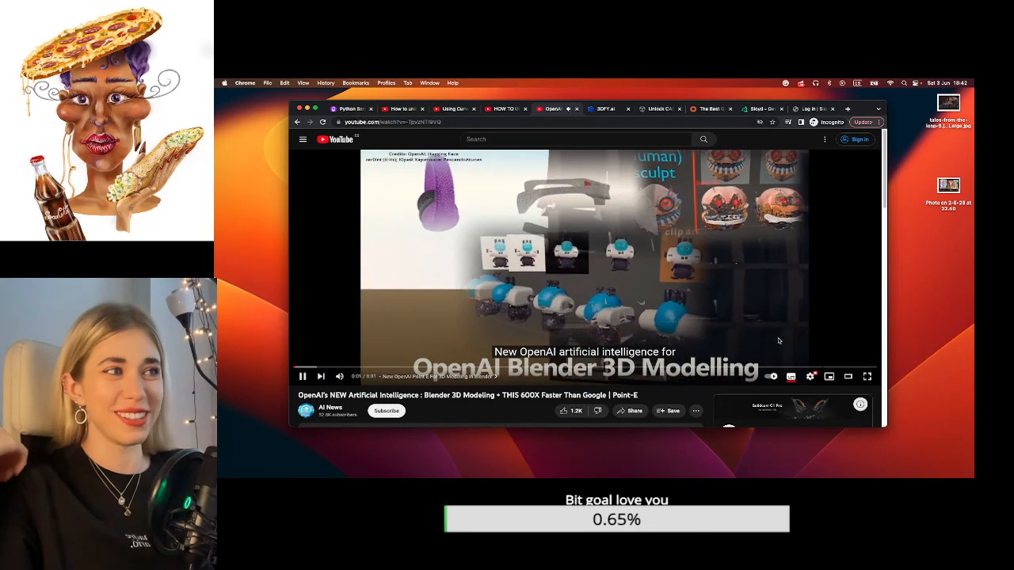
{"action": "left_click", "coordinate": [676, 256]}
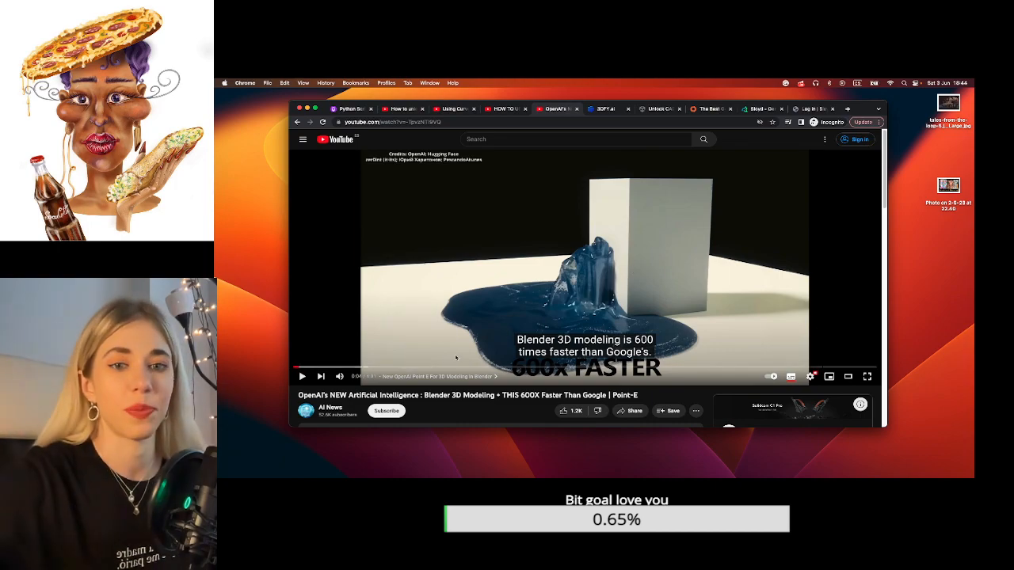
Switch to Blender, frame the character's head from the front and set the main viewport to rendered shading.
{"action": "key", "text": "ctrl+Left"}
{"action": "middle_click_drag", "start_coordinate": [645, 276], "coordinate": [779, 190]}
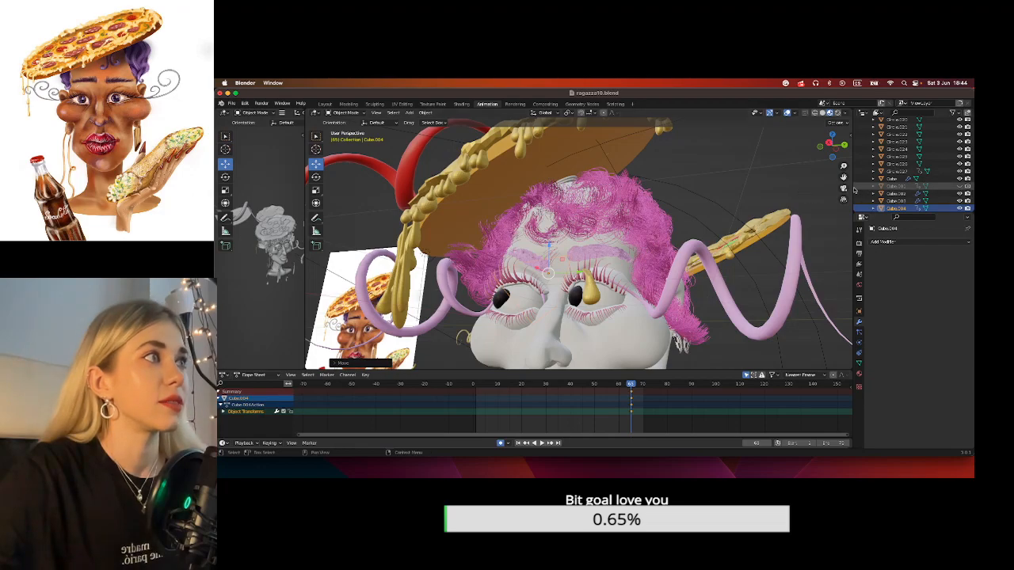
{"action": "left_click_drag", "start_coordinate": [843, 178], "coordinate": [849, 205]}
{"action": "mouse_move", "coordinate": [828, 143]}
{"action": "left_mouse_down"}
{"action": "mouse_move", "coordinate": [808, 147]}
{"action": "mouse_move", "coordinate": [830, 145]}
{"action": "left_mouse_up"}
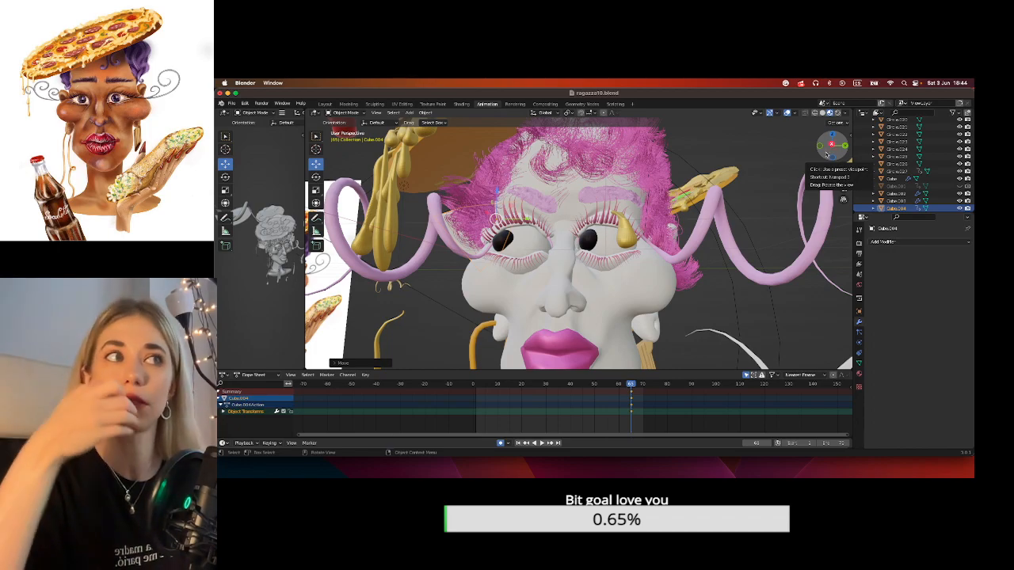
{"action": "scroll", "coordinate": [617, 215], "scroll_direction": "down", "scroll_amount": 3}
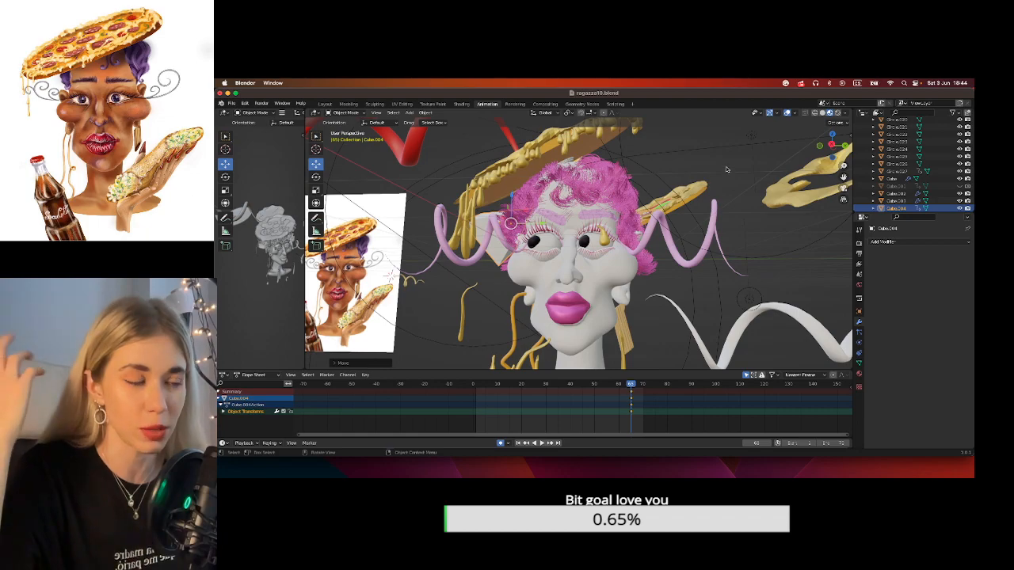
{"action": "left_click", "coordinate": [838, 111]}
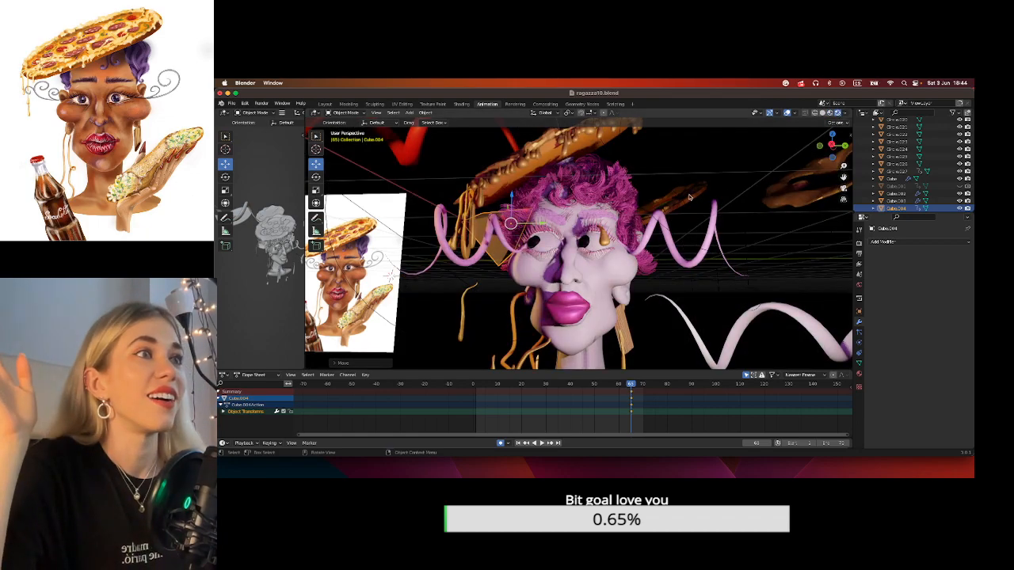
{"action": "scroll", "coordinate": [692, 198], "scroll_direction": "up", "scroll_amount": 3}
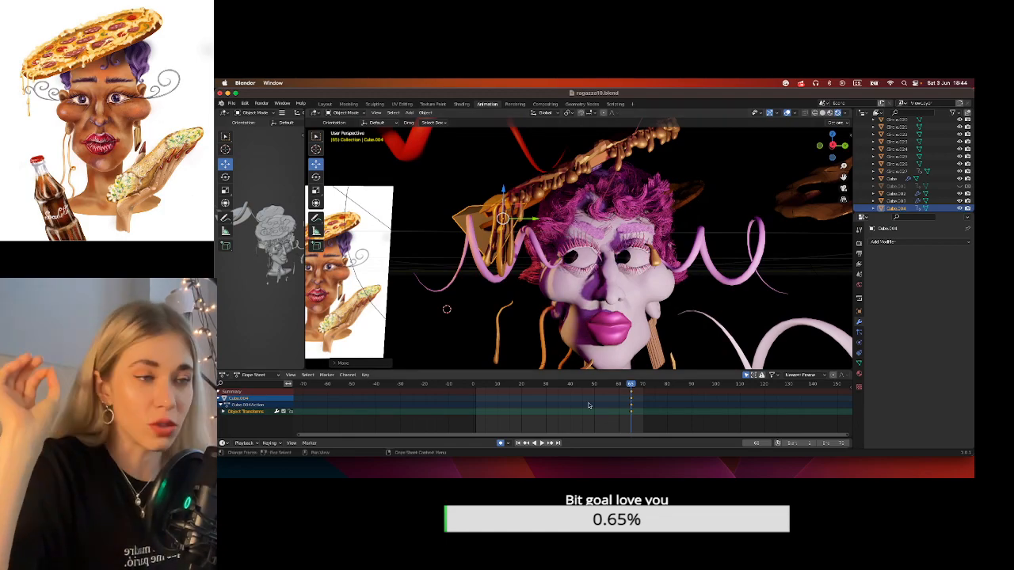
Play the character animation in the rendered viewport, stop it, and play another short stretch.
{"action": "left_click", "coordinate": [543, 443]}
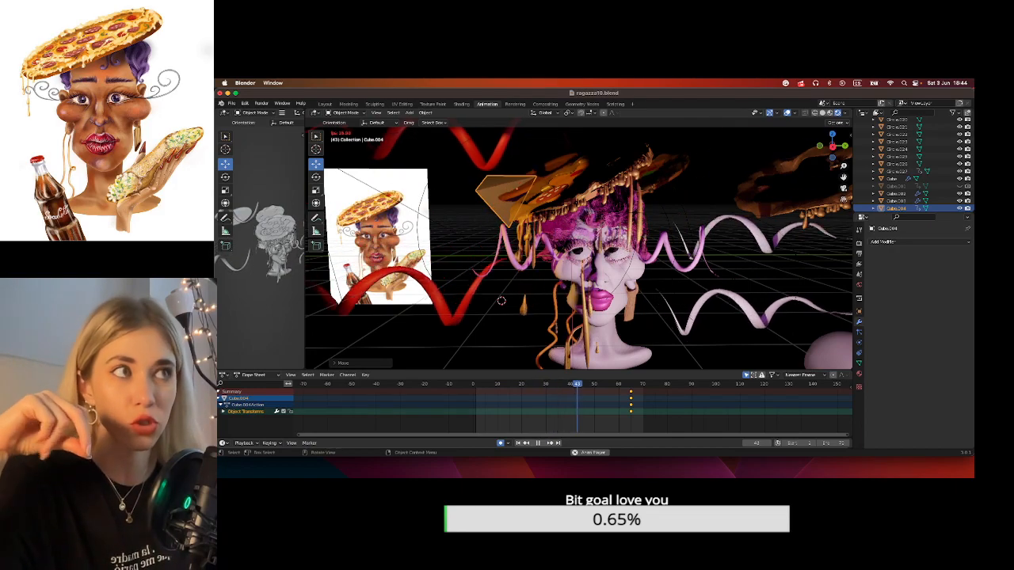
{"action": "left_click", "coordinate": [538, 443]}
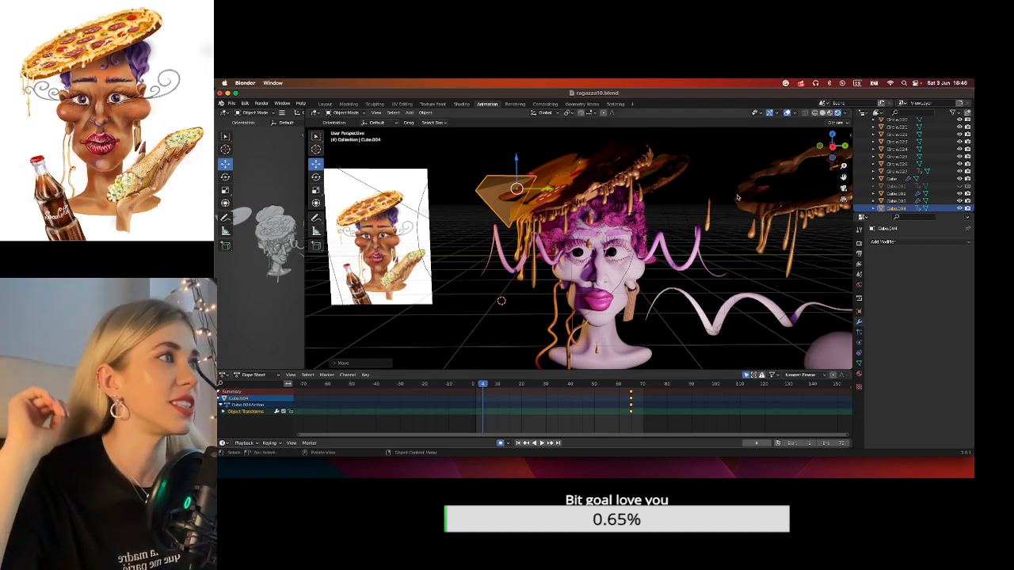
{"action": "scroll", "coordinate": [643, 215], "scroll_direction": "up", "scroll_amount": 1}
{"action": "left_click", "coordinate": [541, 443]}
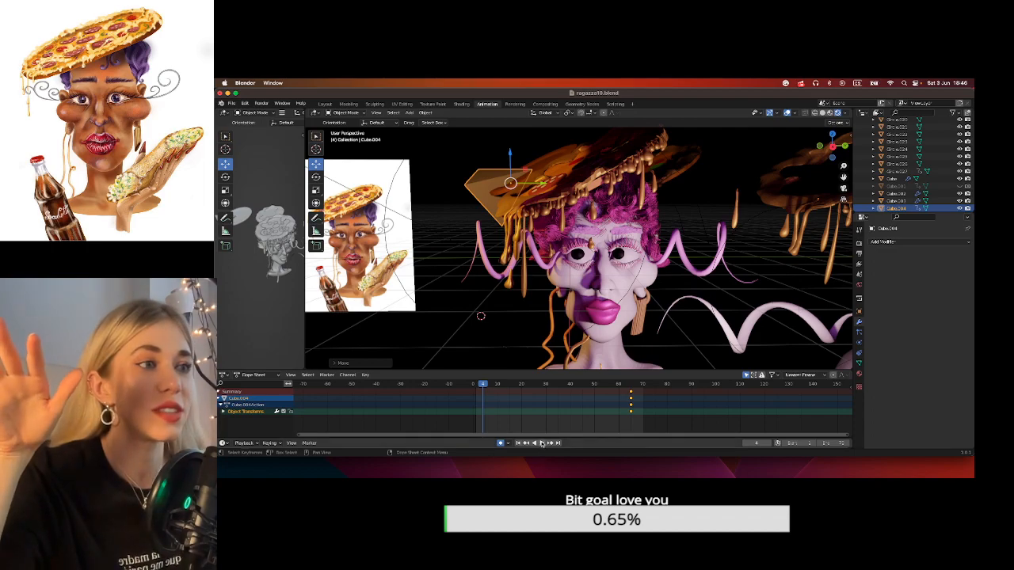
{"action": "scroll", "coordinate": [557, 209], "scroll_direction": "up", "scroll_amount": 1}
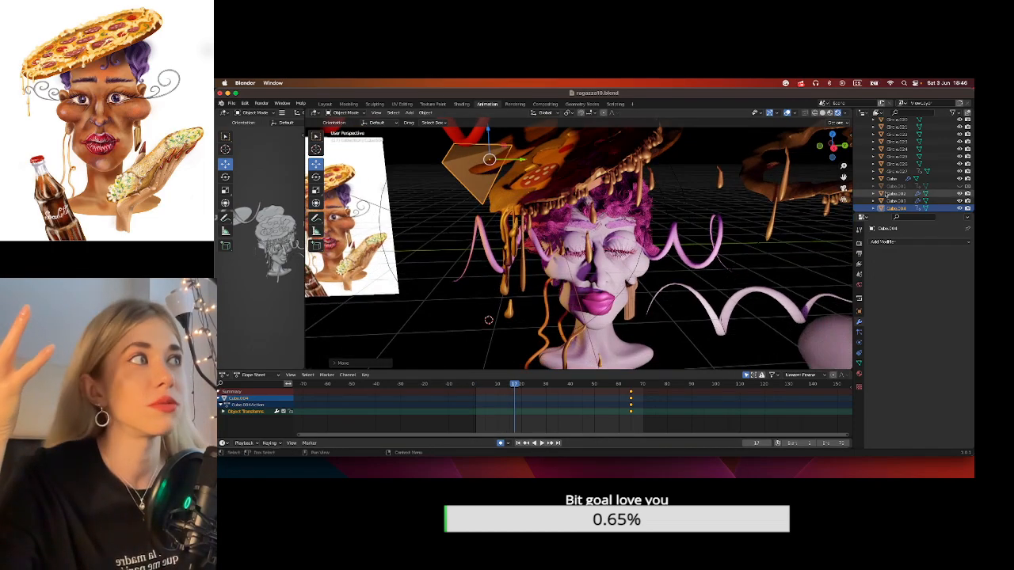
Select the character's nose and play a short stretch of the animation with the face in close-up.
{"action": "scroll", "coordinate": [604, 309], "scroll_direction": "up", "scroll_amount": 2}
{"action": "left_click", "coordinate": [604, 307]}
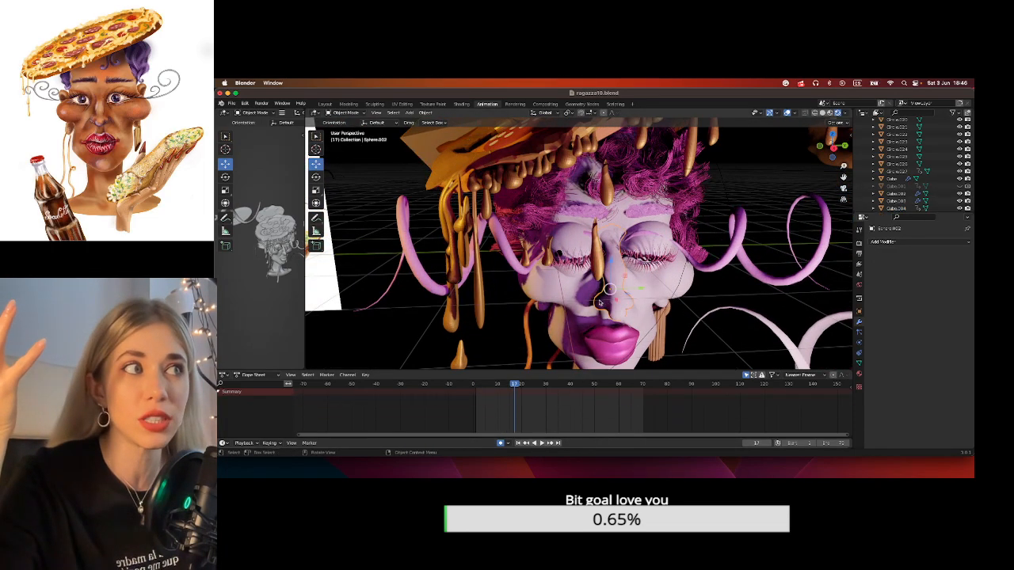
{"action": "left_click_drag", "start_coordinate": [844, 177], "coordinate": [822, 161]}
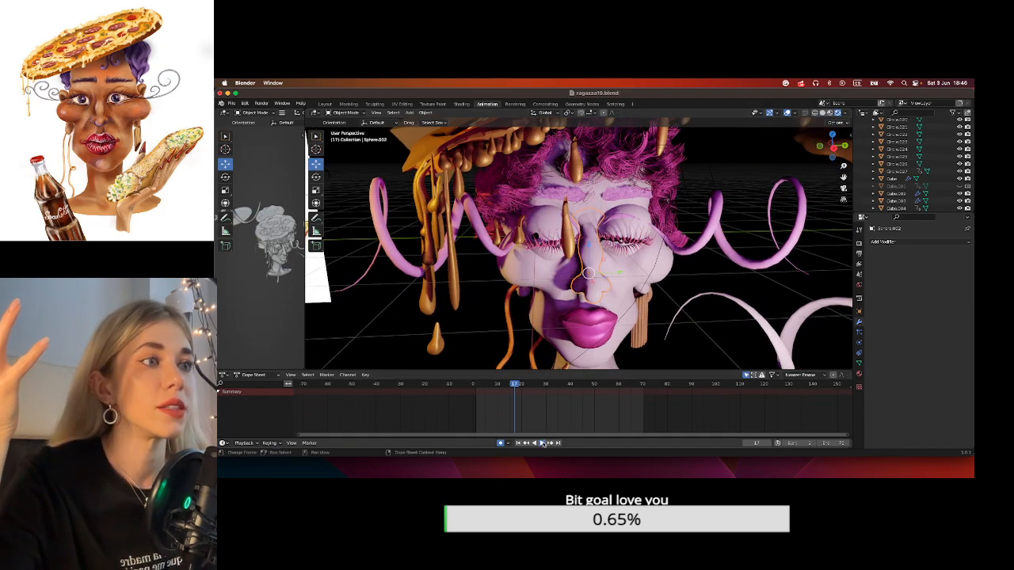
{"action": "key", "text": "space"}
{"action": "key", "text": "space"}
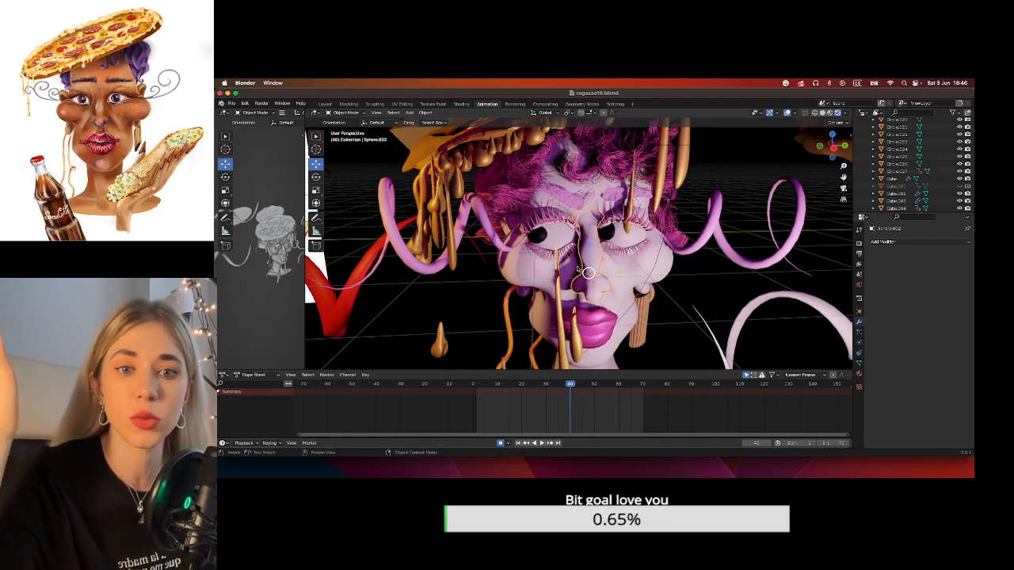
{"action": "scroll", "coordinate": [541, 260], "scroll_direction": "down", "scroll_amount": 2}
{"action": "scroll", "coordinate": [540, 260], "scroll_direction": "down", "scroll_amount": 1}
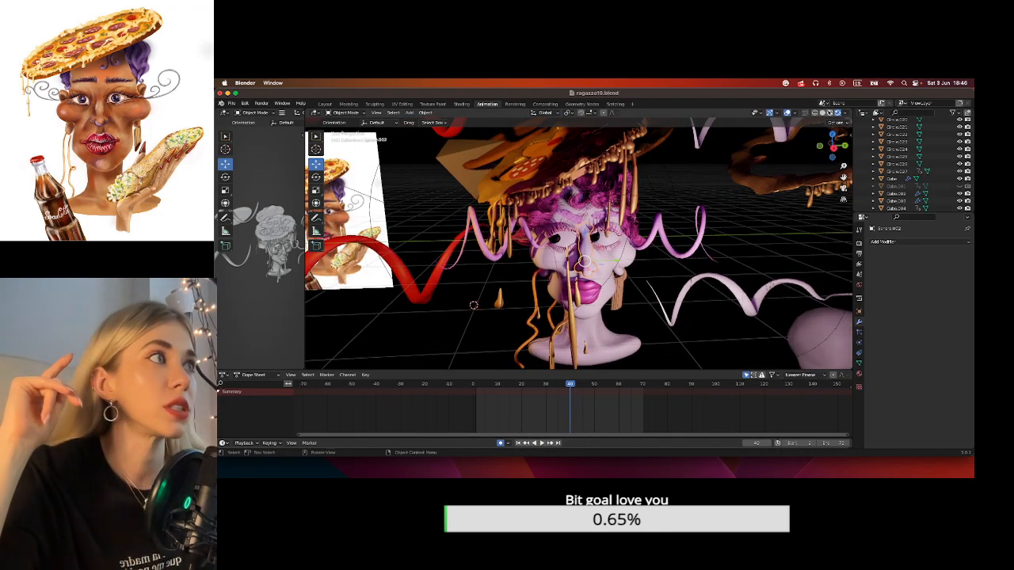
Set the main viewport to material preview shading and select the white pyramid-shaped object beside the plain pizza base.
{"action": "left_click", "coordinate": [831, 112]}
{"action": "mouse_move", "coordinate": [843, 177]}
{"action": "left_mouse_down"}
{"action": "mouse_move", "coordinate": [849, 223]}
{"action": "mouse_move", "coordinate": [903, 314]}
{"action": "left_mouse_up"}
{"action": "scroll", "coordinate": [561, 219], "scroll_direction": "up", "scroll_amount": 4}
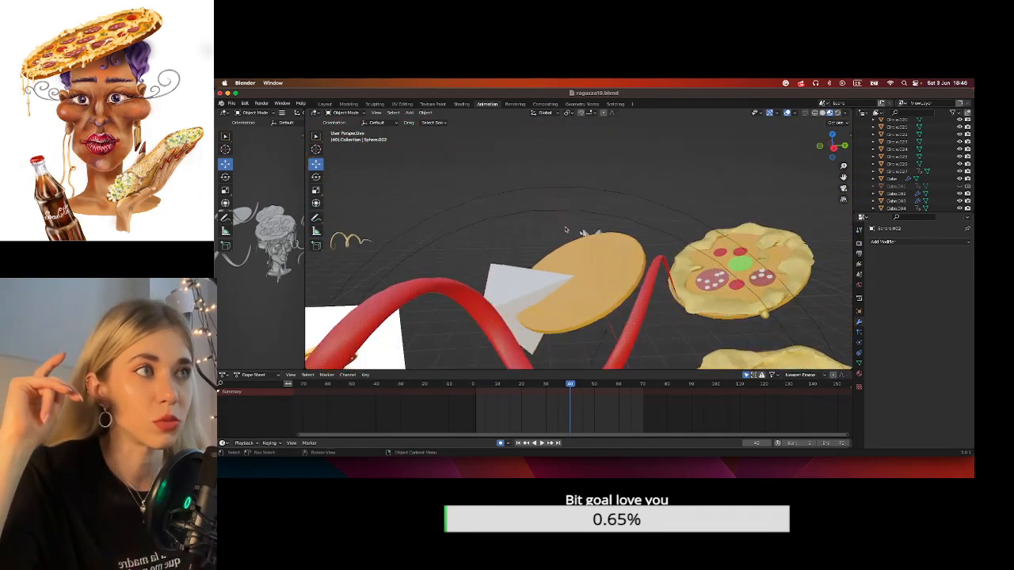
{"action": "left_click", "coordinate": [520, 307]}
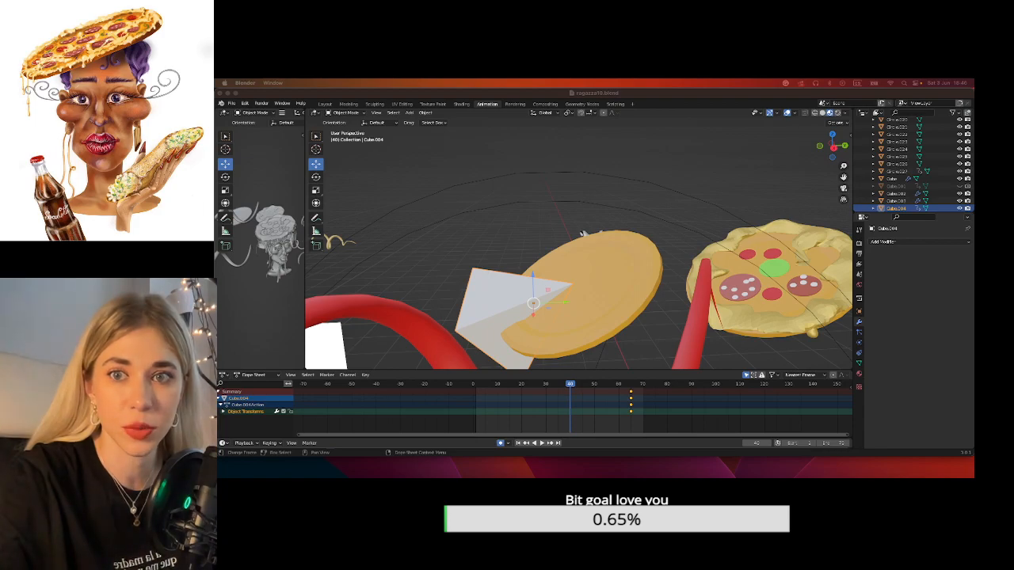
Switch to Chrome with the balcony map site and view the Barcelona entry for the arched balcony with the blue-and-yellow flag, then close it.
{"action": "left_click_drag", "start_coordinate": [934, 475], "coordinate": [487, 155]}
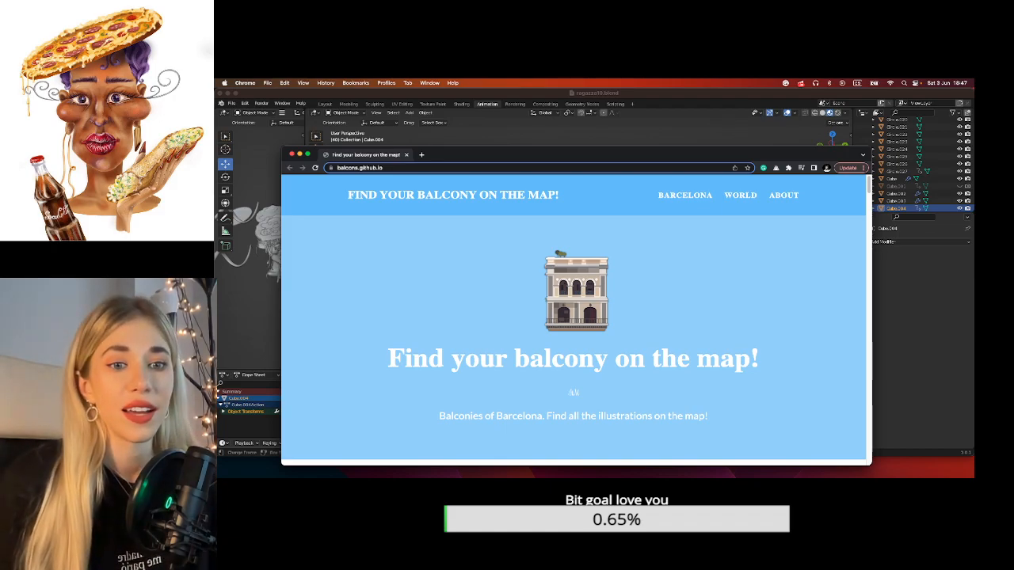
{"action": "scroll", "coordinate": [540, 343], "scroll_direction": "down", "scroll_amount": 8}
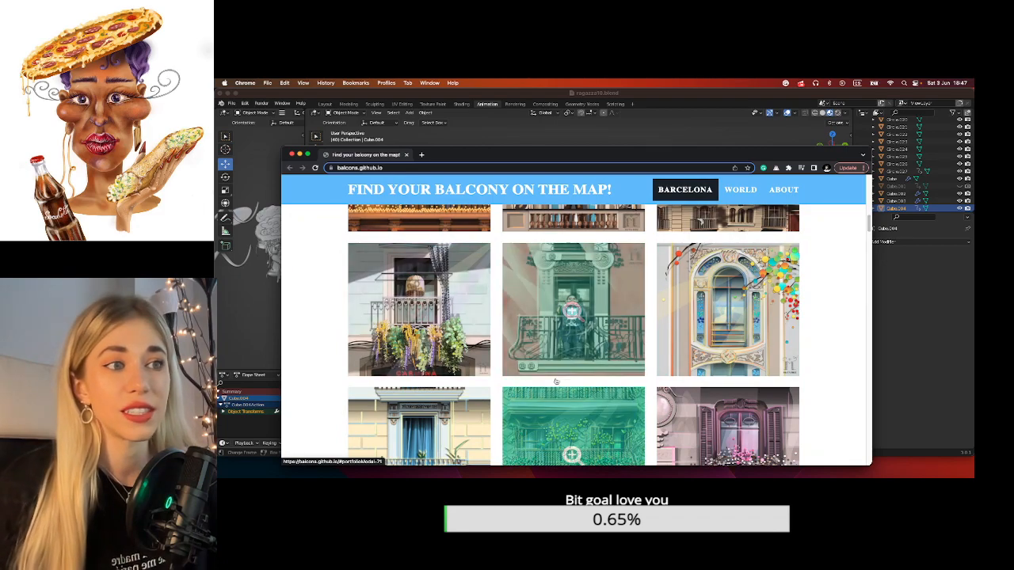
{"action": "scroll", "coordinate": [573, 444], "scroll_direction": "down", "scroll_amount": 4}
{"action": "scroll", "coordinate": [480, 350], "scroll_direction": "down", "scroll_amount": 2}
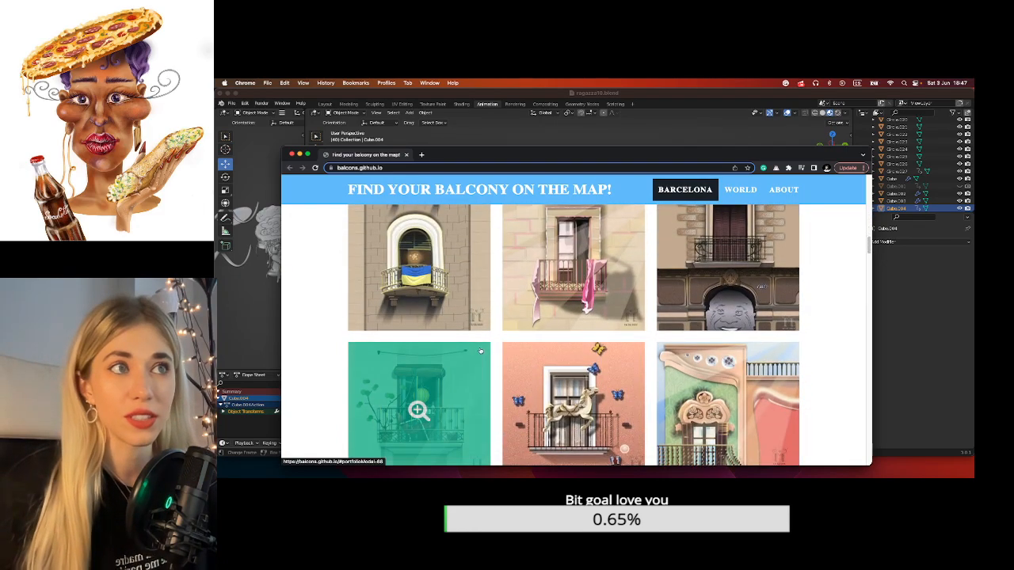
{"action": "left_click", "coordinate": [417, 293]}
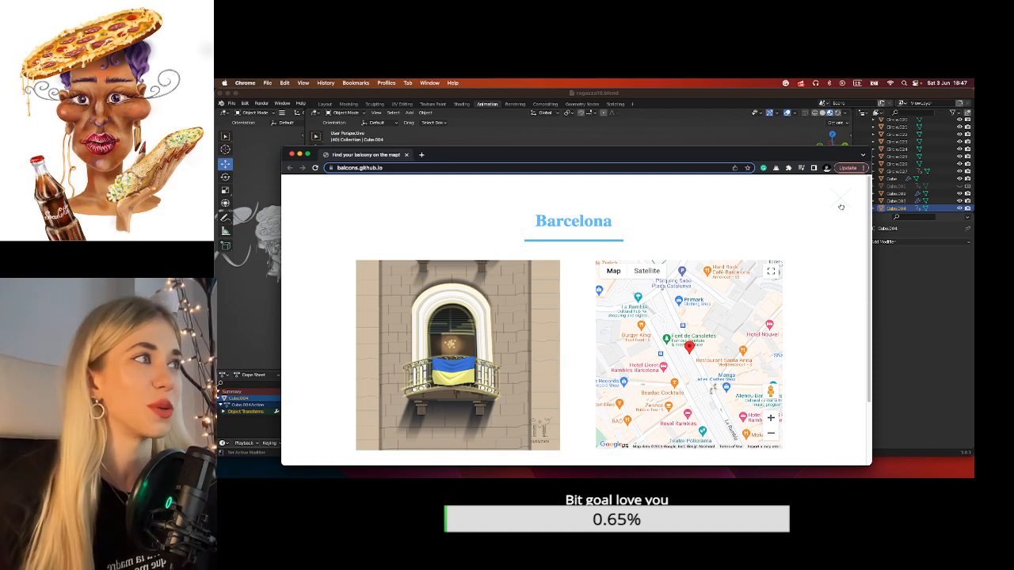
{"action": "left_click", "coordinate": [841, 206]}
Browse the Barcelona gallery, open the entry of the pink-walled balcony with a standing figure, and switch its map to Street View.
{"action": "scroll", "coordinate": [575, 322], "scroll_direction": "down", "scroll_amount": 3}
{"action": "scroll", "coordinate": [610, 363], "scroll_direction": "down", "scroll_amount": 5}
{"action": "scroll", "coordinate": [610, 367], "scroll_direction": "down", "scroll_amount": 5}
{"action": "scroll", "coordinate": [609, 367], "scroll_direction": "up", "scroll_amount": 15}
{"action": "scroll", "coordinate": [609, 367], "scroll_direction": "down", "scroll_amount": 2}
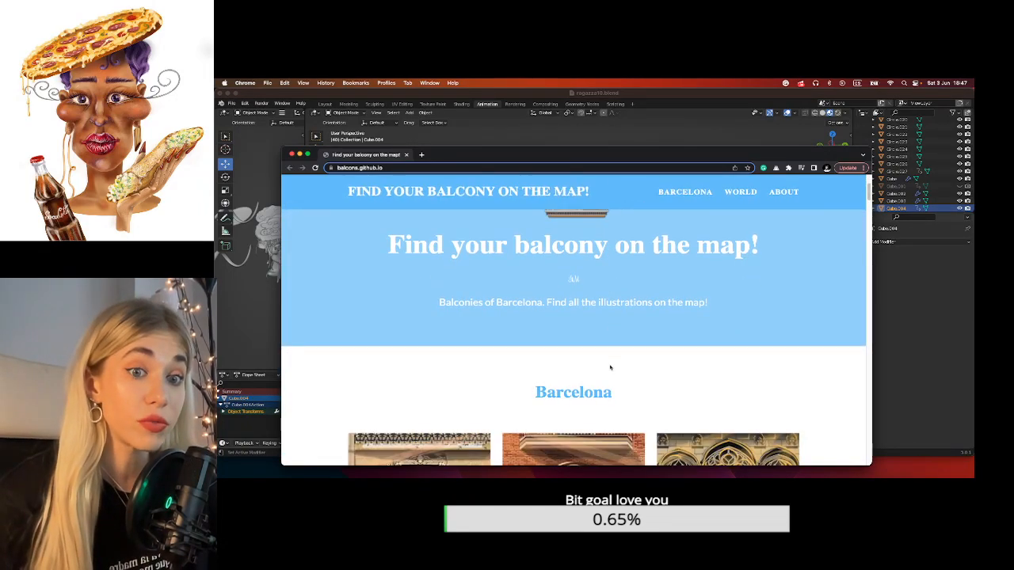
{"action": "scroll", "coordinate": [610, 368], "scroll_direction": "down", "scroll_amount": 3}
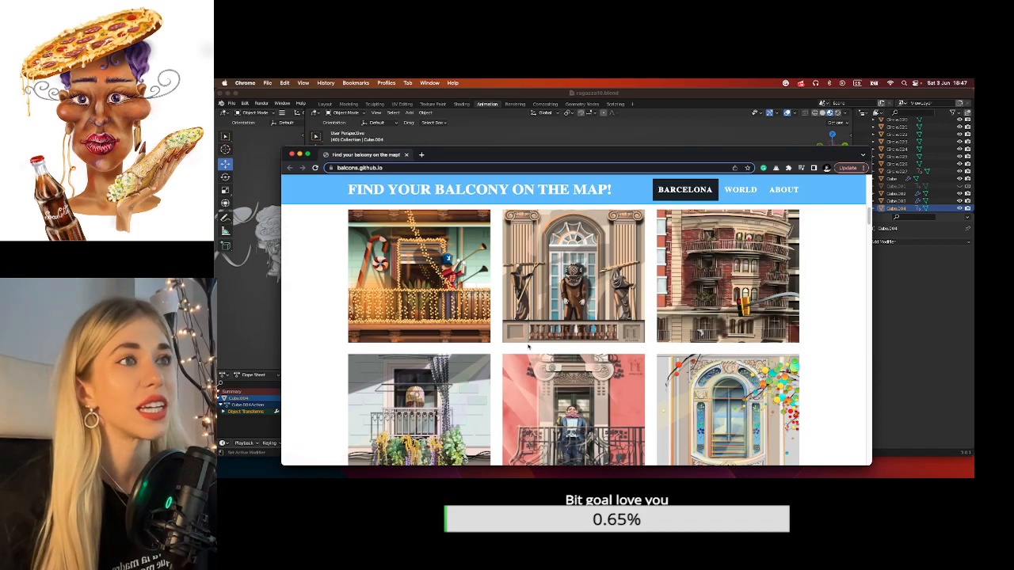
{"action": "left_click", "coordinate": [624, 367]}
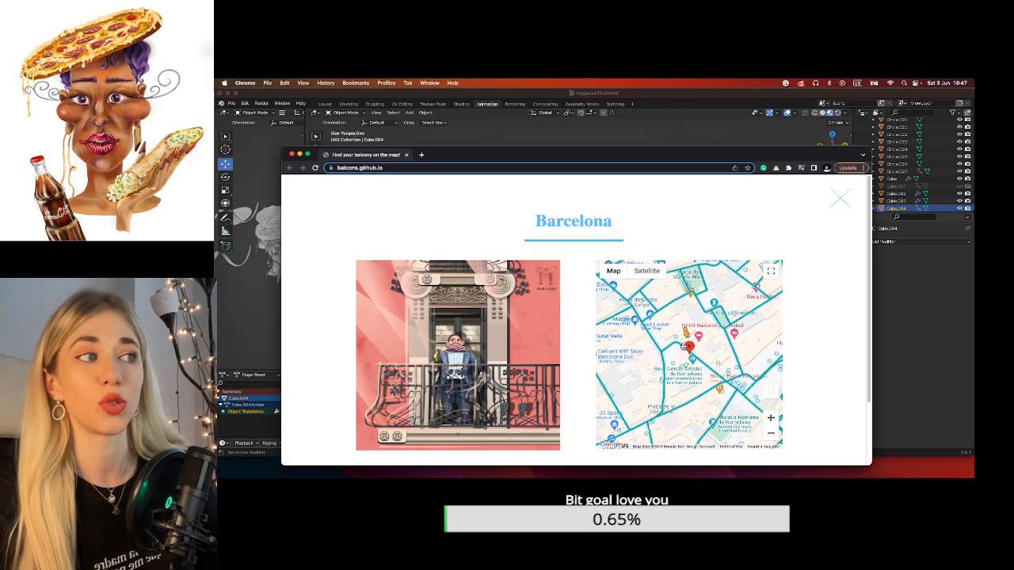
{"action": "left_click", "coordinate": [686, 354]}
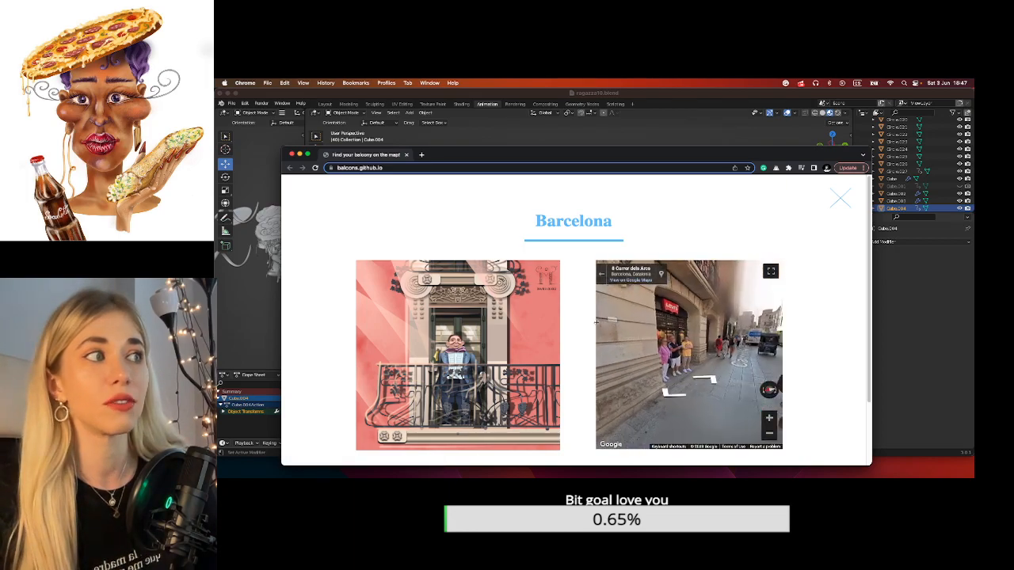
Look around Carrer dels Arcs in Street View to find the real balcony, and close the entry.
{"action": "left_click_drag", "start_coordinate": [597, 338], "coordinate": [529, 310]}
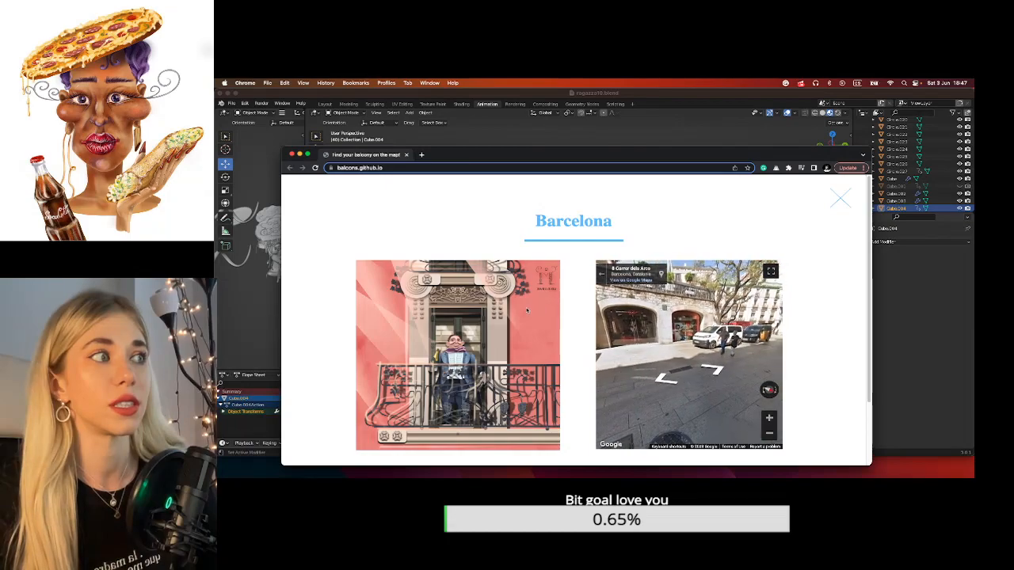
{"action": "left_click_drag", "start_coordinate": [630, 389], "coordinate": [647, 380]}
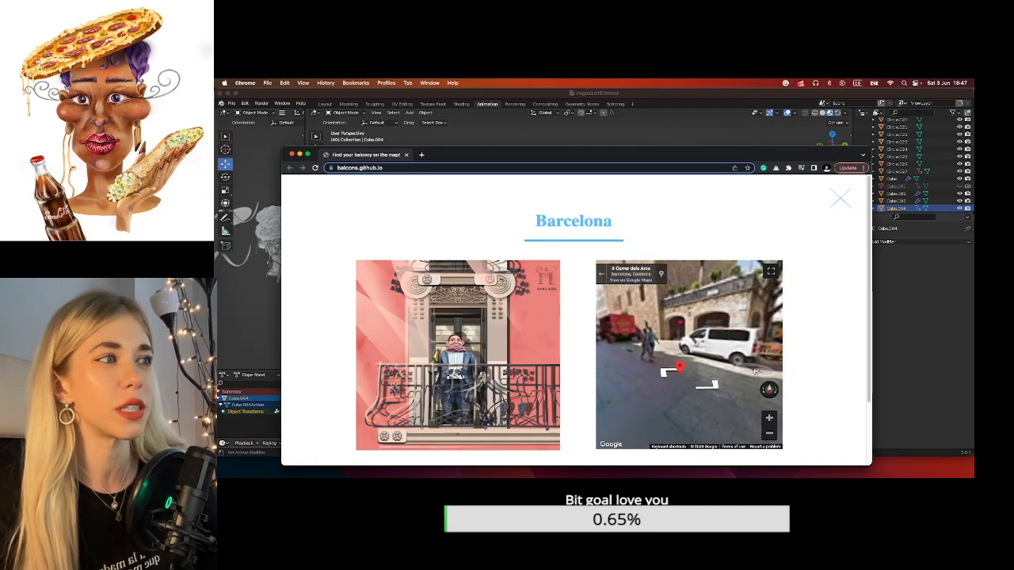
{"action": "left_click_drag", "start_coordinate": [783, 346], "coordinate": [704, 333]}
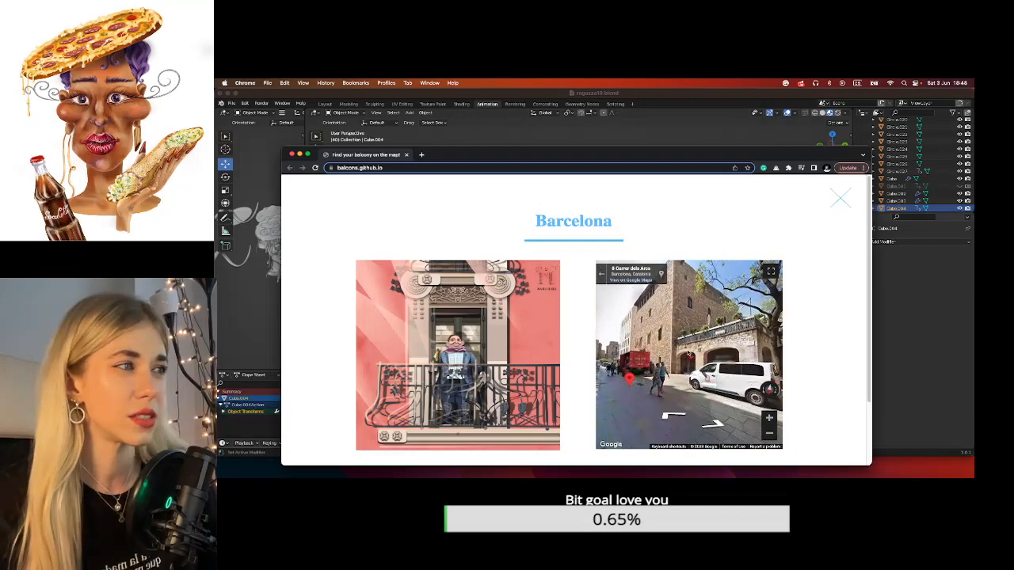
{"action": "left_click", "coordinate": [681, 350]}
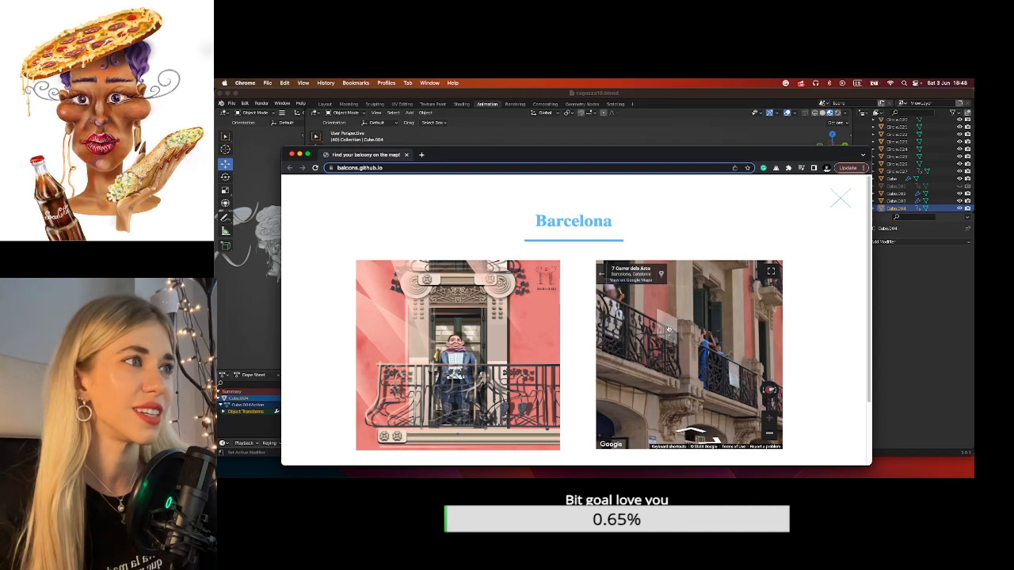
{"action": "scroll", "coordinate": [729, 343], "scroll_direction": "down", "scroll_amount": 5}
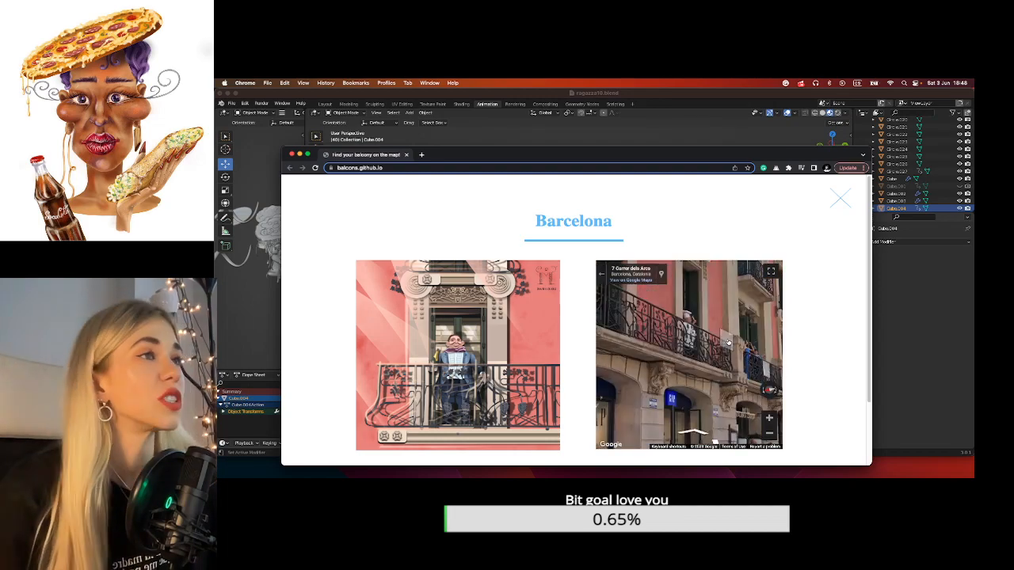
{"action": "left_click", "coordinate": [839, 198]}
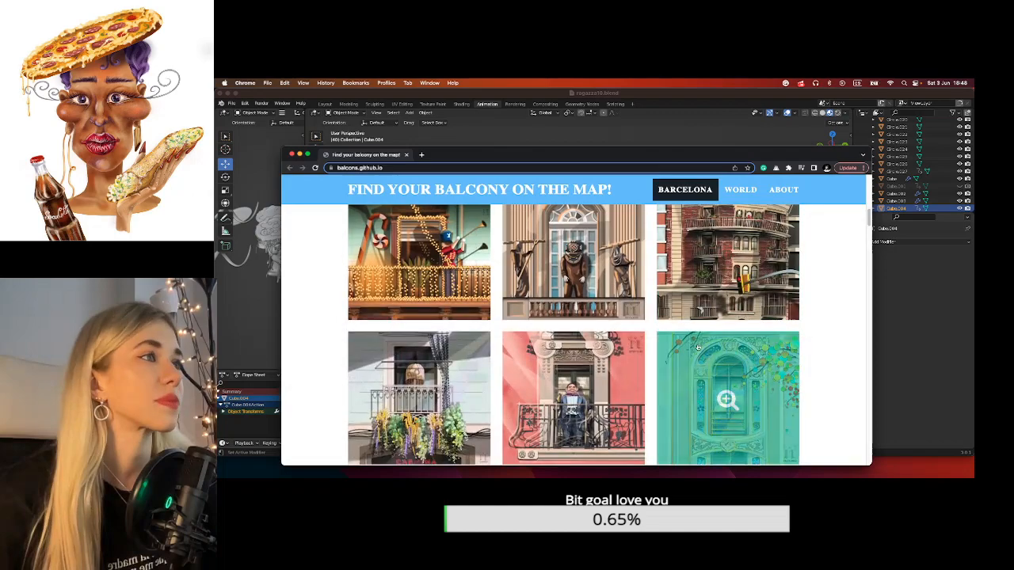
Check the World section's Amsterdam page, return to the Barcelona gallery, and close the site.
{"action": "scroll", "coordinate": [633, 388], "scroll_direction": "down", "scroll_amount": 5}
{"action": "left_click", "coordinate": [739, 190]}
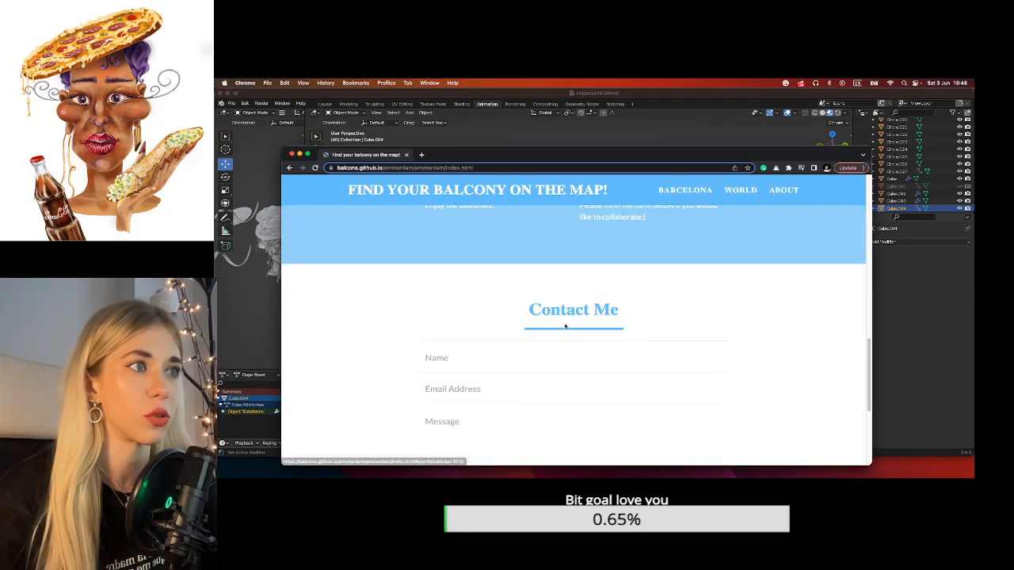
{"action": "left_click", "coordinate": [290, 167]}
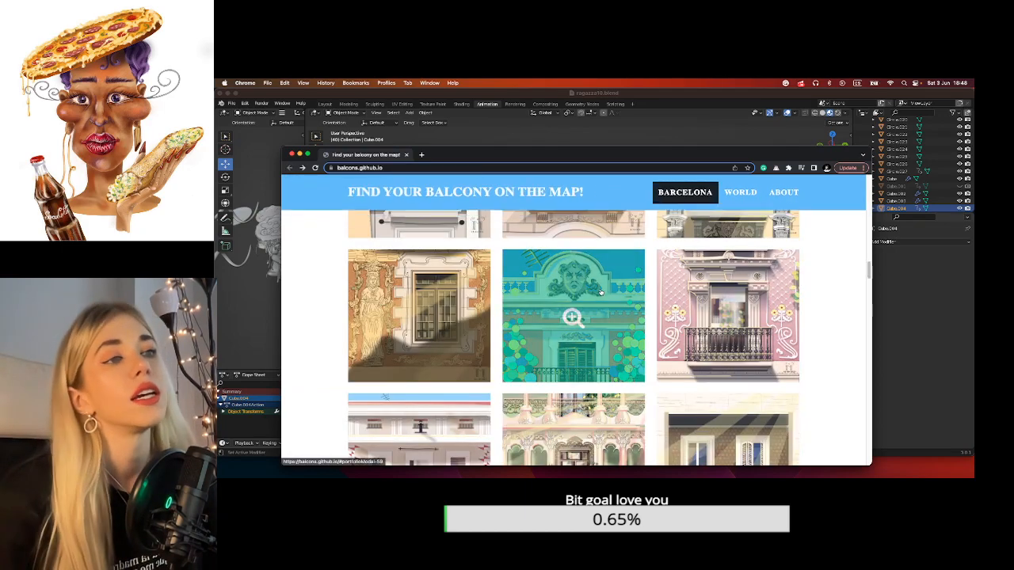
{"action": "left_click", "coordinate": [406, 154]}
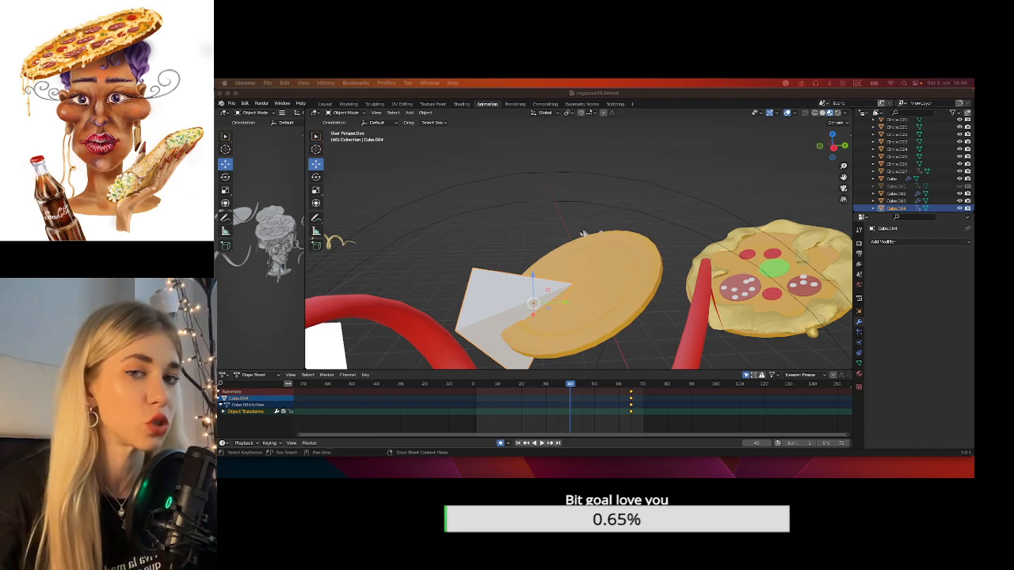
Bring up the artist's Instagram profile and view the pinned post of the pizza-hat head.
{"action": "left_click_drag", "start_coordinate": [973, 273], "coordinate": [598, 126]}
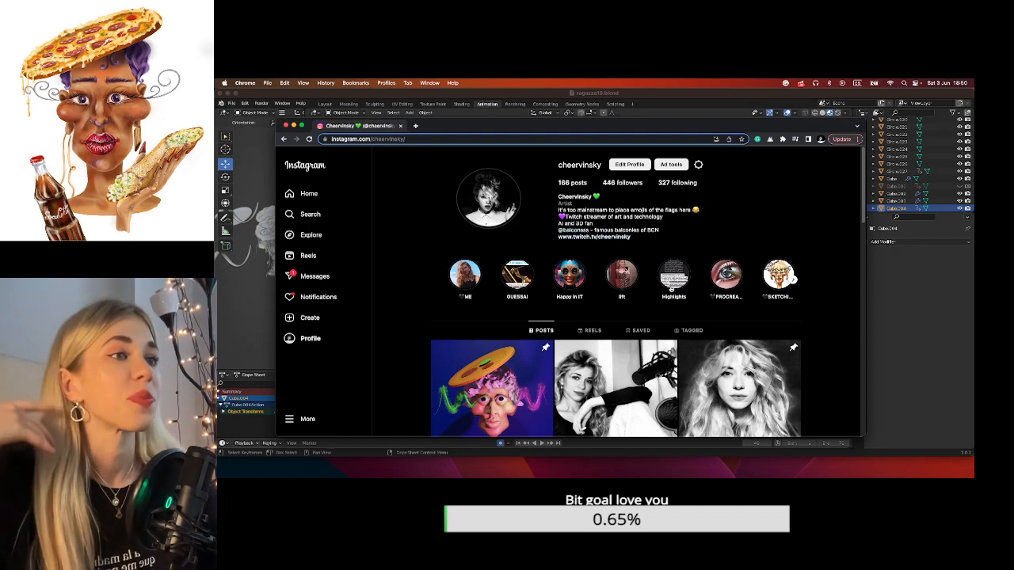
{"action": "scroll", "coordinate": [672, 289], "scroll_direction": "down", "scroll_amount": 3}
{"action": "left_click", "coordinate": [503, 277]}
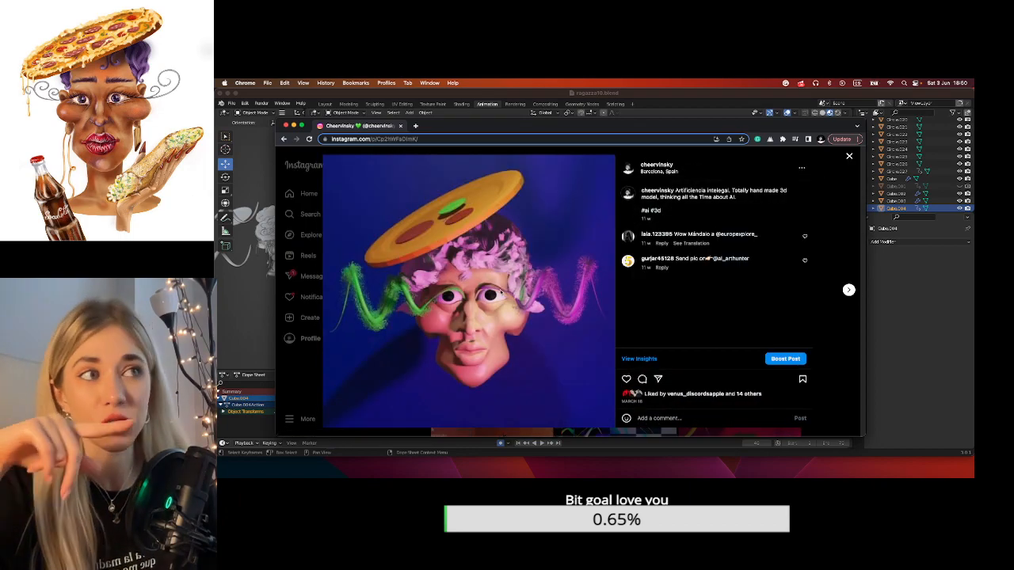
{"action": "key", "text": "Escape"}
{"action": "scroll", "coordinate": [657, 303], "scroll_direction": "down", "scroll_amount": 3}
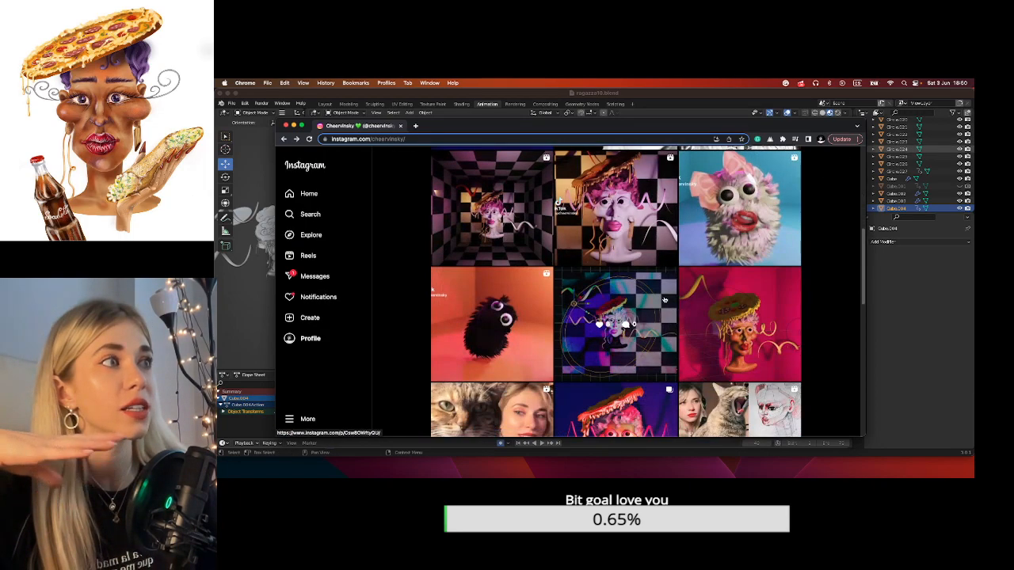
View the reels of the white furry character with a bow and the black furry character, closing each one.
{"action": "left_click", "coordinate": [705, 244]}
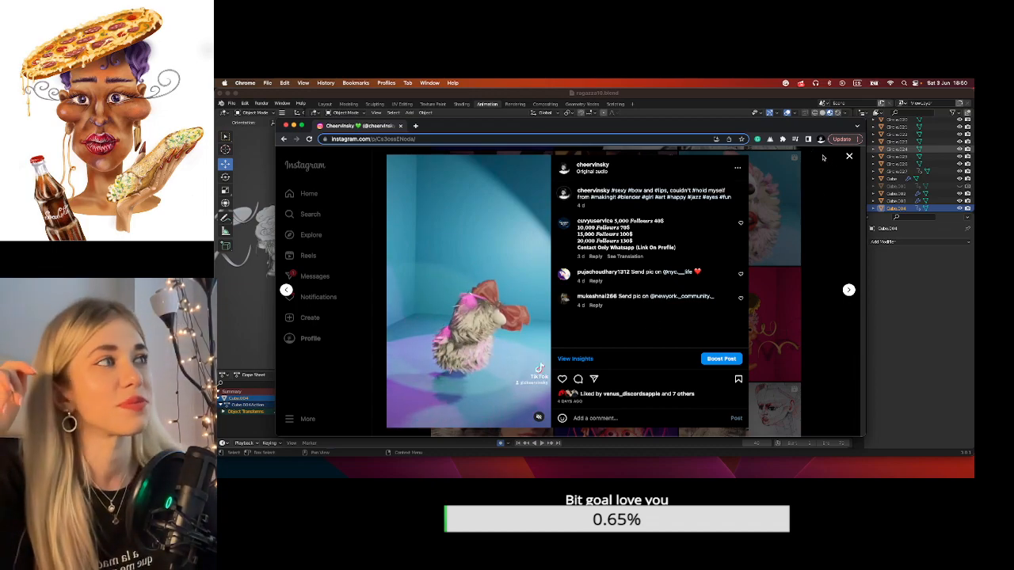
{"action": "left_click", "coordinate": [848, 156]}
{"action": "left_click", "coordinate": [486, 352]}
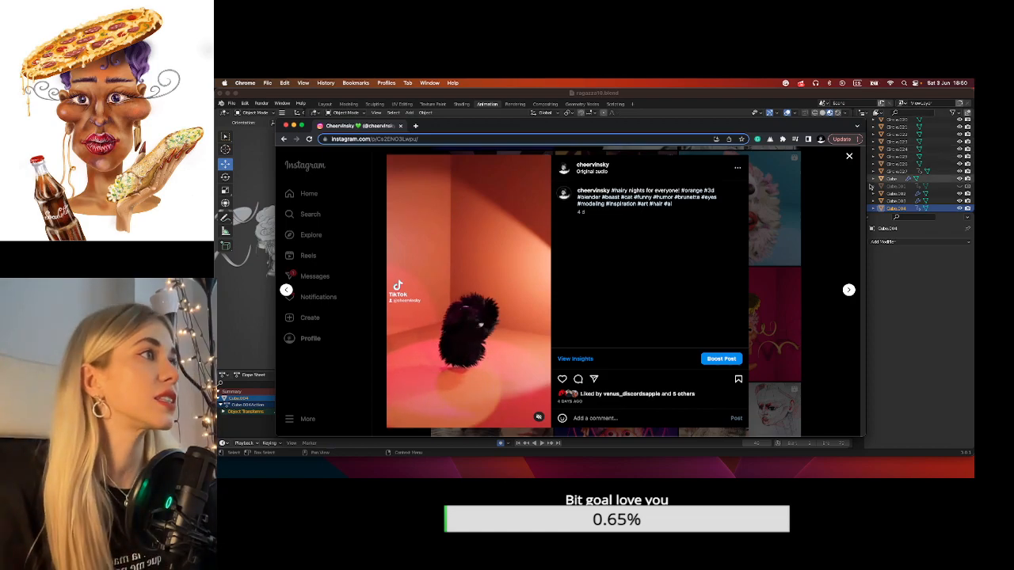
{"action": "left_click", "coordinate": [848, 156]}
View the post with the red-and-black anatomical head drawing farther down the profile and close it.
{"action": "scroll", "coordinate": [730, 288], "scroll_direction": "down", "scroll_amount": 1}
{"action": "scroll", "coordinate": [730, 287], "scroll_direction": "down", "scroll_amount": 3}
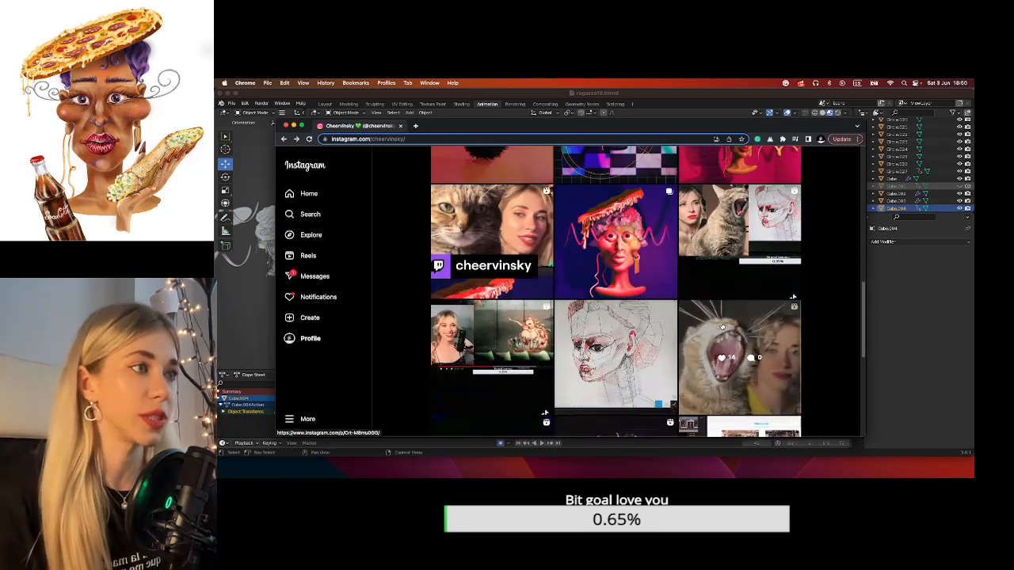
{"action": "left_click", "coordinate": [612, 362]}
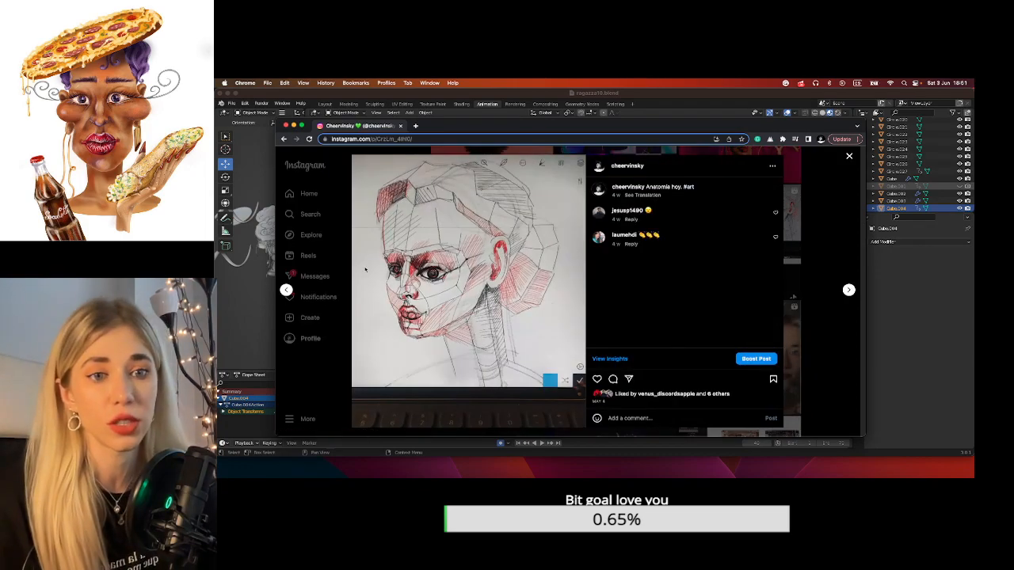
{"action": "left_click", "coordinate": [849, 156]}
View both fluorescent eye painting reels on the profile and close them.
{"action": "scroll", "coordinate": [666, 239], "scroll_direction": "down", "scroll_amount": 2}
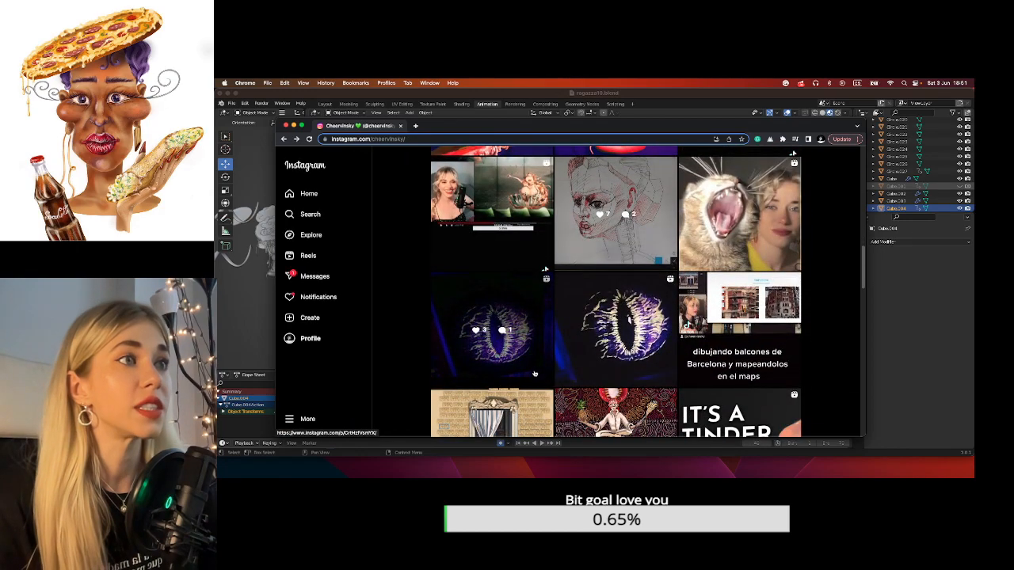
{"action": "left_click", "coordinate": [604, 356]}
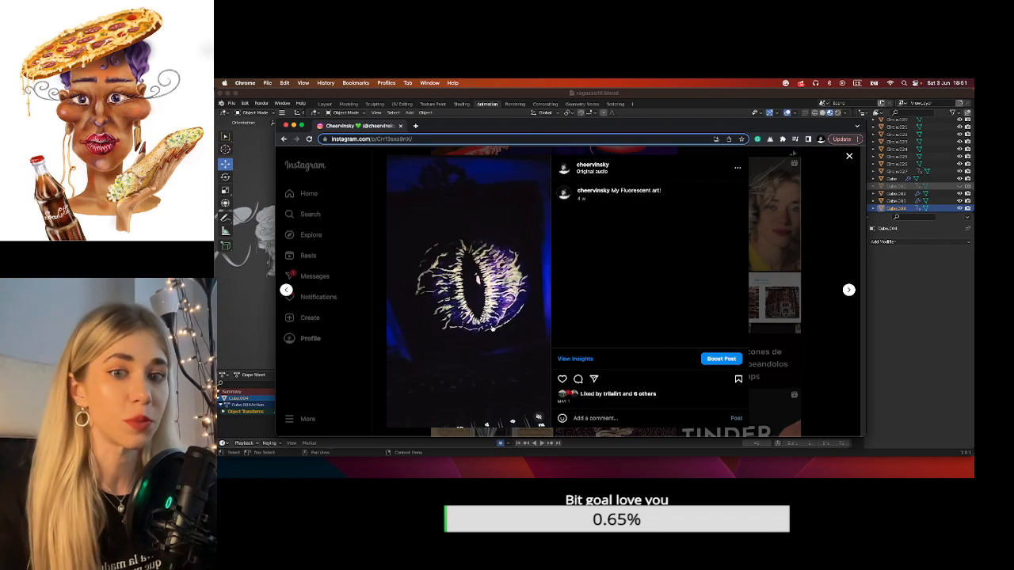
{"action": "left_click", "coordinate": [849, 157]}
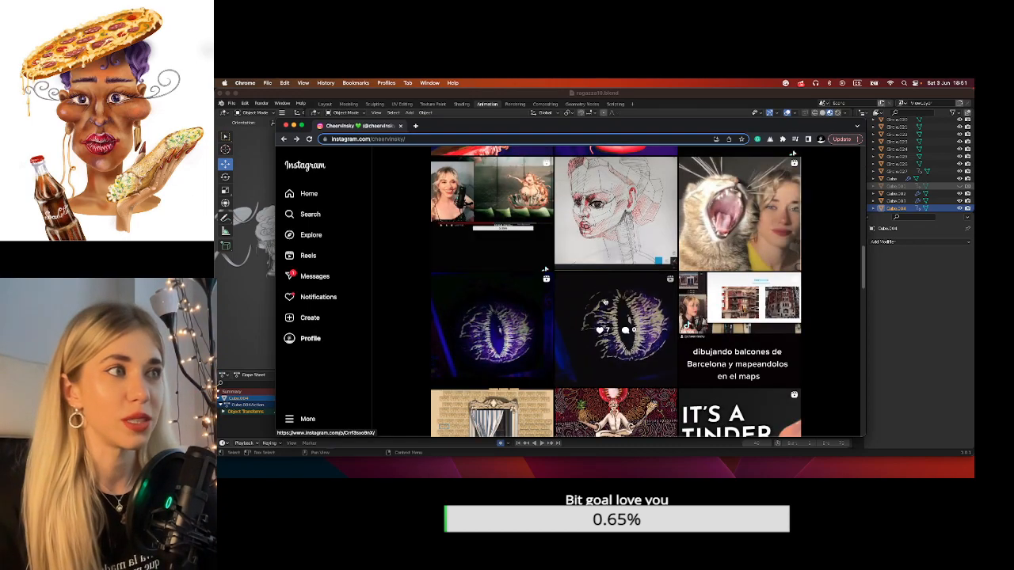
{"action": "left_click", "coordinate": [511, 308]}
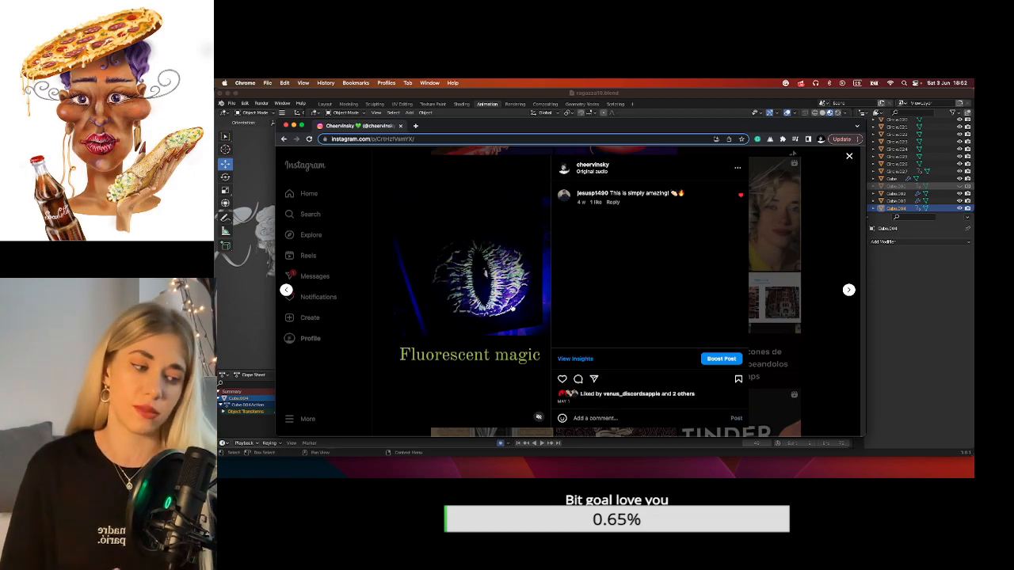
{"action": "mouse_move", "coordinate": [504, 476]}
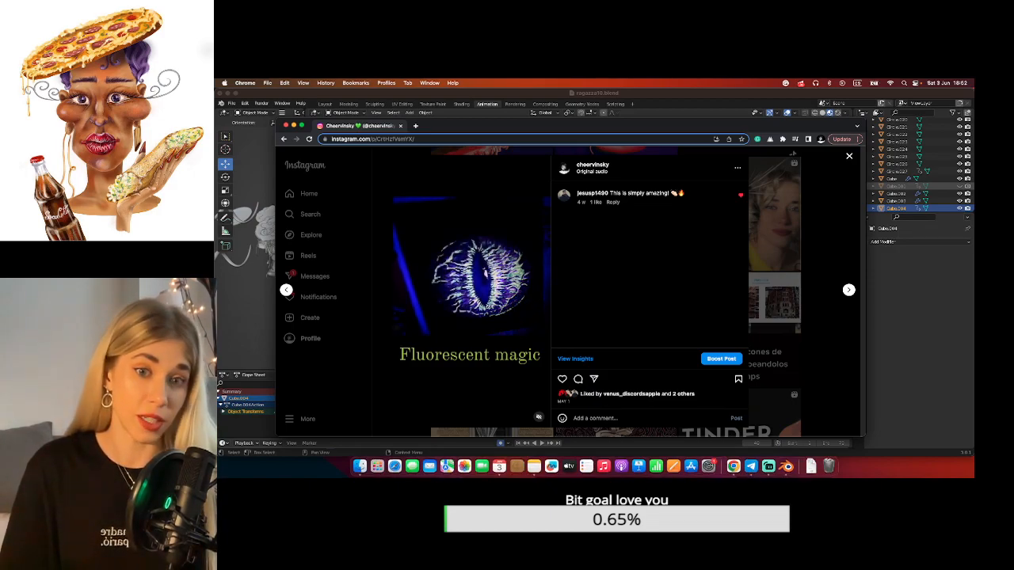
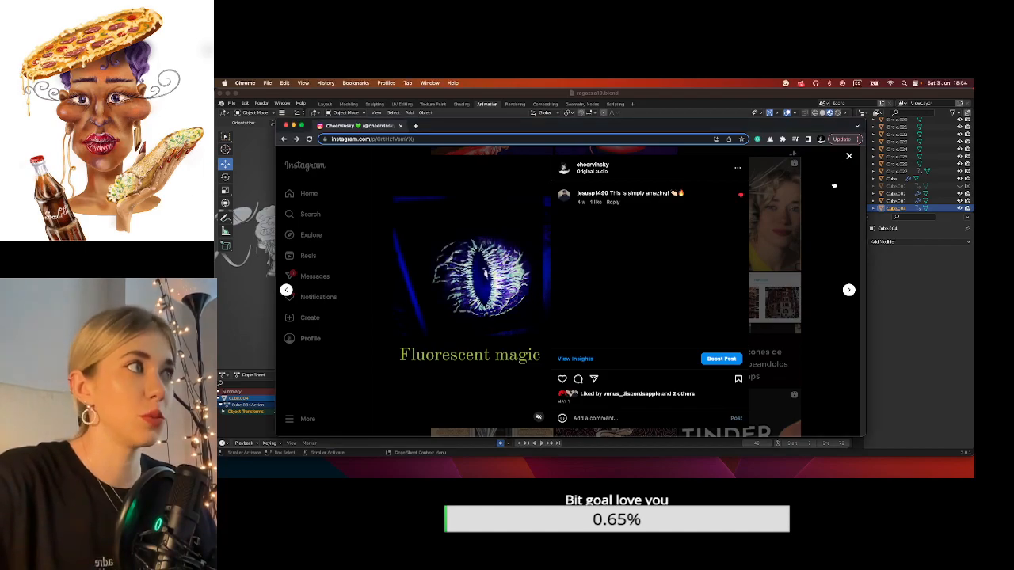
{"action": "left_click", "coordinate": [849, 156]}
Browse the older artwork posts in the profile grid, down to the diving helmet and skull drawings.
{"action": "scroll", "coordinate": [631, 378], "scroll_direction": "down", "scroll_amount": 3}
{"action": "scroll", "coordinate": [631, 378], "scroll_direction": "down", "scroll_amount": 2}
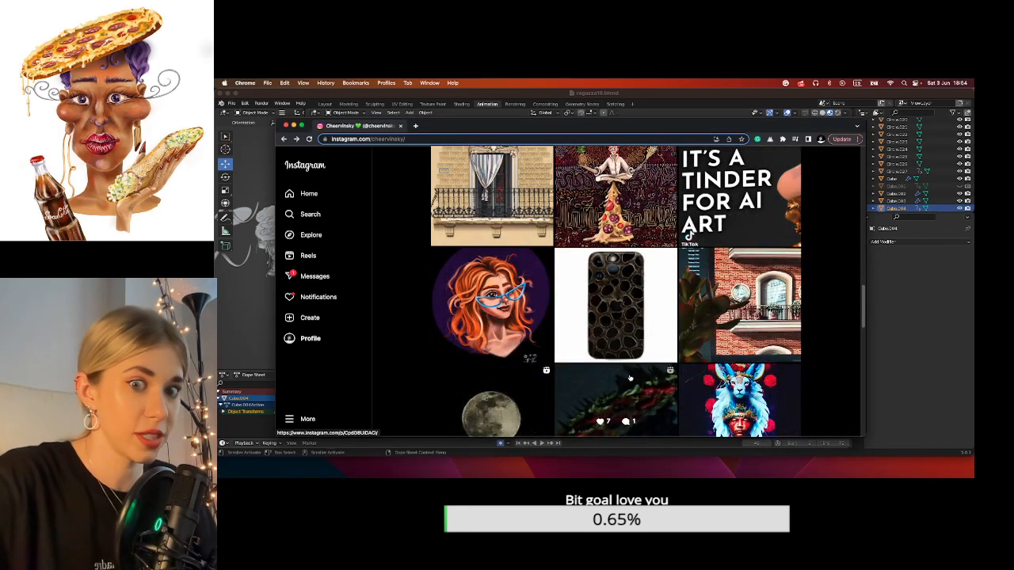
{"action": "scroll", "coordinate": [630, 377], "scroll_direction": "down", "scroll_amount": 2}
{"action": "scroll", "coordinate": [631, 379], "scroll_direction": "down", "scroll_amount": 2}
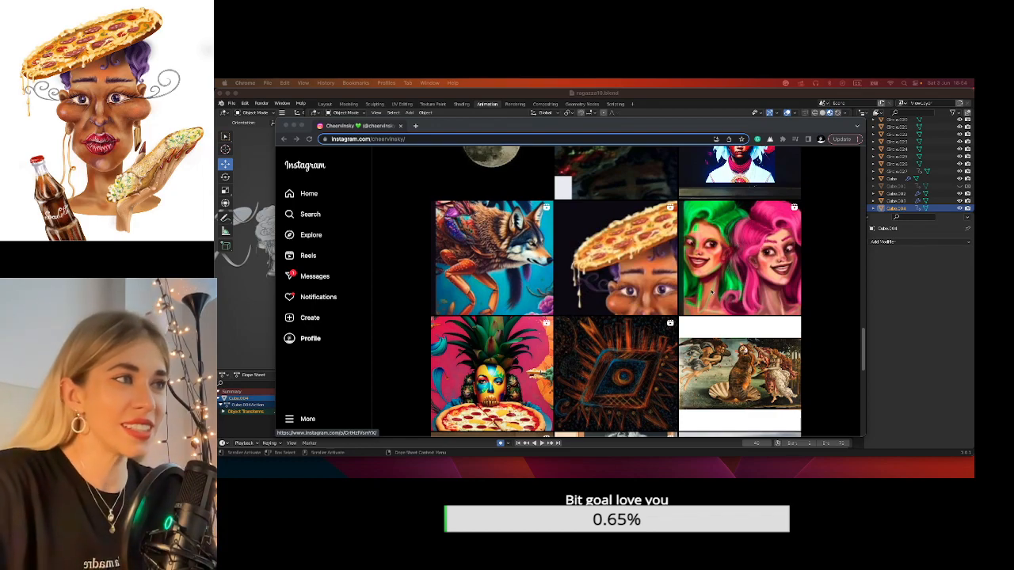
{"action": "scroll", "coordinate": [616, 292], "scroll_direction": "down", "scroll_amount": 5}
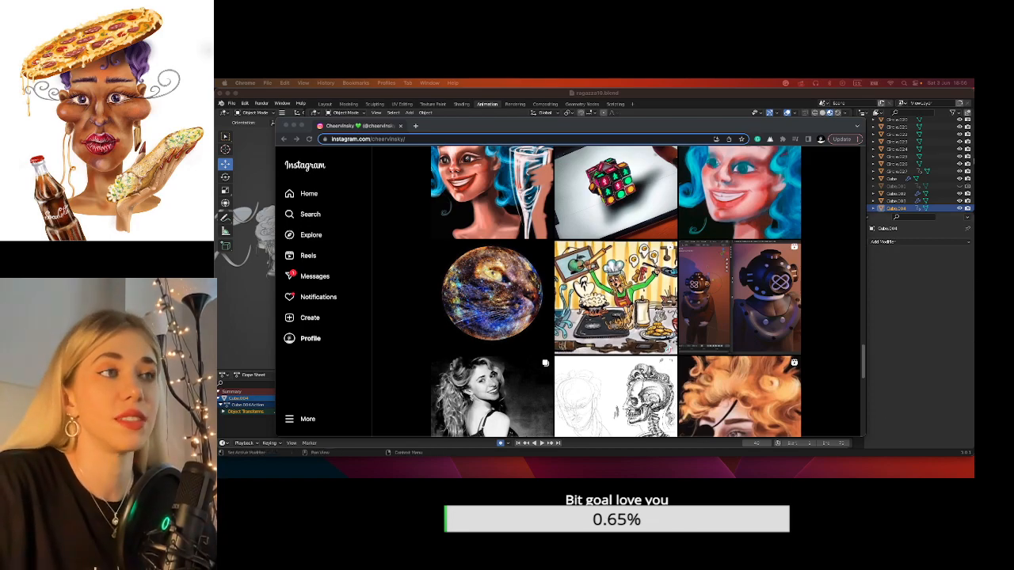
View the "Happy in IT" story highlight through its book slides, close it, and close the Instagram tab to return to Blender.
{"action": "scroll", "coordinate": [720, 212], "scroll_direction": "up", "scroll_amount": 15}
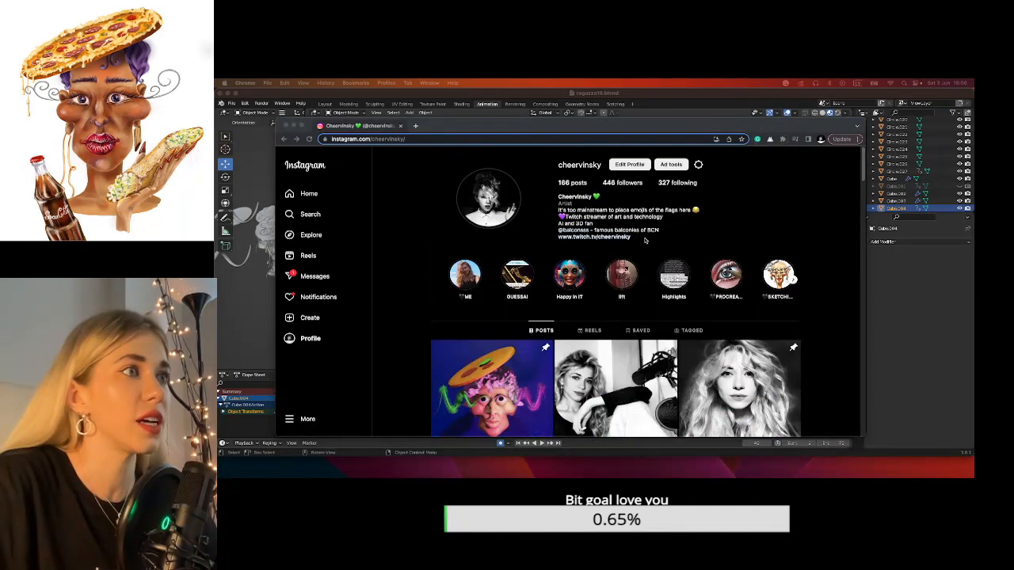
{"action": "left_click", "coordinate": [510, 274]}
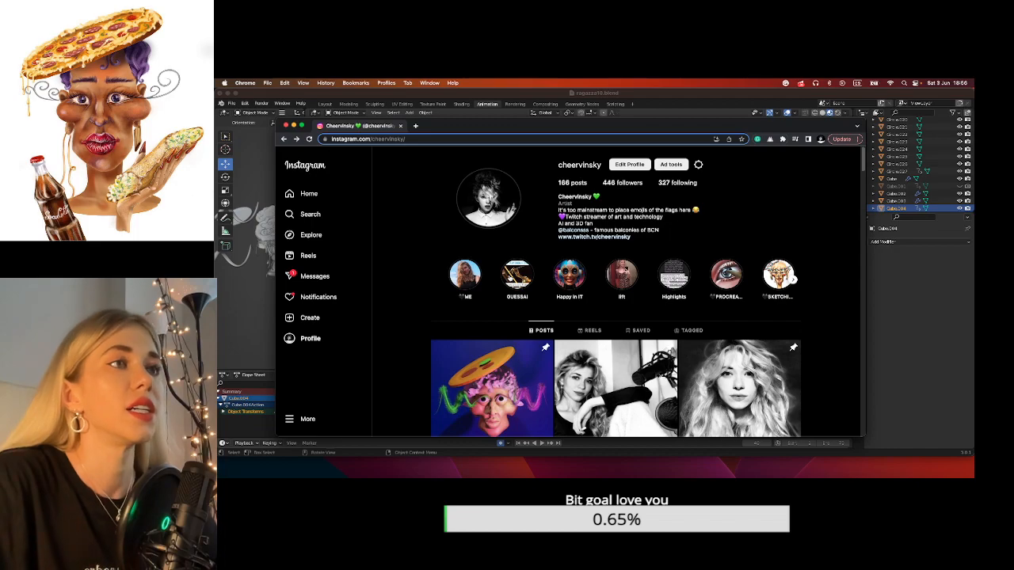
{"action": "left_click", "coordinate": [522, 282]}
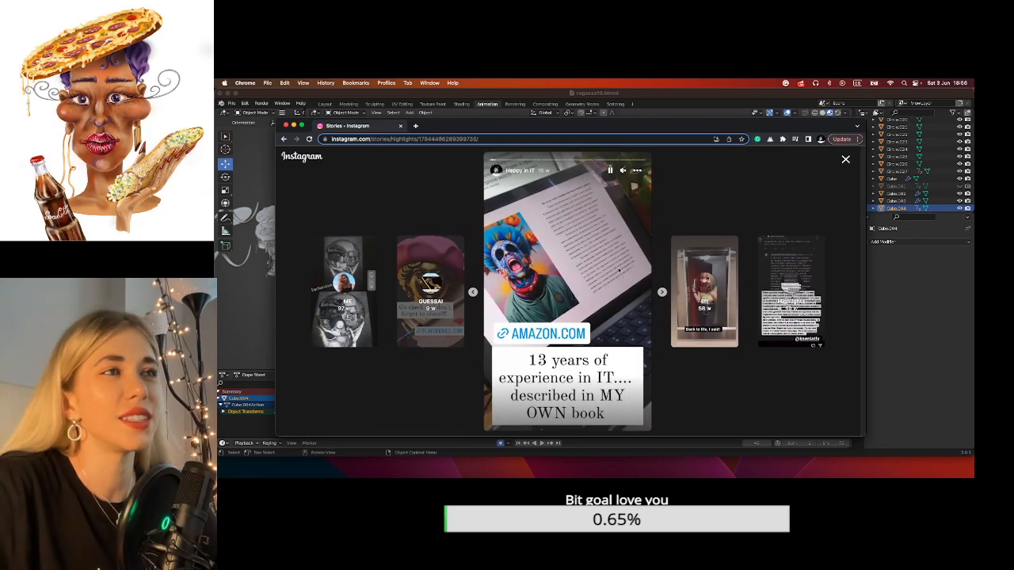
{"action": "left_click", "coordinate": [662, 293]}
{"action": "left_click", "coordinate": [662, 292]}
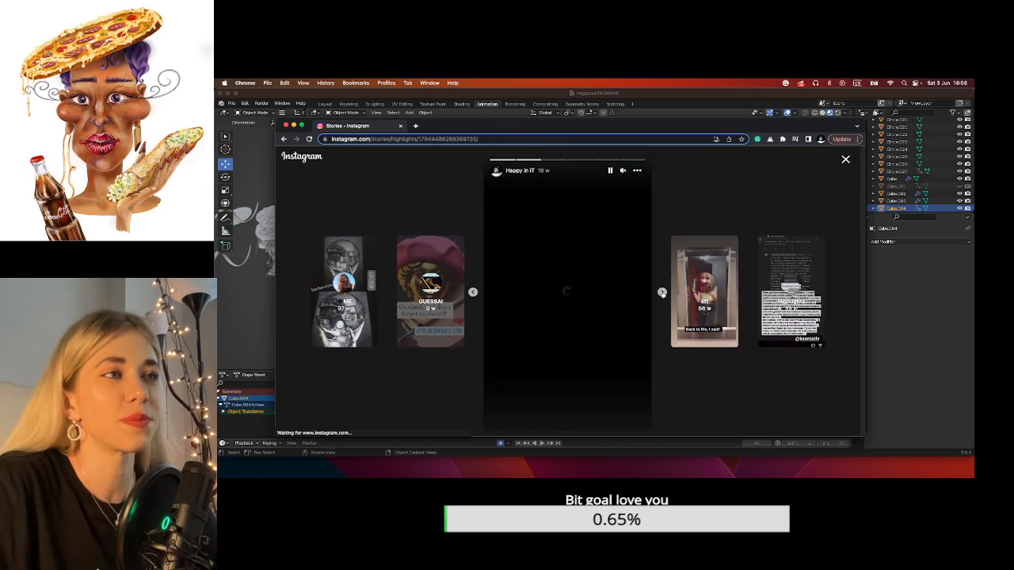
{"action": "left_click", "coordinate": [473, 293]}
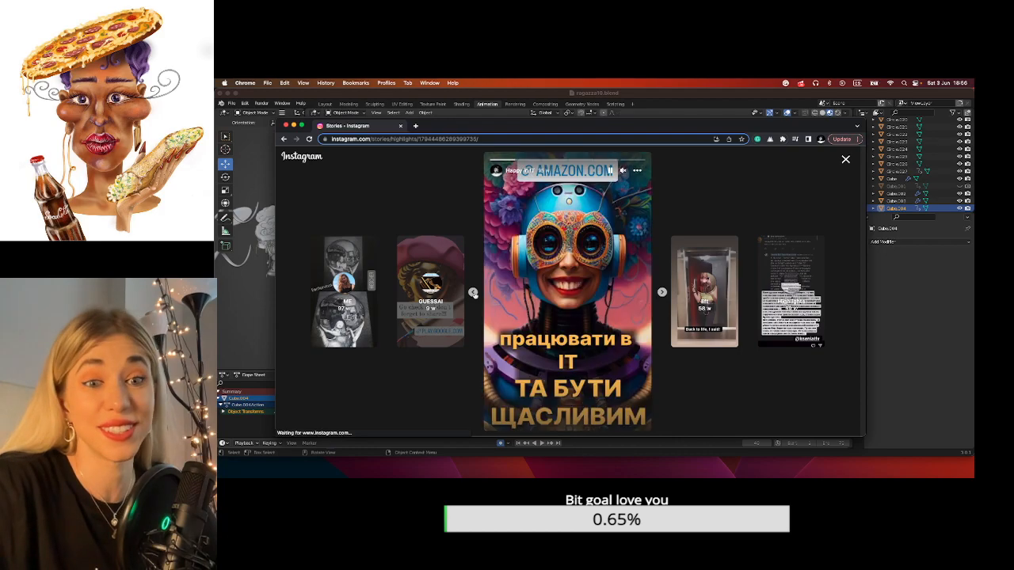
{"action": "left_click", "coordinate": [663, 293]}
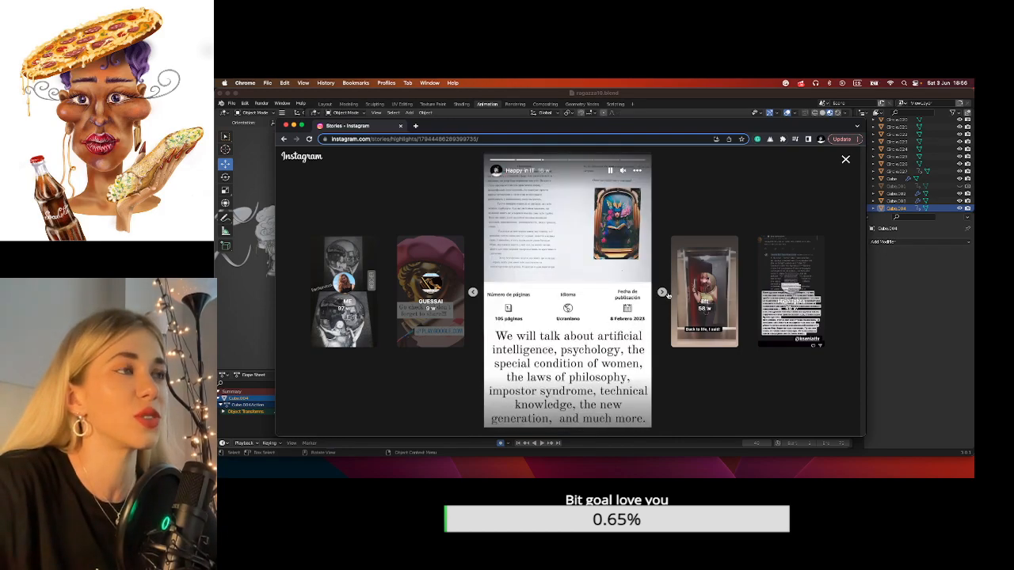
{"action": "left_click", "coordinate": [663, 292]}
{"action": "left_click", "coordinate": [663, 293]}
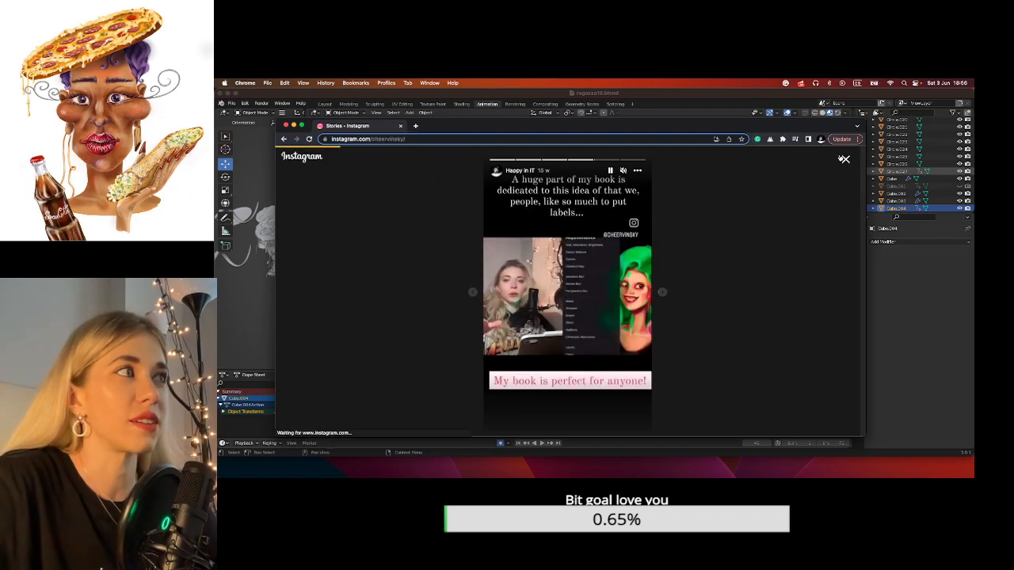
{"action": "left_click", "coordinate": [845, 159]}
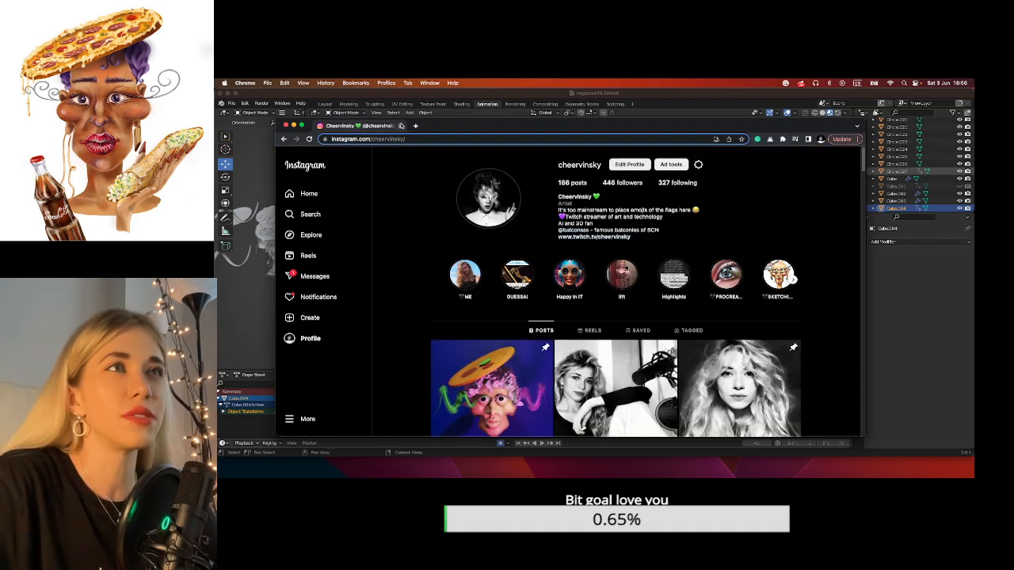
{"action": "left_click", "coordinate": [401, 125]}
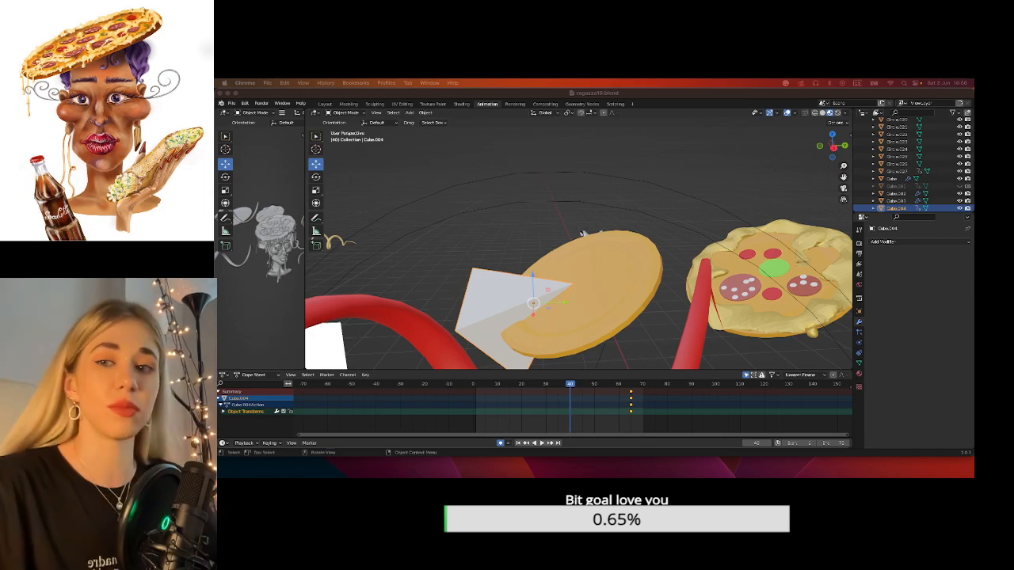
Add a Boolean modifier in Difference mode to the plain dough disc, using the wedge Cube.004 as the cutting object.
{"action": "left_click", "coordinate": [586, 279]}
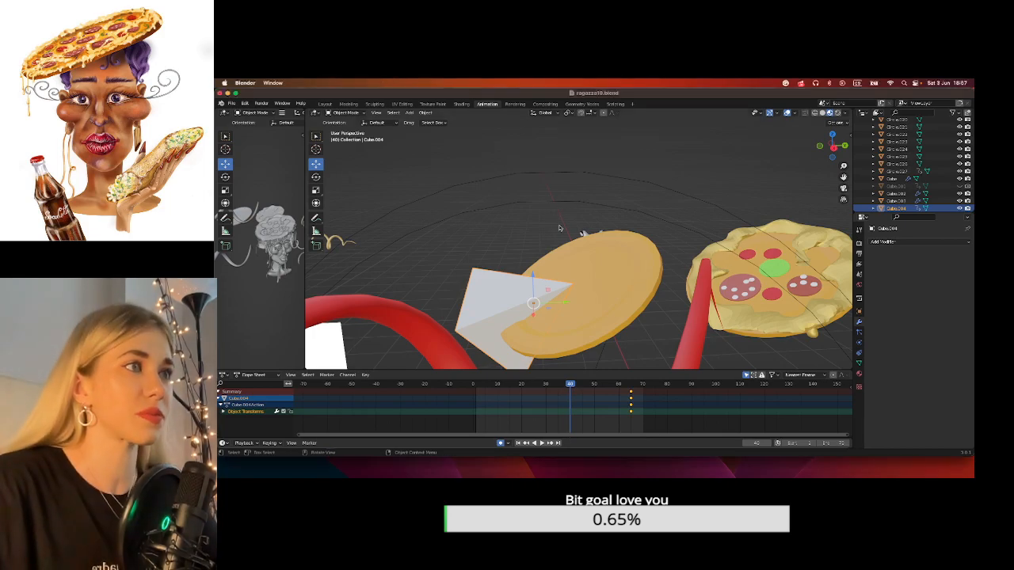
{"action": "left_click", "coordinate": [919, 242]}
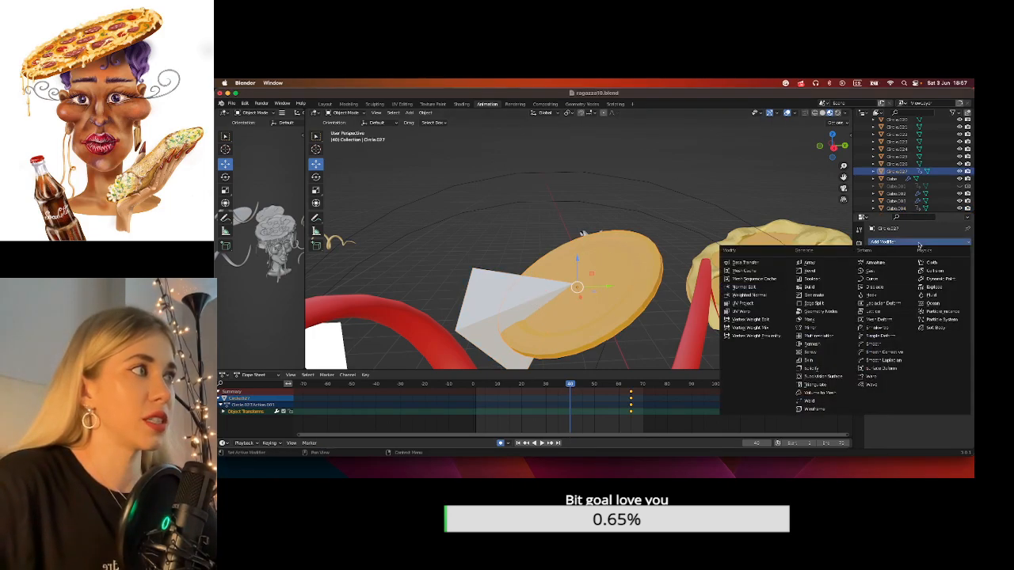
{"action": "left_click", "coordinate": [810, 280]}
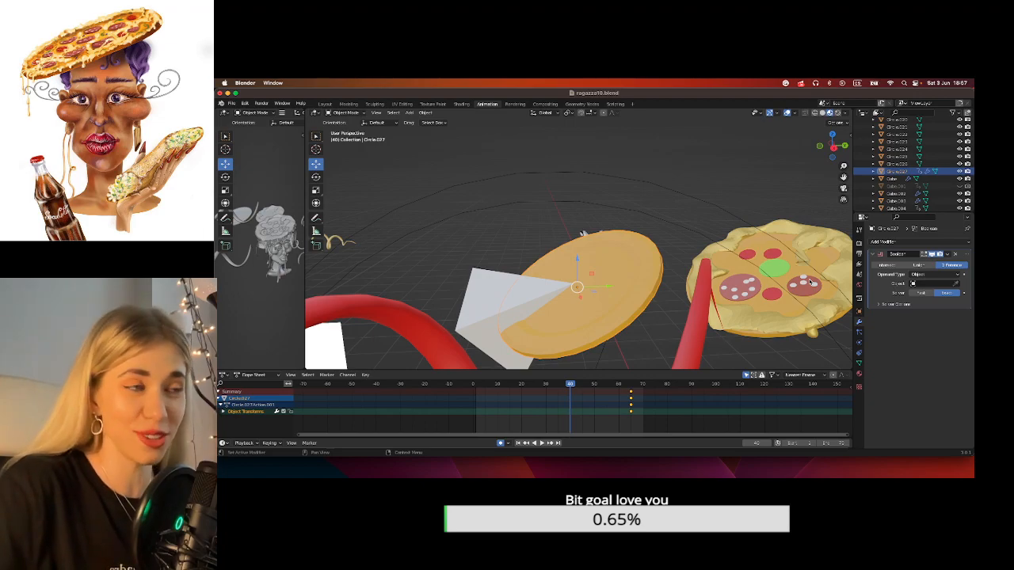
{"action": "left_click", "coordinate": [956, 285]}
{"action": "left_click", "coordinate": [528, 283]}
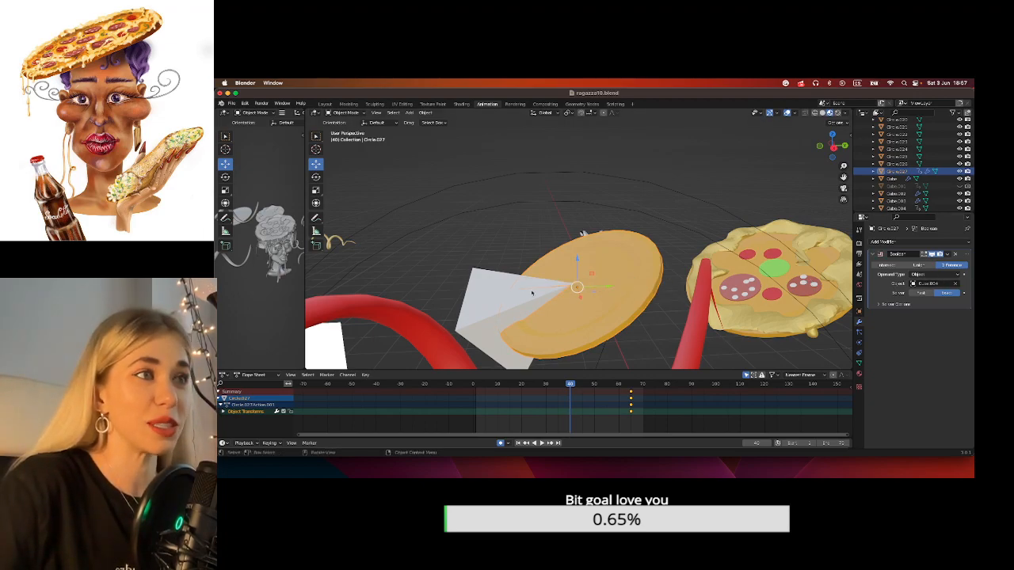
{"action": "left_click_drag", "start_coordinate": [529, 312], "coordinate": [485, 307]}
{"action": "key", "text": "super+z"}
{"action": "left_click", "coordinate": [584, 273]}
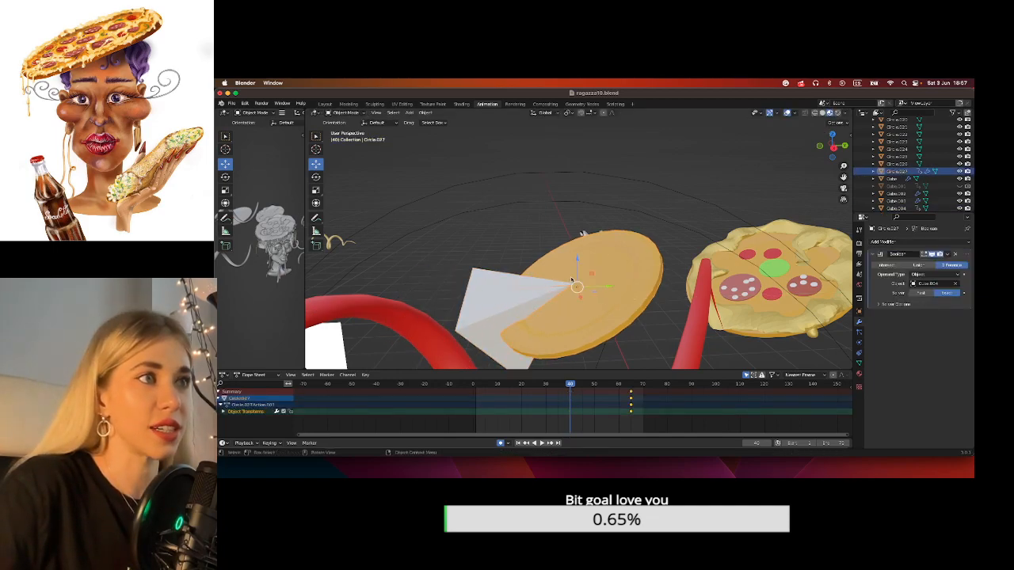
Apply the Boolean modifier on the plain dough disc.
{"action": "mouse_move", "coordinate": [843, 177]}
{"action": "left_mouse_down"}
{"action": "mouse_move", "coordinate": [836, 151]}
{"action": "mouse_move", "coordinate": [831, 182]}
{"action": "left_mouse_up"}
{"action": "scroll", "coordinate": [798, 160], "scroll_direction": "up", "scroll_amount": 2}
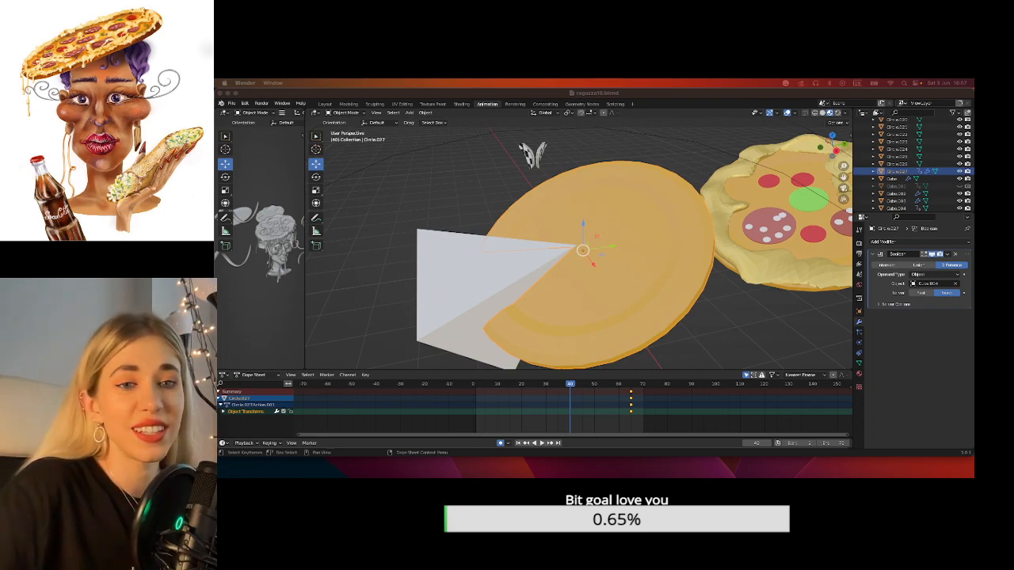
{"action": "left_click", "coordinate": [593, 183]}
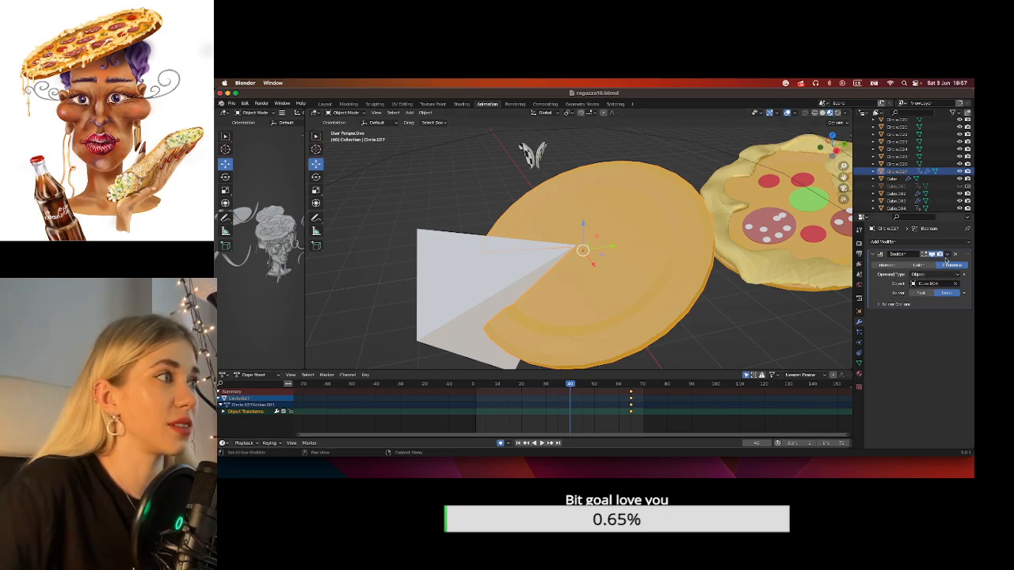
{"action": "left_click", "coordinate": [947, 254]}
{"action": "left_click", "coordinate": [943, 262]}
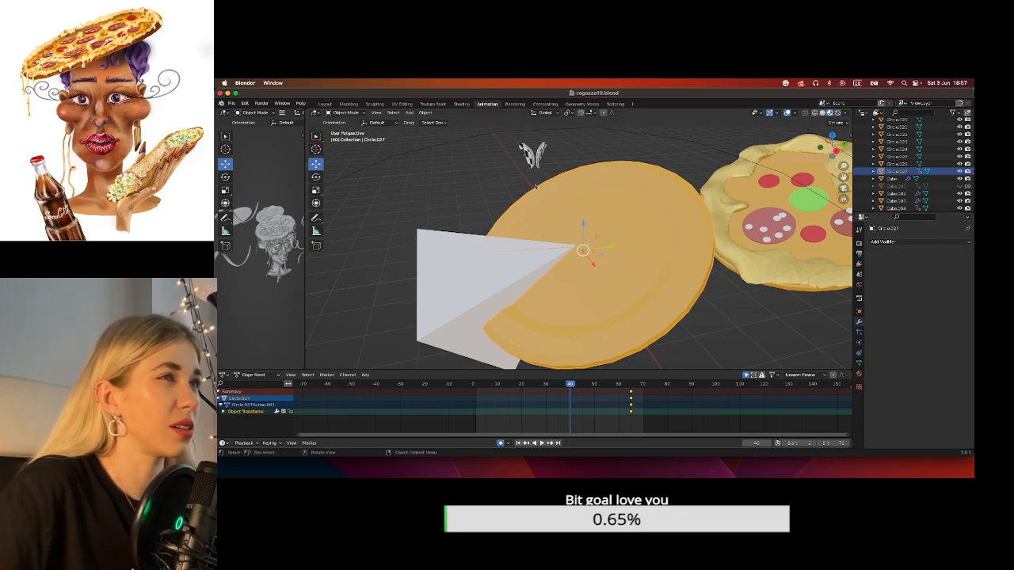
Move the wedge cutter along the Y axis, clear of the cut dough disc.
{"action": "left_click", "coordinate": [443, 239]}
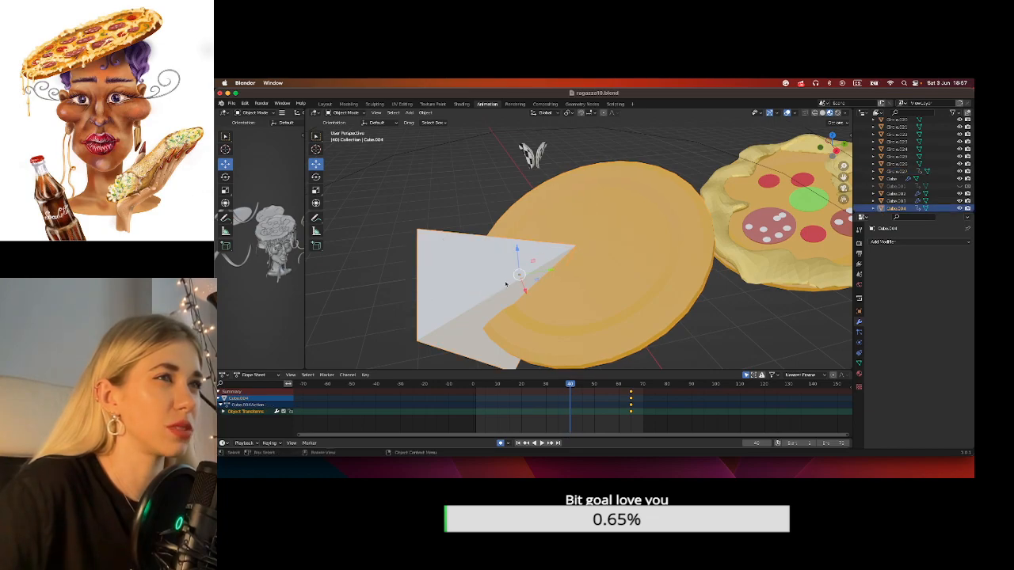
{"action": "key", "text": "g"}
{"action": "key", "text": "y"}
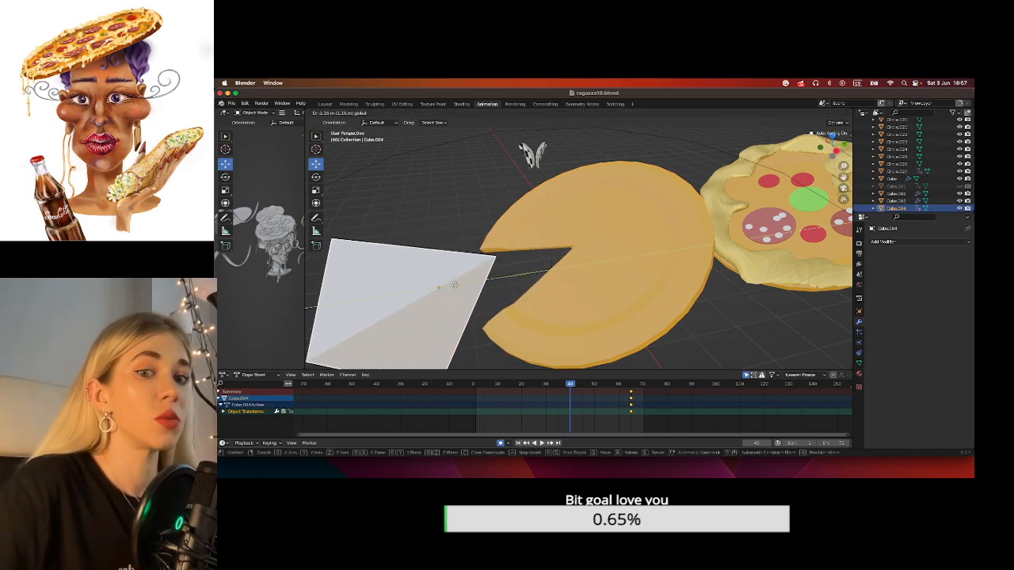
{"action": "left_click", "coordinate": [340, 295]}
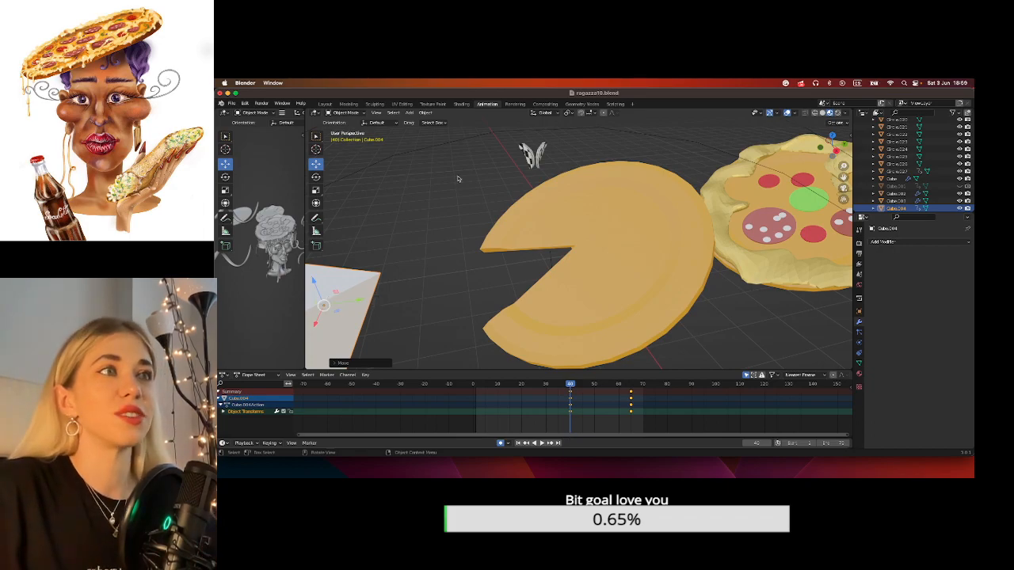
Duplicate the small topped pizza floating behind the character's head and place the copy above the original.
{"action": "scroll", "coordinate": [510, 224], "scroll_direction": "down", "scroll_amount": 3}
{"action": "scroll", "coordinate": [509, 224], "scroll_direction": "down", "scroll_amount": 3}
{"action": "middle_click_drag", "start_coordinate": [513, 231], "coordinate": [580, 236]}
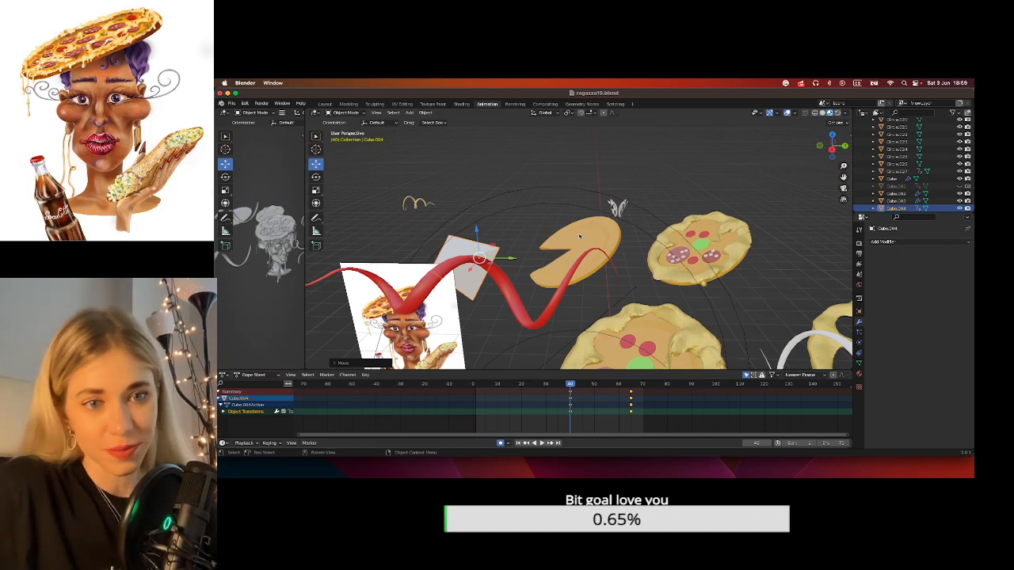
{"action": "left_click_drag", "start_coordinate": [844, 178], "coordinate": [757, 119]}
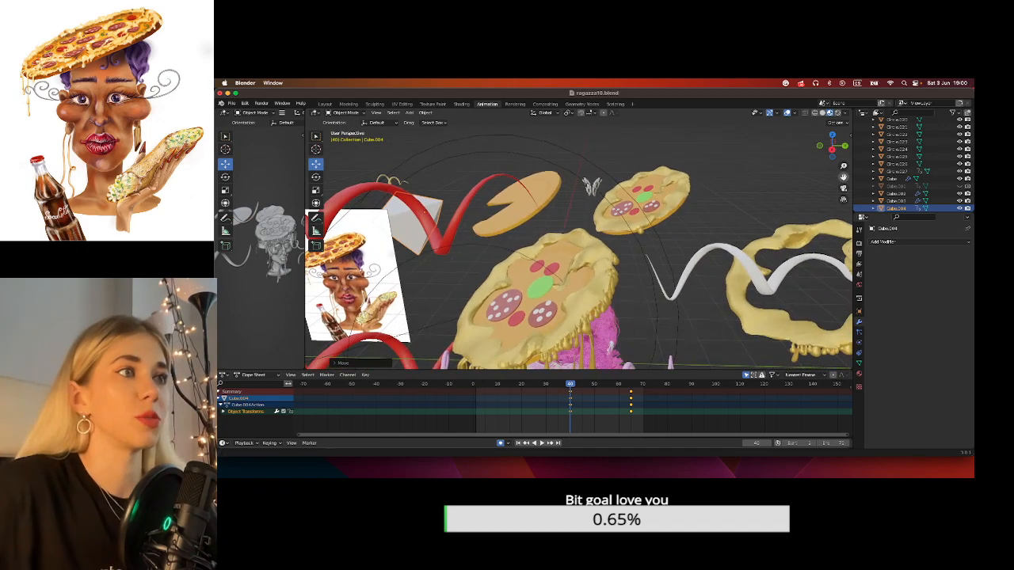
{"action": "left_click", "coordinate": [610, 206]}
{"action": "left_click", "coordinate": [464, 208]}
{"action": "middle_click_drag", "start_coordinate": [643, 300], "coordinate": [653, 285]}
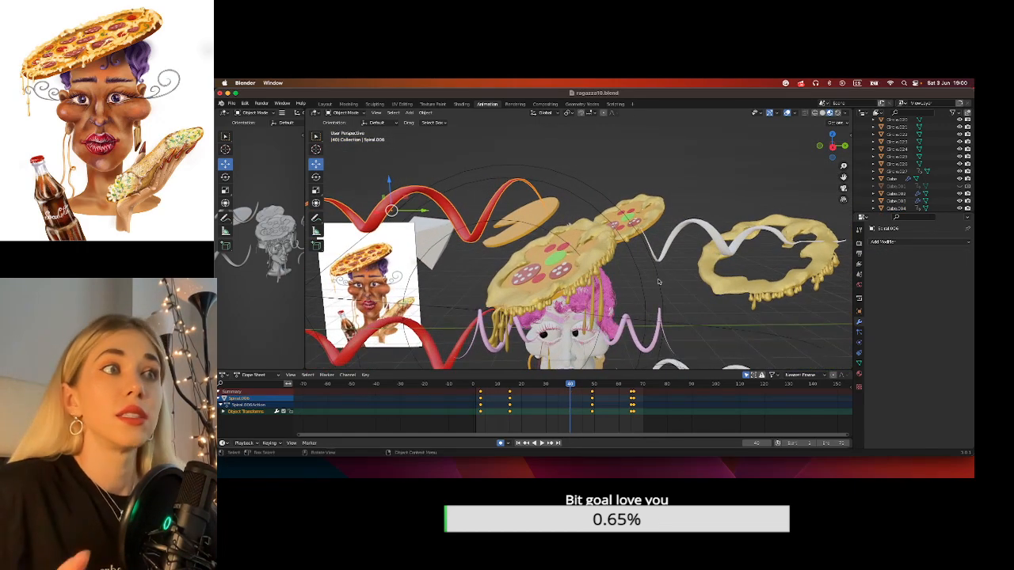
{"action": "left_click", "coordinate": [512, 301]}
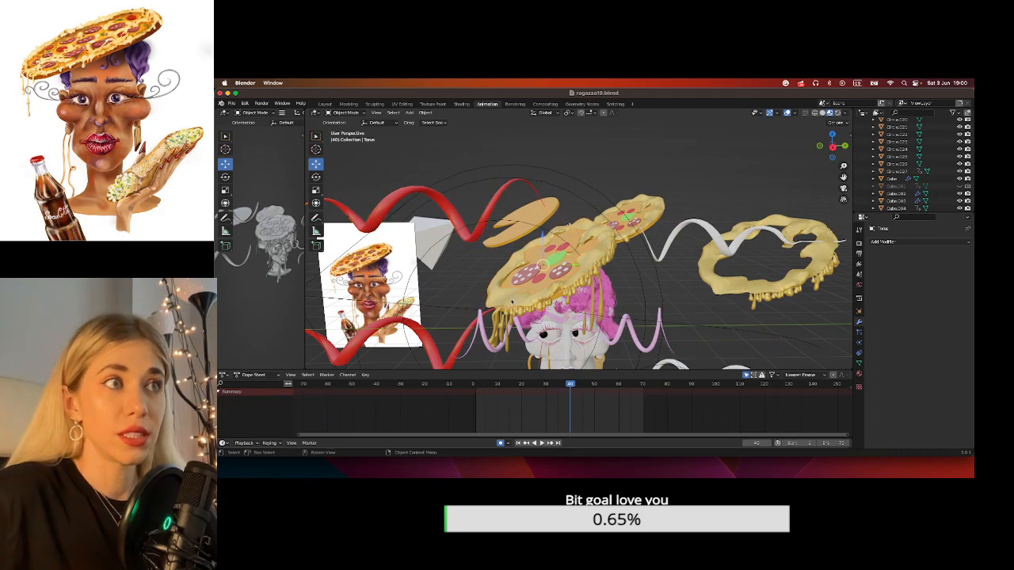
{"action": "middle_click_drag", "start_coordinate": [624, 236], "coordinate": [651, 266]}
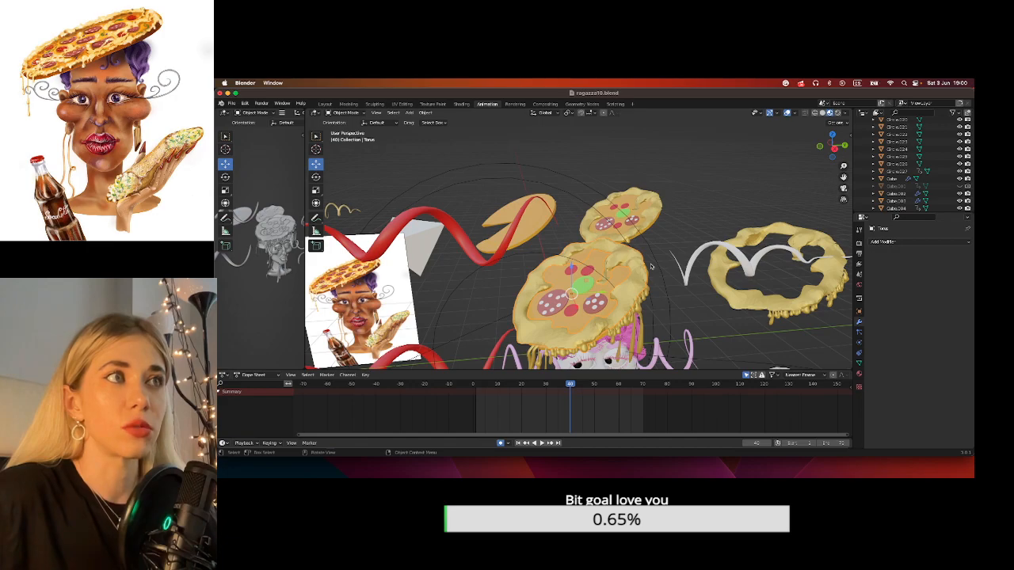
{"action": "left_click", "coordinate": [611, 225]}
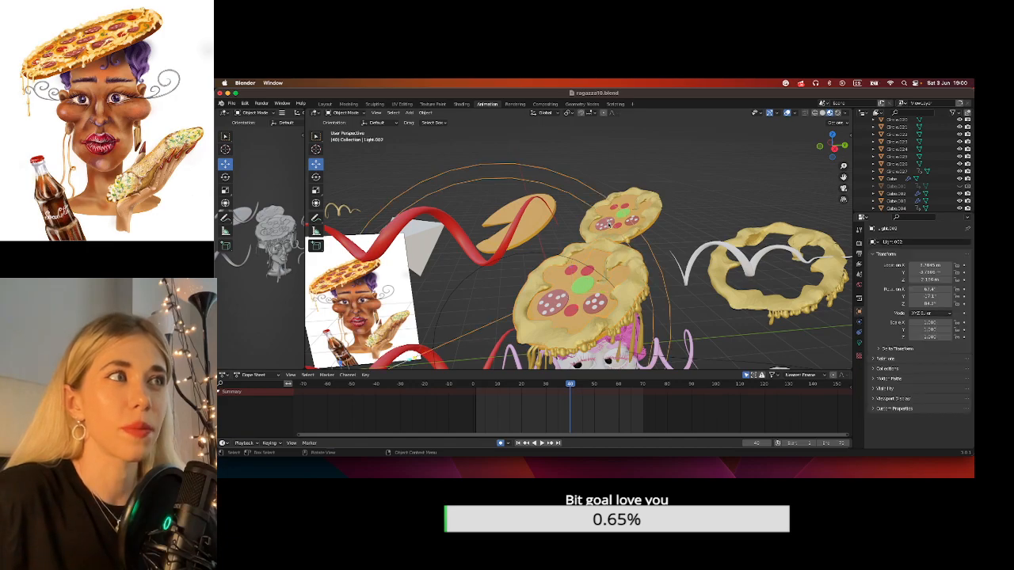
{"action": "left_click_drag", "start_coordinate": [493, 233], "coordinate": [577, 224]}
{"action": "left_click", "coordinate": [634, 223]}
{"action": "key", "text": "shift+d"}
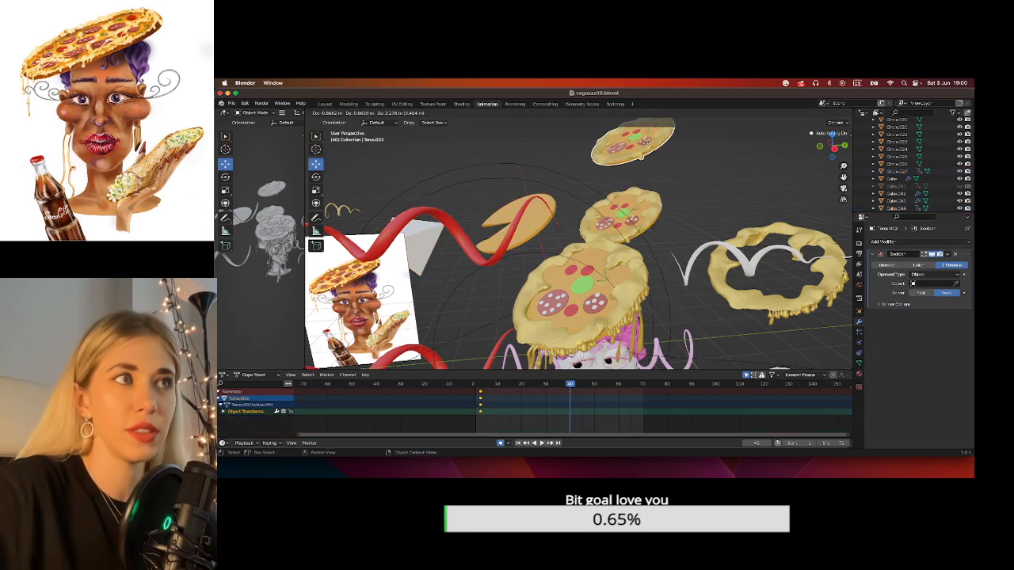
{"action": "left_click", "coordinate": [632, 126]}
Move the wedge cutter along the X axis and raise it to the height of the duplicated pizza.
{"action": "middle_click_drag", "start_coordinate": [683, 149], "coordinate": [688, 194]}
{"action": "left_click_drag", "start_coordinate": [844, 178], "coordinate": [864, 240]}
{"action": "left_click", "coordinate": [444, 295]}
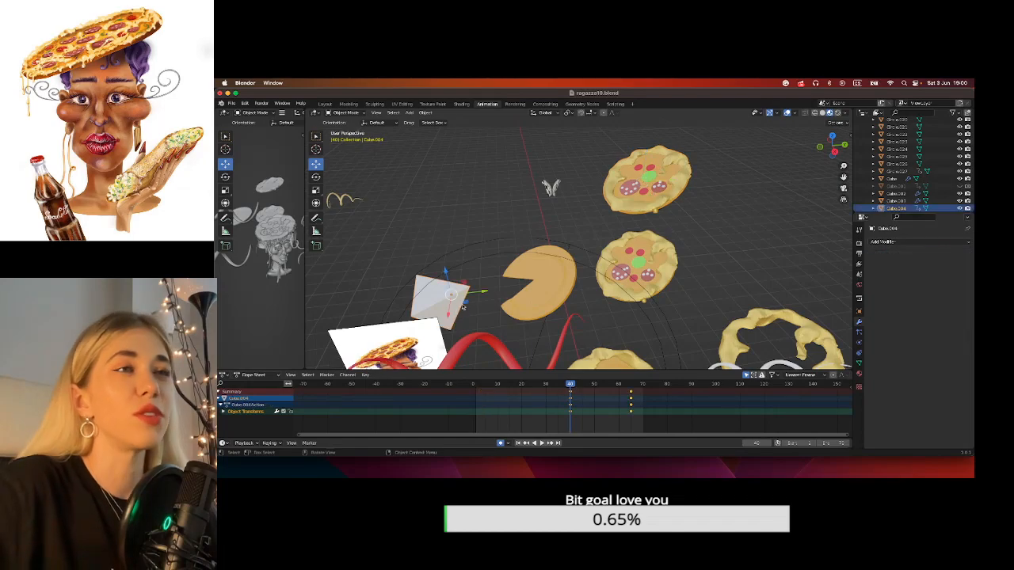
{"action": "key", "text": "g"}
{"action": "key", "text": "x"}
{"action": "left_click_drag", "start_coordinate": [616, 261], "coordinate": [617, 252]}
{"action": "left_click_drag", "start_coordinate": [493, 219], "coordinate": [600, 138]}
{"action": "middle_click_drag", "start_coordinate": [708, 202], "coordinate": [748, 203]}
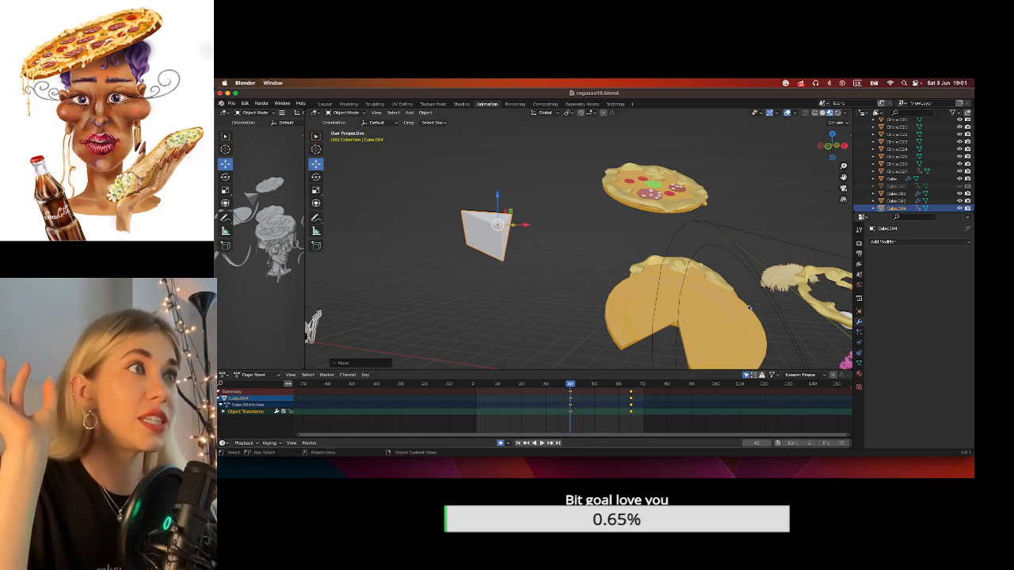
Reposition the wedge cutter horizontally so it sits right beside the edge of the duplicated pizza.
{"action": "middle_click_drag", "start_coordinate": [724, 202], "coordinate": [710, 209]}
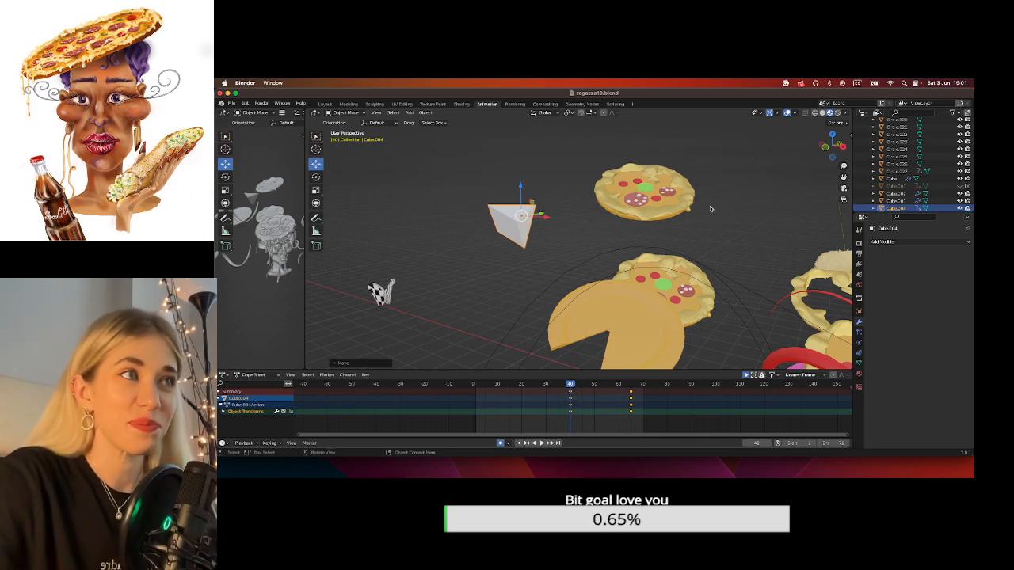
{"action": "left_click_drag", "start_coordinate": [576, 235], "coordinate": [676, 241]}
{"action": "middle_click_drag", "start_coordinate": [792, 244], "coordinate": [717, 235]}
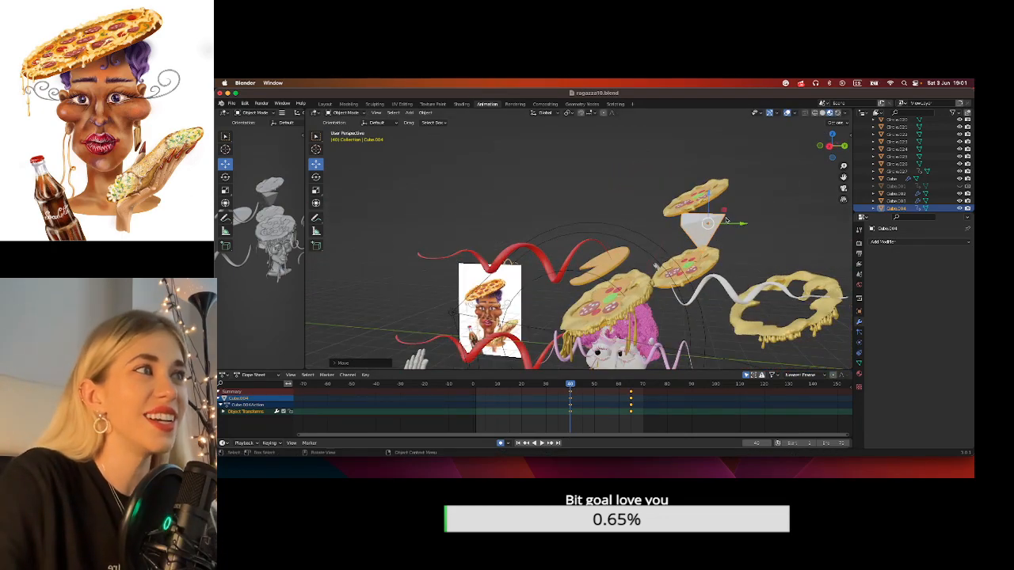
{"action": "left_click_drag", "start_coordinate": [735, 224], "coordinate": [664, 172]}
{"action": "middle_click_drag", "start_coordinate": [616, 194], "coordinate": [690, 248]}
{"action": "mouse_move", "coordinate": [665, 215]}
{"action": "left_mouse_down"}
{"action": "mouse_move", "coordinate": [691, 221]}
{"action": "mouse_move", "coordinate": [677, 218]}
{"action": "left_mouse_up"}
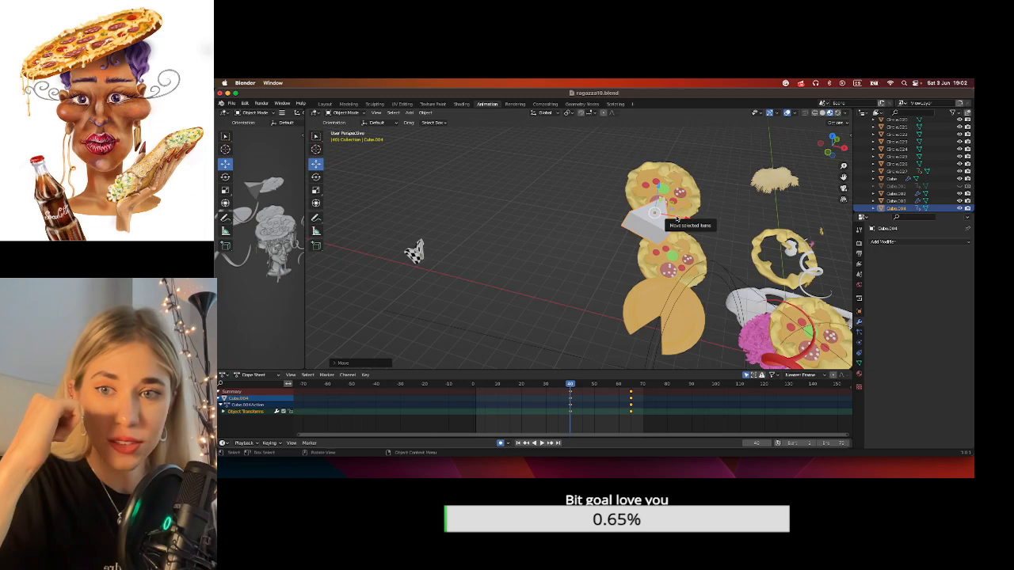
Move the wedge cutter about 0.88 m along the Y axis so its tip overlaps the duplicated pizza.
{"action": "middle_click_drag", "start_coordinate": [677, 219], "coordinate": [748, 168]}
{"action": "left_click_drag", "start_coordinate": [841, 176], "coordinate": [766, 192]}
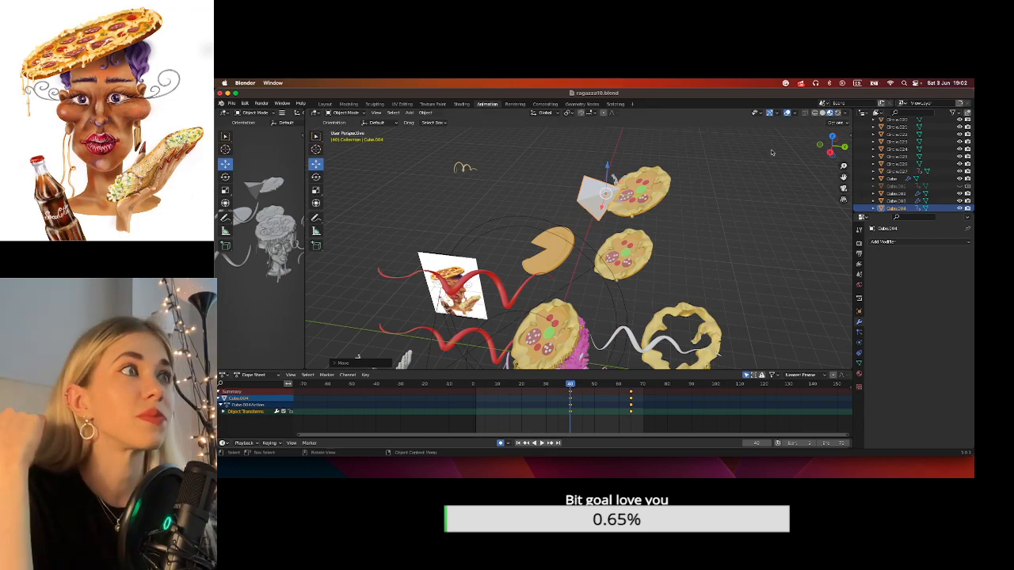
{"action": "left_click_drag", "start_coordinate": [843, 179], "coordinate": [764, 211]}
{"action": "scroll", "coordinate": [764, 211], "scroll_direction": "up", "scroll_amount": 2}
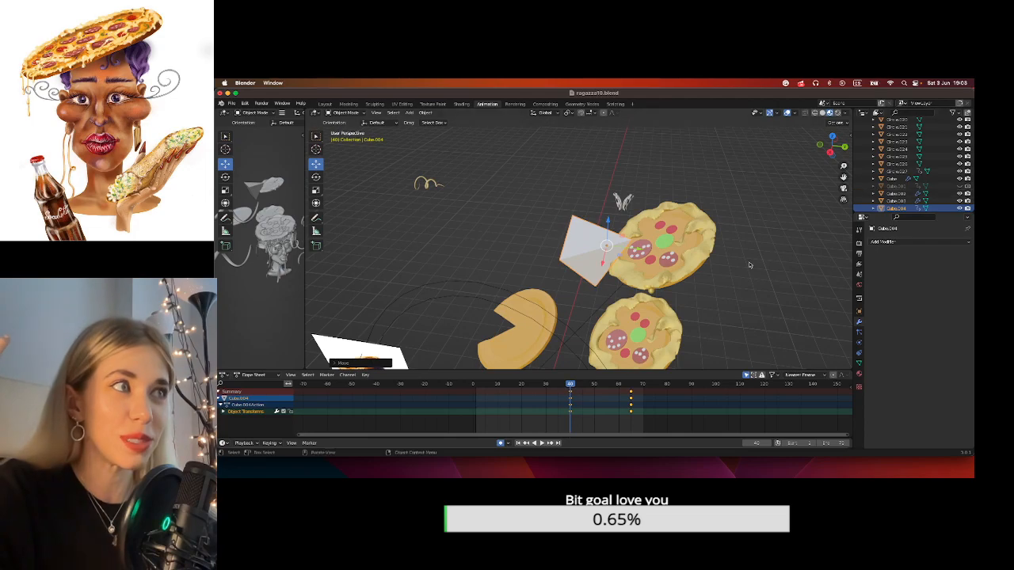
{"action": "key", "text": "g"}
{"action": "key", "text": "y"}
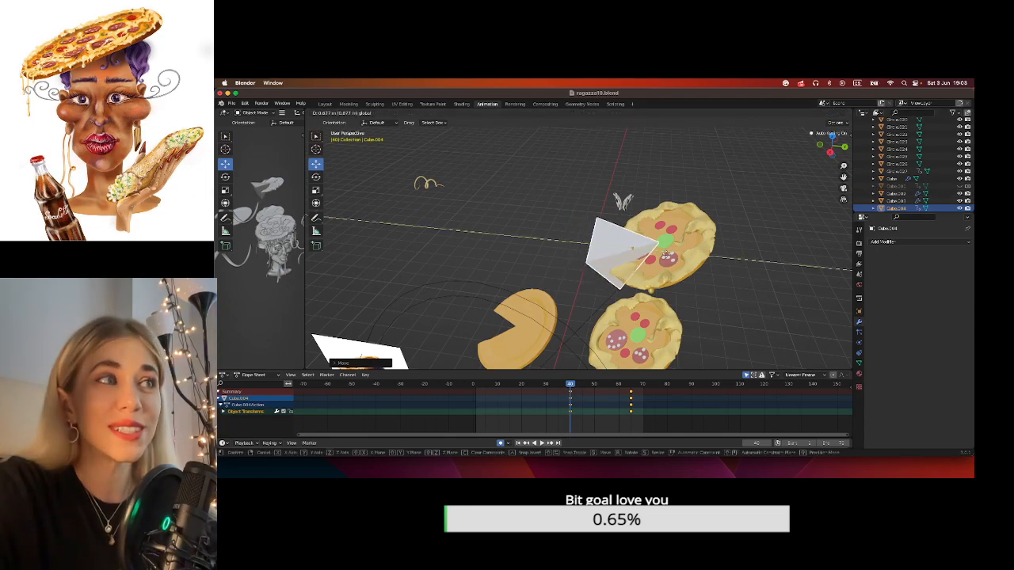
{"action": "left_click", "coordinate": [665, 253]}
Lower the wedge cutter about 0.29 m along the Z axis so it passes through the duplicated pizza's thickness.
{"action": "middle_click_drag", "start_coordinate": [728, 282], "coordinate": [753, 267]}
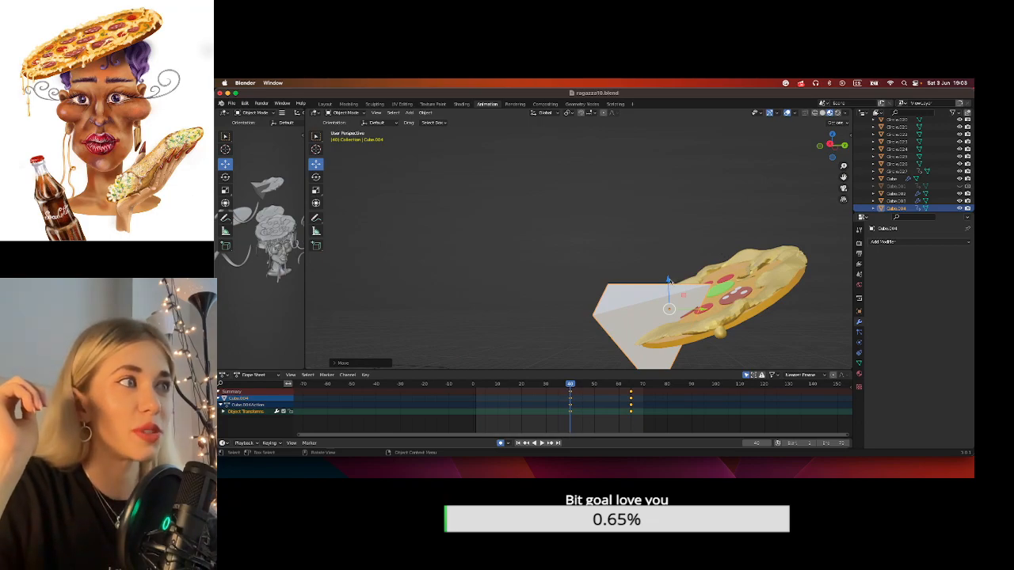
{"action": "key", "text": "g"}
{"action": "key", "text": "z"}
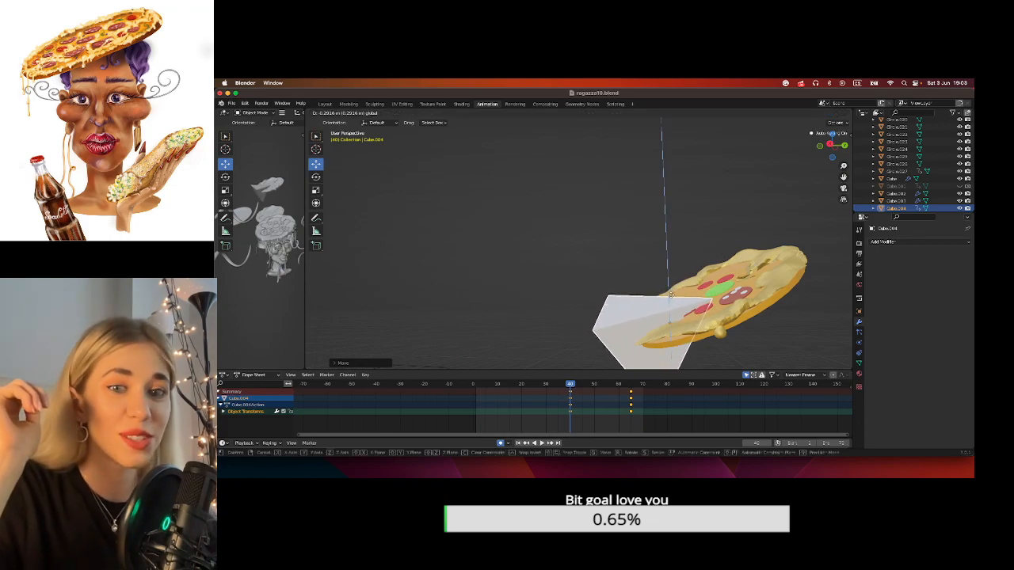
{"action": "left_click", "coordinate": [670, 294]}
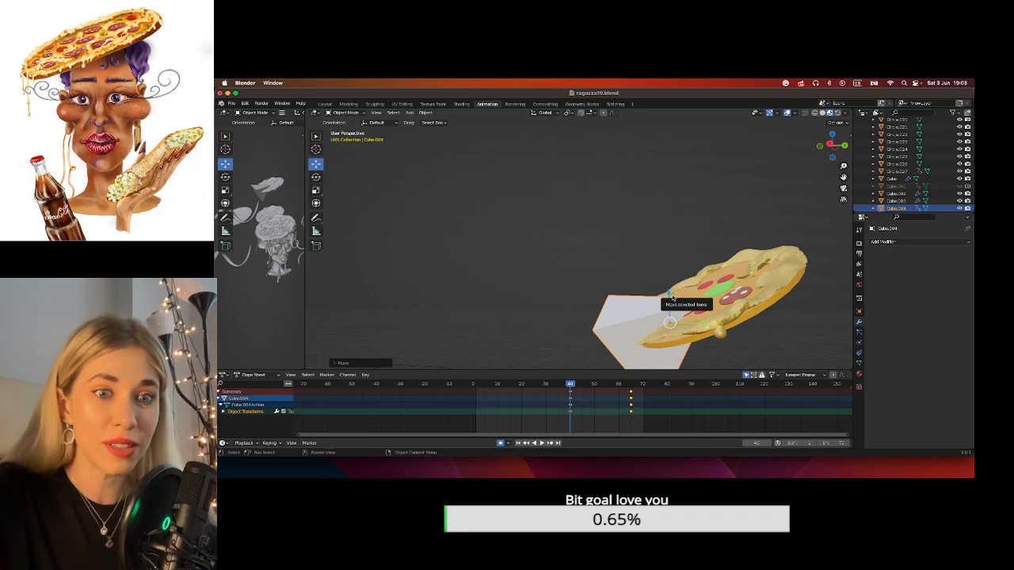
{"action": "middle_click_drag", "start_coordinate": [713, 267], "coordinate": [727, 292]}
{"action": "left_click_drag", "start_coordinate": [664, 343], "coordinate": [665, 348]}
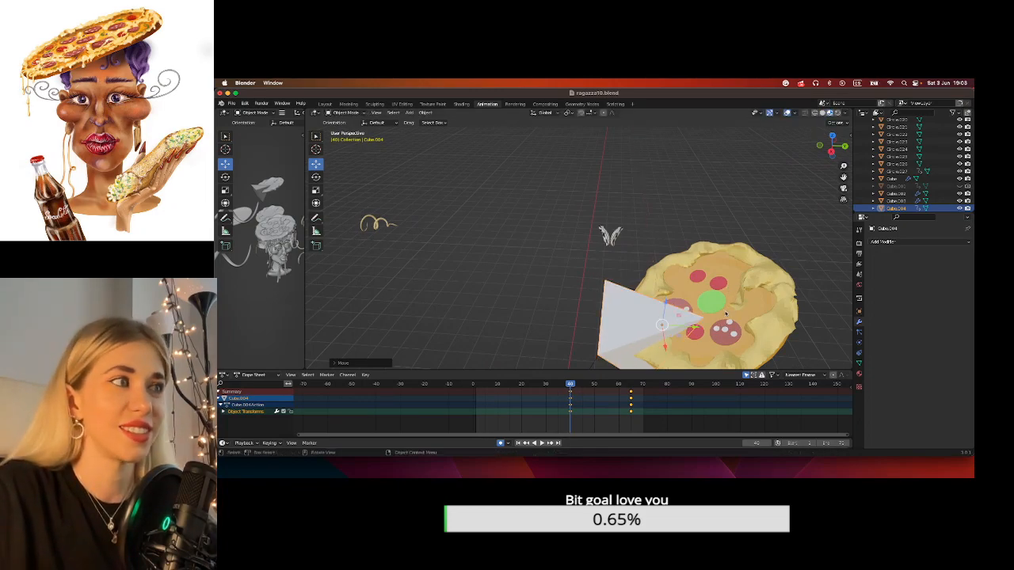
Try to cut the duplicated pizza by setting the wedge cutter as the object of its Boolean Difference modifier.
{"action": "left_click", "coordinate": [726, 314]}
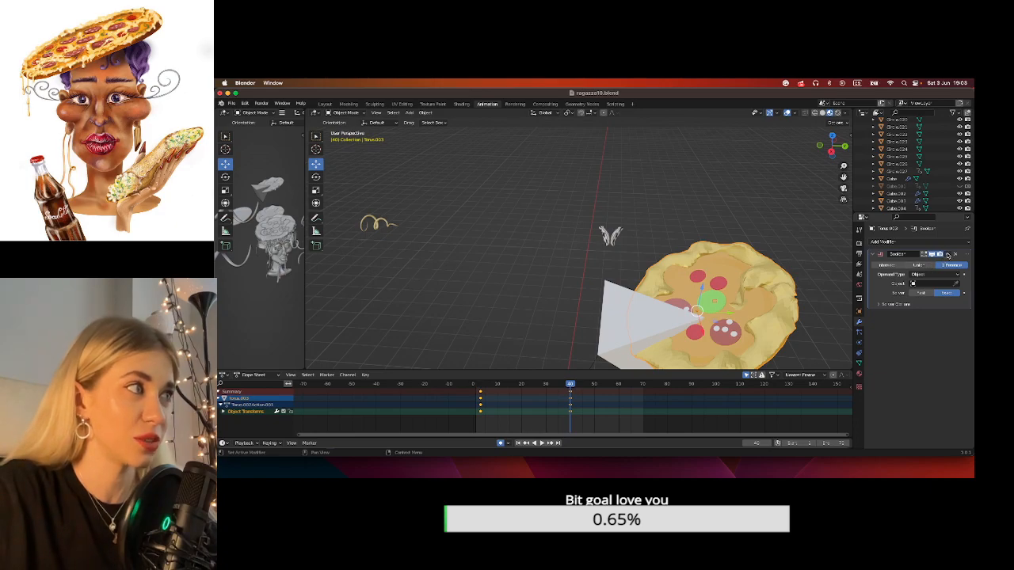
{"action": "left_click", "coordinate": [956, 284]}
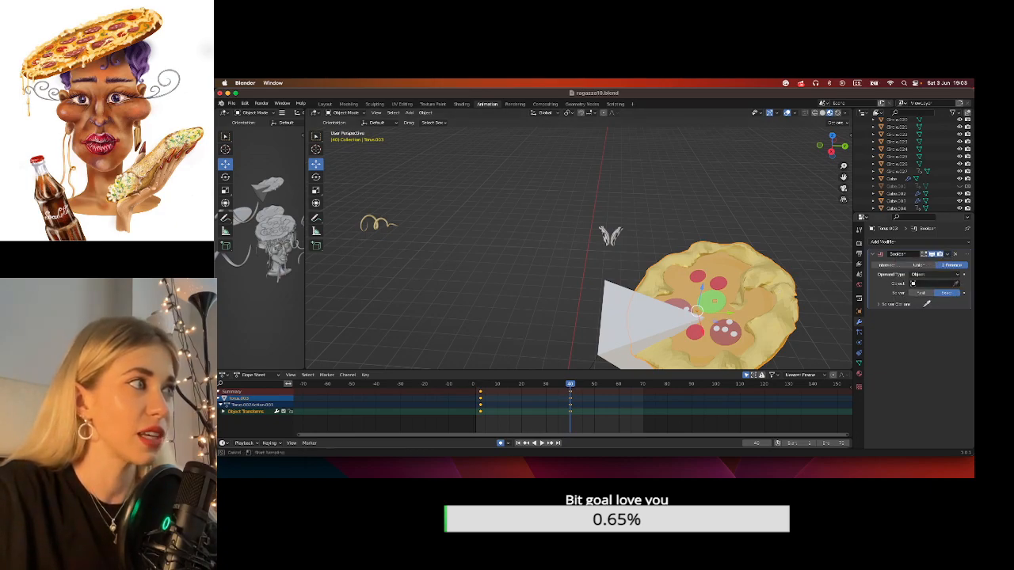
{"action": "left_click", "coordinate": [672, 324]}
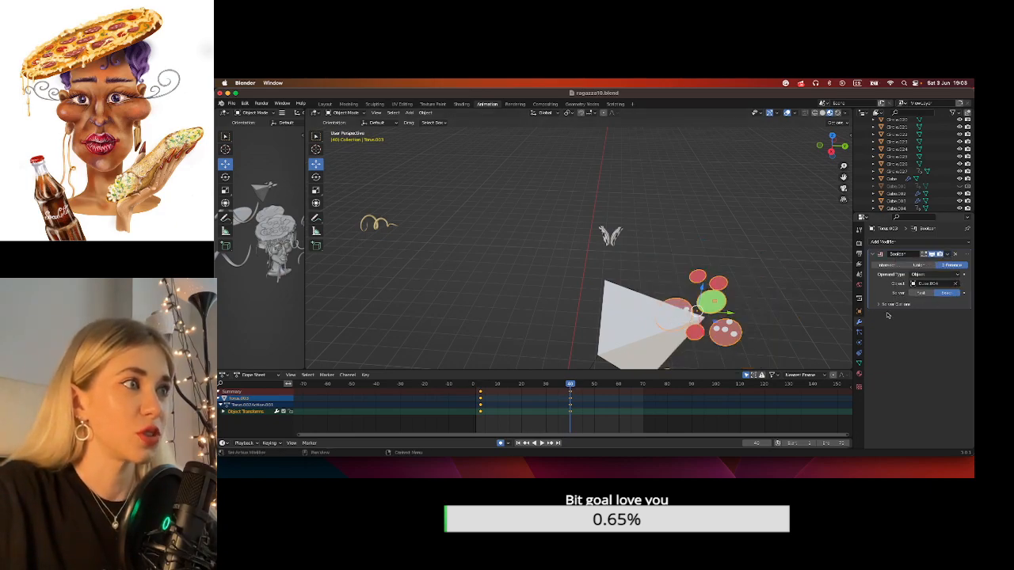
{"action": "left_click", "coordinate": [765, 230]}
{"action": "left_click", "coordinate": [755, 270]}
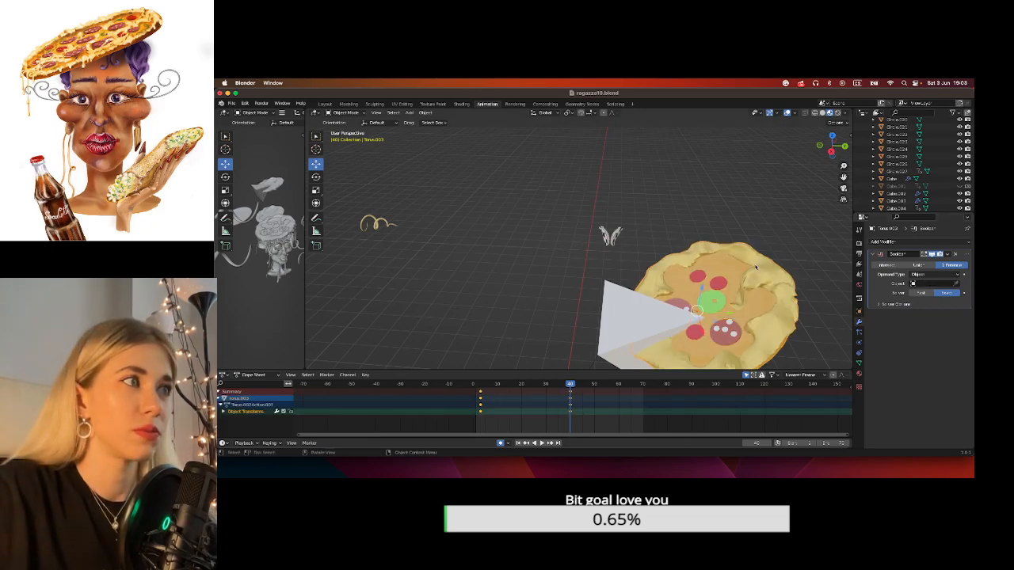
Move a dough disc out of the pizza hat and place it clear of the head.
{"action": "scroll", "coordinate": [756, 270], "scroll_direction": "down", "scroll_amount": 6}
{"action": "middle_click_drag", "start_coordinate": [674, 312], "coordinate": [650, 305]}
{"action": "scroll", "coordinate": [650, 305], "scroll_direction": "down", "scroll_amount": 3}
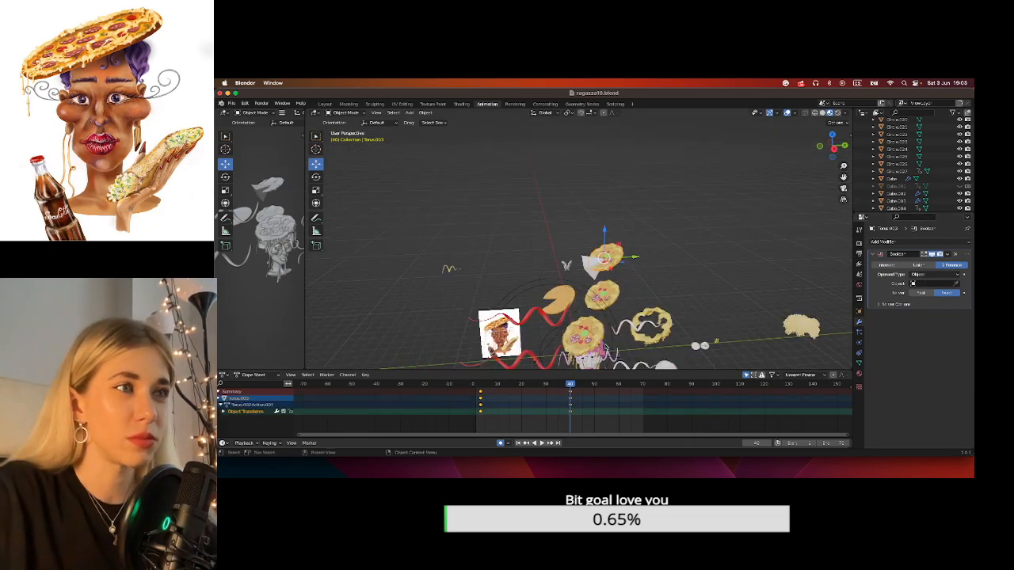
{"action": "left_click_drag", "start_coordinate": [844, 178], "coordinate": [818, 130]}
{"action": "scroll", "coordinate": [549, 292], "scroll_direction": "up", "scroll_amount": 4}
{"action": "left_click", "coordinate": [550, 292]}
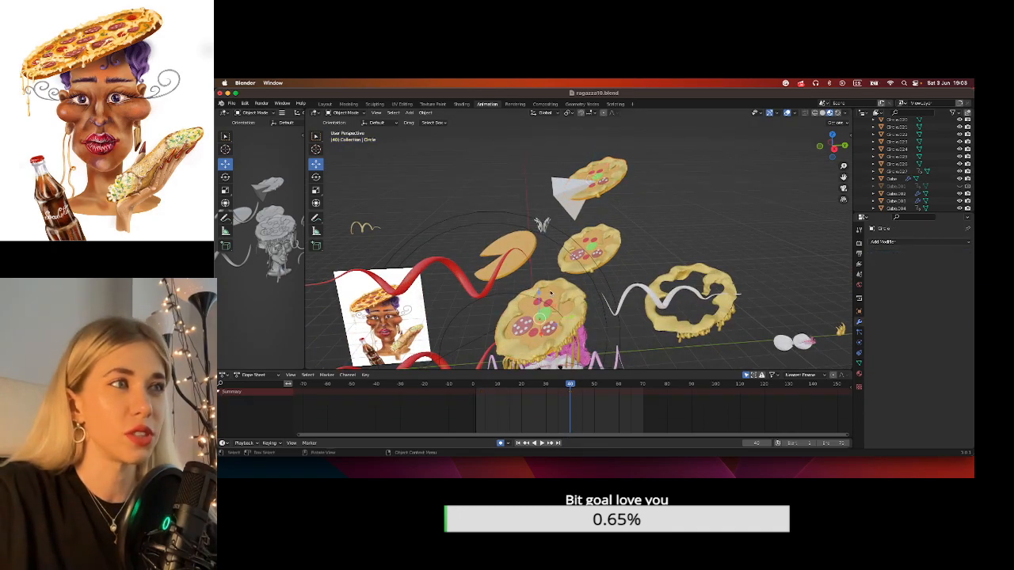
{"action": "left_click_drag", "start_coordinate": [564, 321], "coordinate": [722, 229]}
Move the remaining dough disc out of the pizza hat, beyond the separate dripping crust ring, leaving the hat's crust in place.
{"action": "left_click", "coordinate": [554, 312]}
{"action": "left_click", "coordinate": [559, 302]}
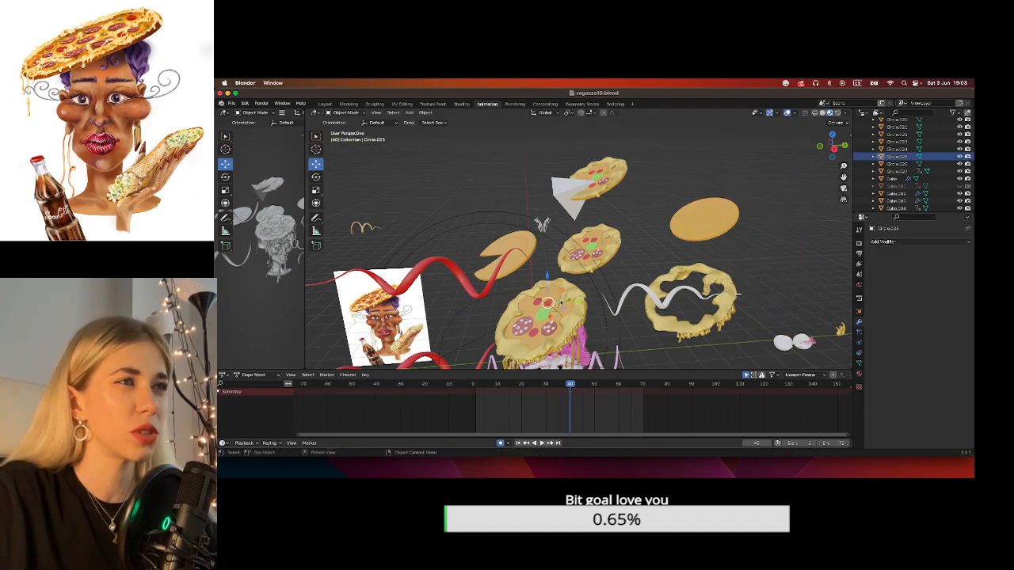
{"action": "left_click", "coordinate": [666, 305]}
{"action": "key", "text": "shift+d"}
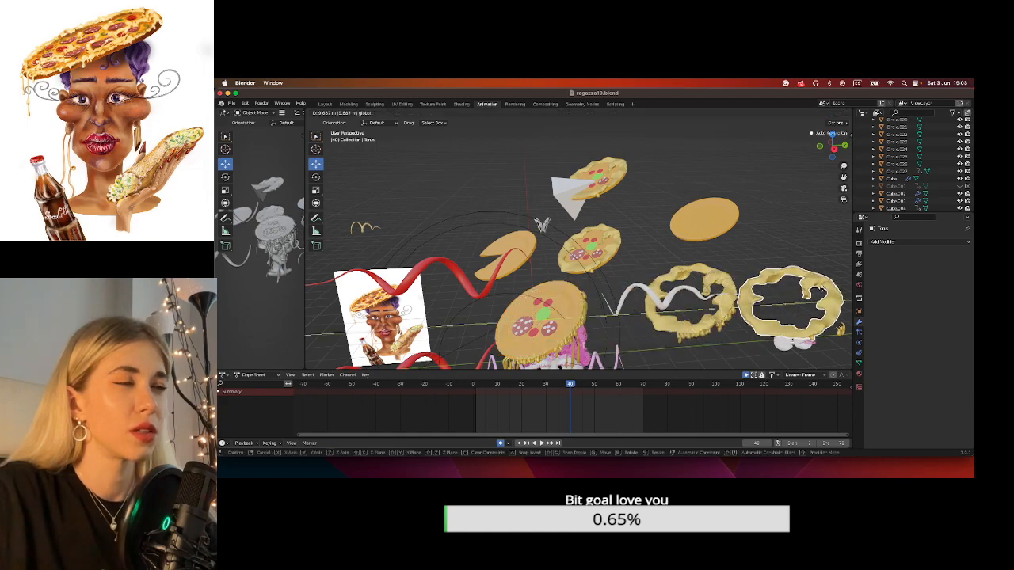
{"action": "key", "text": "Escape"}
{"action": "left_click", "coordinate": [552, 299]}
{"action": "left_click_drag", "start_coordinate": [575, 319], "coordinate": [854, 303]}
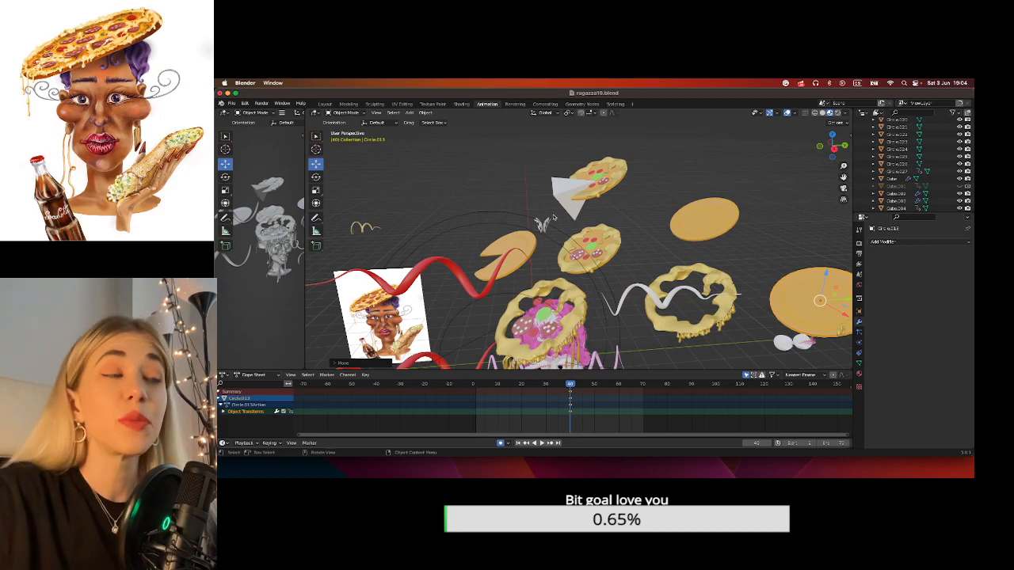
Lower the duplicated topped pizza toward the small pizza beneath it.
{"action": "left_click", "coordinate": [594, 179]}
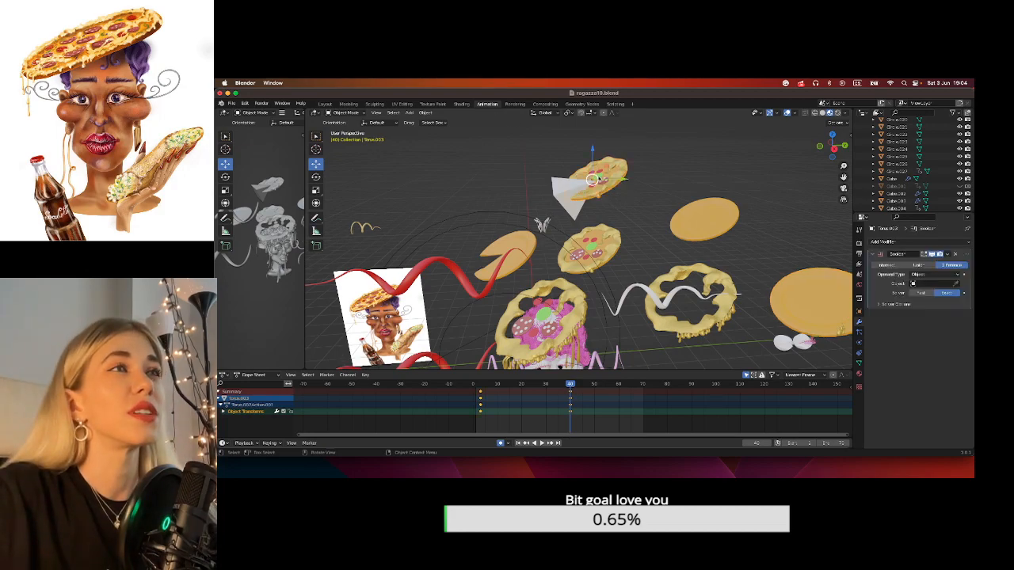
{"action": "middle_click_drag", "start_coordinate": [669, 178], "coordinate": [613, 182]}
{"action": "left_click_drag", "start_coordinate": [638, 169], "coordinate": [625, 204]}
{"action": "left_click", "coordinate": [698, 149]}
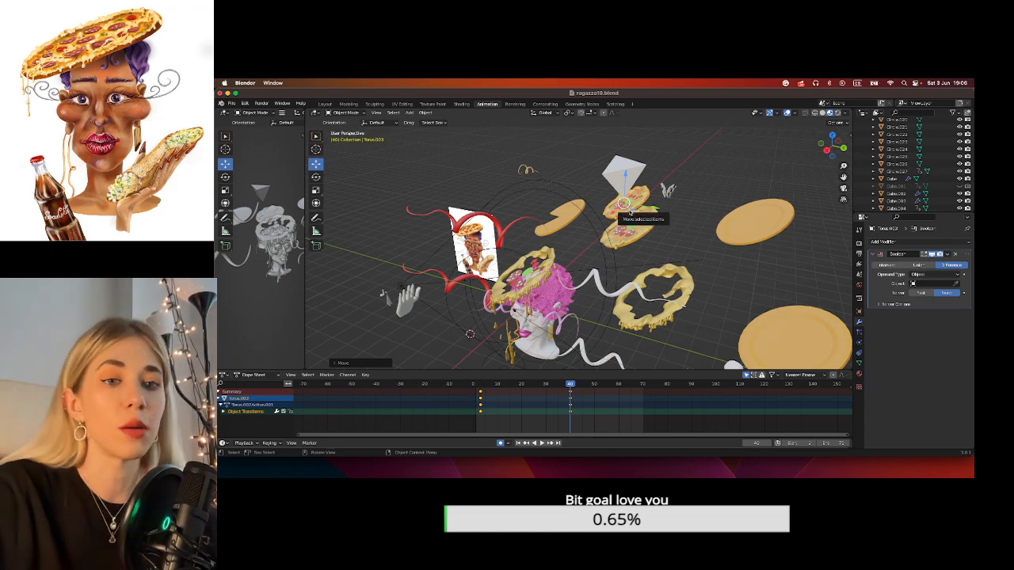
{"action": "scroll", "coordinate": [626, 208], "scroll_direction": "up", "scroll_amount": 5}
{"action": "scroll", "coordinate": [617, 201], "scroll_direction": "up", "scroll_amount": 2}
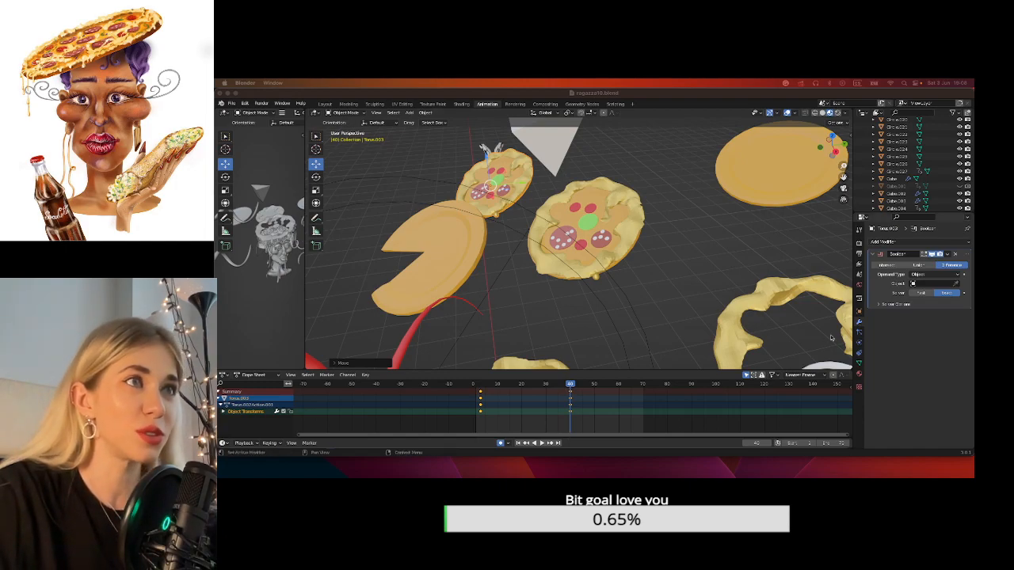
Shift both small topped pizzas sideways, one after the other.
{"action": "left_click", "coordinate": [556, 196]}
{"action": "mouse_move", "coordinate": [553, 193]}
{"action": "middle_mouse_down"}
{"action": "mouse_move", "coordinate": [576, 196]}
{"action": "mouse_move", "coordinate": [539, 181]}
{"action": "middle_mouse_up"}
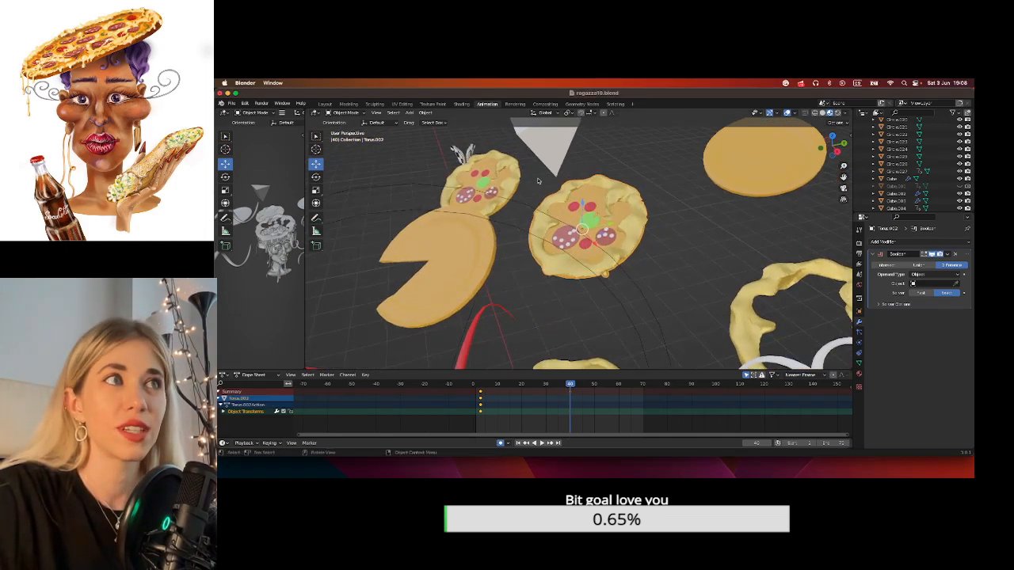
{"action": "left_click", "coordinate": [490, 188]}
{"action": "left_click", "coordinate": [604, 258]}
{"action": "left_click", "coordinate": [507, 182]}
{"action": "left_click_drag", "start_coordinate": [507, 182], "coordinate": [553, 175]}
{"action": "left_click", "coordinate": [603, 225]}
{"action": "left_click_drag", "start_coordinate": [614, 223], "coordinate": [665, 211]}
{"action": "scroll", "coordinate": [623, 302], "scroll_direction": "down", "scroll_amount": 5}
{"action": "left_click", "coordinate": [600, 293]}
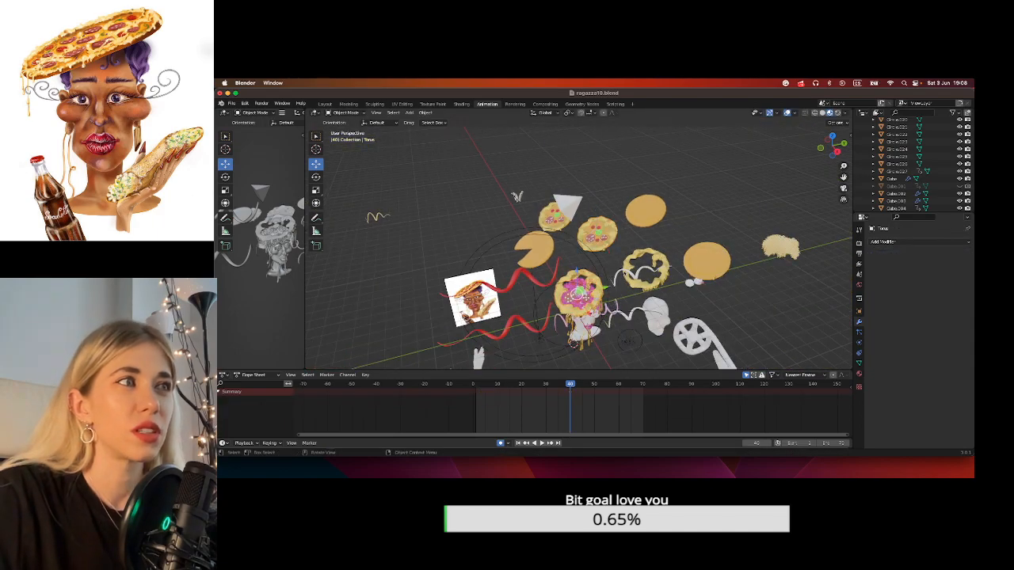
Undo the moves of the small topped pizzas, keeping the dough disc removed from the hat.
{"action": "key", "text": "ctrl+z"}
{"action": "key", "text": "ctrl+z"}
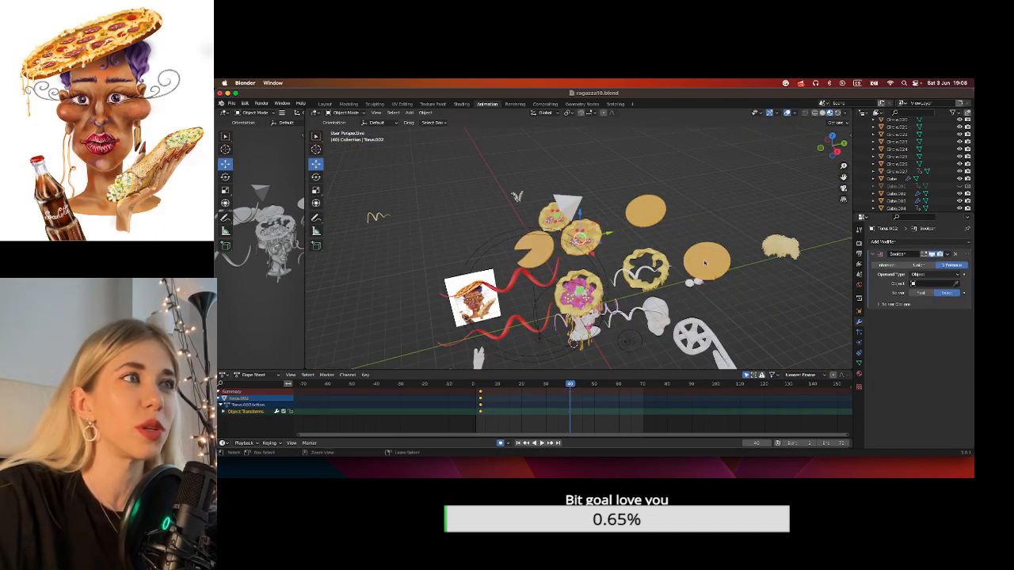
{"action": "key", "text": "ctrl+z"}
{"action": "key", "text": "ctrl+z"}
{"action": "key", "text": "ctrl+z"}
{"action": "key", "text": "ctrl+z"}
{"action": "key", "text": "ctrl+z"}
{"action": "key", "text": "ctrl+z"}
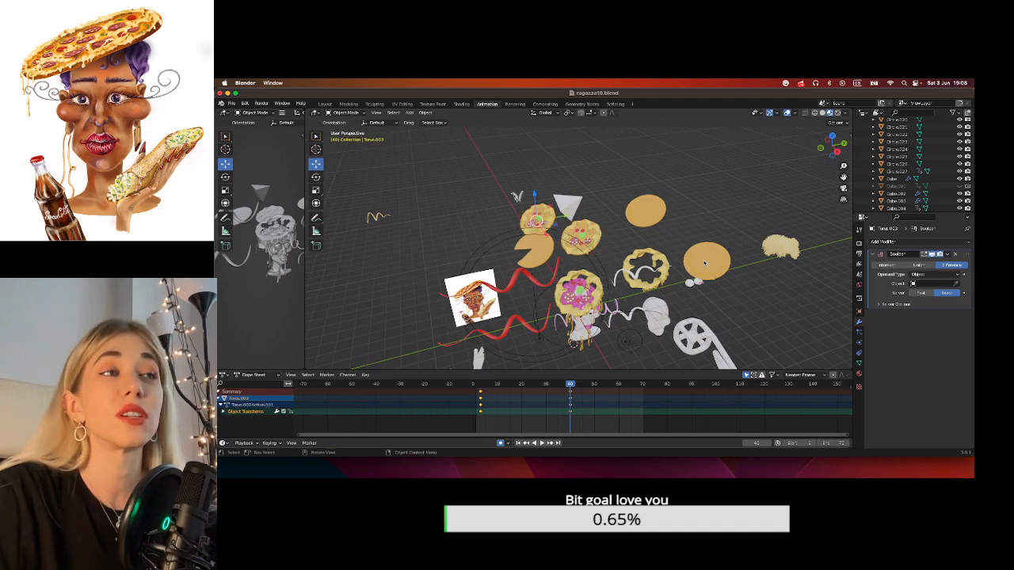
{"action": "key", "text": "ctrl+z"}
{"action": "key", "text": "ctrl+z"}
{"action": "key", "text": "ctrl+z"}
{"action": "key", "text": "ctrl+z"}
{"action": "key", "text": "ctrl+z"}
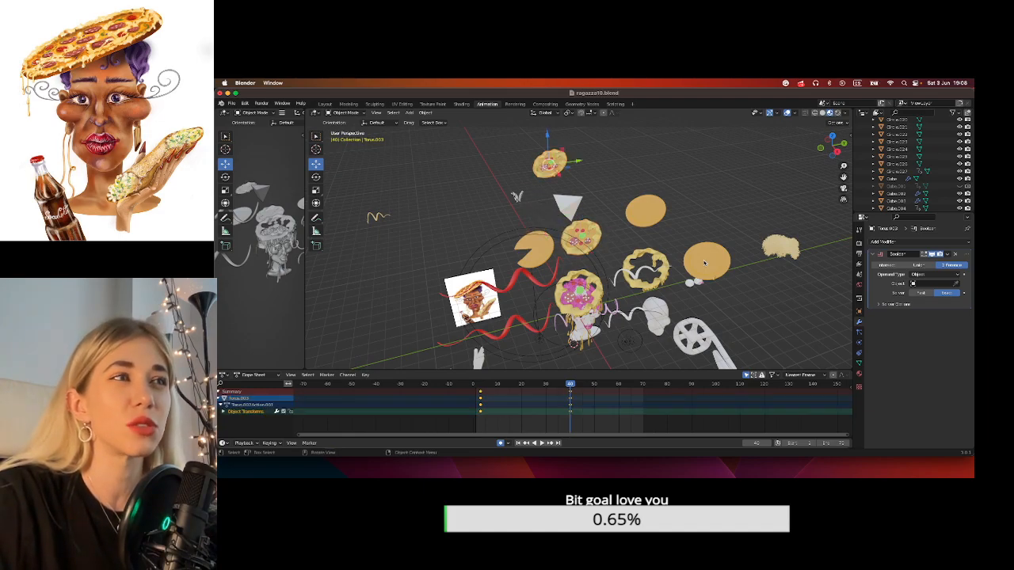
{"action": "scroll", "coordinate": [703, 262], "scroll_direction": "up", "scroll_amount": 3}
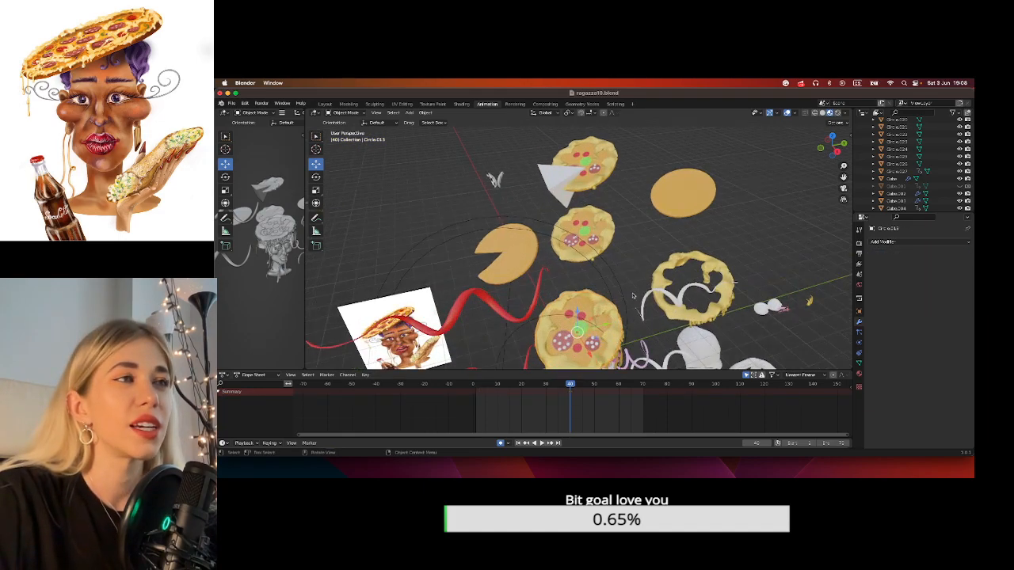
{"action": "key", "text": "ctrl+shift+z"}
{"action": "key", "text": "ctrl+shift+z"}
{"action": "key", "text": "ctrl+shift+z"}
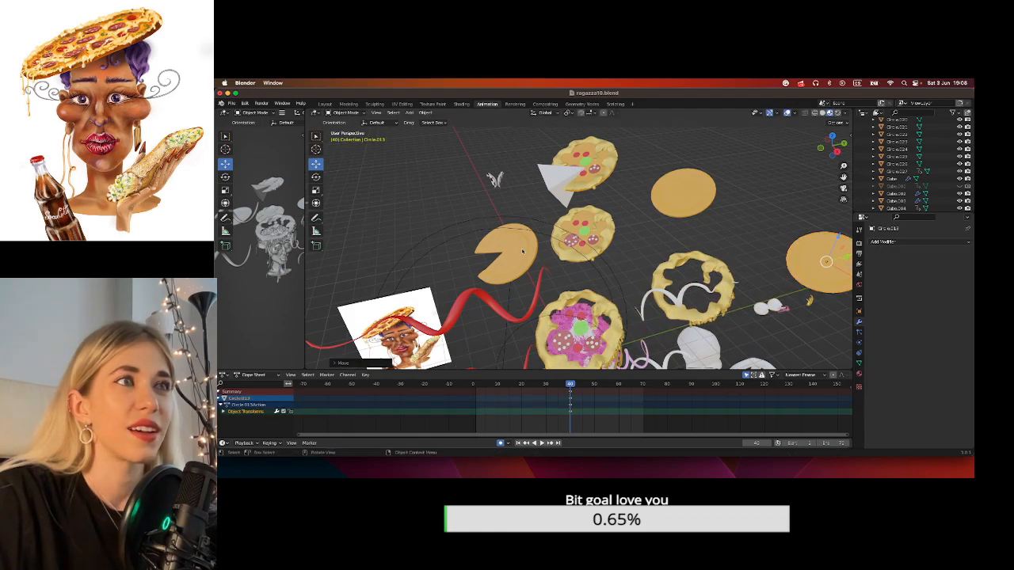
Move the wedge-cut dough disc from its floating position toward the pizza hat on the head.
{"action": "left_click", "coordinate": [522, 251]}
{"action": "left_click_drag", "start_coordinate": [530, 276], "coordinate": [585, 393]}
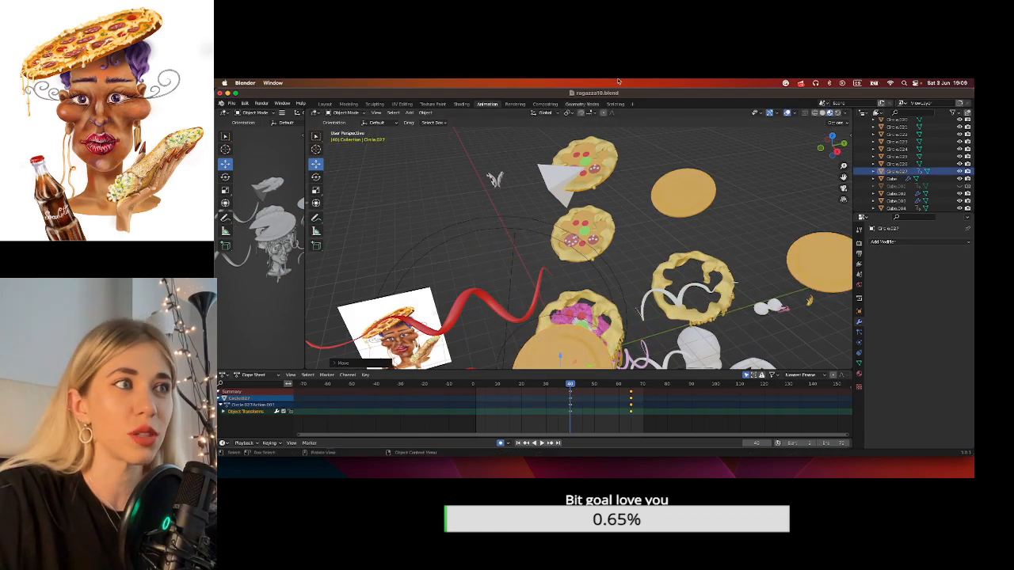
{"action": "middle_click_drag", "start_coordinate": [633, 262], "coordinate": [591, 224]}
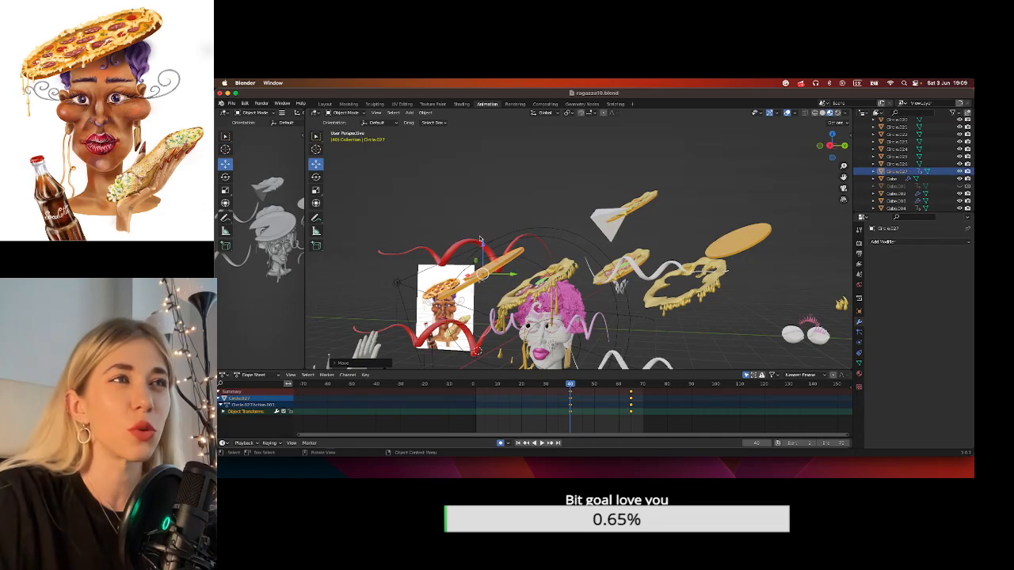
{"action": "middle_click_drag", "start_coordinate": [484, 245], "coordinate": [741, 298]}
{"action": "middle_click_drag", "start_coordinate": [610, 309], "coordinate": [543, 309]}
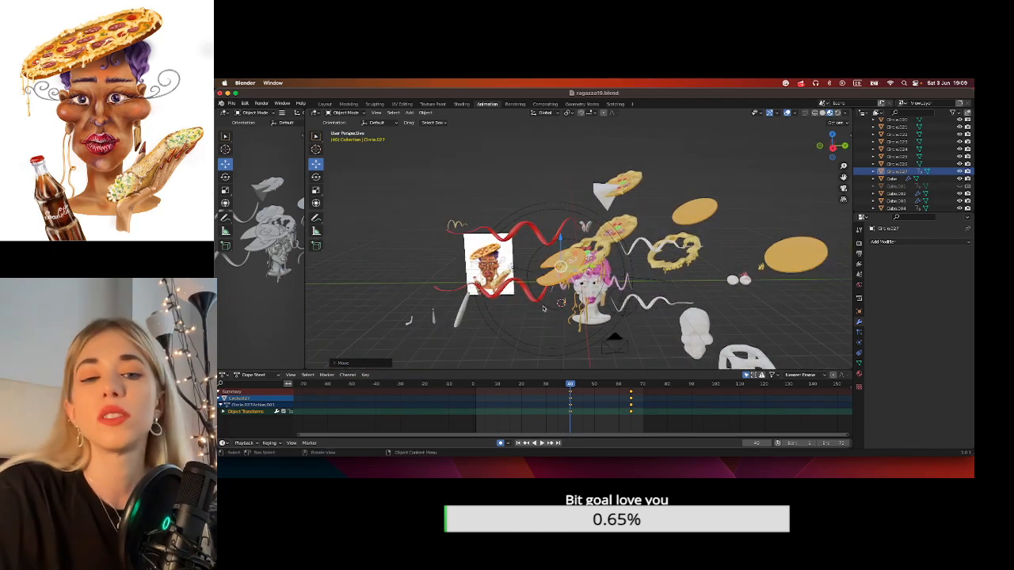
Slide the wedge-cut dough disc along the Y axis until it sits beneath the hat's crust.
{"action": "key", "text": "g"}
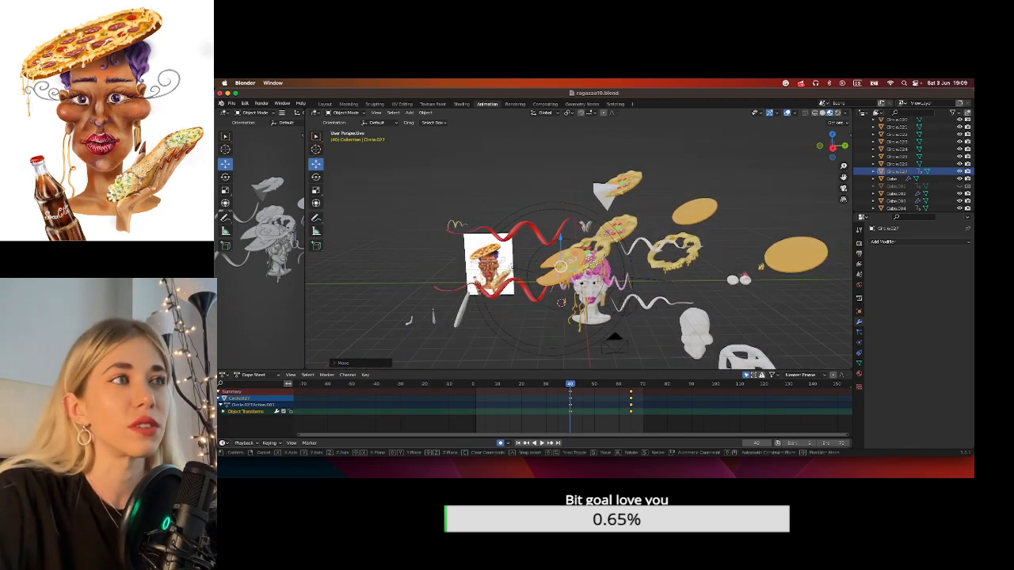
{"action": "key", "text": "y"}
{"action": "left_click", "coordinate": [618, 268]}
{"action": "scroll", "coordinate": [619, 267], "scroll_direction": "up", "scroll_amount": 5}
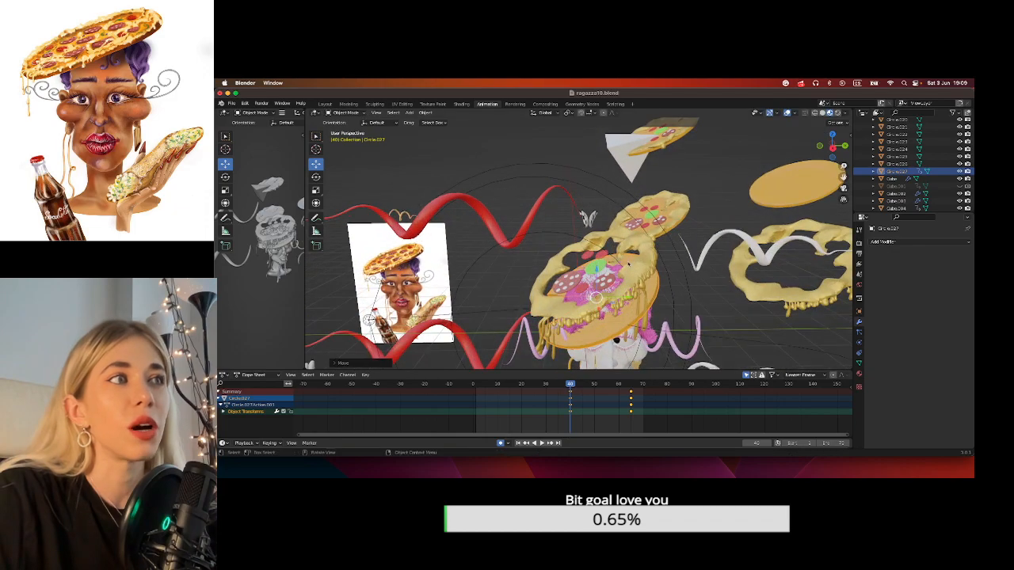
Raise the wedge-cut dough disc into the hat's crust so it replaces the original pizza base.
{"action": "left_click", "coordinate": [834, 150]}
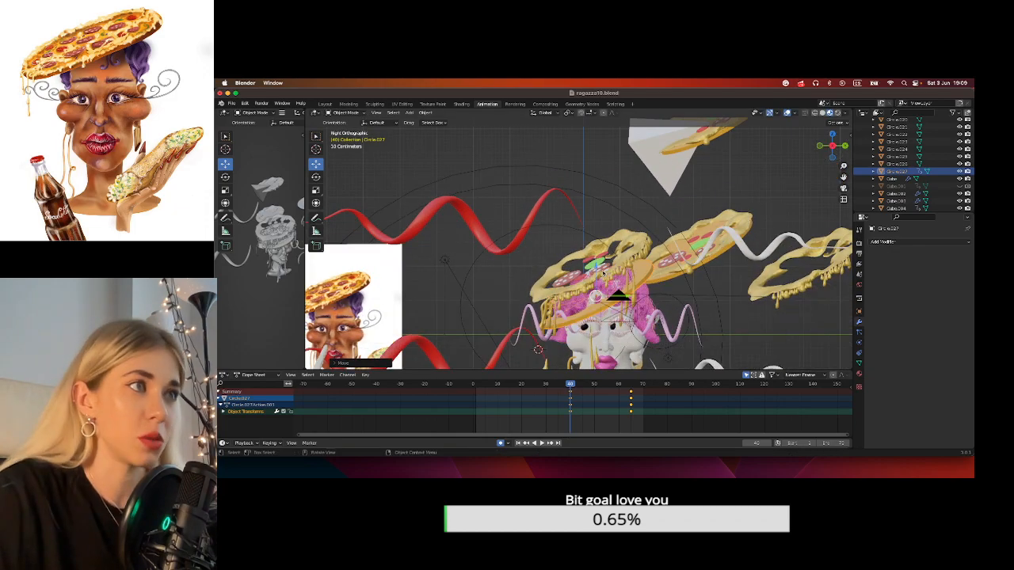
{"action": "key", "text": "g"}
{"action": "key", "text": "y"}
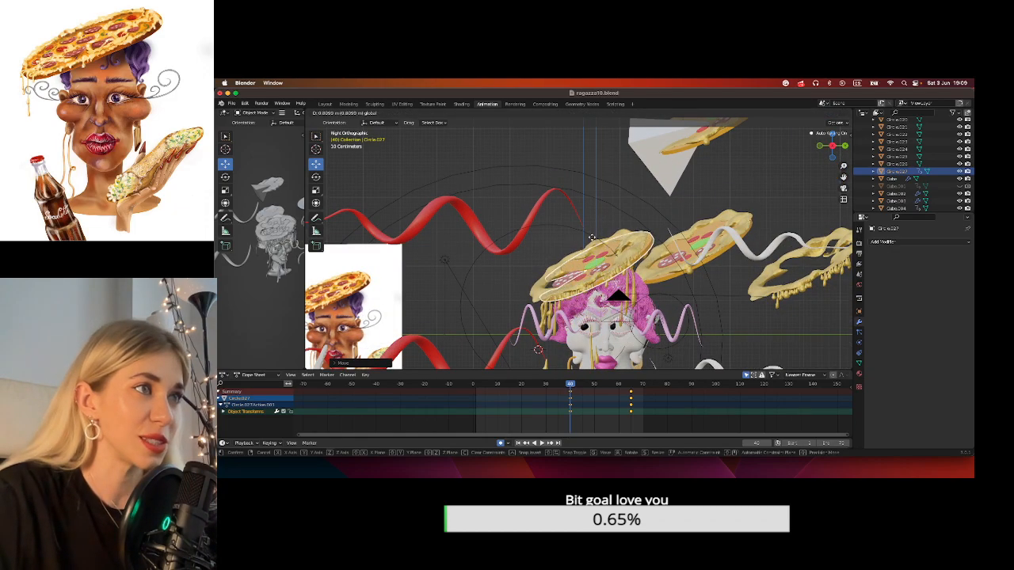
{"action": "left_click", "coordinate": [591, 237]}
{"action": "middle_click_drag", "start_coordinate": [592, 237], "coordinate": [567, 230]}
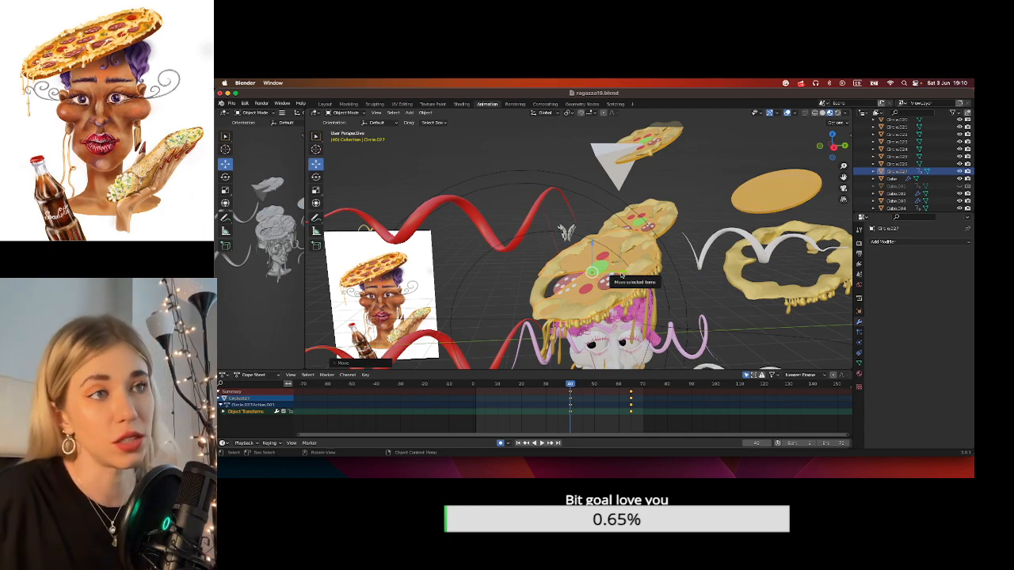
{"action": "middle_click_drag", "start_coordinate": [689, 274], "coordinate": [579, 258]}
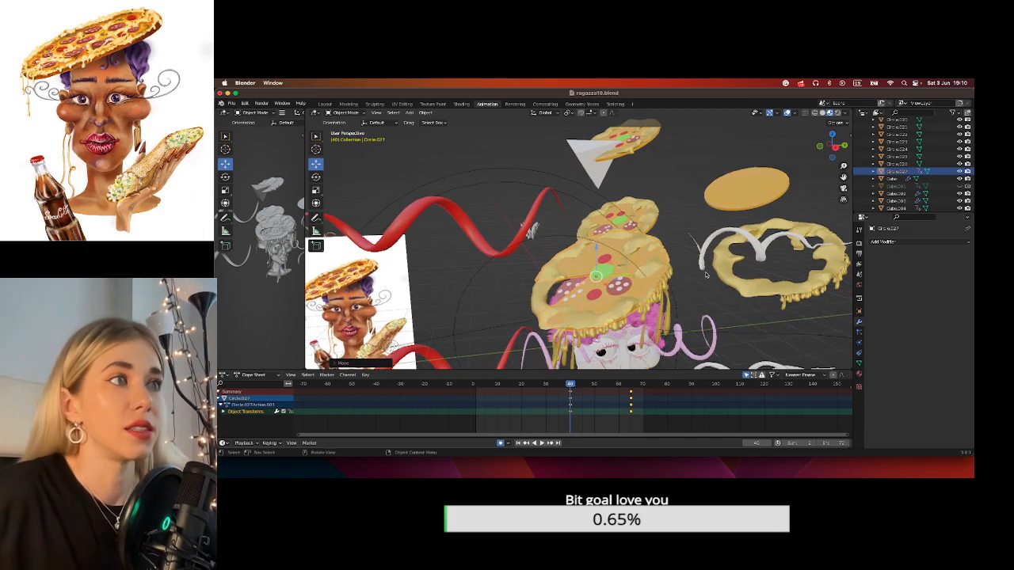
Duplicate the pizza hat's cheese crust ring and place the copy in the free space above the head.
{"action": "left_click", "coordinate": [597, 283]}
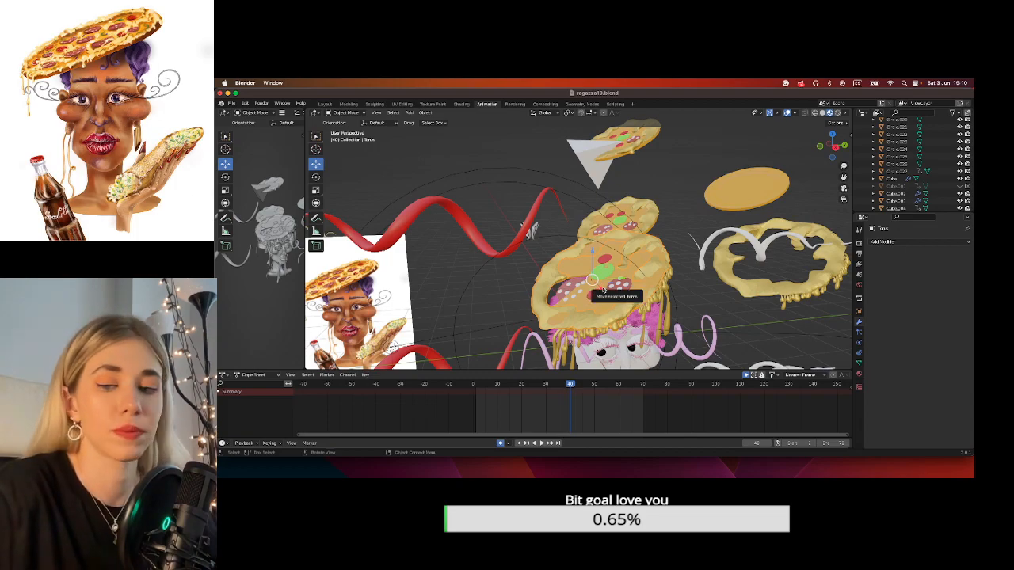
{"action": "key", "text": "shift+d"}
{"action": "left_click", "coordinate": [678, 225]}
{"action": "left_click_drag", "start_coordinate": [831, 146], "coordinate": [744, 176]}
{"action": "left_click_drag", "start_coordinate": [844, 167], "coordinate": [697, 287]}
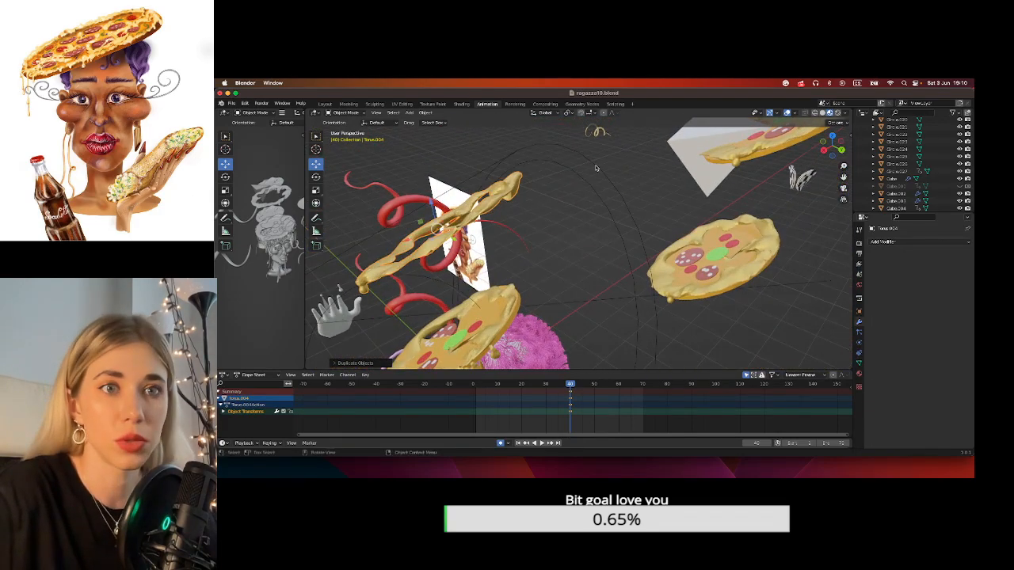
Move the duplicated crust ring away from the hat to the wedge-shaped cutter beside the floating pizzas.
{"action": "left_click_drag", "start_coordinate": [410, 242], "coordinate": [640, 150]}
{"action": "middle_click_drag", "start_coordinate": [686, 169], "coordinate": [737, 174]}
{"action": "scroll", "coordinate": [737, 174], "scroll_direction": "up", "scroll_amount": 3}
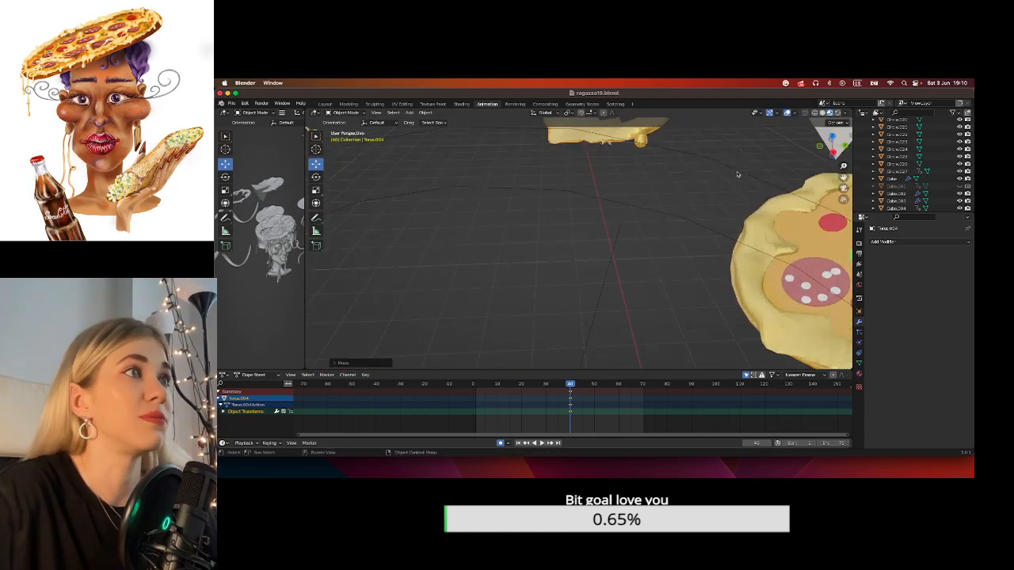
{"action": "scroll", "coordinate": [737, 175], "scroll_direction": "down", "scroll_amount": 3}
{"action": "left_click_drag", "start_coordinate": [843, 178], "coordinate": [719, 240]}
{"action": "left_click_drag", "start_coordinate": [556, 187], "coordinate": [493, 224]}
Reposition the wedge-shaped cutter so that it overlaps one edge of the duplicated crust ring.
{"action": "left_click", "coordinate": [590, 220]}
{"action": "left_click_drag", "start_coordinate": [647, 218], "coordinate": [466, 240]}
{"action": "middle_click_drag", "start_coordinate": [466, 240], "coordinate": [477, 240]}
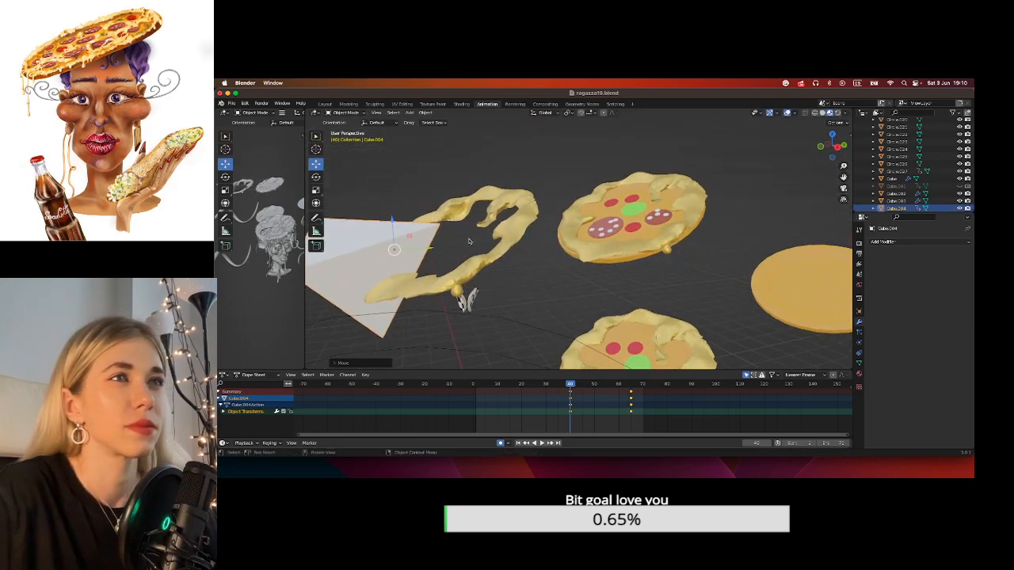
{"action": "left_click_drag", "start_coordinate": [428, 247], "coordinate": [431, 250]}
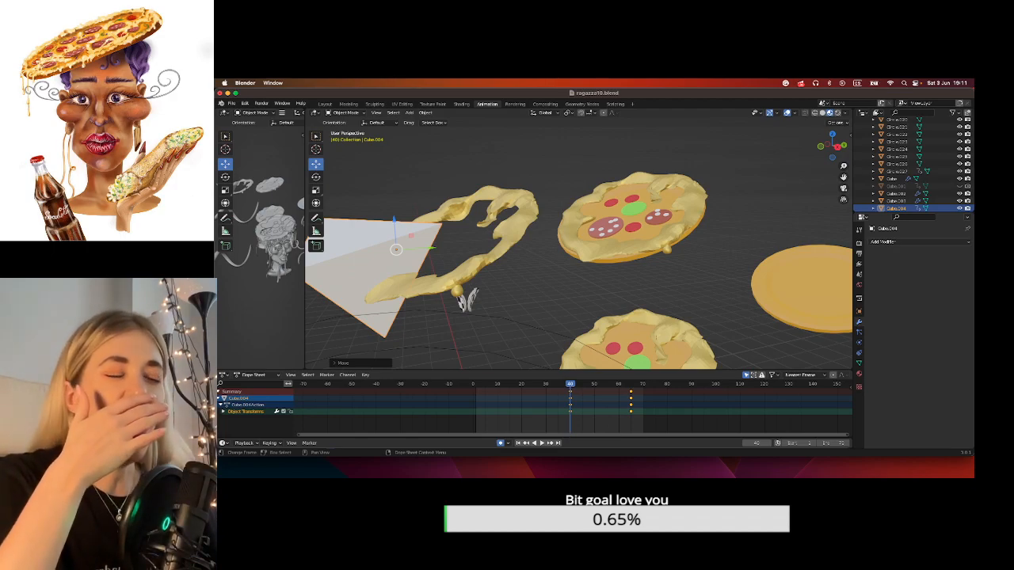
{"action": "middle_click_drag", "start_coordinate": [566, 282], "coordinate": [499, 262]}
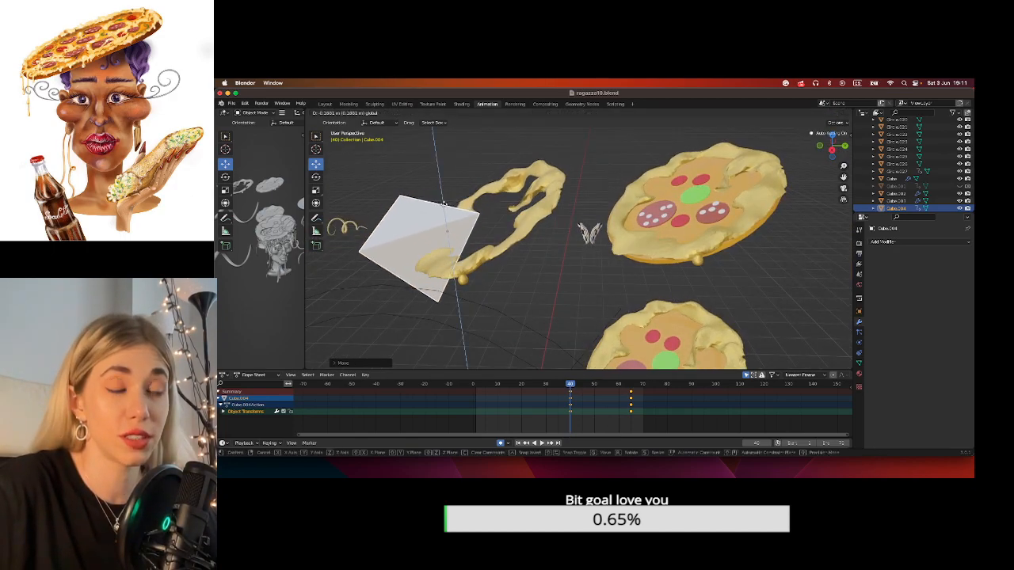
{"action": "scroll", "coordinate": [658, 313], "scroll_direction": "down", "scroll_amount": 5}
{"action": "middle_click_drag", "start_coordinate": [657, 314], "coordinate": [680, 297]}
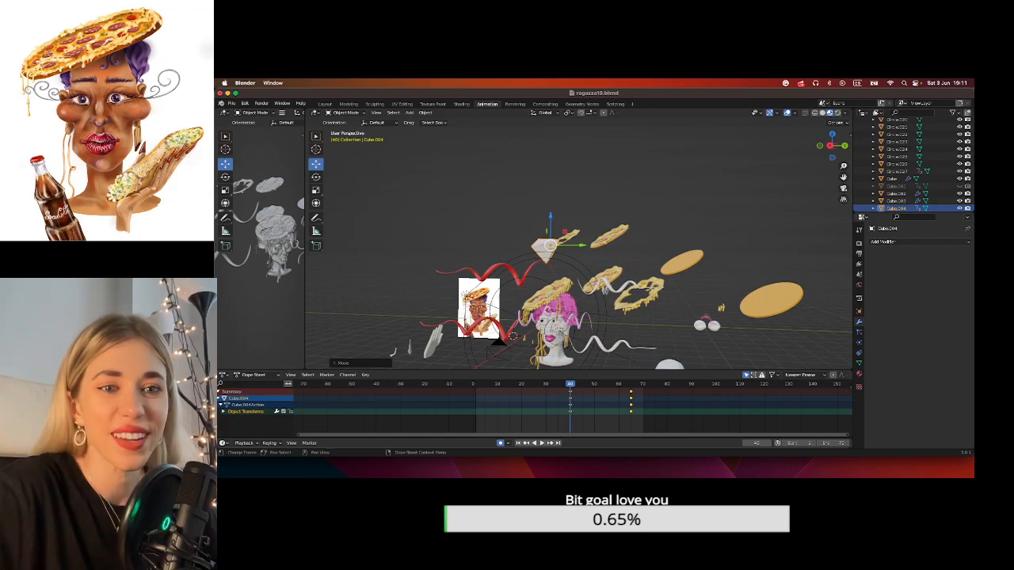
Add a Boolean Difference modifier to the duplicated crust ring with the wedge Cube.004 as its cutting object.
{"action": "left_click", "coordinate": [525, 215]}
{"action": "middle_click_drag", "start_coordinate": [525, 216], "coordinate": [547, 234]}
{"action": "scroll", "coordinate": [547, 234], "scroll_direction": "up", "scroll_amount": 2}
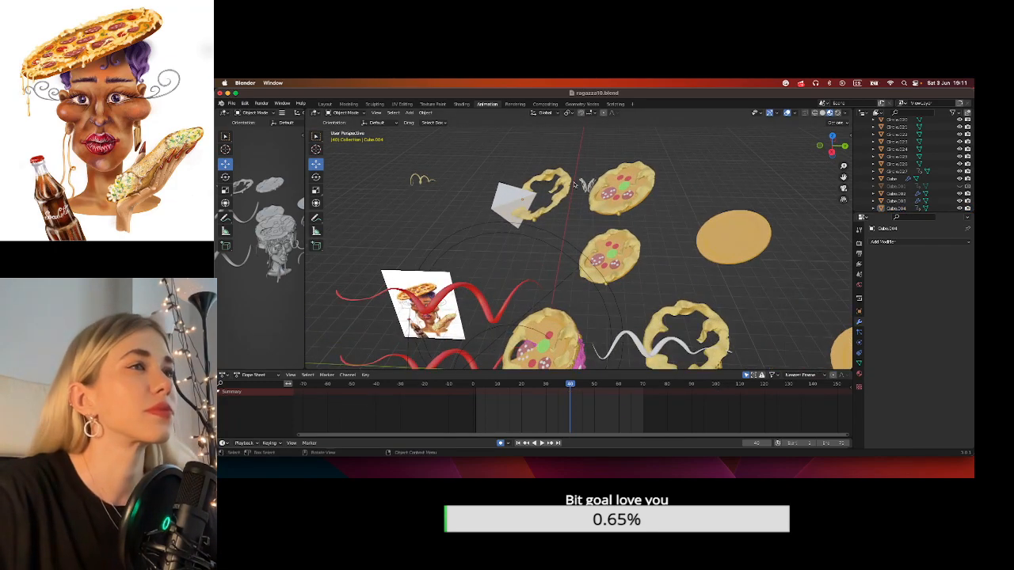
{"action": "left_click_drag", "start_coordinate": [842, 178], "coordinate": [854, 236]}
{"action": "scroll", "coordinate": [535, 237], "scroll_direction": "up", "scroll_amount": 4}
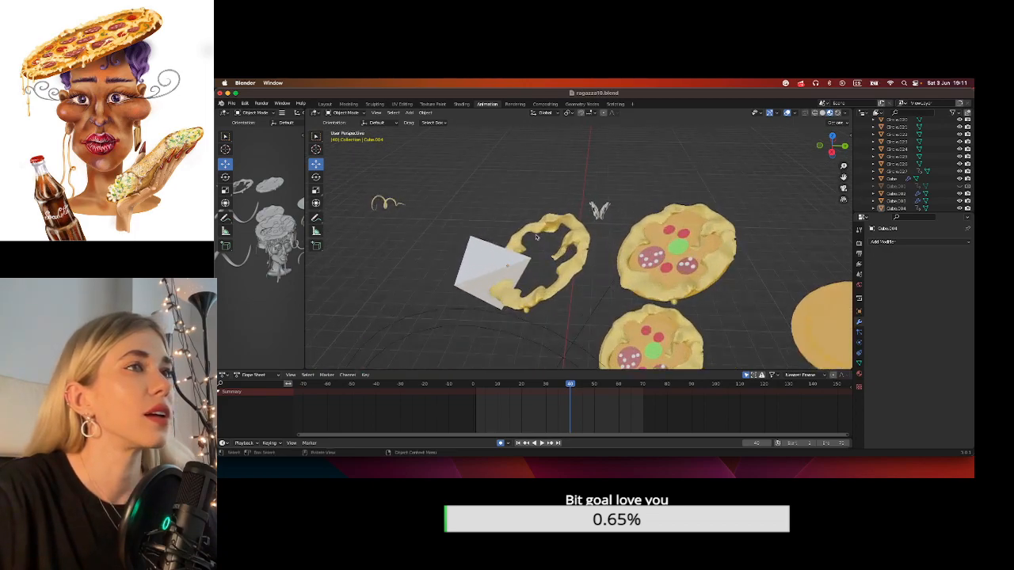
{"action": "left_click", "coordinate": [504, 270]}
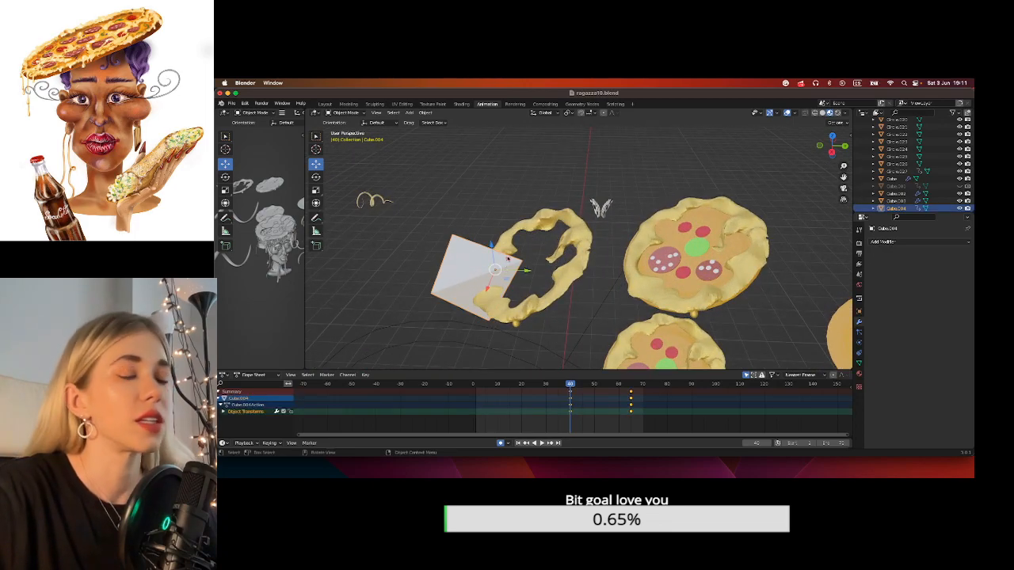
{"action": "left_click", "coordinate": [560, 235]}
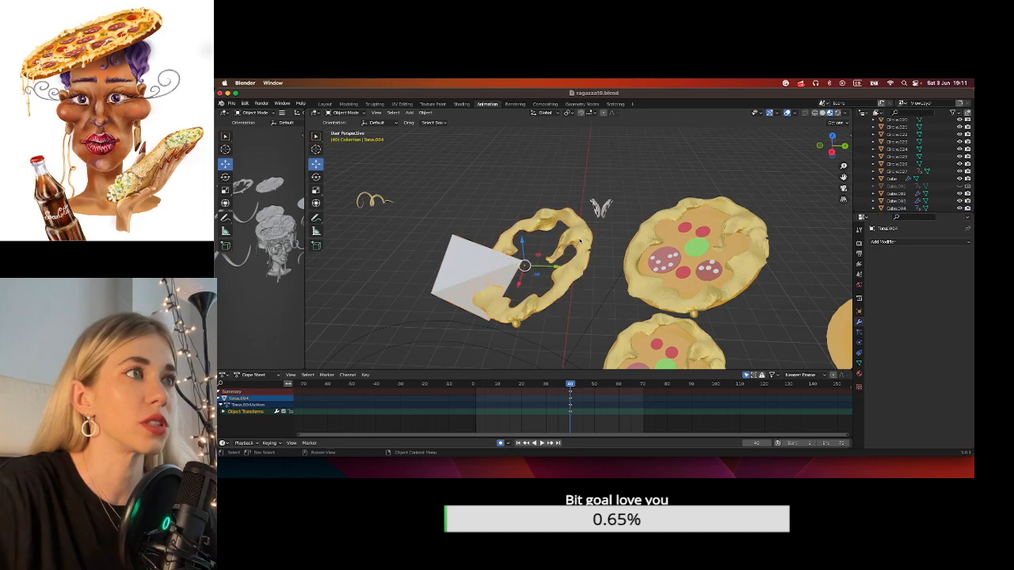
{"action": "left_click", "coordinate": [933, 242]}
{"action": "left_click", "coordinate": [820, 274]}
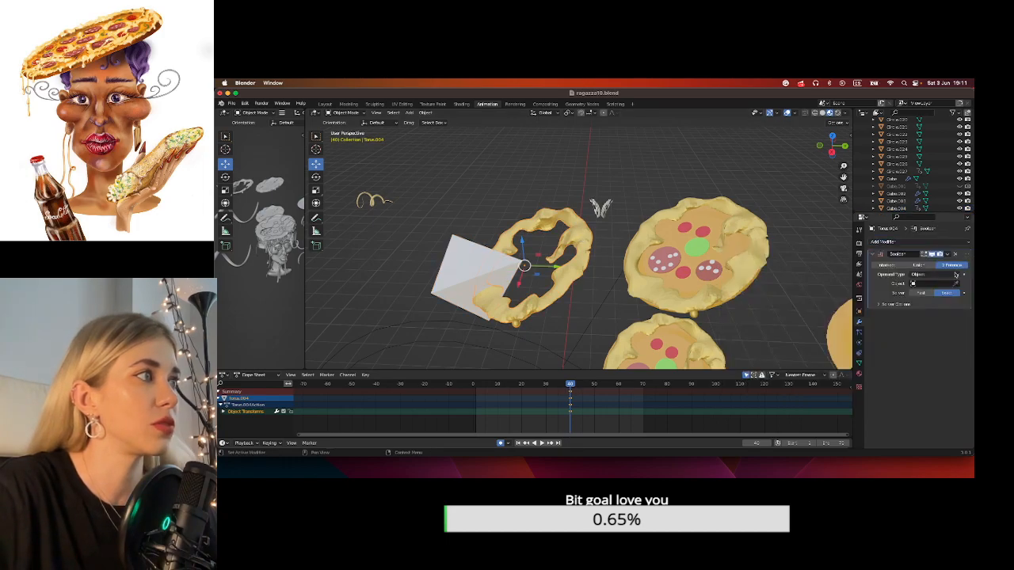
{"action": "left_click", "coordinate": [956, 284]}
{"action": "left_click", "coordinate": [475, 273]}
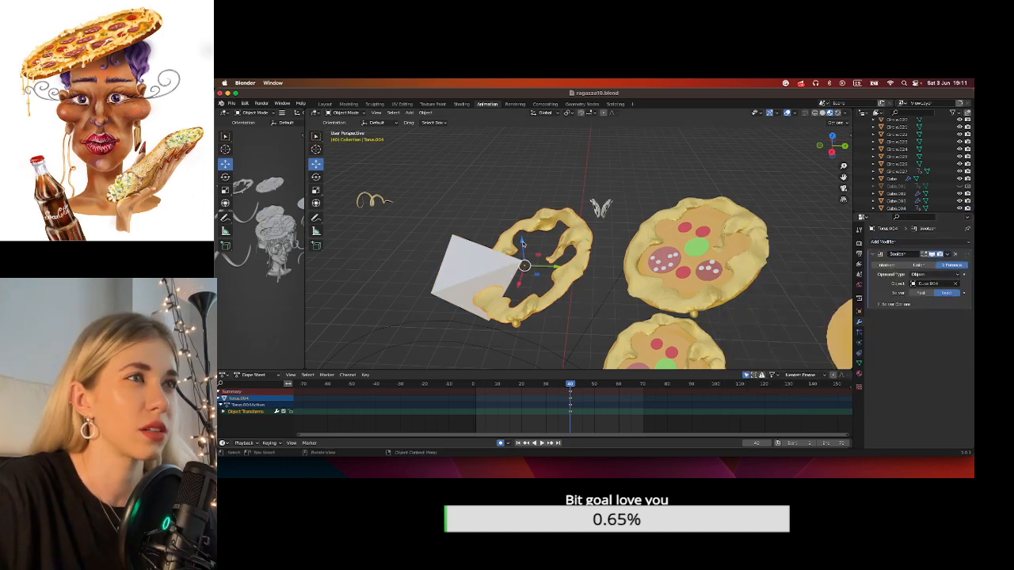
{"action": "left_click", "coordinate": [514, 200]}
{"action": "left_click", "coordinate": [477, 267]}
{"action": "left_click_drag", "start_coordinate": [525, 271], "coordinate": [397, 285]}
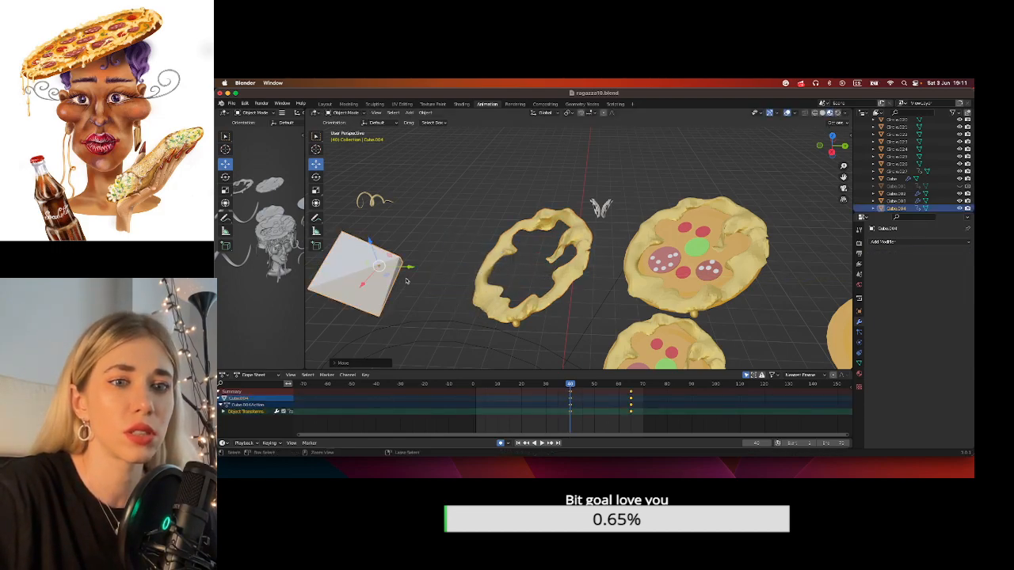
{"action": "key", "text": "super+z"}
Apply the crust ring's Boolean modifier and move the wedge-shaped cutter away from the cut.
{"action": "left_click", "coordinate": [554, 275]}
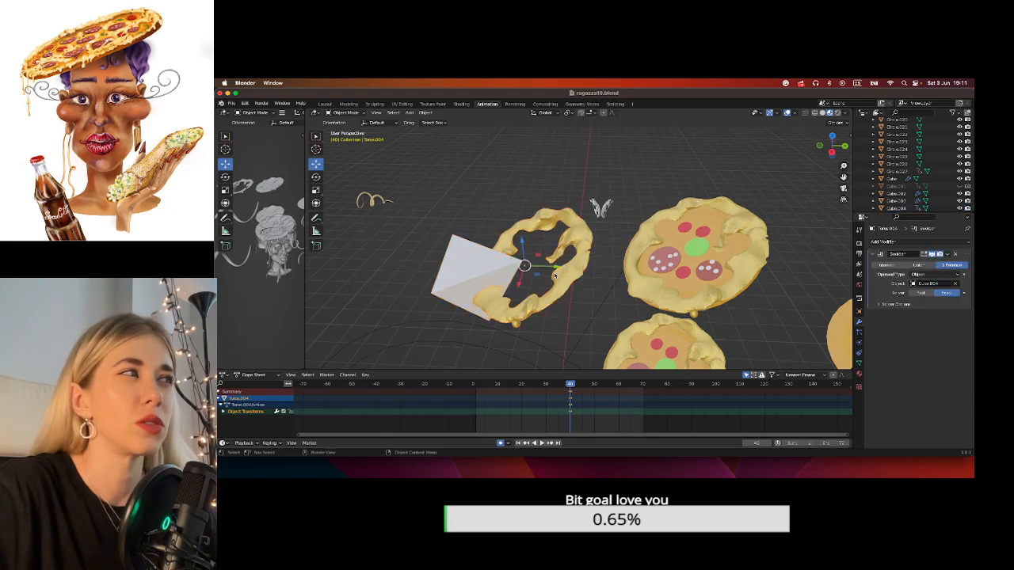
{"action": "left_click", "coordinate": [948, 254]}
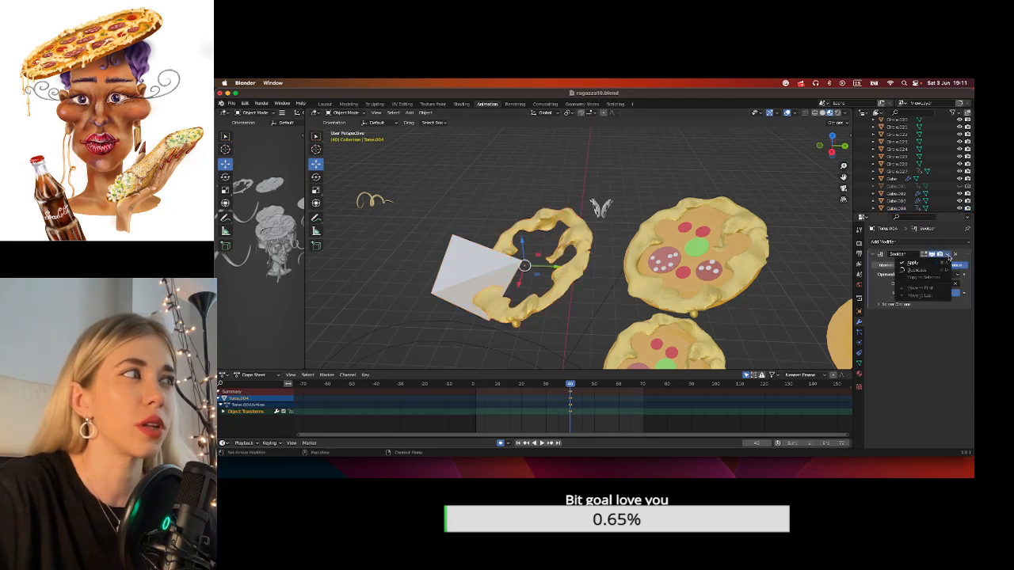
{"action": "left_click", "coordinate": [931, 265]}
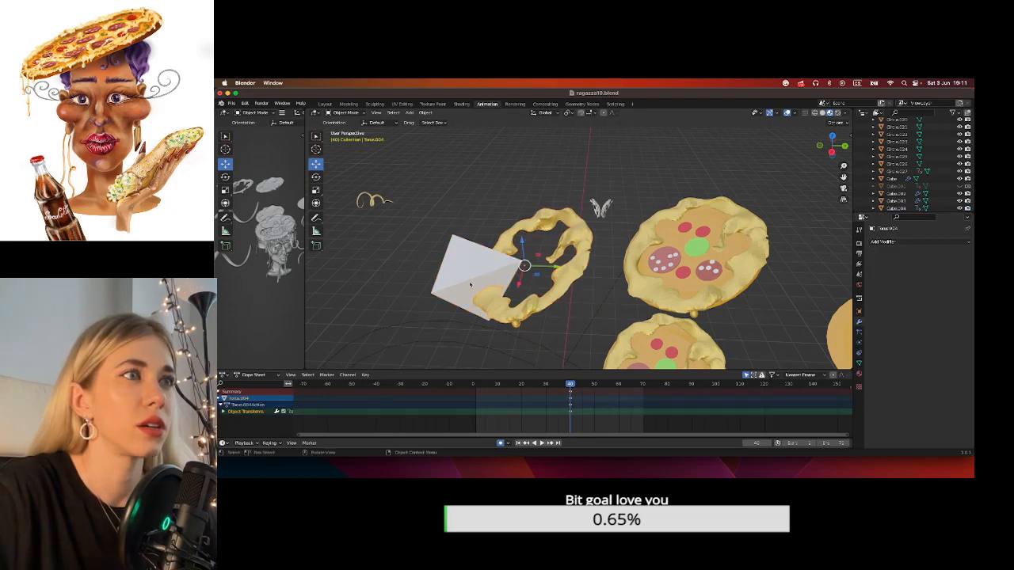
{"action": "left_click", "coordinate": [519, 275]}
{"action": "left_click_drag", "start_coordinate": [525, 276], "coordinate": [390, 274]}
Lower the wedge-cut crust ring from its floating position to just above the pizza hat on the head.
{"action": "left_click", "coordinate": [545, 295]}
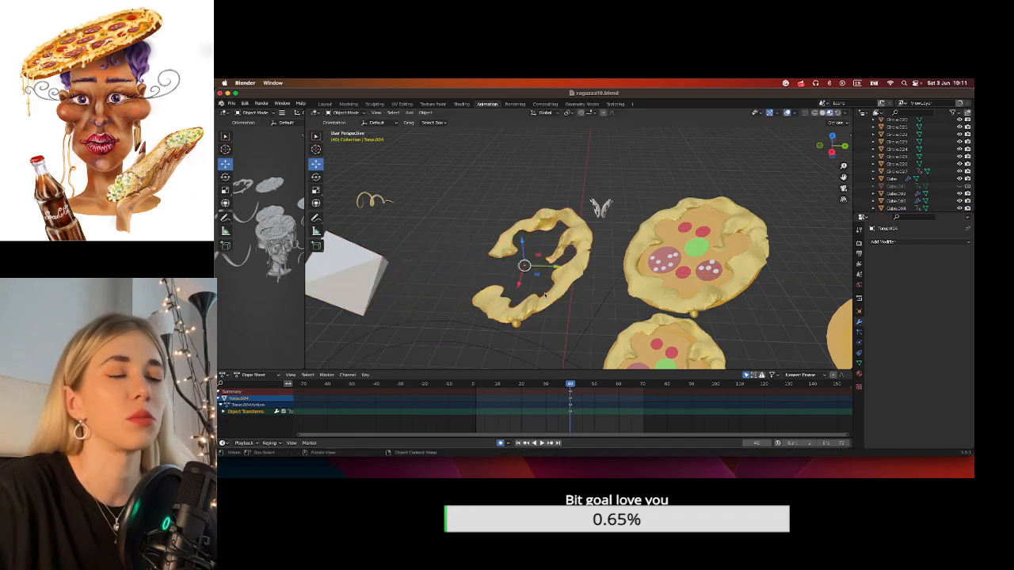
{"action": "scroll", "coordinate": [556, 276], "scroll_direction": "down", "scroll_amount": 5}
{"action": "left_click_drag", "start_coordinate": [546, 274], "coordinate": [526, 375]}
{"action": "scroll", "coordinate": [518, 220], "scroll_direction": "down", "scroll_amount": 1}
{"action": "scroll", "coordinate": [518, 220], "scroll_direction": "down", "scroll_amount": 6}
{"action": "middle_click_drag", "start_coordinate": [555, 240], "coordinate": [584, 204]}
{"action": "left_click_drag", "start_coordinate": [842, 178], "coordinate": [819, 152]}
{"action": "scroll", "coordinate": [478, 175], "scroll_direction": "up", "scroll_amount": 5}
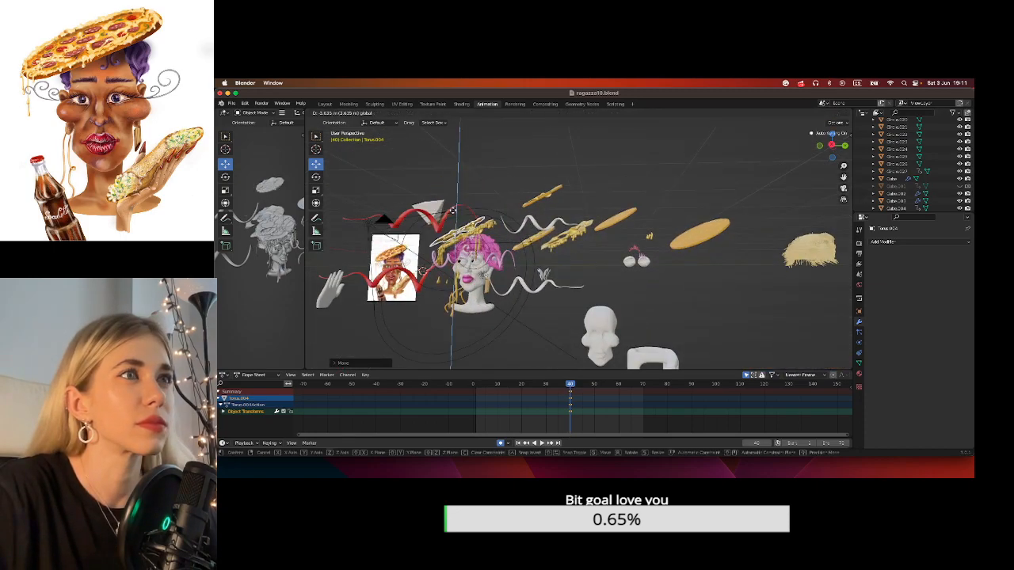
{"action": "middle_click_drag", "start_coordinate": [444, 233], "coordinate": [535, 281]}
{"action": "scroll", "coordinate": [535, 281], "scroll_direction": "up", "scroll_amount": 3}
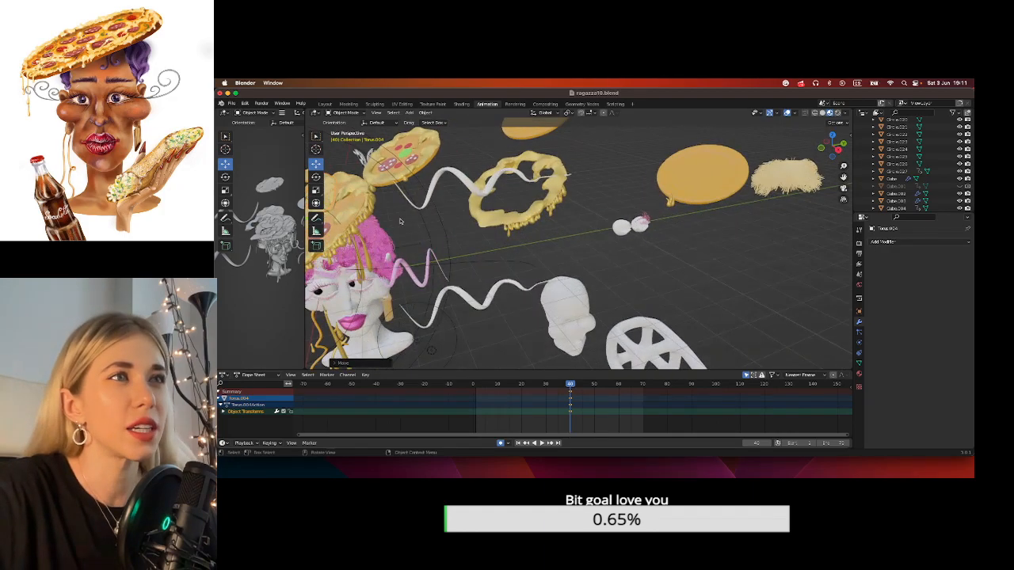
{"action": "left_click_drag", "start_coordinate": [843, 178], "coordinate": [925, 172]}
{"action": "scroll", "coordinate": [479, 216], "scroll_direction": "up", "scroll_amount": 2}
{"action": "middle_click_drag", "start_coordinate": [479, 231], "coordinate": [480, 191]}
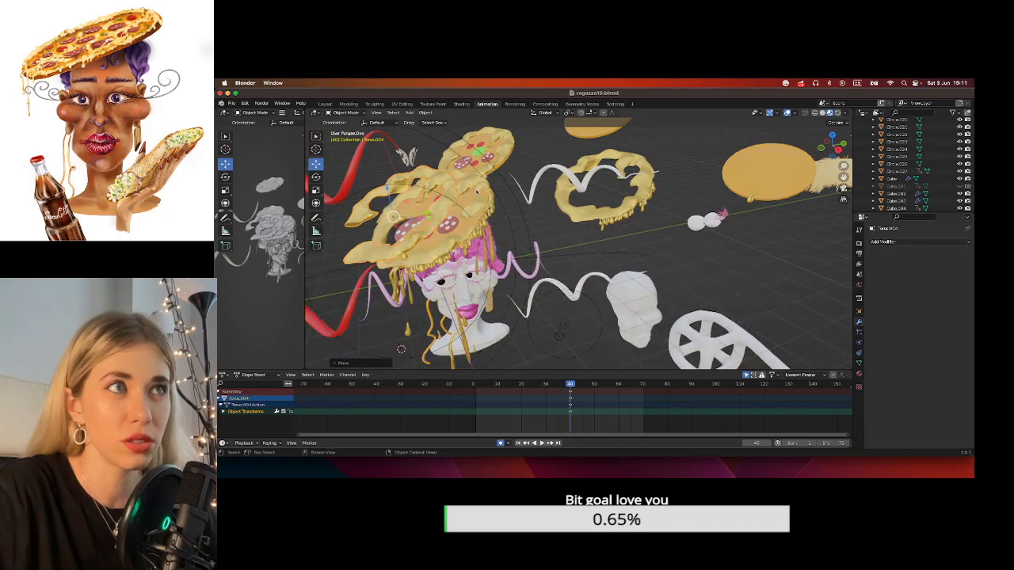
Move the original uncut crust ring off the hat along the Y axis to the spare floating dough disc.
{"action": "left_click", "coordinate": [480, 188]}
{"action": "key", "text": "g"}
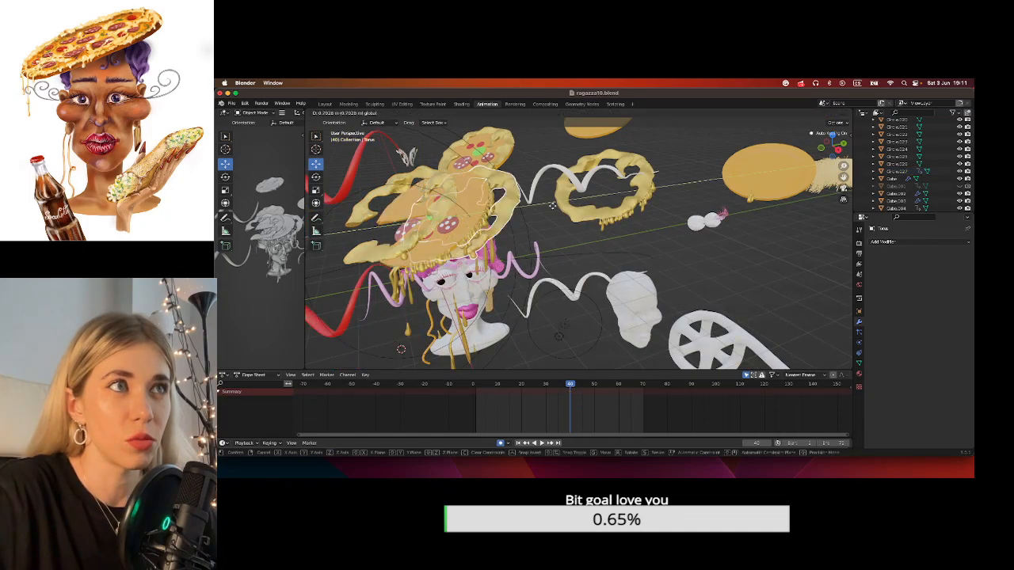
{"action": "left_click", "coordinate": [792, 180]}
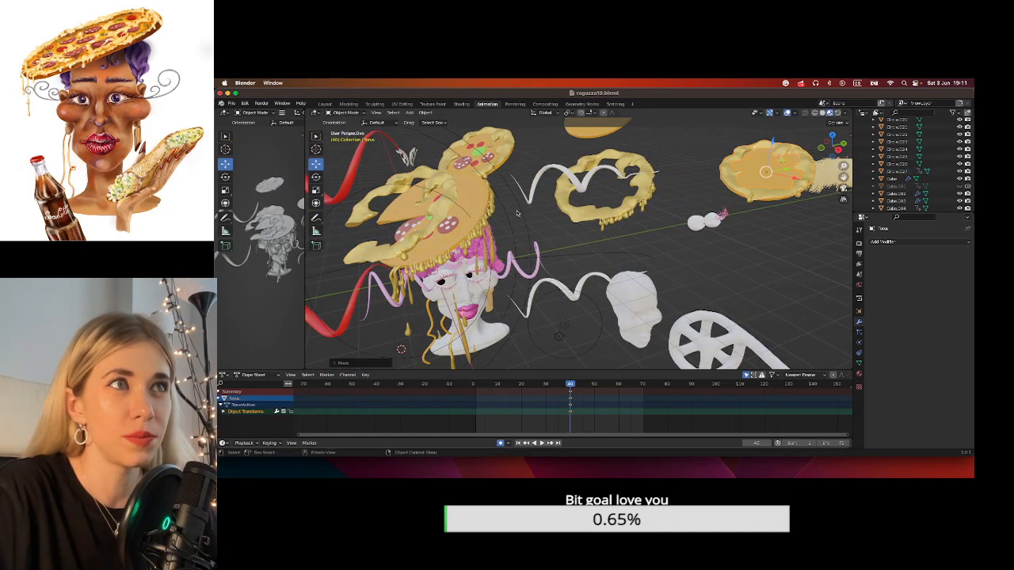
{"action": "left_click", "coordinate": [437, 246]}
{"action": "left_click_drag", "start_coordinate": [432, 270], "coordinate": [461, 256]}
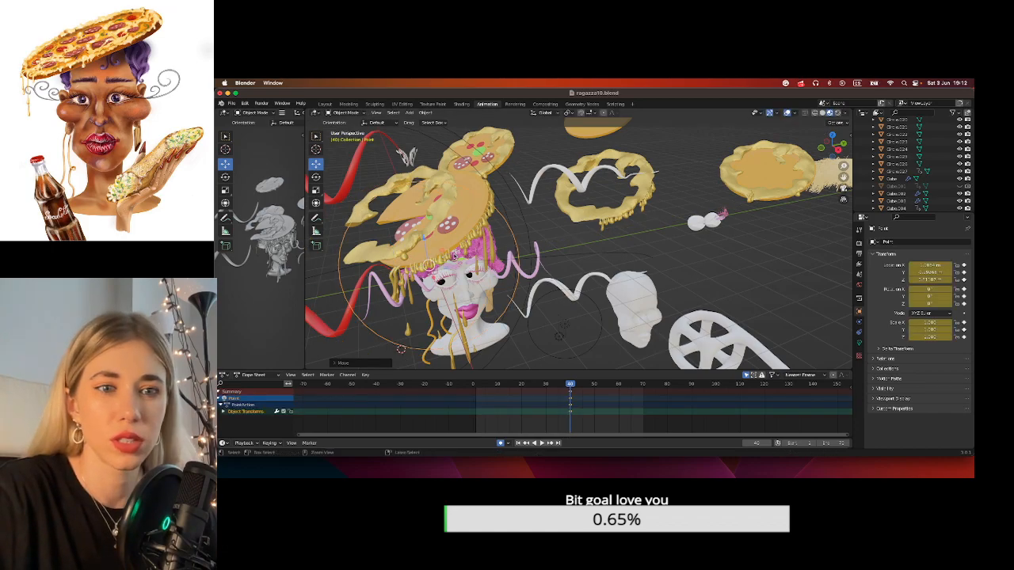
{"action": "key", "text": "super+z"}
Shift the wedge-cut crust ring over the hat's dough base, checking its height in the right orthographic view.
{"action": "left_click", "coordinate": [420, 228]}
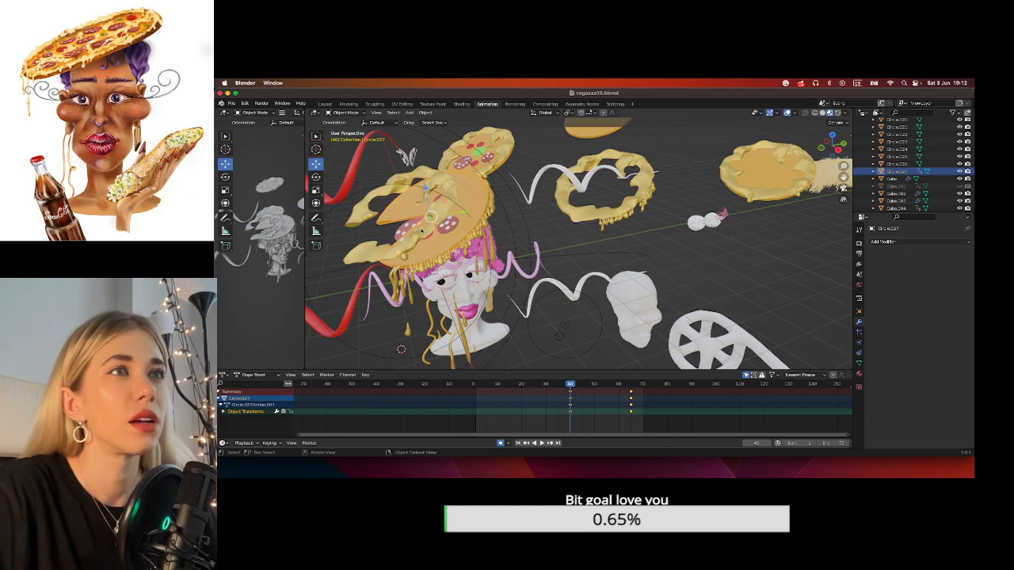
{"action": "left_click_drag", "start_coordinate": [427, 215], "coordinate": [458, 210]}
{"action": "middle_click_drag", "start_coordinate": [457, 210], "coordinate": [811, 156]}
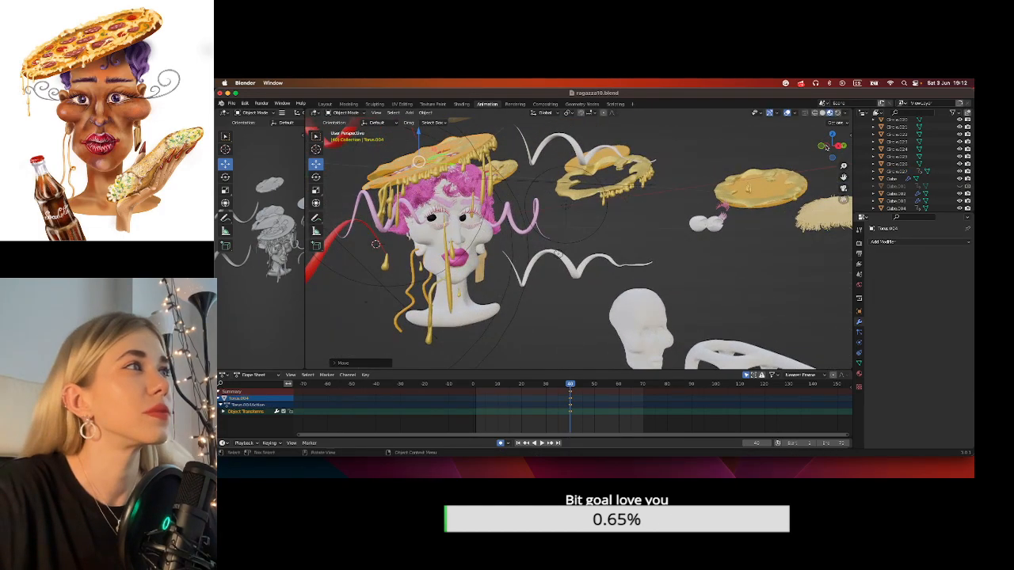
{"action": "left_click", "coordinate": [839, 146]}
{"action": "scroll", "coordinate": [718, 185], "scroll_direction": "up", "scroll_amount": 2}
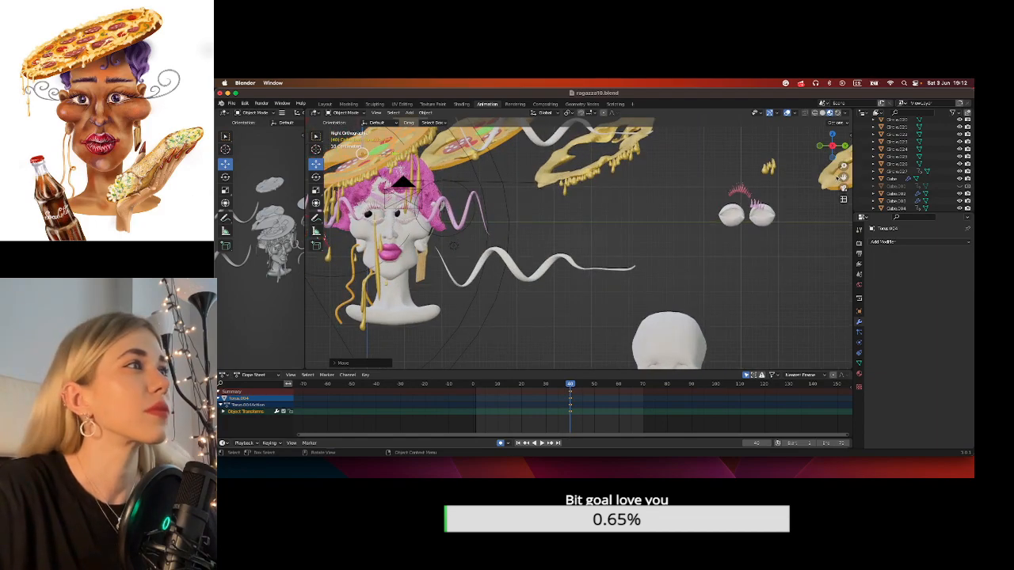
{"action": "left_click_drag", "start_coordinate": [843, 178], "coordinate": [996, 234]}
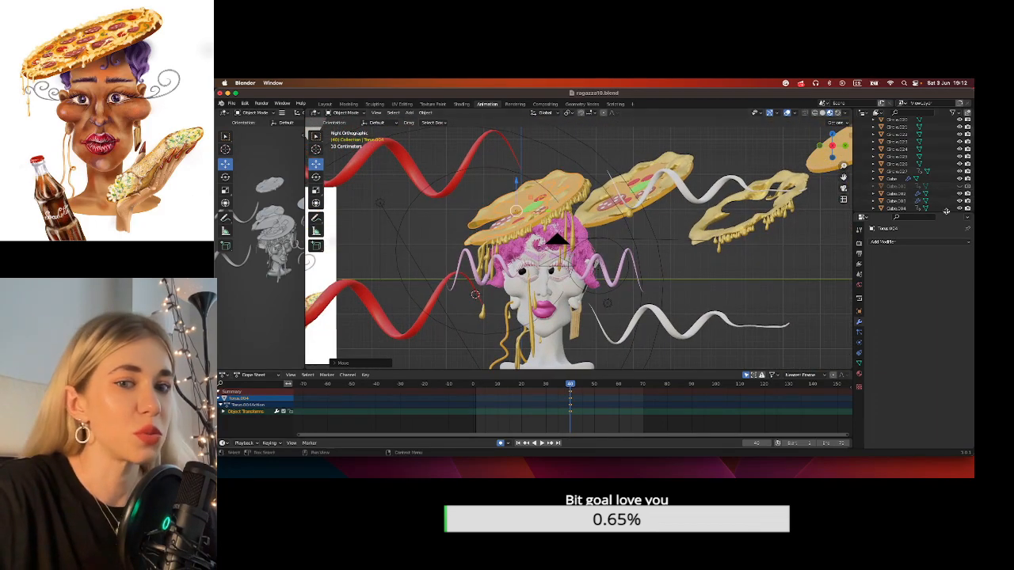
{"action": "left_click_drag", "start_coordinate": [517, 184], "coordinate": [516, 181]}
Fine-tune the wedge-cut crust's position until it rests on the dough base with both missing slices aligned.
{"action": "middle_click_drag", "start_coordinate": [521, 187], "coordinate": [582, 229]}
{"action": "key", "text": "g"}
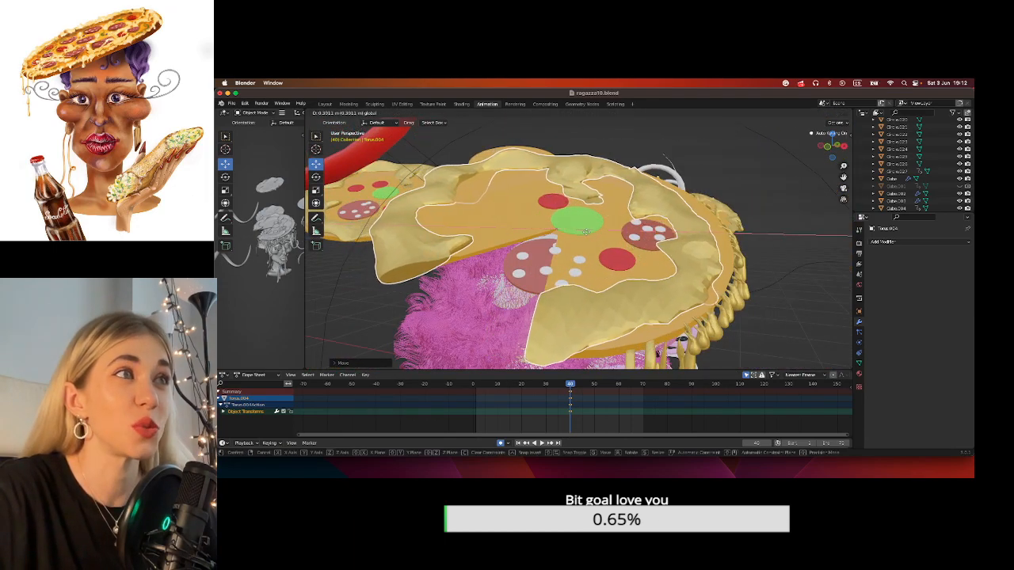
{"action": "left_click", "coordinate": [586, 229]}
{"action": "middle_click_drag", "start_coordinate": [586, 229], "coordinate": [648, 238]}
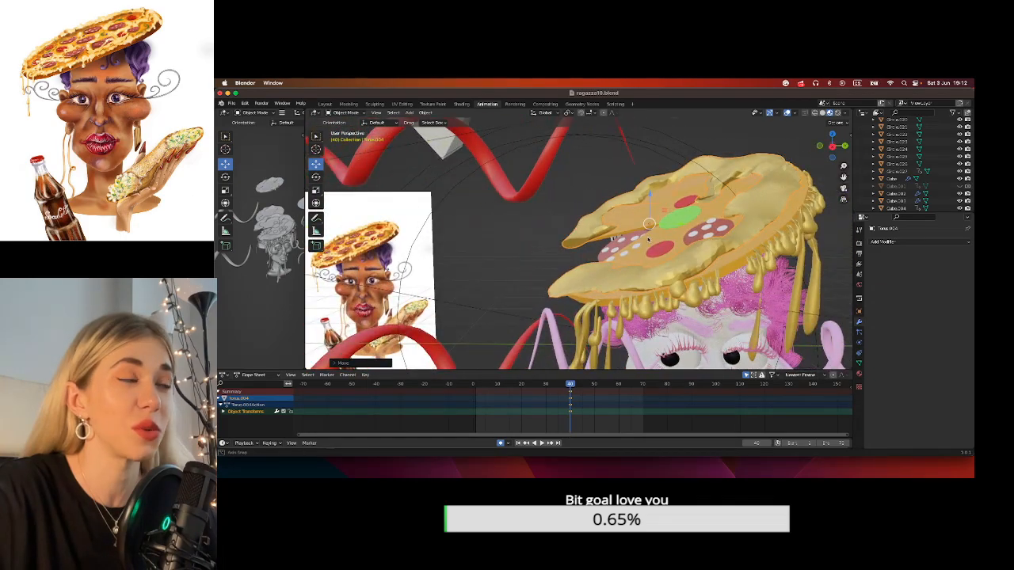
{"action": "left_click_drag", "start_coordinate": [677, 223], "coordinate": [659, 199]}
{"action": "left_click_drag", "start_coordinate": [842, 178], "coordinate": [791, 190]}
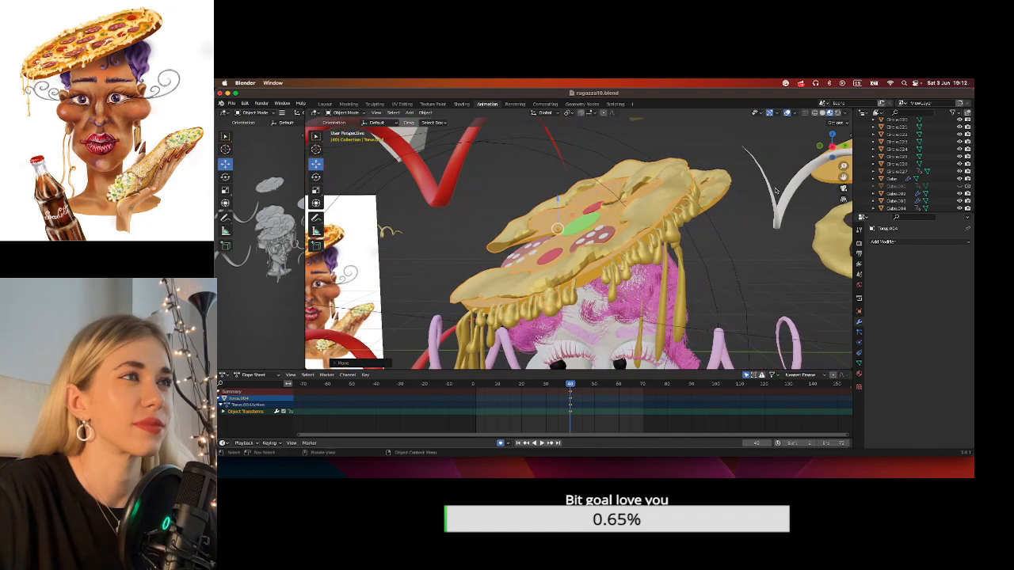
{"action": "mouse_move", "coordinate": [557, 201]}
{"action": "left_mouse_down"}
{"action": "mouse_move", "coordinate": [596, 226]}
{"action": "mouse_move", "coordinate": [564, 200]}
{"action": "left_mouse_up"}
Select the wedge-cut crust and dough base together and rotate them freely with a trackball rotation.
{"action": "middle_click_drag", "start_coordinate": [689, 249], "coordinate": [742, 256]}
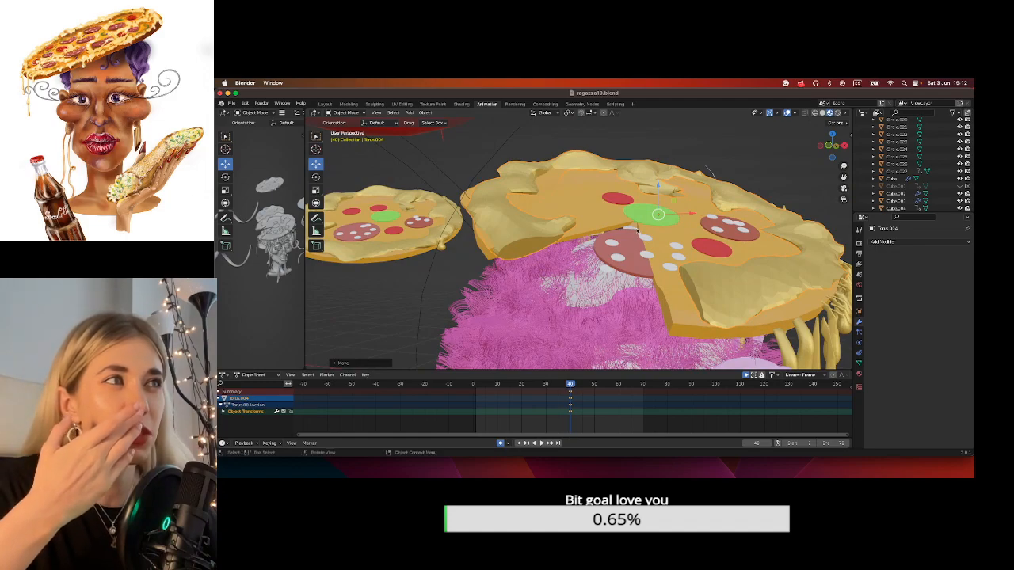
{"action": "left_click", "coordinate": [598, 202]}
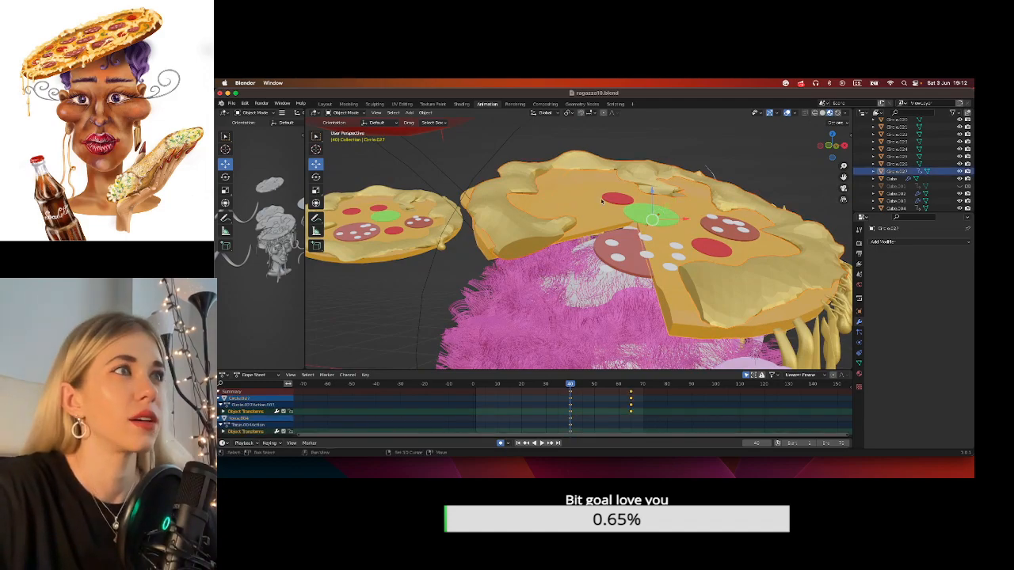
{"action": "left_click_drag", "start_coordinate": [652, 193], "coordinate": [732, 234]}
{"action": "left_click", "coordinate": [315, 176]}
{"action": "key", "text": "super+z"}
{"action": "middle_click_drag", "start_coordinate": [732, 235], "coordinate": [669, 231]}
{"action": "left_click_drag", "start_coordinate": [667, 224], "coordinate": [696, 228]}
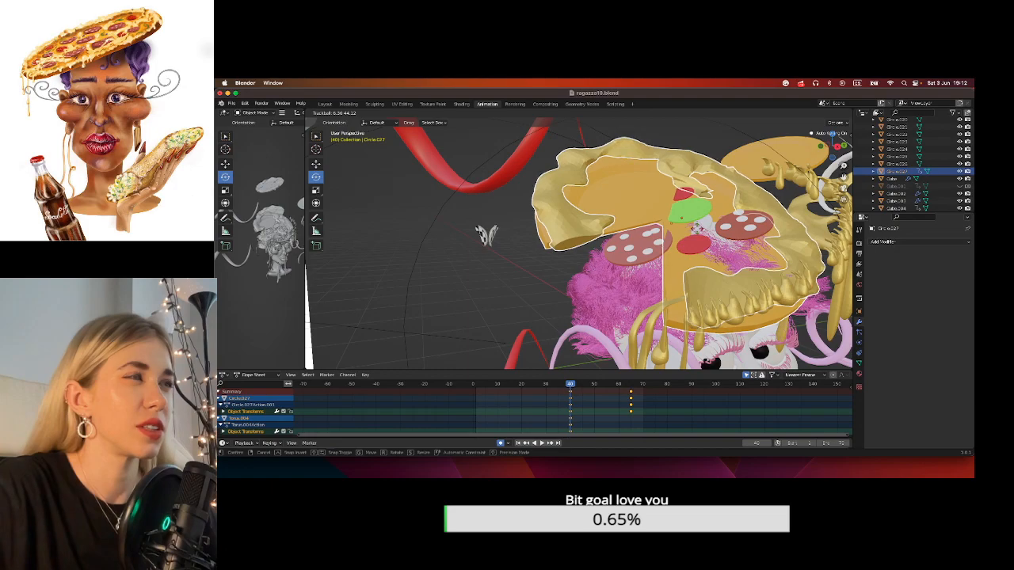
{"action": "left_click", "coordinate": [697, 227]}
{"action": "middle_click_drag", "start_coordinate": [697, 227], "coordinate": [713, 243]}
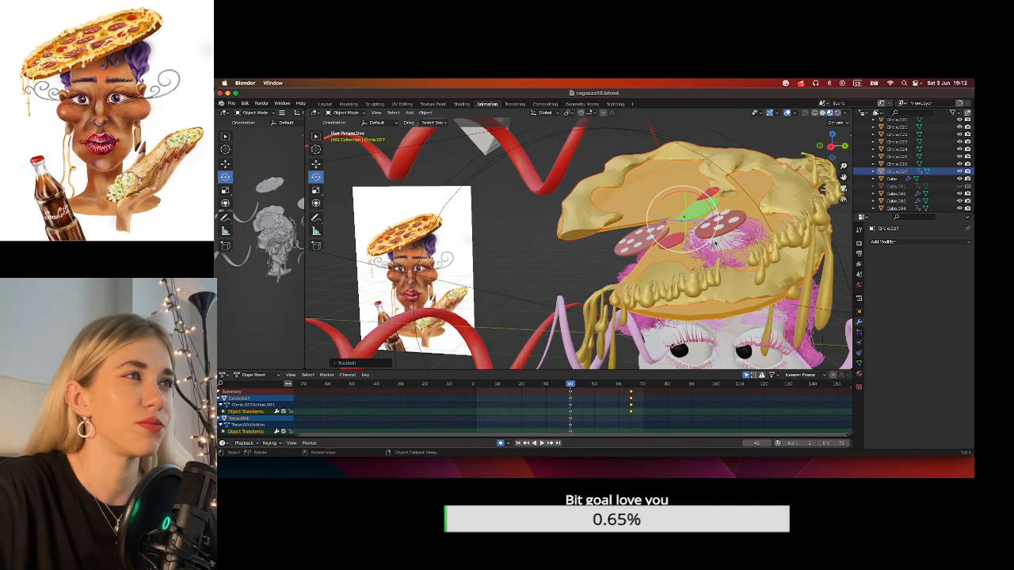
Undo the trackball rotation and try rotating the wedge-cut crust and dough base together in the top orthographic view.
{"action": "key", "text": "super+z"}
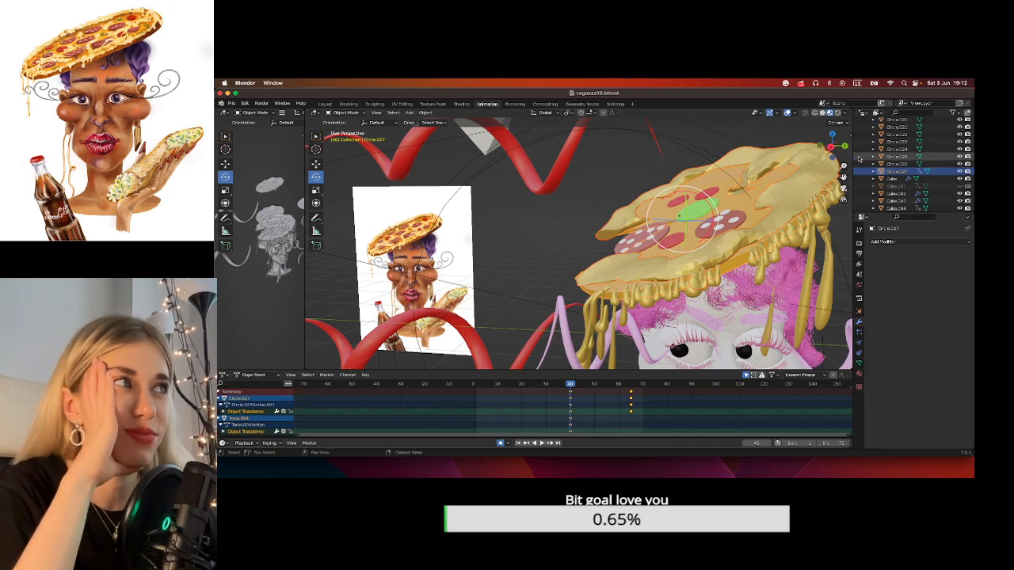
{"action": "left_click", "coordinate": [831, 149]}
{"action": "left_click", "coordinate": [833, 133]}
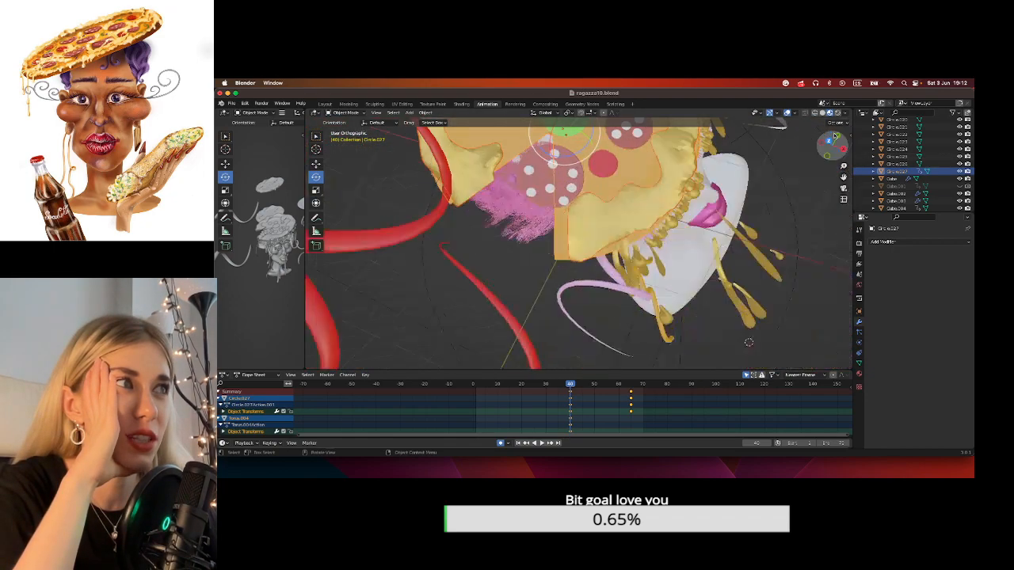
{"action": "scroll", "coordinate": [660, 245], "scroll_direction": "down", "scroll_amount": 3}
{"action": "key", "text": "r"}
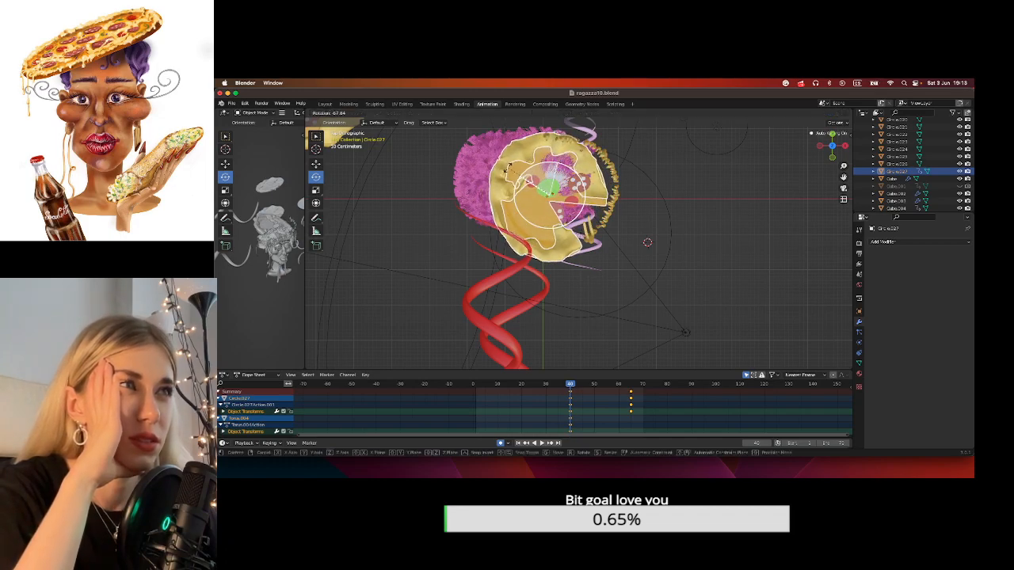
{"action": "left_click", "coordinate": [508, 166]}
{"action": "left_click", "coordinate": [839, 151]}
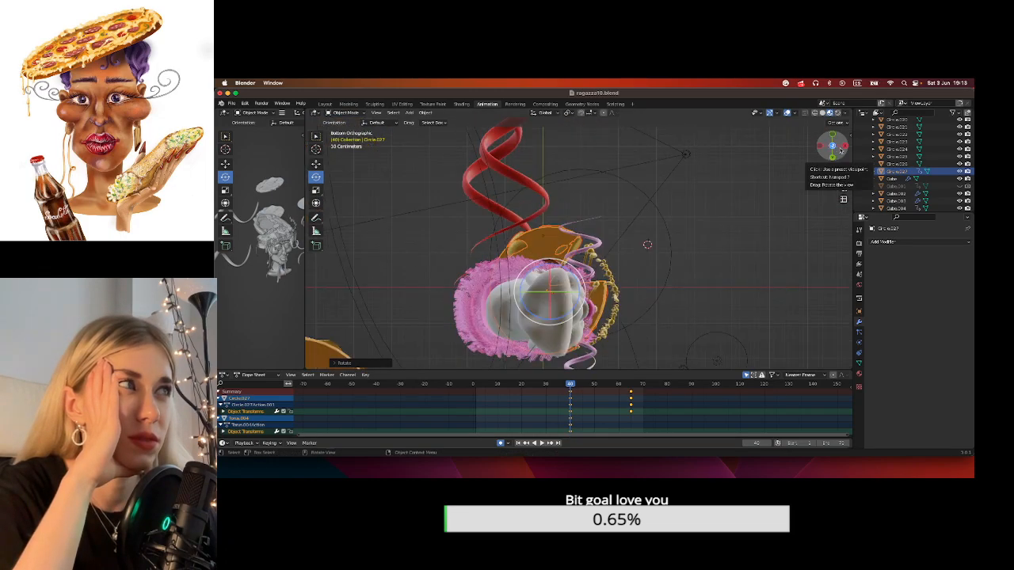
{"action": "left_click", "coordinate": [843, 146]}
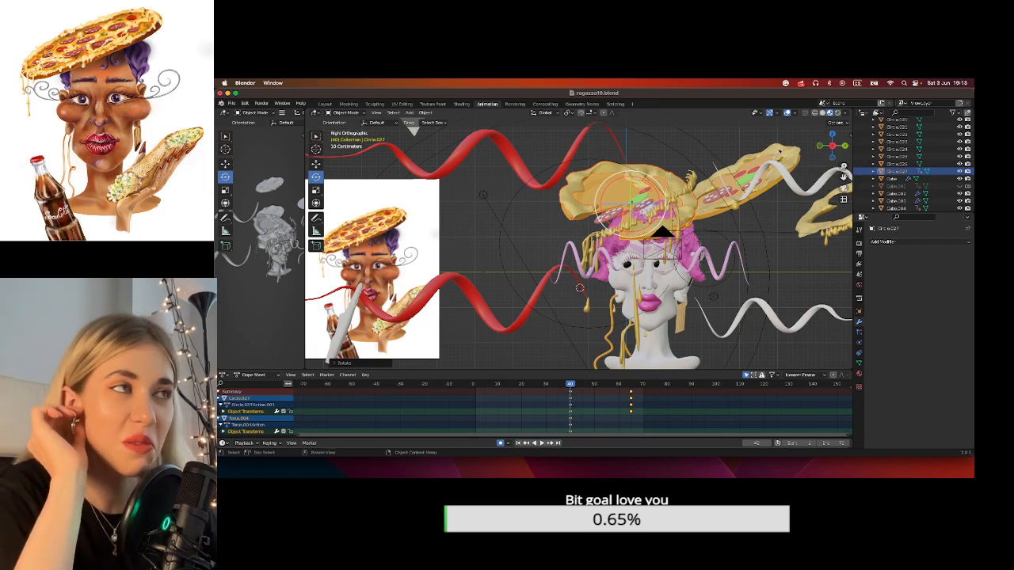
{"action": "scroll", "coordinate": [578, 245], "scroll_direction": "up", "scroll_amount": 2}
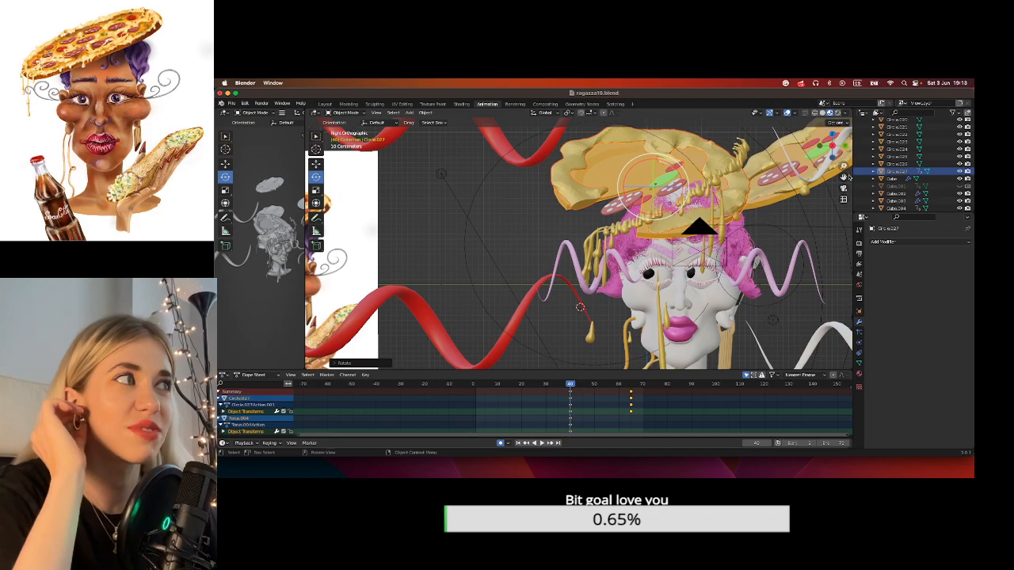
{"action": "left_click_drag", "start_coordinate": [844, 177], "coordinate": [836, 191]}
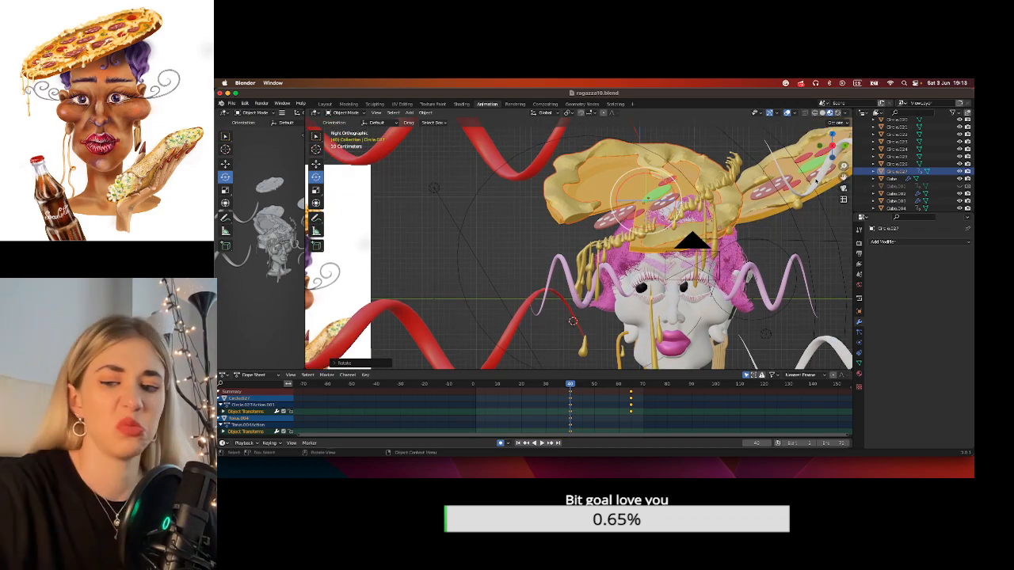
{"action": "key", "text": "super+z"}
Examine the pizza hat and the surrounding spare dough and crust pieces from several angles.
{"action": "middle_click_drag", "start_coordinate": [816, 181], "coordinate": [732, 207]}
{"action": "scroll", "coordinate": [740, 195], "scroll_direction": "down", "scroll_amount": 6}
{"action": "scroll", "coordinate": [725, 198], "scroll_direction": "down", "scroll_amount": 4}
{"action": "middle_click_drag", "start_coordinate": [681, 170], "coordinate": [715, 166]}
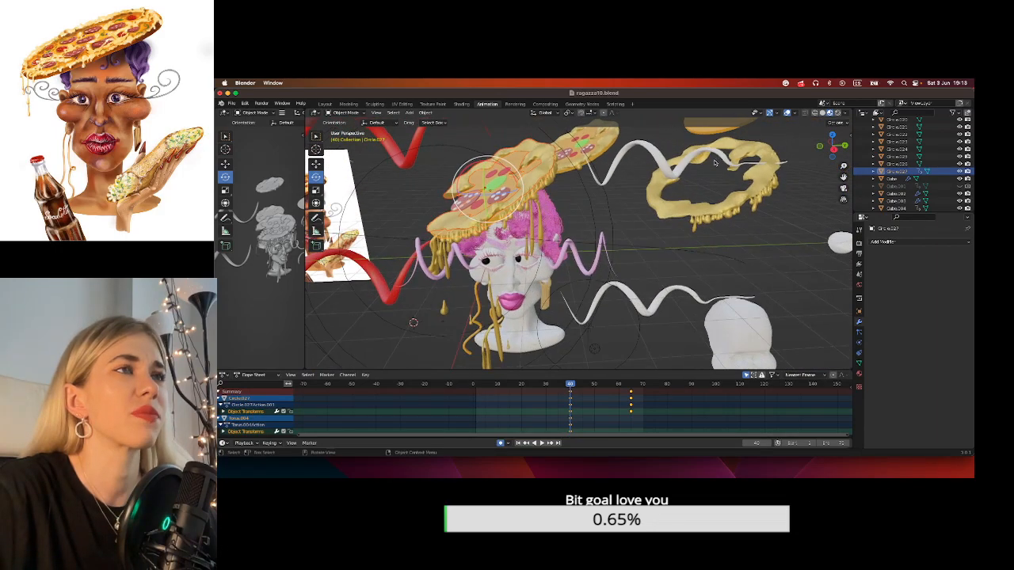
{"action": "scroll", "coordinate": [715, 166], "scroll_direction": "down", "scroll_amount": 4}
{"action": "middle_click_drag", "start_coordinate": [543, 177], "coordinate": [533, 179]}
{"action": "left_click", "coordinate": [565, 129]}
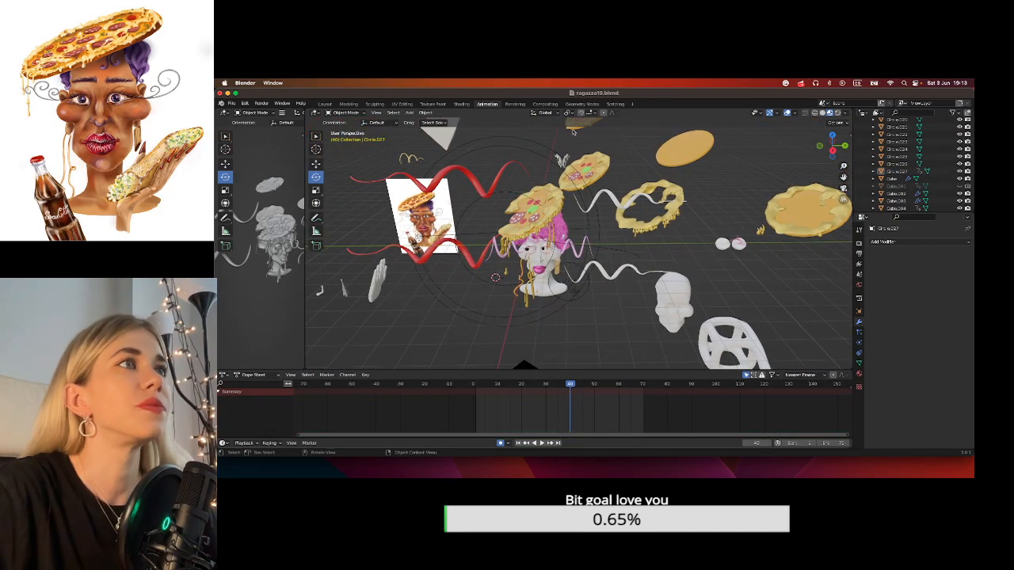
{"action": "scroll", "coordinate": [565, 129], "scroll_direction": "down", "scroll_amount": 4}
{"action": "left_click_drag", "start_coordinate": [669, 124], "coordinate": [583, 225]}
{"action": "left_click", "coordinate": [621, 159]}
{"action": "scroll", "coordinate": [621, 159], "scroll_direction": "up", "scroll_amount": 8}
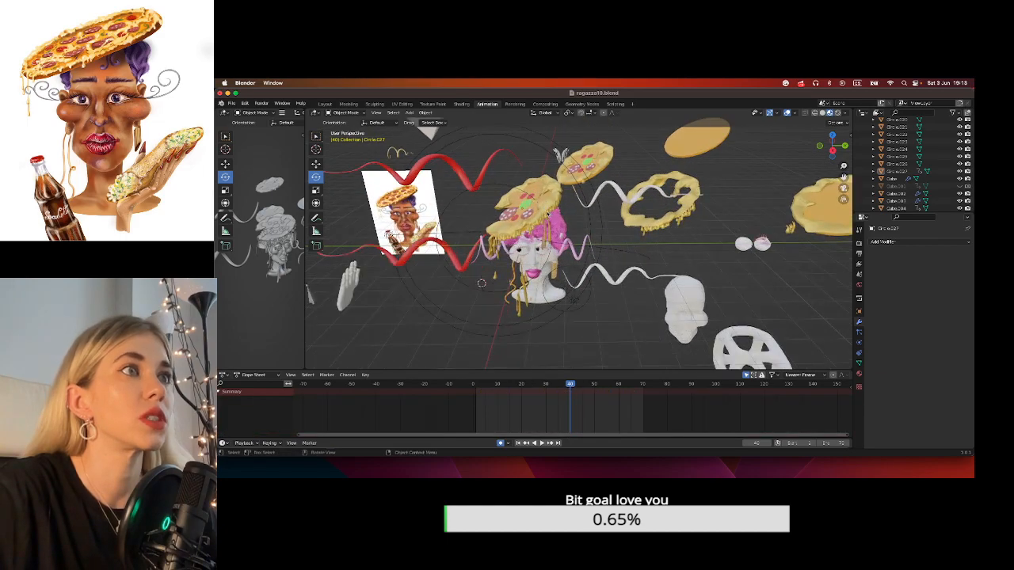
{"action": "left_click_drag", "start_coordinate": [843, 176], "coordinate": [615, 219]}
{"action": "middle_click_drag", "start_coordinate": [604, 188], "coordinate": [621, 170]}
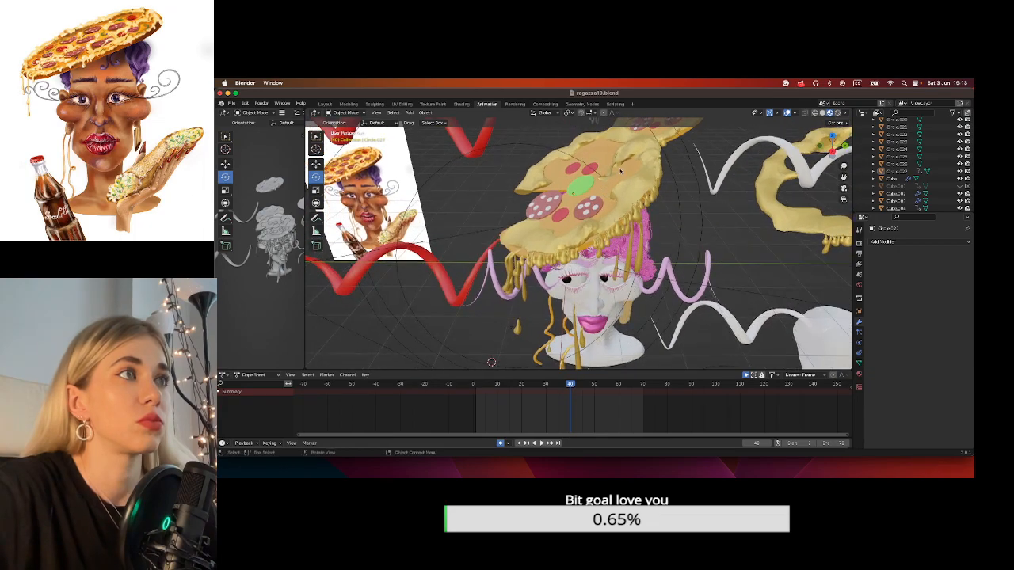
Select the hat's wedge-cut dough base, set its origin to geometry, and apply Geometry to Origin.
{"action": "left_click", "coordinate": [621, 170]}
{"action": "left_click_drag", "start_coordinate": [828, 137], "coordinate": [841, 207]}
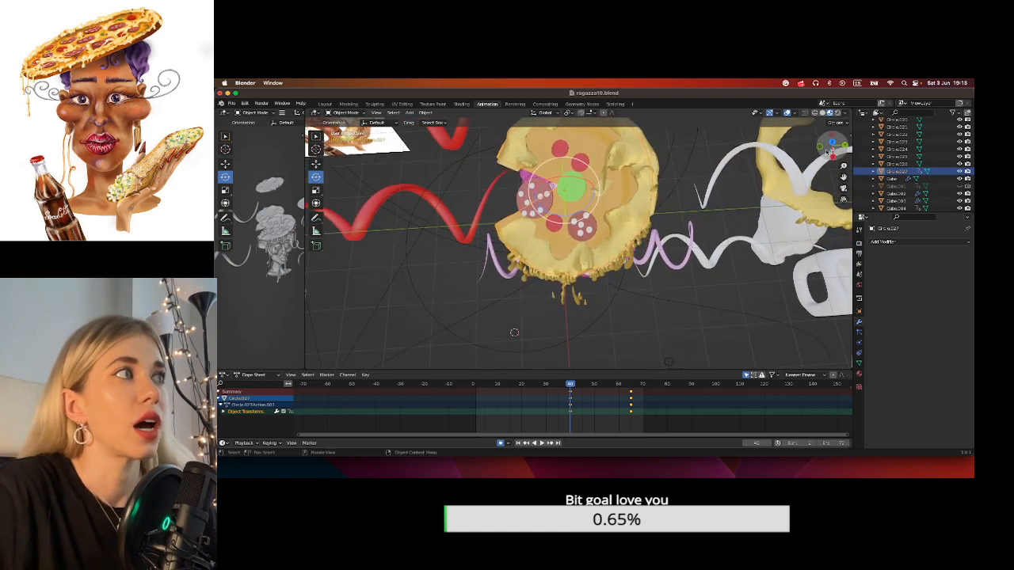
{"action": "left_click", "coordinate": [831, 143]}
{"action": "left_click", "coordinate": [835, 146]}
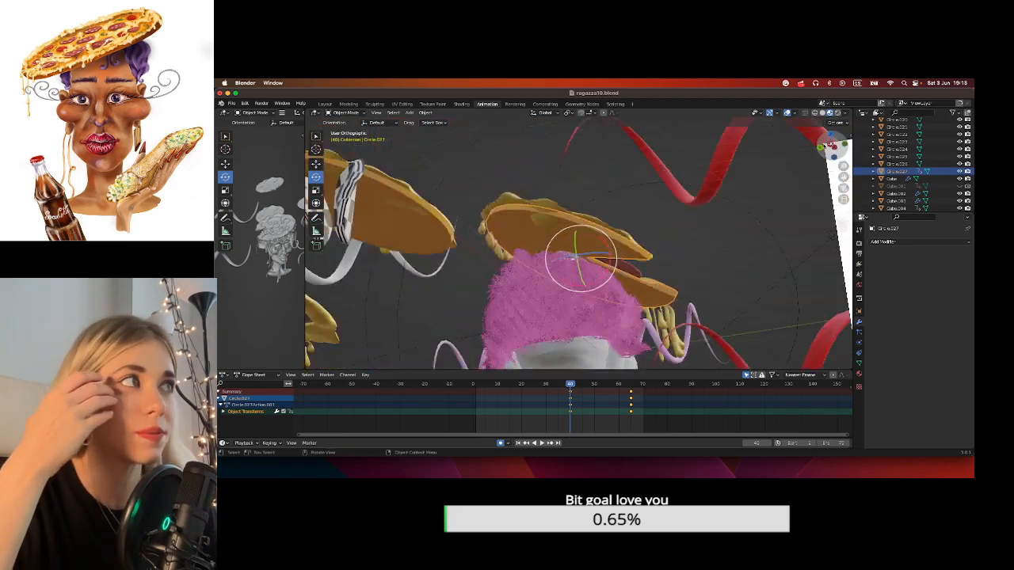
{"action": "left_click_drag", "start_coordinate": [836, 149], "coordinate": [661, 165]}
{"action": "left_click_drag", "start_coordinate": [653, 252], "coordinate": [651, 241]}
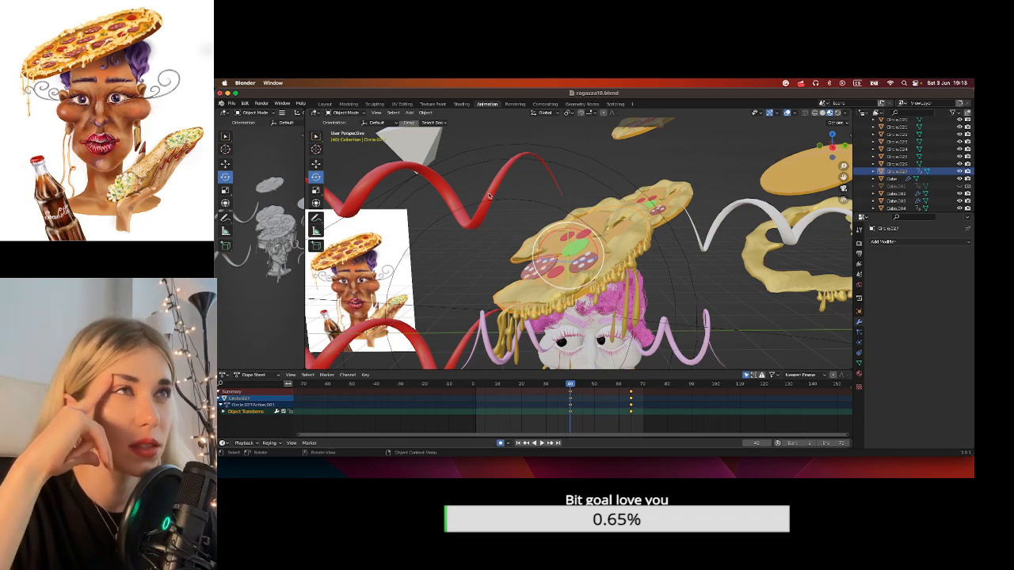
{"action": "left_click", "coordinate": [426, 113]}
{"action": "left_click", "coordinate": [426, 113]}
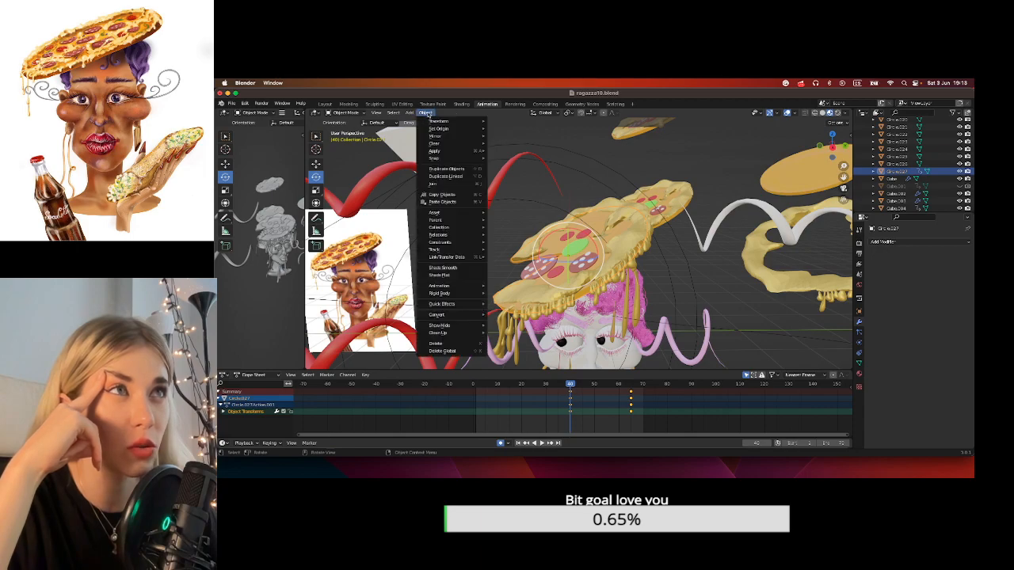
{"action": "left_click", "coordinate": [391, 113]}
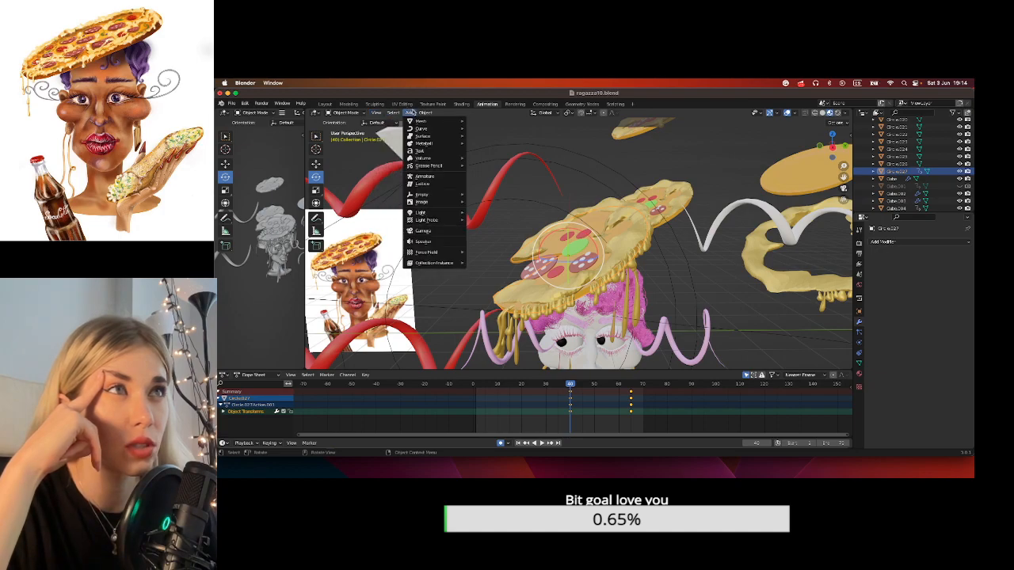
{"action": "mouse_move", "coordinate": [432, 114]}
{"action": "mouse_move", "coordinate": [452, 129]}
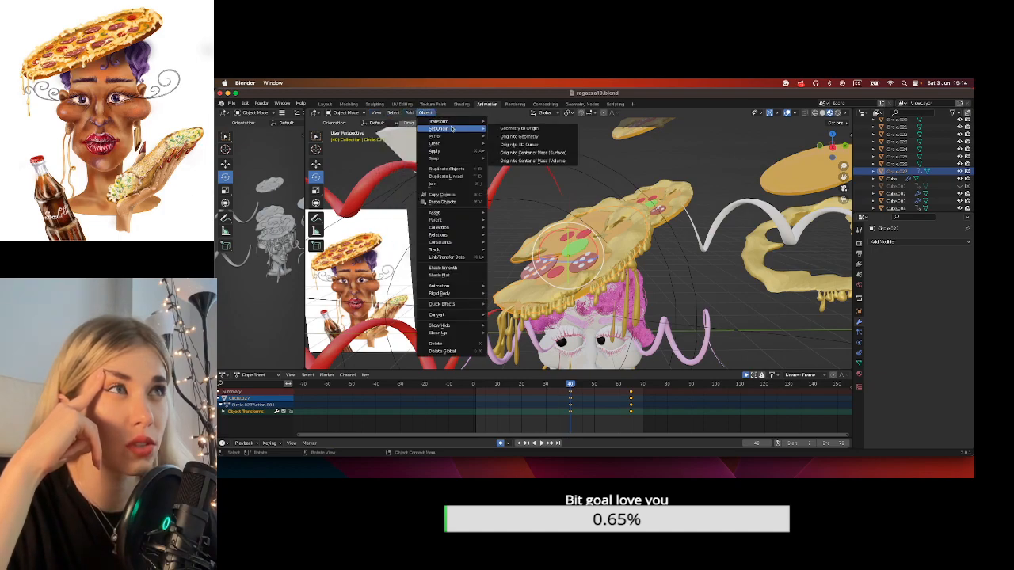
{"action": "left_click", "coordinate": [518, 139]}
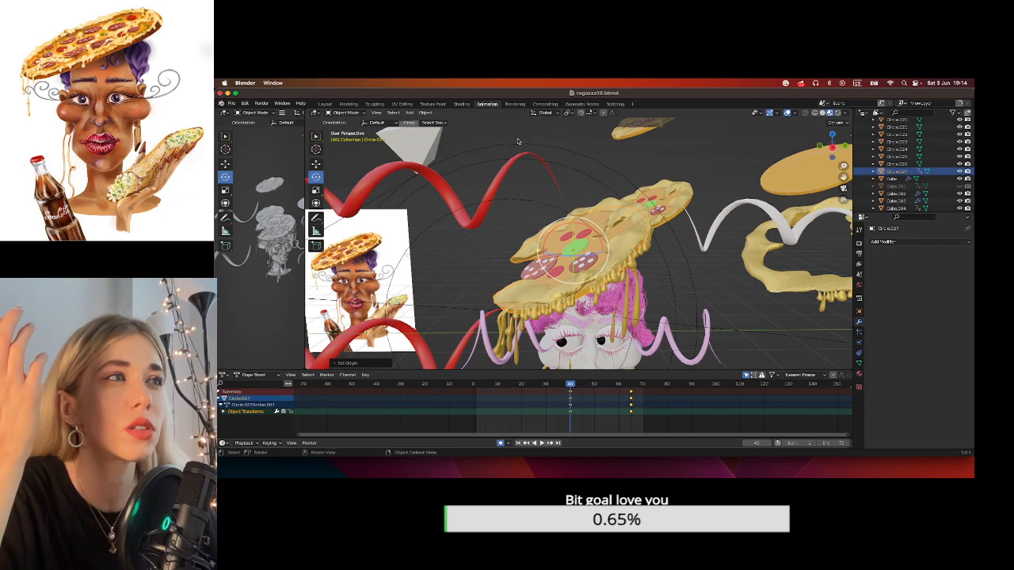
{"action": "left_click", "coordinate": [431, 114]}
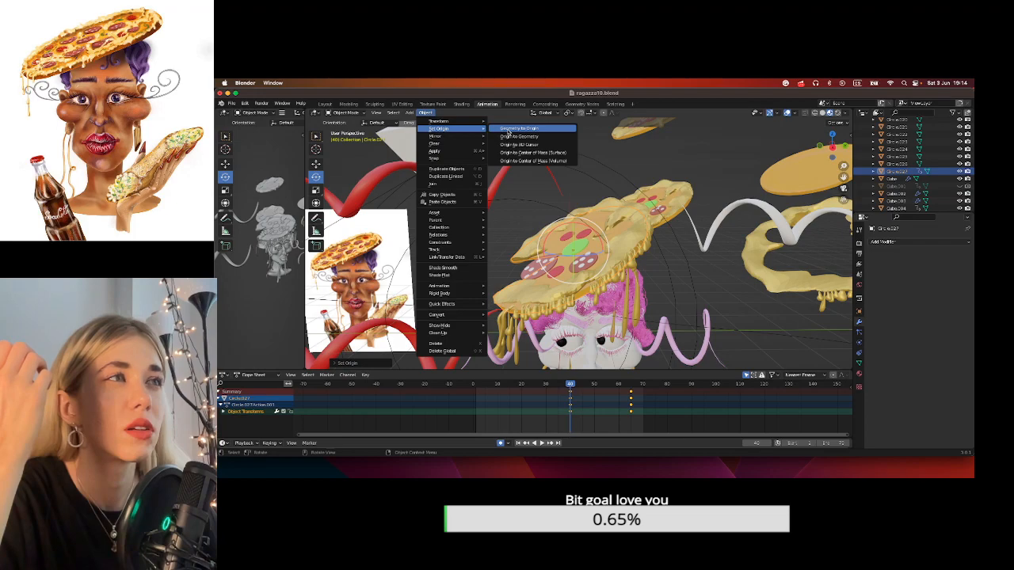
{"action": "left_click", "coordinate": [509, 132]}
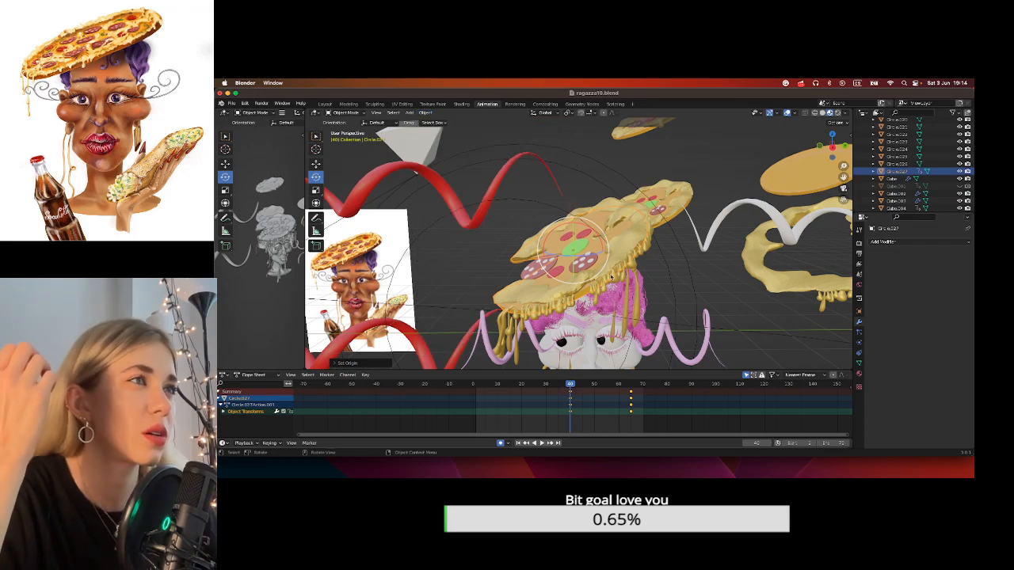
Nudge the dough base with a slight trackball rotation and add the wedge-cut crust to the selection.
{"action": "left_click_drag", "start_coordinate": [589, 258], "coordinate": [583, 234]}
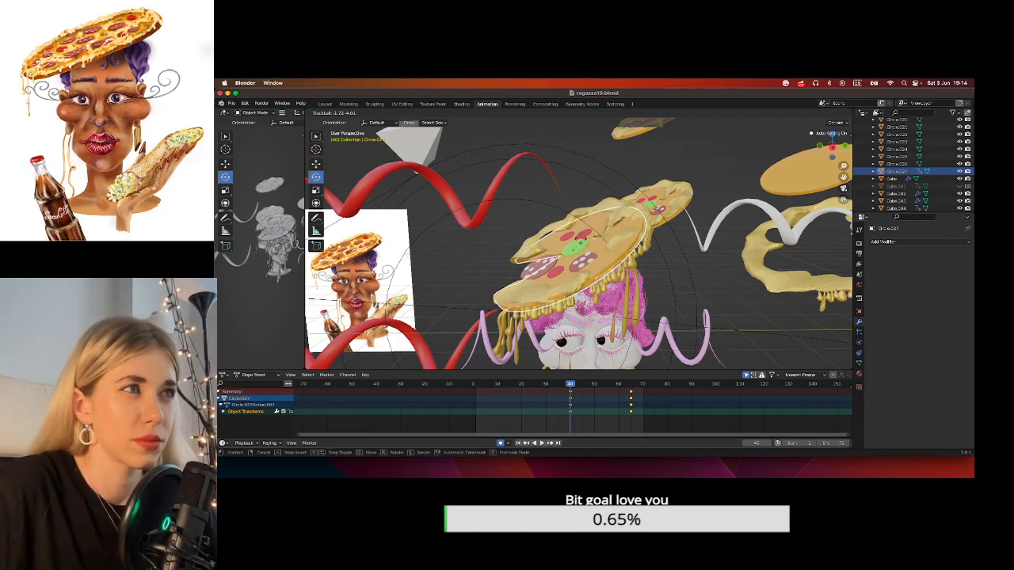
{"action": "left_click", "coordinate": [583, 234]}
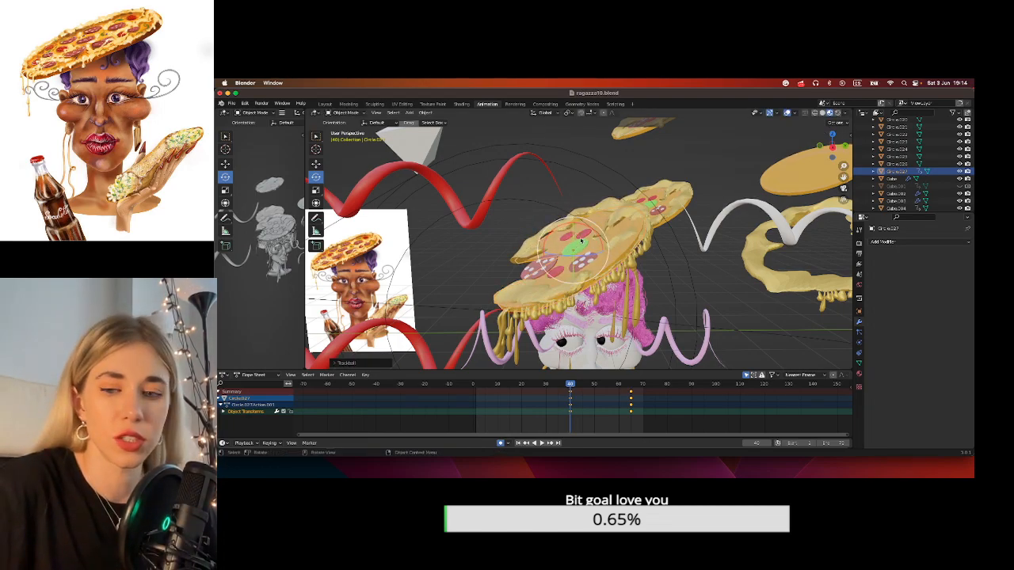
{"action": "left_click", "coordinate": [529, 245]}
{"action": "middle_click_drag", "start_coordinate": [529, 245], "coordinate": [536, 279]}
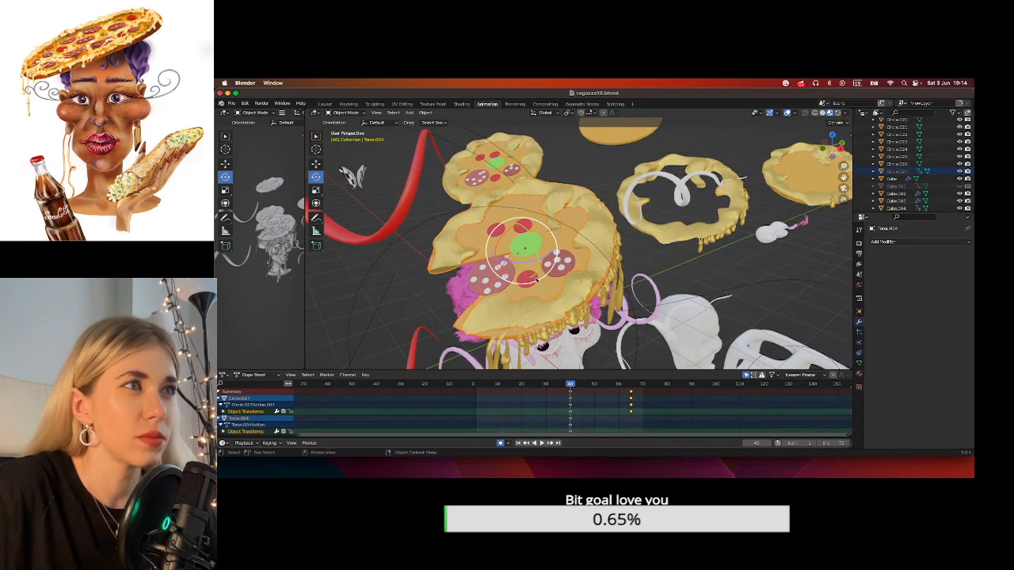
Try a free trackball rotation on the dough base and wedge-cut crust together.
{"action": "mouse_move", "coordinate": [523, 263]}
{"action": "left_mouse_down"}
{"action": "mouse_move", "coordinate": [557, 254]}
{"action": "mouse_move", "coordinate": [556, 244]}
{"action": "mouse_move", "coordinate": [545, 264]}
{"action": "mouse_move", "coordinate": [569, 250]}
{"action": "mouse_move", "coordinate": [512, 277]}
{"action": "left_mouse_up"}
{"action": "key", "text": "super+z"}
{"action": "middle_click_drag", "start_coordinate": [672, 295], "coordinate": [472, 229]}
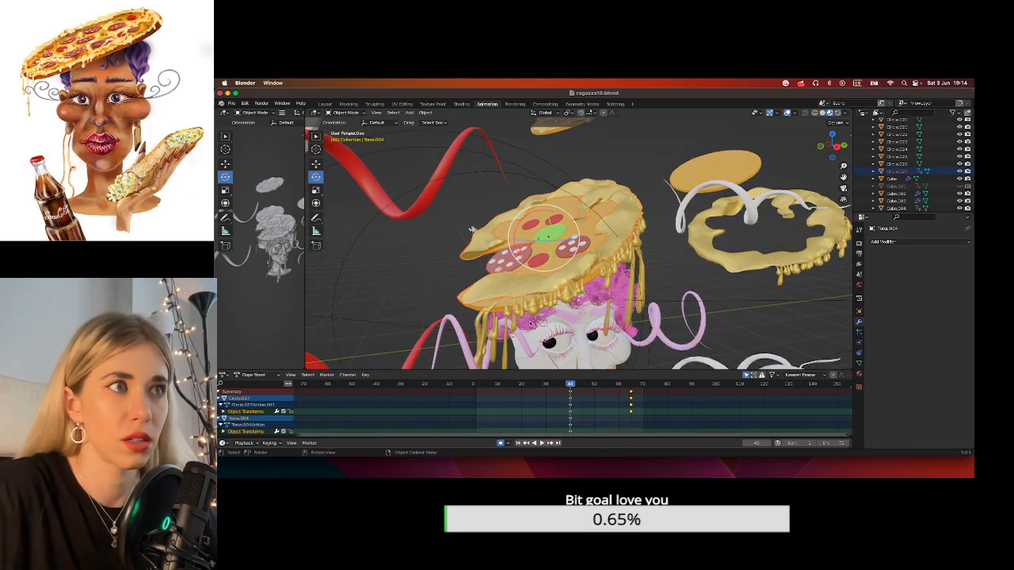
Add the cheese drips hanging along the hat's lower front edge to the crust and dough selection.
{"action": "left_click", "coordinate": [472, 229]}
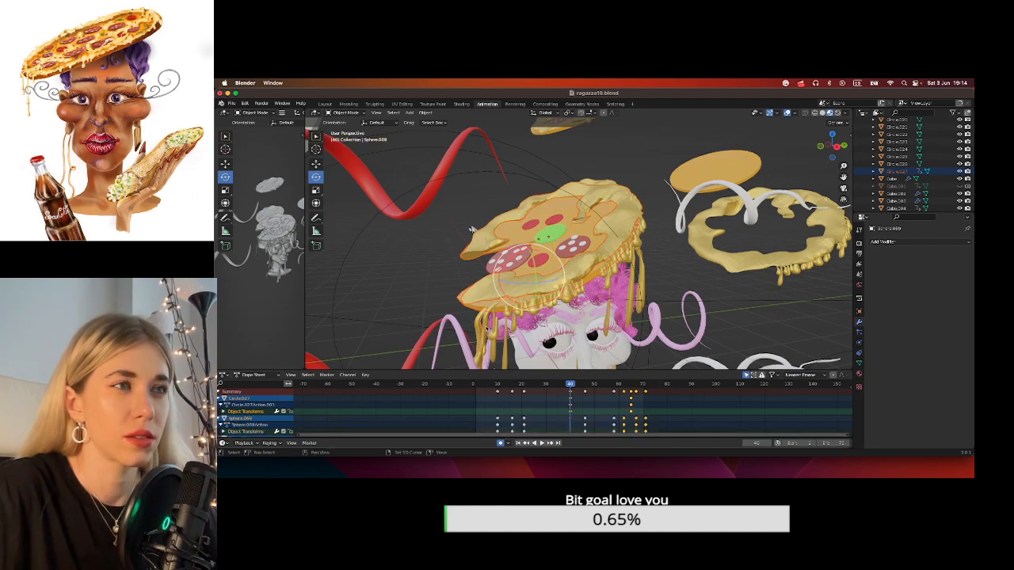
{"action": "left_click", "coordinate": [487, 328], "text": "shift"}
{"action": "left_click", "coordinate": [494, 339], "text": "shift"}
{"action": "left_click", "coordinate": [508, 329], "text": "shift"}
{"action": "left_click", "coordinate": [522, 321], "text": "shift"}
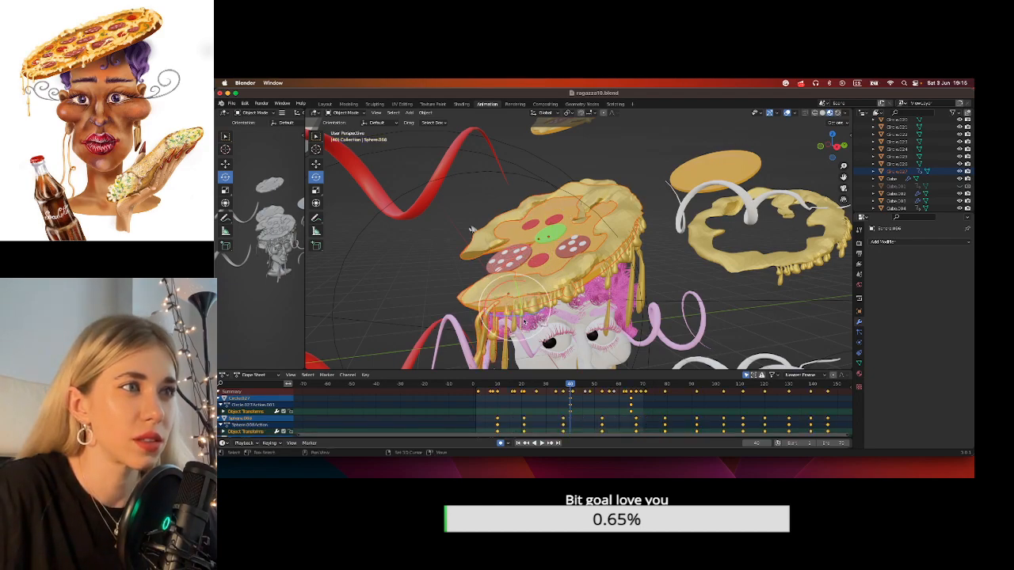
{"action": "left_click", "coordinate": [519, 315], "text": "shift"}
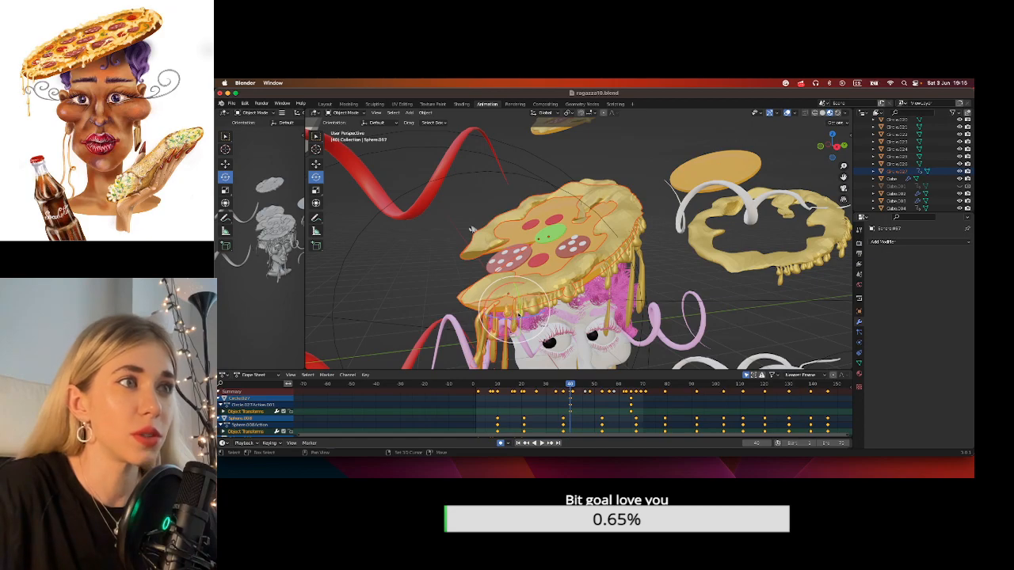
{"action": "left_click", "coordinate": [525, 314], "text": "shift"}
{"action": "left_click", "coordinate": [532, 311], "text": "shift"}
{"action": "left_click", "coordinate": [539, 309], "text": "shift"}
{"action": "left_click", "coordinate": [545, 307], "text": "shift"}
{"action": "left_click", "coordinate": [547, 307], "text": "shift"}
{"action": "left_click", "coordinate": [553, 305], "text": "shift"}
{"action": "left_click", "coordinate": [557, 303], "text": "shift"}
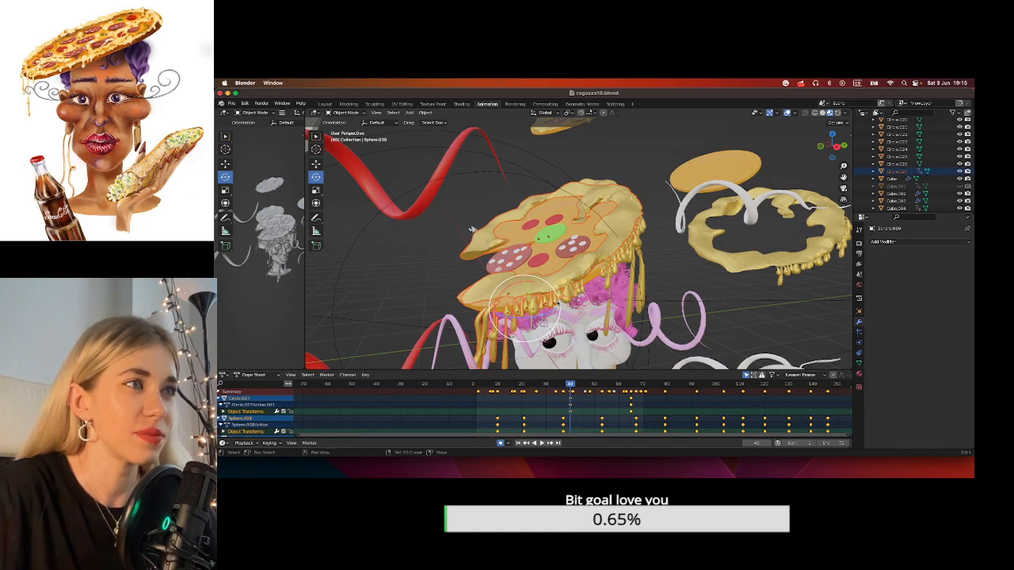
{"action": "left_click", "coordinate": [563, 297], "text": "shift"}
{"action": "left_click", "coordinate": [573, 297], "text": "shift"}
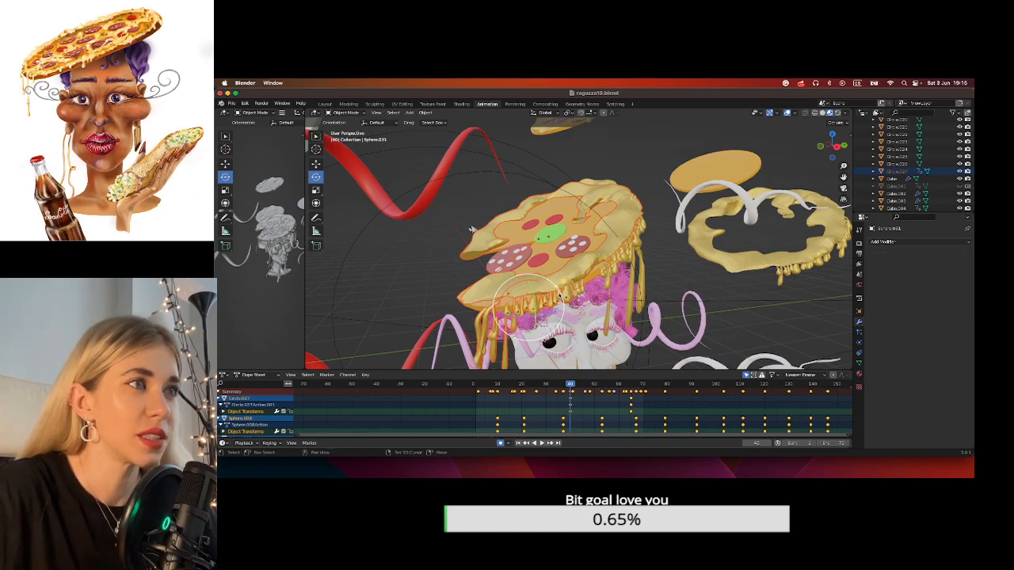
Extend the selection with the cheese drips along the hat's rising edge above the pink hair.
{"action": "scroll", "coordinate": [576, 297], "scroll_direction": "up", "scroll_amount": 4}
{"action": "left_click", "coordinate": [560, 309], "text": "shift"}
{"action": "left_click", "coordinate": [603, 301], "text": "shift"}
{"action": "left_click", "coordinate": [605, 297], "text": "shift"}
{"action": "left_click", "coordinate": [605, 295], "text": "shift"}
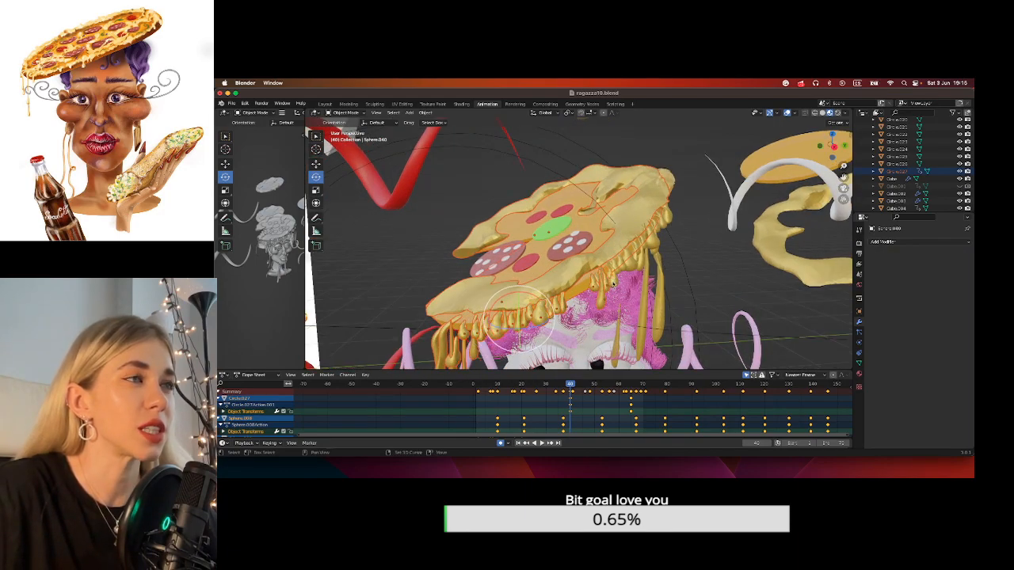
{"action": "left_click", "coordinate": [523, 319]}
{"action": "left_click", "coordinate": [525, 315]}
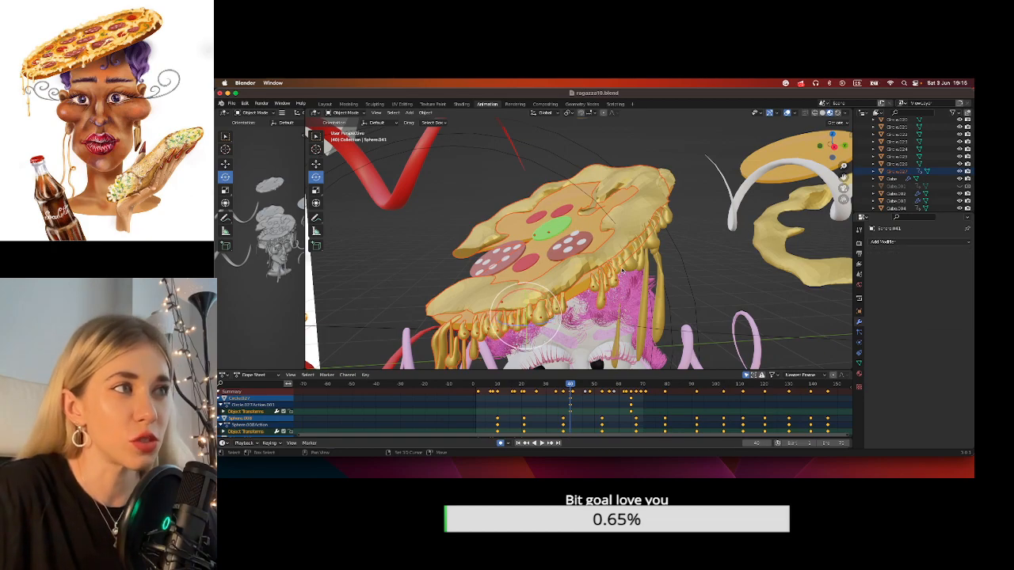
{"action": "left_click", "coordinate": [631, 268], "text": "shift"}
{"action": "left_click", "coordinate": [638, 255], "text": "shift"}
{"action": "left_click", "coordinate": [643, 250], "text": "shift"}
Add the long cheese drips hanging in front of the pink hair to the pizza hat selection.
{"action": "middle_click_drag", "start_coordinate": [642, 262], "coordinate": [603, 254]}
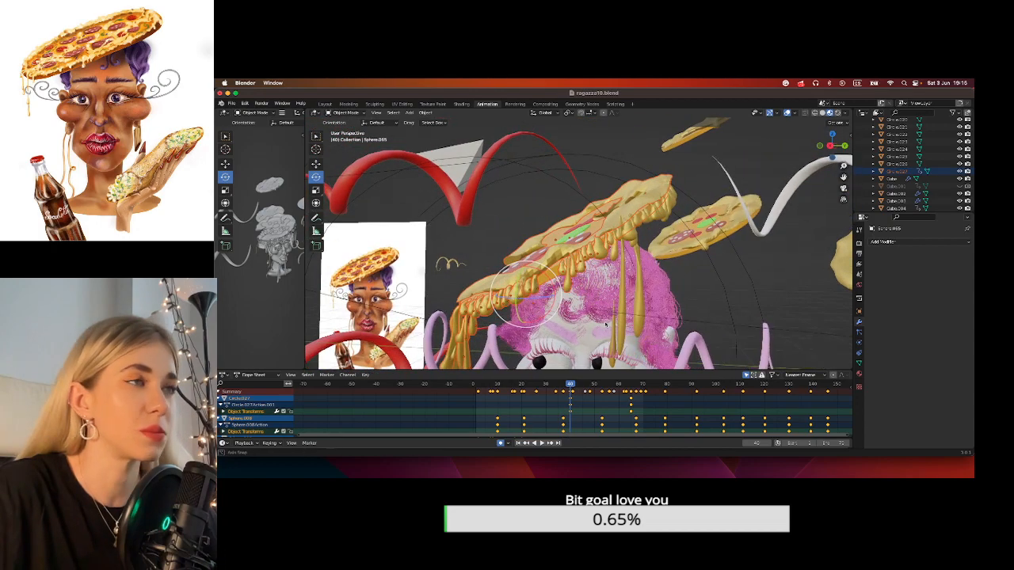
{"action": "left_click", "coordinate": [624, 236], "text": "shift"}
{"action": "left_click", "coordinate": [625, 257], "text": "shift"}
{"action": "left_click", "coordinate": [625, 257], "text": "shift"}
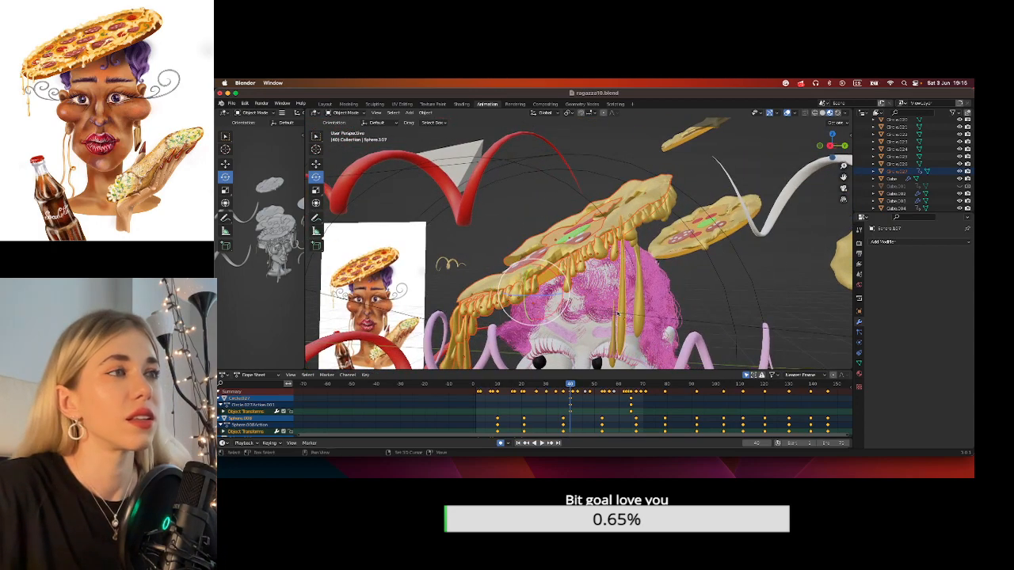
{"action": "left_click", "coordinate": [628, 237], "text": "shift"}
{"action": "left_click", "coordinate": [645, 271], "text": "shift"}
{"action": "left_click", "coordinate": [639, 283], "text": "shift"}
Add the cheese drips along the hat's underside, seen from the character's side, to the selection.
{"action": "middle_click_drag", "start_coordinate": [639, 283], "coordinate": [635, 231]}
{"action": "left_click", "coordinate": [614, 229], "text": "shift"}
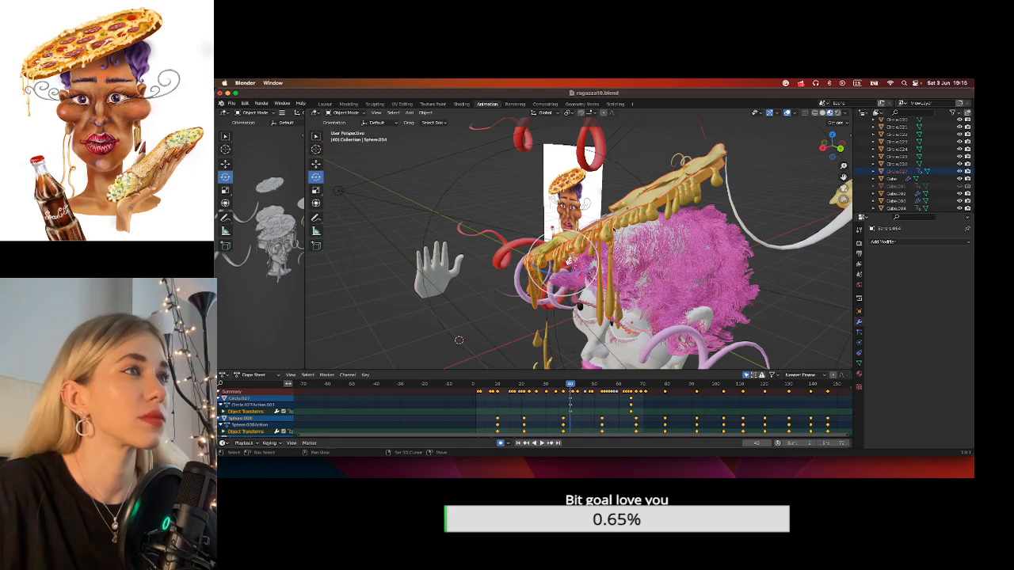
{"action": "left_click", "coordinate": [612, 229], "text": "shift"}
{"action": "left_click", "coordinate": [640, 223], "text": "shift"}
{"action": "left_click", "coordinate": [568, 260], "text": "shift"}
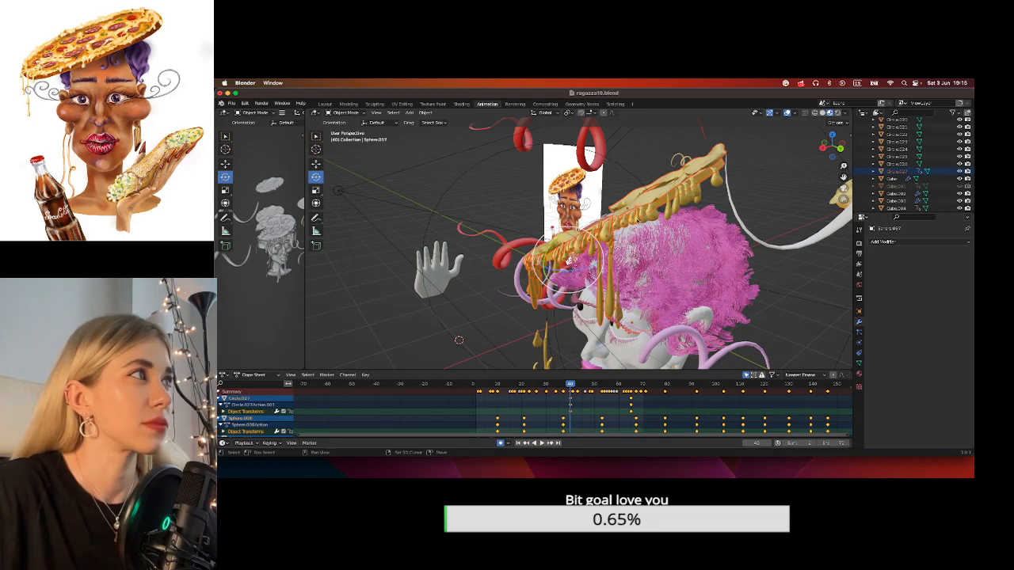
{"action": "left_click", "coordinate": [671, 219], "text": "shift"}
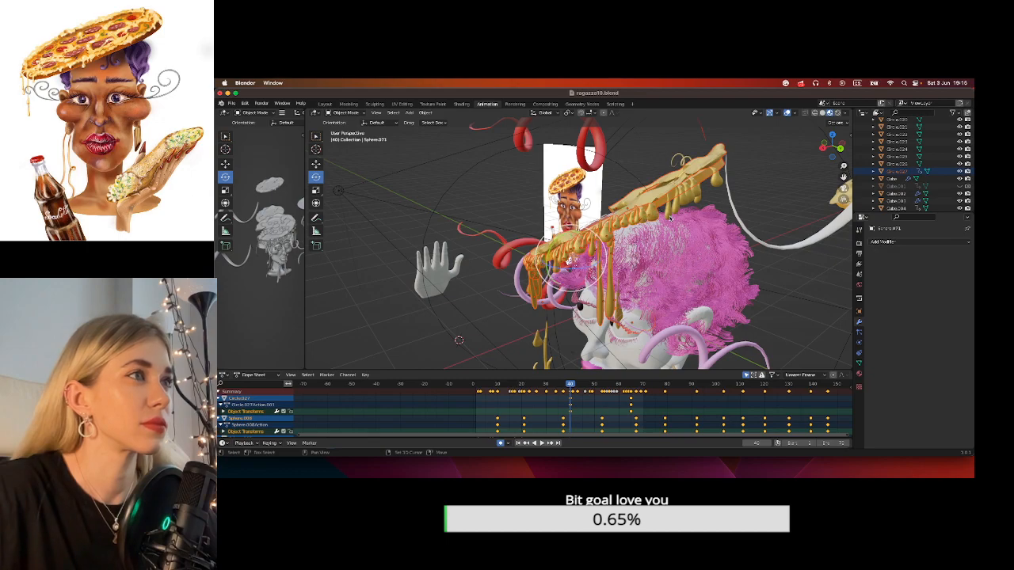
{"action": "left_click", "coordinate": [672, 217], "text": "shift"}
{"action": "left_click", "coordinate": [675, 213], "text": "shift"}
Extend the selection with the remaining drips under the hat's raised back edge and the white spiral strand.
{"action": "middle_click_drag", "start_coordinate": [676, 213], "coordinate": [711, 201]}
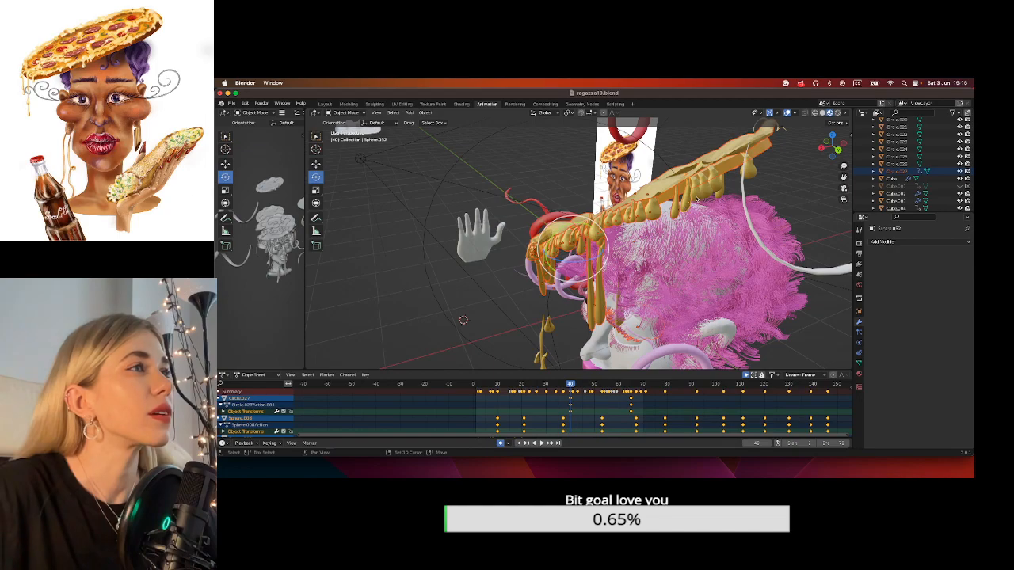
{"action": "left_click", "coordinate": [697, 200], "text": "shift"}
{"action": "left_click_drag", "start_coordinate": [843, 177], "coordinate": [796, 191]}
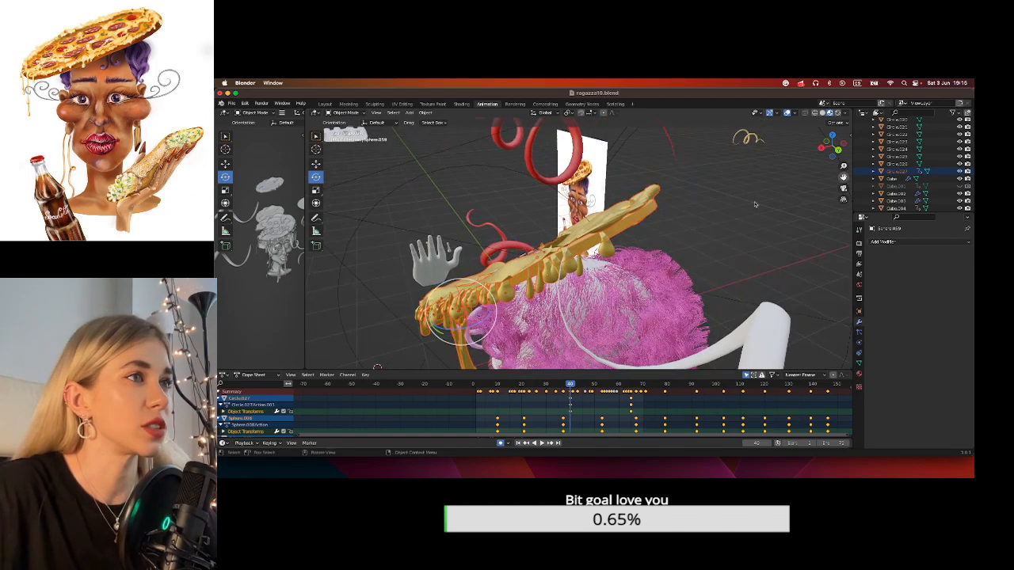
{"action": "left_click", "coordinate": [564, 336], "text": "shift"}
{"action": "left_click", "coordinate": [773, 336], "text": "shift"}
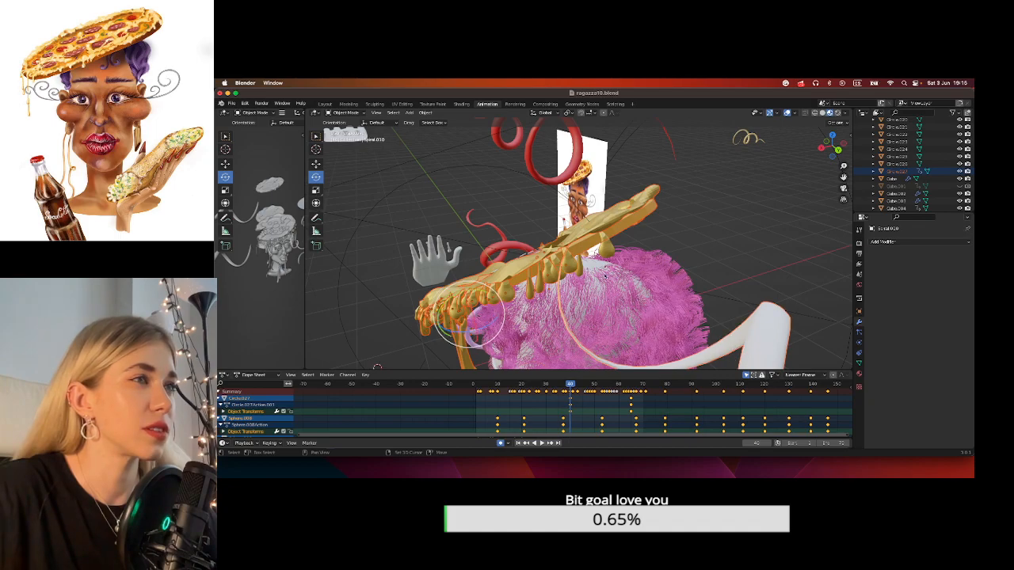
{"action": "left_click", "coordinate": [608, 256], "text": "shift"}
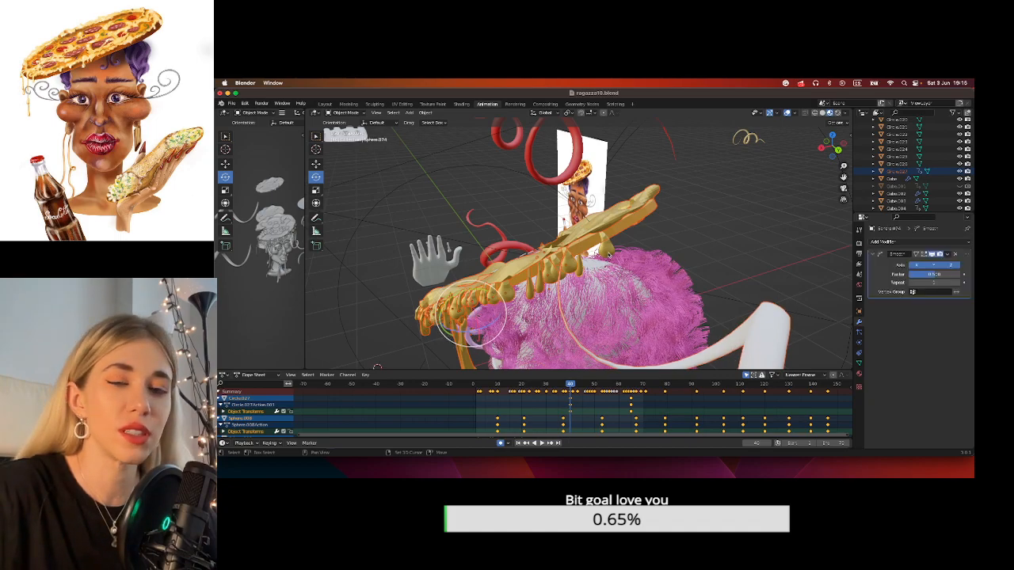
{"action": "left_click", "coordinate": [609, 253], "text": "shift"}
Add the white fat spots on the salami slice nearest the dripping crust to the selection.
{"action": "middle_click_drag", "start_coordinate": [618, 252], "coordinate": [595, 288]}
{"action": "left_click", "coordinate": [584, 282], "text": "shift"}
{"action": "left_click", "coordinate": [572, 279], "text": "shift"}
{"action": "left_click", "coordinate": [584, 273], "text": "shift"}
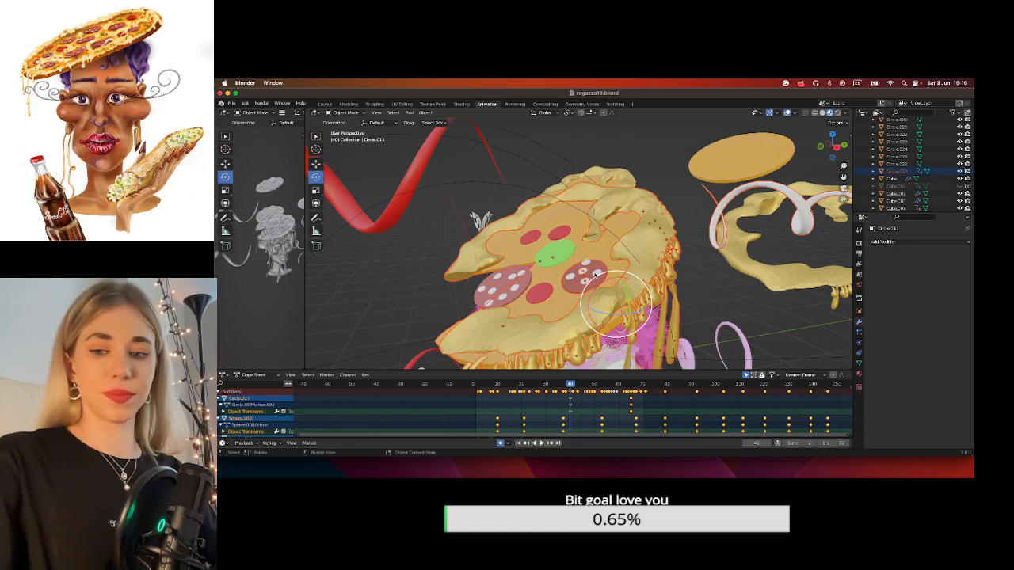
{"action": "left_click", "coordinate": [596, 275], "text": "shift"}
{"action": "left_click", "coordinate": [571, 276], "text": "shift"}
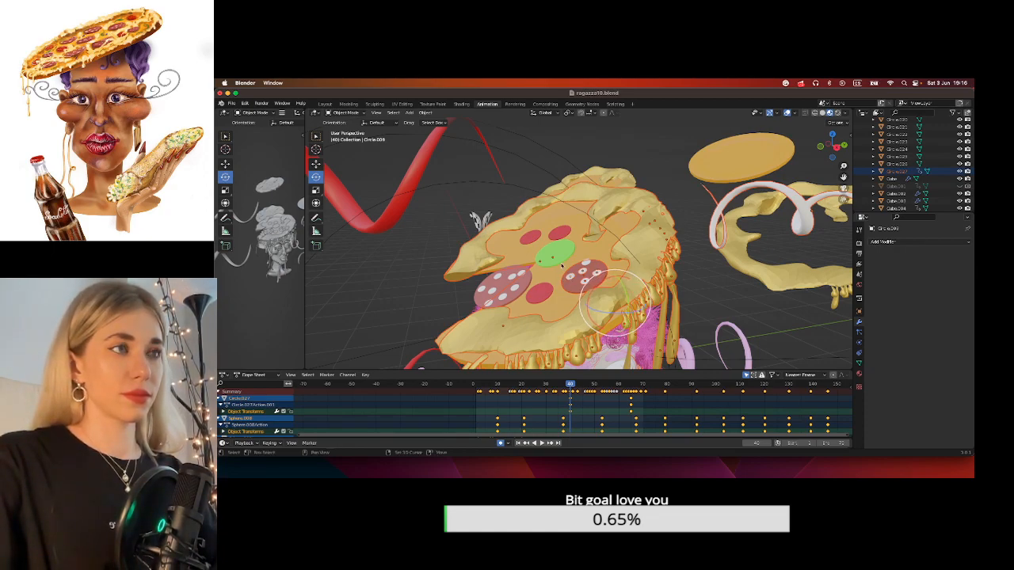
{"action": "left_click", "coordinate": [564, 286], "text": "shift"}
Add the green topping's details and the white spots on the other salami slice to the selection.
{"action": "left_click", "coordinate": [551, 238], "text": "shift"}
{"action": "left_click", "coordinate": [519, 293], "text": "shift"}
{"action": "left_click", "coordinate": [525, 276], "text": "shift"}
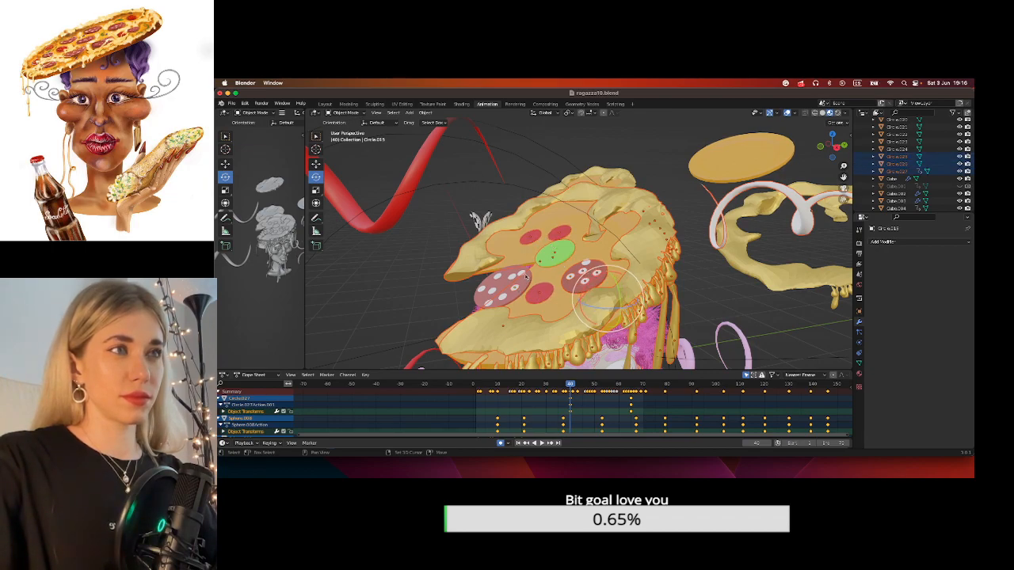
{"action": "left_click", "coordinate": [519, 277], "text": "shift"}
{"action": "left_click", "coordinate": [511, 279], "text": "shift"}
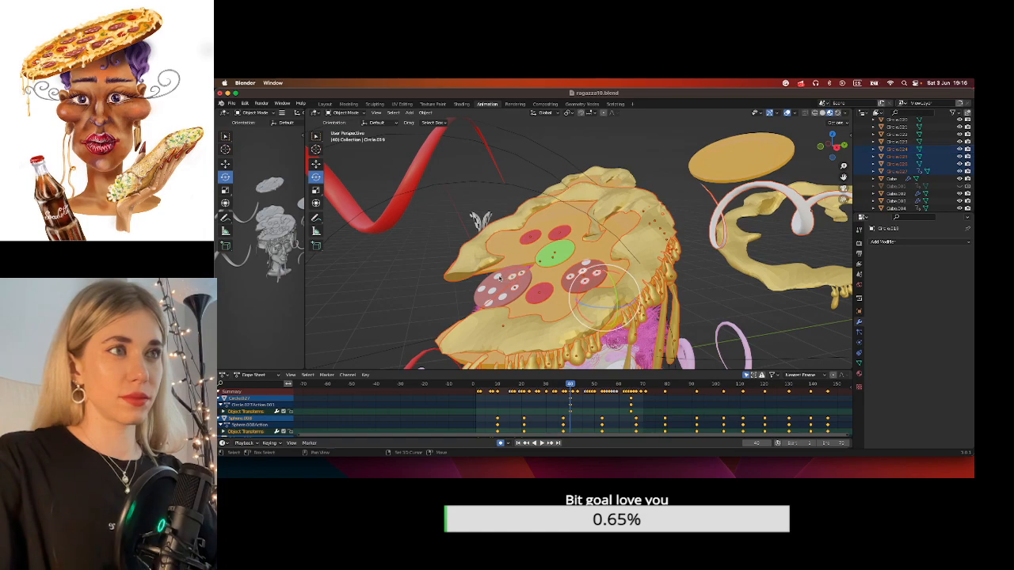
{"action": "left_click", "coordinate": [512, 285], "text": "shift"}
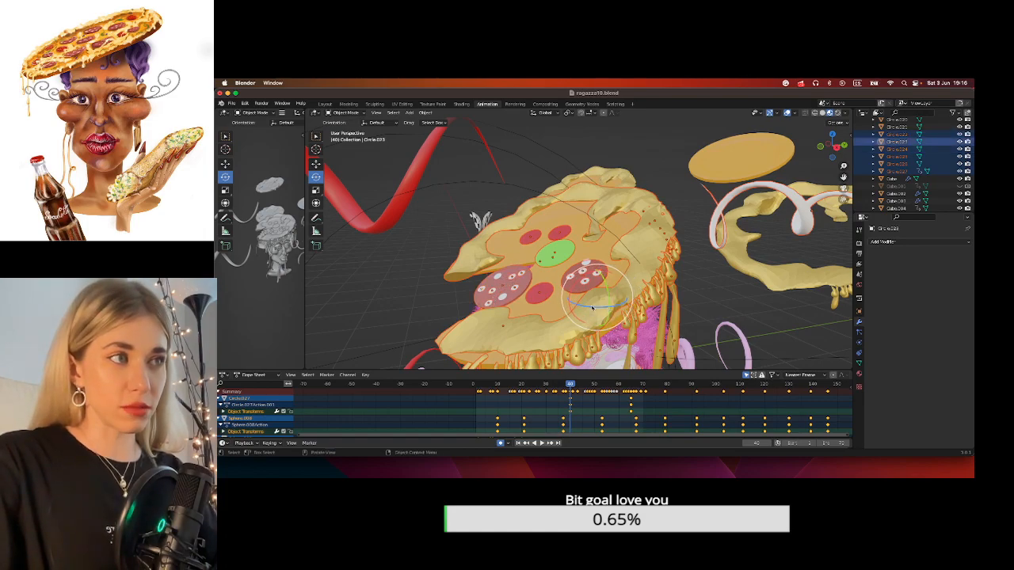
Try rotating the whole selected pizza hat around its vertical axis, and undo the rotation.
{"action": "left_click_drag", "start_coordinate": [590, 307], "coordinate": [614, 306]}
{"action": "scroll", "coordinate": [615, 305], "scroll_direction": "down", "scroll_amount": 5}
{"action": "middle_click_drag", "start_coordinate": [615, 305], "coordinate": [654, 270]}
{"action": "scroll", "coordinate": [654, 270], "scroll_direction": "down", "scroll_amount": 2}
{"action": "scroll", "coordinate": [654, 270], "scroll_direction": "up", "scroll_amount": 2}
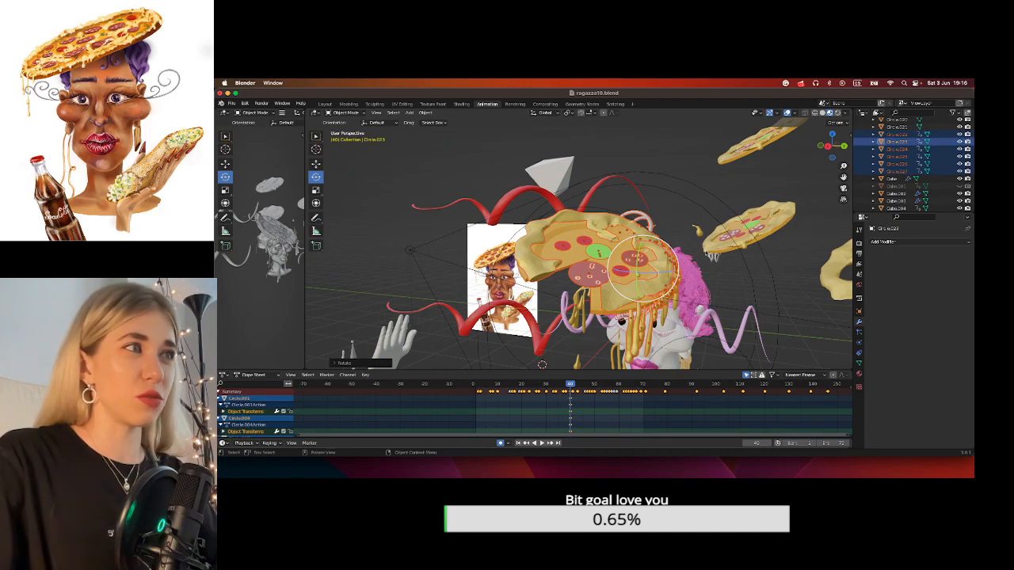
{"action": "key", "text": "super+z"}
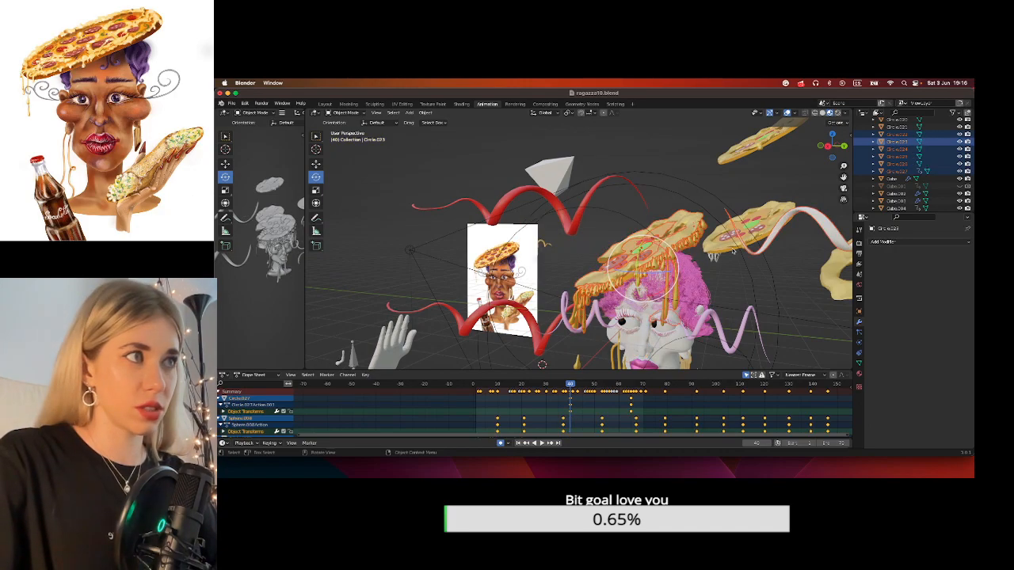
Add another cheese drip on the pizza hat to the selection and check the selected parts from the front.
{"action": "scroll", "coordinate": [717, 253], "scroll_direction": "up", "scroll_amount": 2}
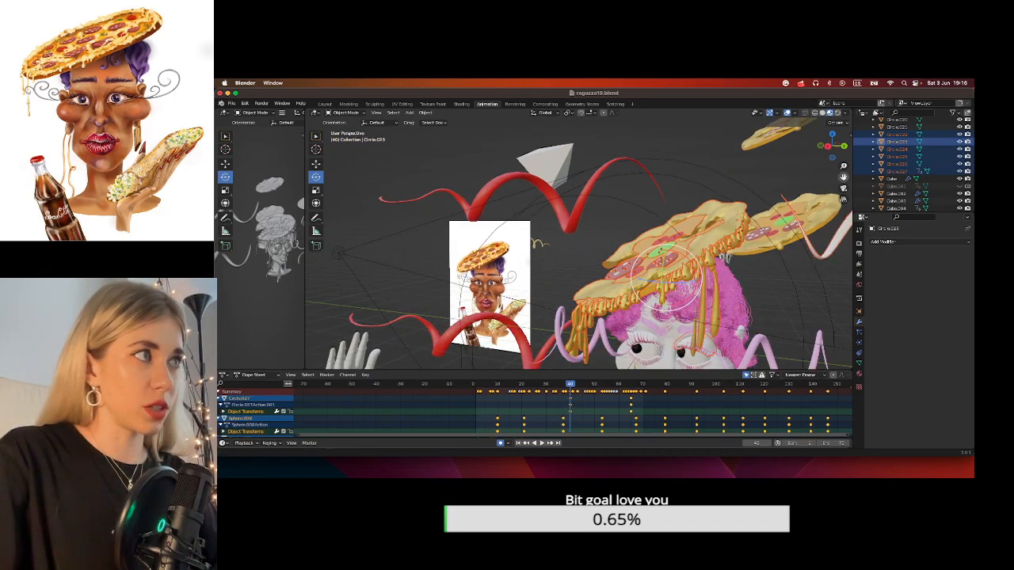
{"action": "scroll", "coordinate": [846, 180], "scroll_direction": "up", "scroll_amount": 3}
{"action": "scroll", "coordinate": [522, 266], "scroll_direction": "up", "scroll_amount": 3}
{"action": "middle_click_drag", "start_coordinate": [522, 266], "coordinate": [769, 196]}
{"action": "left_click", "coordinate": [407, 253], "text": "shift"}
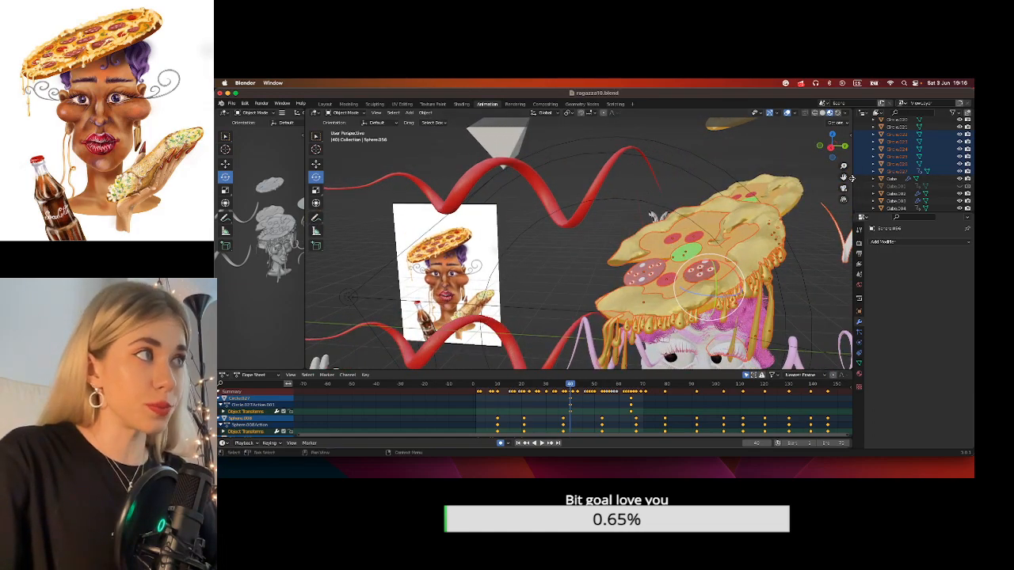
{"action": "left_click_drag", "start_coordinate": [843, 177], "coordinate": [752, 120]}
{"action": "left_click_drag", "start_coordinate": [827, 203], "coordinate": [821, 211]}
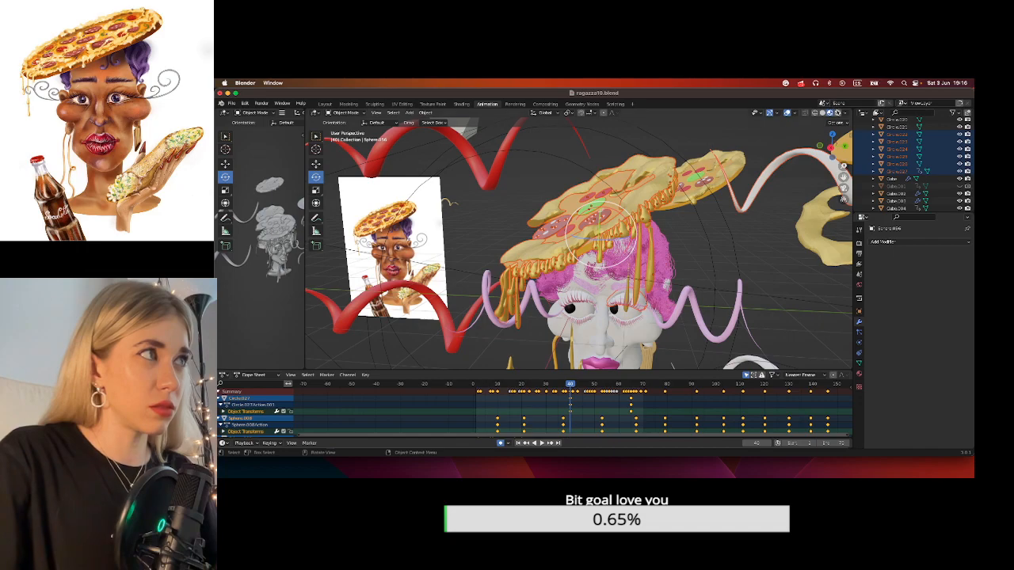
Preview the selected pizza hat in rendered shading and return to material preview.
{"action": "key", "text": "alt+z"}
{"action": "scroll", "coordinate": [676, 200], "scroll_direction": "up", "scroll_amount": 4}
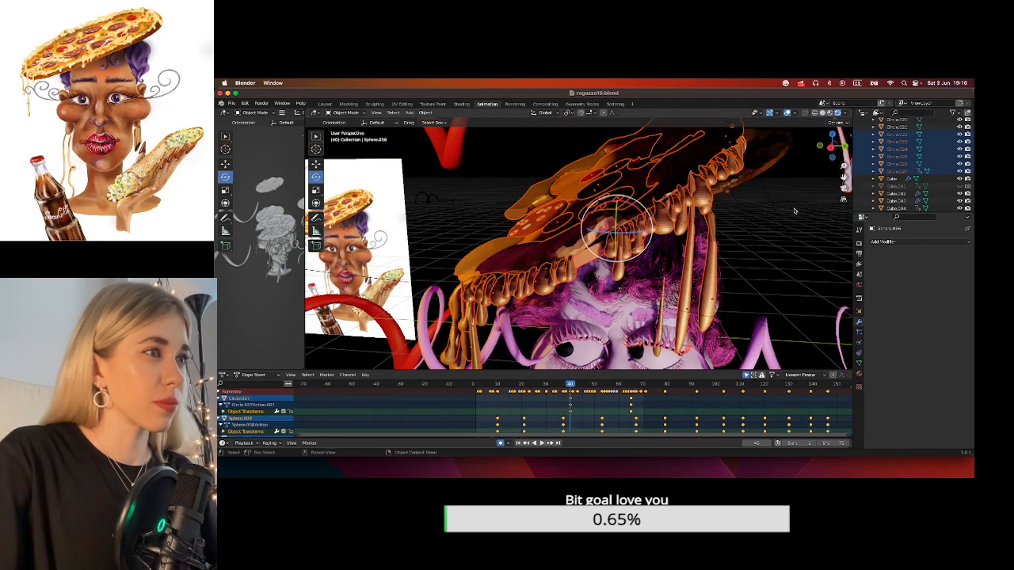
{"action": "scroll", "coordinate": [808, 206], "scroll_direction": "down", "scroll_amount": 2}
{"action": "left_click", "coordinate": [830, 113]}
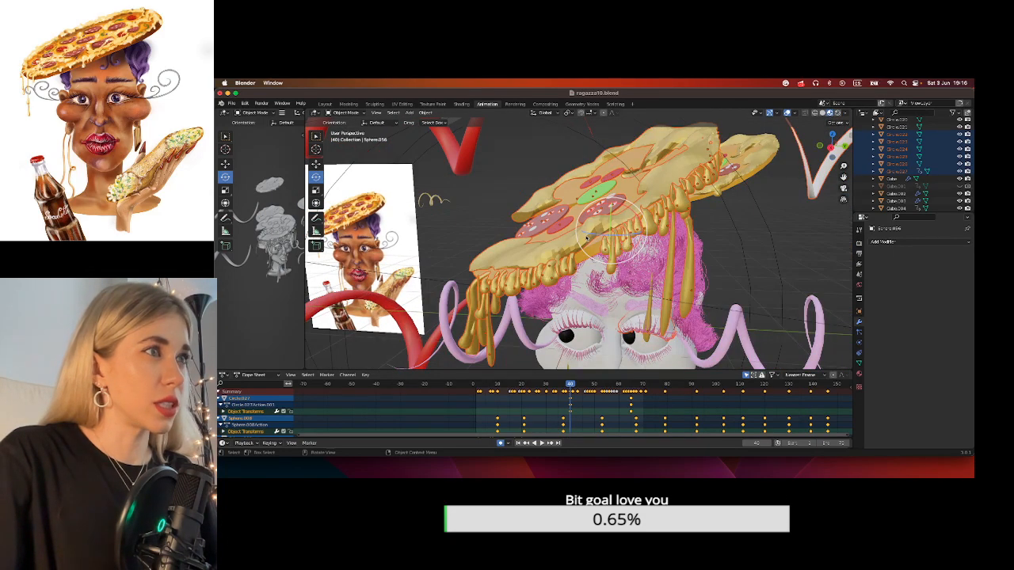
Try another vertical-axis rotation of the selected pizza hat and its drips.
{"action": "key", "text": "r"}
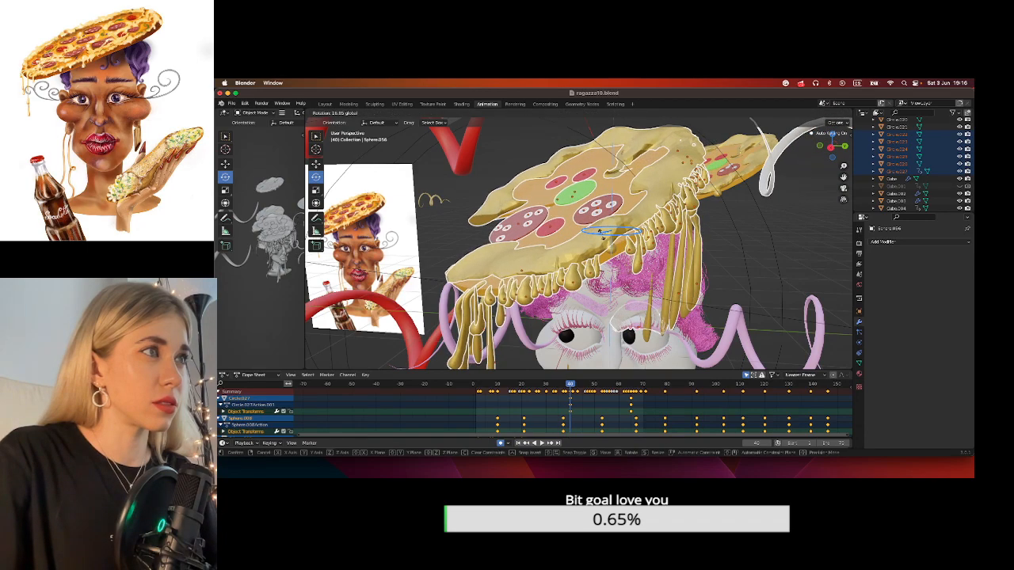
{"action": "left_click", "coordinate": [606, 272]}
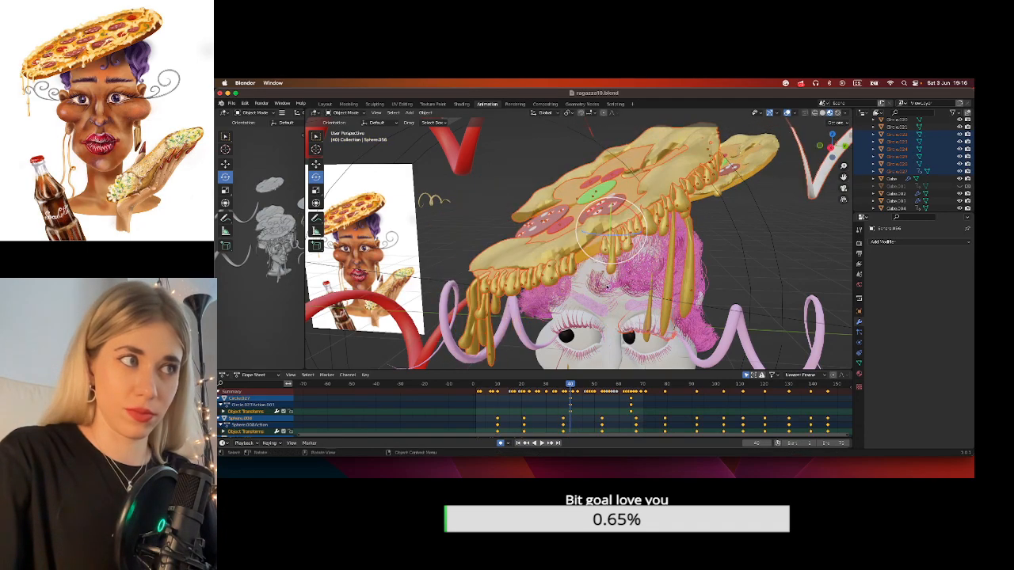
Try to drop the stray eyelashes from the pizza hat selection, undoing each replaced selection.
{"action": "left_click", "coordinate": [621, 323], "text": "shift"}
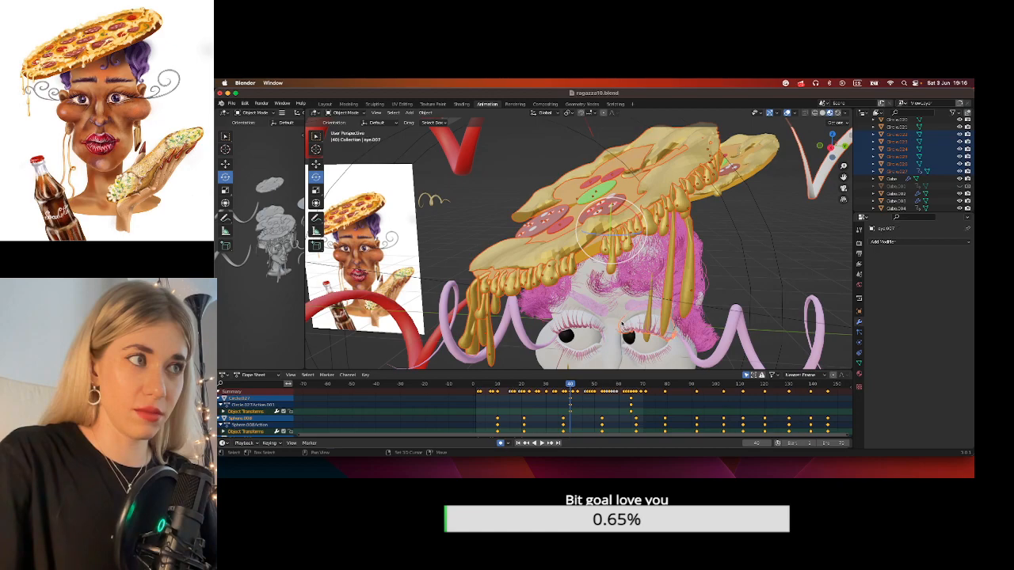
{"action": "left_click_drag", "start_coordinate": [623, 235], "coordinate": [626, 327]}
{"action": "left_click", "coordinate": [624, 328]}
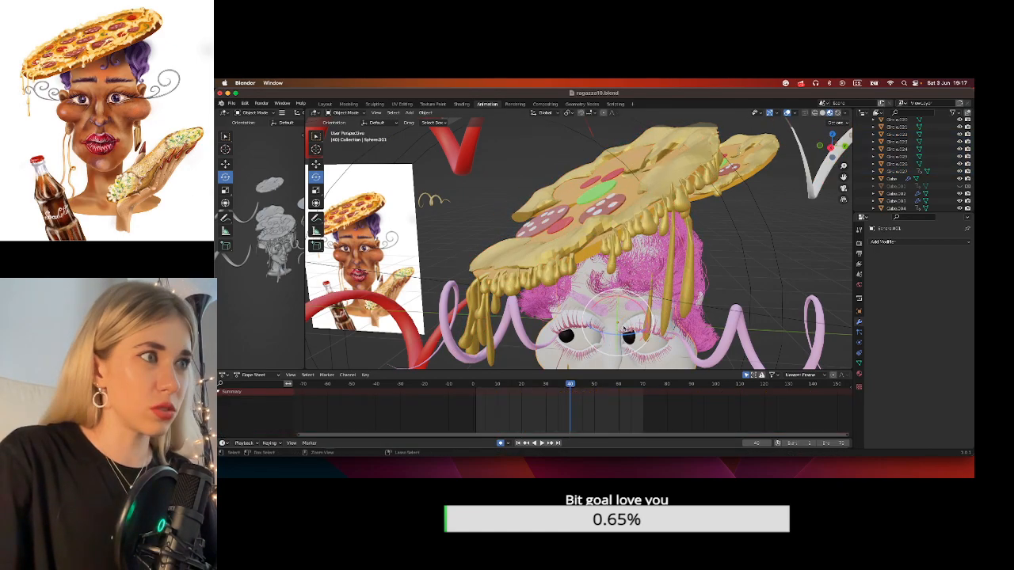
{"action": "key", "text": "super+z"}
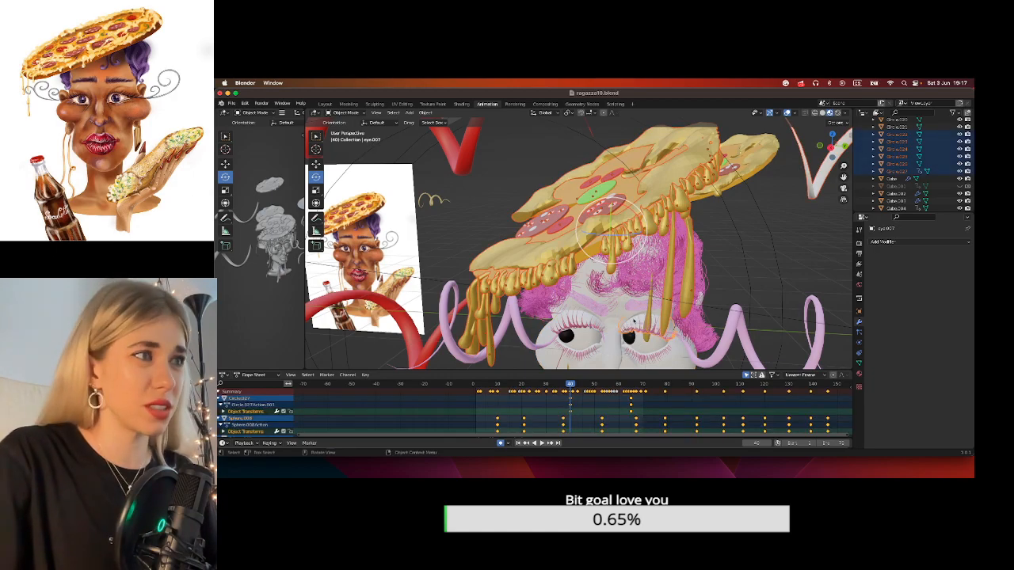
{"action": "left_click", "coordinate": [625, 324]}
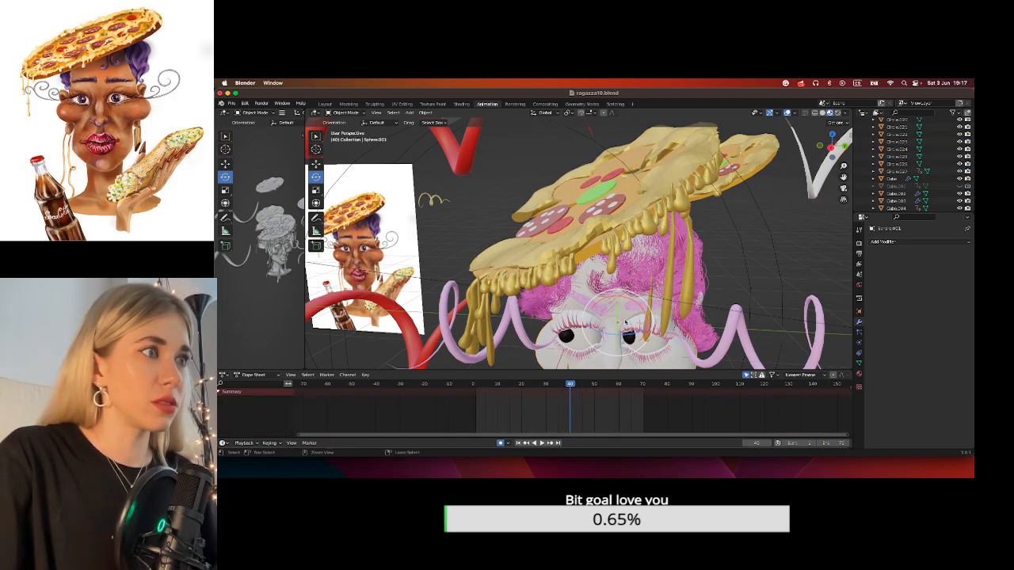
{"action": "key", "text": "super+z"}
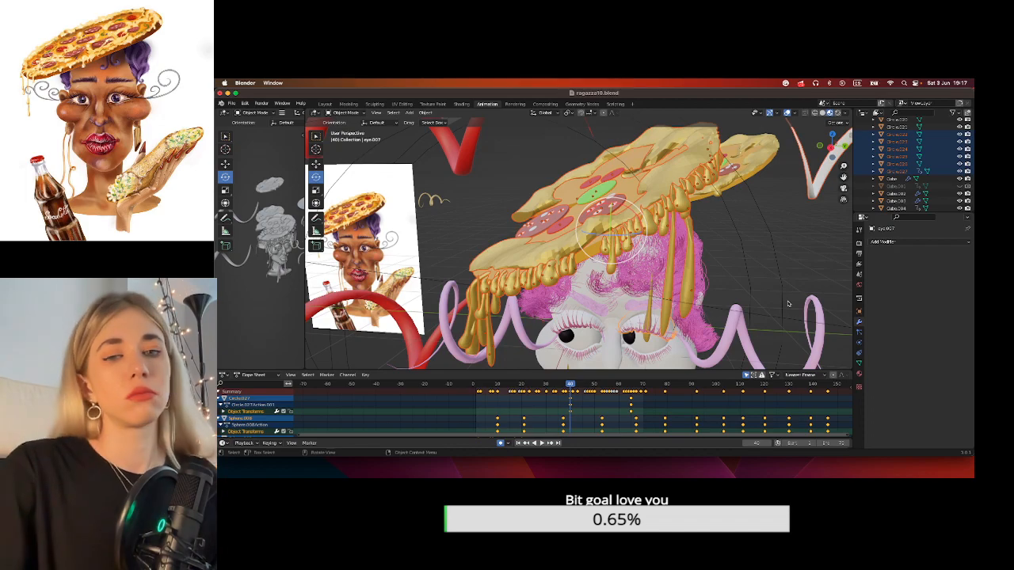
{"action": "scroll", "coordinate": [942, 145], "scroll_direction": "down", "scroll_amount": 5}
{"action": "scroll", "coordinate": [942, 145], "scroll_direction": "down", "scroll_amount": 3}
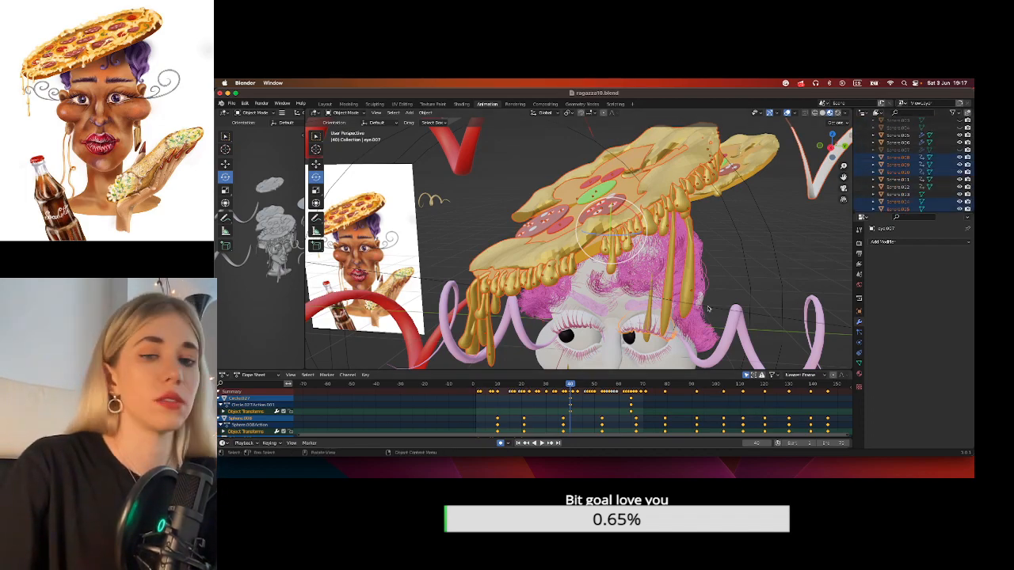
Switch to Chrome and search the web for "blender how to deselect one object from the group".
{"action": "key", "text": "ctrl+Right"}
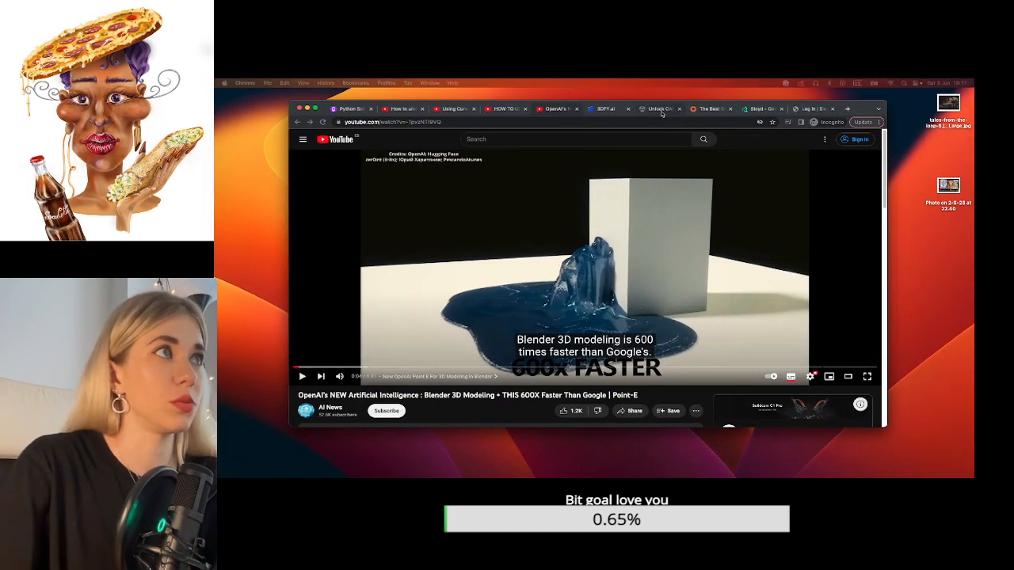
{"action": "left_click", "coordinate": [657, 111]}
{"action": "left_click", "coordinate": [578, 124]}
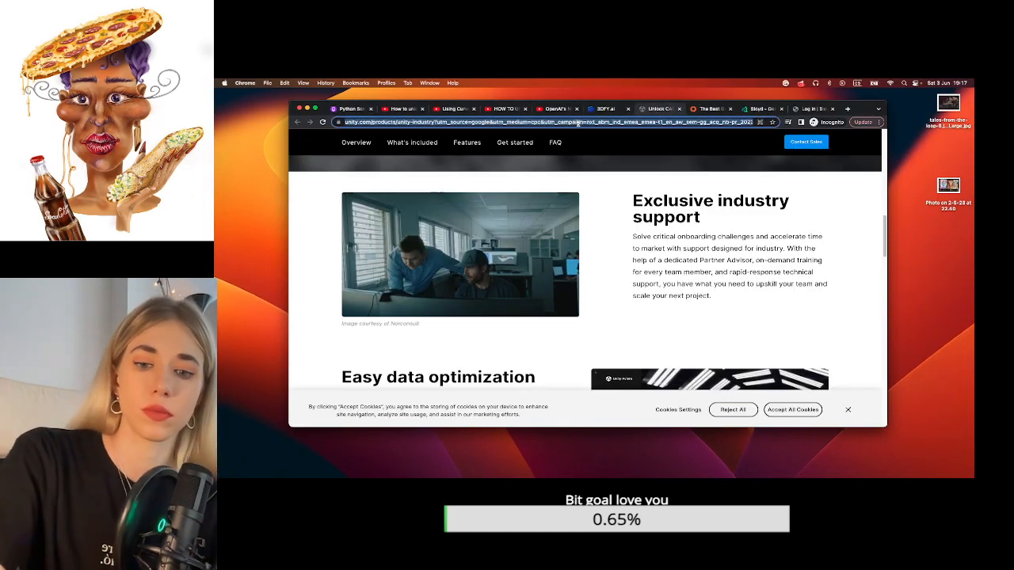
{"action": "type", "text": "blender how to "}
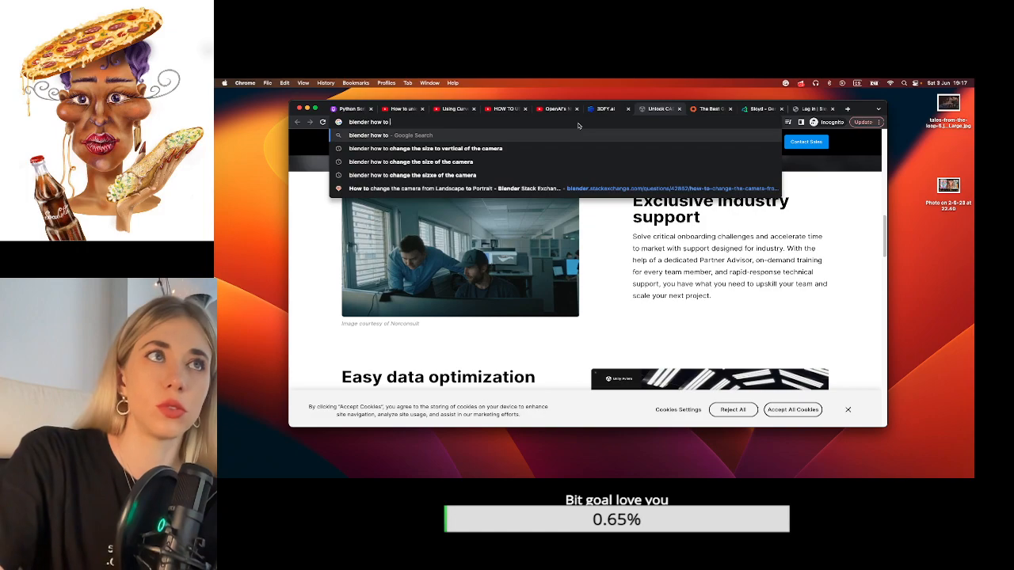
{"action": "type", "text": "decelect"}
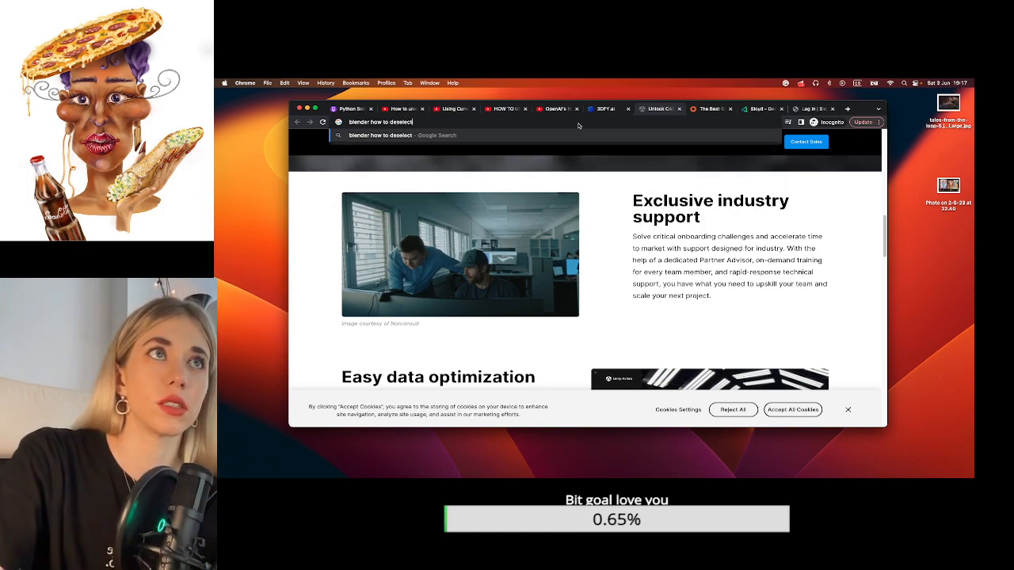
{"action": "type", "text": " one obje"}
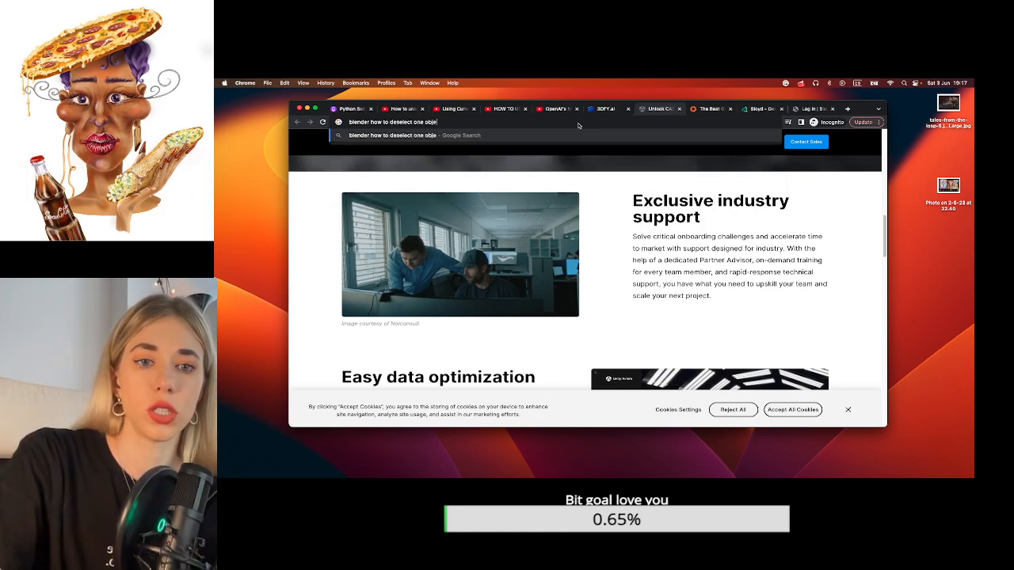
{"action": "type", "text": "ct from the group"}
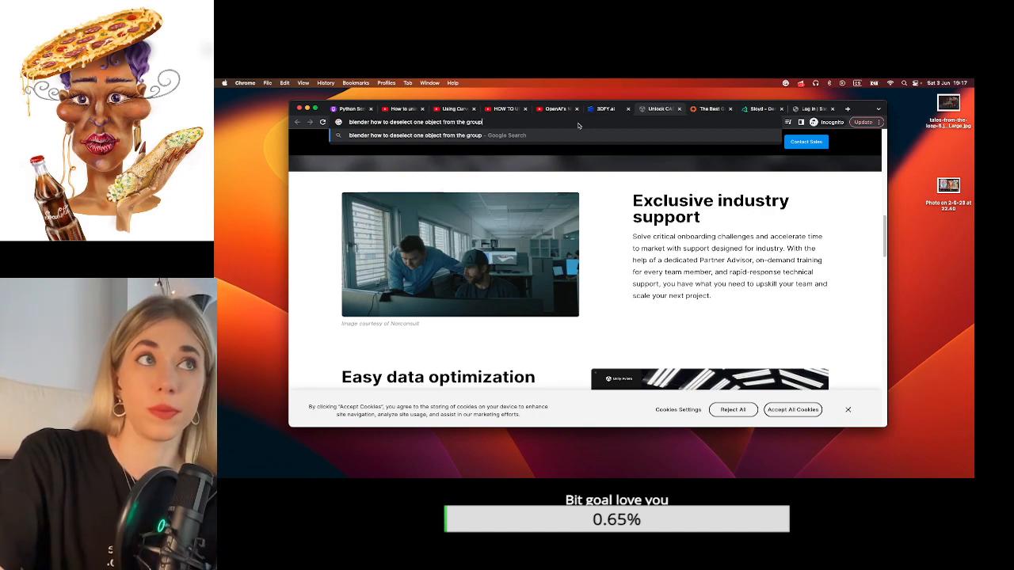
{"action": "key", "text": "Return"}
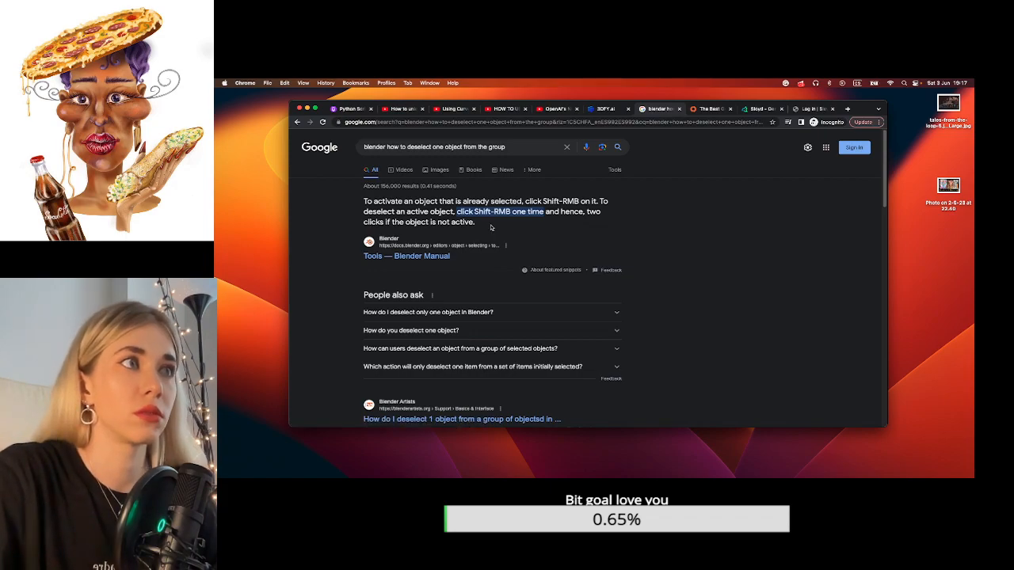
Read the answer to "How do I deselect only one object in Blender?" and return to Blender.
{"action": "key", "text": "ctrl+Left"}
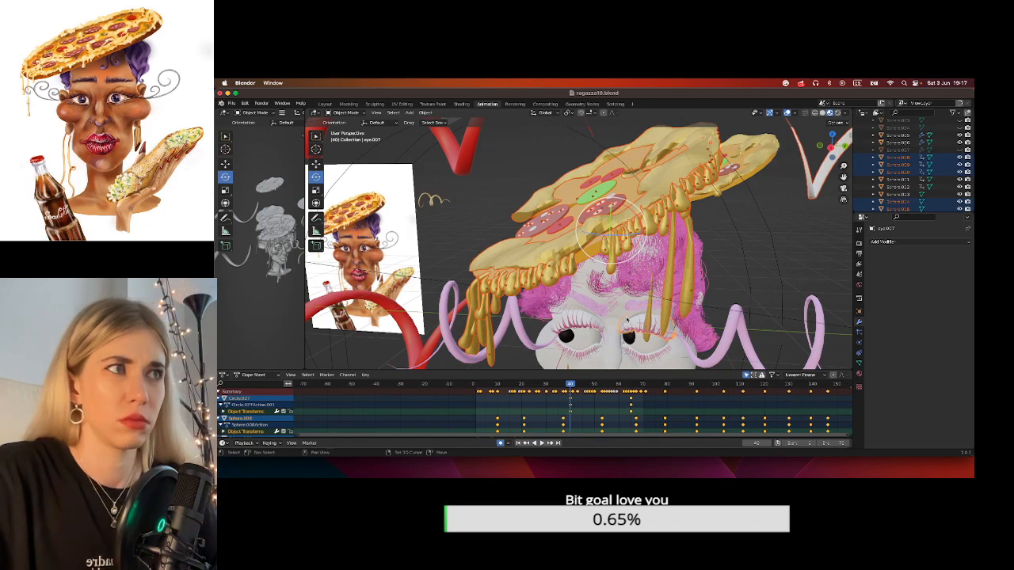
{"action": "key", "text": "ctrl+Right"}
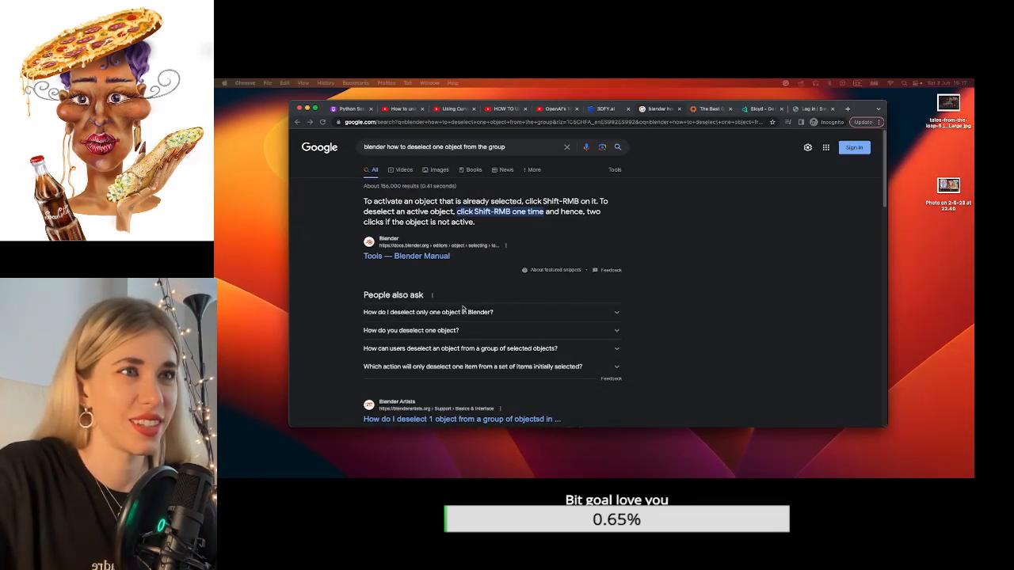
{"action": "left_click", "coordinate": [504, 316]}
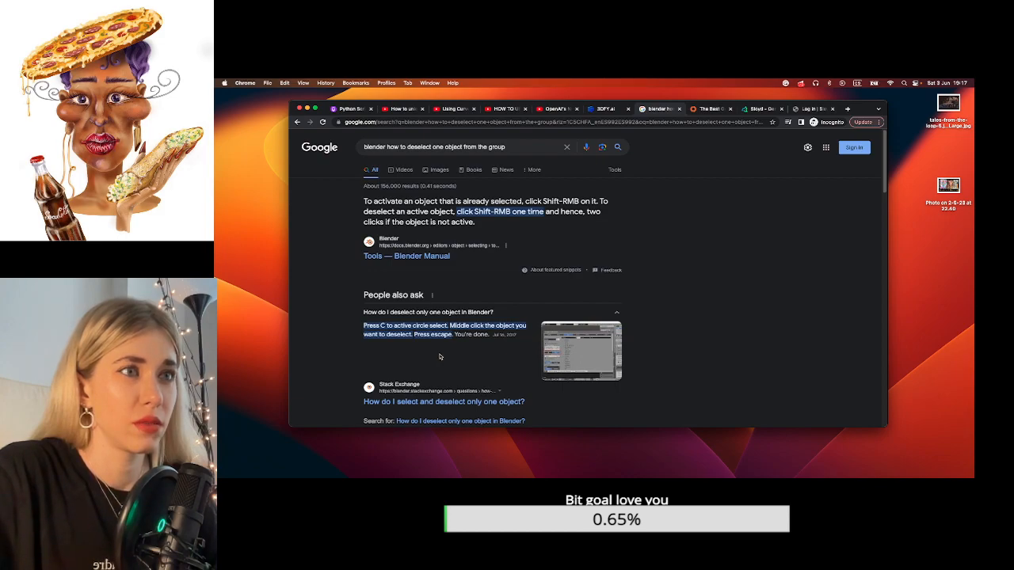
{"action": "key", "text": "super+Left"}
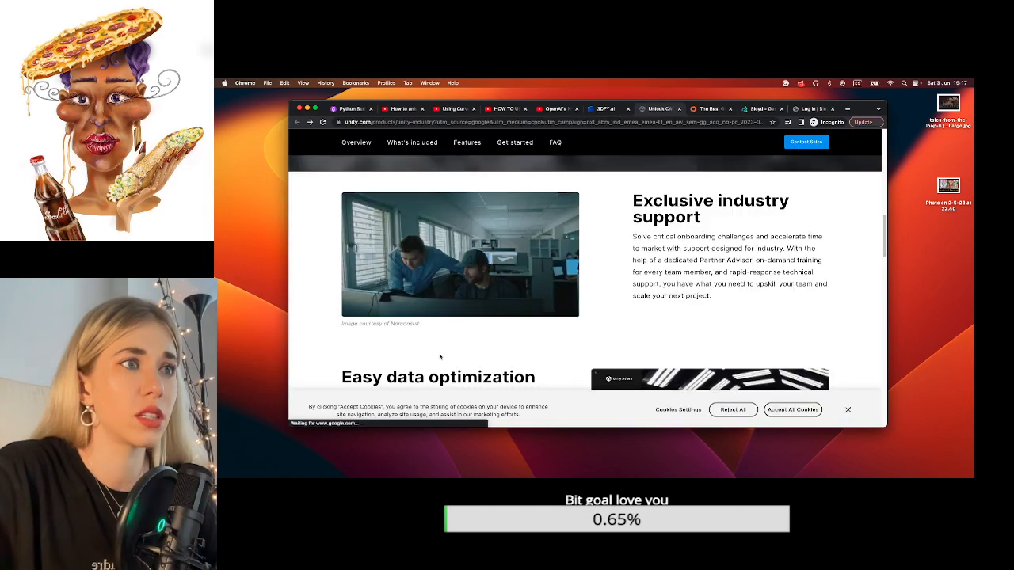
{"action": "key", "text": "ctrl+Left"}
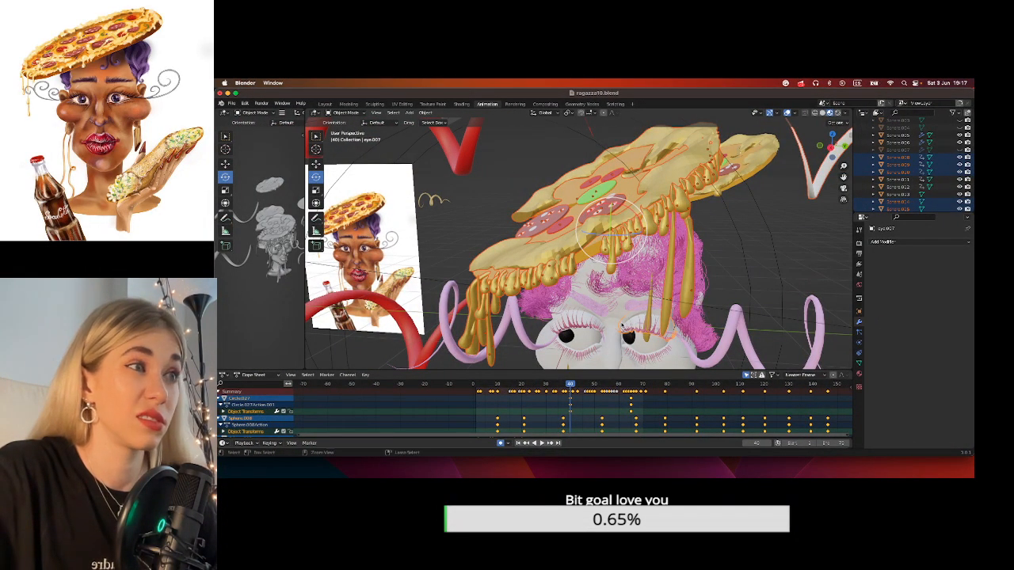
Replace the current selection by box-selecting the pizza hat's dough, crust and toppings again, undoing accidental replacements of the selection.
{"action": "middle_click_drag", "start_coordinate": [622, 326], "coordinate": [722, 262]}
{"action": "left_click", "coordinate": [776, 240]}
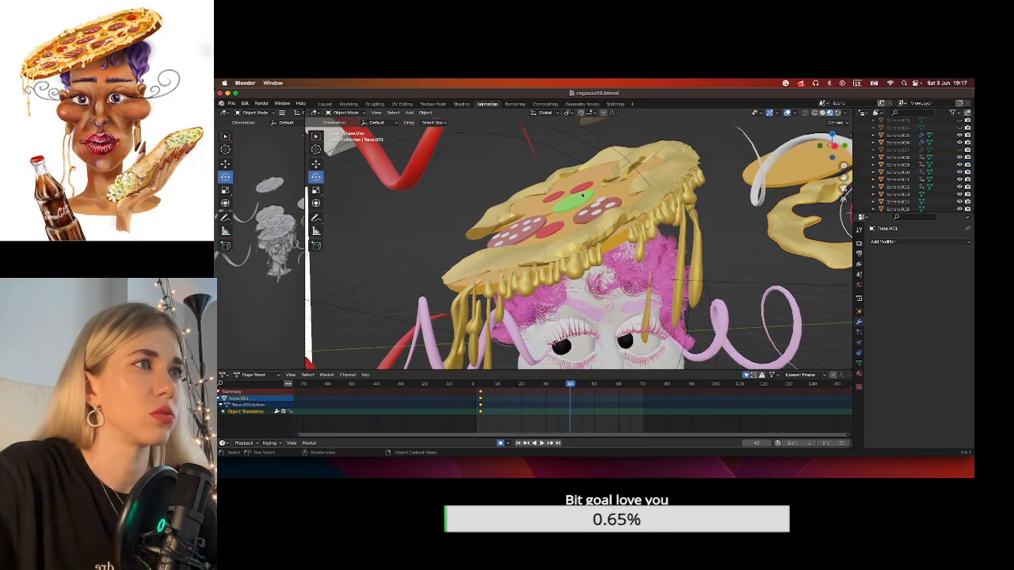
{"action": "left_click_drag", "start_coordinate": [472, 192], "coordinate": [669, 200]}
{"action": "left_click", "coordinate": [717, 151]}
{"action": "middle_click_drag", "start_coordinate": [714, 244], "coordinate": [695, 274]}
{"action": "left_click", "coordinate": [681, 275]}
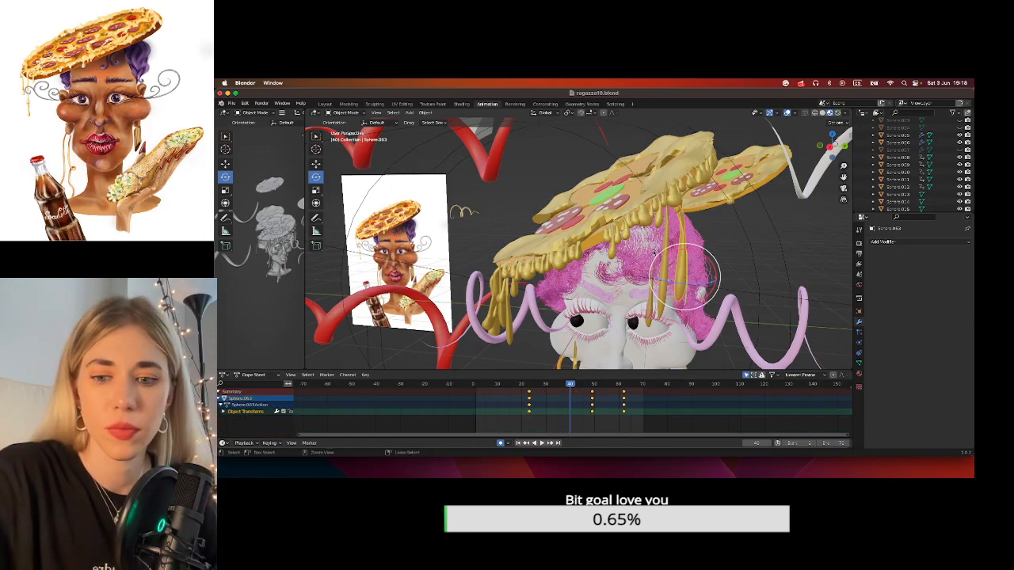
{"action": "key", "text": "ctrl+z"}
{"action": "left_click", "coordinate": [659, 305]}
{"action": "left_click", "coordinate": [652, 300]}
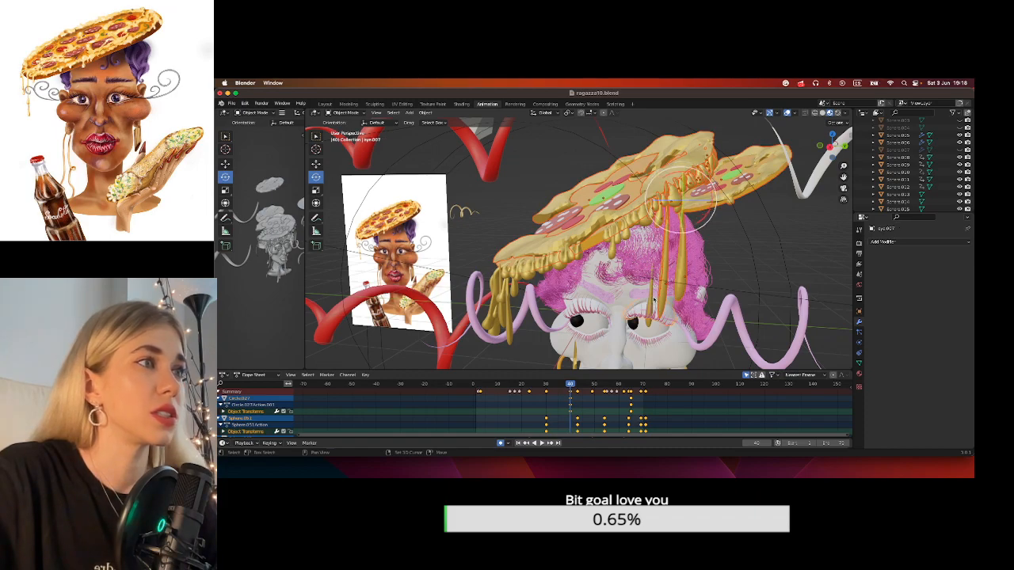
{"action": "key", "text": "super+z"}
Add the long drip in front of the hair and the short cheese drips along the hat's front rim to the selection.
{"action": "left_click", "coordinate": [651, 294], "text": "shift"}
{"action": "middle_click_drag", "start_coordinate": [606, 226], "coordinate": [499, 312]}
{"action": "left_click", "coordinate": [490, 292], "text": "shift"}
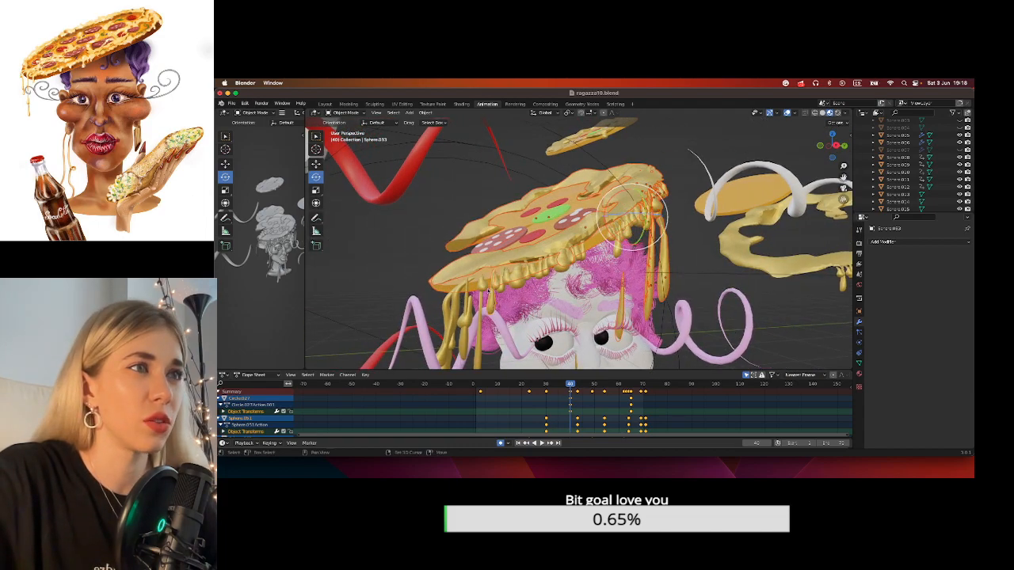
{"action": "left_click", "coordinate": [496, 286], "text": "shift"}
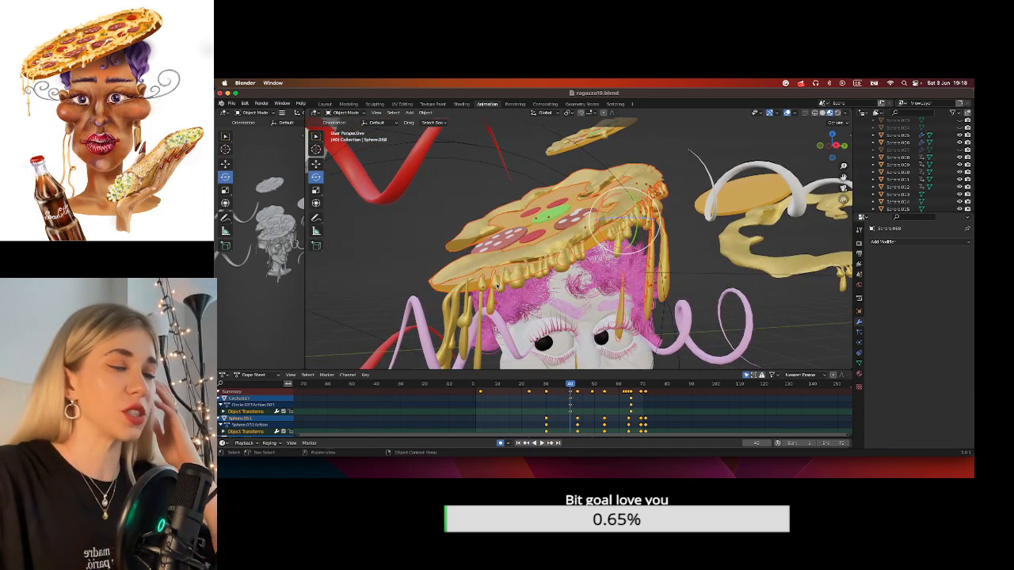
{"action": "left_click", "coordinate": [506, 279], "text": "shift"}
{"action": "left_click", "coordinate": [514, 280], "text": "shift"}
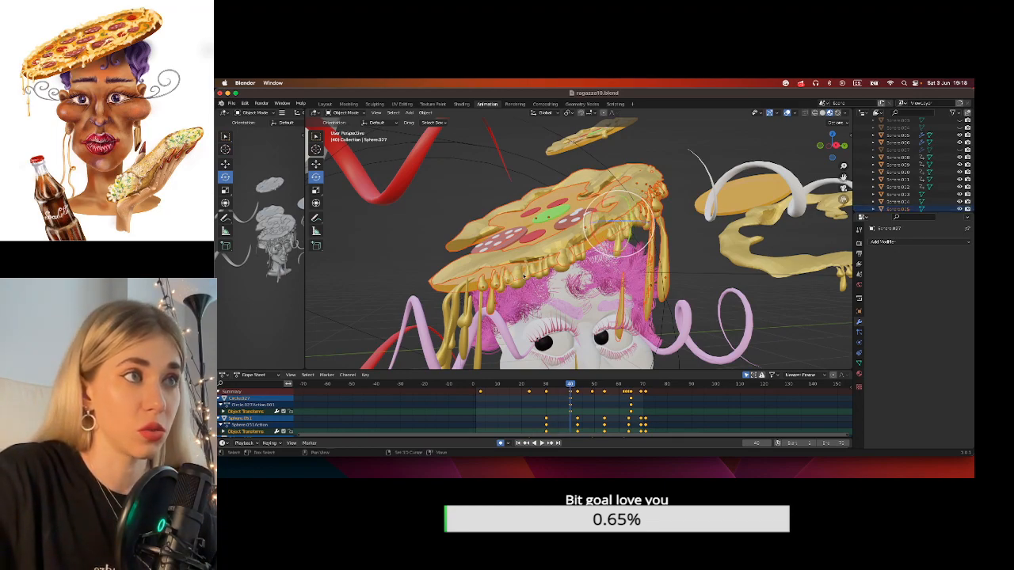
{"action": "left_click", "coordinate": [528, 272], "text": "shift"}
{"action": "left_click", "coordinate": [534, 271], "text": "shift"}
{"action": "left_click", "coordinate": [541, 269], "text": "shift"}
{"action": "left_click", "coordinate": [547, 265], "text": "shift"}
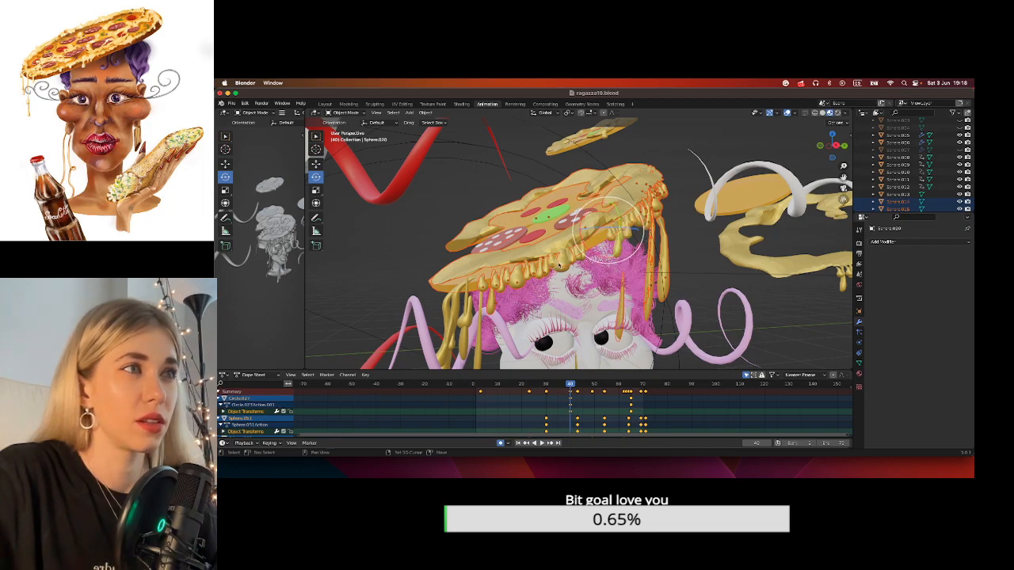
{"action": "left_click", "coordinate": [575, 262], "text": "shift"}
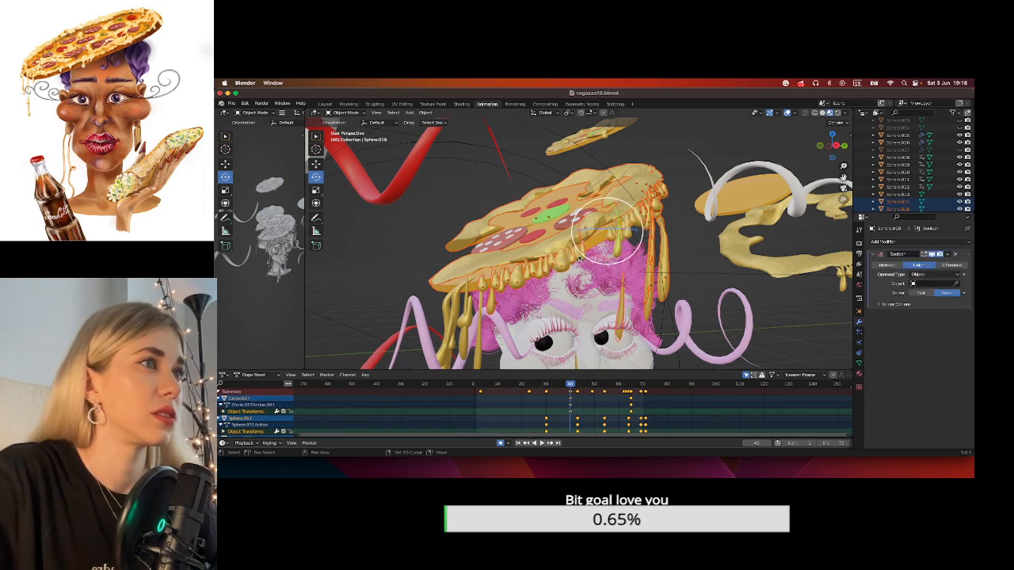
{"action": "left_click", "coordinate": [579, 259], "text": "shift"}
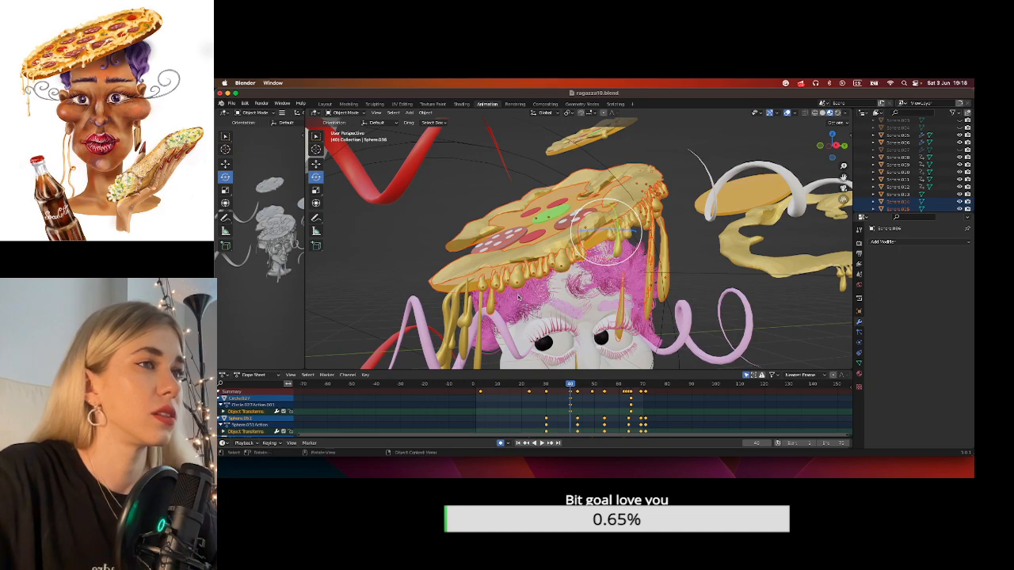
Add the long cheese drips hanging from the low end of the pizza hat to the selection.
{"action": "left_click", "coordinate": [479, 359], "text": "shift"}
{"action": "left_click", "coordinate": [467, 324], "text": "shift"}
{"action": "left_click", "coordinate": [453, 349], "text": "shift"}
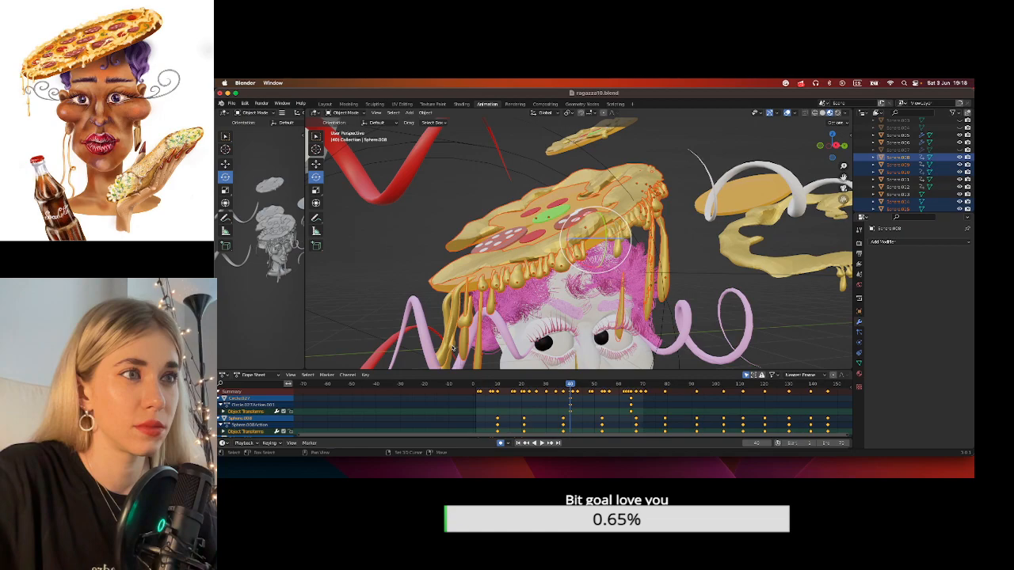
{"action": "left_click", "coordinate": [453, 349], "text": "shift"}
{"action": "scroll", "coordinate": [548, 332], "scroll_direction": "down", "scroll_amount": 2}
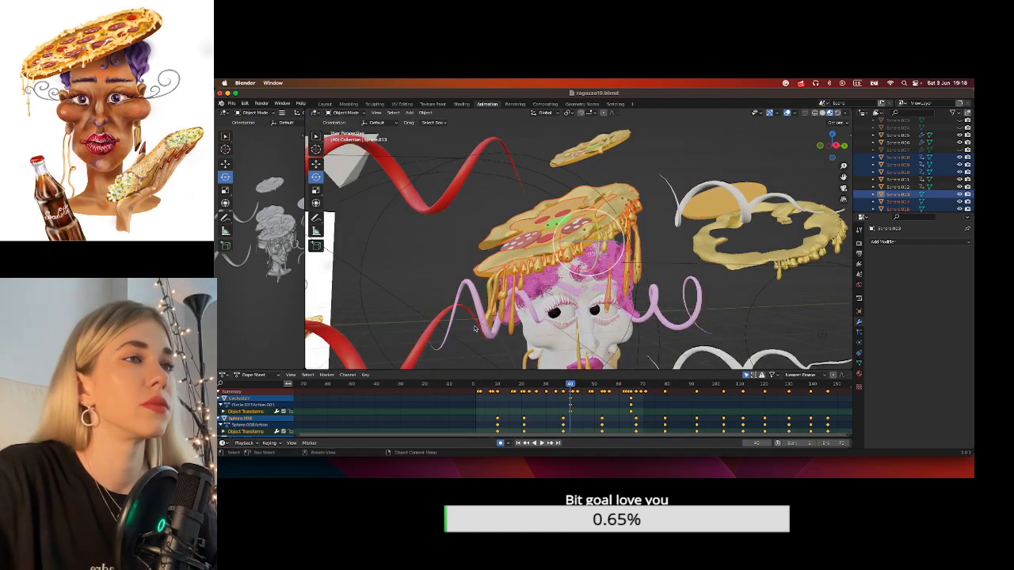
{"action": "middle_click_drag", "start_coordinate": [465, 293], "coordinate": [487, 291]}
{"action": "left_click", "coordinate": [487, 292], "text": "shift"}
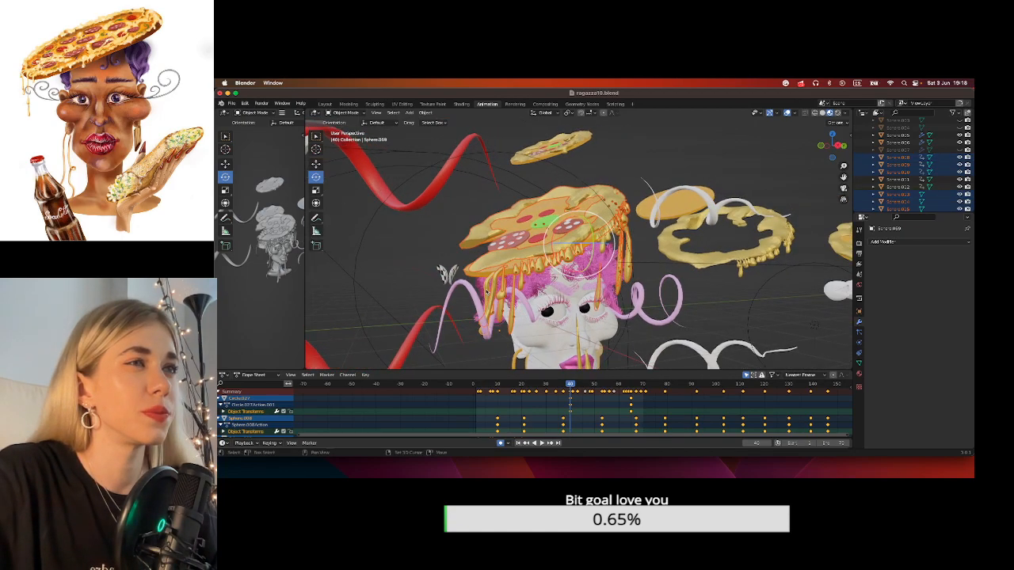
Add the remaining cheese drips under the middle of the hat's rim, above the forehead, to the selection.
{"action": "scroll", "coordinate": [598, 251], "scroll_direction": "up", "scroll_amount": 2}
{"action": "middle_click_drag", "start_coordinate": [596, 250], "coordinate": [587, 243]}
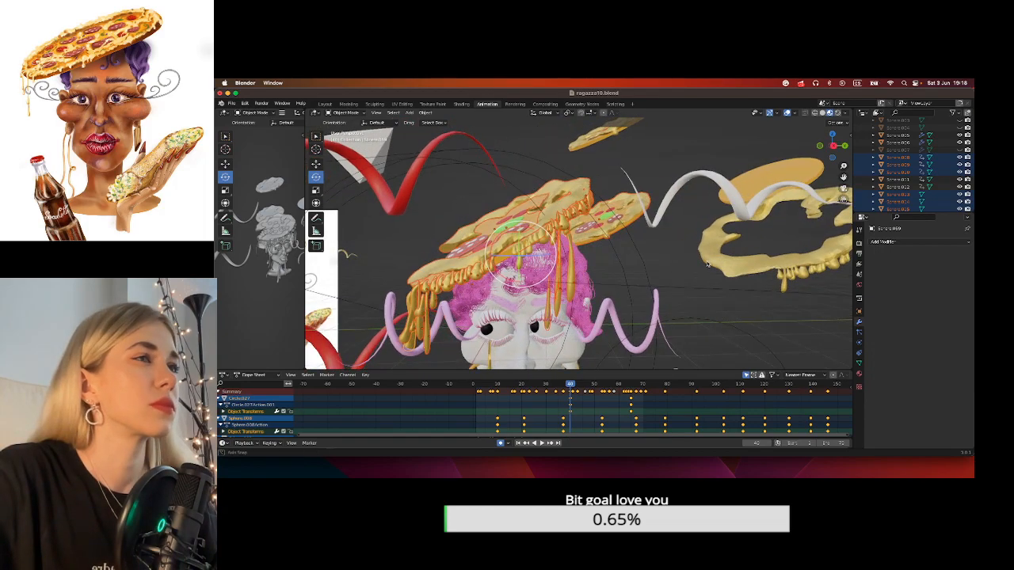
{"action": "scroll", "coordinate": [566, 246], "scroll_direction": "up", "scroll_amount": 2}
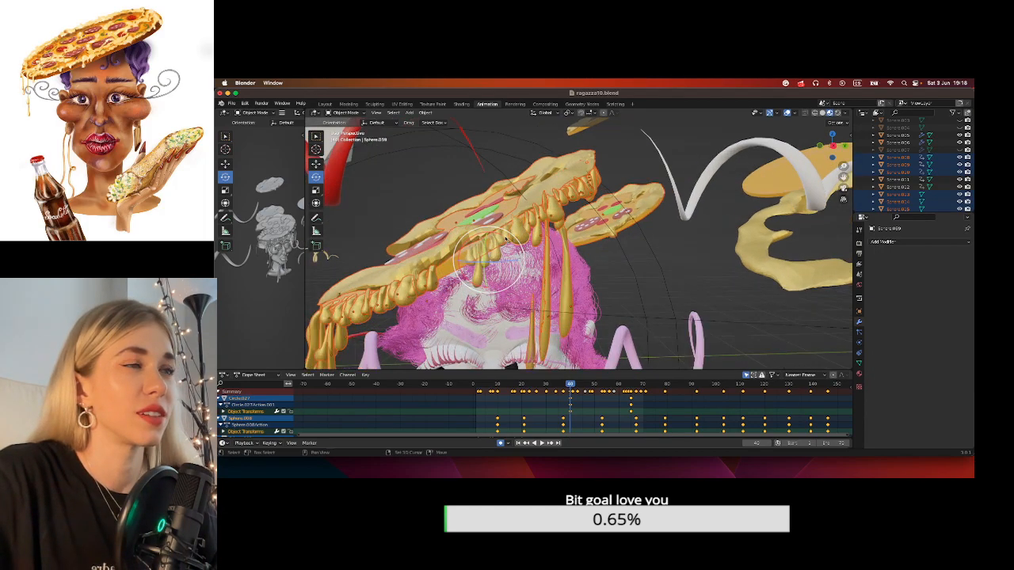
{"action": "left_click", "coordinate": [499, 251], "text": "shift"}
{"action": "left_click", "coordinate": [498, 253], "text": "shift"}
{"action": "left_click", "coordinate": [496, 256], "text": "shift"}
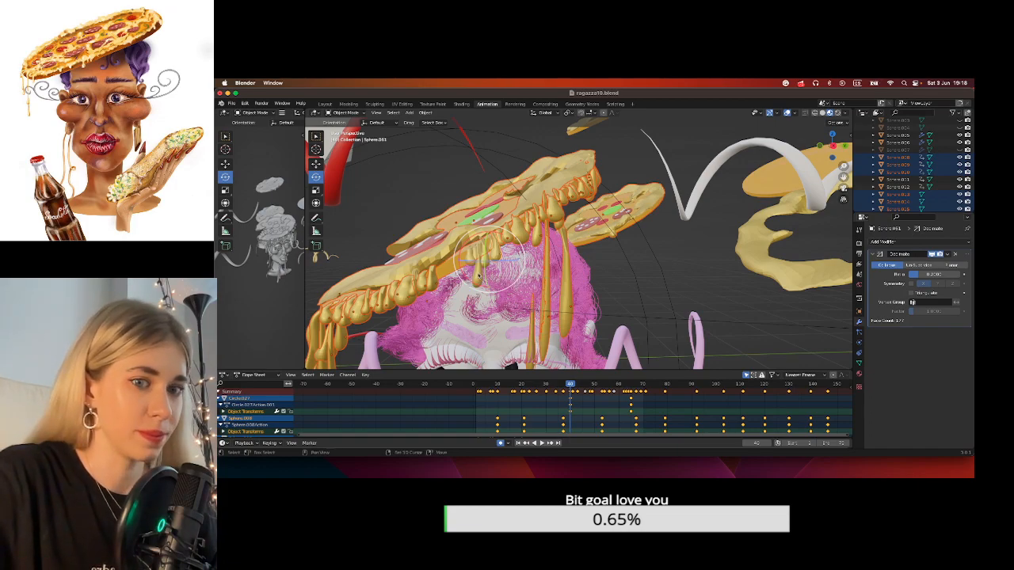
{"action": "left_click", "coordinate": [496, 252], "text": "shift"}
{"action": "scroll", "coordinate": [495, 271], "scroll_direction": "up", "scroll_amount": 2}
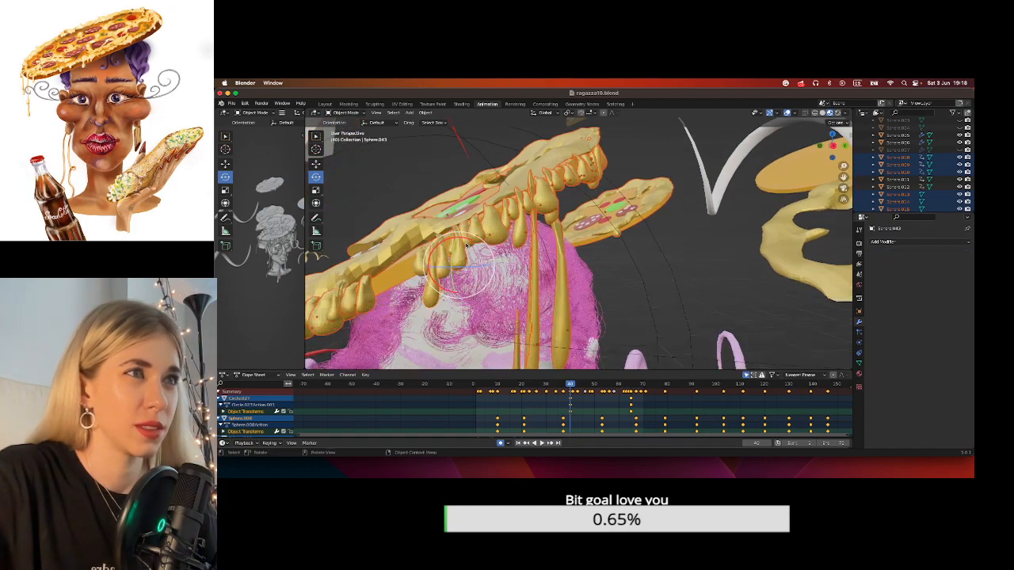
{"action": "left_click", "coordinate": [425, 263], "text": "shift"}
Add the small white dots on the pizza hat's two large salami slices to the selection.
{"action": "middle_click_drag", "start_coordinate": [432, 261], "coordinate": [555, 271]}
{"action": "middle_click_drag", "start_coordinate": [533, 208], "coordinate": [544, 245]}
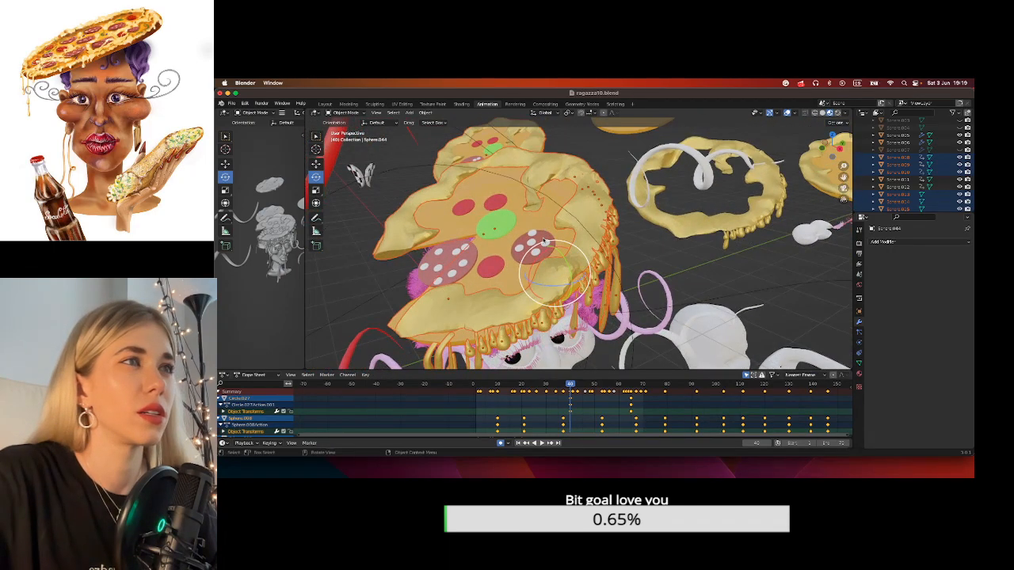
{"action": "left_click", "coordinate": [538, 256]}
{"action": "left_click", "coordinate": [521, 254]}
{"action": "left_click", "coordinate": [508, 257]}
{"action": "left_click", "coordinate": [504, 238]}
{"action": "left_click", "coordinate": [474, 204]}
{"action": "left_click", "coordinate": [469, 252]}
{"action": "left_click", "coordinate": [464, 249], "text": "shift"}
{"action": "left_click", "coordinate": [465, 262], "text": "shift"}
{"action": "left_click", "coordinate": [457, 274], "text": "shift"}
{"action": "left_click", "coordinate": [443, 256], "text": "shift"}
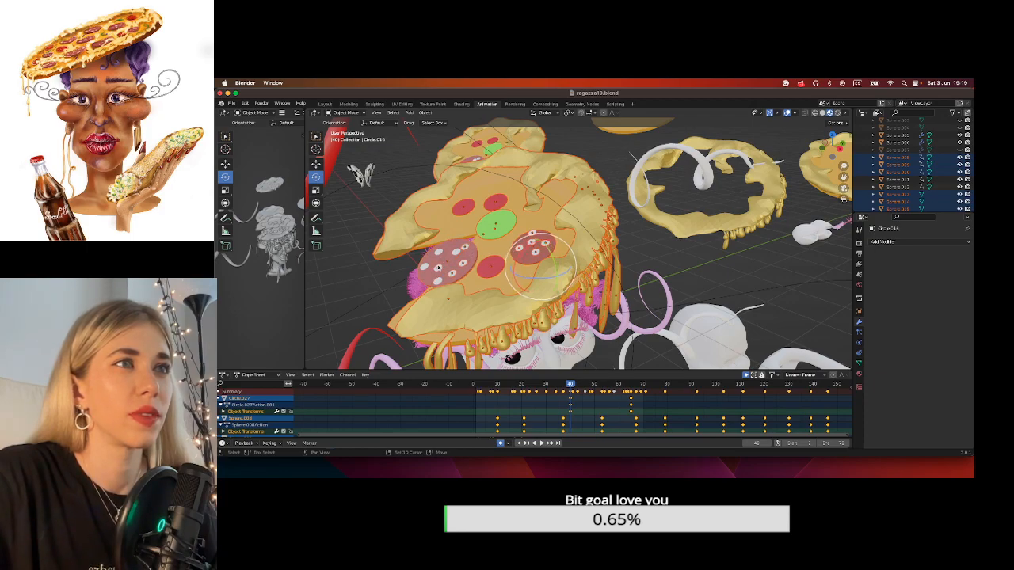
{"action": "left_click", "coordinate": [441, 284], "text": "shift"}
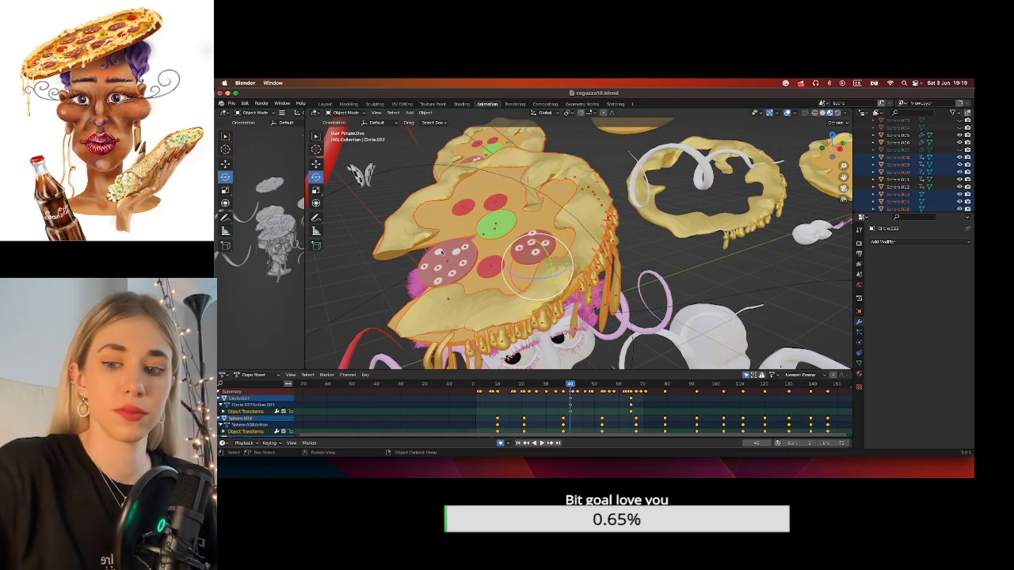
Check the selected pizza hat, toppings and drips from the side and the front.
{"action": "middle_click_drag", "start_coordinate": [582, 254], "coordinate": [667, 220]}
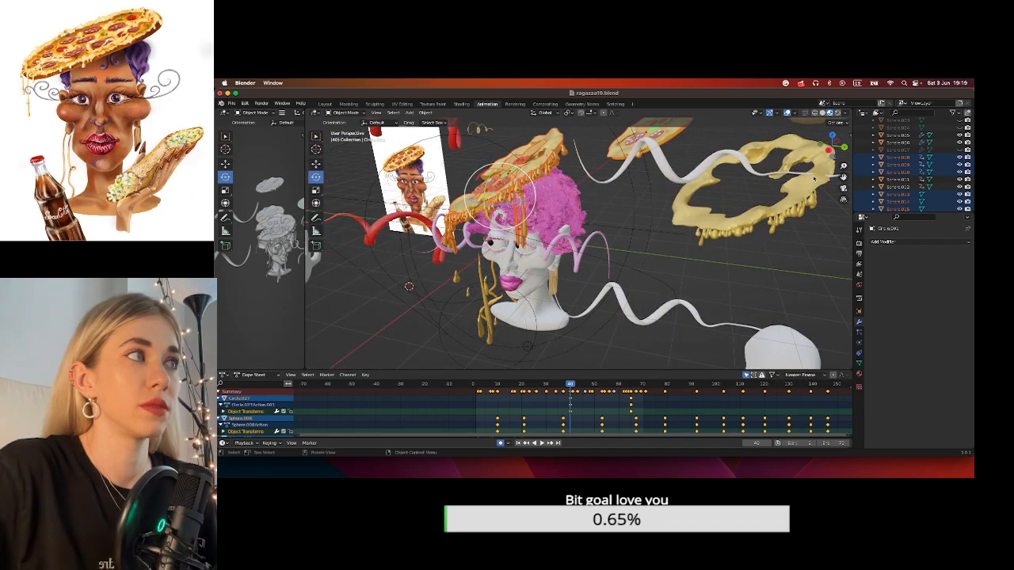
{"action": "left_click_drag", "start_coordinate": [845, 179], "coordinate": [877, 232]}
{"action": "scroll", "coordinate": [636, 216], "scroll_direction": "up", "scroll_amount": 4}
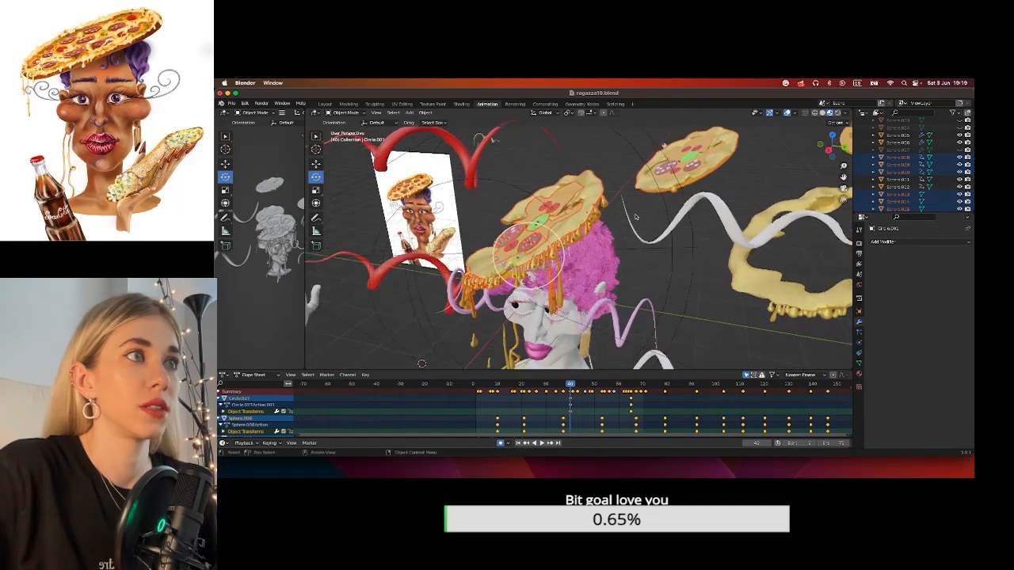
{"action": "middle_click_drag", "start_coordinate": [651, 211], "coordinate": [643, 234]}
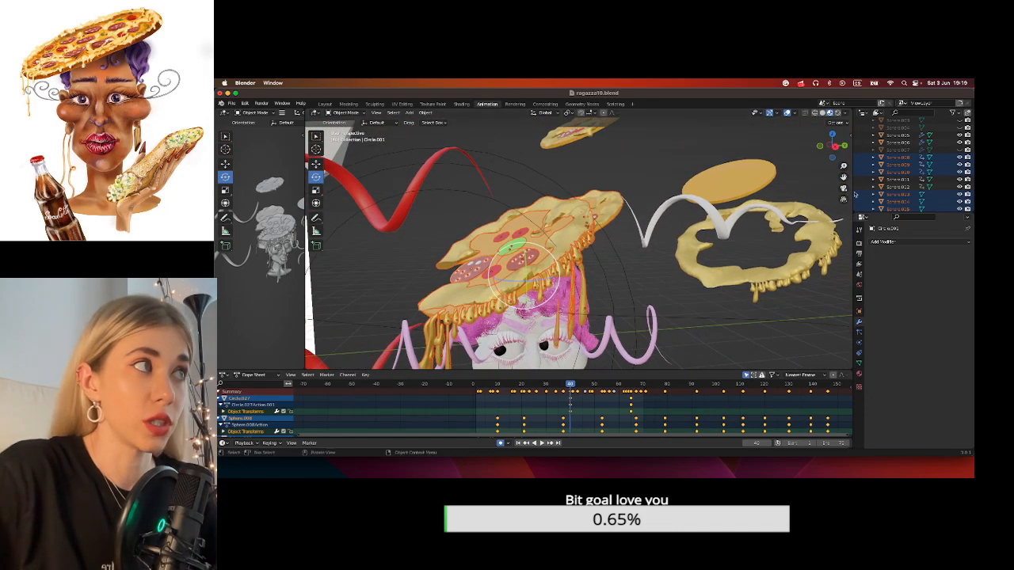
{"action": "left_click_drag", "start_coordinate": [845, 178], "coordinate": [842, 151]}
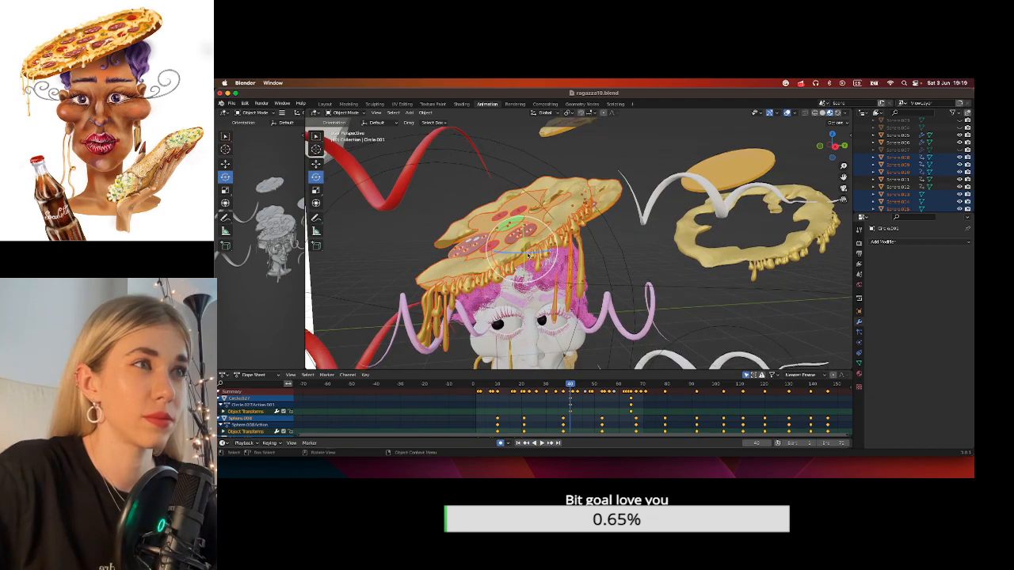
Rotate the selected pizza hat with its toppings and drips about 55° around the global Z axis.
{"action": "key", "text": "r"}
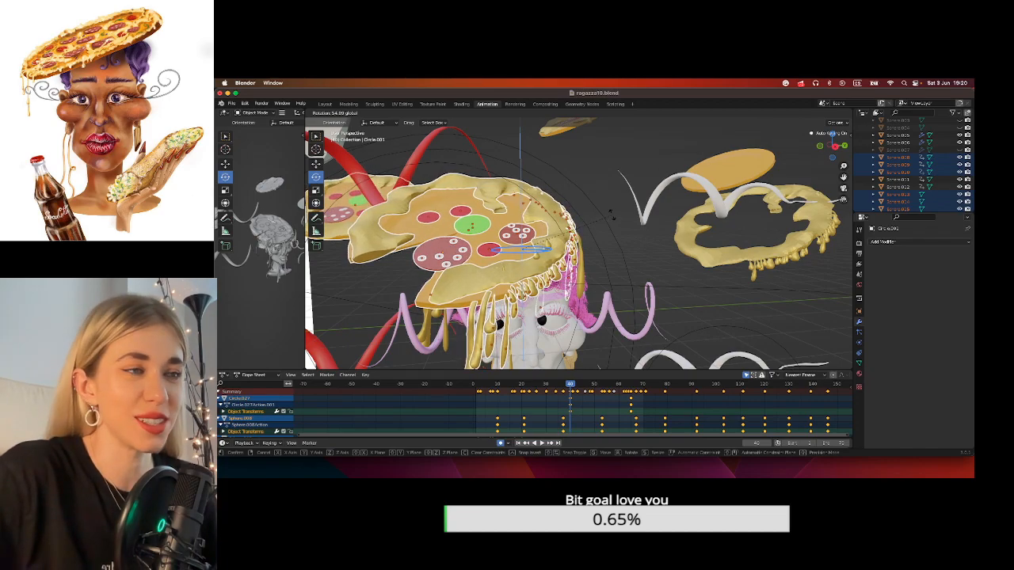
{"action": "left_click", "coordinate": [616, 216]}
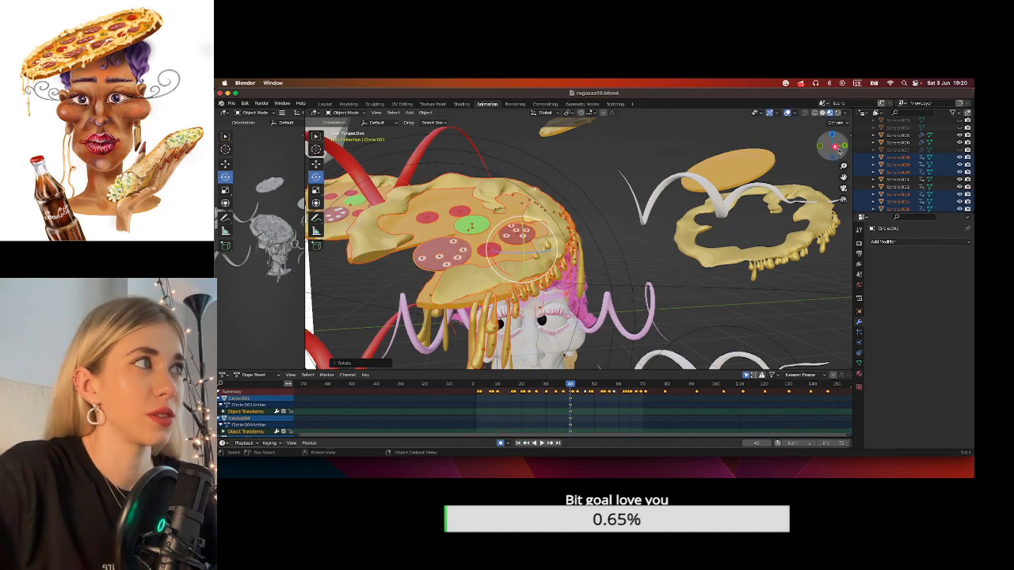
{"action": "left_click", "coordinate": [836, 147]}
{"action": "left_click_drag", "start_coordinate": [835, 179], "coordinate": [826, 141]}
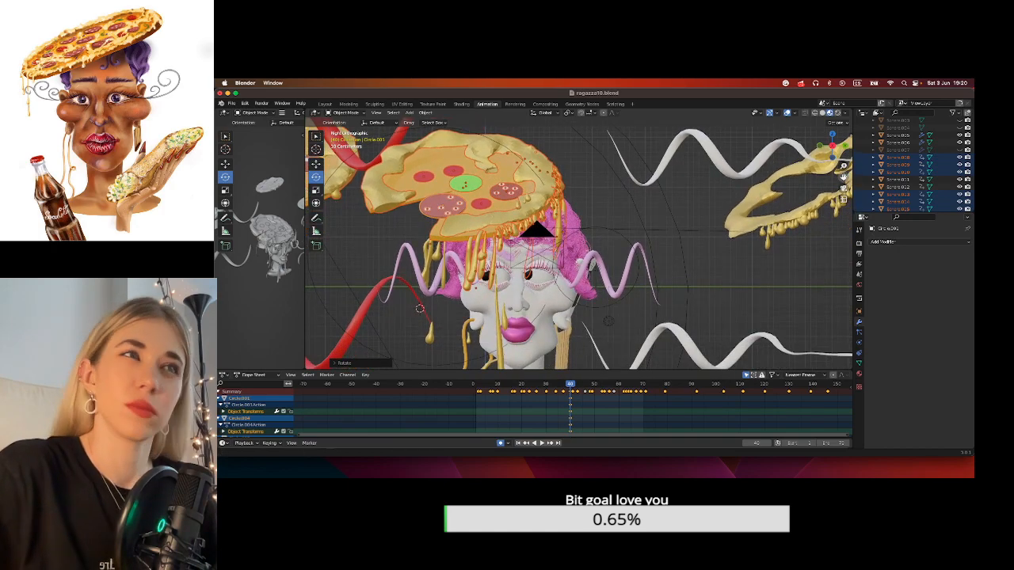
Shift the rotated pizza hat along the Y axis so it sits over the head, slightly toward the right.
{"action": "left_click", "coordinate": [316, 163]}
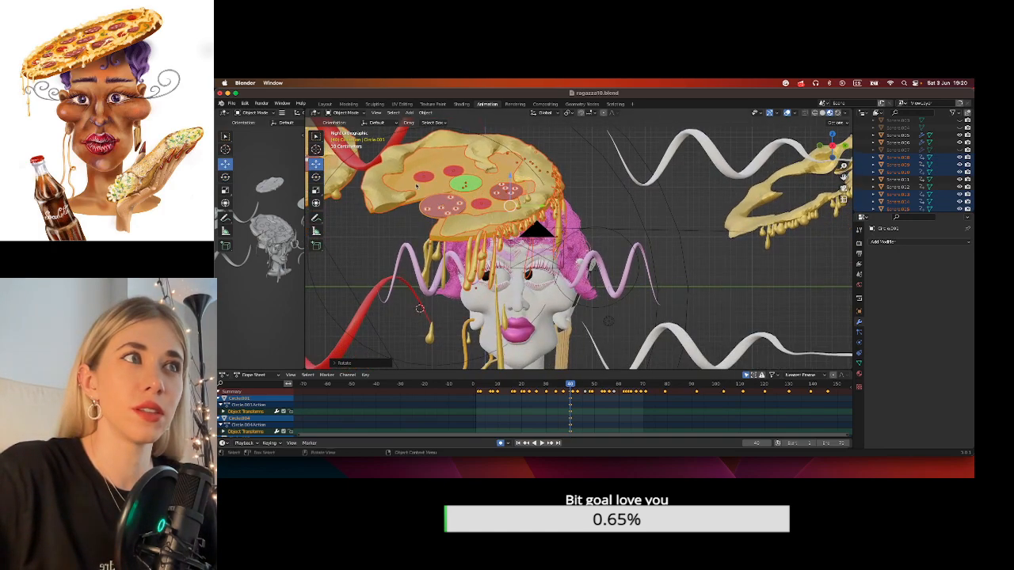
{"action": "left_click_drag", "start_coordinate": [520, 208], "coordinate": [567, 206]}
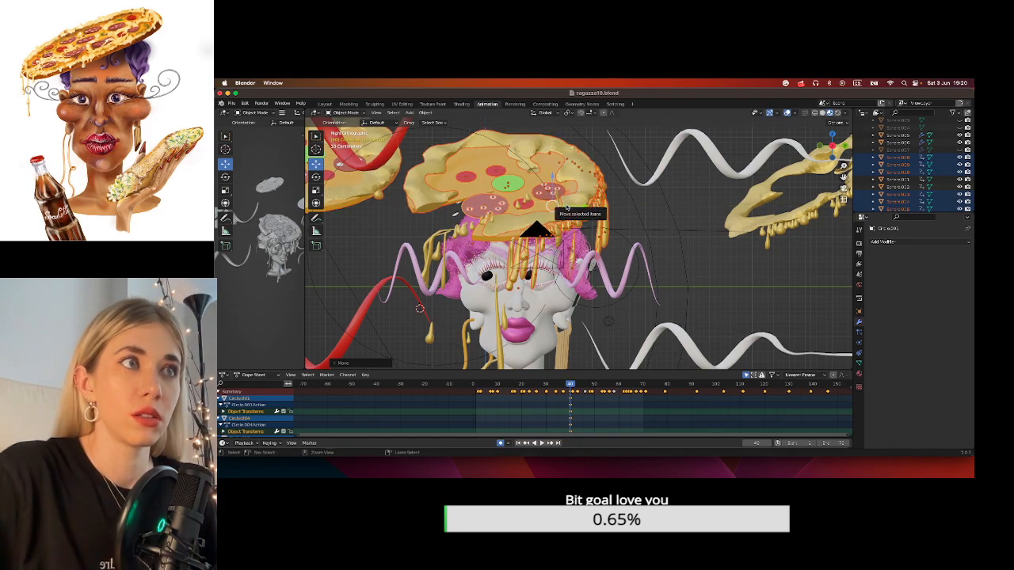
{"action": "left_click_drag", "start_coordinate": [569, 207], "coordinate": [336, 213]}
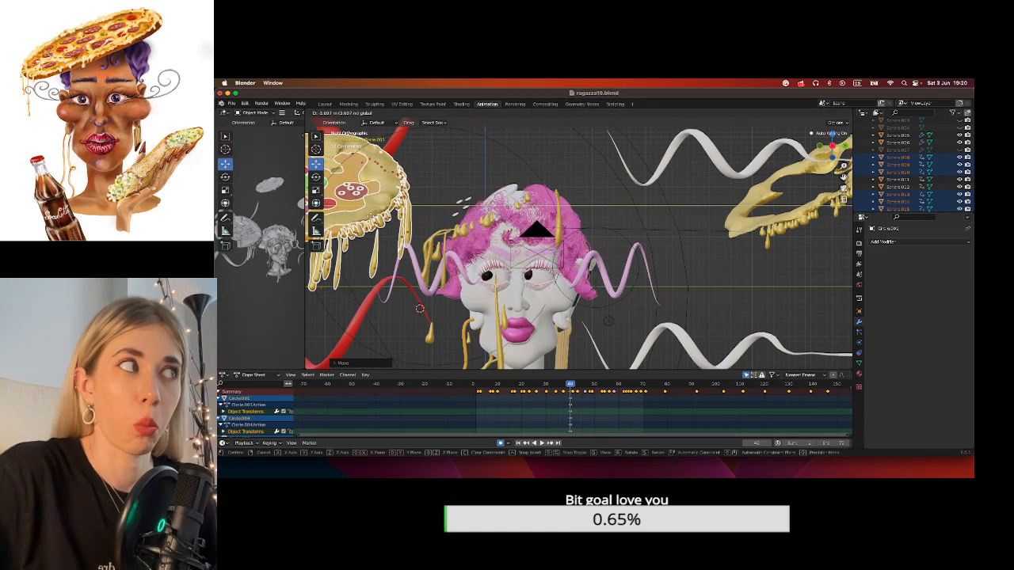
{"action": "left_click_drag", "start_coordinate": [336, 212], "coordinate": [638, 209]}
Shift the pizza hat back toward the left along Y at frame 0 and play the animation to check its motion.
{"action": "left_click_drag", "start_coordinate": [571, 386], "coordinate": [458, 388]}
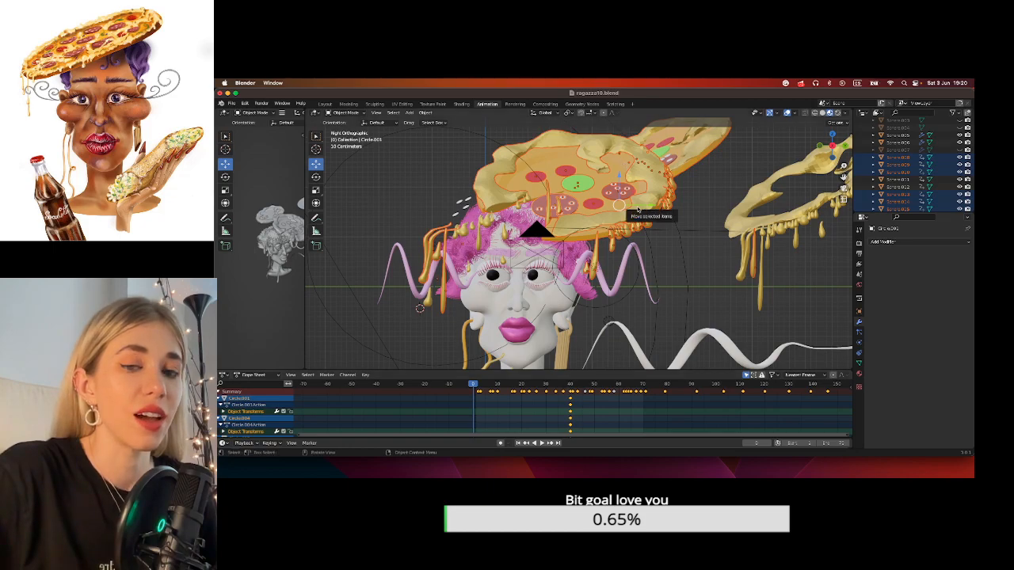
{"action": "left_click_drag", "start_coordinate": [638, 209], "coordinate": [573, 212]}
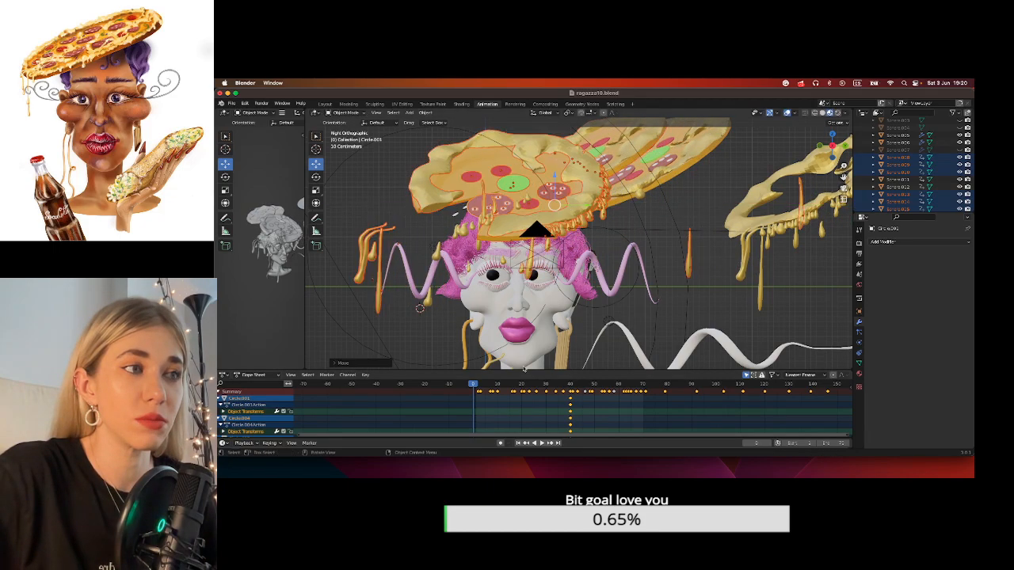
{"action": "left_click", "coordinate": [539, 443]}
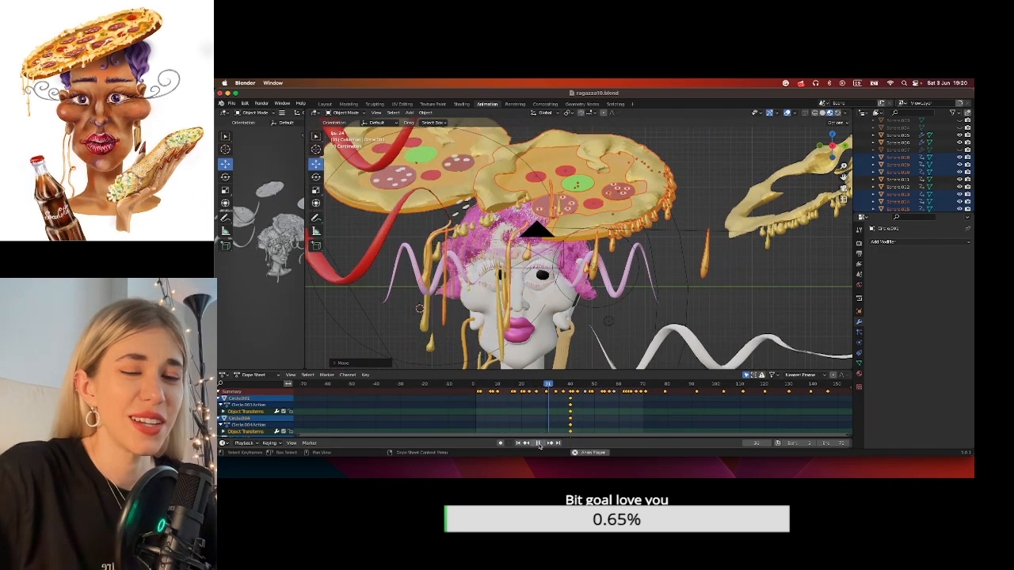
{"action": "left_click", "coordinate": [539, 443]}
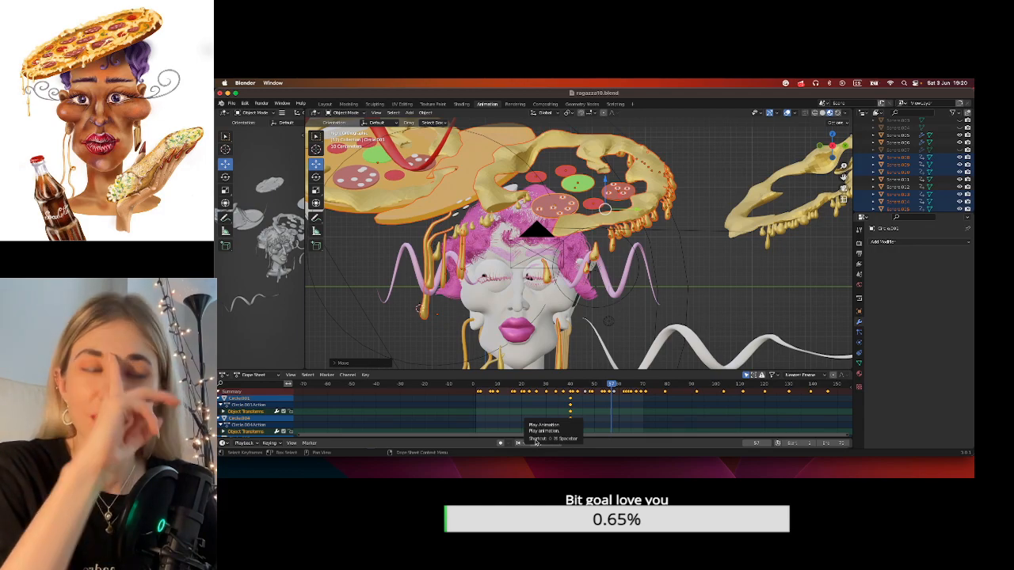
Save the scene as a new file named ragazza11.blend in the same folder.
{"action": "left_click", "coordinate": [231, 104]}
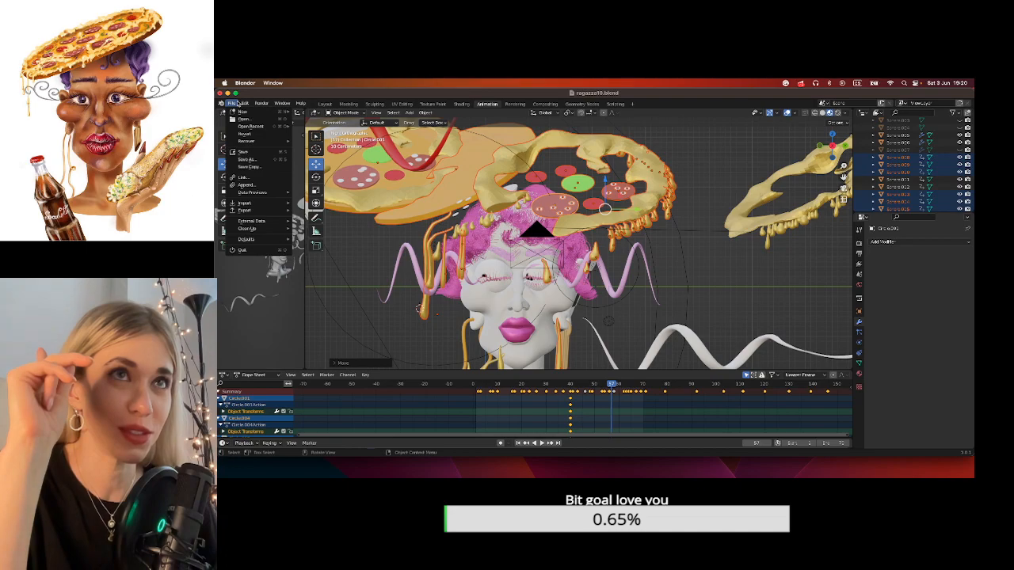
{"action": "left_click", "coordinate": [248, 159]}
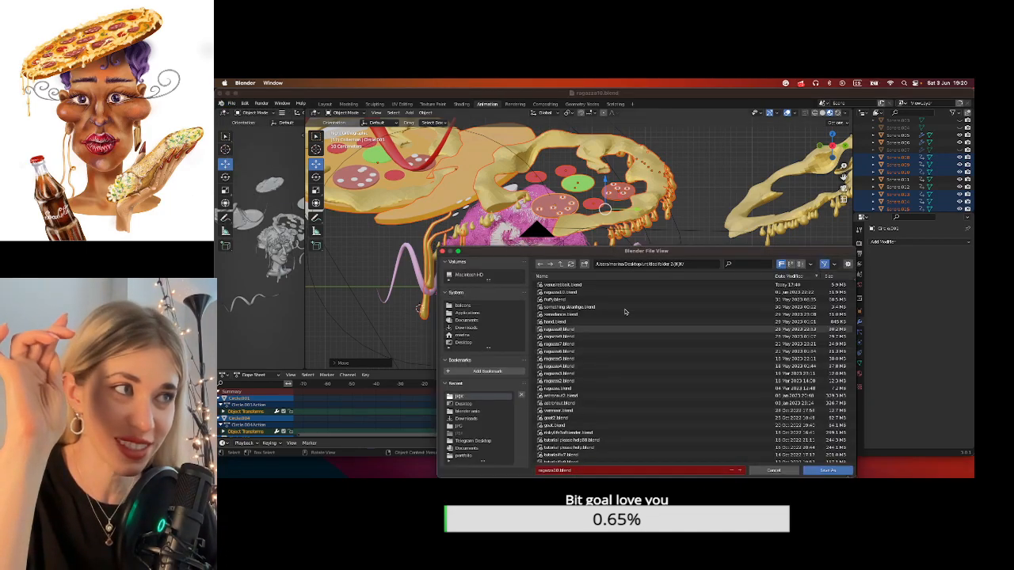
{"action": "left_click_drag", "start_coordinate": [678, 252], "coordinate": [651, 195]}
{"action": "left_click", "coordinate": [534, 414]}
{"action": "left_click", "coordinate": [533, 415]}
{"action": "key", "text": "BackSpace"}
{"action": "type", "text": "1"}
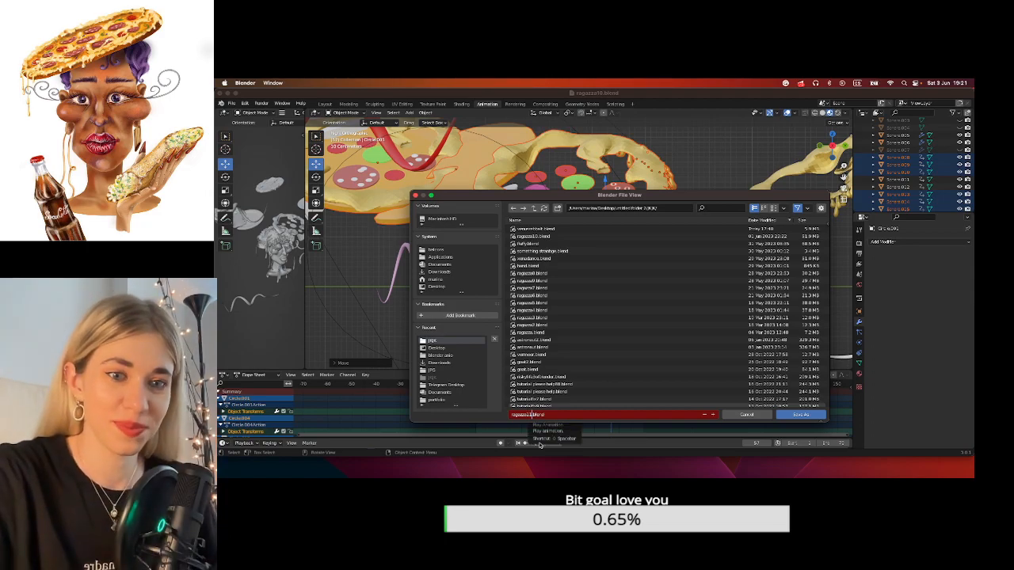
{"action": "left_click", "coordinate": [803, 415]}
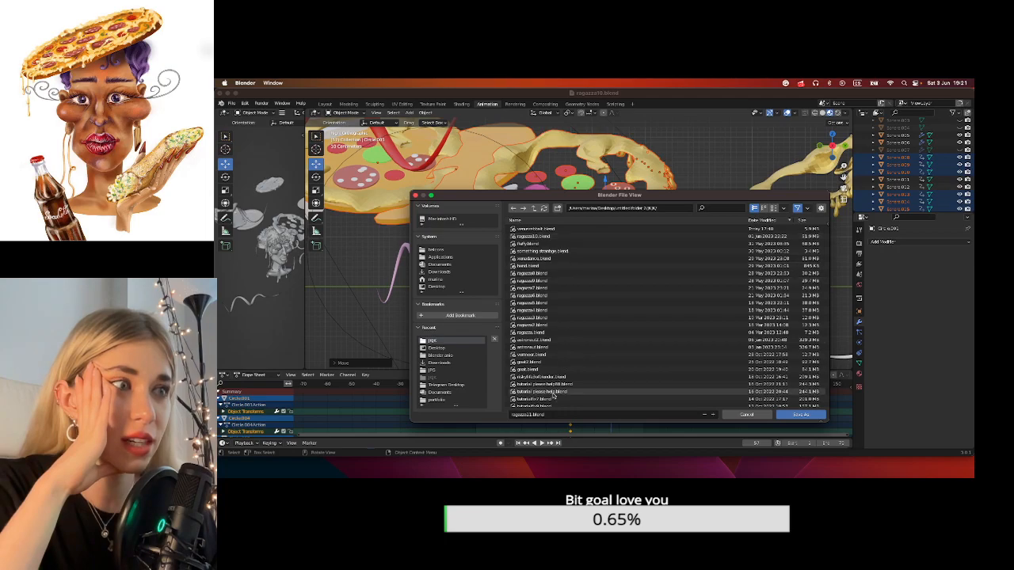
{"action": "left_click", "coordinate": [792, 415]}
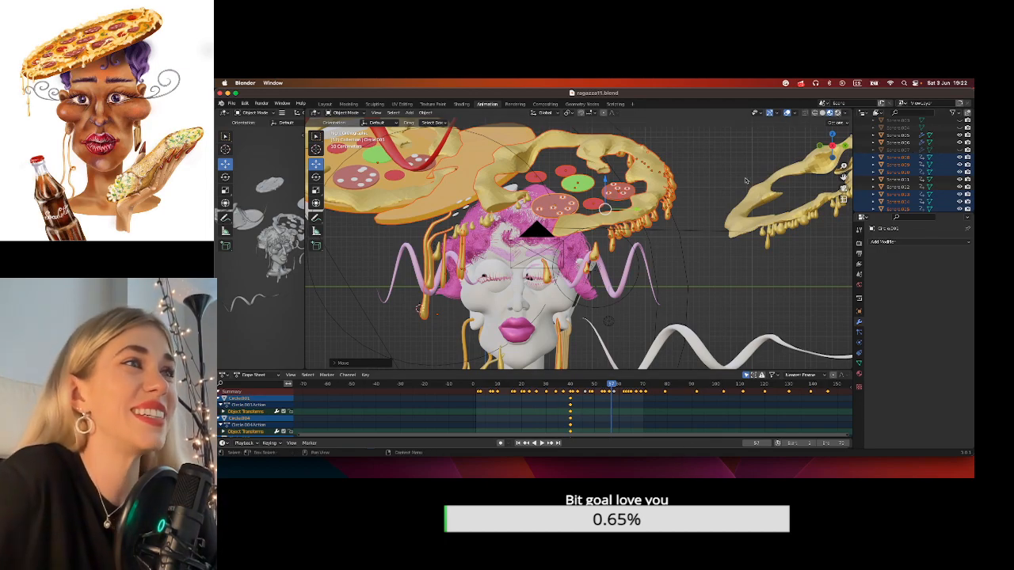
Play the animation in rendered shading to examine the hat's motion, and return to material preview.
{"action": "left_click", "coordinate": [837, 112]}
{"action": "left_click_drag", "start_coordinate": [843, 178], "coordinate": [881, 163]}
{"action": "left_click", "coordinate": [541, 443]}
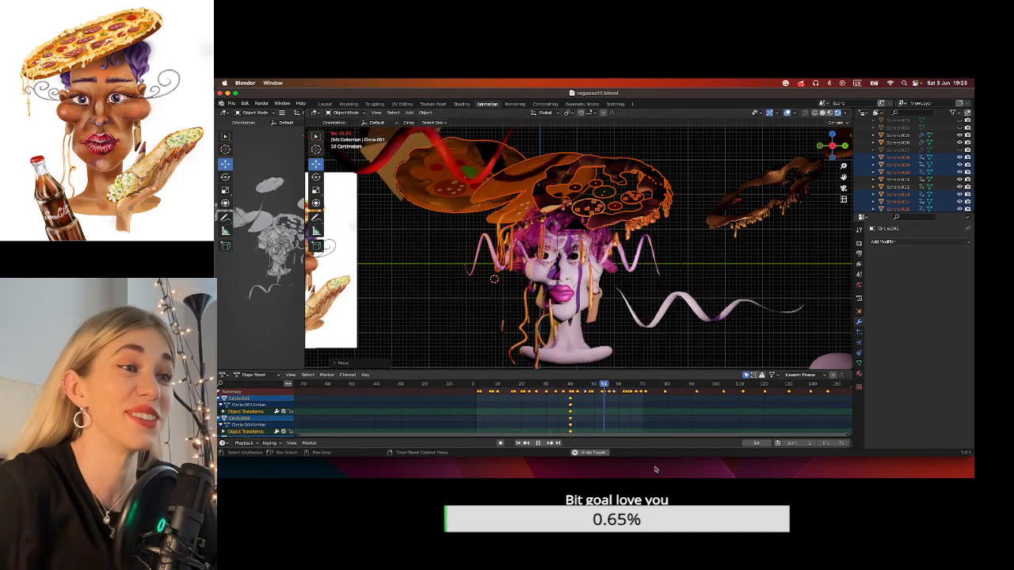
{"action": "left_click", "coordinate": [539, 442]}
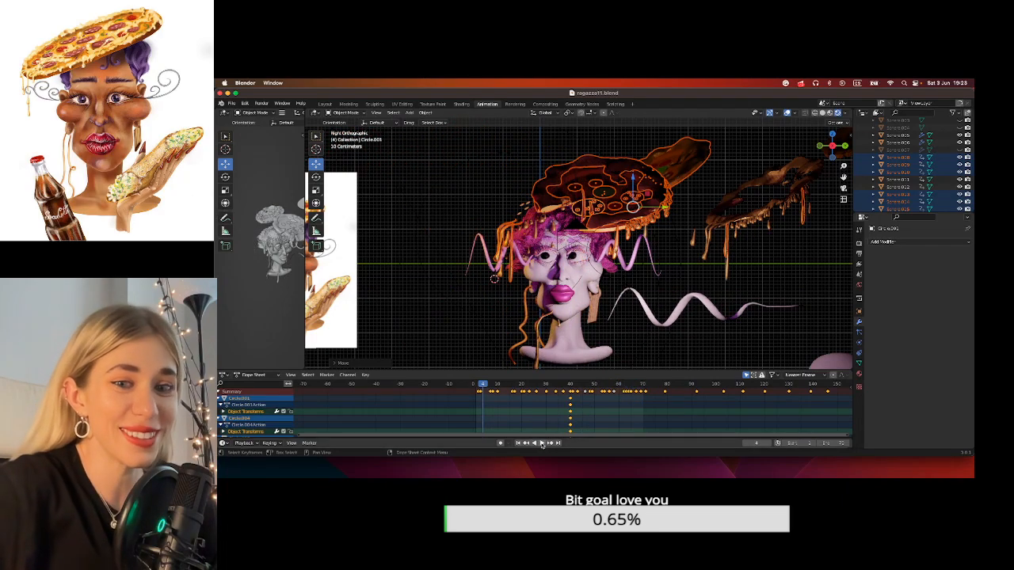
{"action": "left_click", "coordinate": [829, 114]}
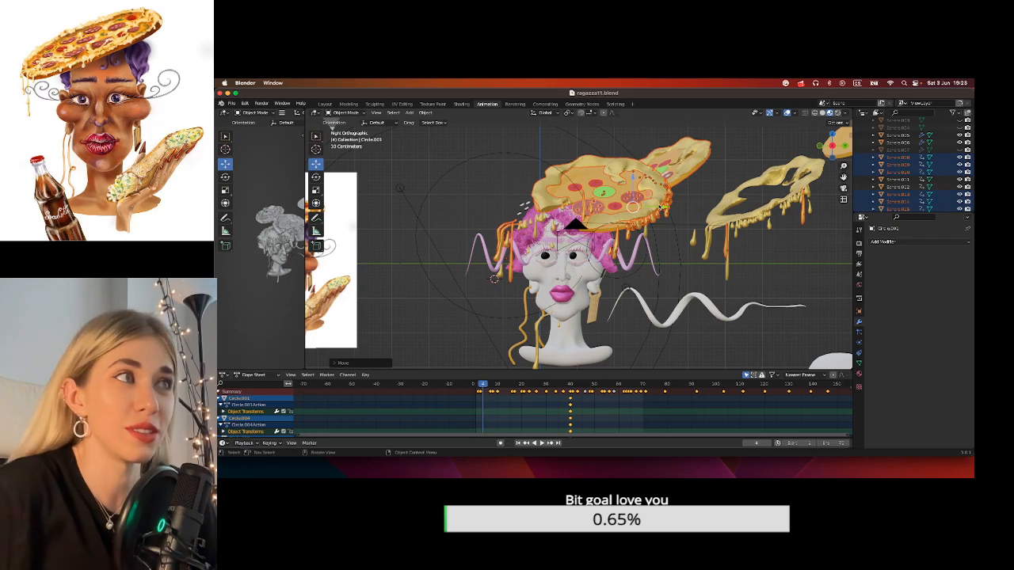
Move the selected pizza hat along Y to the left of the head and copy the selected objects.
{"action": "key", "text": "shift+d"}
{"action": "left_click", "coordinate": [502, 203]}
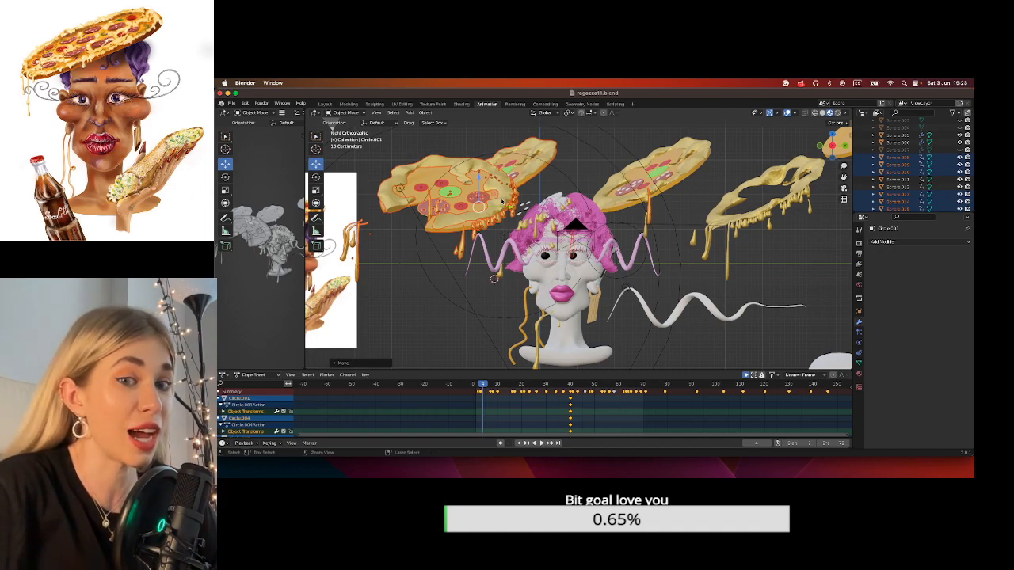
{"action": "key", "text": "ctrl+c"}
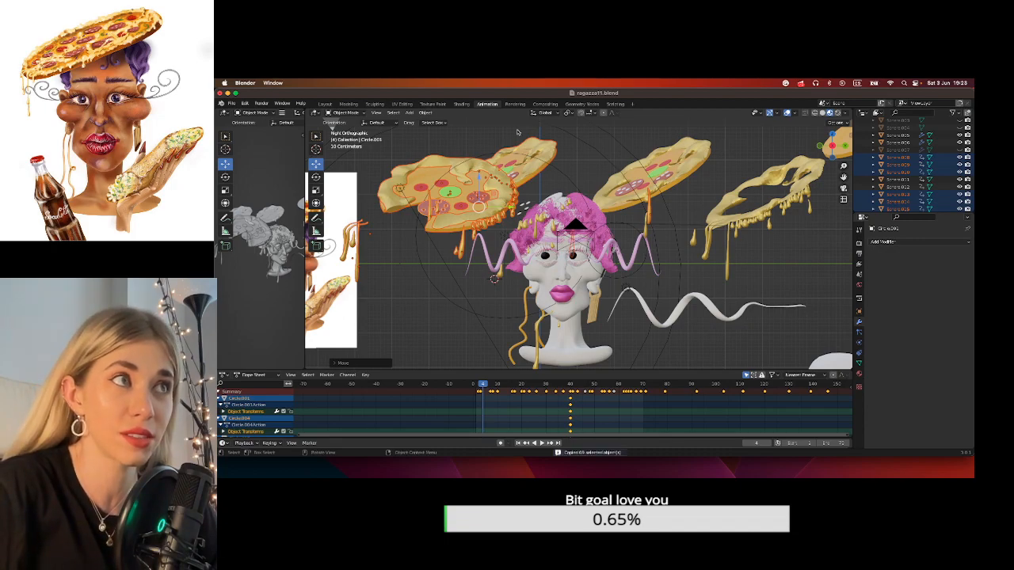
Save ragazza11.blend and open the recent file ragazza10.blend.
{"action": "middle_click_drag", "start_coordinate": [517, 143], "coordinate": [614, 218]}
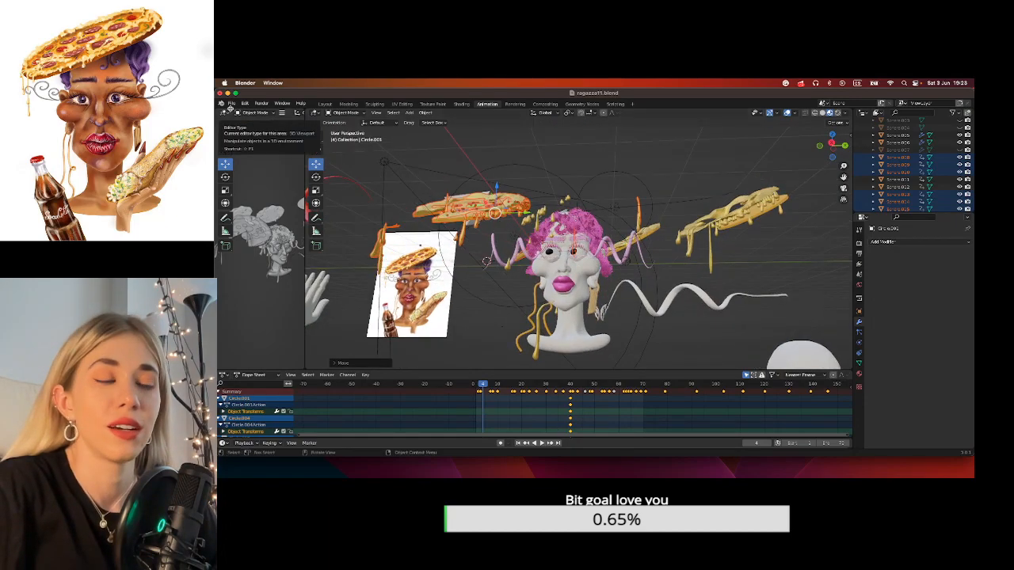
{"action": "key", "text": "super+s"}
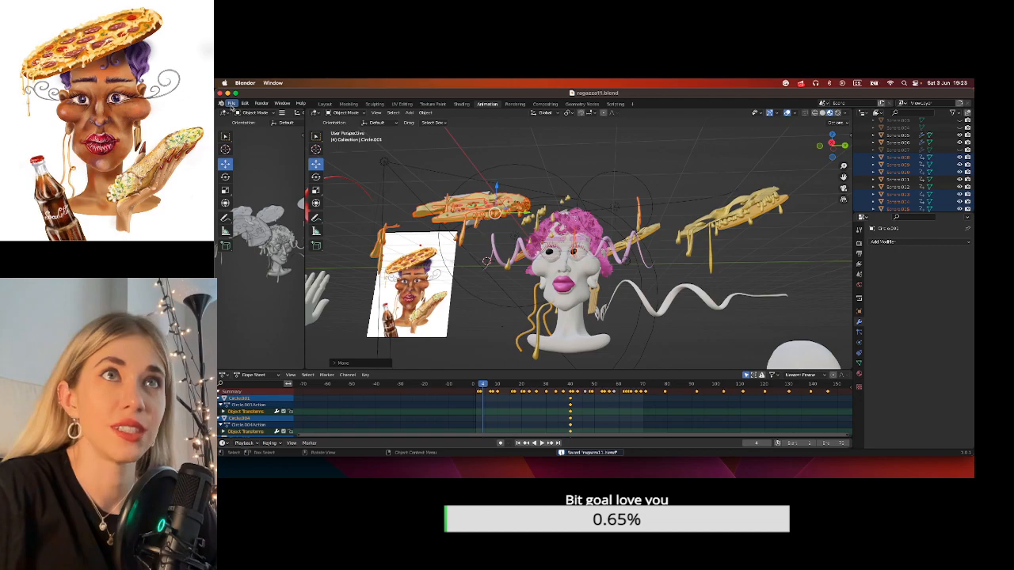
{"action": "left_click", "coordinate": [231, 104]}
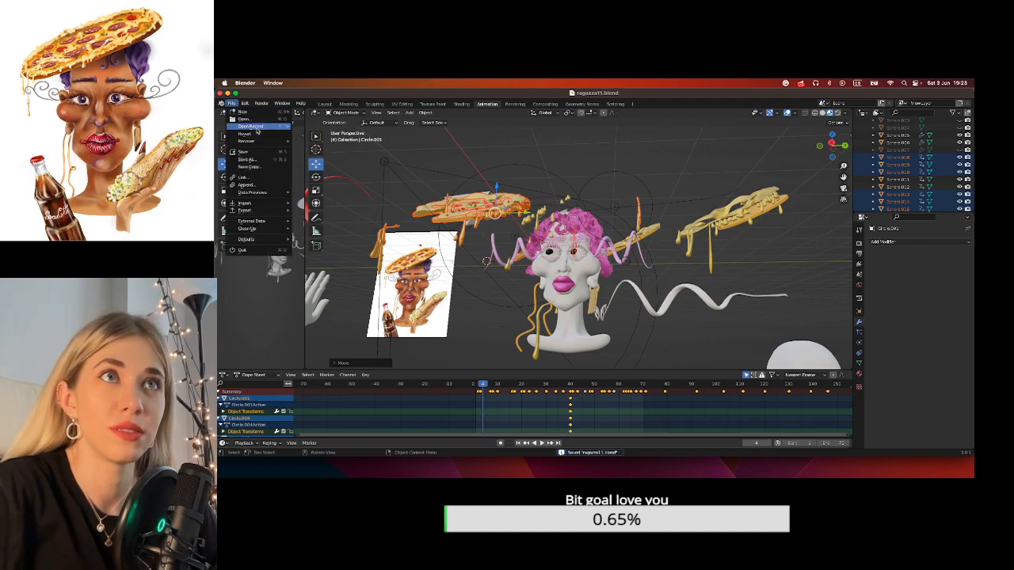
{"action": "mouse_move", "coordinate": [256, 128]}
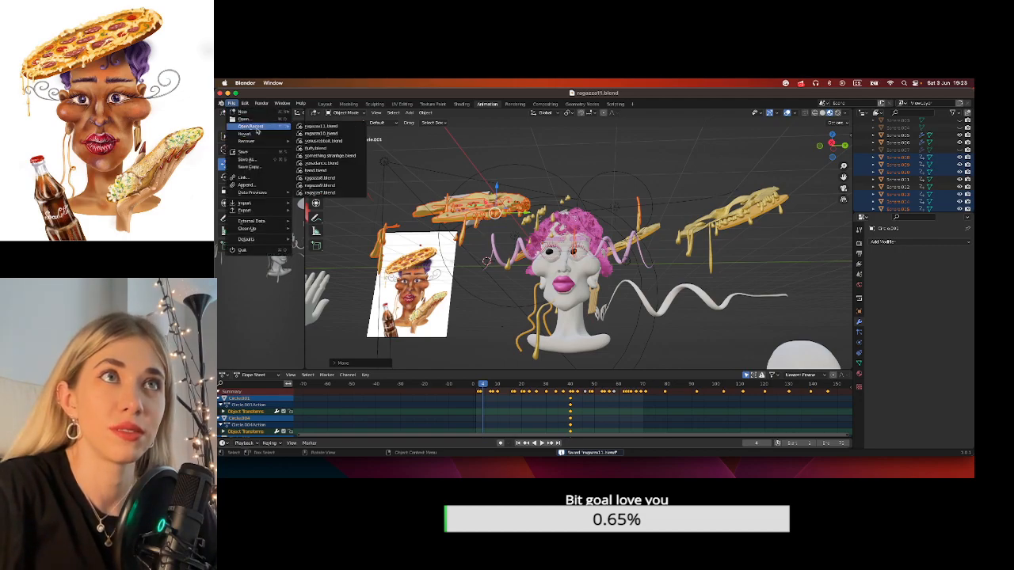
{"action": "left_click", "coordinate": [342, 134]}
Play the opened scene's animation in rendered shading to examine the head and hat inside the checkered room.
{"action": "middle_click_drag", "start_coordinate": [507, 238], "coordinate": [561, 246]}
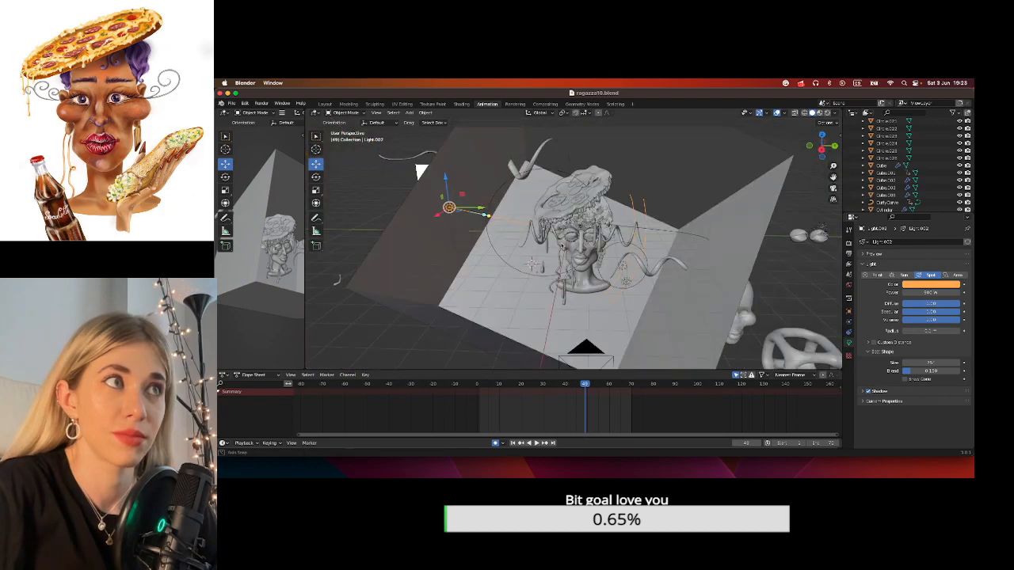
{"action": "left_click", "coordinate": [537, 443]}
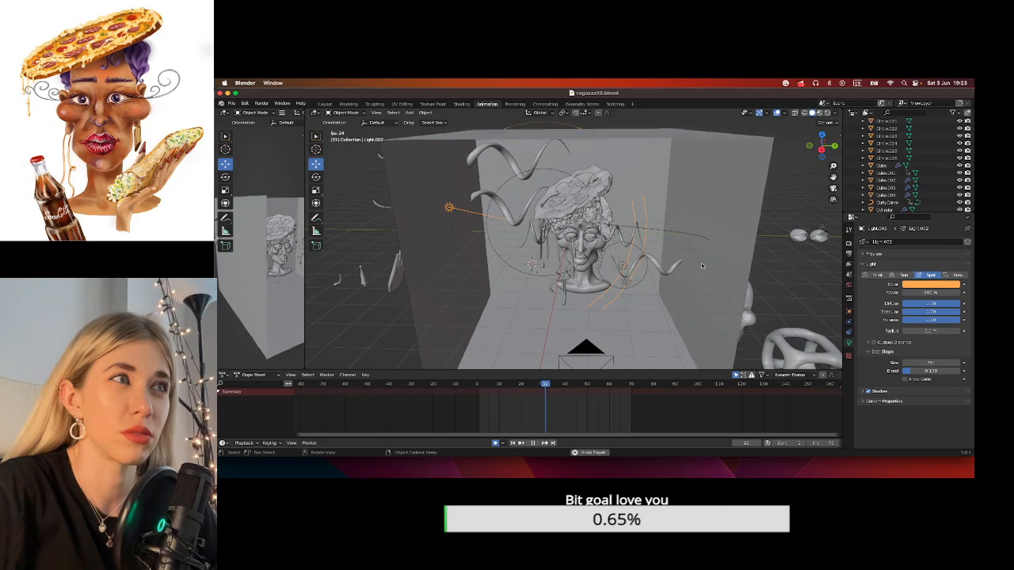
{"action": "left_click", "coordinate": [826, 112]}
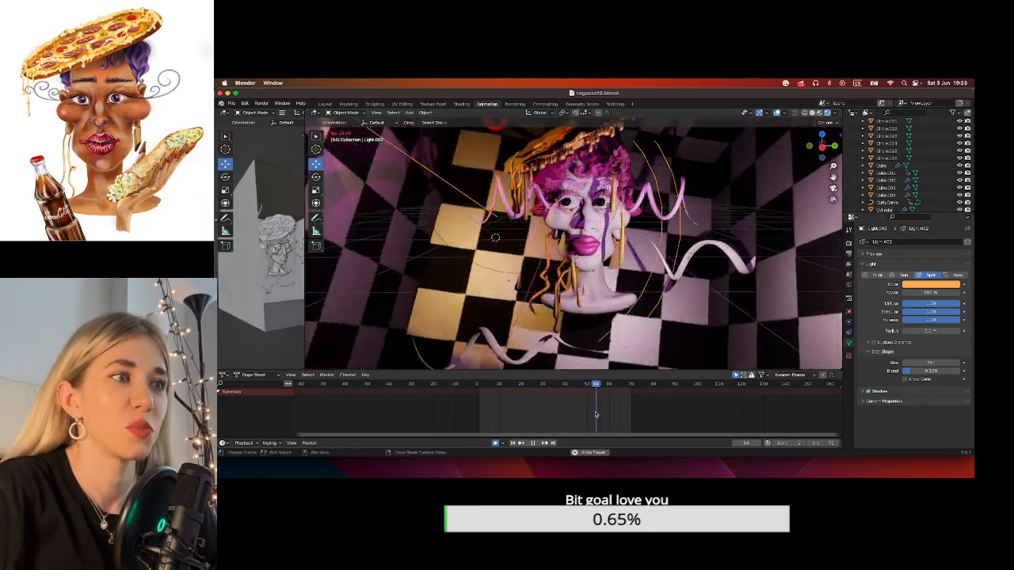
{"action": "key", "text": "space"}
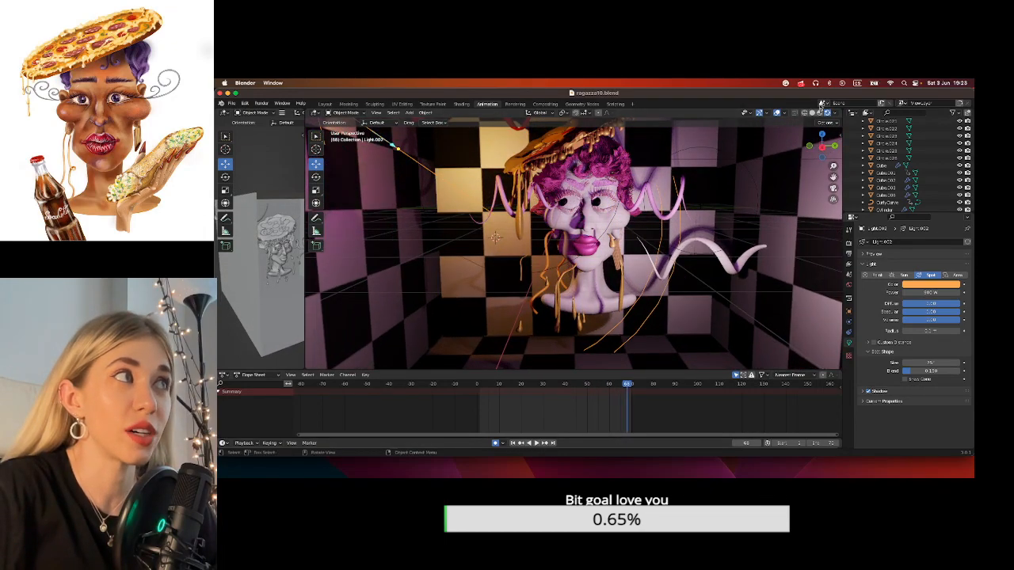
Switch the viewport to material preview and select the checkered room around the head.
{"action": "left_click", "coordinate": [819, 112]}
{"action": "scroll", "coordinate": [815, 154], "scroll_direction": "down", "scroll_amount": 5}
{"action": "scroll", "coordinate": [859, 179], "scroll_direction": "up", "scroll_amount": 4}
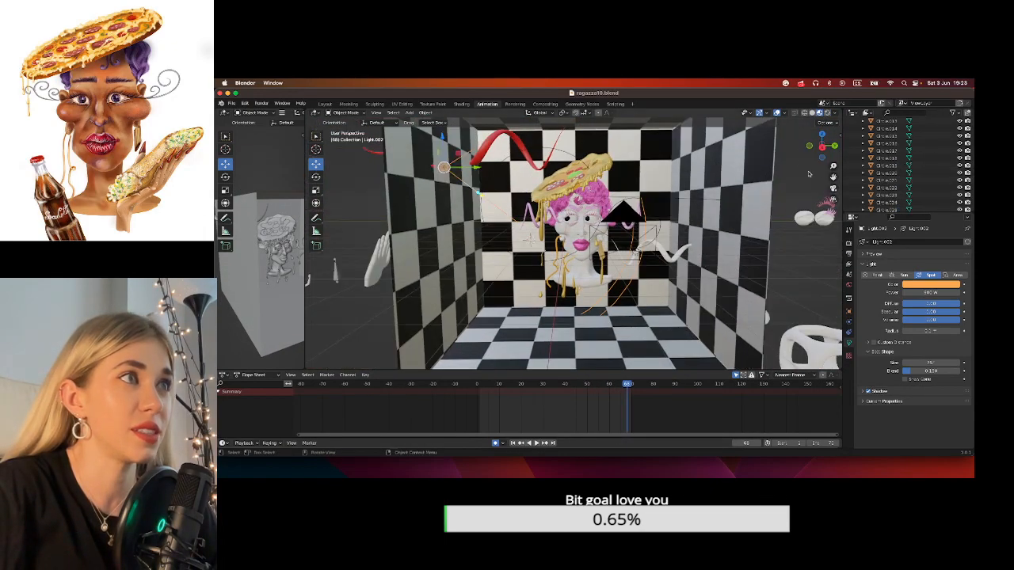
{"action": "left_click", "coordinate": [712, 168]}
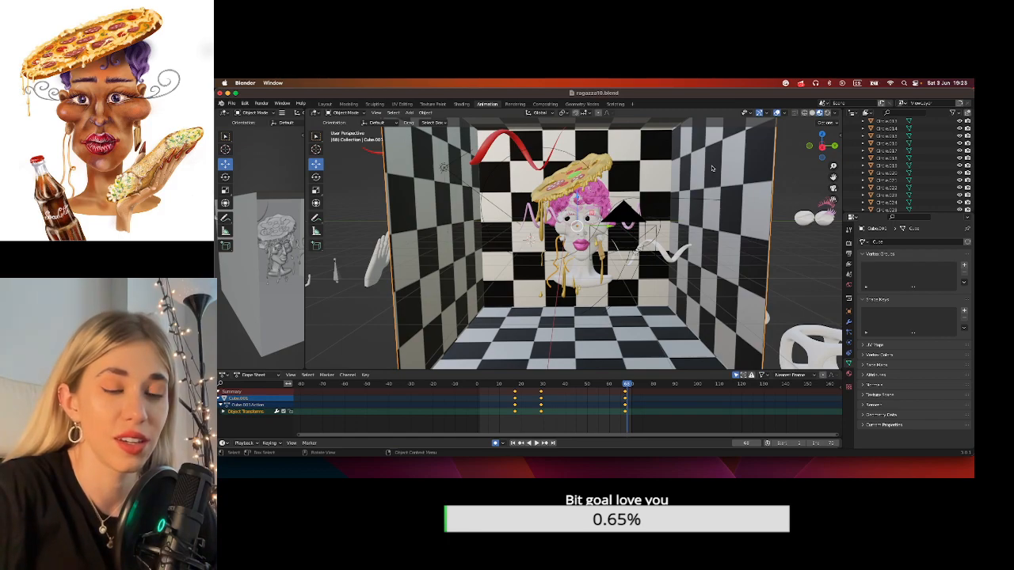
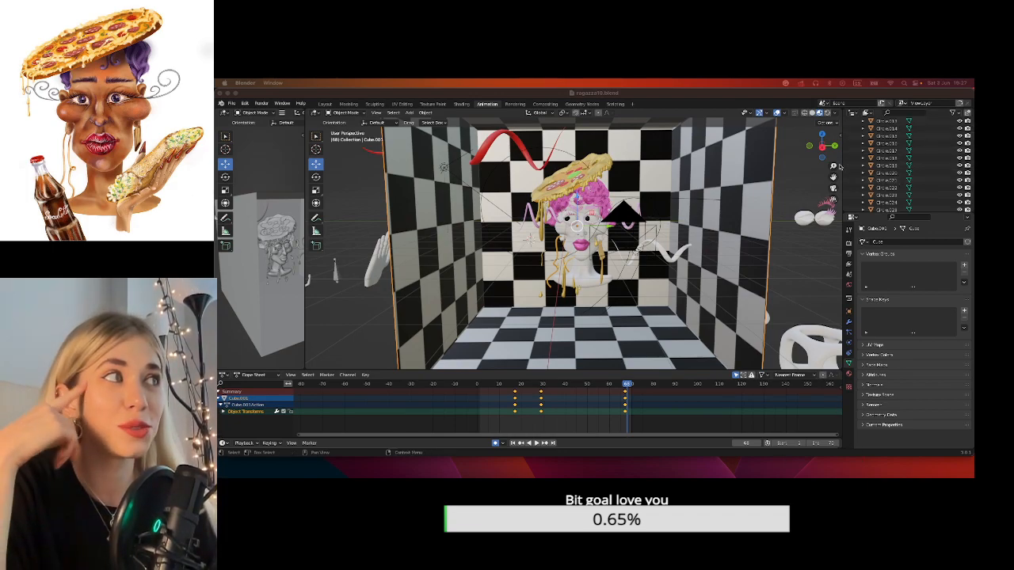
Play the animation close up in rendered shading to examine the rotating room and character, and return to material preview.
{"action": "left_click_drag", "start_coordinate": [833, 177], "coordinate": [838, 204]}
{"action": "left_click_drag", "start_coordinate": [833, 166], "coordinate": [834, 160]}
{"action": "left_click", "coordinate": [828, 113]}
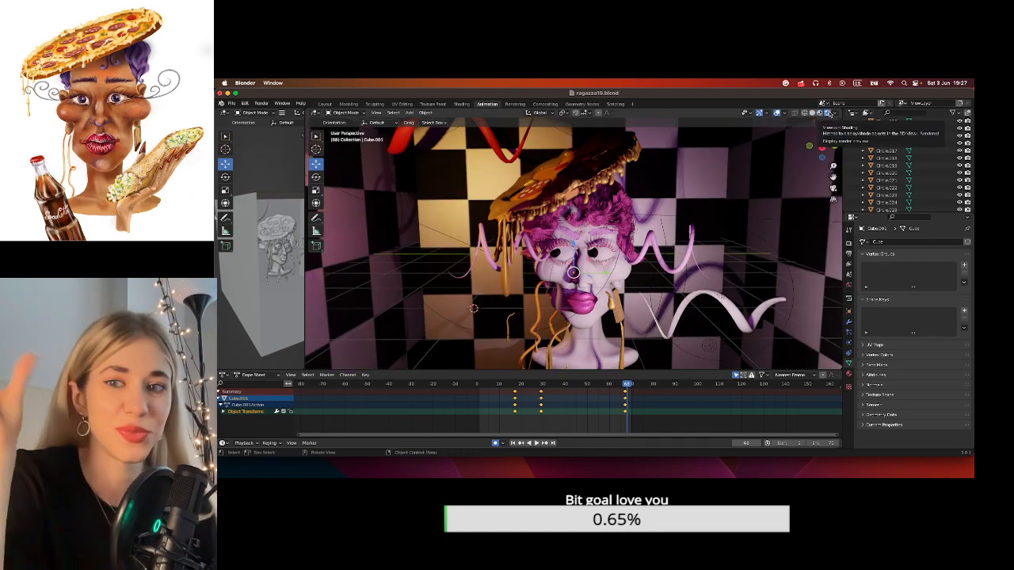
{"action": "middle_click_drag", "start_coordinate": [748, 214], "coordinate": [673, 239]}
{"action": "left_click", "coordinate": [535, 444]}
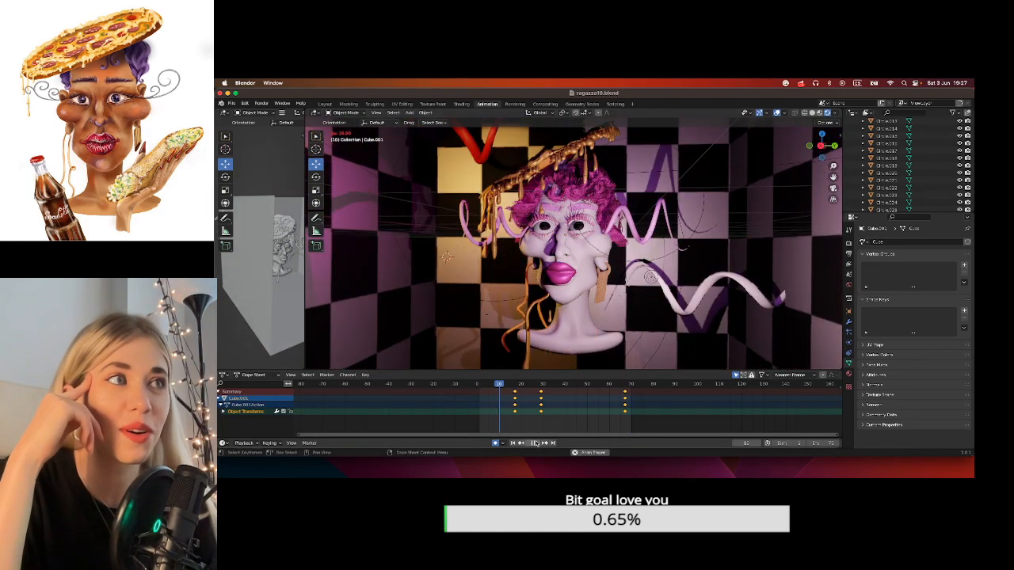
{"action": "left_click", "coordinate": [535, 443]}
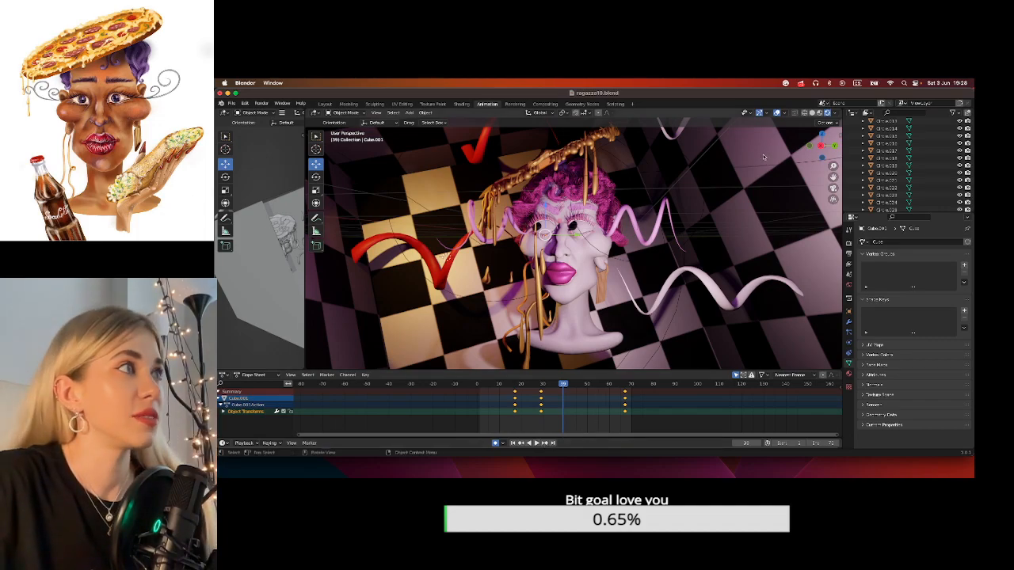
{"action": "left_click", "coordinate": [819, 113]}
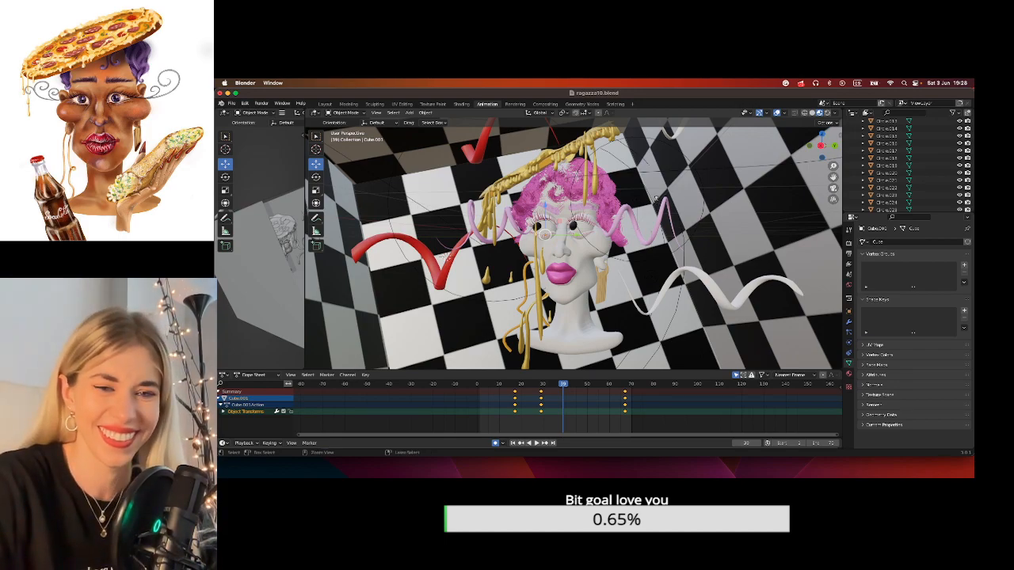
Save ragazza10.blend and open the recent file ragazza11.blend.
{"action": "key", "text": "super+s"}
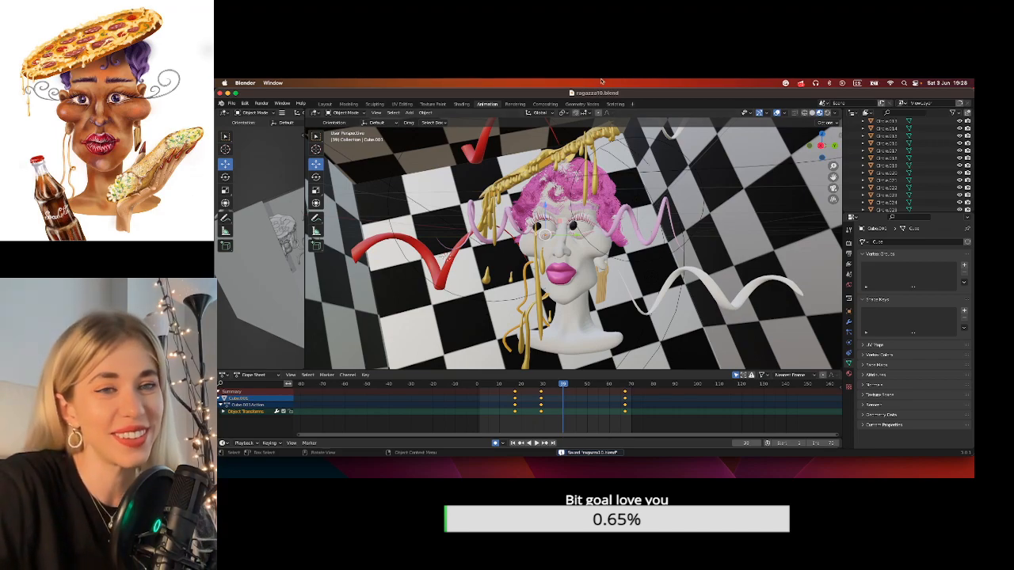
{"action": "mouse_move", "coordinate": [257, 127]}
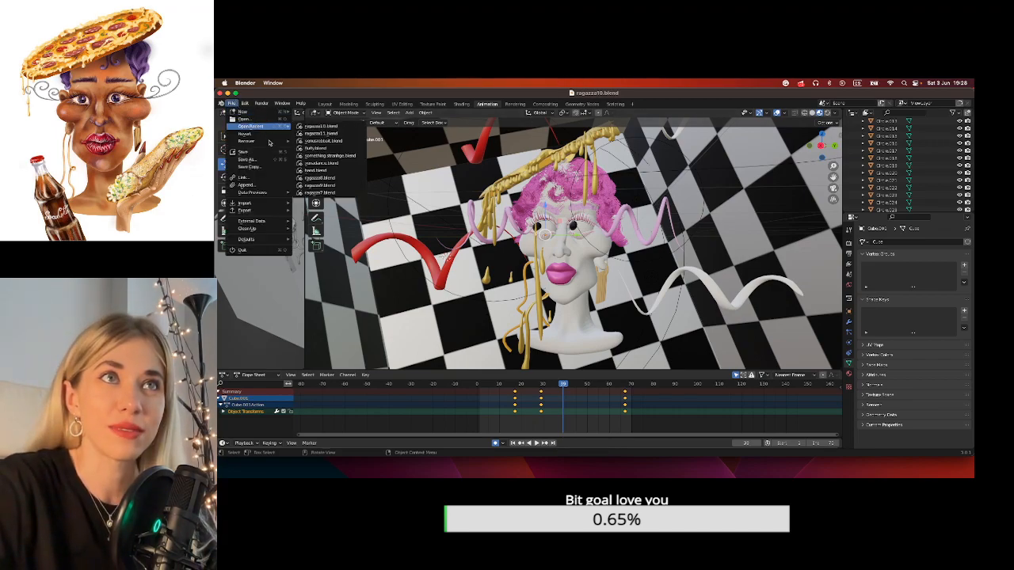
{"action": "left_click", "coordinate": [345, 136]}
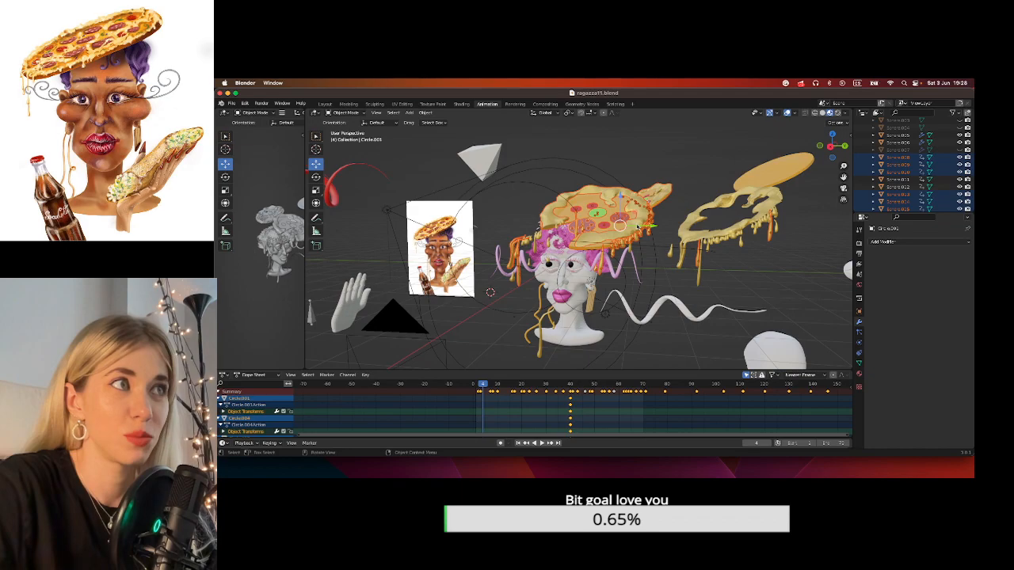
Move the selected pizza hat with its toppings and drips about 4.6 m along the Y axis, away from the head.
{"action": "key", "text": "g"}
{"action": "key", "text": "y"}
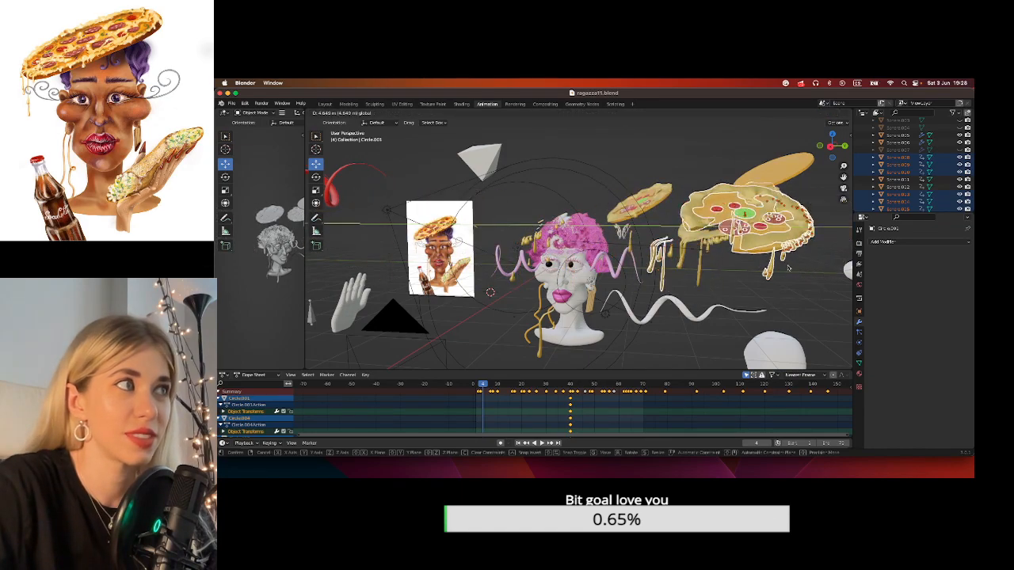
{"action": "left_click", "coordinate": [787, 266]}
Isolate the pizza hat objects in local view, select the pizza with its toppings and drips, and copy them.
{"action": "scroll", "coordinate": [787, 266], "scroll_direction": "down", "scroll_amount": 3}
{"action": "left_click", "coordinate": [409, 112]}
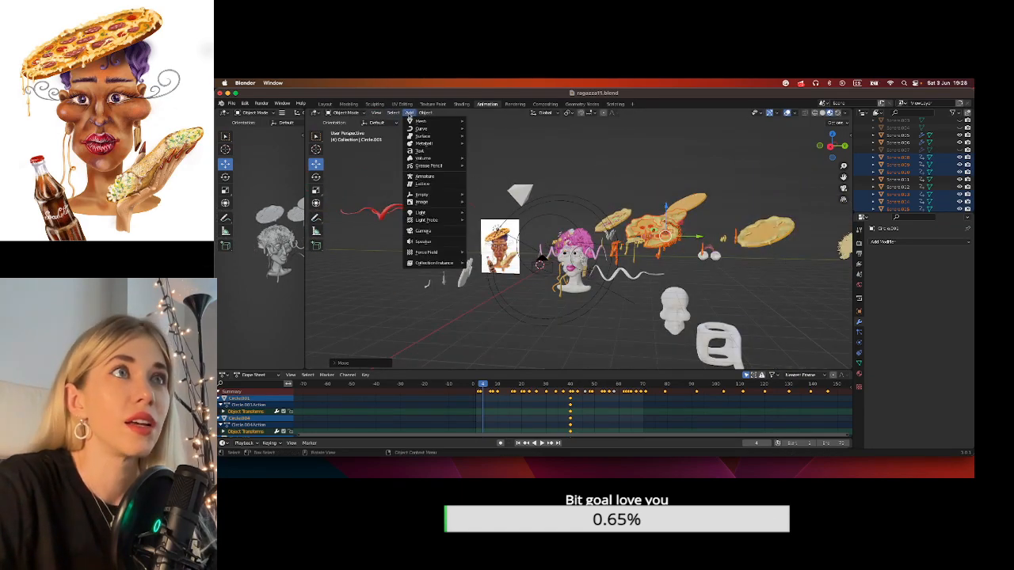
{"action": "mouse_move", "coordinate": [379, 112]}
{"action": "mouse_move", "coordinate": [392, 176]}
{"action": "left_click", "coordinate": [508, 178]}
{"action": "left_click", "coordinate": [482, 188]}
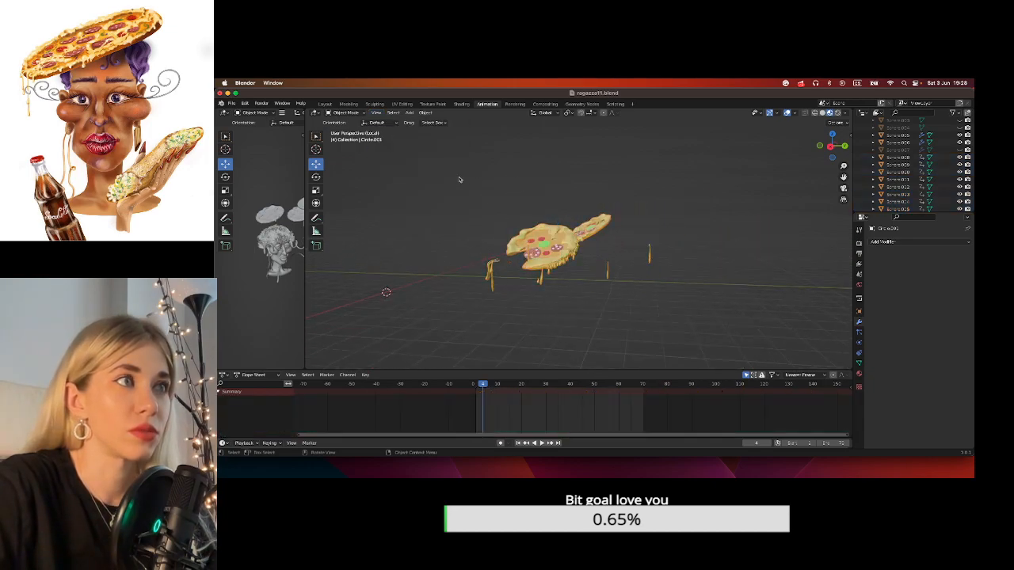
{"action": "middle_click_drag", "start_coordinate": [621, 240], "coordinate": [546, 237]}
{"action": "left_click_drag", "start_coordinate": [498, 187], "coordinate": [557, 290]}
{"action": "key", "text": "ctrl+c"}
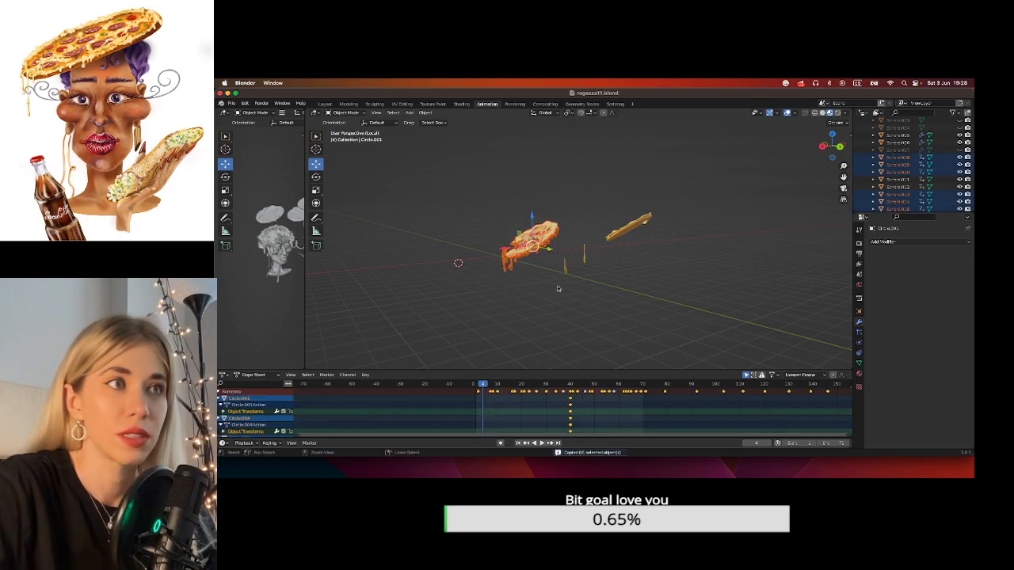
{"action": "left_click", "coordinate": [246, 104]}
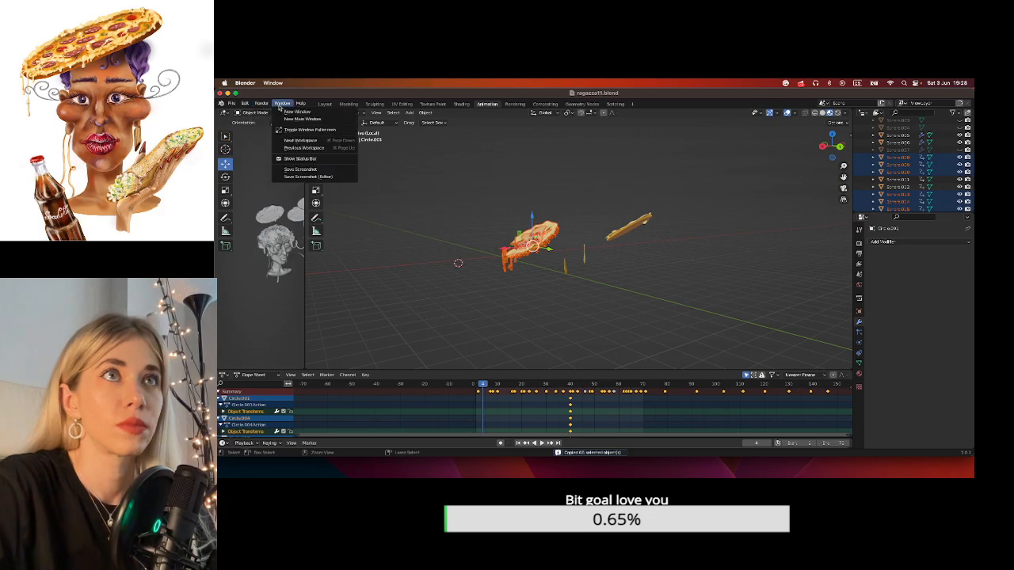
{"action": "left_click", "coordinate": [545, 168]}
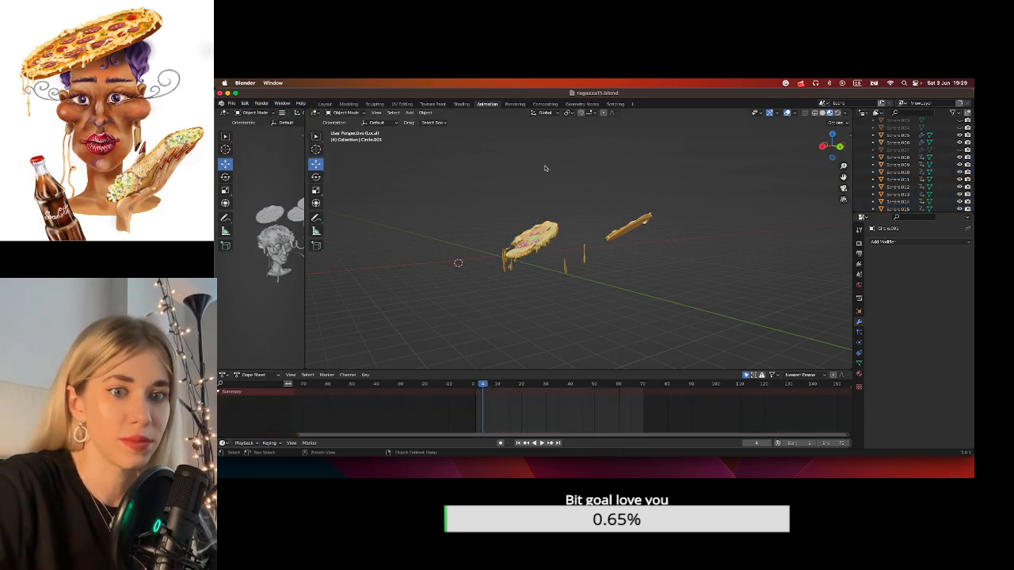
{"action": "middle_click_drag", "start_coordinate": [511, 168], "coordinate": [439, 161]}
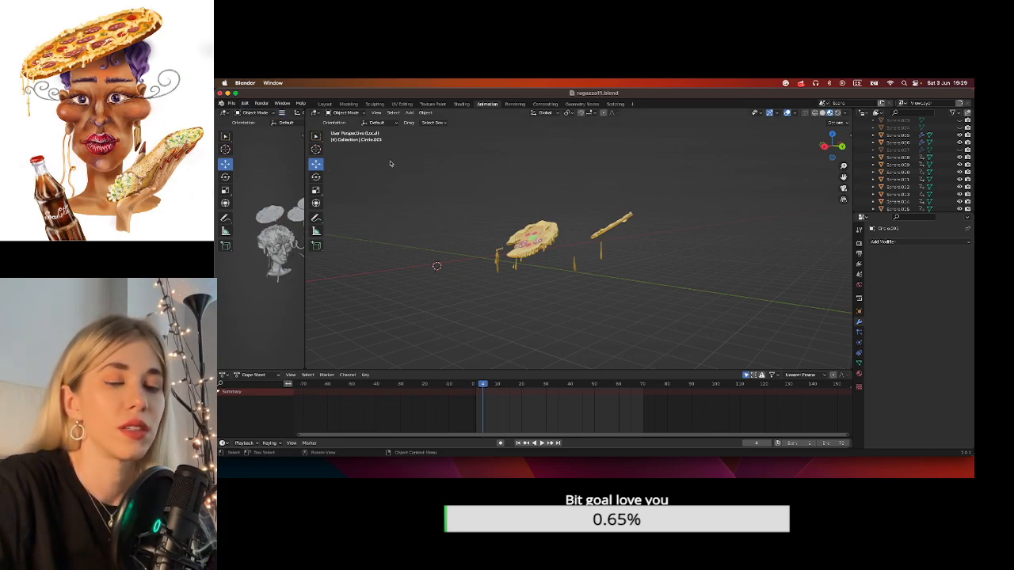
{"action": "key", "text": "ctrl+v"}
{"action": "key", "text": "ctrl+z"}
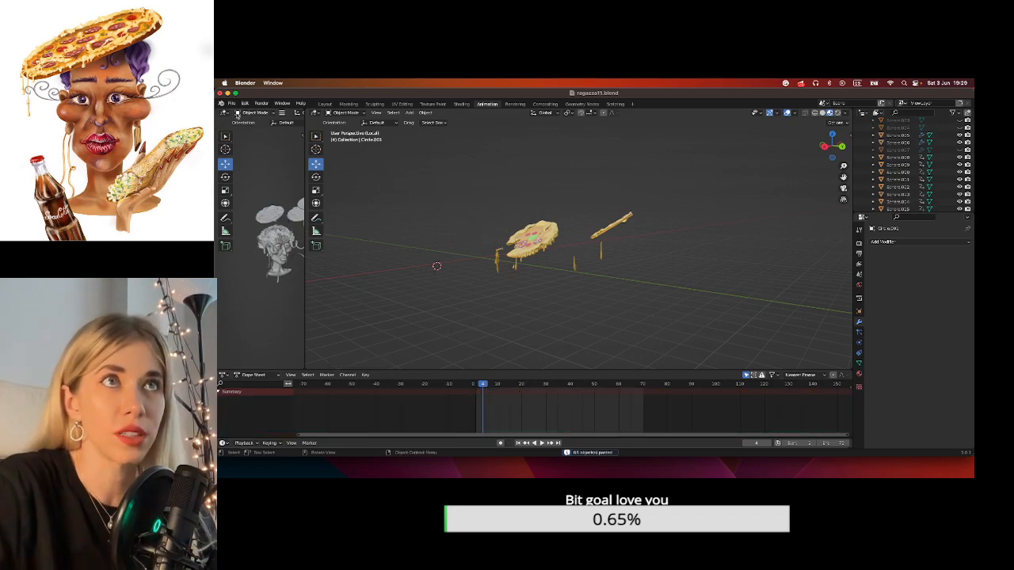
Open the recent file ragazza10.blend without saving the changes to ragazza11.blend.
{"action": "left_click", "coordinate": [231, 103]}
{"action": "mouse_move", "coordinate": [254, 129]}
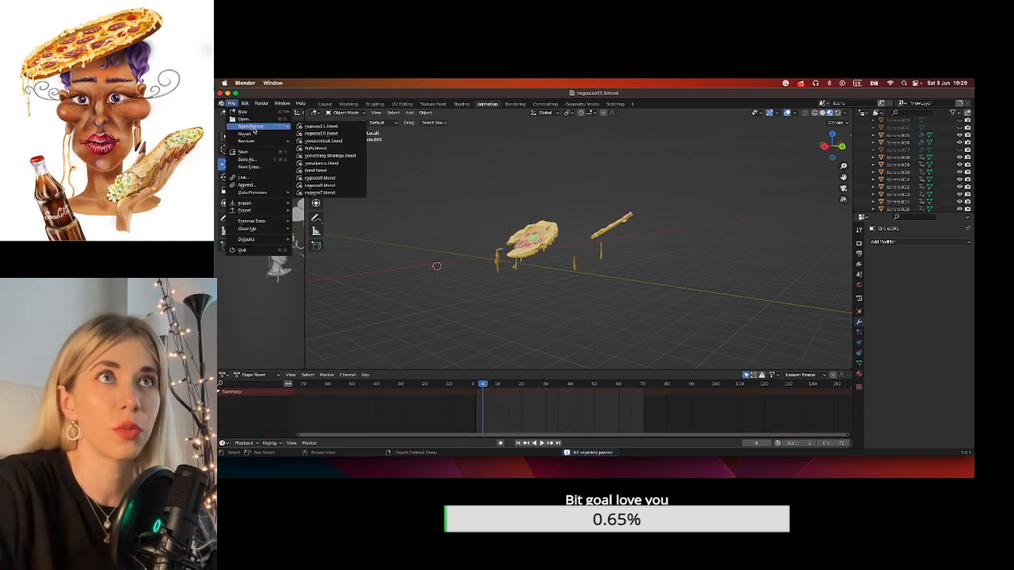
{"action": "left_click", "coordinate": [345, 133]}
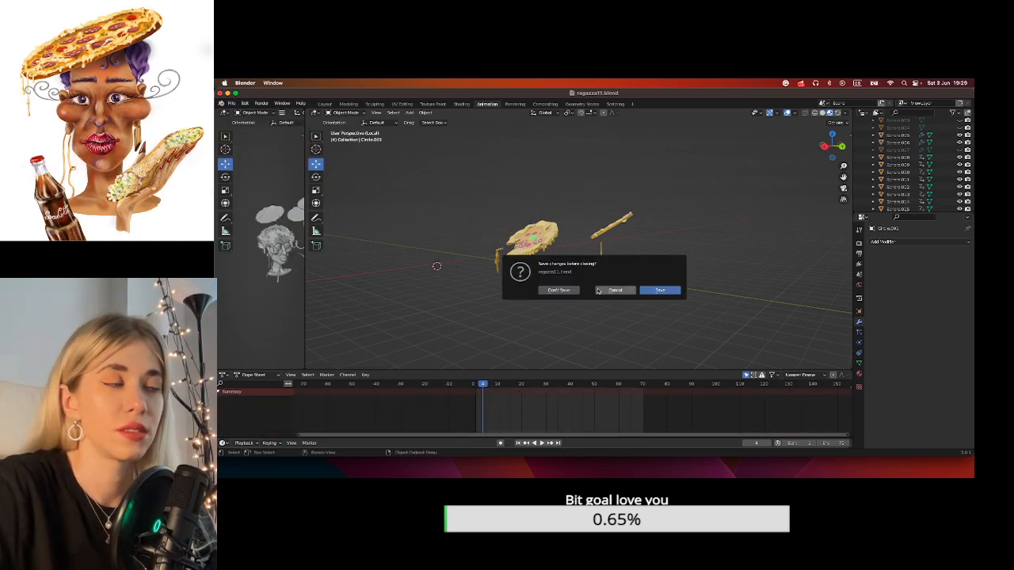
{"action": "left_click", "coordinate": [558, 290]}
Paste the copied pizza objects into the scene and move them along the Y axis, clear of the checkered room.
{"action": "scroll", "coordinate": [522, 270], "scroll_direction": "down", "scroll_amount": 8}
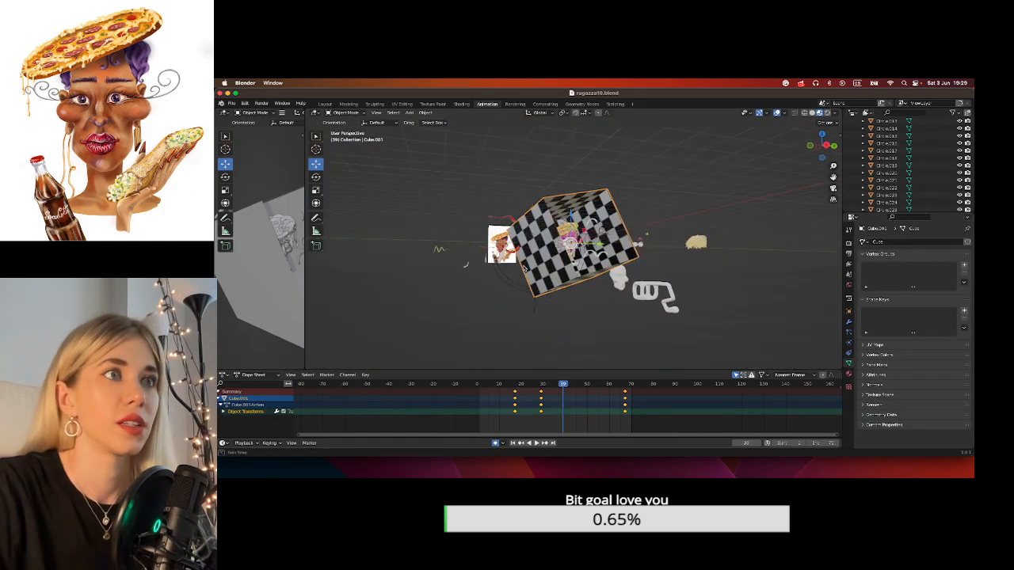
{"action": "key", "text": "ctrl+v"}
{"action": "key", "text": "g"}
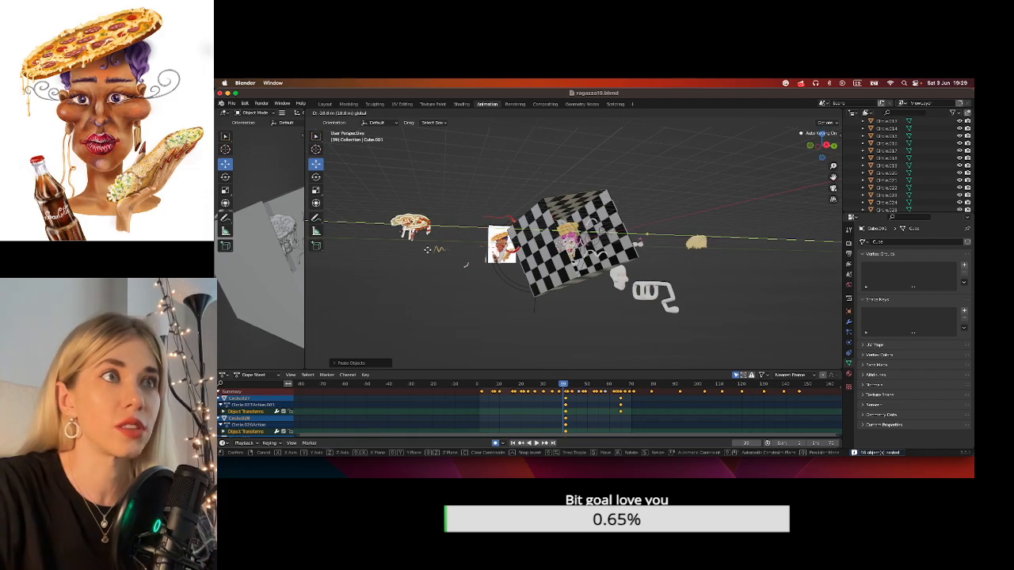
{"action": "left_click", "coordinate": [428, 252]}
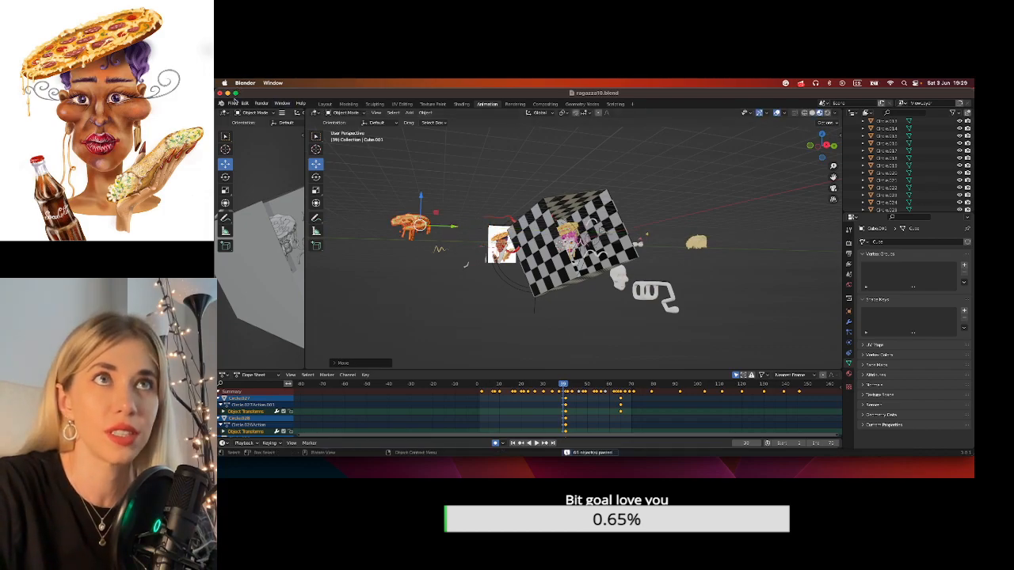
Save the scene as a new file named ragazza12.blend.
{"action": "left_click", "coordinate": [233, 103]}
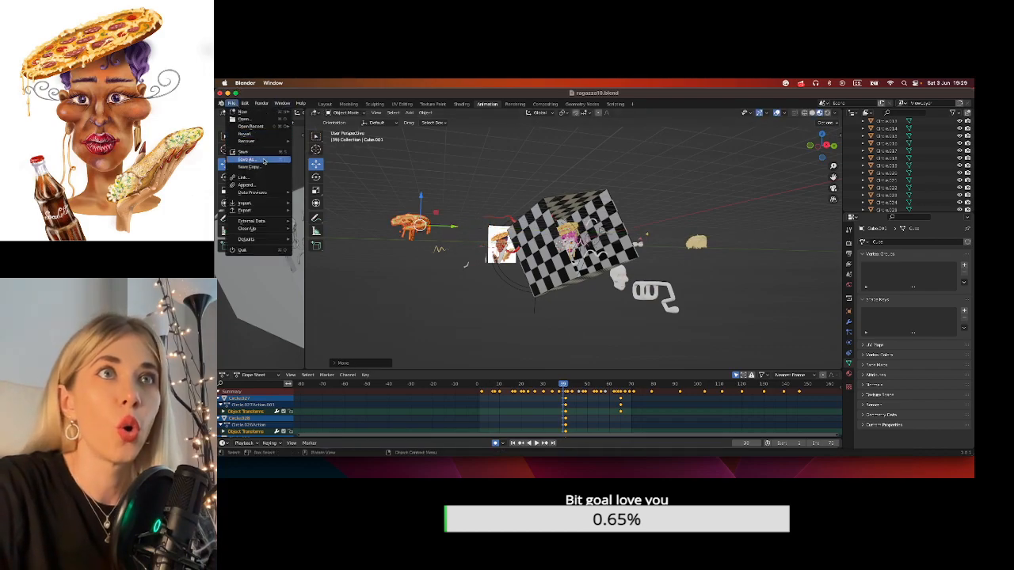
{"action": "left_click", "coordinate": [264, 161]}
{"action": "double_click", "coordinate": [558, 470]}
{"action": "type", "text": "ragazza12"}
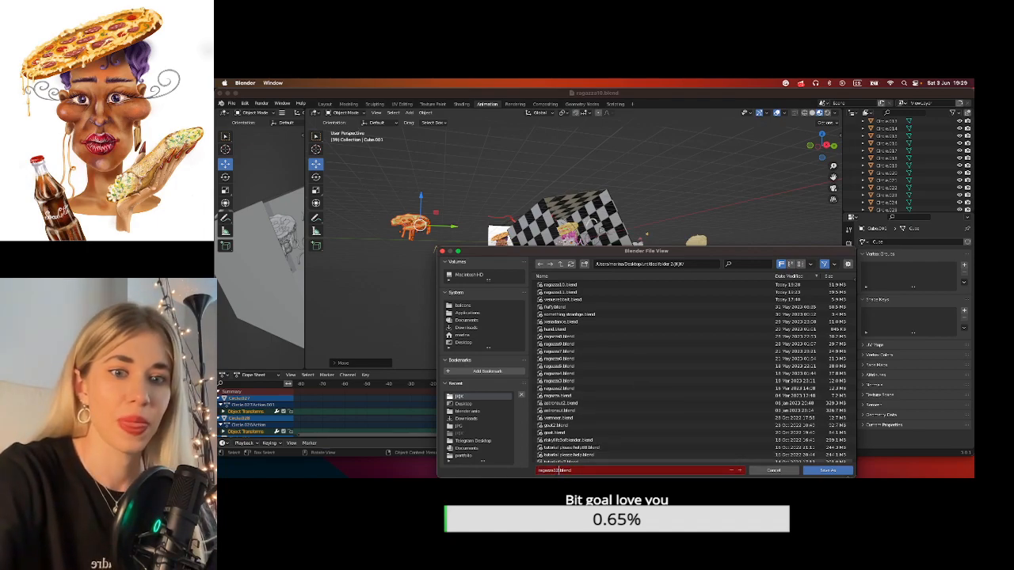
{"action": "left_click", "coordinate": [823, 470]}
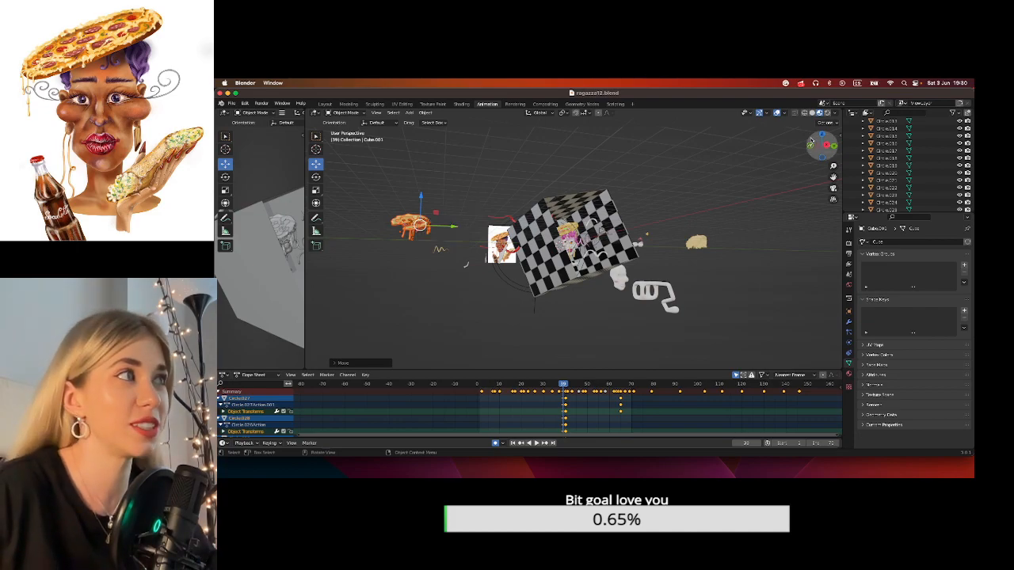
Move the pasted pizza hat freely to a new spot beside the checkered room.
{"action": "left_click_drag", "start_coordinate": [826, 145], "coordinate": [524, 267]}
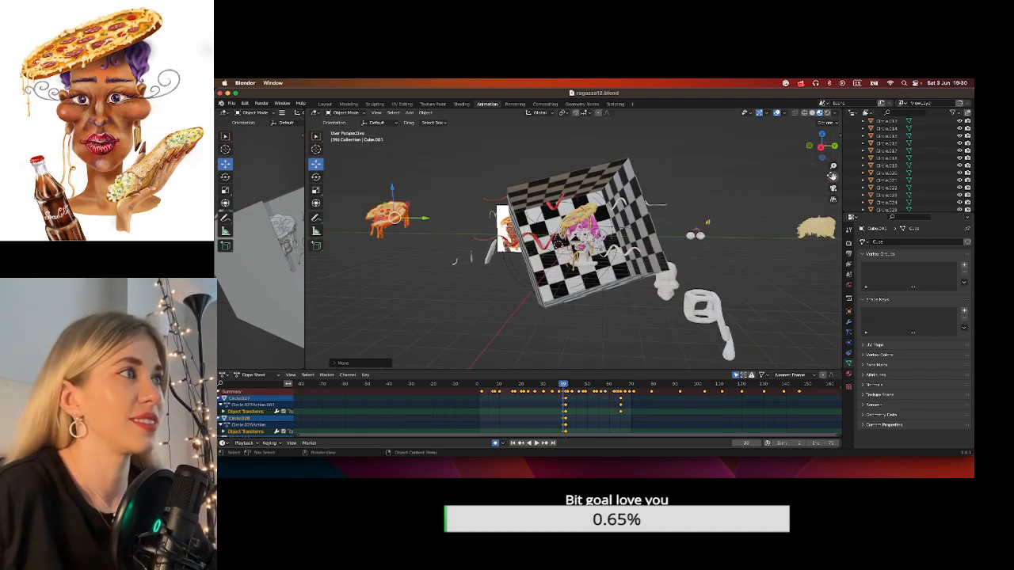
{"action": "key", "text": "g"}
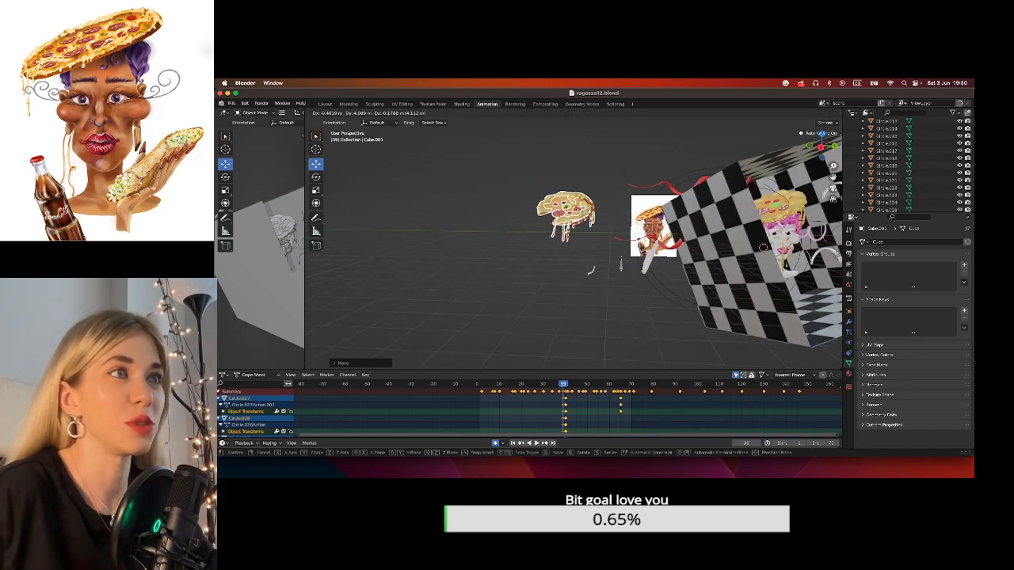
{"action": "left_click", "coordinate": [583, 209]}
{"action": "middle_click_drag", "start_coordinate": [507, 178], "coordinate": [559, 203]}
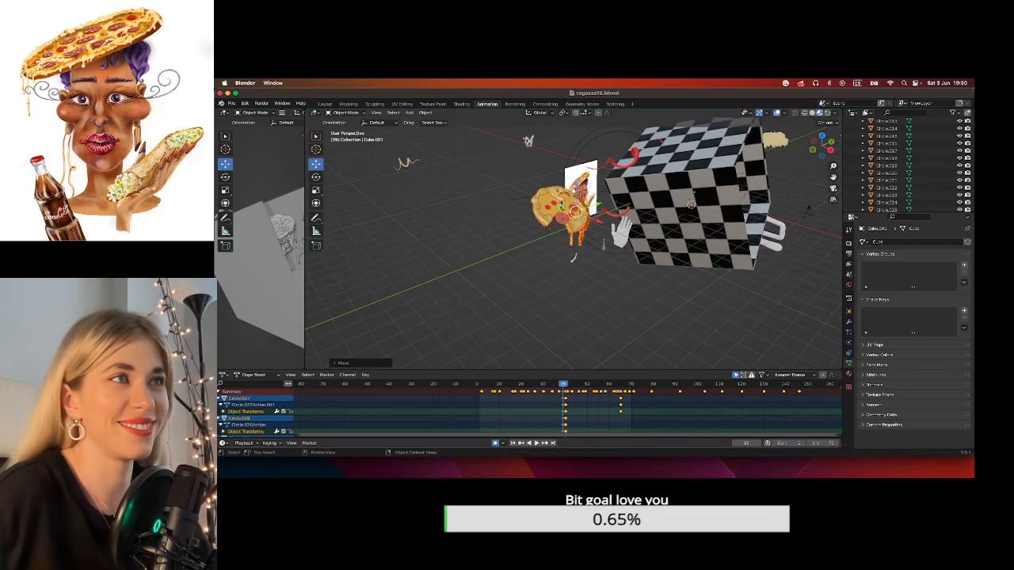
{"action": "key", "text": "g"}
{"action": "left_click", "coordinate": [686, 265]}
Select the checkered room cube and hide it in the viewport.
{"action": "middle_click_drag", "start_coordinate": [752, 299], "coordinate": [696, 300]}
{"action": "scroll", "coordinate": [697, 300], "scroll_direction": "up", "scroll_amount": 4}
{"action": "left_click_drag", "start_coordinate": [833, 177], "coordinate": [576, 247]}
{"action": "scroll", "coordinate": [840, 174], "scroll_direction": "down", "scroll_amount": 2}
{"action": "middle_click_drag", "start_coordinate": [794, 287], "coordinate": [763, 290]}
{"action": "left_click", "coordinate": [763, 291]}
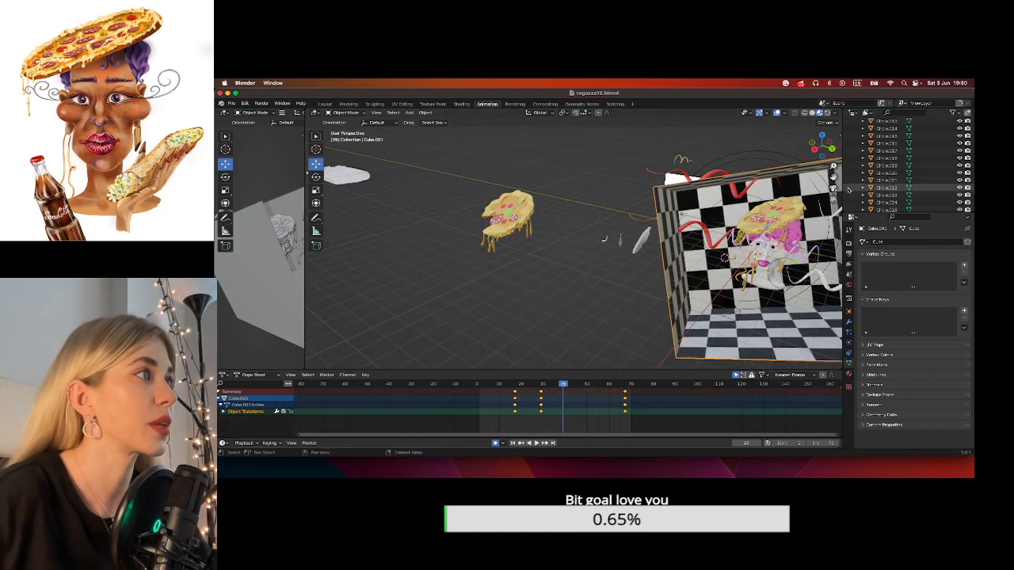
{"action": "left_click_drag", "start_coordinate": [833, 178], "coordinate": [718, 167]}
{"action": "middle_click_drag", "start_coordinate": [678, 238], "coordinate": [705, 232]}
{"action": "scroll", "coordinate": [894, 190], "scroll_direction": "up", "scroll_amount": 10}
{"action": "scroll", "coordinate": [895, 190], "scroll_direction": "down", "scroll_amount": 10}
{"action": "scroll", "coordinate": [917, 190], "scroll_direction": "down", "scroll_amount": 4}
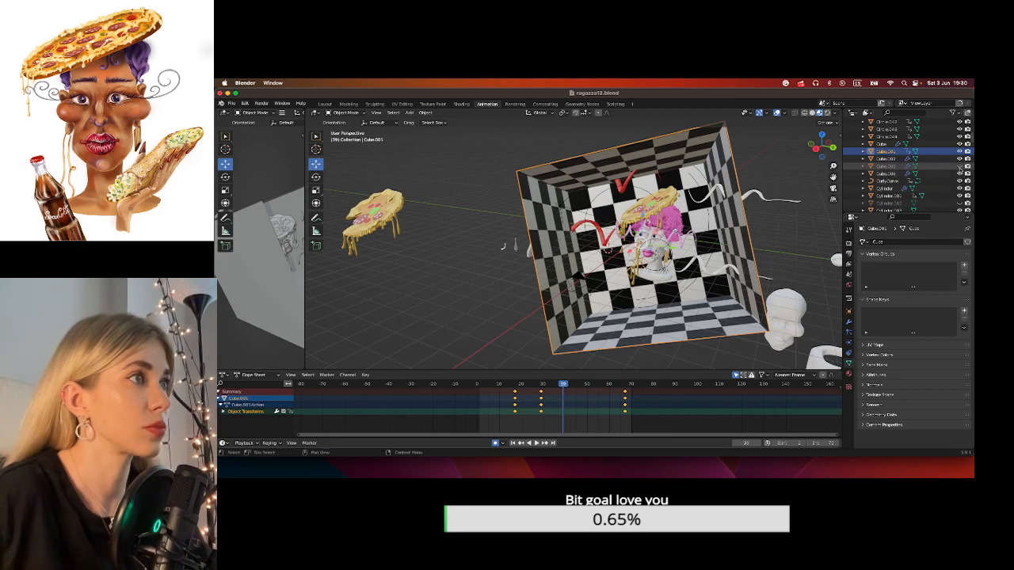
{"action": "left_click", "coordinate": [960, 152]}
{"action": "left_click", "coordinate": [960, 152]}
{"action": "left_click", "coordinate": [960, 152]}
{"action": "scroll", "coordinate": [434, 188], "scroll_direction": "up", "scroll_amount": 3}
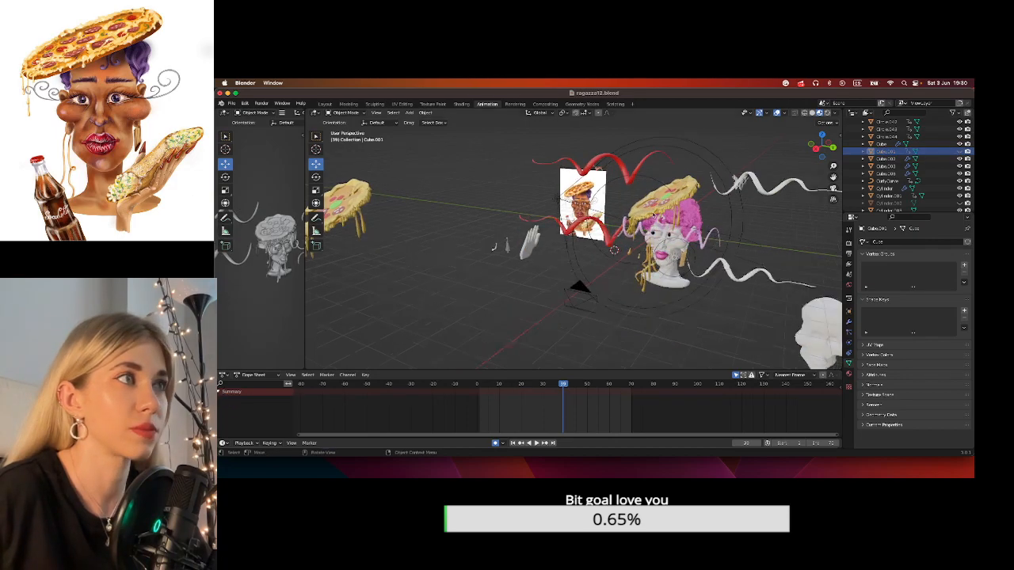
Play the animation to examine how the pasted pizza and its drips move.
{"action": "left_click_drag", "start_coordinate": [832, 177], "coordinate": [872, 177]}
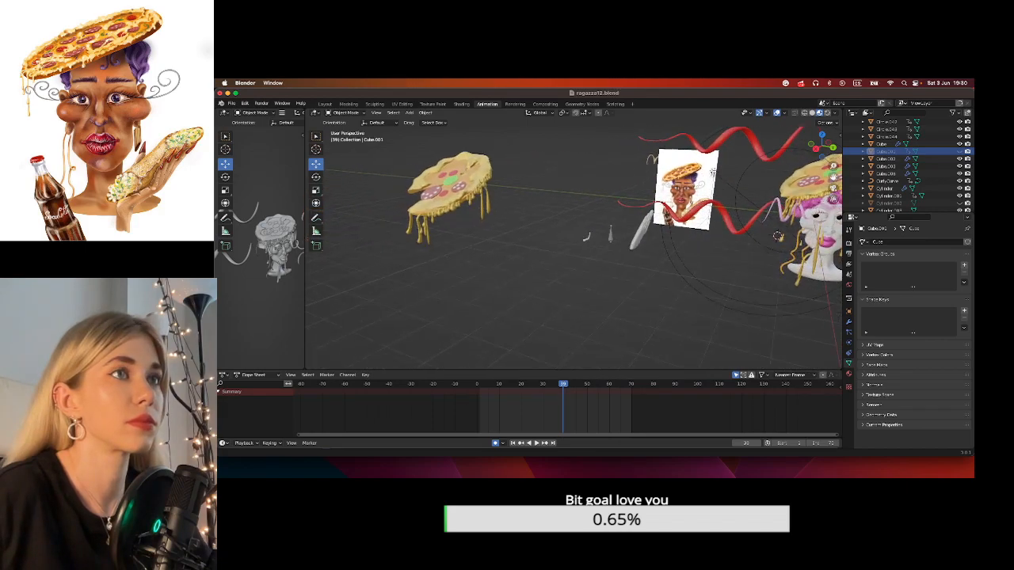
{"action": "left_click", "coordinate": [537, 444]}
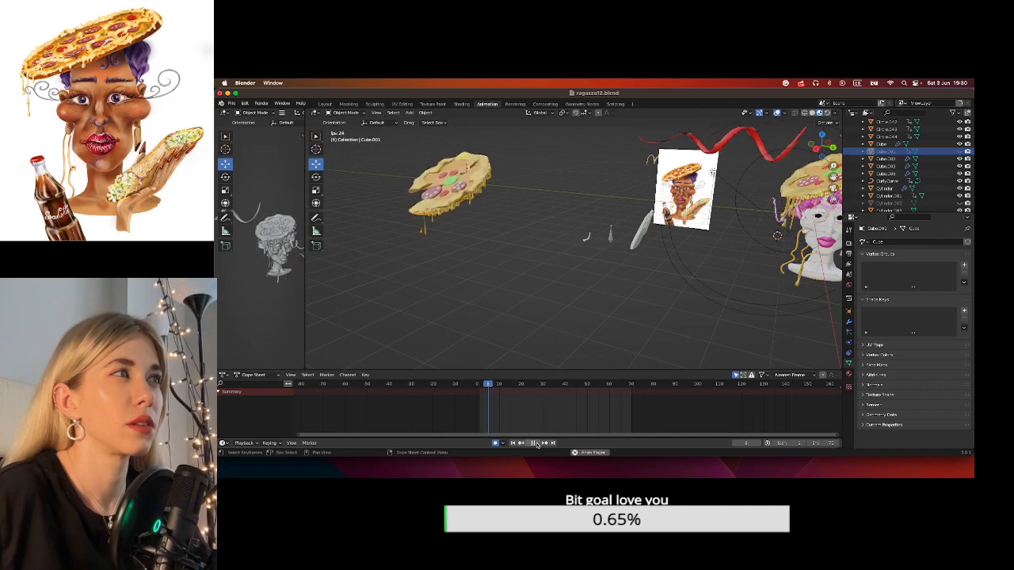
{"action": "left_click", "coordinate": [536, 444]}
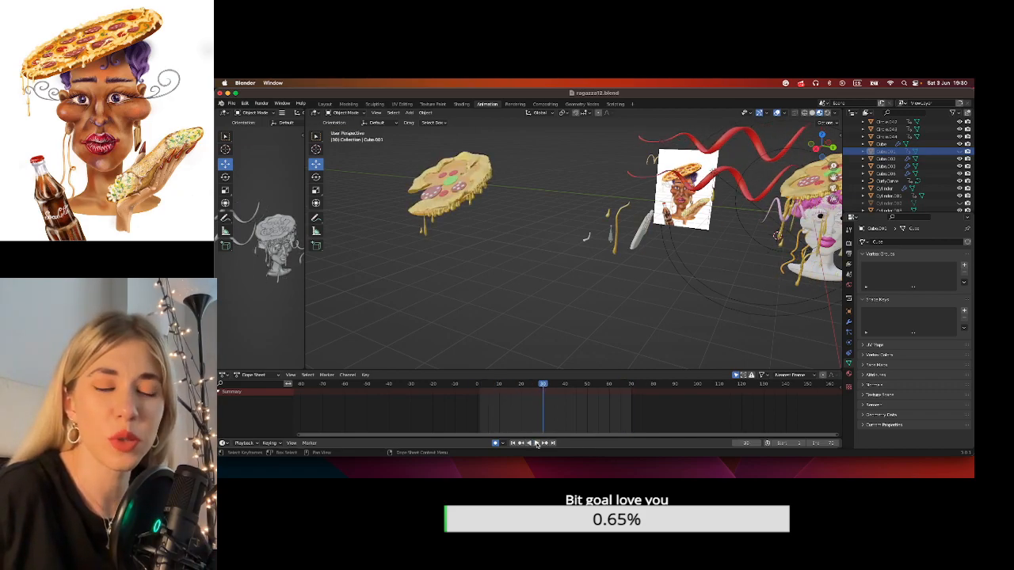
{"action": "left_click", "coordinate": [537, 443]}
Undo the hiding of the checkered room along with the moving and pasting of the copied pizza.
{"action": "key", "text": "ctrl+z"}
{"action": "key", "text": "ctrl+z"}
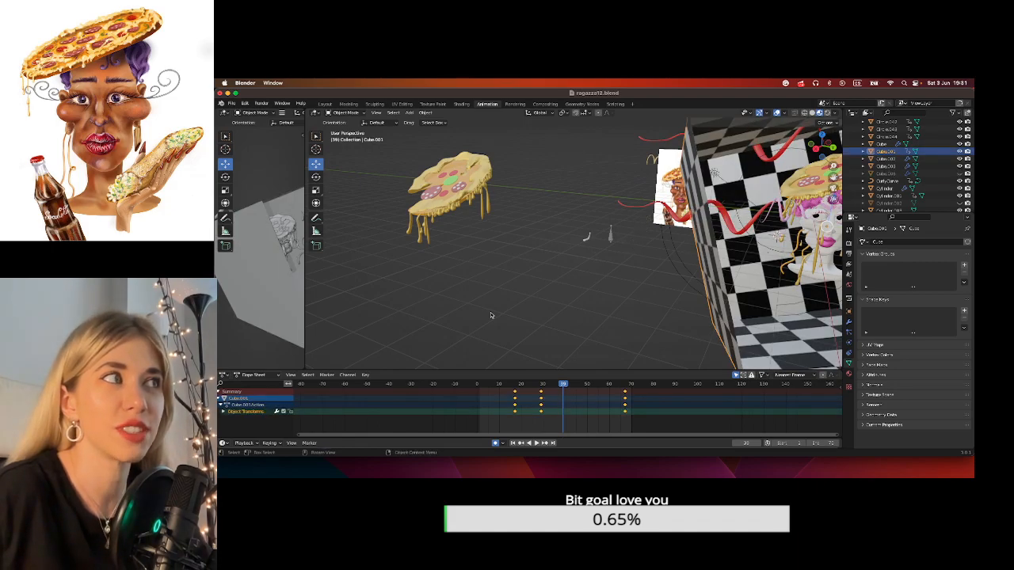
{"action": "key", "text": "ctrl+z"}
{"action": "key", "text": "ctrl+z"}
{"action": "key", "text": "ctrl+z"}
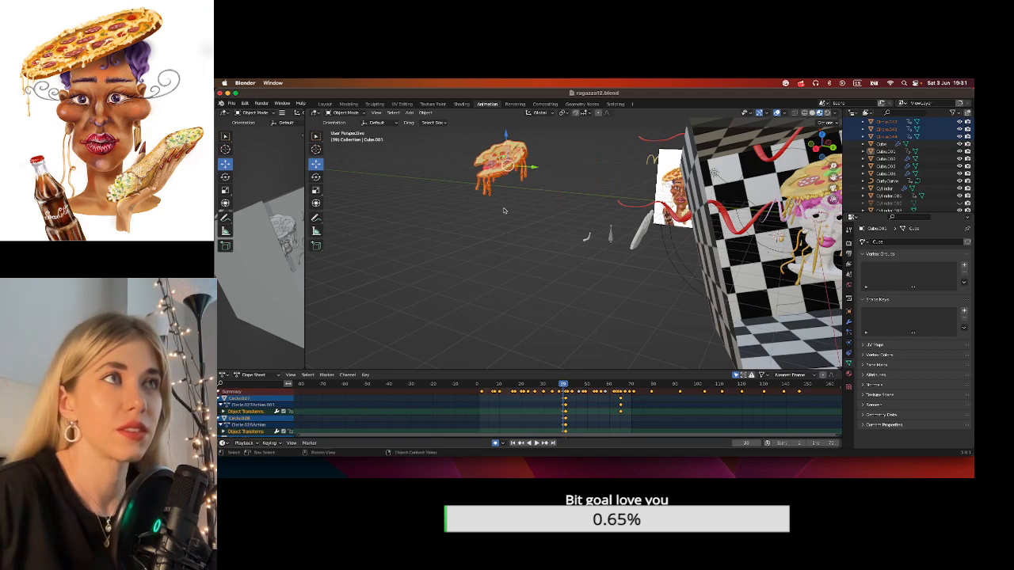
{"action": "key", "text": "ctrl+z"}
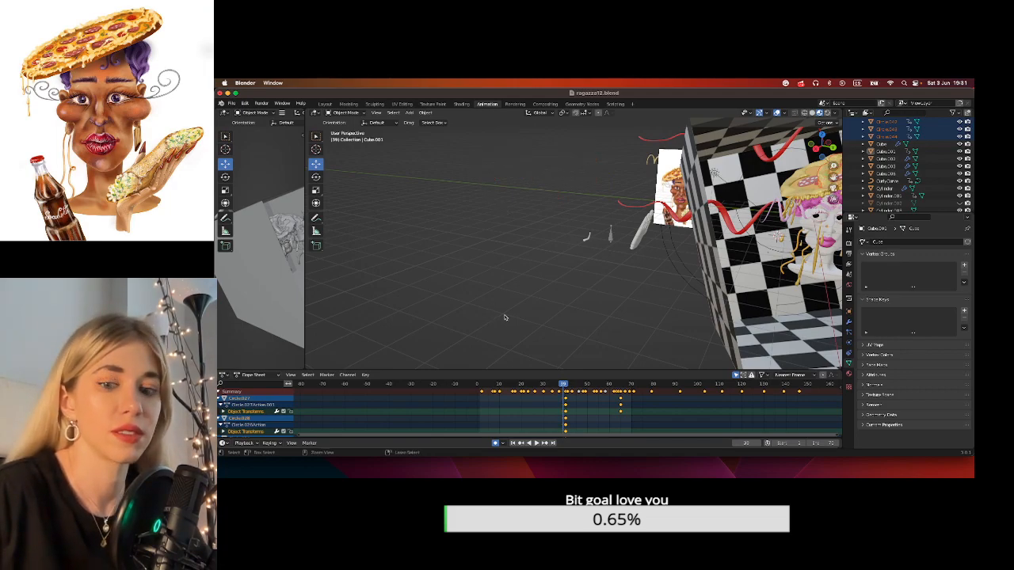
{"action": "key", "text": "ctrl+z"}
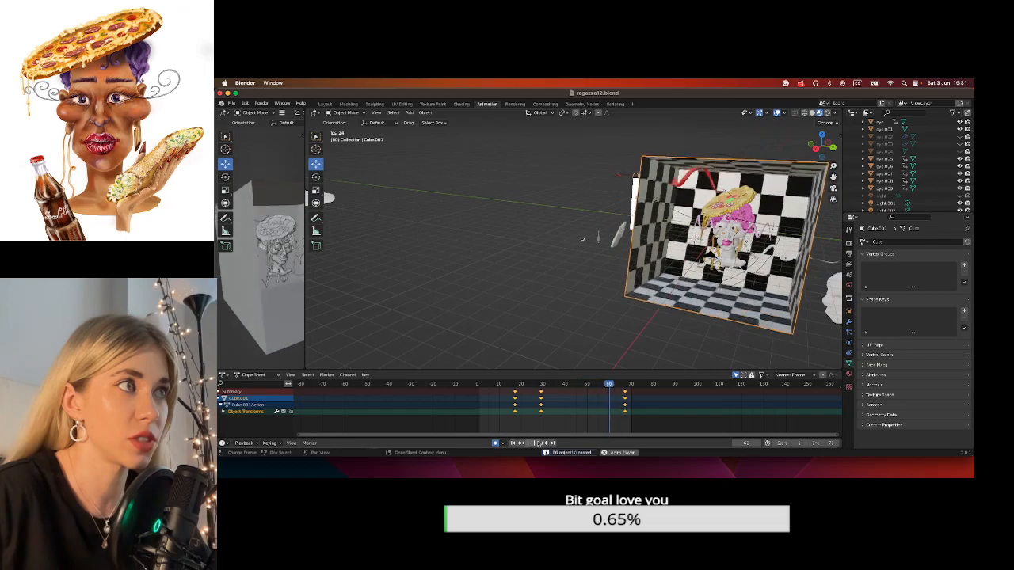
Save ragazza12.blend and paste the copied pizza with its toppings and drips onto the head inside the checkered room.
{"action": "key", "text": "super+s"}
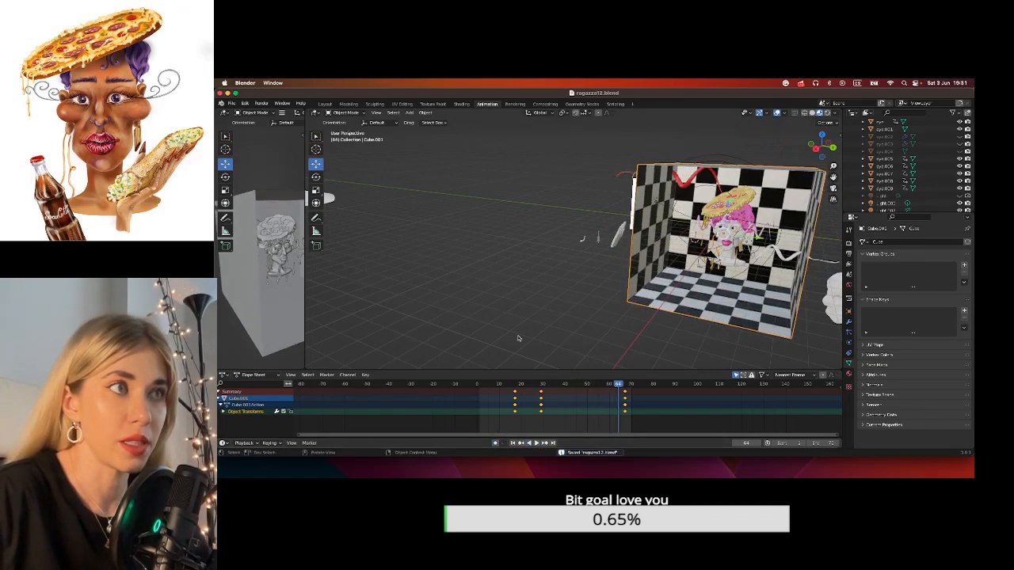
{"action": "key", "text": "super+v"}
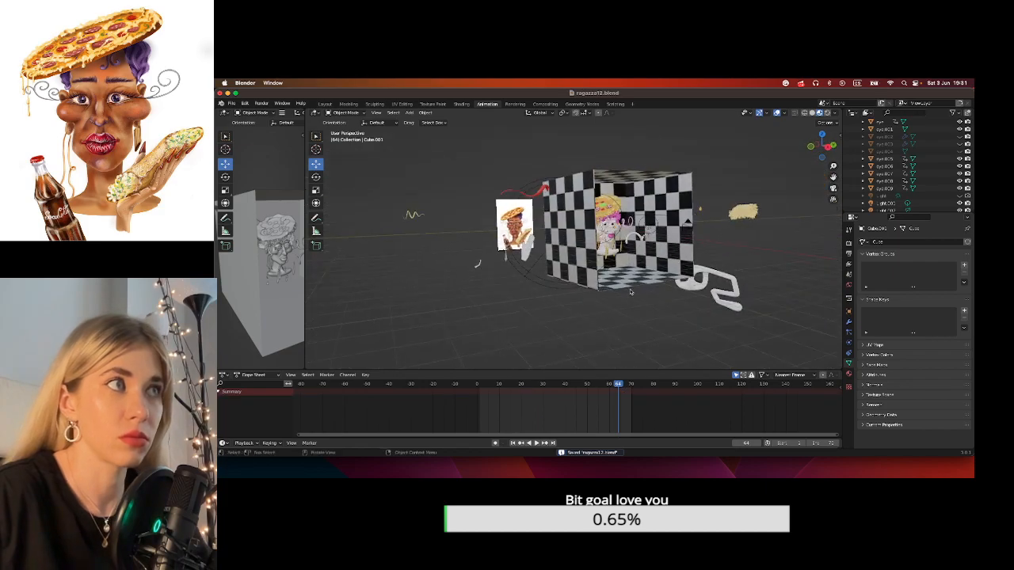
{"action": "middle_click_drag", "start_coordinate": [652, 220], "coordinate": [538, 233]}
{"action": "scroll", "coordinate": [584, 222], "scroll_direction": "down", "scroll_amount": 1}
{"action": "scroll", "coordinate": [584, 222], "scroll_direction": "up", "scroll_amount": 5}
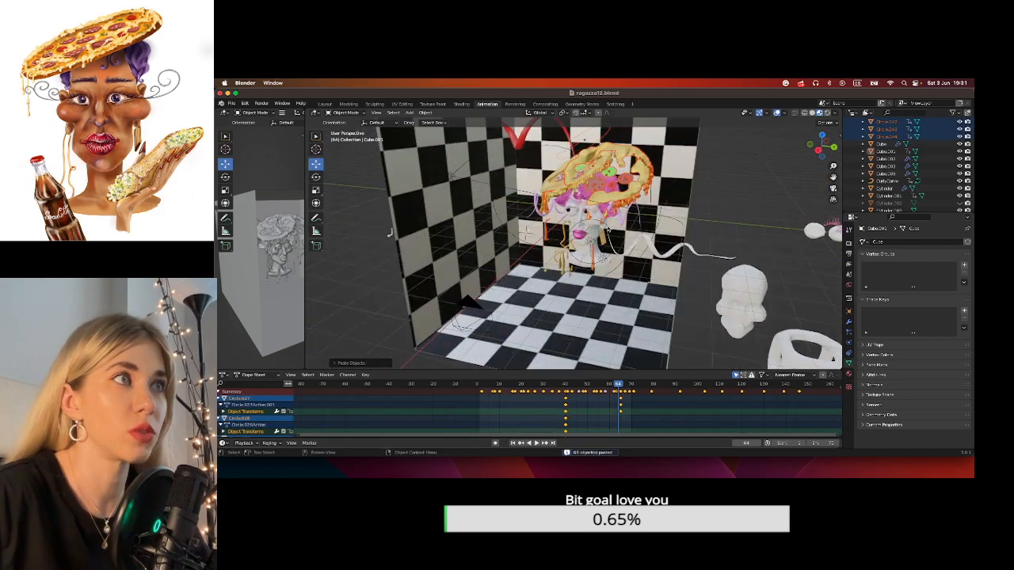
Undo the pasting of the copied pizza inside the checkered room.
{"action": "scroll", "coordinate": [611, 230], "scroll_direction": "down", "scroll_amount": 2}
{"action": "scroll", "coordinate": [634, 193], "scroll_direction": "down", "scroll_amount": 5}
{"action": "scroll", "coordinate": [624, 238], "scroll_direction": "up", "scroll_amount": 4}
{"action": "left_click", "coordinate": [626, 221]}
{"action": "key", "text": "super+z"}
{"action": "key", "text": "super+z"}
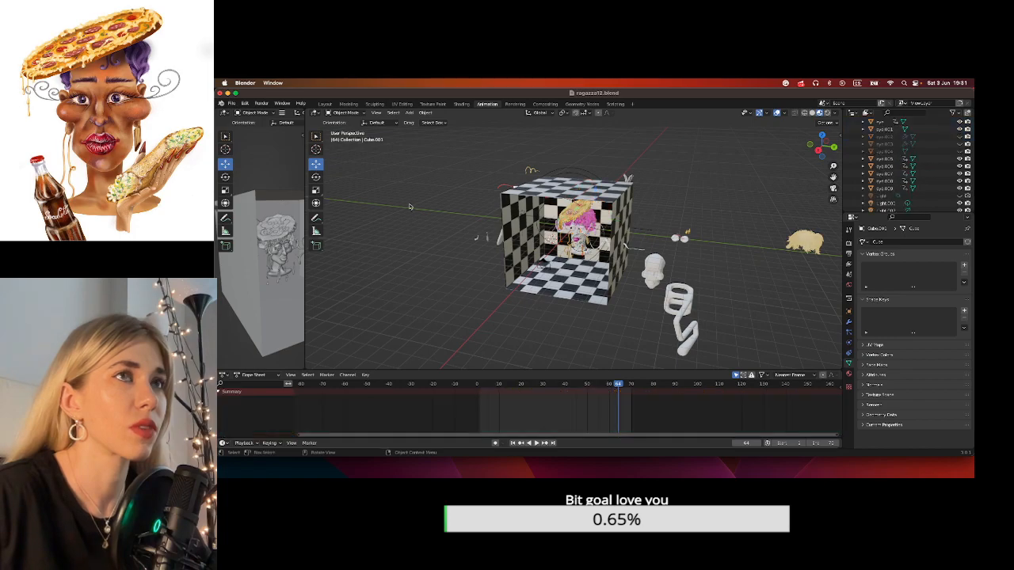
Try pasting the copied pizza and moving it outside the checkered room, and undo both.
{"action": "key", "text": "super+v"}
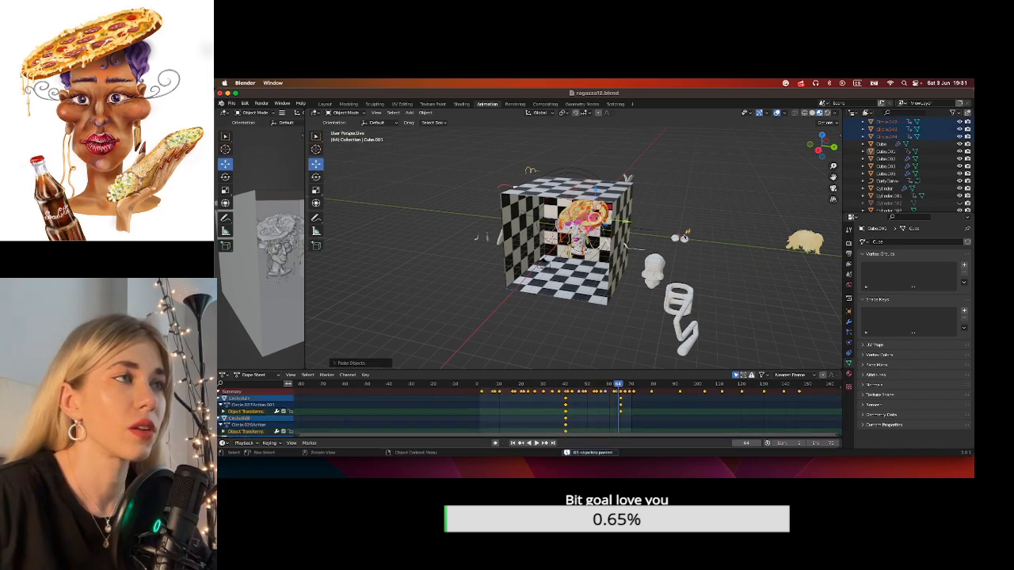
{"action": "left_click_drag", "start_coordinate": [633, 227], "coordinate": [397, 224]}
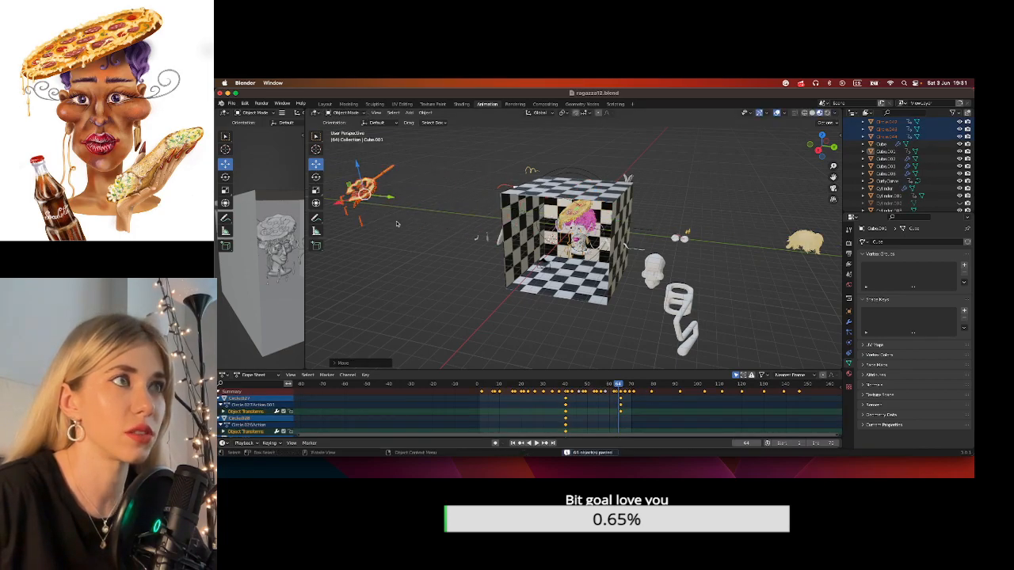
{"action": "middle_click_drag", "start_coordinate": [428, 227], "coordinate": [400, 229]}
{"action": "key", "text": "super+z"}
{"action": "key", "text": "super+z"}
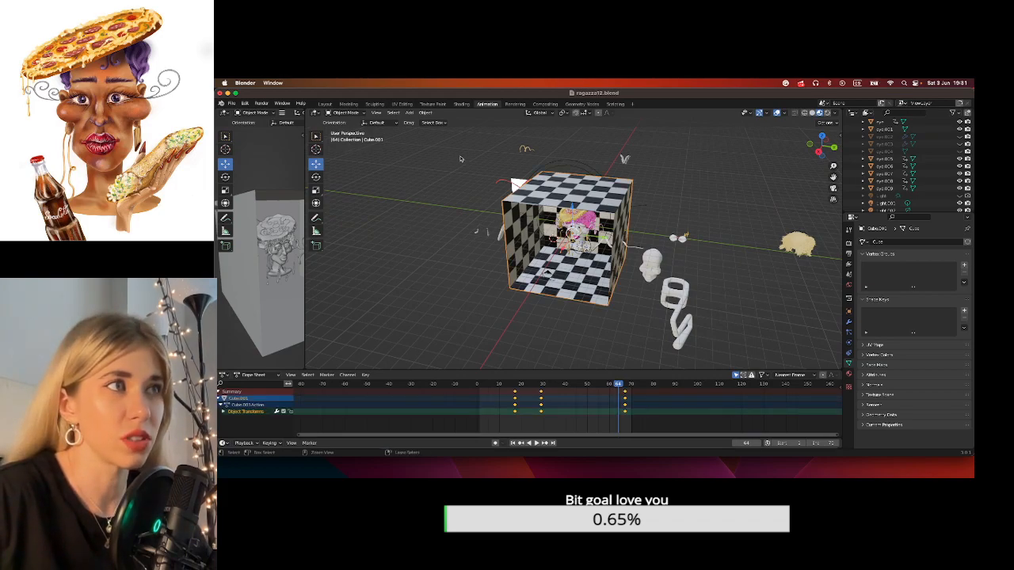
Open the recent file ragazza11.blend without saving the current one, and copy the selected pizza with its toppings and drips.
{"action": "left_click", "coordinate": [231, 104]}
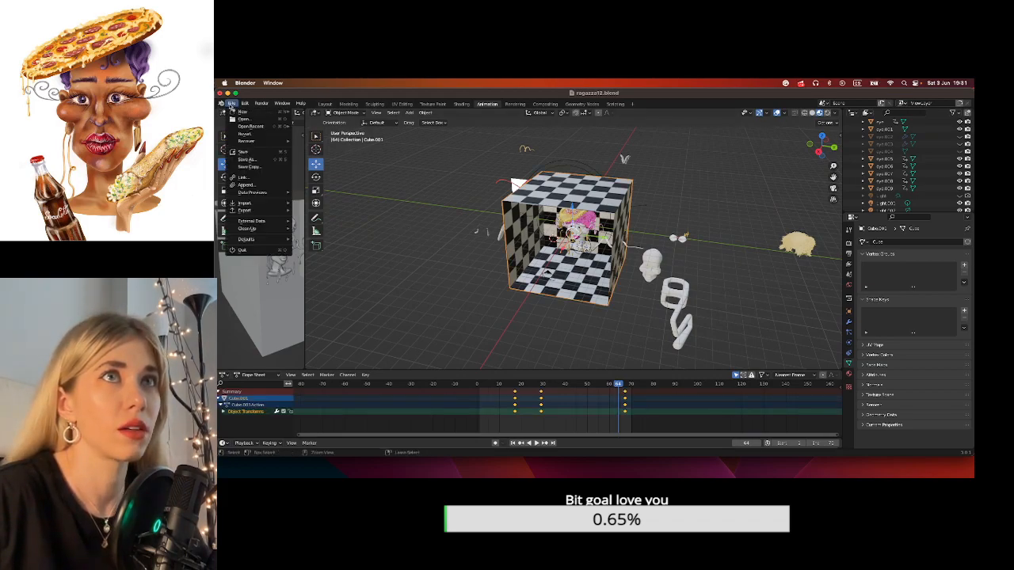
{"action": "mouse_move", "coordinate": [258, 126]}
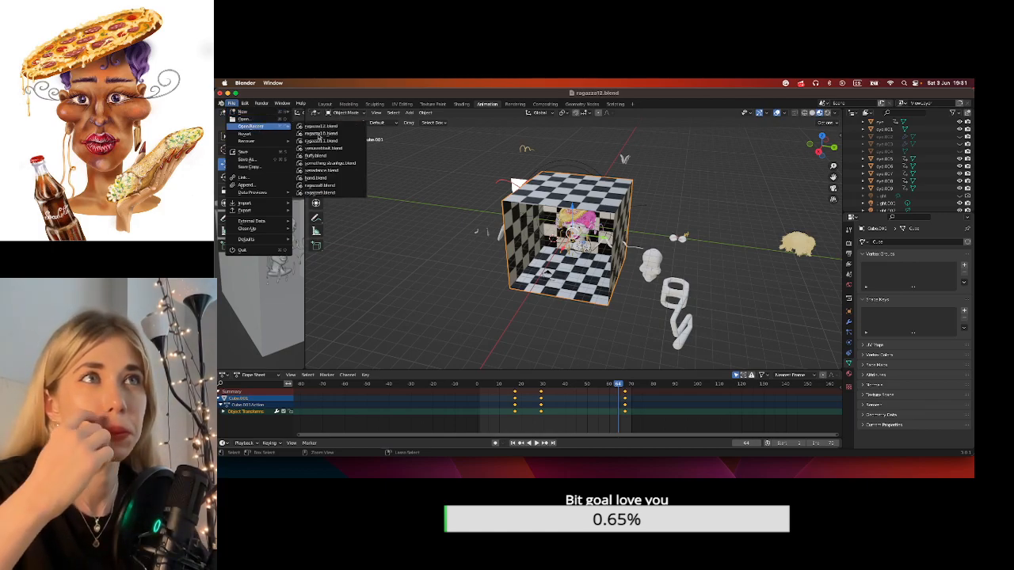
{"action": "left_click", "coordinate": [321, 140]}
{"action": "left_click", "coordinate": [565, 292]}
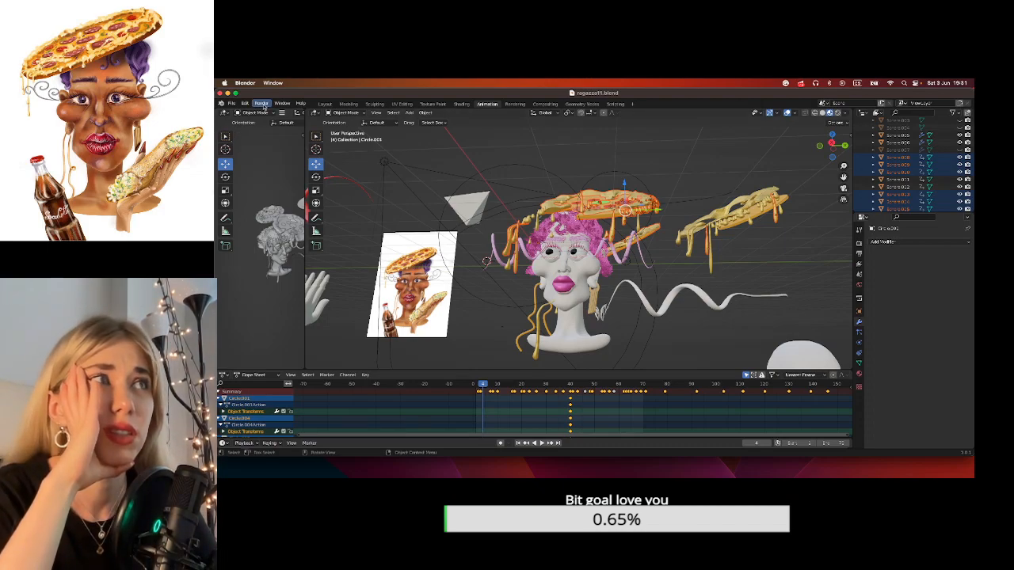
{"action": "middle_click_drag", "start_coordinate": [652, 214], "coordinate": [653, 241]}
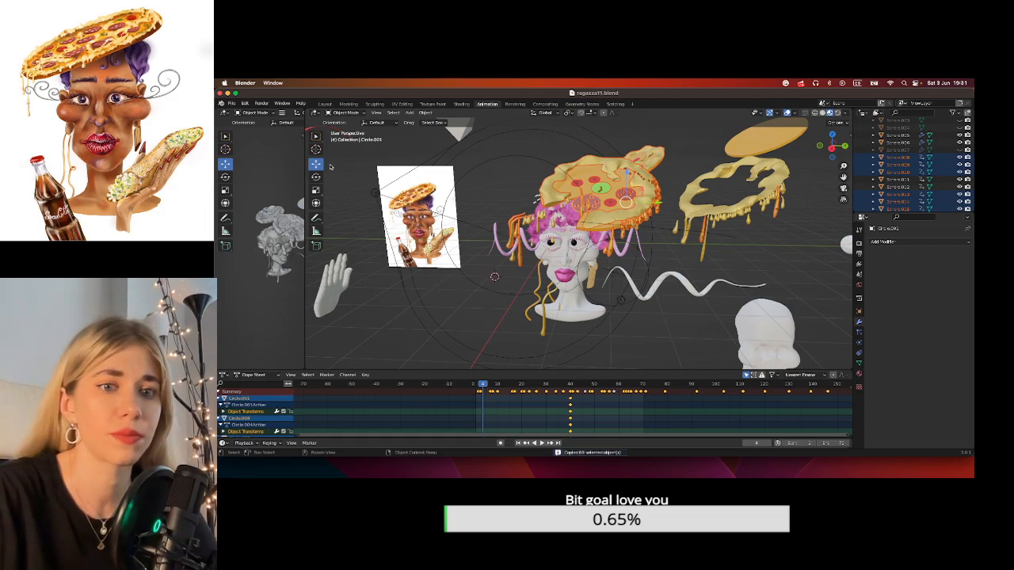
Reopen ragazza12.blend and play the animation from frame 0 to examine the rotating checkered room.
{"action": "left_click", "coordinate": [231, 103]}
{"action": "mouse_move", "coordinate": [257, 126]}
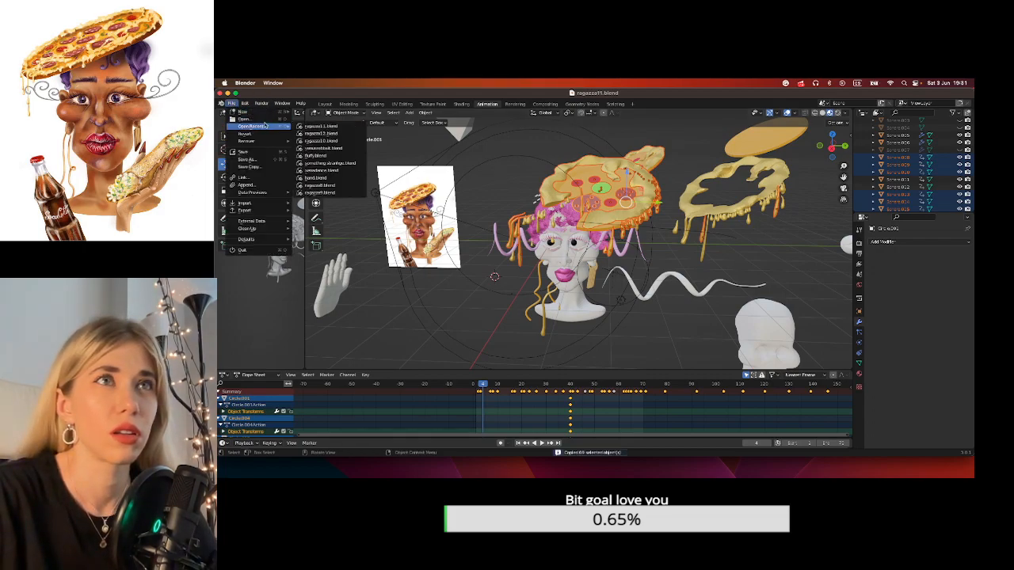
{"action": "left_click", "coordinate": [320, 133]}
{"action": "left_click_drag", "start_coordinate": [492, 384], "coordinate": [477, 385]}
{"action": "left_click", "coordinate": [538, 443]}
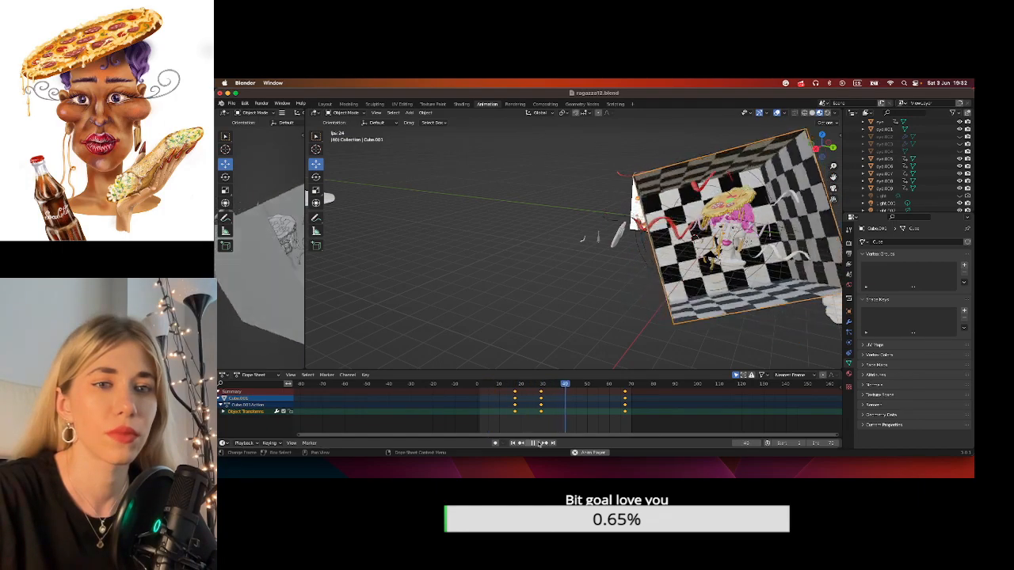
{"action": "key", "text": "space"}
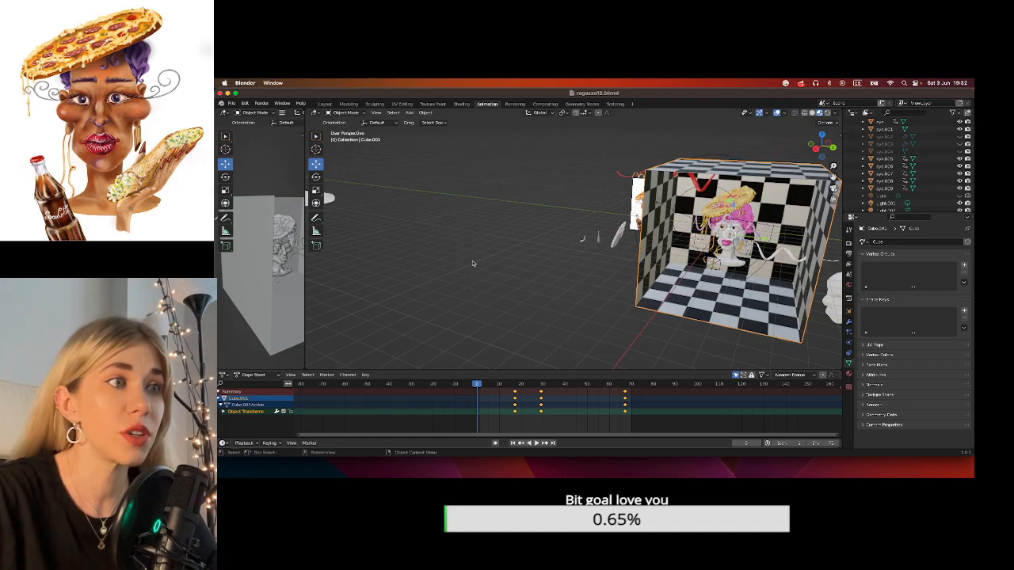
Paste the copied pizza objects and move them together out of the checkered room into empty space.
{"action": "key", "text": "ctrl+v"}
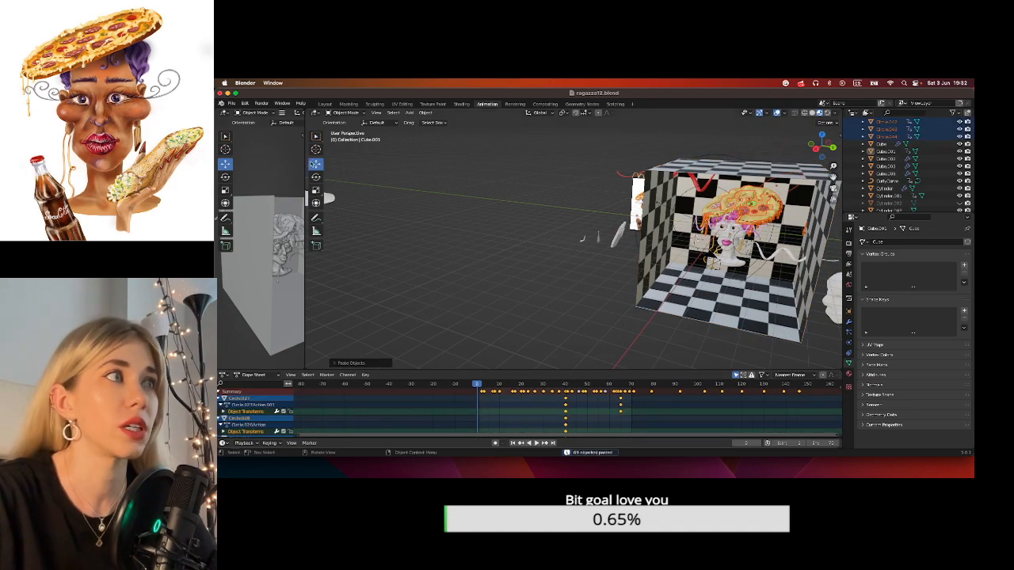
{"action": "left_click_drag", "start_coordinate": [786, 215], "coordinate": [521, 208]}
Delete the small bread piece and the loose drips beside the pasted pizza.
{"action": "left_click", "coordinate": [556, 165]}
{"action": "left_click", "coordinate": [555, 165]}
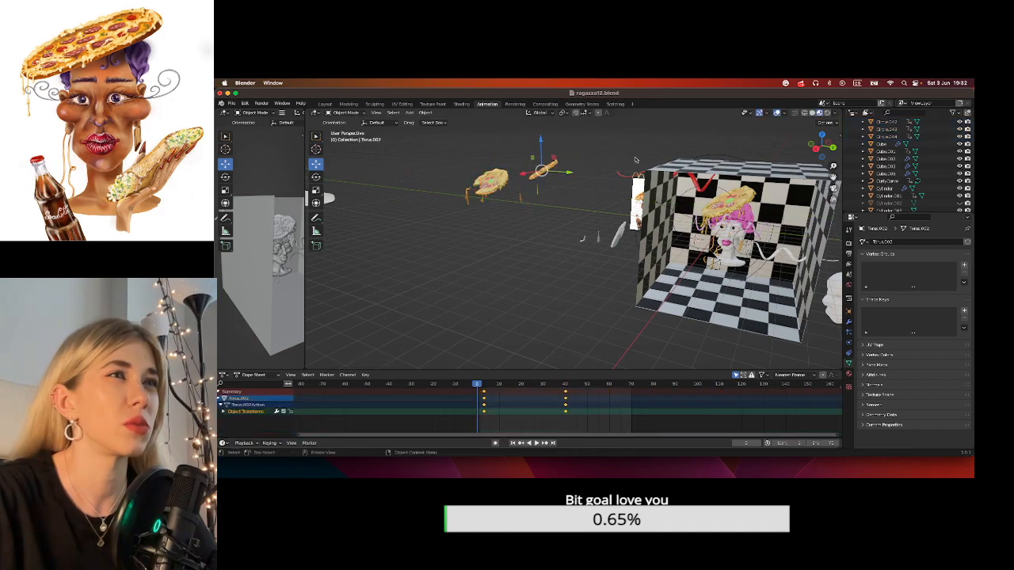
{"action": "mouse_move", "coordinate": [832, 178]}
{"action": "left_mouse_down"}
{"action": "mouse_move", "coordinate": [973, 200]}
{"action": "mouse_move", "coordinate": [951, 184]}
{"action": "mouse_move", "coordinate": [844, 192]}
{"action": "left_mouse_up"}
{"action": "scroll", "coordinate": [634, 158], "scroll_direction": "up", "scroll_amount": 2}
{"action": "left_click", "coordinate": [586, 133]}
{"action": "left_click_drag", "start_coordinate": [586, 133], "coordinate": [523, 219]}
{"action": "key", "text": "x"}
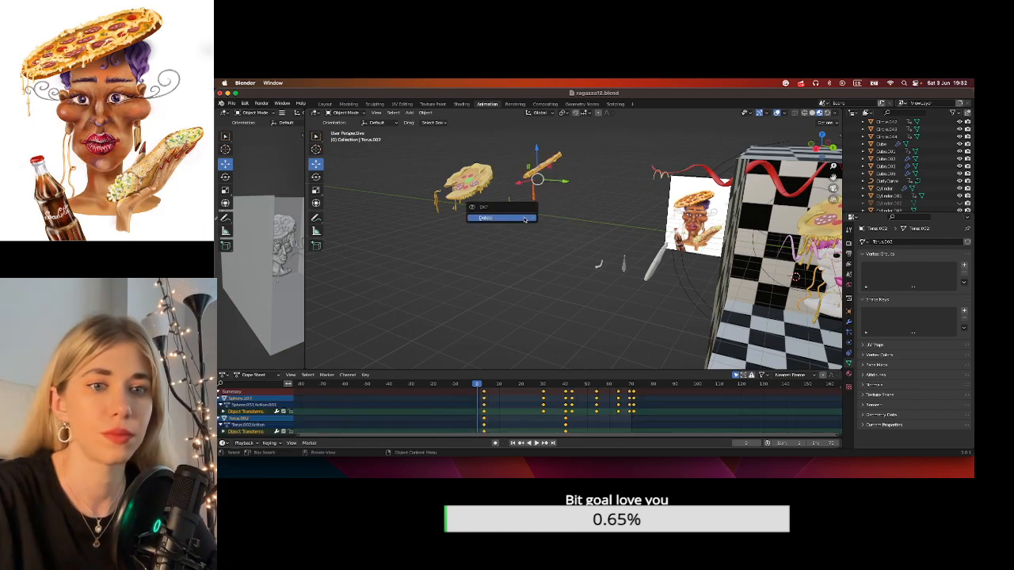
{"action": "left_click", "coordinate": [520, 220]}
{"action": "left_click_drag", "start_coordinate": [524, 196], "coordinate": [496, 228]}
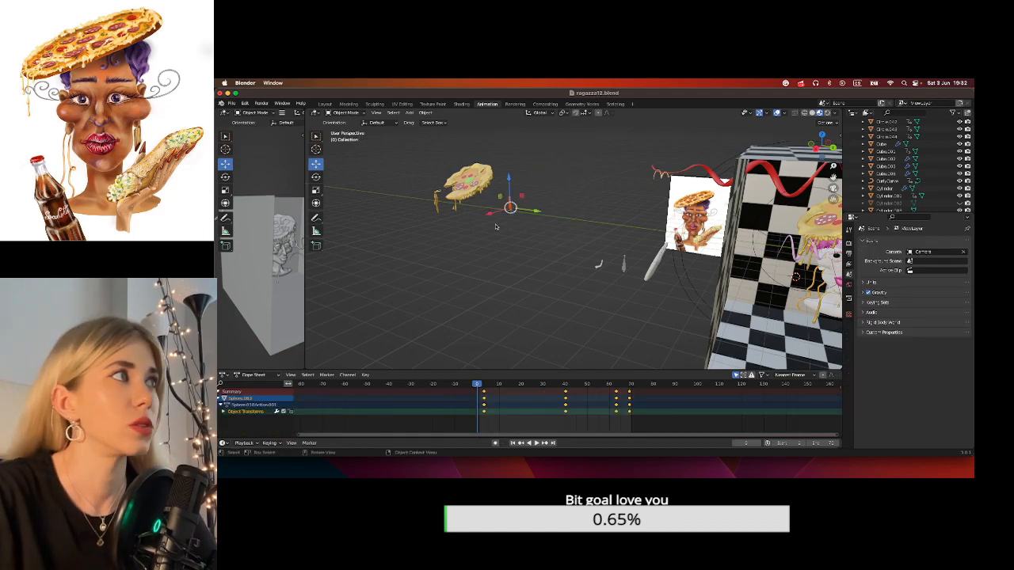
{"action": "key", "text": "x"}
{"action": "left_click", "coordinate": [475, 225]}
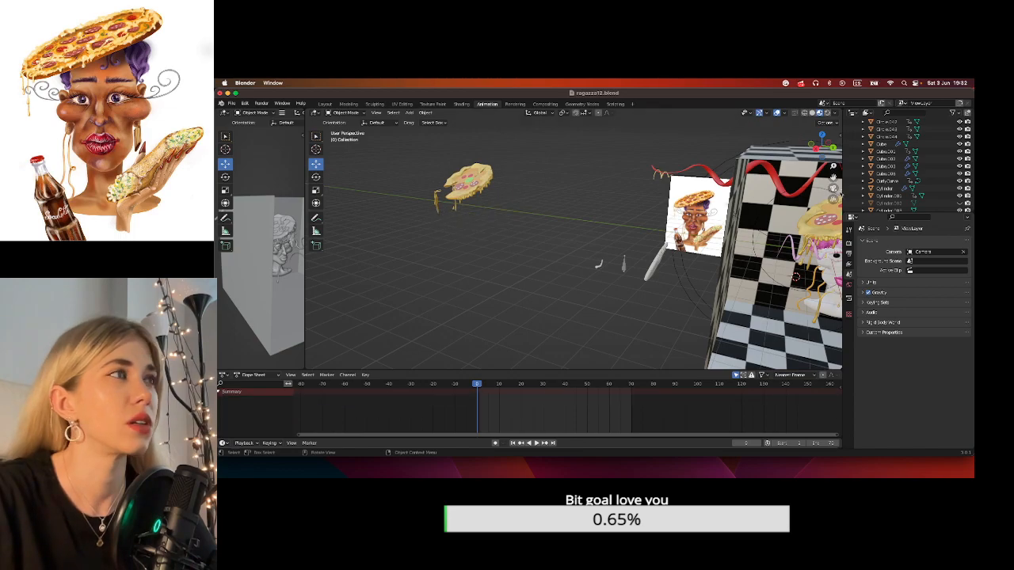
Delete the separate cluster of drips hanging beside the pasted pizza's edge.
{"action": "left_click_drag", "start_coordinate": [833, 177], "coordinate": [919, 195]}
{"action": "scroll", "coordinate": [503, 189], "scroll_direction": "up", "scroll_amount": 4}
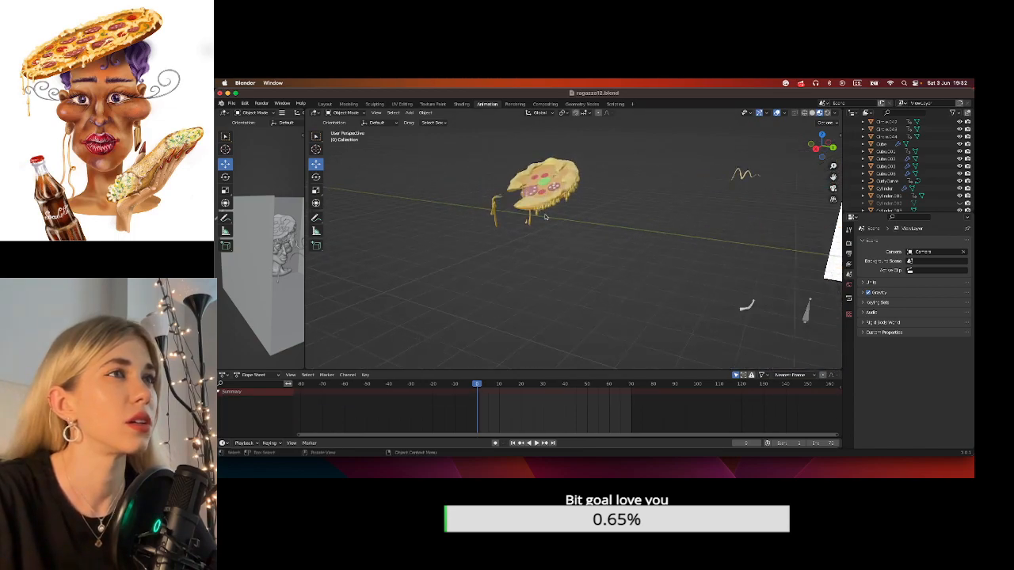
{"action": "left_click", "coordinate": [481, 214]}
{"action": "key", "text": "x"}
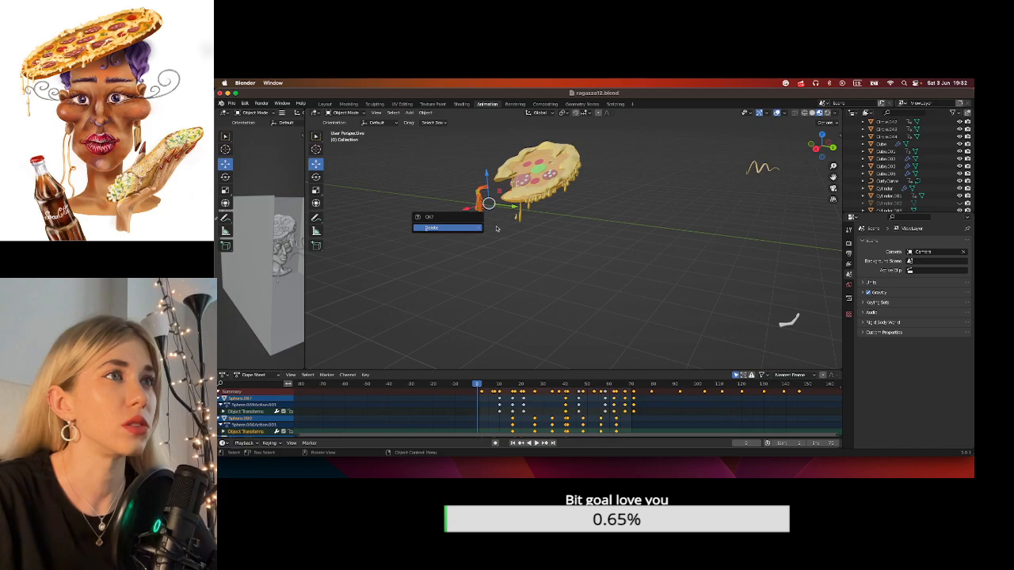
{"action": "left_click", "coordinate": [466, 226]}
Play the animation to examine how the trimmed pizza outside the room moves.
{"action": "scroll", "coordinate": [512, 216], "scroll_direction": "up", "scroll_amount": 2}
{"action": "middle_click_drag", "start_coordinate": [532, 214], "coordinate": [556, 212]}
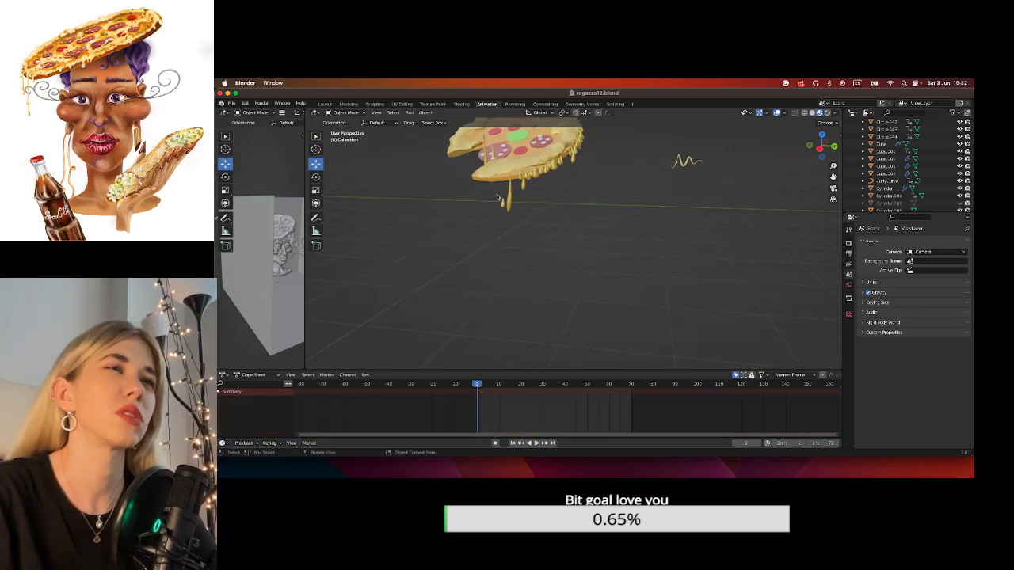
{"action": "middle_click_drag", "start_coordinate": [507, 208], "coordinate": [556, 317]}
{"action": "left_click", "coordinate": [537, 443]}
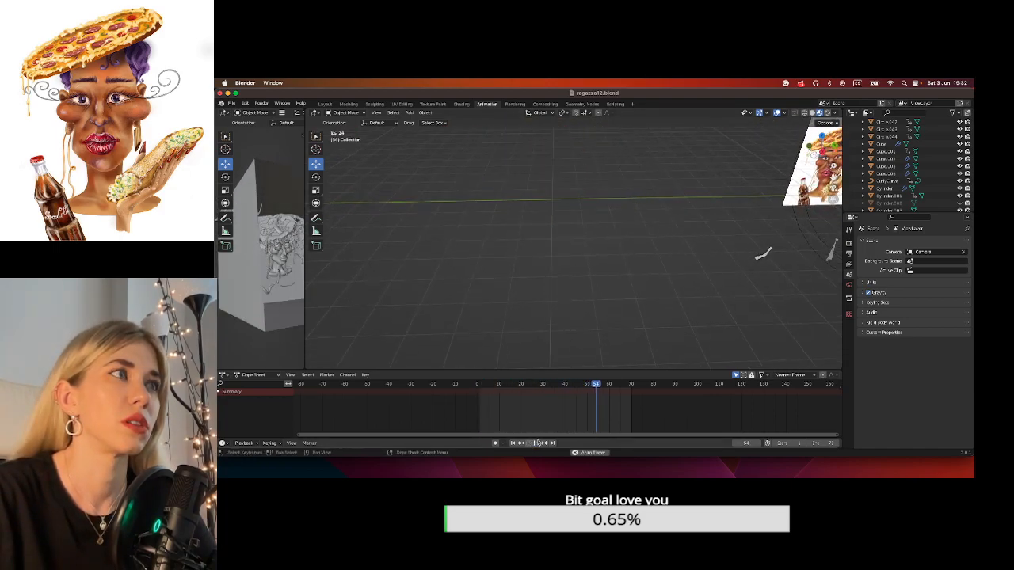
{"action": "left_click", "coordinate": [539, 443]}
Select a drip on the pizza above the head and play the animation to examine the hat's motion inside the room.
{"action": "scroll", "coordinate": [540, 193], "scroll_direction": "down", "scroll_amount": 8}
{"action": "middle_click_drag", "start_coordinate": [582, 200], "coordinate": [557, 175]}
{"action": "left_click_drag", "start_coordinate": [833, 175], "coordinate": [668, 177]}
{"action": "scroll", "coordinate": [668, 177], "scroll_direction": "up", "scroll_amount": 8}
{"action": "left_click", "coordinate": [697, 173]}
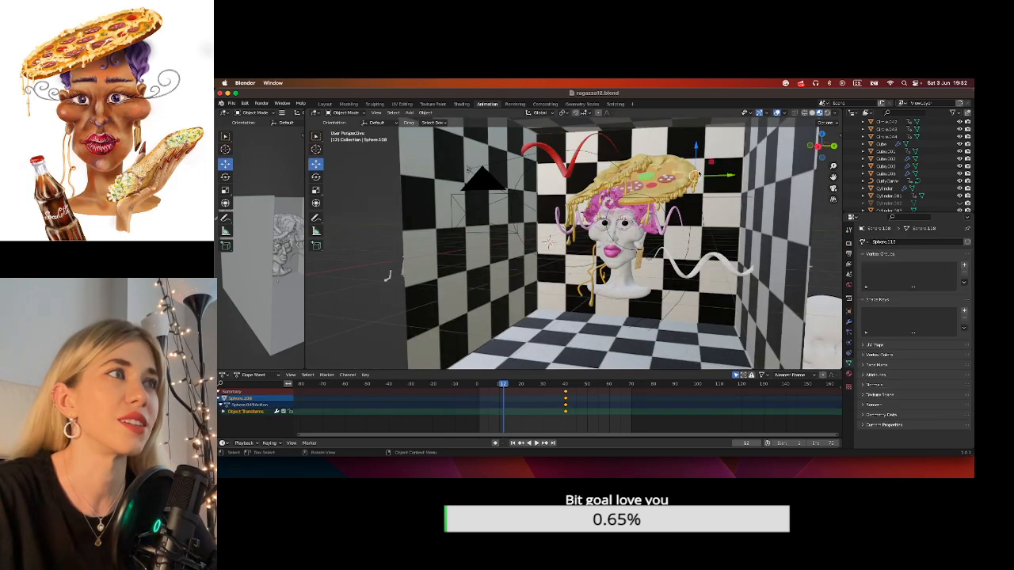
{"action": "left_click", "coordinate": [537, 443]}
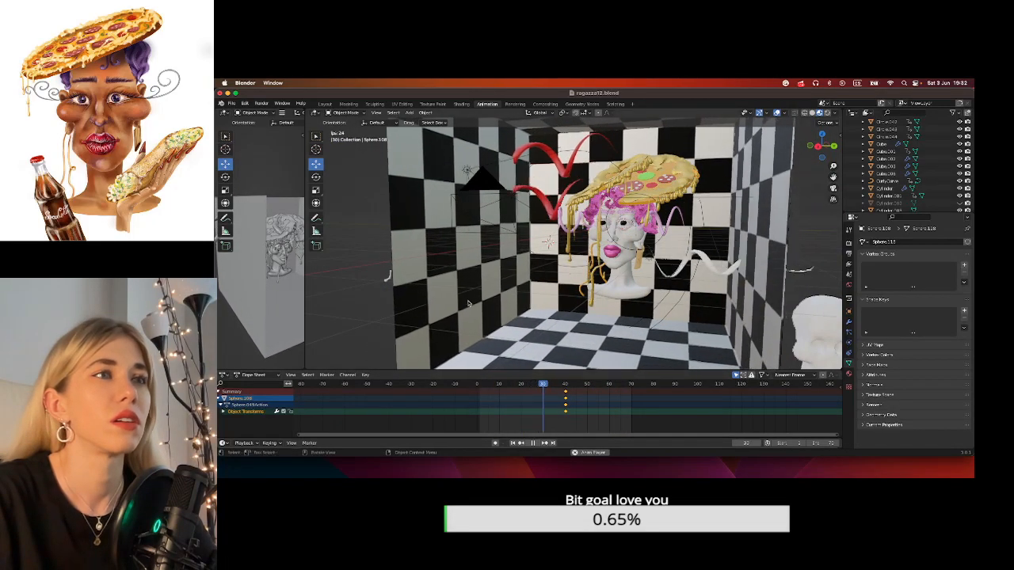
{"action": "left_click", "coordinate": [467, 303]}
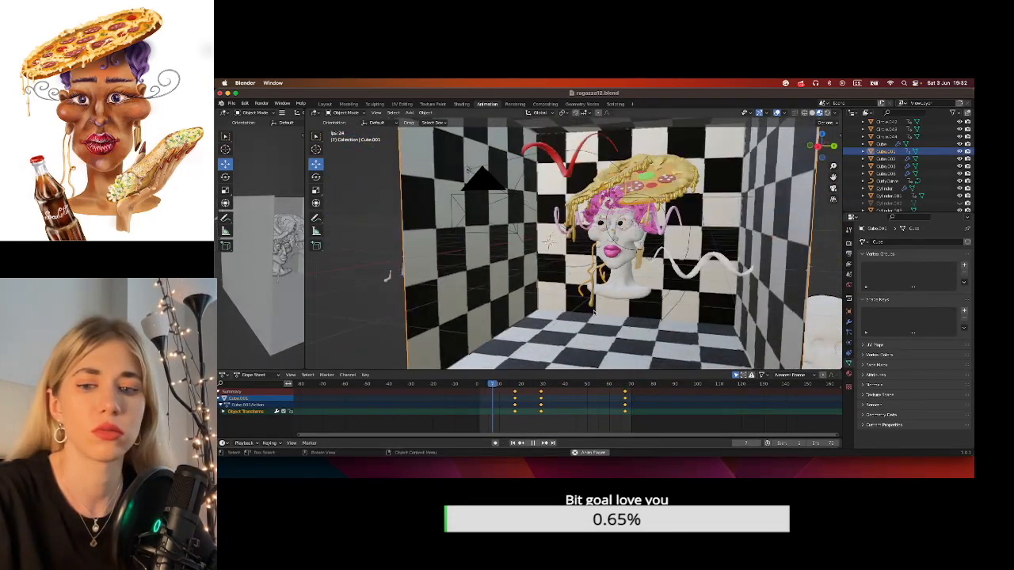
Undo the deletions of the extra pieces and drips together with the moving and pasting of the copied pizza.
{"action": "key", "text": "super+z"}
{"action": "key", "text": "super+z"}
{"action": "key", "text": "super+z"}
{"action": "key", "text": "super+z"}
{"action": "key", "text": "super+z"}
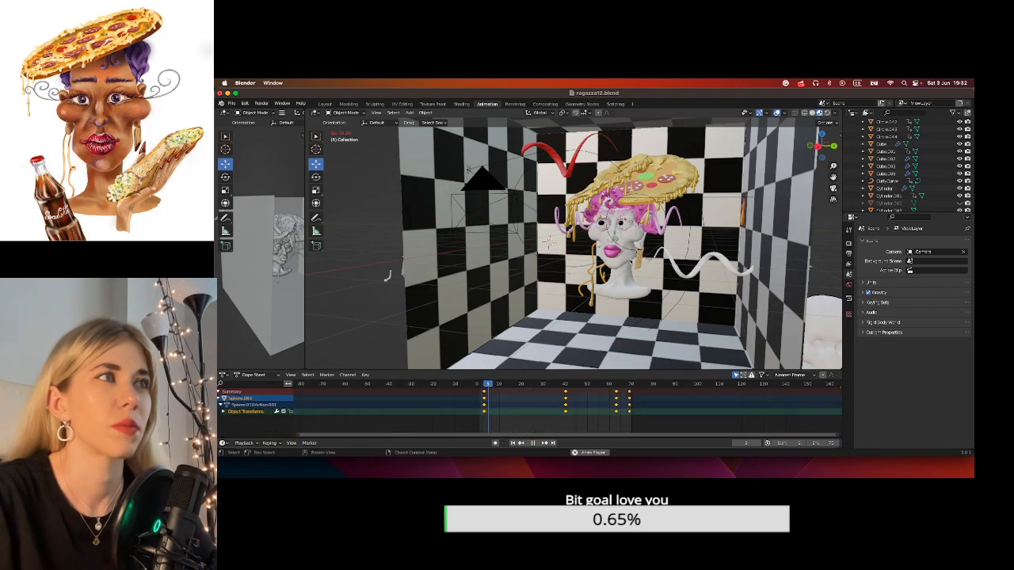
{"action": "key", "text": "super+z"}
{"action": "key", "text": "super+z"}
{"action": "key", "text": "super+z"}
{"action": "key", "text": "super+z"}
{"action": "key", "text": "super+z"}
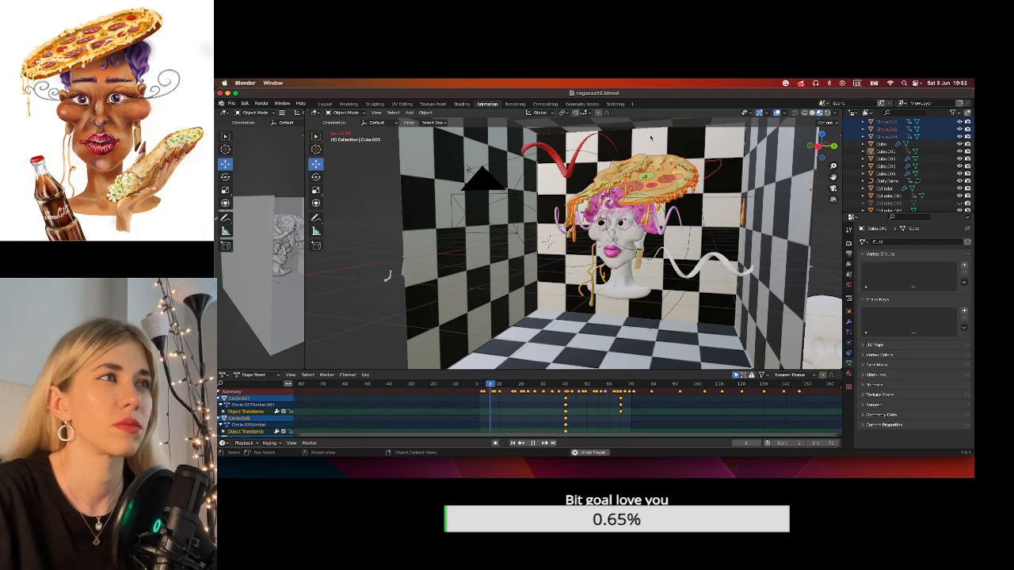
{"action": "key", "text": "super+z"}
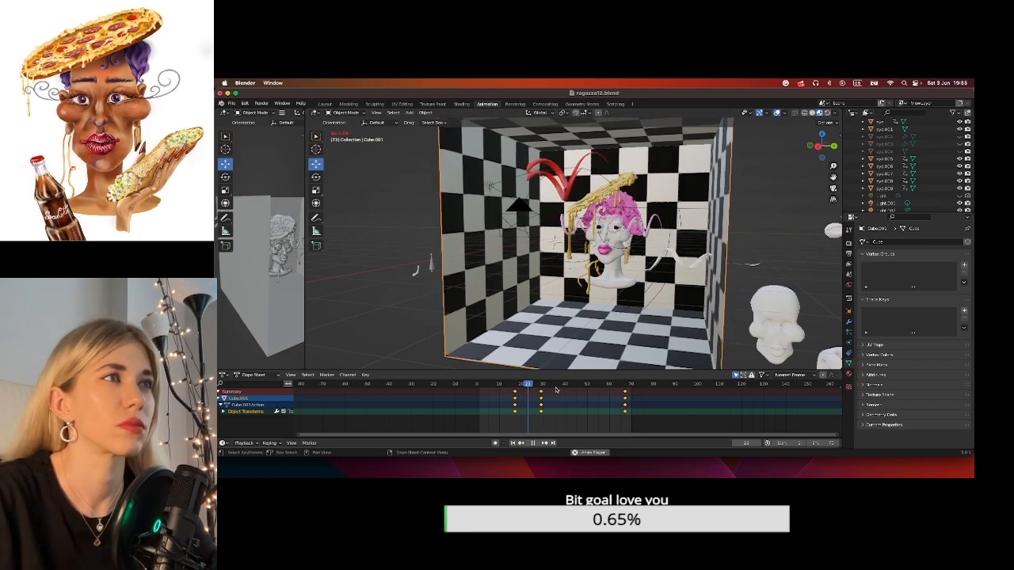
Examine the playing animation of the original hat and room, return to frame 0 and clear the selection.
{"action": "scroll", "coordinate": [576, 262], "scroll_direction": "down", "scroll_amount": 6}
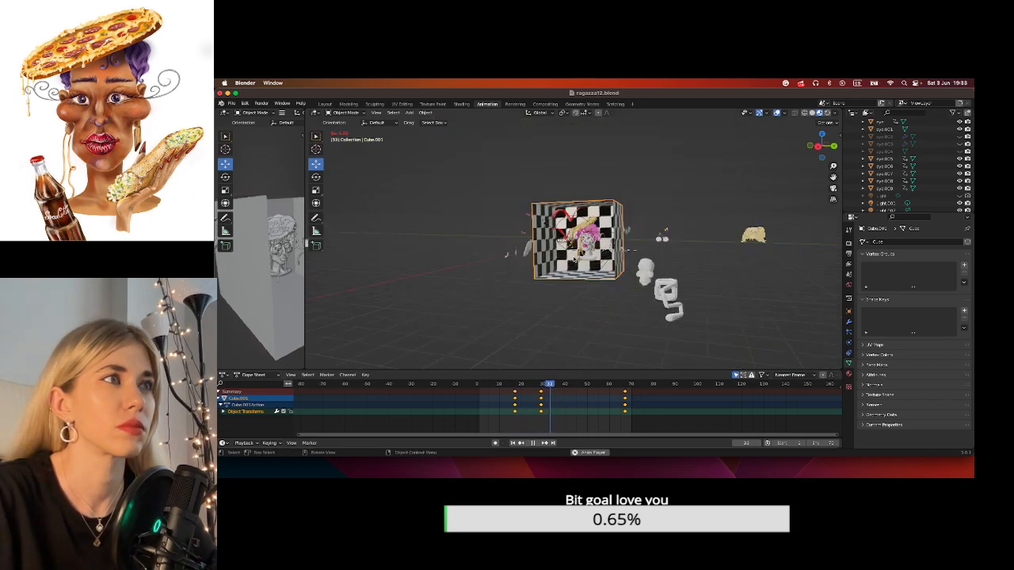
{"action": "scroll", "coordinate": [576, 261], "scroll_direction": "up", "scroll_amount": 6}
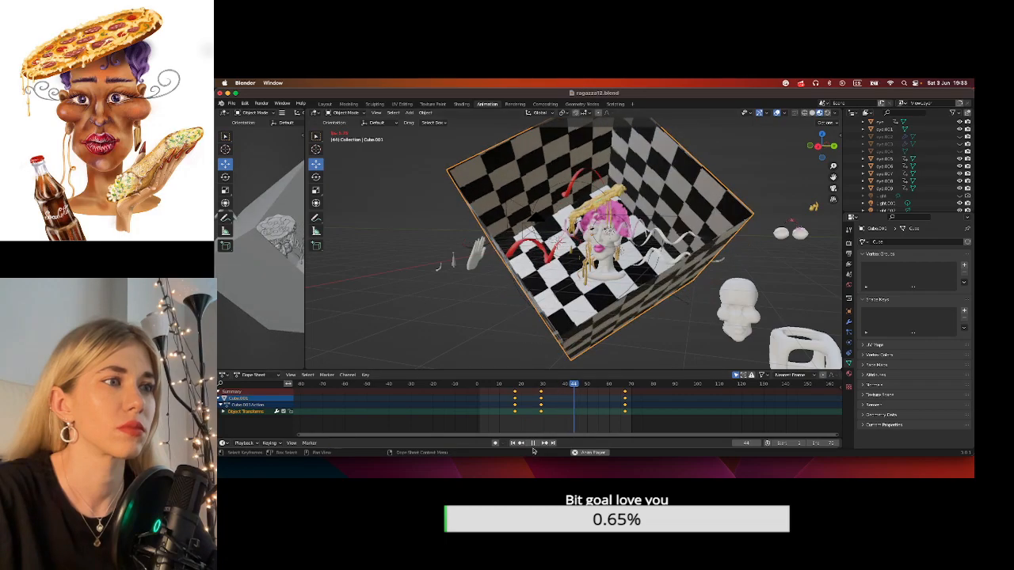
{"action": "left_click", "coordinate": [533, 444]}
{"action": "key", "text": "shift+Left"}
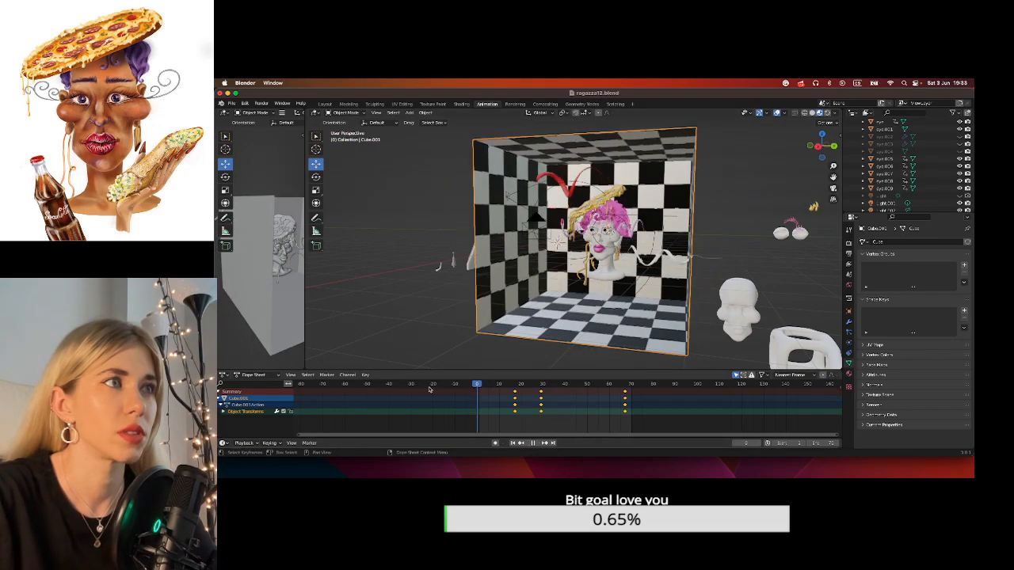
{"action": "left_click", "coordinate": [733, 190]}
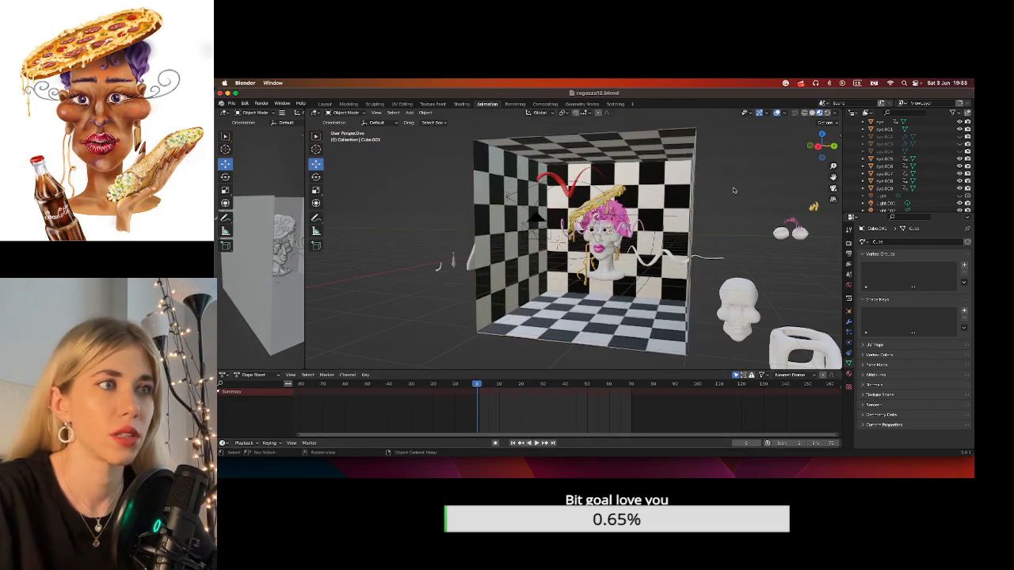
Try pasting the copied pizza at frame 0 and moving it beside the checkered room, and undo both.
{"action": "key", "text": "super+v"}
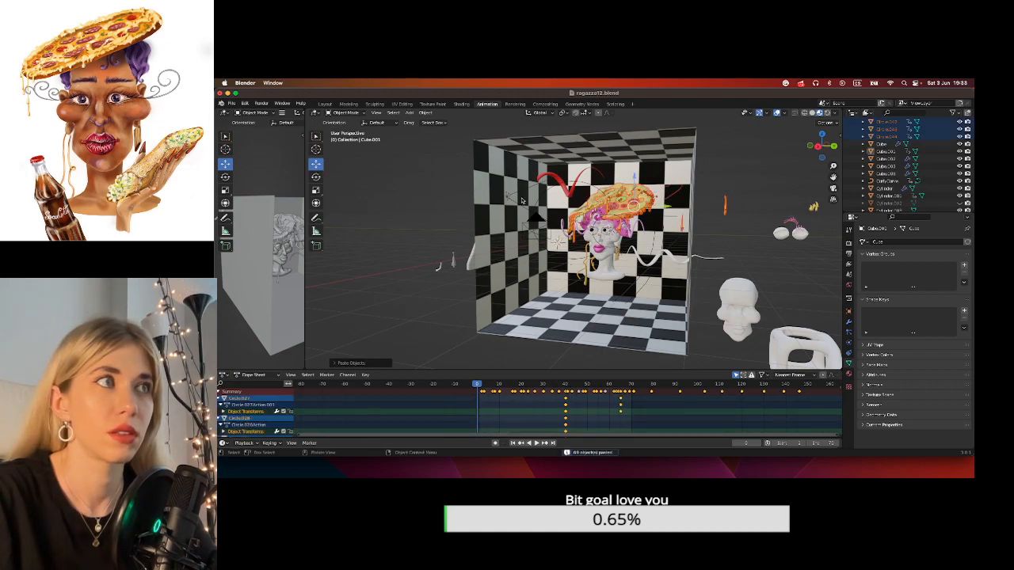
{"action": "key", "text": "g"}
{"action": "left_click", "coordinate": [484, 369]}
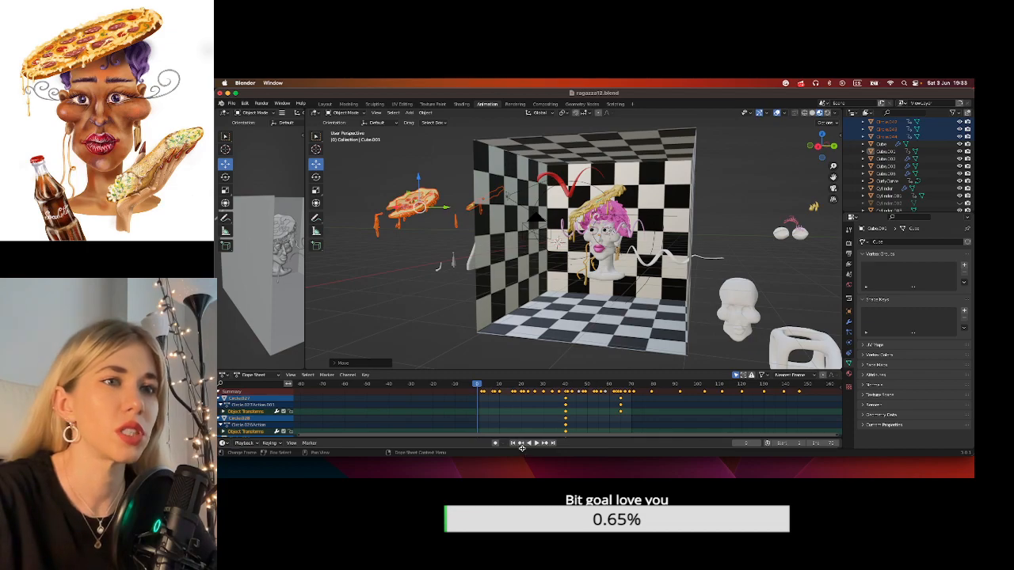
{"action": "key", "text": "super+z"}
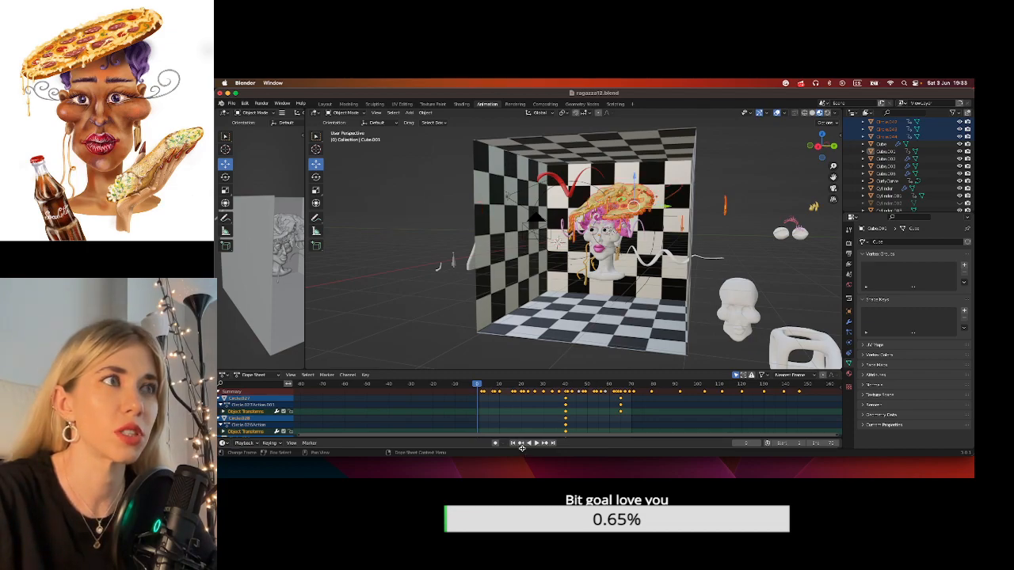
{"action": "key", "text": "super+z"}
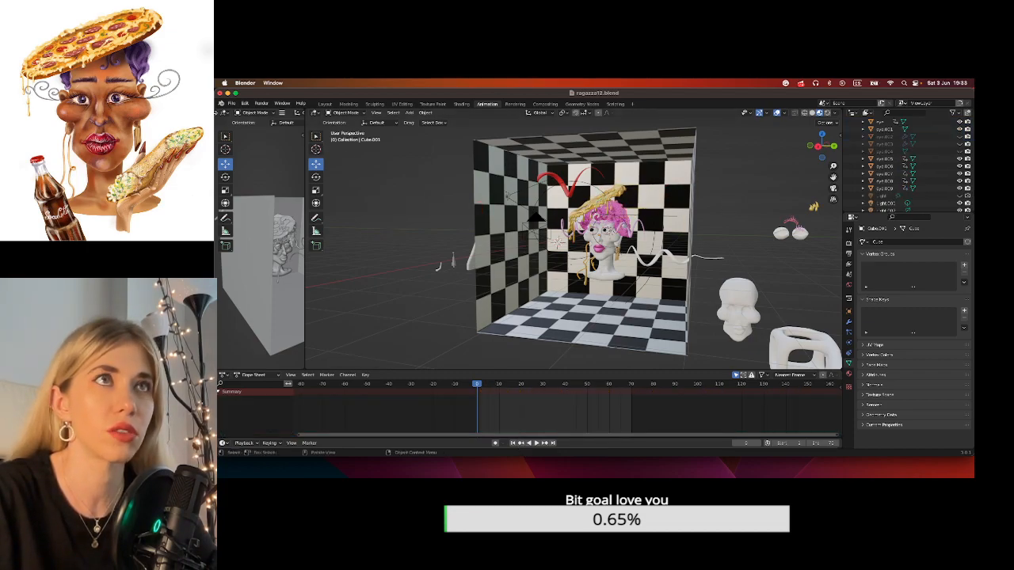
Open the recent file ragazza10.blend without saving the current changes and examine its checkered room and surrounding objects.
{"action": "left_click", "coordinate": [232, 106]}
{"action": "mouse_move", "coordinate": [252, 126]}
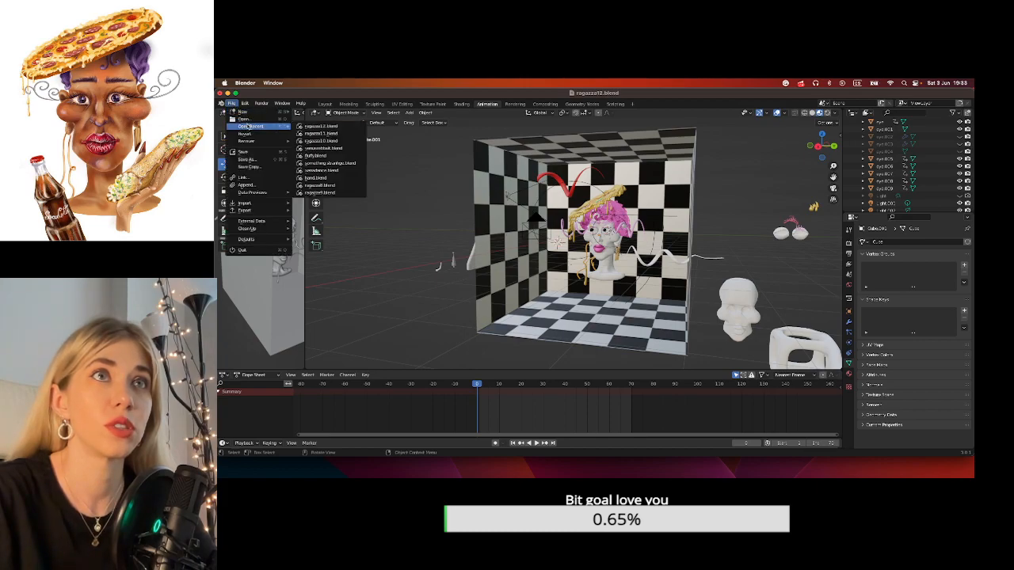
{"action": "left_click", "coordinate": [339, 142]}
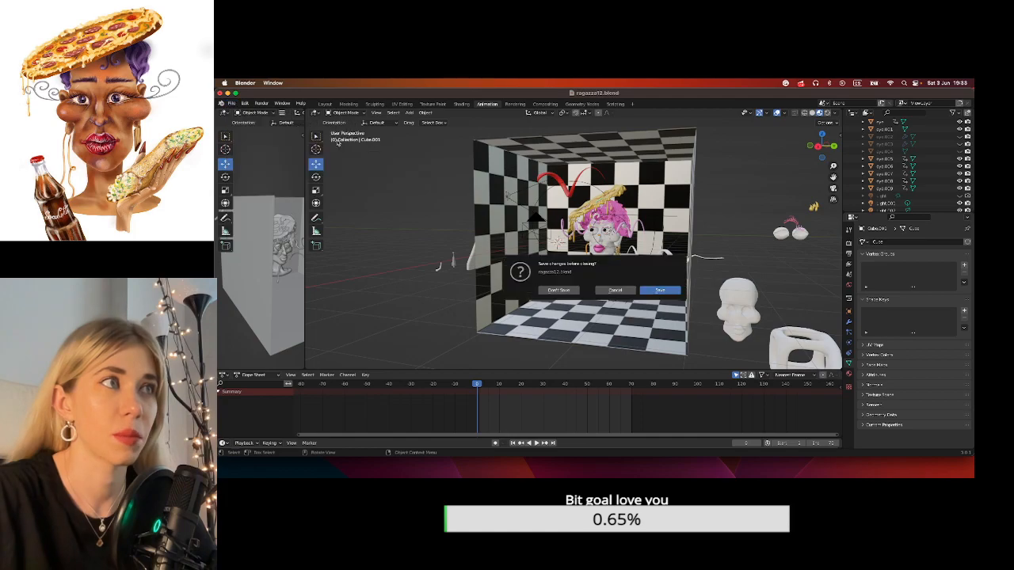
{"action": "left_click", "coordinate": [572, 291]}
{"action": "scroll", "coordinate": [563, 235], "scroll_direction": "down", "scroll_amount": 7}
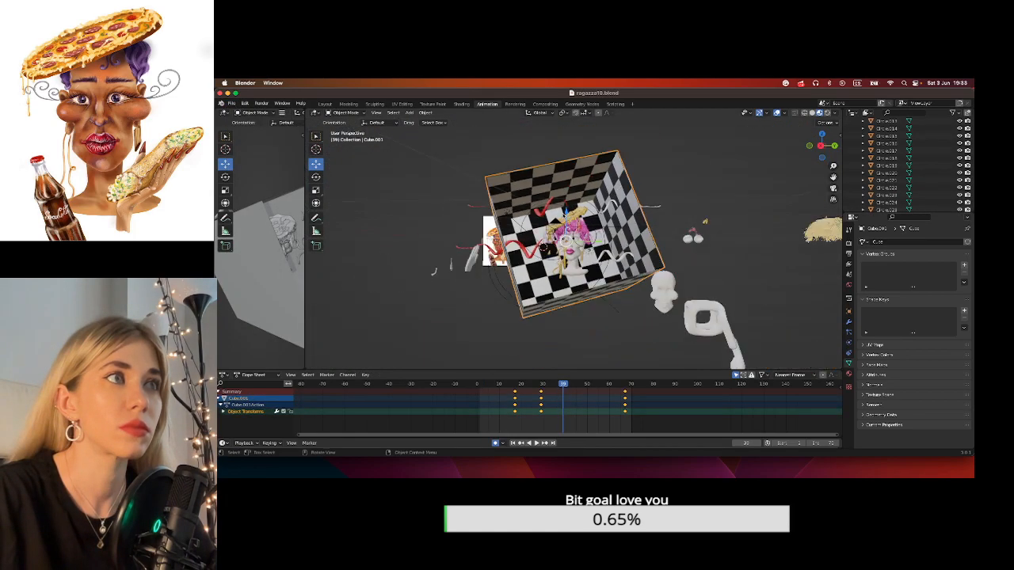
{"action": "middle_click_drag", "start_coordinate": [693, 213], "coordinate": [667, 240]}
{"action": "scroll", "coordinate": [667, 240], "scroll_direction": "down", "scroll_amount": 4}
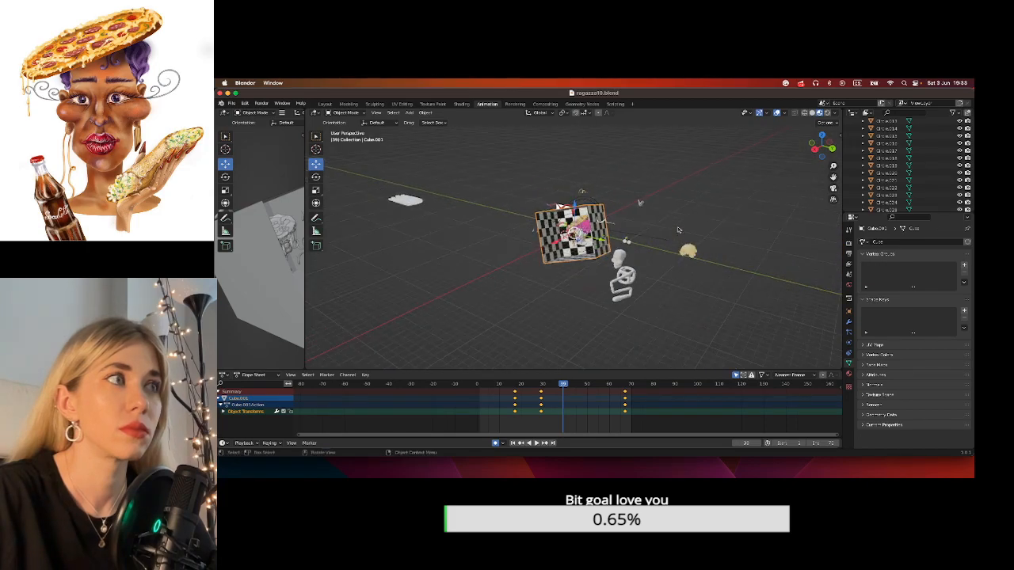
{"action": "scroll", "coordinate": [666, 240], "scroll_direction": "up", "scroll_amount": 5}
{"action": "left_click", "coordinate": [235, 106]}
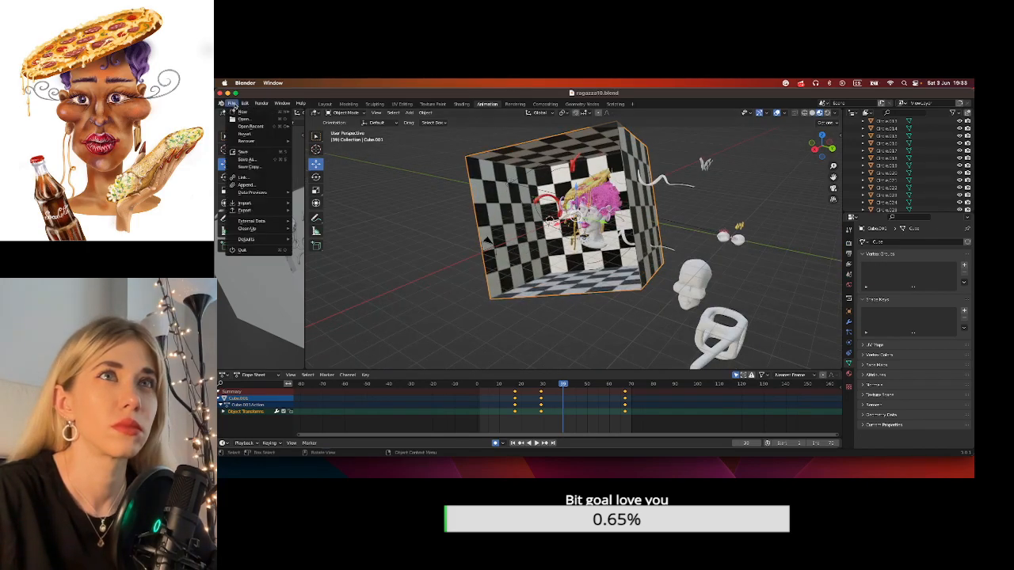
{"action": "mouse_move", "coordinate": [278, 127]}
{"action": "left_click", "coordinate": [324, 147]}
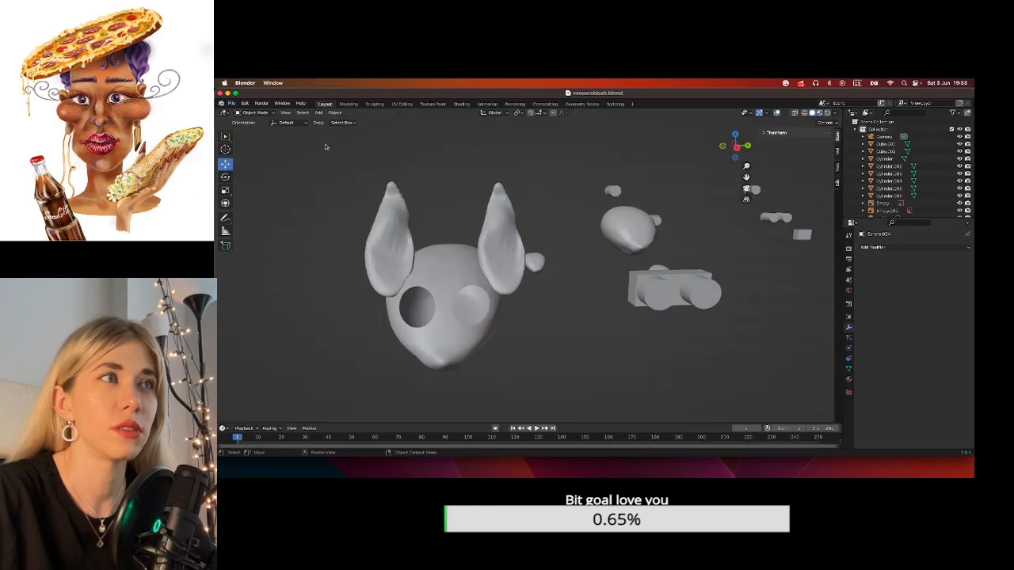
Open the recent file ragazza11.blend.
{"action": "left_click", "coordinate": [231, 104]}
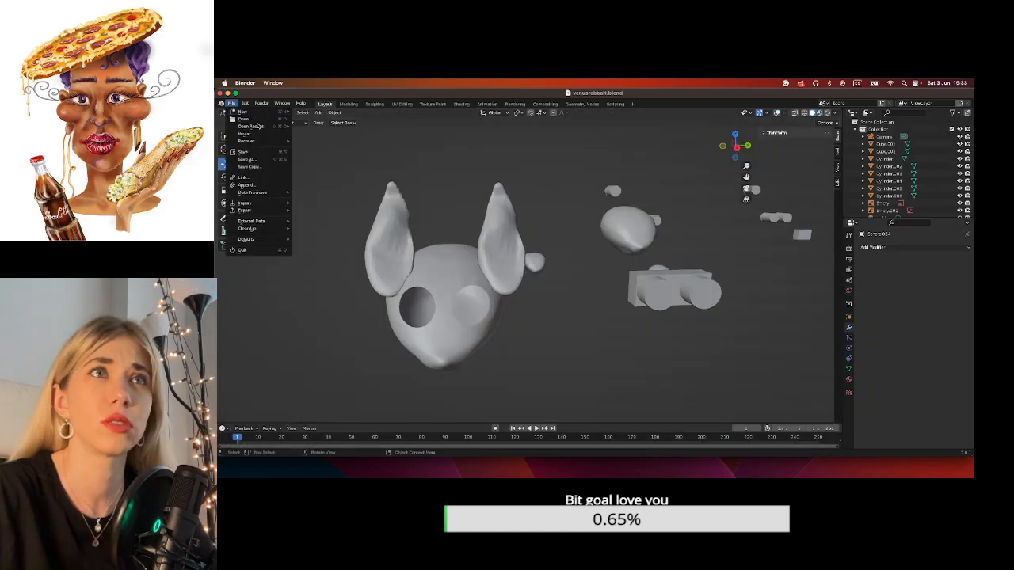
{"action": "mouse_move", "coordinate": [262, 127]}
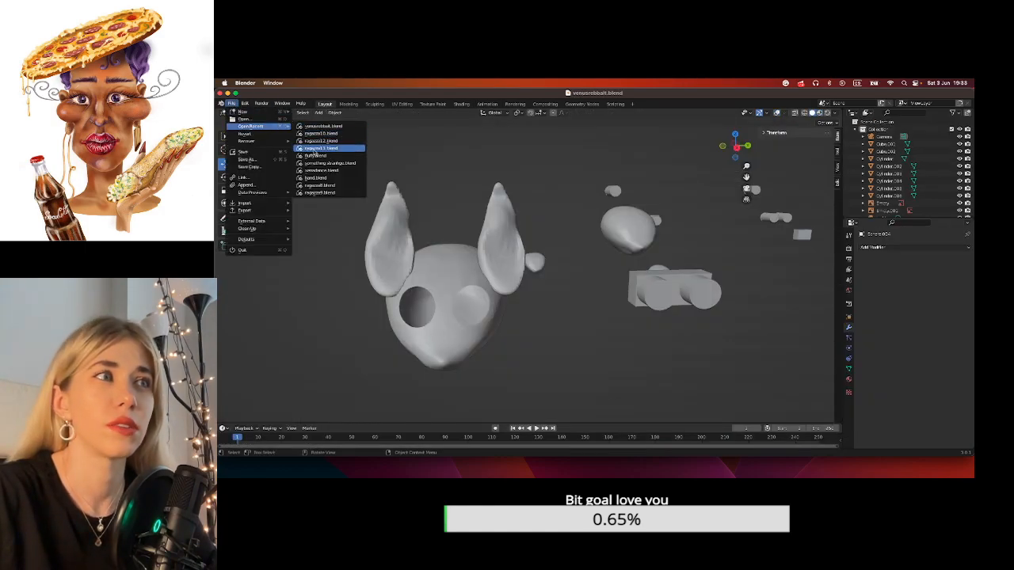
Open the recent file ragazza11.blend.
{"action": "left_click", "coordinate": [321, 148]}
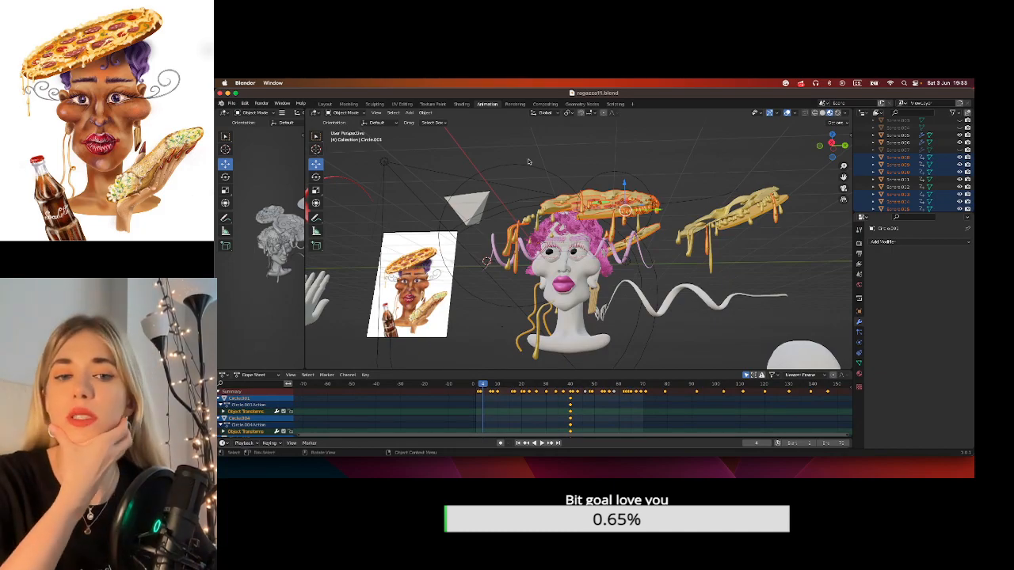
{"action": "scroll", "coordinate": [585, 165], "scroll_direction": "down", "scroll_amount": 2}
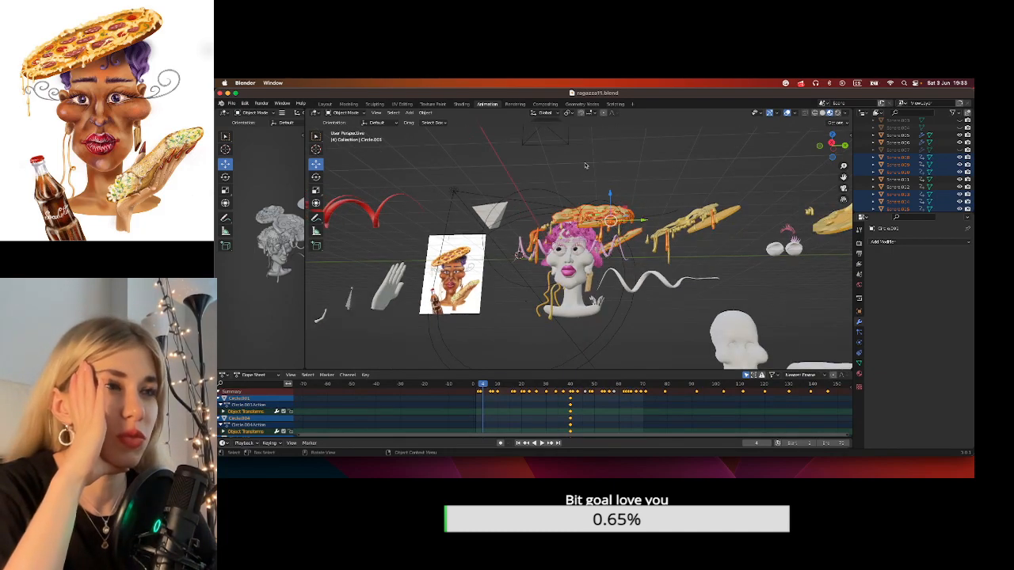
Try moving the selected pizza pieces away from the head, play the animation to check them, and undo the move.
{"action": "left_click_drag", "start_coordinate": [632, 220], "coordinate": [404, 224]}
{"action": "scroll", "coordinate": [467, 216], "scroll_direction": "down", "scroll_amount": 2}
{"action": "middle_click_drag", "start_coordinate": [481, 204], "coordinate": [484, 241]}
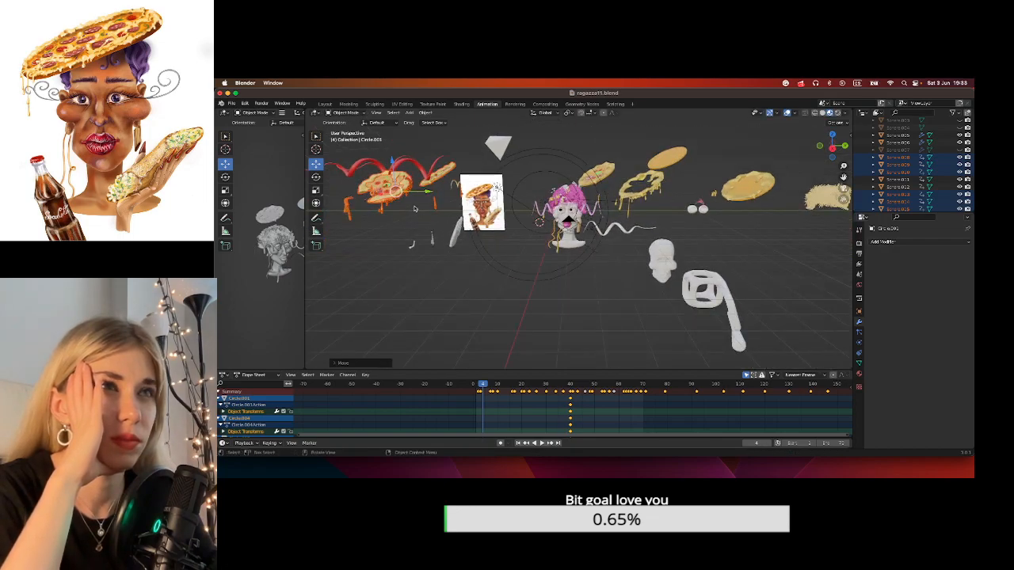
{"action": "left_click", "coordinate": [493, 307]}
{"action": "left_click", "coordinate": [541, 442]}
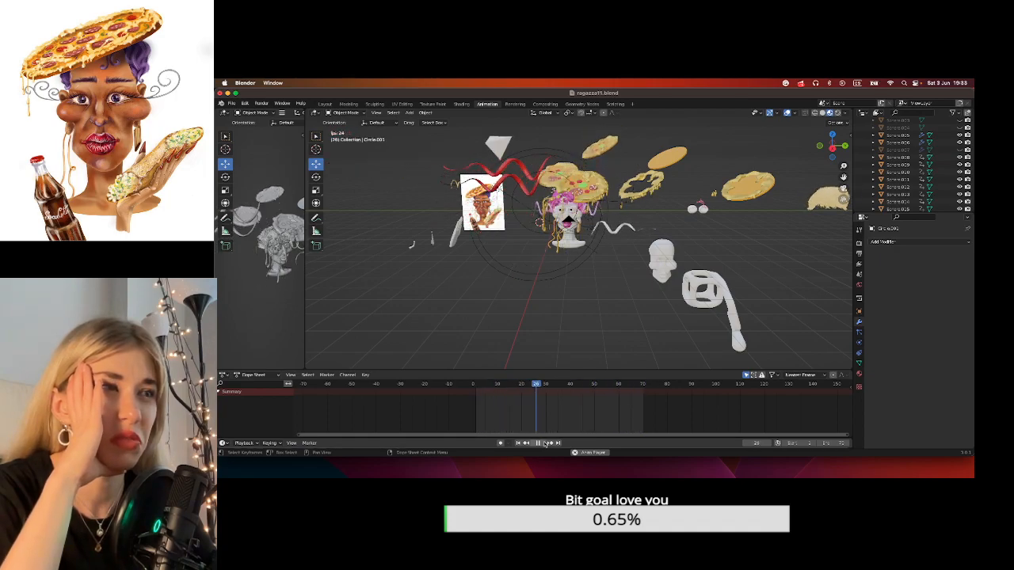
{"action": "left_click", "coordinate": [541, 443]}
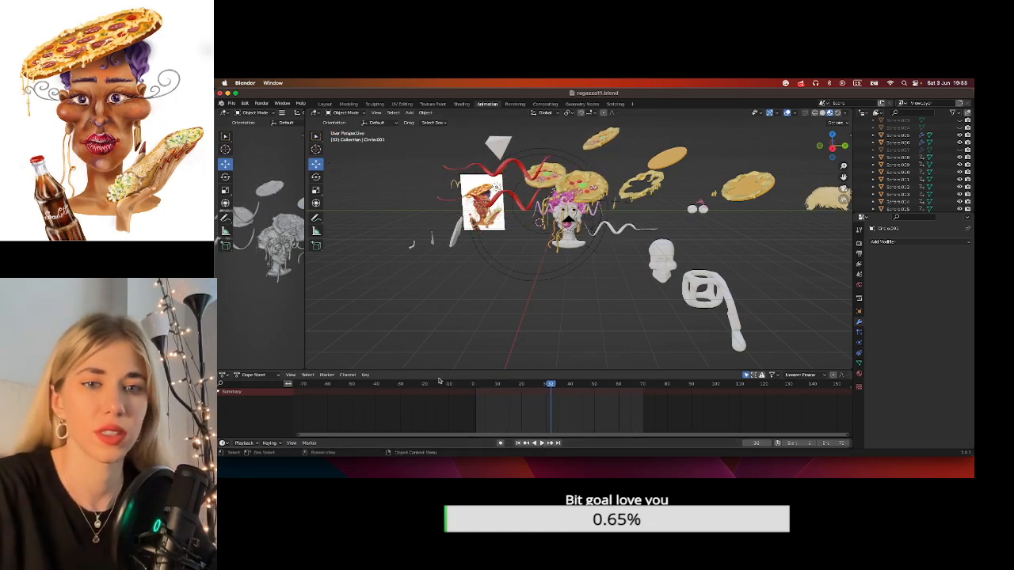
{"action": "key", "text": "super+z"}
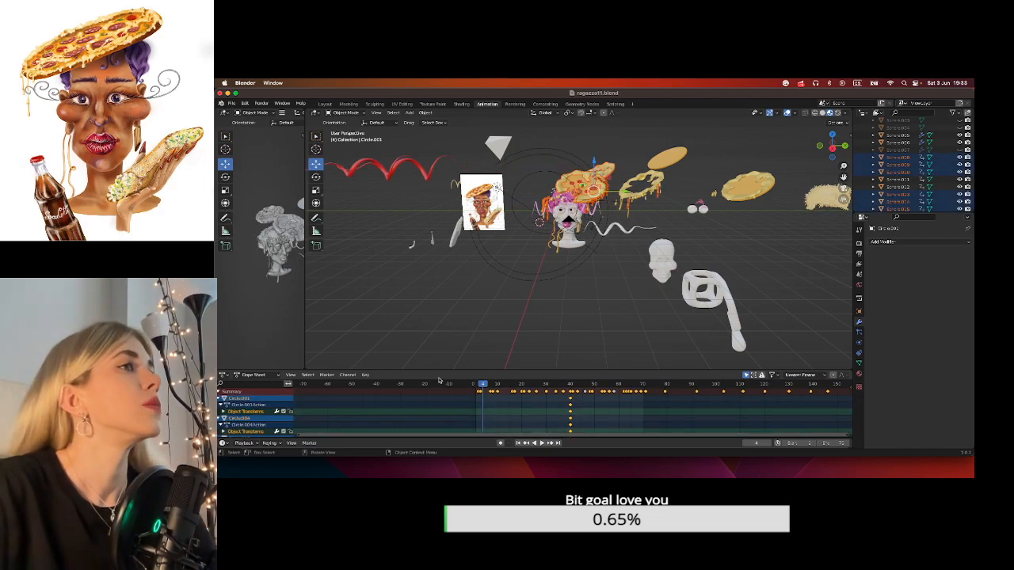
Open the recent file ragazza12.blend without saving changes to the current file.
{"action": "left_click", "coordinate": [231, 104]}
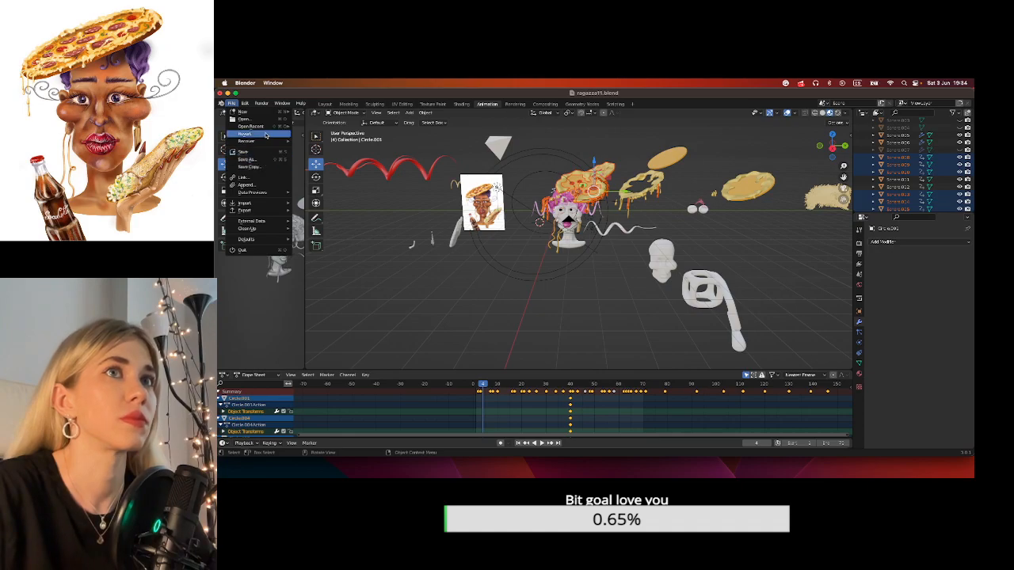
{"action": "mouse_move", "coordinate": [267, 127]}
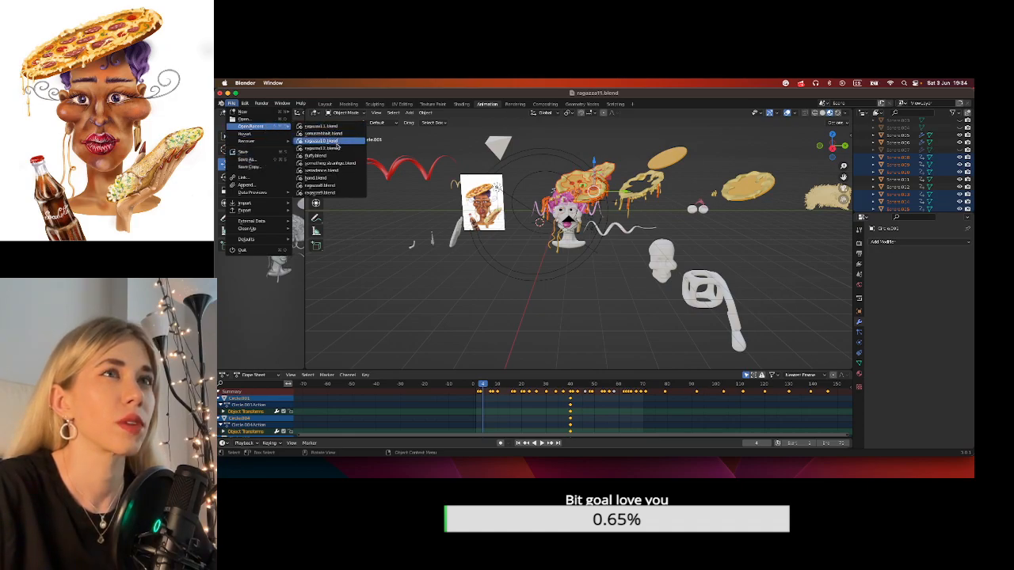
{"action": "left_click", "coordinate": [336, 148]}
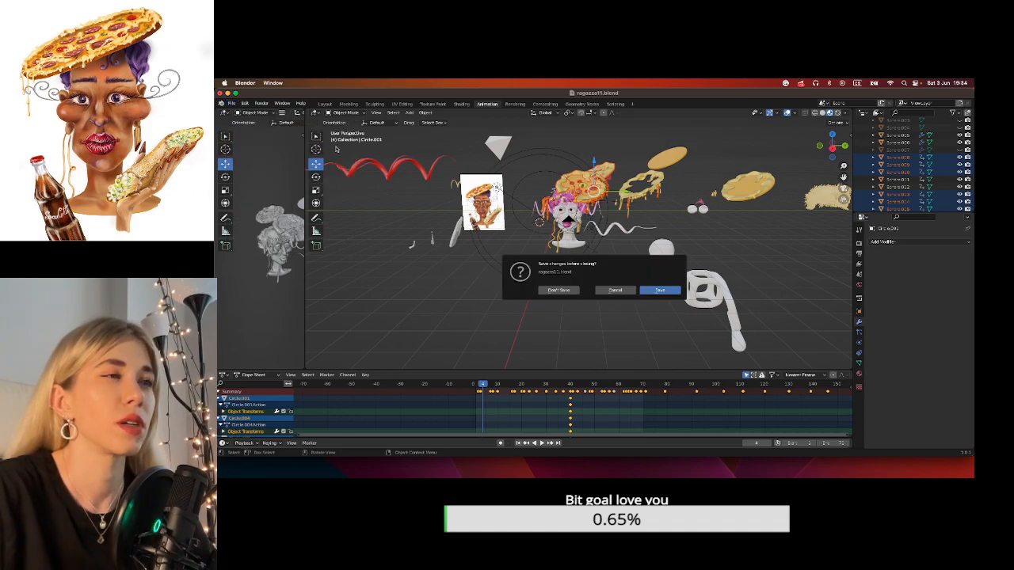
{"action": "left_click", "coordinate": [559, 290]}
Play the animation in Material Preview and in Rendered shading, and return the viewport to Material Preview.
{"action": "middle_click_drag", "start_coordinate": [833, 178], "coordinate": [782, 170]}
{"action": "left_click", "coordinate": [535, 444]}
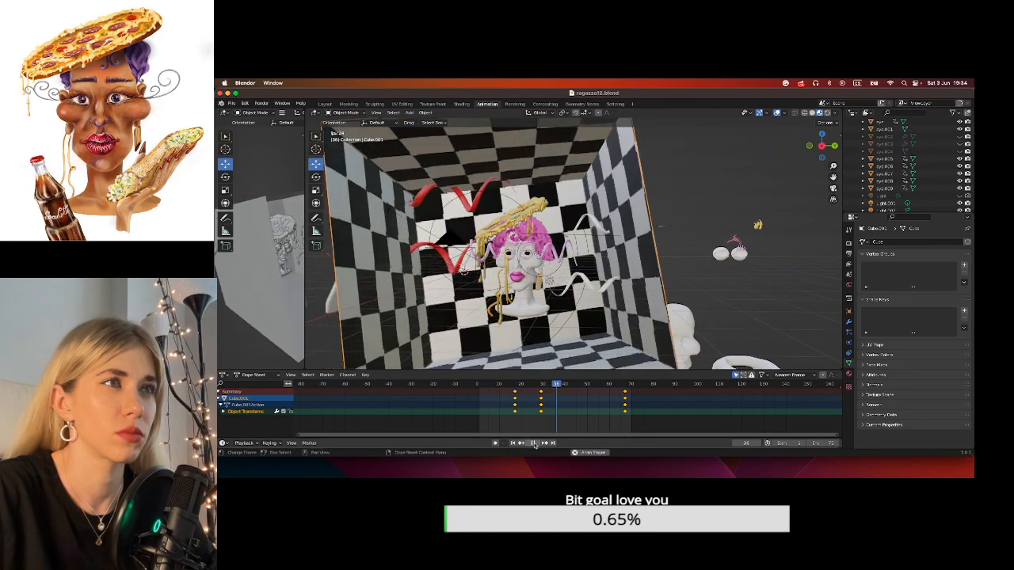
{"action": "key", "text": "space"}
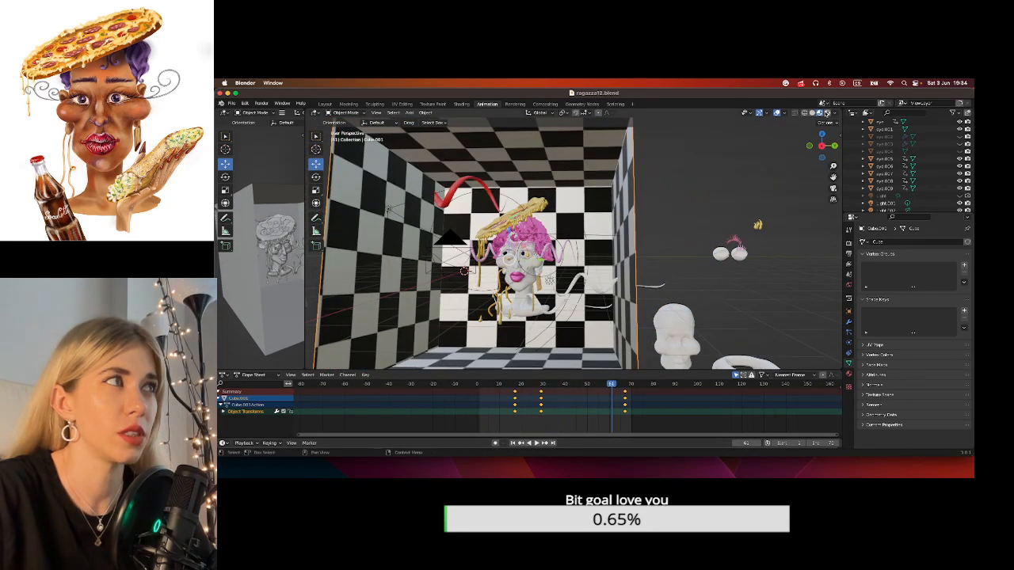
{"action": "left_click", "coordinate": [826, 113]}
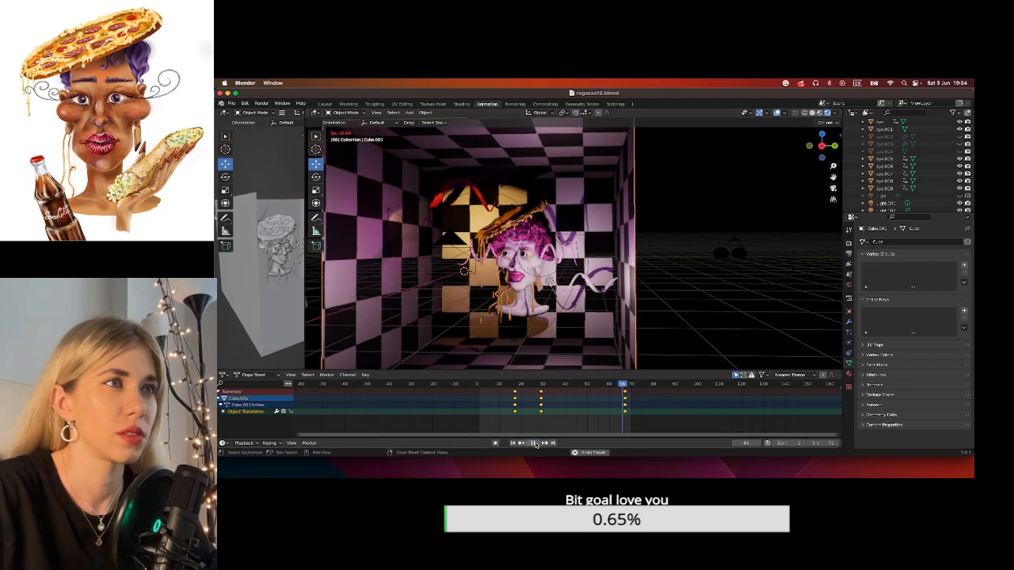
{"action": "left_click", "coordinate": [535, 444]}
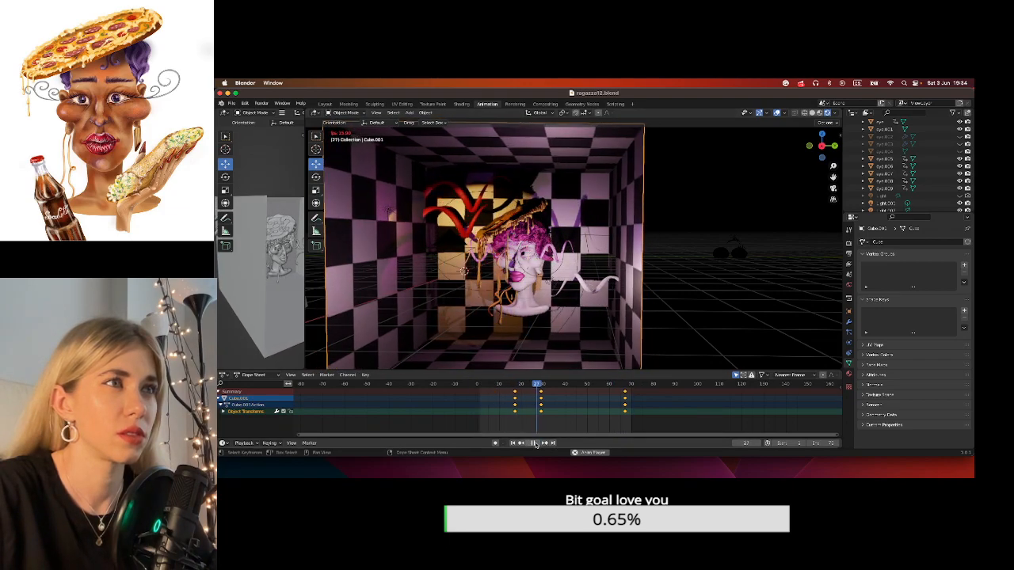
{"action": "left_click", "coordinate": [536, 443]}
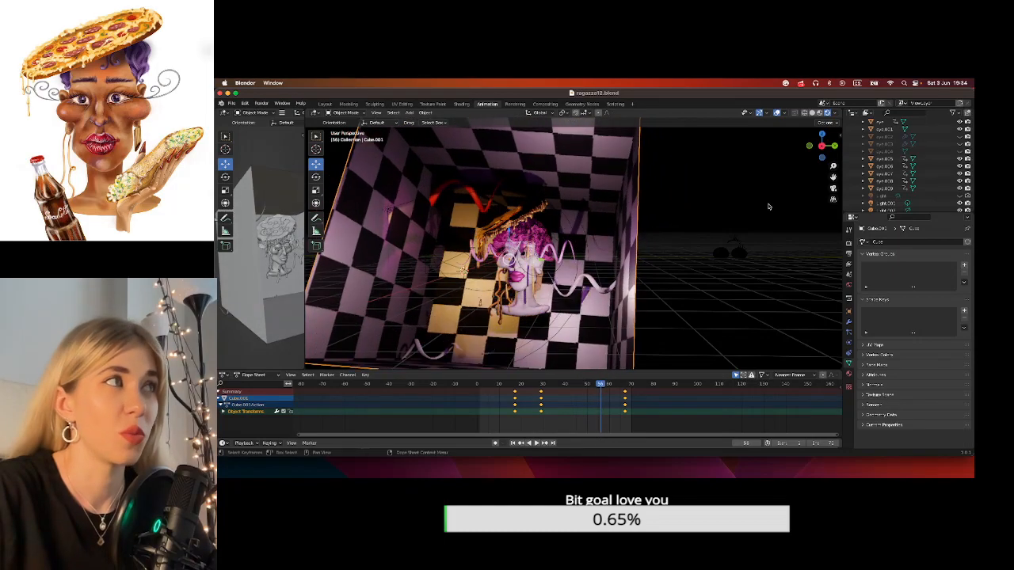
{"action": "left_click", "coordinate": [819, 113]}
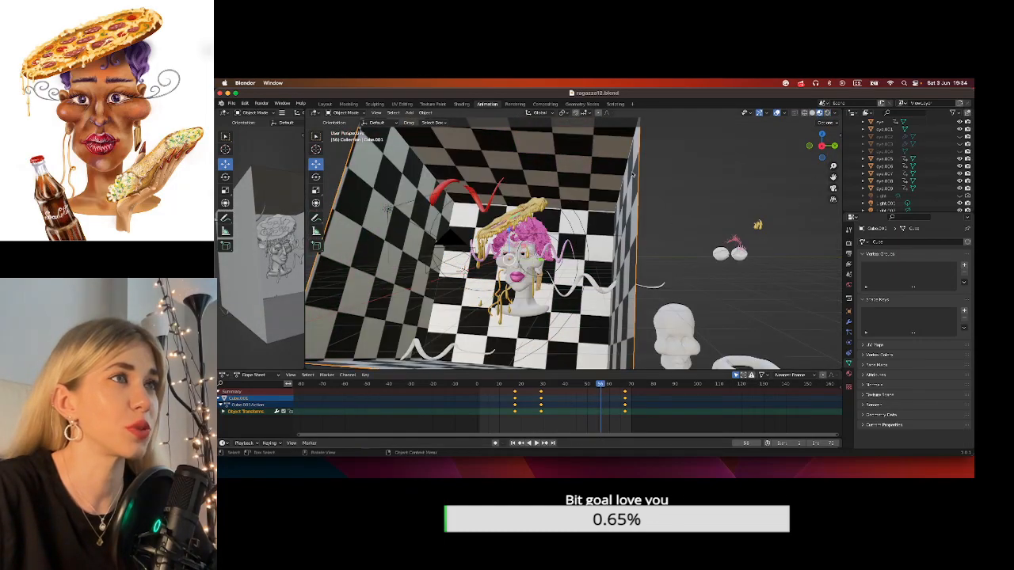
Hide the checkered room object Cube.001 in the viewport.
{"action": "scroll", "coordinate": [948, 171], "scroll_direction": "down", "scroll_amount": 5}
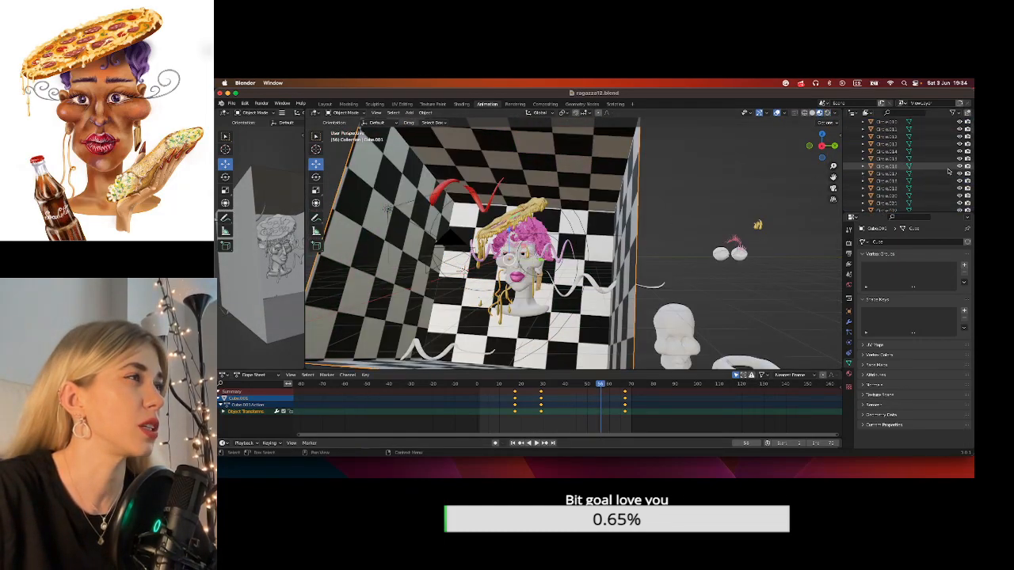
{"action": "scroll", "coordinate": [949, 172], "scroll_direction": "down", "scroll_amount": 8}
{"action": "left_click", "coordinate": [960, 137]}
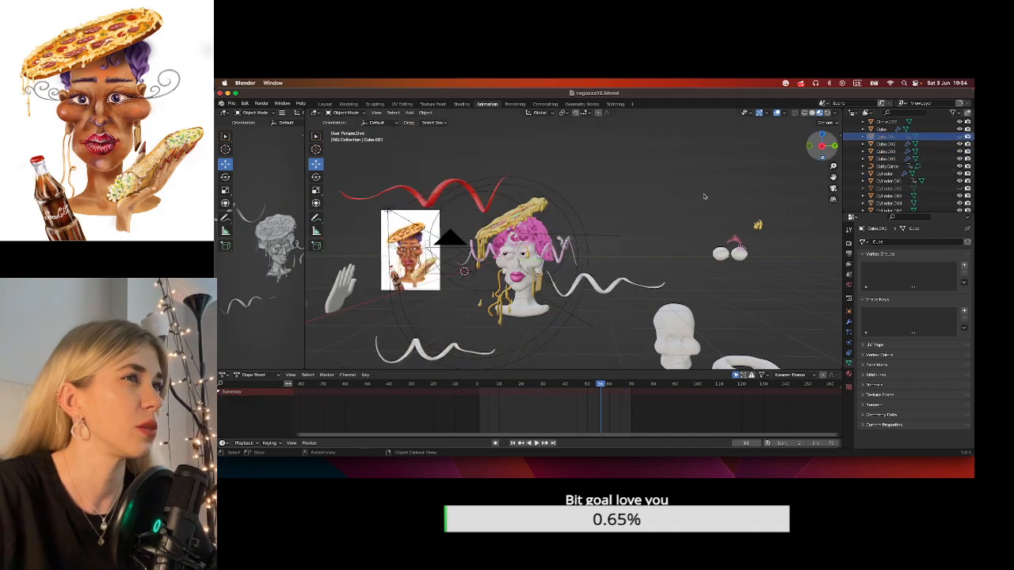
Set the timeline to frame 0 and select the pizza's Torus object.
{"action": "left_click", "coordinate": [611, 164]}
{"action": "middle_click_drag", "start_coordinate": [611, 163], "coordinate": [637, 205]}
{"action": "scroll", "coordinate": [591, 168], "scroll_direction": "up", "scroll_amount": 6}
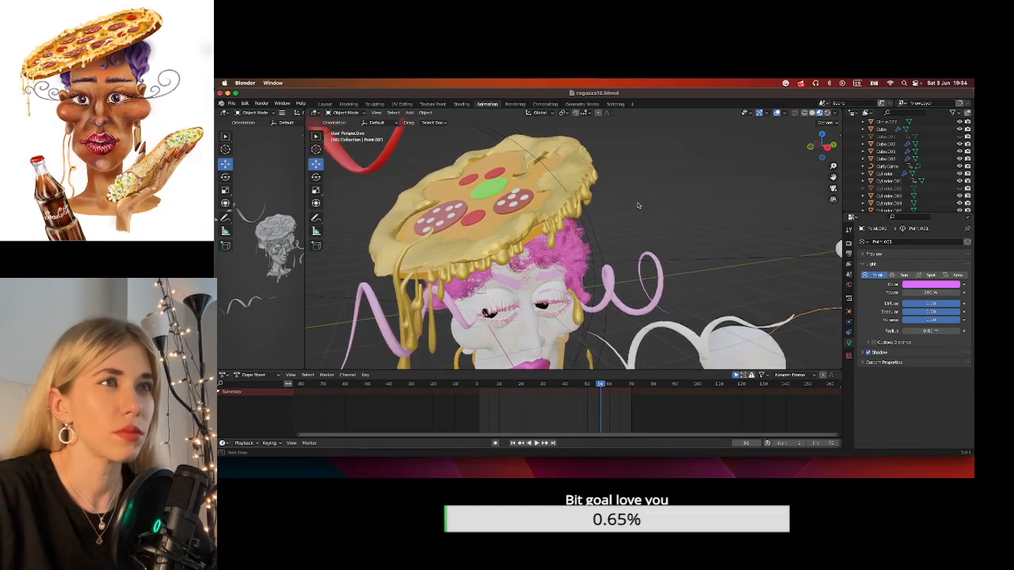
{"action": "left_click", "coordinate": [412, 246]}
{"action": "left_click", "coordinate": [437, 256]}
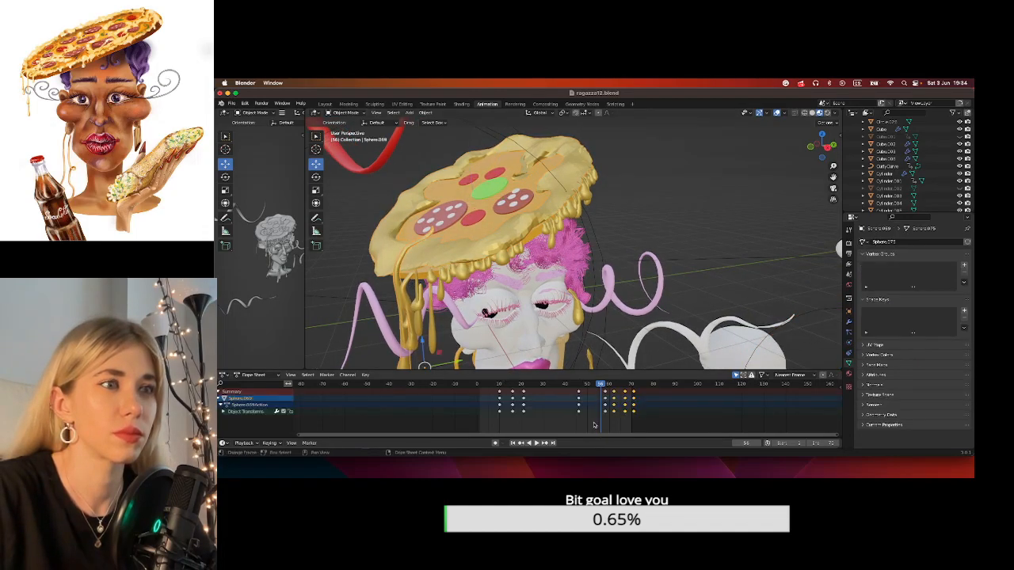
{"action": "left_click_drag", "start_coordinate": [606, 386], "coordinate": [477, 386]}
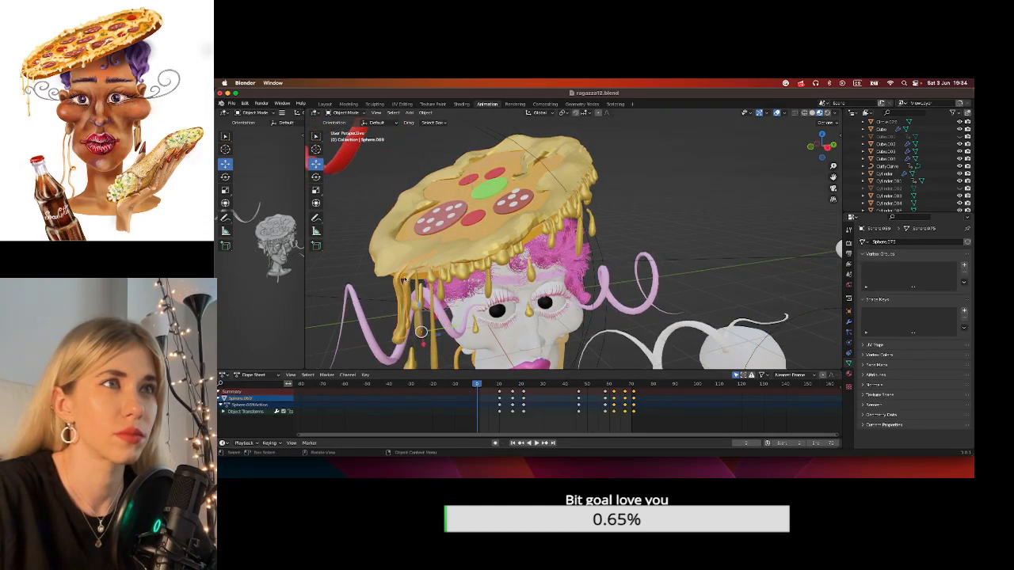
{"action": "left_click", "coordinate": [448, 238]}
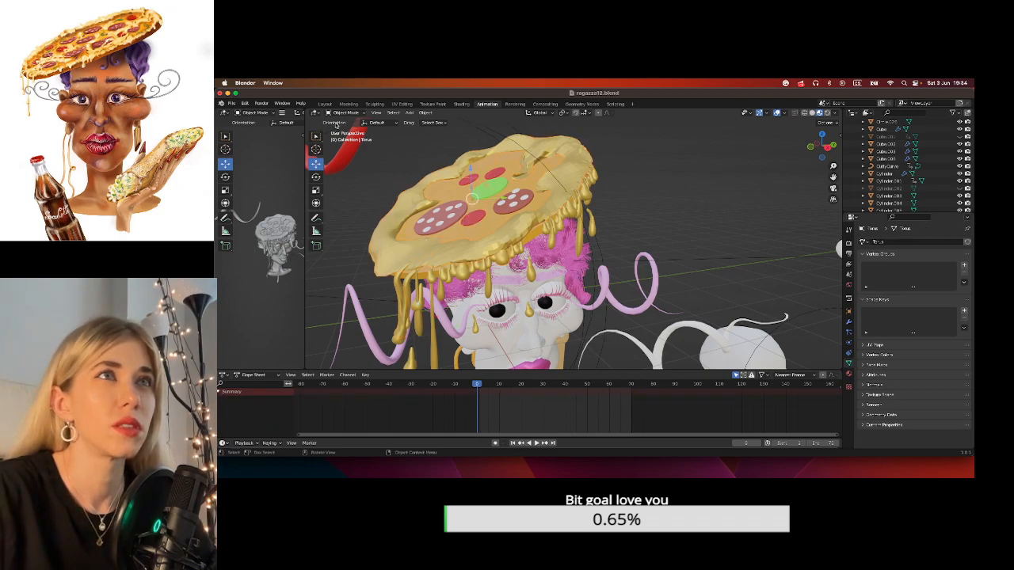
Add a cone mesh to the scene.
{"action": "left_click", "coordinate": [410, 112]}
{"action": "mouse_move", "coordinate": [424, 121]}
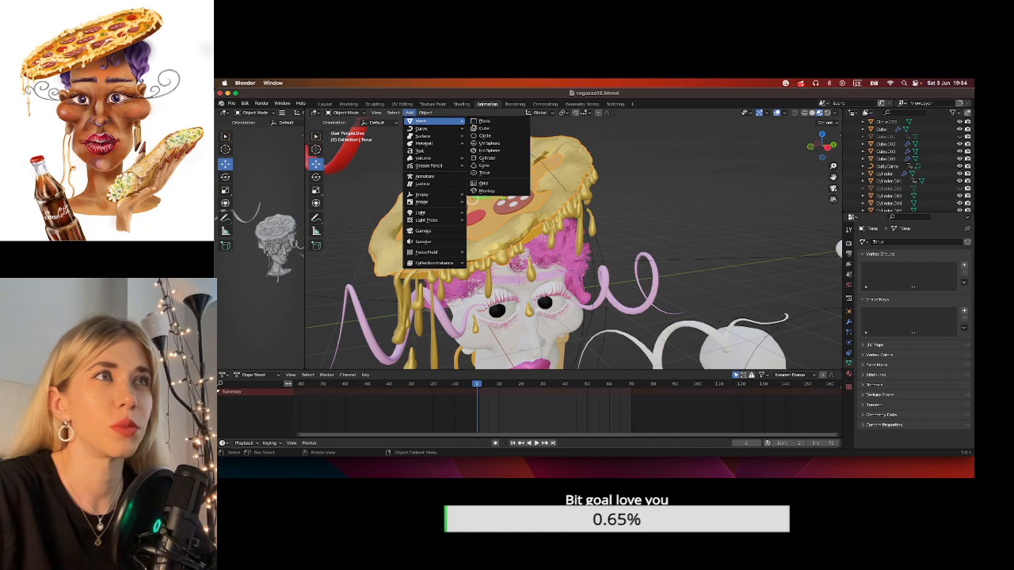
{"action": "left_click", "coordinate": [484, 167]}
{"action": "scroll", "coordinate": [611, 241], "scroll_direction": "down", "scroll_amount": 5}
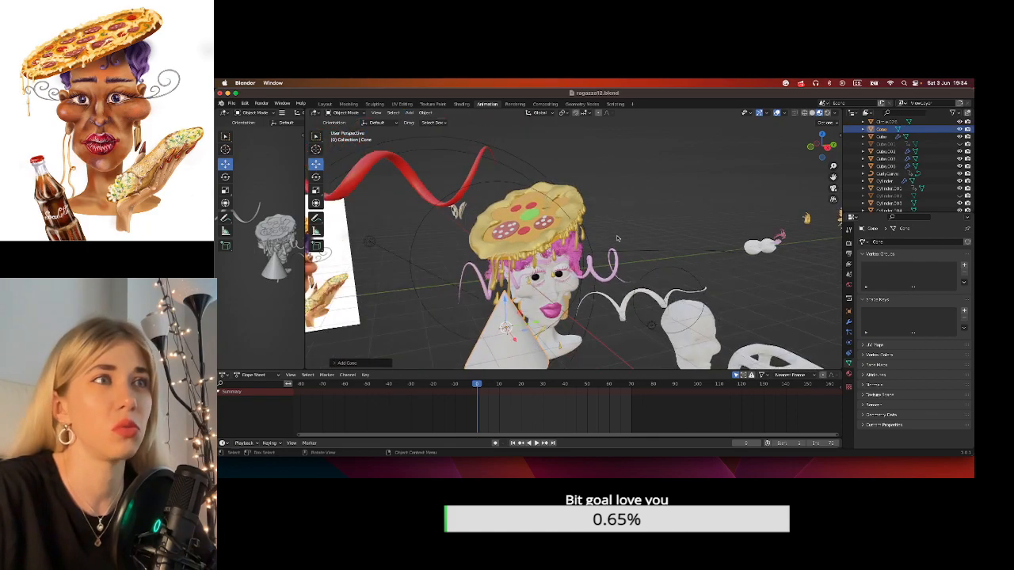
{"action": "scroll", "coordinate": [530, 342], "scroll_direction": "up", "scroll_amount": 1}
Move the cone up from beside the neck to the height of the pizza's outer edge.
{"action": "left_click", "coordinate": [524, 340]}
{"action": "left_click", "coordinate": [524, 352]}
{"action": "left_click_drag", "start_coordinate": [519, 340], "coordinate": [492, 332]}
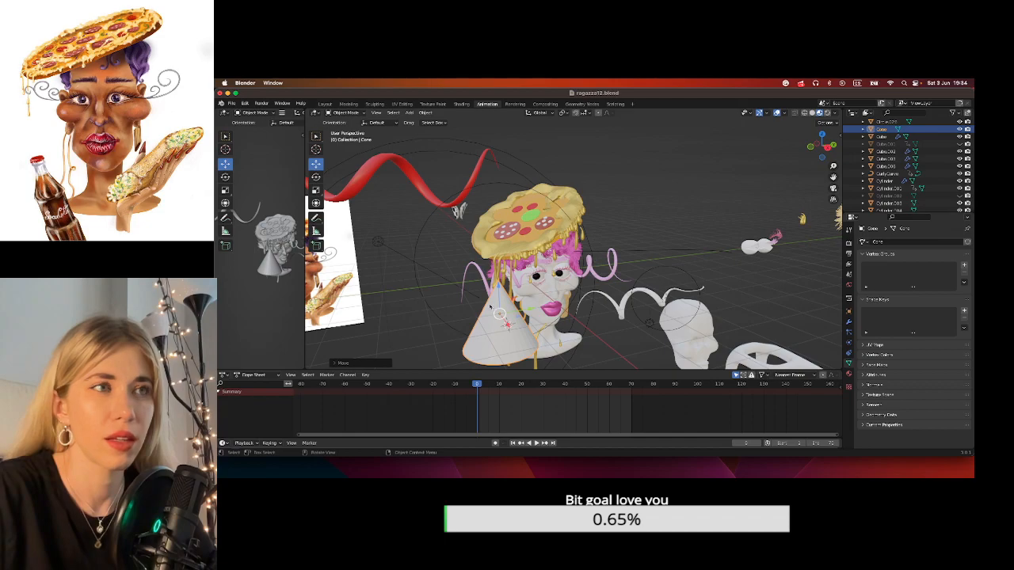
{"action": "left_click_drag", "start_coordinate": [499, 301], "coordinate": [499, 242]}
{"action": "middle_click_drag", "start_coordinate": [500, 242], "coordinate": [552, 255]}
{"action": "left_click_drag", "start_coordinate": [549, 255], "coordinate": [514, 247]}
{"action": "middle_click_drag", "start_coordinate": [593, 244], "coordinate": [527, 229]}
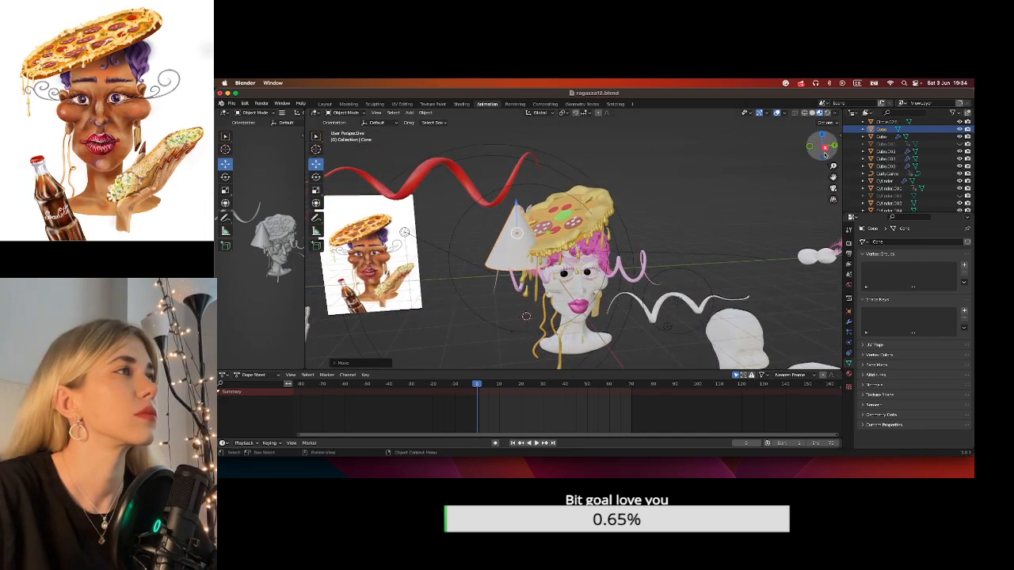
Check the cone from the right view and shift it in front of the pizza's lower edge.
{"action": "left_click", "coordinate": [826, 153]}
{"action": "scroll", "coordinate": [573, 251], "scroll_direction": "up", "scroll_amount": 3}
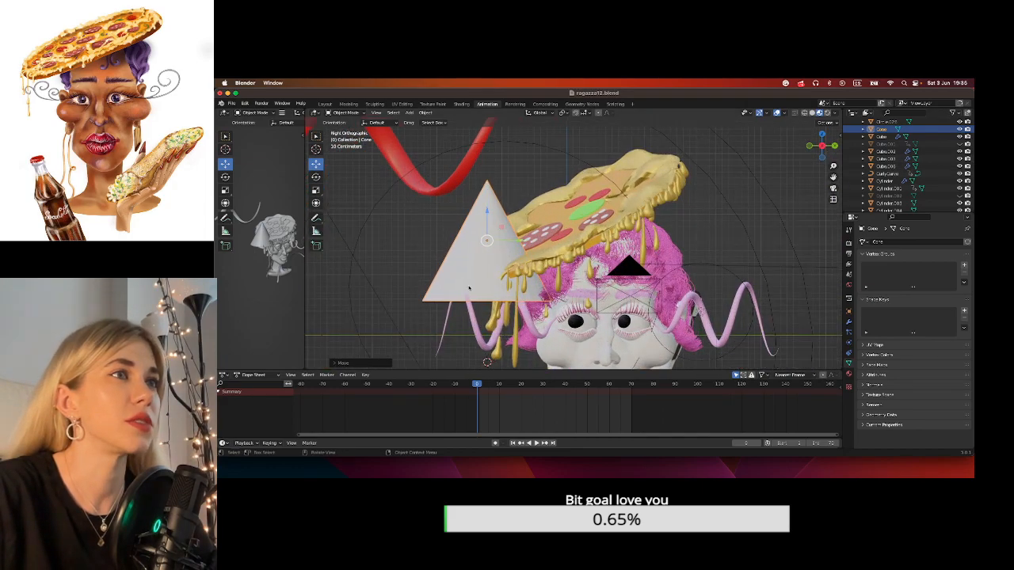
{"action": "middle_click_drag", "start_coordinate": [501, 241], "coordinate": [569, 252]}
{"action": "scroll", "coordinate": [568, 253], "scroll_direction": "up", "scroll_amount": 4}
{"action": "key", "text": "g"}
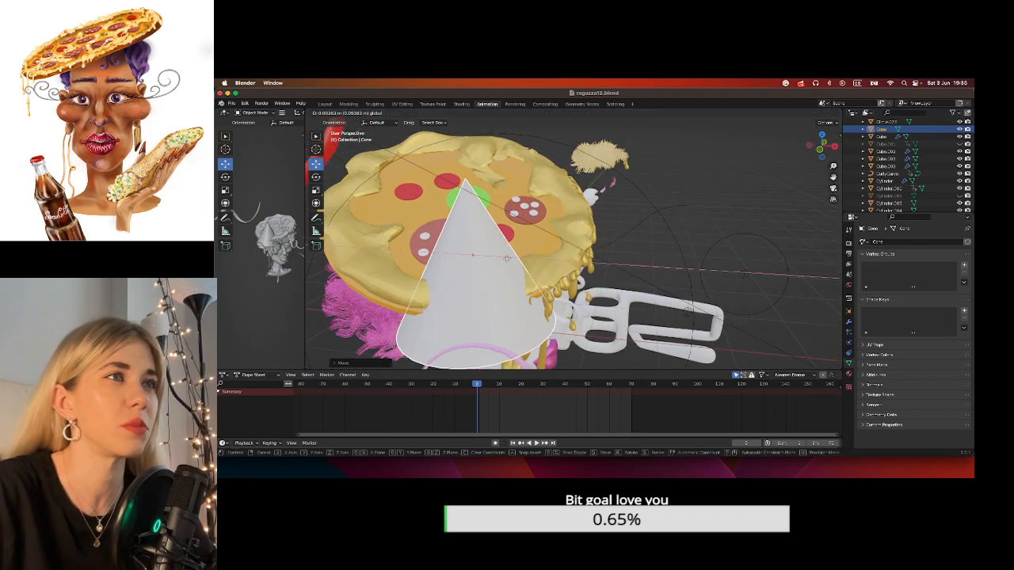
{"action": "left_click_drag", "start_coordinate": [522, 260], "coordinate": [531, 261]}
{"action": "middle_click_drag", "start_coordinate": [664, 242], "coordinate": [434, 246]}
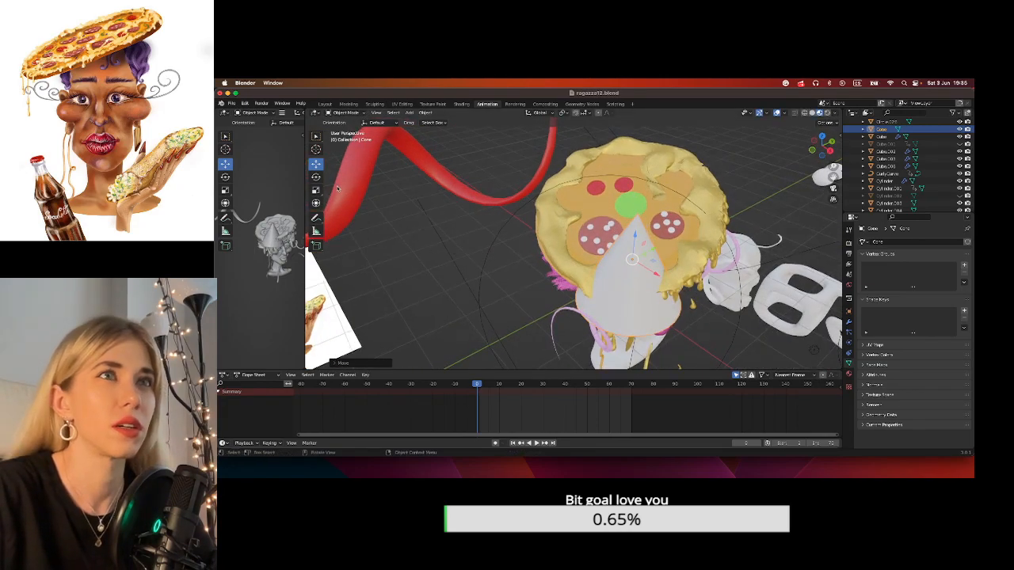
Rotate the cone freely so its tip points toward the pizza's centre and its base faces outward.
{"action": "left_click", "coordinate": [316, 176]}
{"action": "left_click_drag", "start_coordinate": [640, 270], "coordinate": [640, 235]}
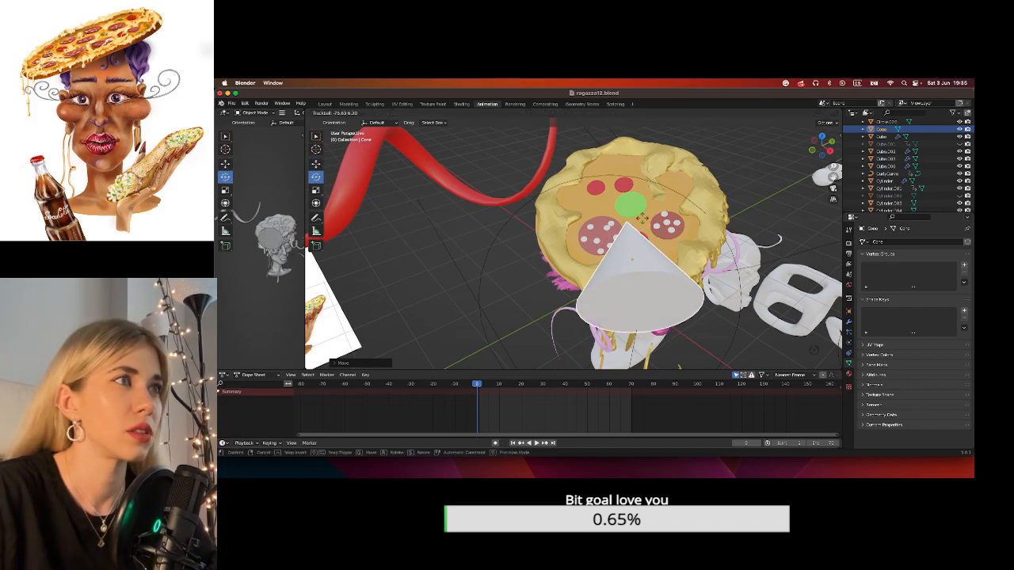
{"action": "left_click_drag", "start_coordinate": [641, 240], "coordinate": [642, 240]}
{"action": "middle_click_drag", "start_coordinate": [642, 240], "coordinate": [545, 184]}
{"action": "middle_click_drag", "start_coordinate": [688, 235], "coordinate": [765, 281]}
{"action": "left_click_drag", "start_coordinate": [627, 258], "coordinate": [631, 249]}
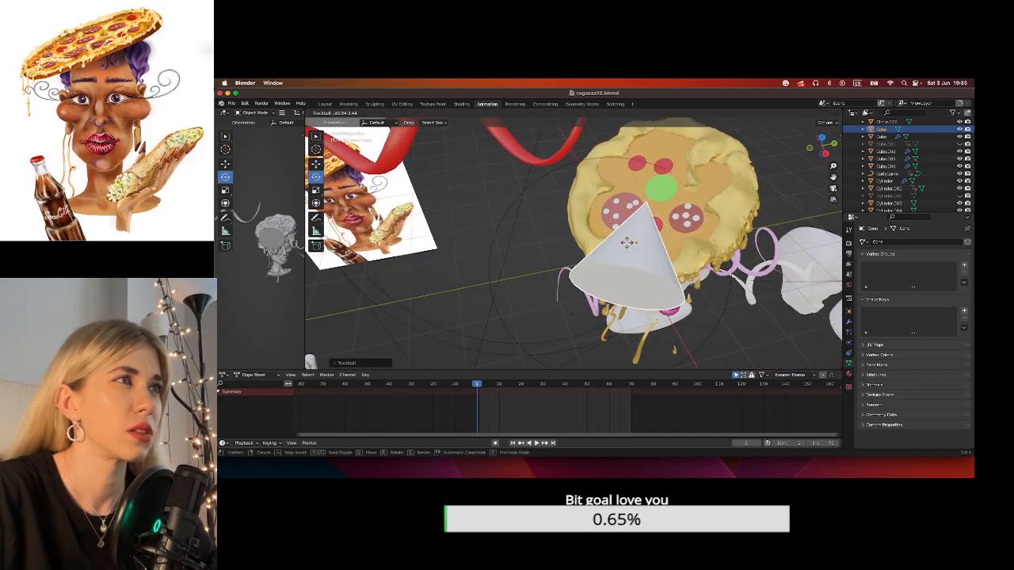
{"action": "left_click", "coordinate": [627, 242]}
Move the rotated cone so its tip lies over the pizza and its base extends past the front edge.
{"action": "middle_click_drag", "start_coordinate": [627, 241], "coordinate": [604, 270]}
{"action": "middle_click_drag", "start_coordinate": [660, 246], "coordinate": [667, 277]}
{"action": "left_click_drag", "start_coordinate": [833, 178], "coordinate": [740, 230]}
{"action": "key", "text": "shift+space"}
{"action": "key", "text": "g"}
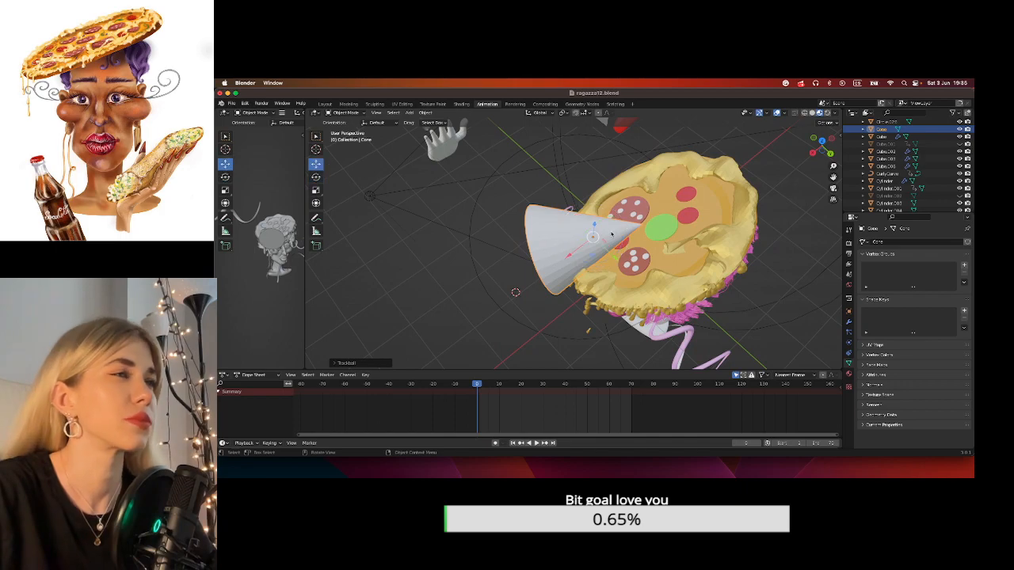
{"action": "left_click_drag", "start_coordinate": [612, 260], "coordinate": [618, 265]}
{"action": "middle_click_drag", "start_coordinate": [633, 260], "coordinate": [682, 212]}
{"action": "middle_click_drag", "start_coordinate": [670, 270], "coordinate": [661, 275]}
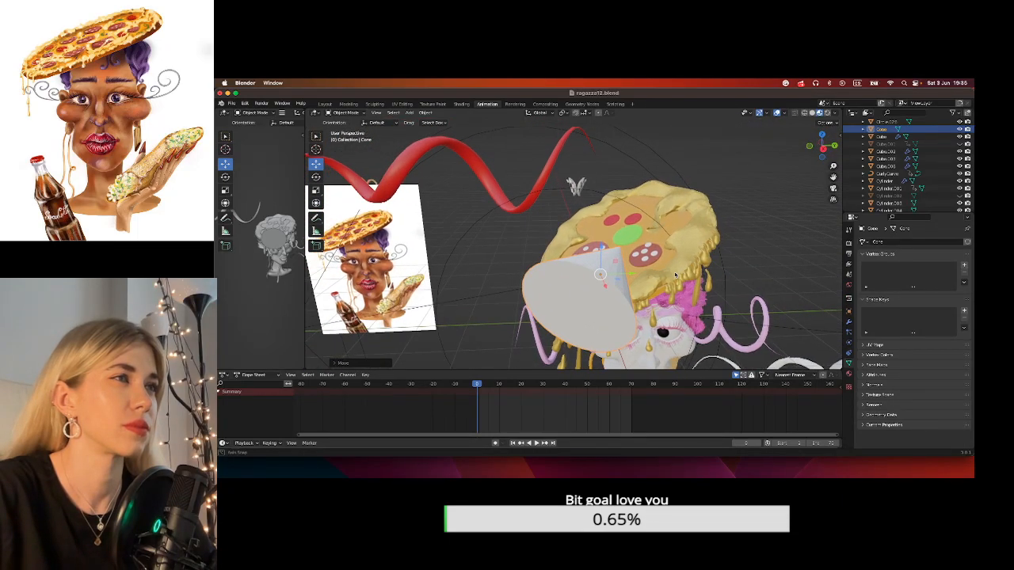
Enter Edit Mode on the cone and scale down its circular base face.
{"action": "left_click", "coordinate": [497, 317]}
{"action": "left_click", "coordinate": [549, 318]}
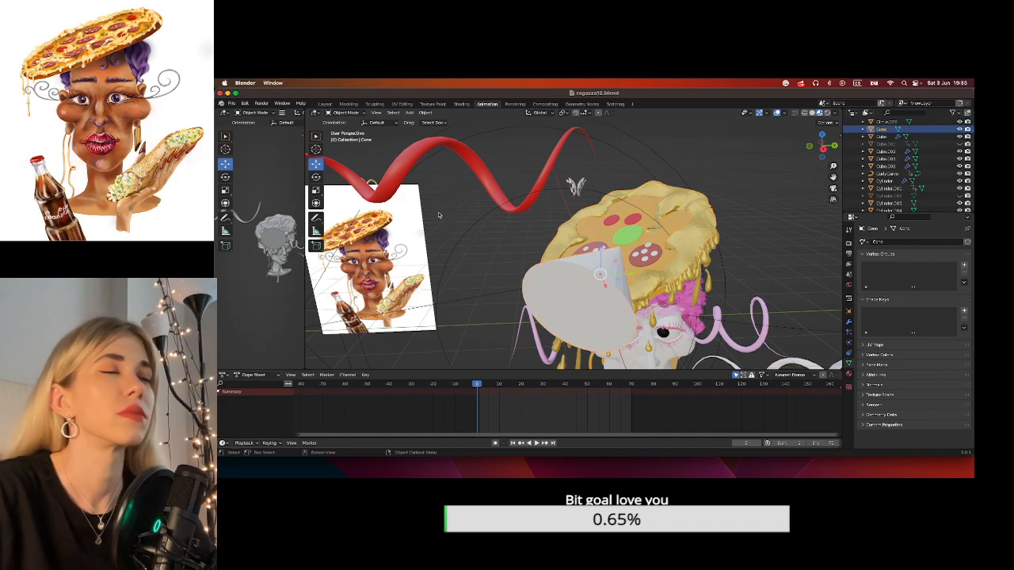
{"action": "left_click", "coordinate": [360, 114]}
{"action": "left_click", "coordinate": [361, 132]}
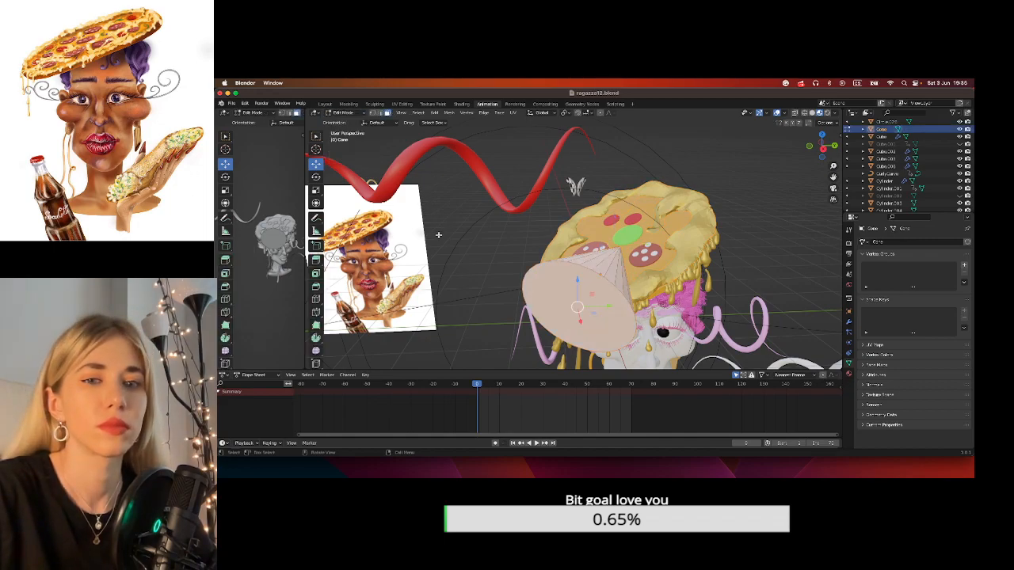
{"action": "left_click", "coordinate": [316, 190]}
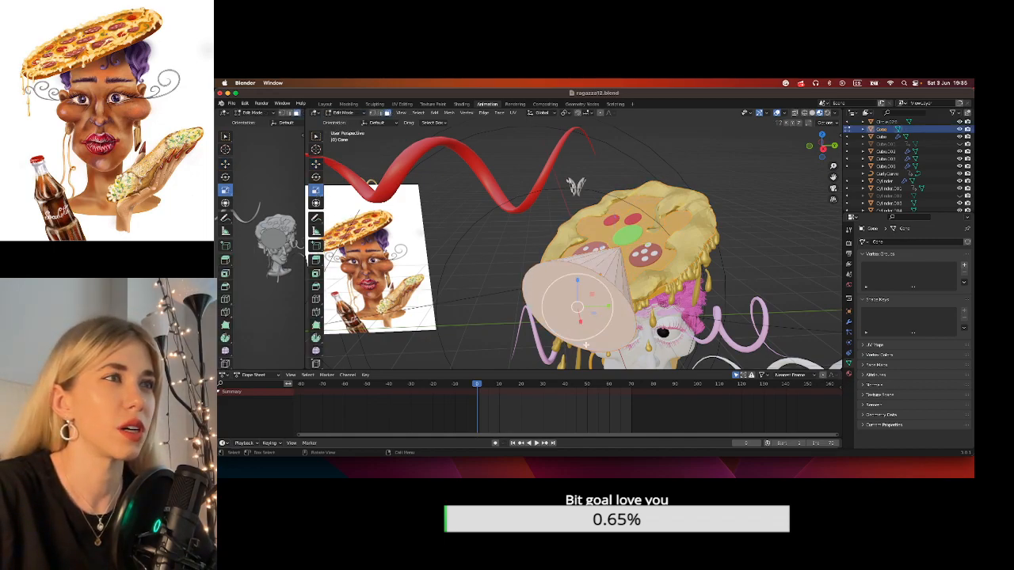
{"action": "left_click_drag", "start_coordinate": [608, 306], "coordinate": [590, 295]}
{"action": "key", "text": "super+z"}
Move the cone's base face farther out from the pizza to lengthen the cone, and return to Object Mode.
{"action": "middle_click_drag", "start_coordinate": [590, 295], "coordinate": [523, 304]}
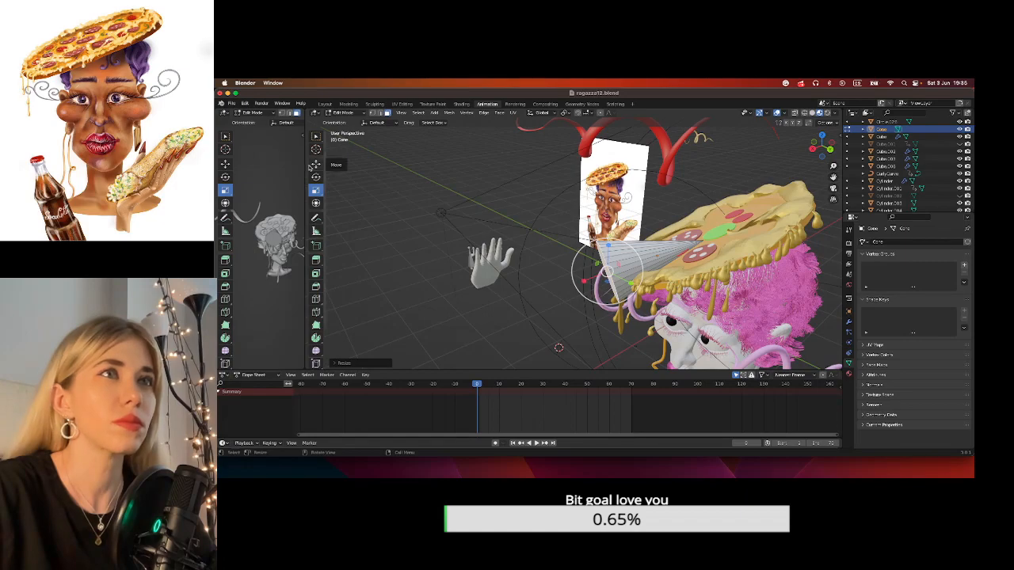
{"action": "left_click", "coordinate": [314, 164]}
{"action": "left_click_drag", "start_coordinate": [589, 278], "coordinate": [558, 280]}
{"action": "middle_click_drag", "start_coordinate": [559, 281], "coordinate": [726, 203]}
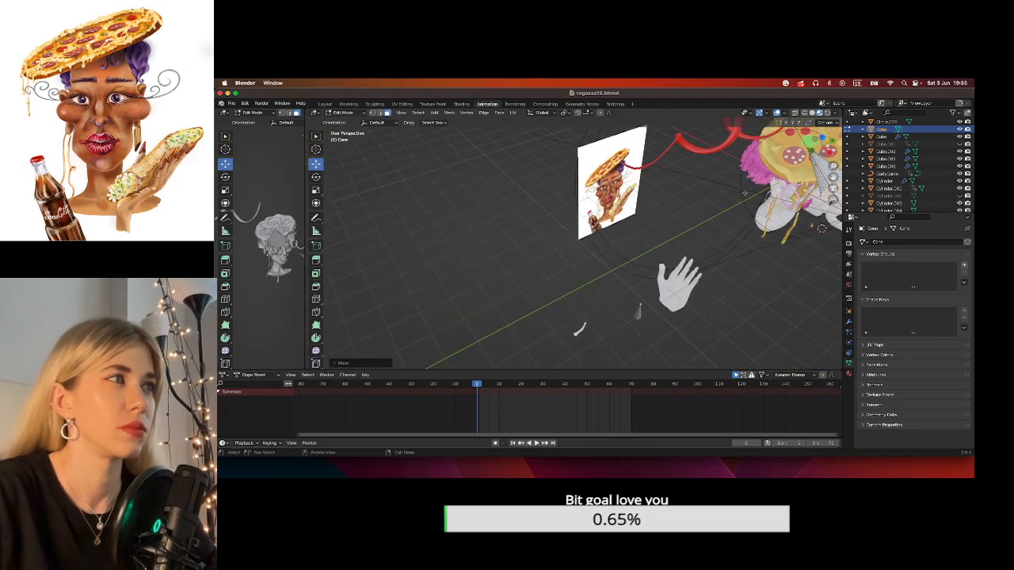
{"action": "left_click_drag", "start_coordinate": [833, 178], "coordinate": [587, 241]}
{"action": "scroll", "coordinate": [587, 241], "scroll_direction": "up", "scroll_amount": 1}
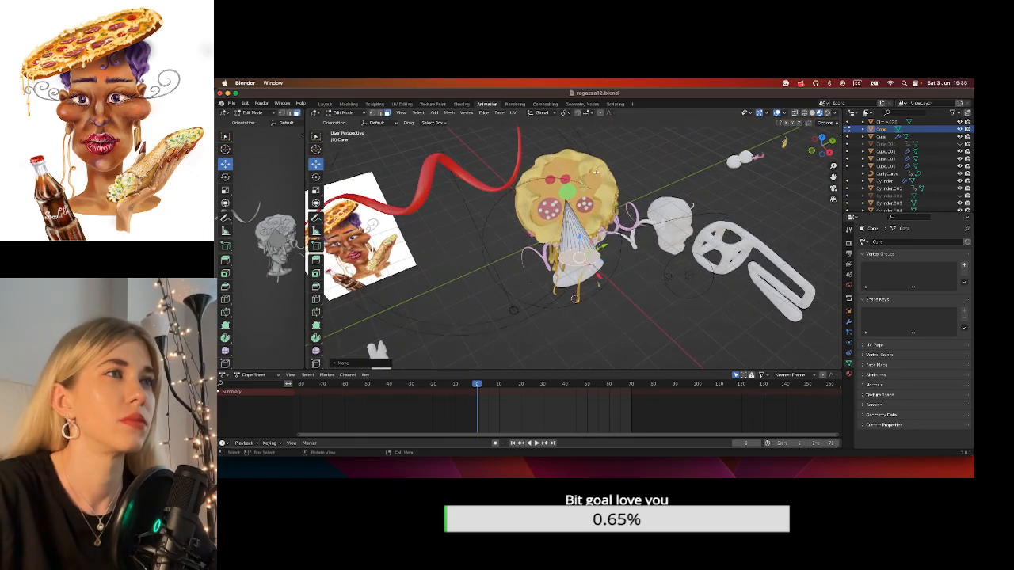
{"action": "left_click", "coordinate": [342, 113]}
{"action": "left_click", "coordinate": [346, 122]}
{"action": "scroll", "coordinate": [667, 163], "scroll_direction": "up", "scroll_amount": 1}
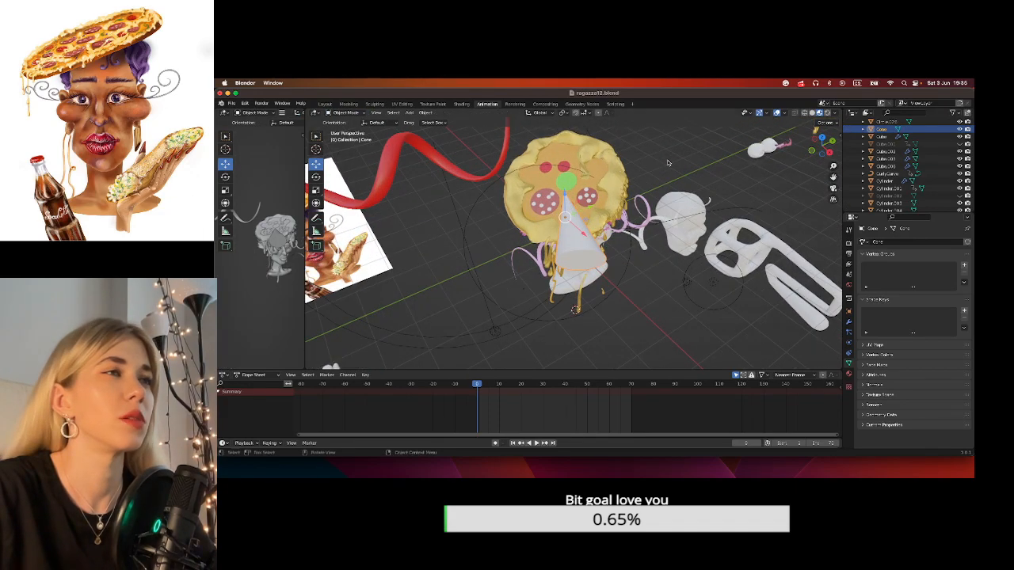
Select the pizza's Circle disc and add a Boolean modifier to it.
{"action": "middle_click_drag", "start_coordinate": [670, 166], "coordinate": [643, 156]}
{"action": "scroll", "coordinate": [643, 156], "scroll_direction": "up", "scroll_amount": 3}
{"action": "left_click_drag", "start_coordinate": [832, 176], "coordinate": [799, 236]}
{"action": "middle_click_drag", "start_coordinate": [657, 159], "coordinate": [599, 136]}
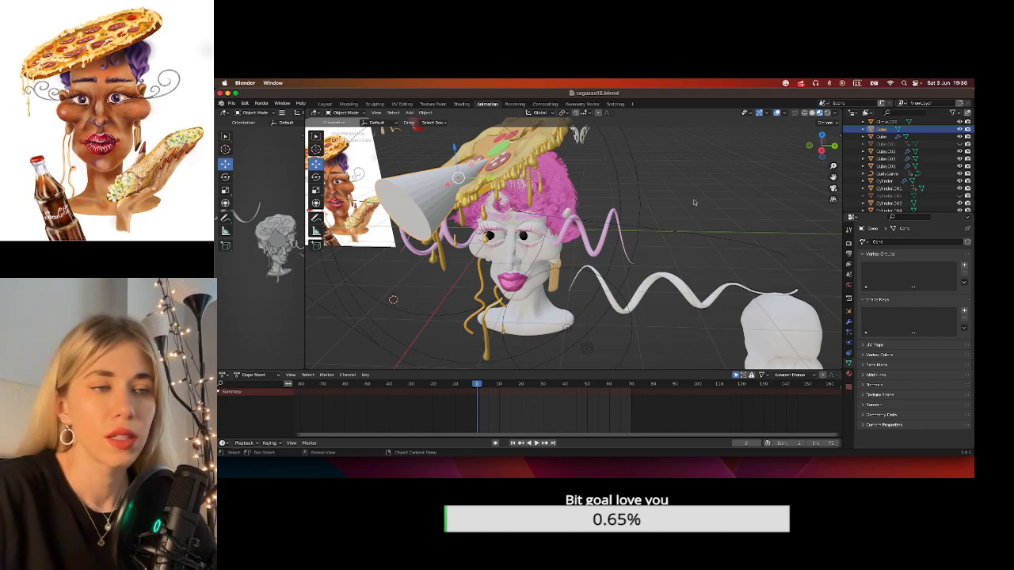
{"action": "left_click_drag", "start_coordinate": [832, 177], "coordinate": [883, 247]}
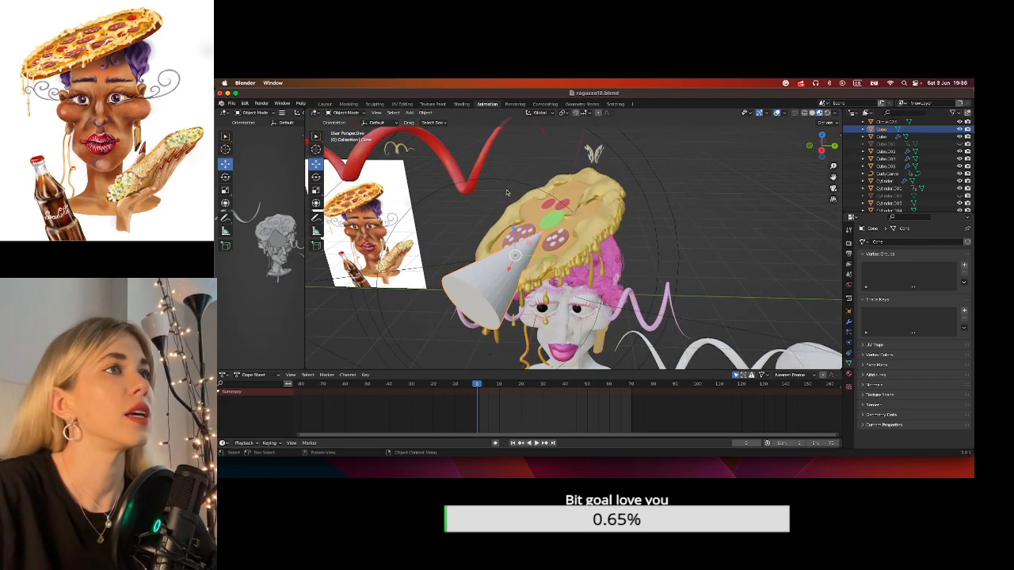
{"action": "left_click", "coordinate": [542, 227]}
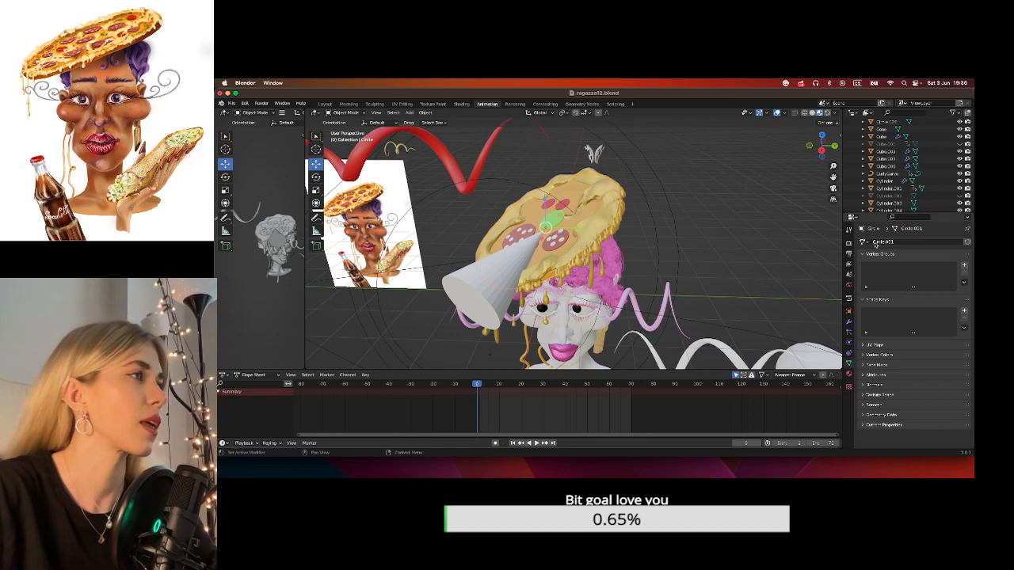
{"action": "left_click", "coordinate": [849, 321]}
{"action": "left_click", "coordinate": [909, 243]}
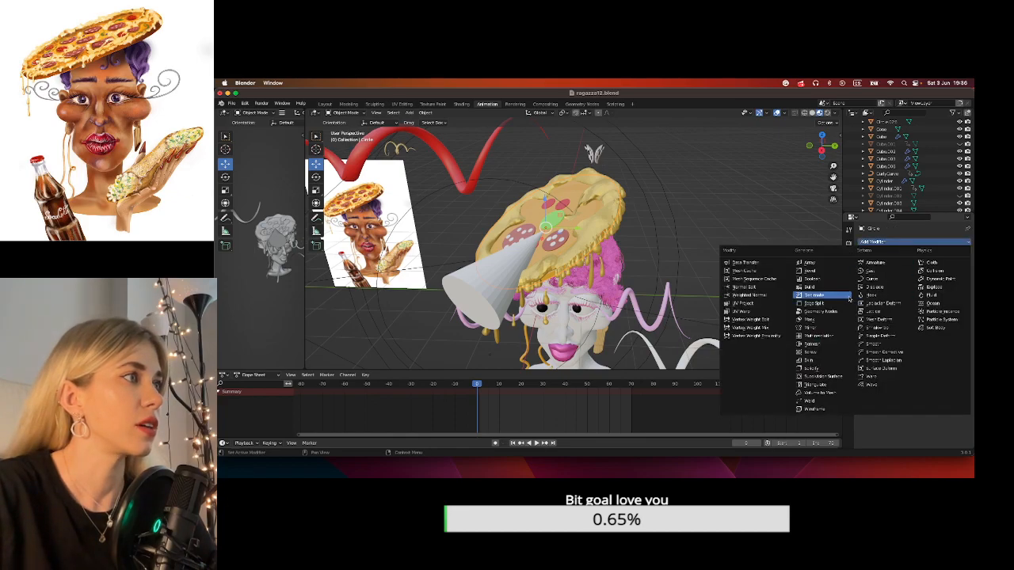
{"action": "left_click", "coordinate": [810, 279]}
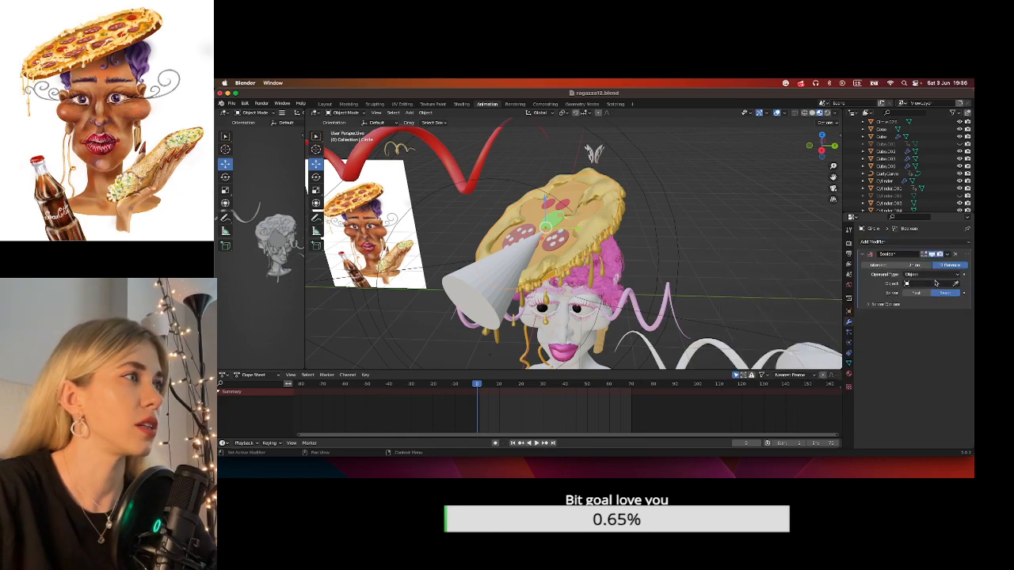
Set the cone as the Boolean's cutting object and apply the modifier to the Circle disc.
{"action": "left_click", "coordinate": [955, 284]}
{"action": "left_click", "coordinate": [516, 260]}
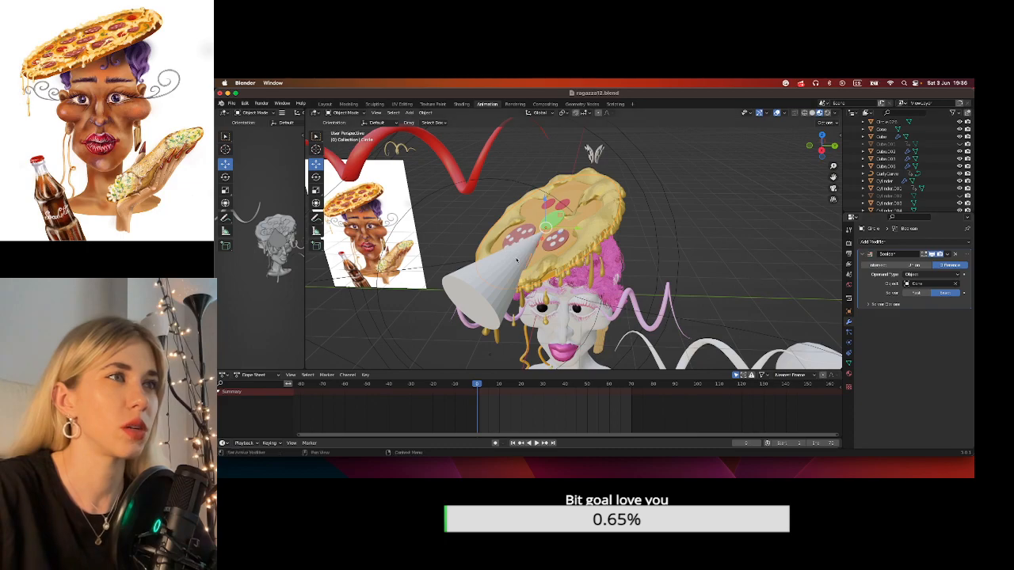
{"action": "left_click", "coordinate": [948, 256]}
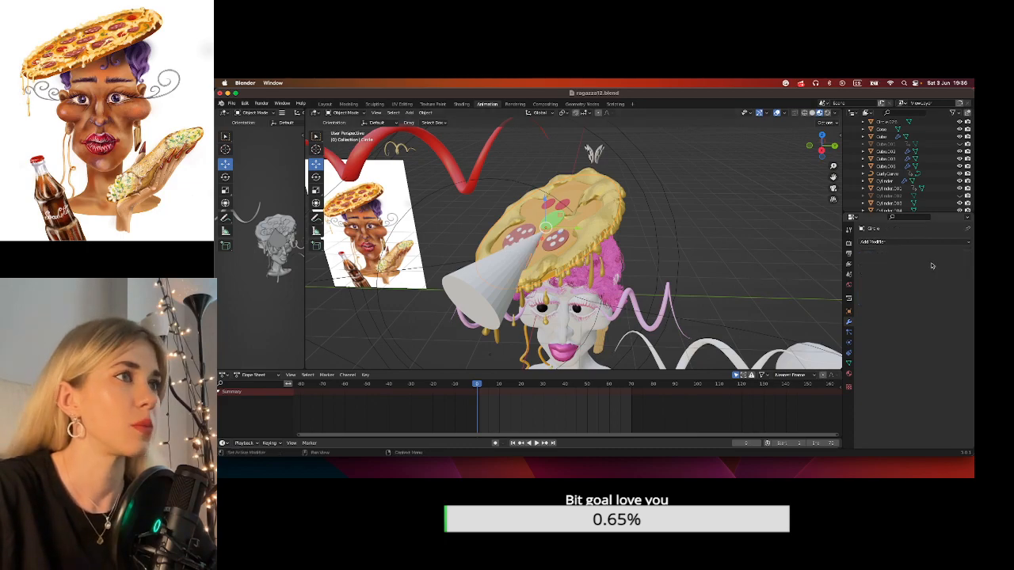
{"action": "left_click", "coordinate": [931, 263]}
Move the cone off the pizza to below its dripping front edge.
{"action": "left_click", "coordinate": [476, 262]}
{"action": "left_click", "coordinate": [507, 273]}
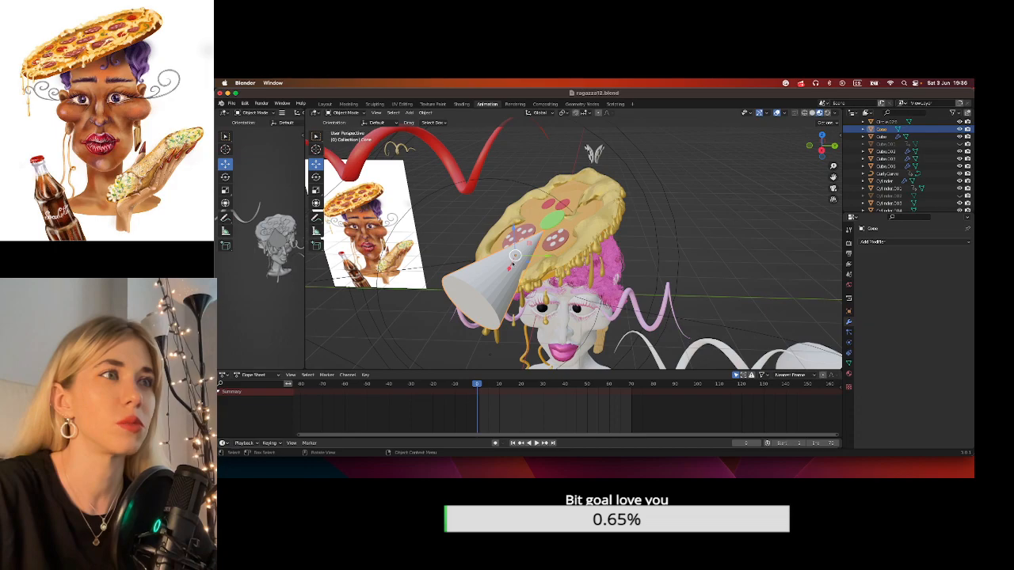
{"action": "key", "text": "g"}
{"action": "left_click", "coordinate": [453, 349]}
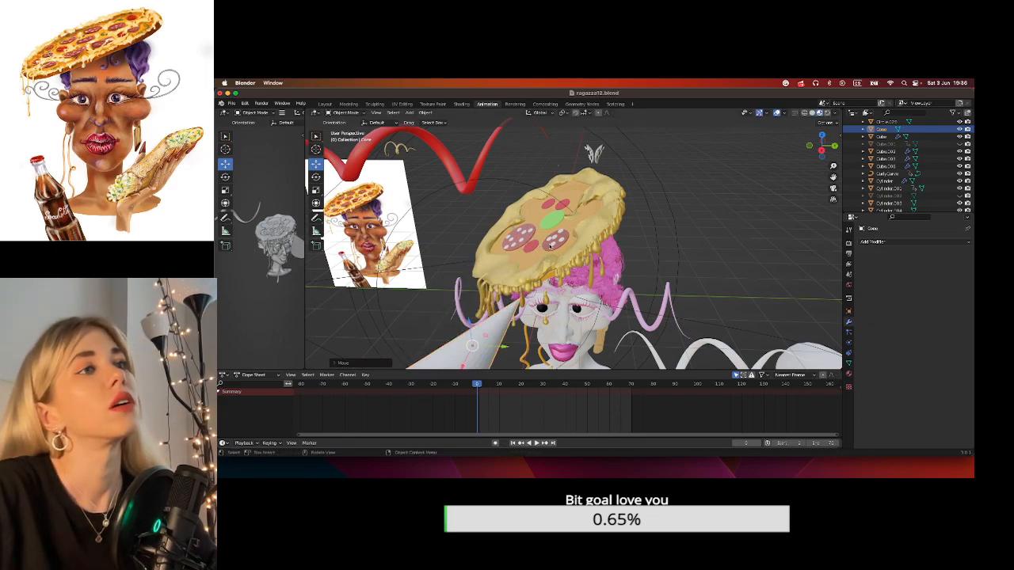
Move the Circle.012 disc sideways out of the pizza.
{"action": "left_click", "coordinate": [551, 246]}
{"action": "key", "text": "g"}
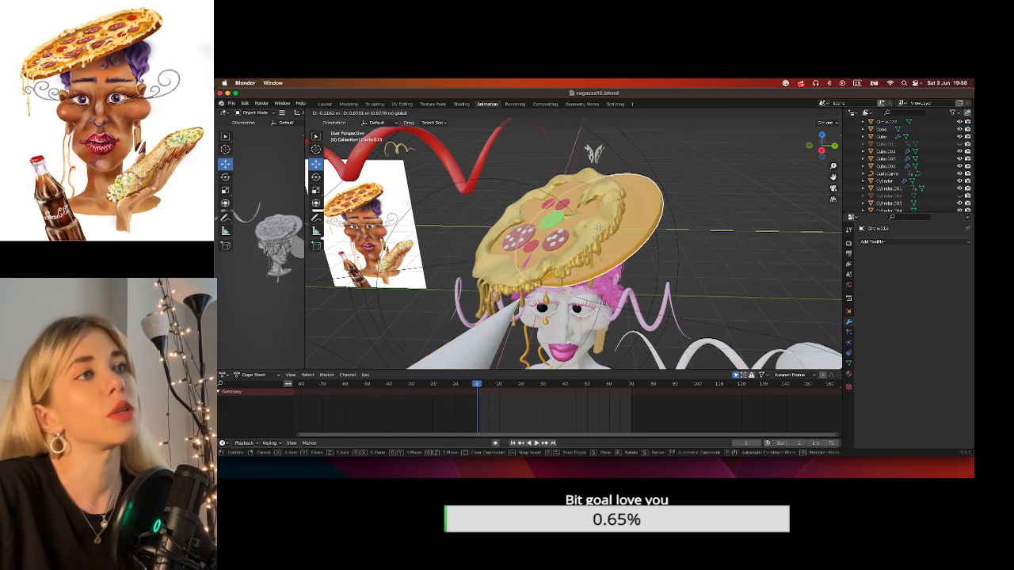
{"action": "left_click", "coordinate": [778, 233]}
Undo the moves of the Circle.012 disc and the cone.
{"action": "middle_click_drag", "start_coordinate": [588, 248], "coordinate": [618, 215]}
{"action": "key", "text": "ctrl+z"}
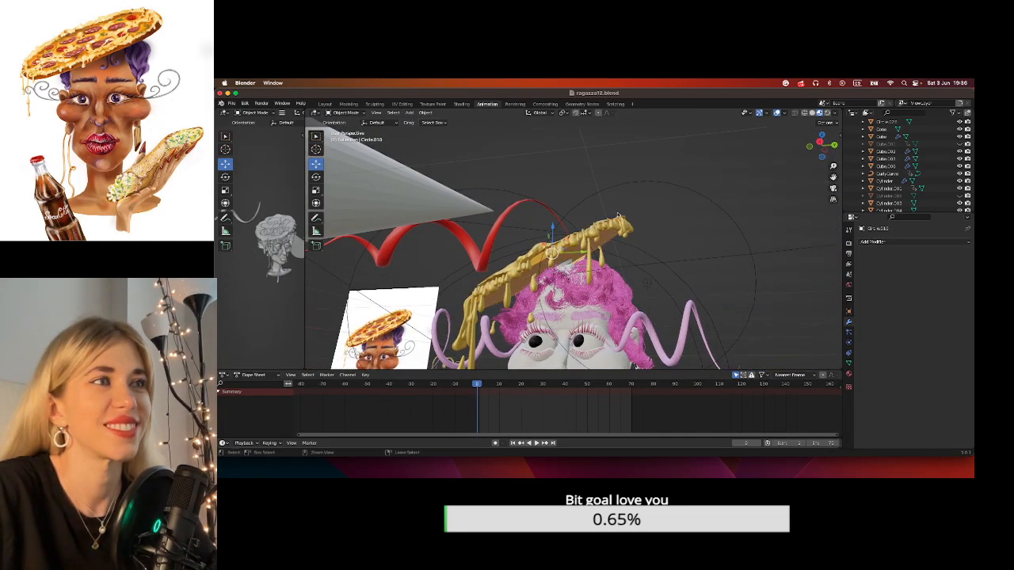
{"action": "key", "text": "ctrl+z"}
{"action": "key", "text": "ctrl+z"}
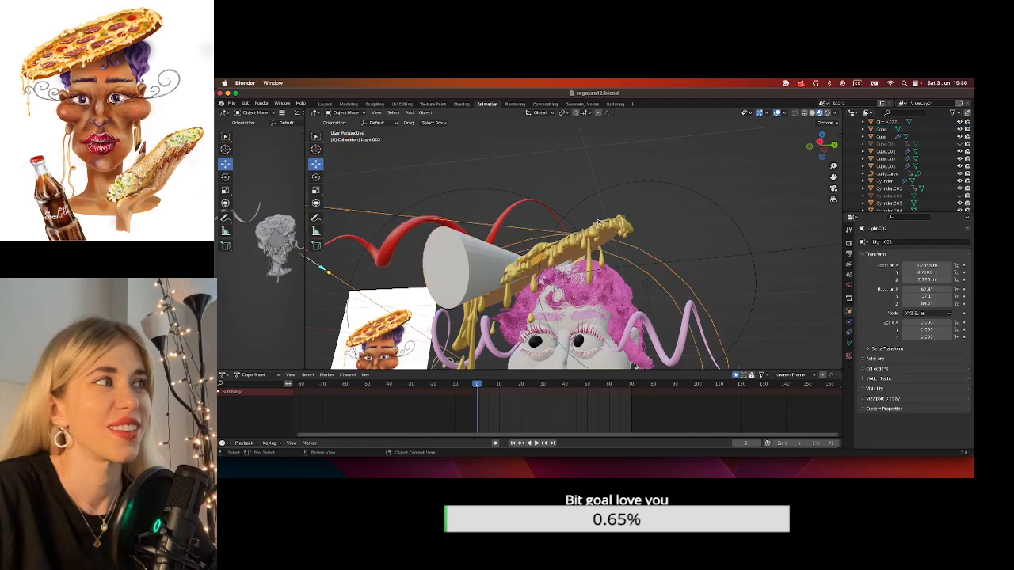
{"action": "key", "text": "ctrl+z"}
Inspect the cut on the pizza's underside, select the cone and shift it slightly down along the Z axis.
{"action": "middle_click_drag", "start_coordinate": [558, 204], "coordinate": [530, 166]}
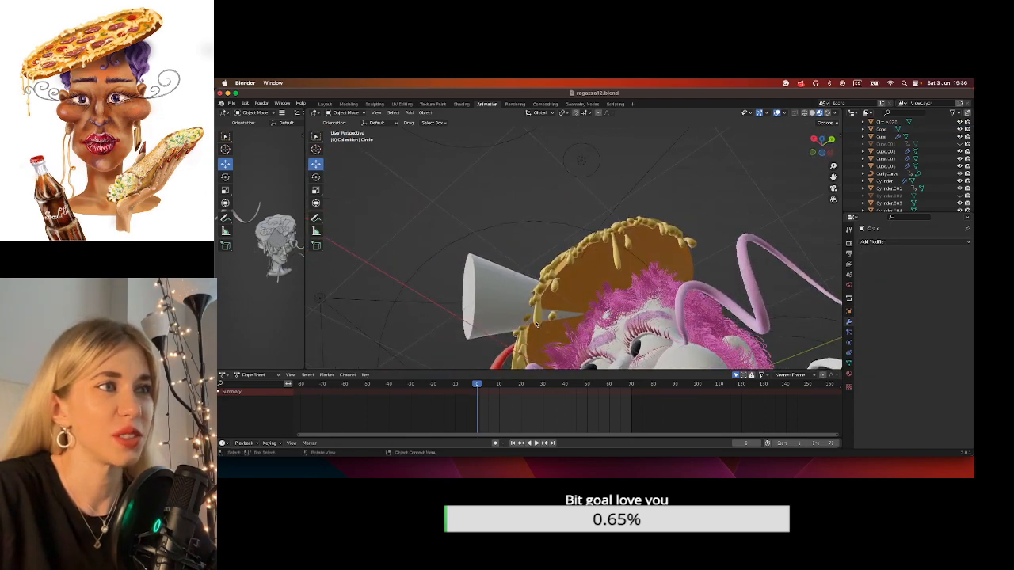
{"action": "middle_click_drag", "start_coordinate": [575, 298], "coordinate": [515, 233]}
{"action": "left_click", "coordinate": [477, 337]}
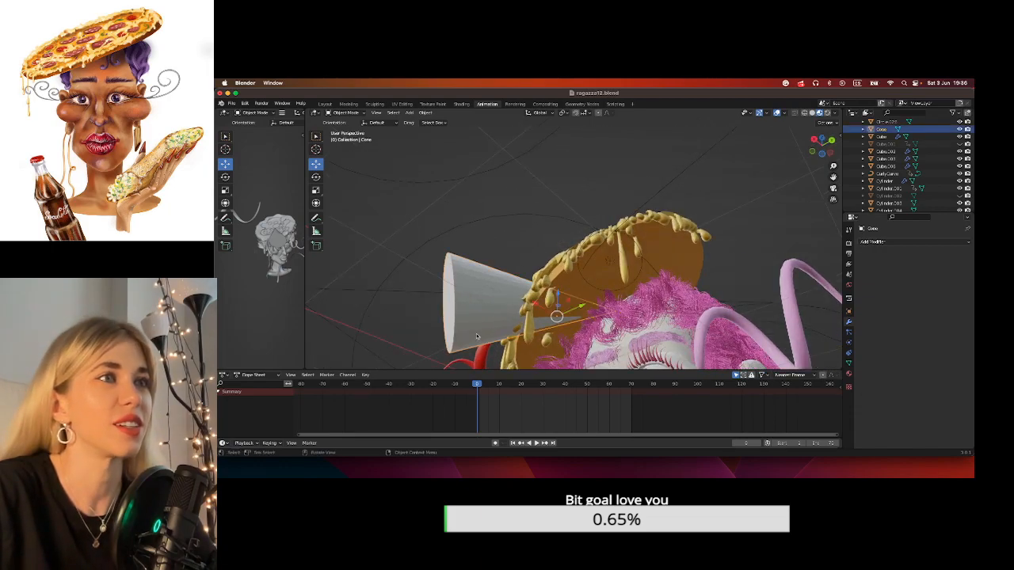
{"action": "middle_click_drag", "start_coordinate": [547, 198], "coordinate": [557, 213]}
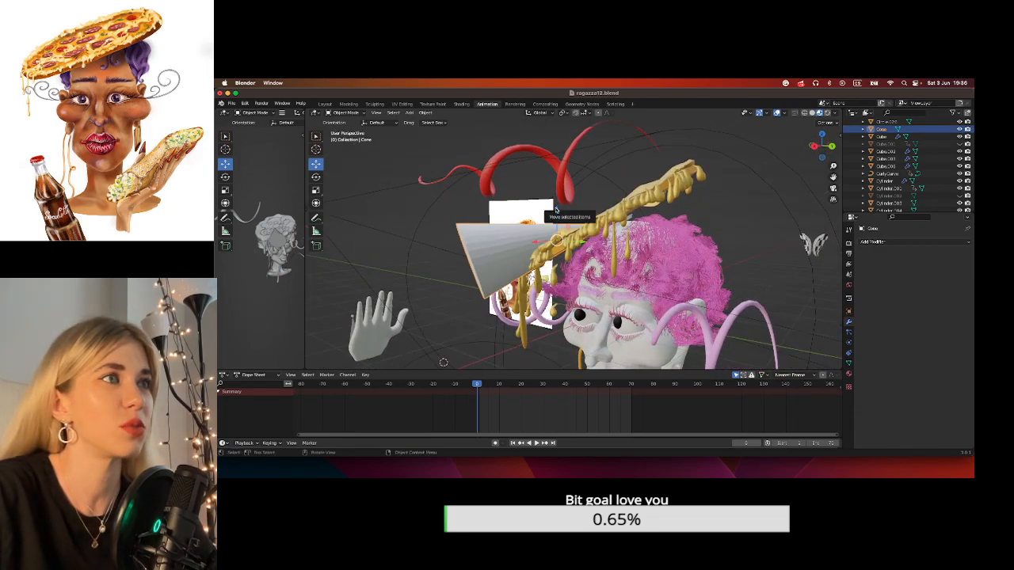
{"action": "key", "text": "g"}
{"action": "key", "text": "z"}
{"action": "left_click_drag", "start_coordinate": [555, 211], "coordinate": [556, 216]}
Move the Circle.012 disc out of the pizza to an empty spot well beside the head.
{"action": "middle_click_drag", "start_coordinate": [556, 216], "coordinate": [594, 202]}
{"action": "scroll", "coordinate": [594, 202], "scroll_direction": "down", "scroll_amount": 2}
{"action": "left_click", "coordinate": [581, 186]}
{"action": "key", "text": "g"}
{"action": "left_click", "coordinate": [718, 180]}
{"action": "middle_click_drag", "start_coordinate": [719, 180], "coordinate": [673, 181]}
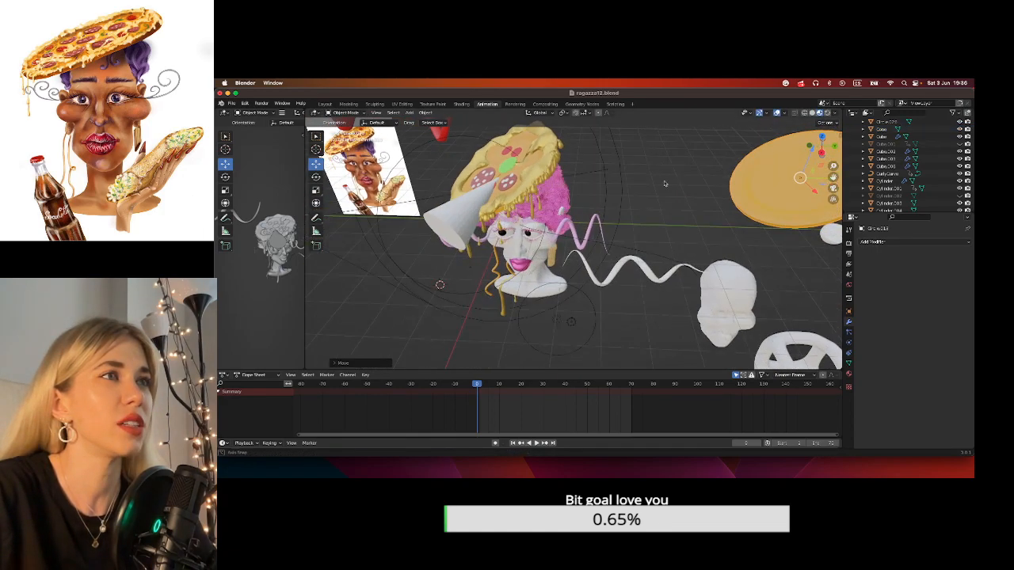
Move the cone away from the pizza to a spot low in front of the neck.
{"action": "middle_click_drag", "start_coordinate": [503, 214], "coordinate": [562, 288], "text": "shift"}
{"action": "left_click", "coordinate": [567, 287]}
{"action": "key", "text": "g"}
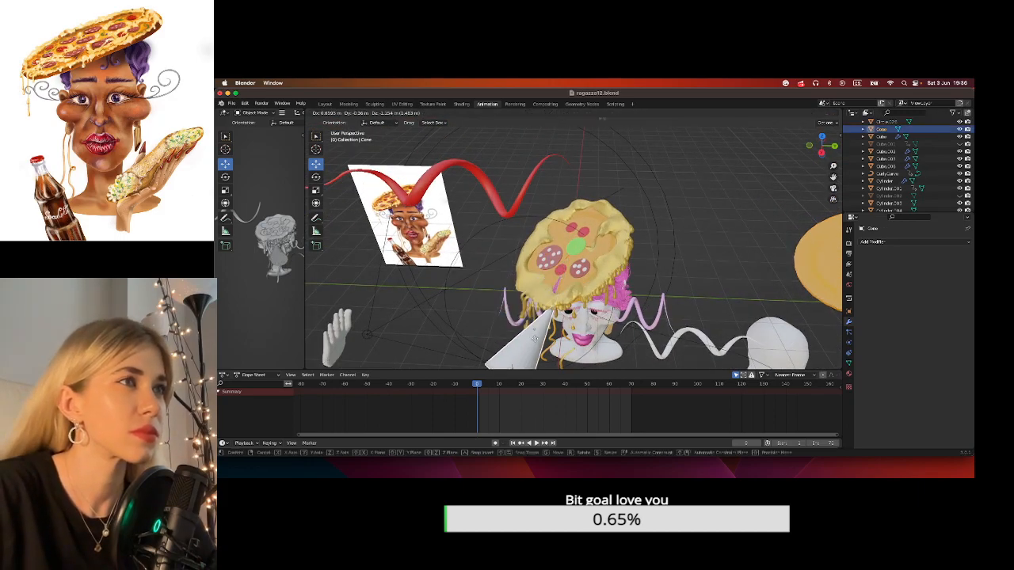
{"action": "left_click", "coordinate": [514, 122]}
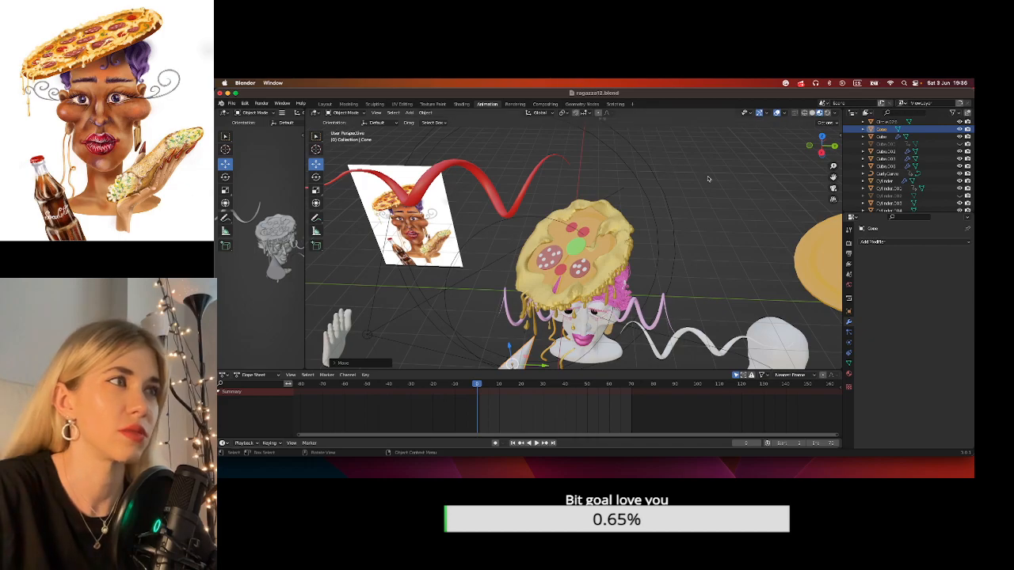
Undo the cone and disc moves, the Boolean cut and the last move of the cone's base face.
{"action": "key", "text": "ctrl+z"}
{"action": "key", "text": "ctrl+z"}
{"action": "key", "text": "ctrl+z"}
{"action": "key", "text": "ctrl+z"}
{"action": "key", "text": "ctrl+z"}
{"action": "key", "text": "ctrl+z"}
{"action": "key", "text": "ctrl+z"}
{"action": "key", "text": "ctrl+z"}
{"action": "key", "text": "ctrl+z"}
{"action": "key", "text": "ctrl+z"}
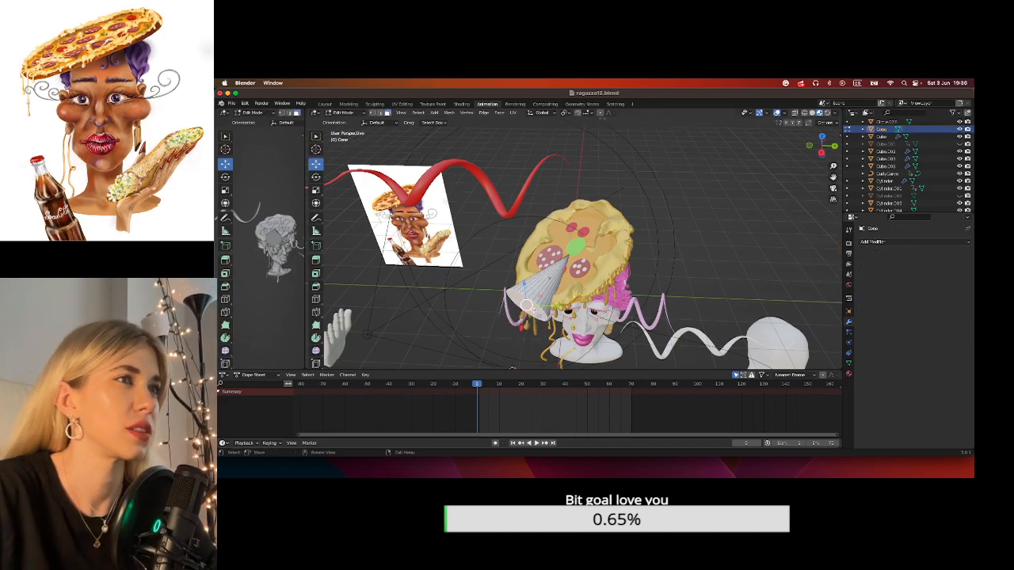
Redo the last move of the cone's base face and return to Object Mode.
{"action": "left_click", "coordinate": [262, 103]}
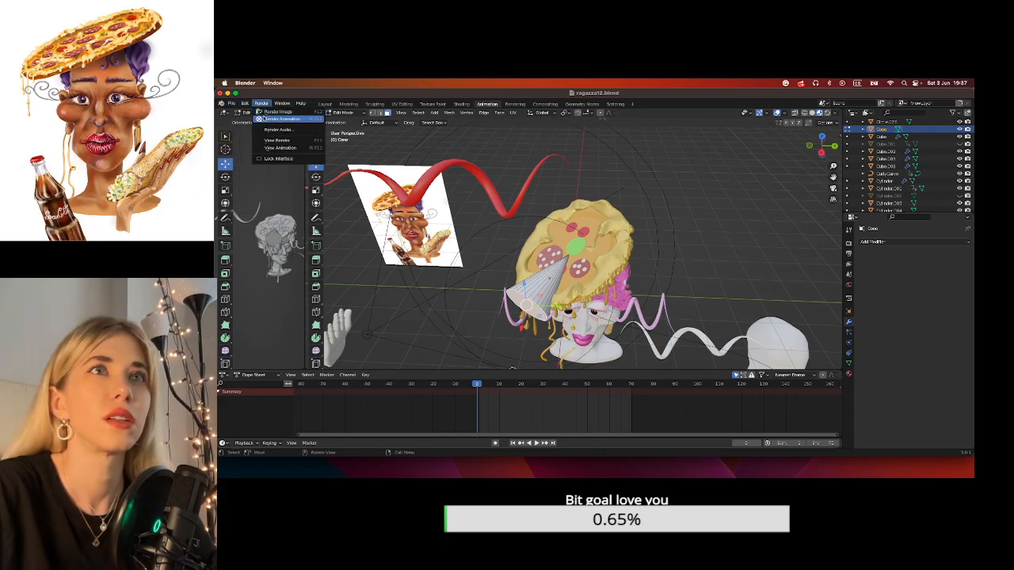
{"action": "left_click", "coordinate": [246, 103]}
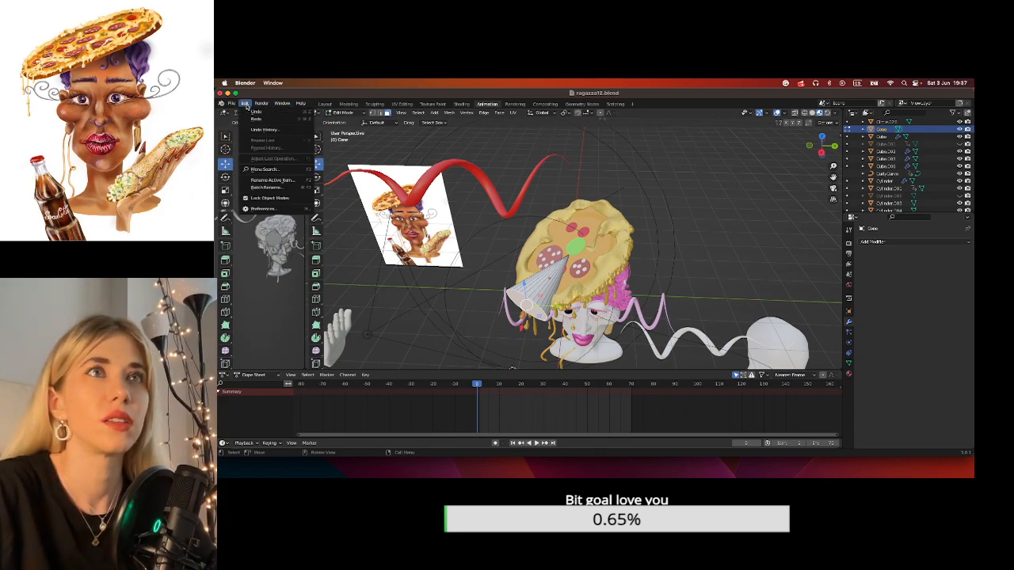
{"action": "left_click", "coordinate": [261, 118]}
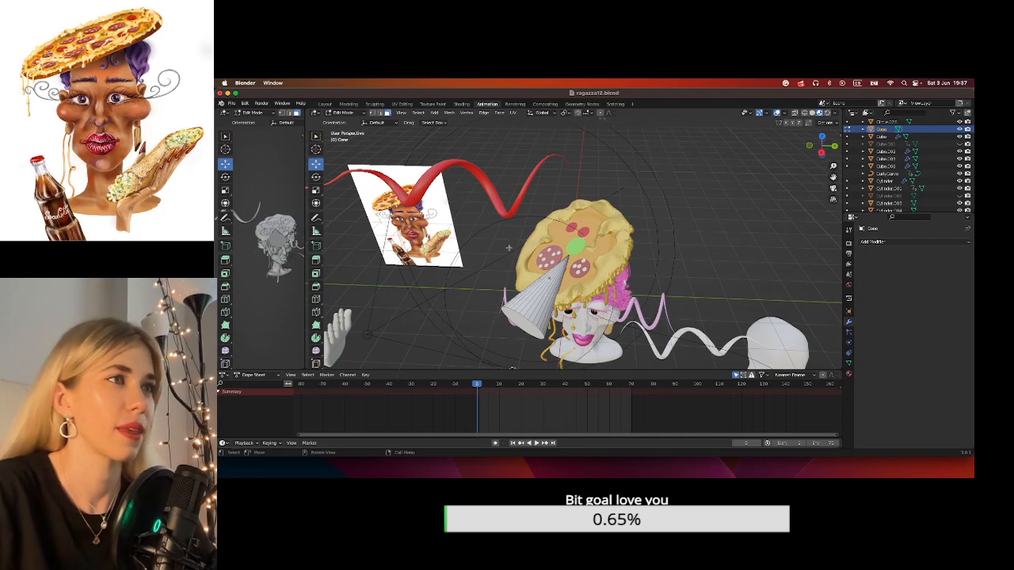
{"action": "left_click", "coordinate": [342, 114]}
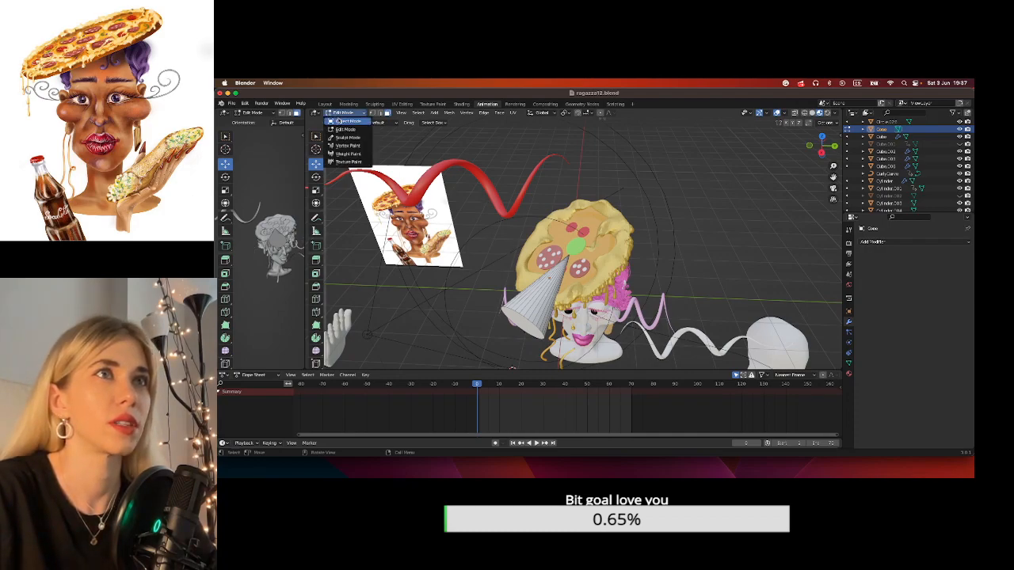
{"action": "left_click", "coordinate": [338, 121]}
Move the cone off the pizza and place the Circle disc in the empty space on the head's other side.
{"action": "left_click", "coordinate": [548, 325]}
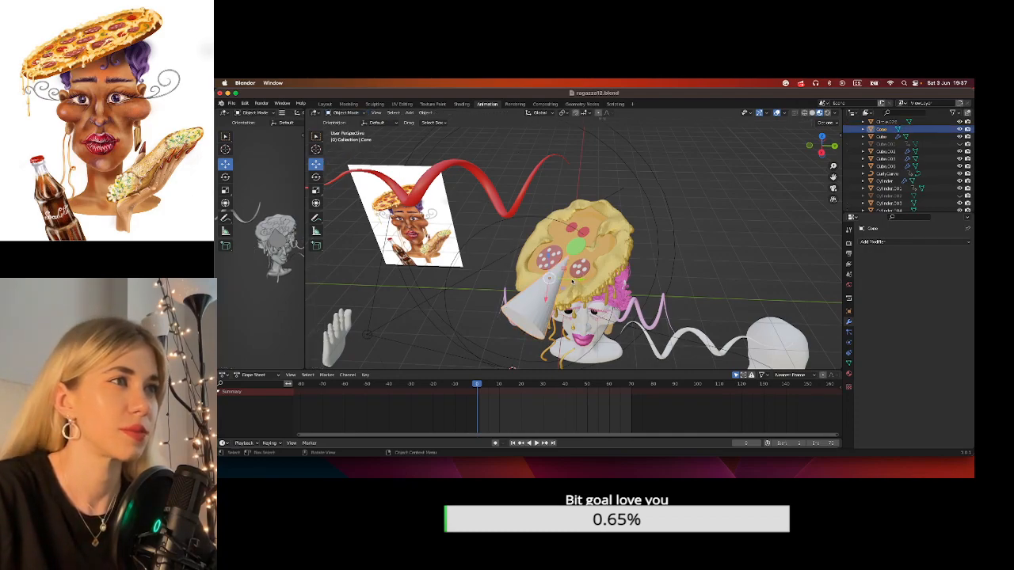
{"action": "key", "text": "super+z"}
{"action": "left_click_drag", "start_coordinate": [582, 254], "coordinate": [782, 239]}
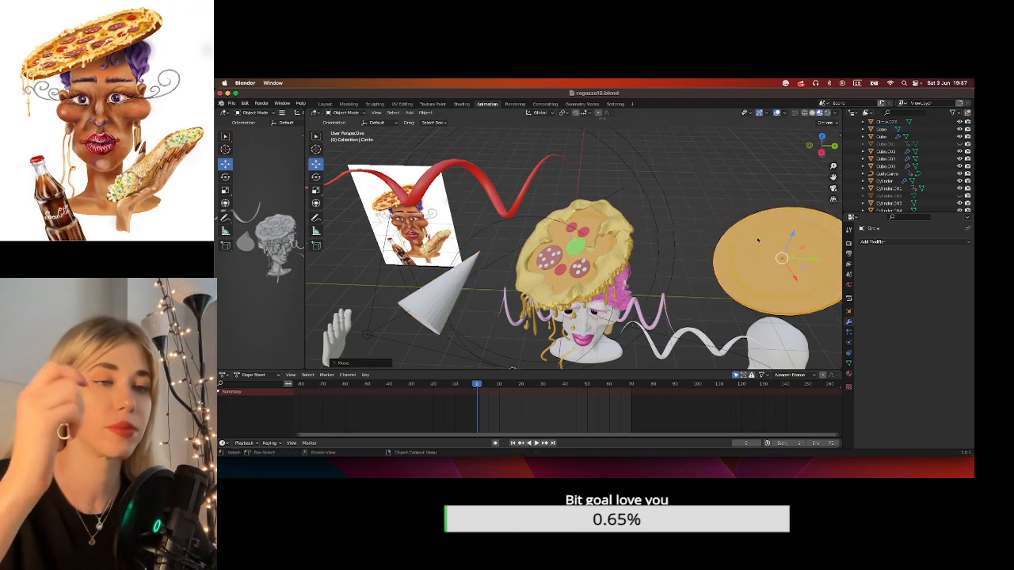
Move the cone back along the Y axis so its tip lies over the pizza's centre.
{"action": "left_click", "coordinate": [468, 277]}
{"action": "left_click", "coordinate": [468, 277]}
{"action": "key", "text": "g"}
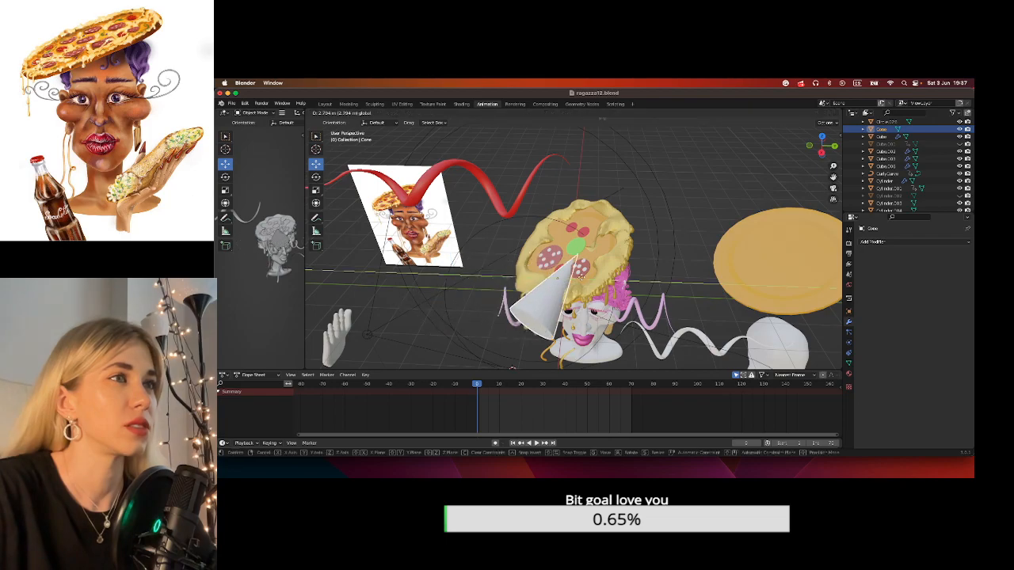
{"action": "left_click", "coordinate": [572, 276]}
{"action": "middle_click_drag", "start_coordinate": [571, 275], "coordinate": [780, 218]}
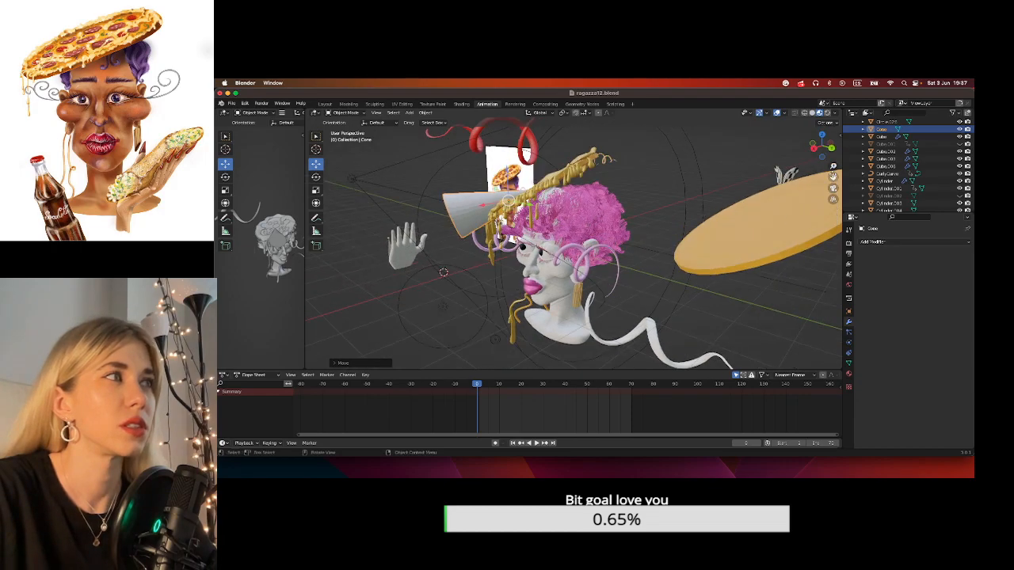
{"action": "scroll", "coordinate": [507, 212], "scroll_direction": "up", "scroll_amount": 6}
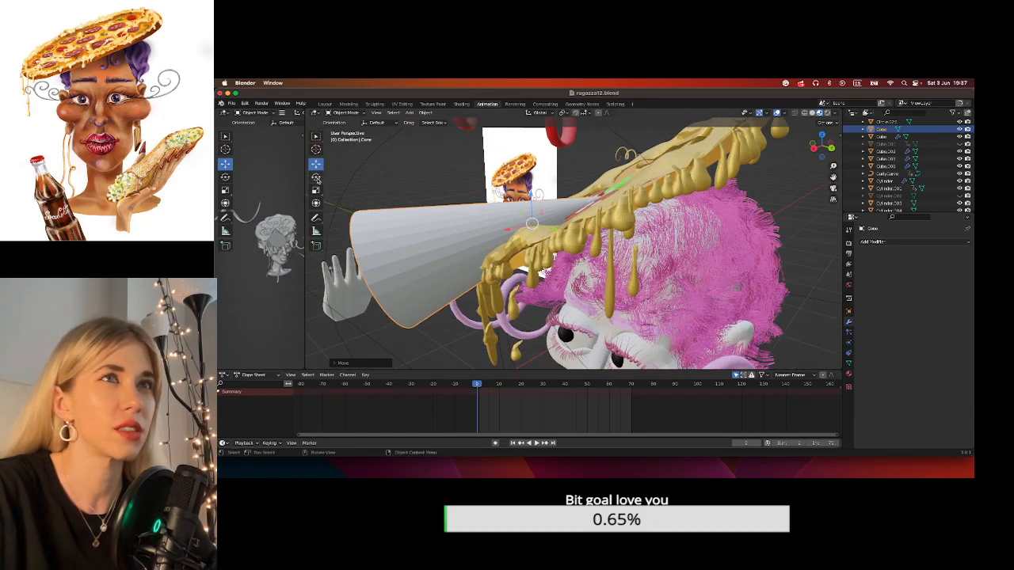
Rotate the cone and move it slightly down so that it passes through the pizza's edge.
{"action": "left_click", "coordinate": [317, 178]}
{"action": "left_click_drag", "start_coordinate": [516, 200], "coordinate": [507, 212]}
{"action": "middle_click_drag", "start_coordinate": [507, 212], "coordinate": [504, 158]}
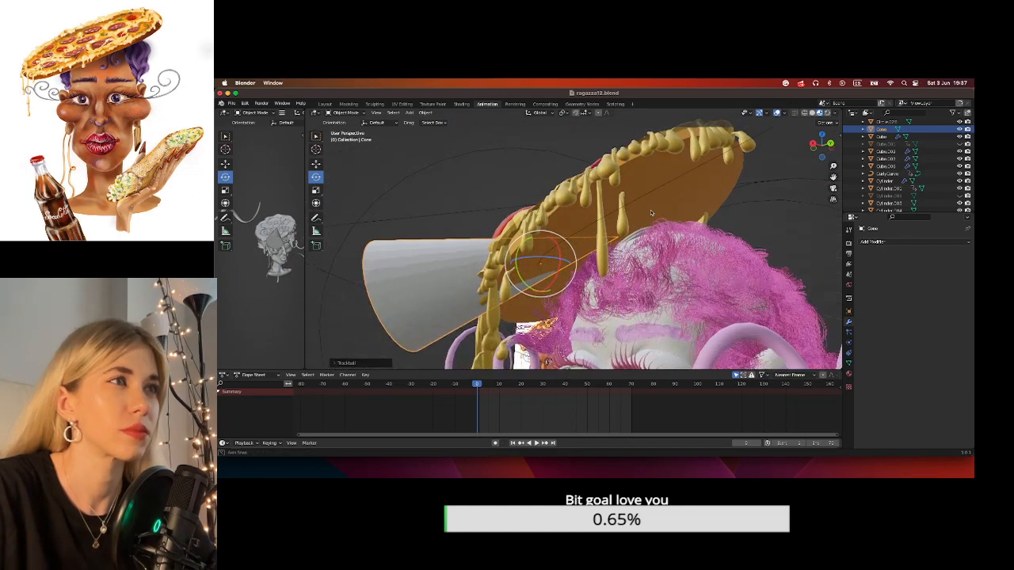
{"action": "left_click", "coordinate": [316, 163]}
{"action": "left_click_drag", "start_coordinate": [544, 243], "coordinate": [543, 258]}
{"action": "middle_click_drag", "start_coordinate": [651, 200], "coordinate": [677, 246]}
Rotate the cone further to follow the pizza's tilt and rescale it.
{"action": "left_click", "coordinate": [316, 179]}
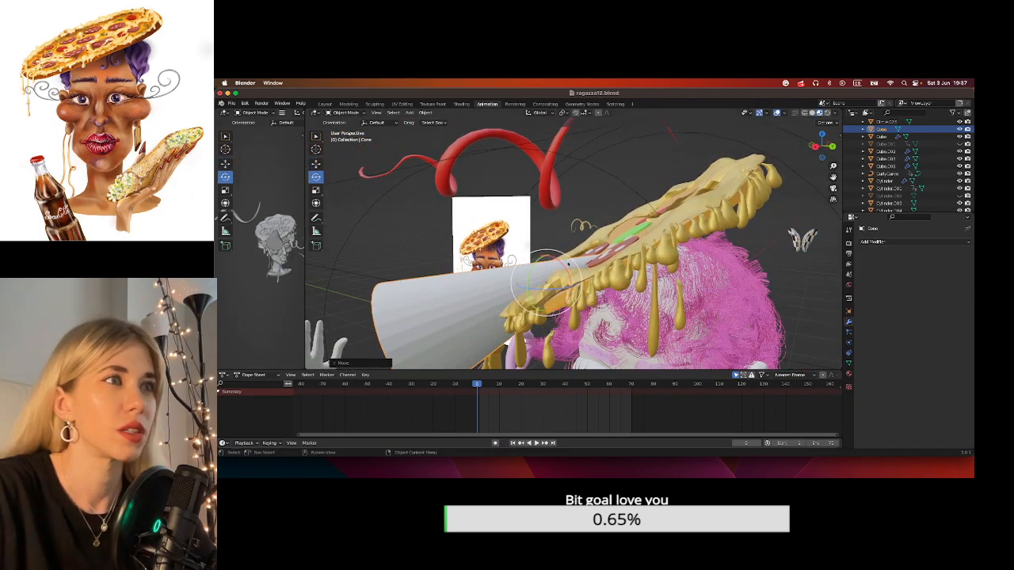
{"action": "left_click_drag", "start_coordinate": [536, 256], "coordinate": [525, 267]}
{"action": "middle_click_drag", "start_coordinate": [633, 287], "coordinate": [690, 267]}
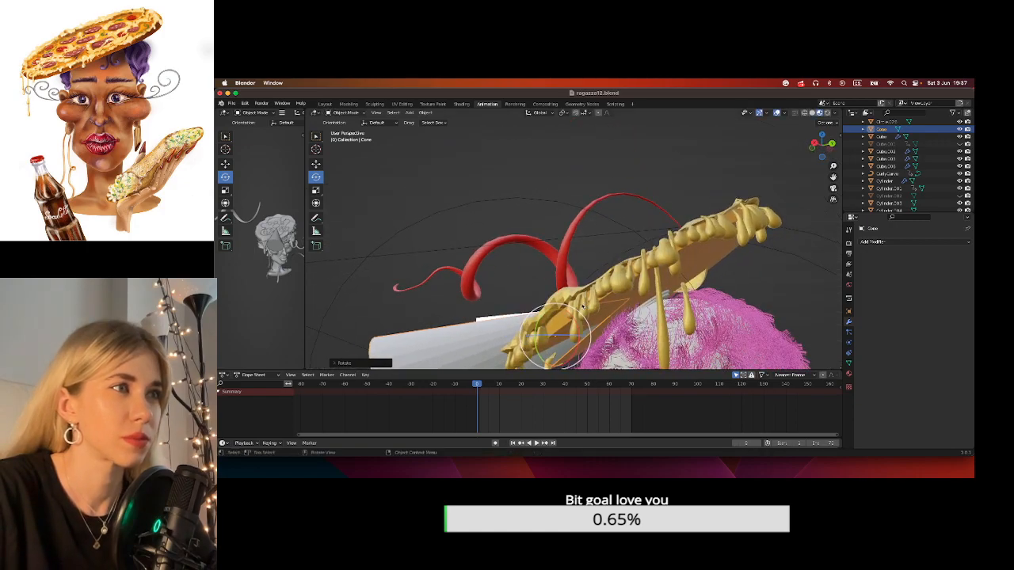
{"action": "left_click_drag", "start_coordinate": [579, 313], "coordinate": [583, 317]}
{"action": "scroll", "coordinate": [584, 317], "scroll_direction": "down", "scroll_amount": 3}
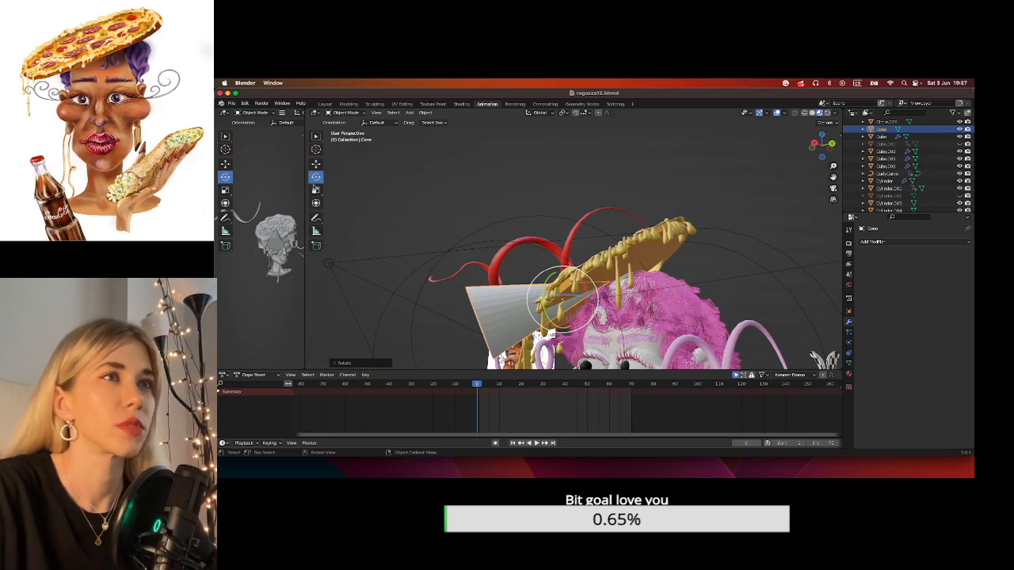
{"action": "left_click", "coordinate": [316, 191]}
{"action": "middle_click_drag", "start_coordinate": [559, 278], "coordinate": [703, 304]}
{"action": "left_click_drag", "start_coordinate": [835, 178], "coordinate": [764, 202]}
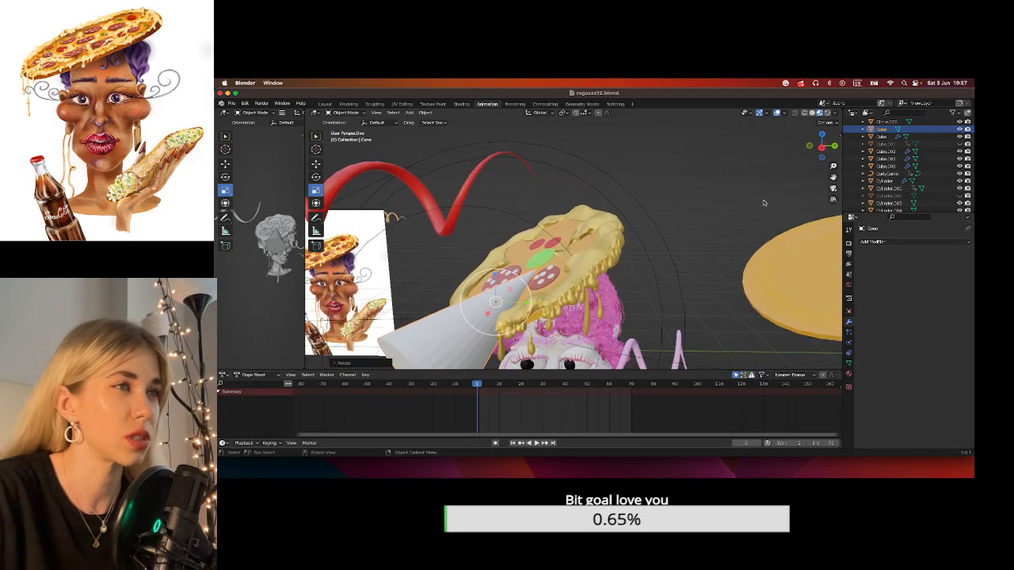
Add a Boolean modifier in Difference mode to the pizza base, with the Cone as the cutter object.
{"action": "left_click", "coordinate": [316, 164]}
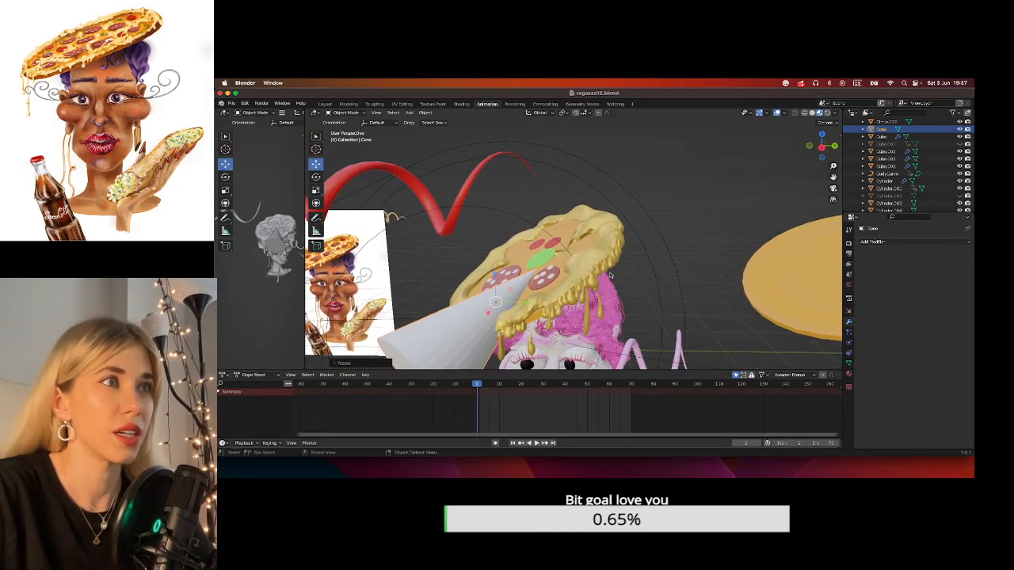
{"action": "left_click", "coordinate": [511, 258]}
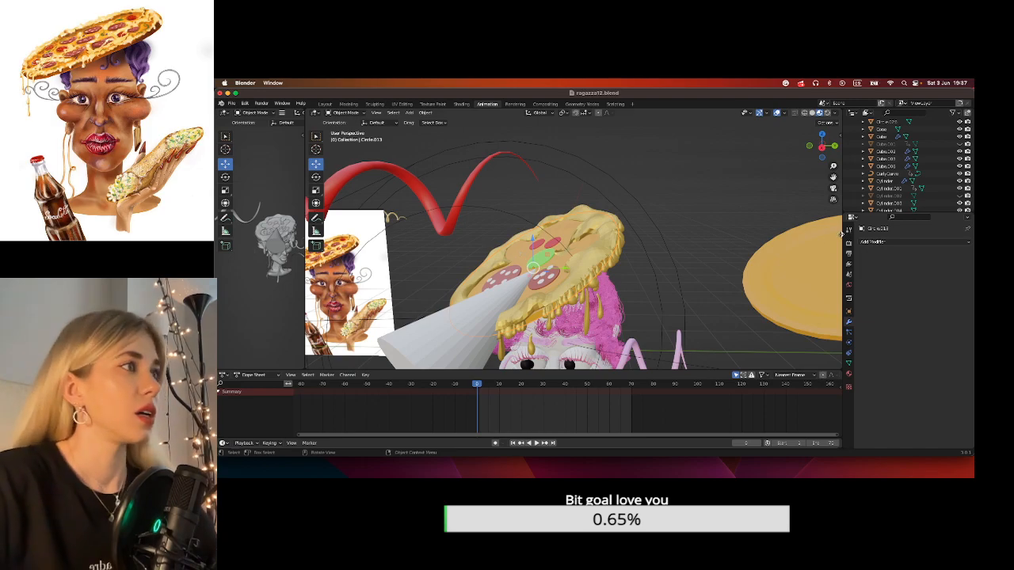
{"action": "left_click", "coordinate": [875, 241]}
{"action": "left_click", "coordinate": [812, 278]}
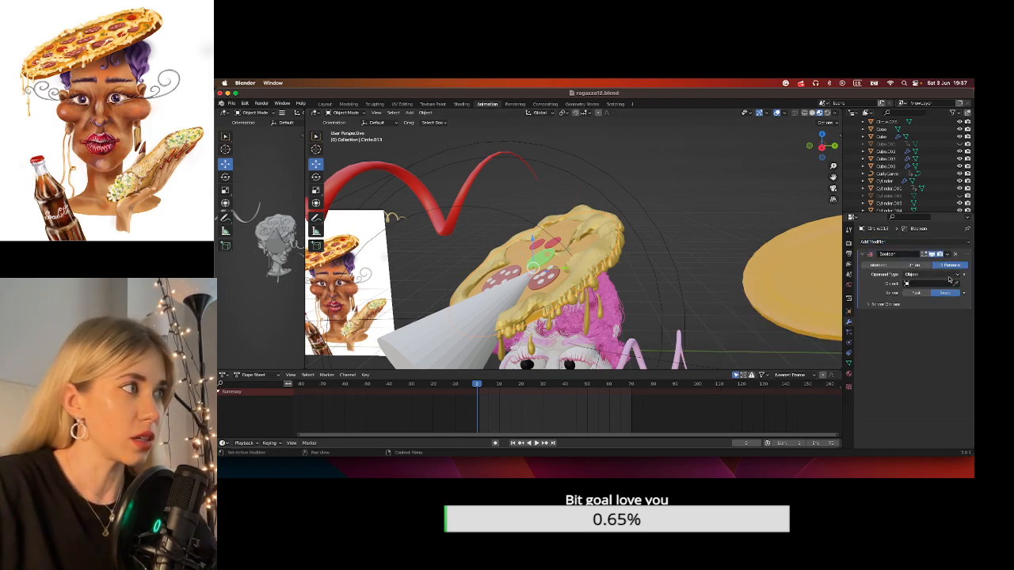
{"action": "left_click", "coordinate": [465, 315]}
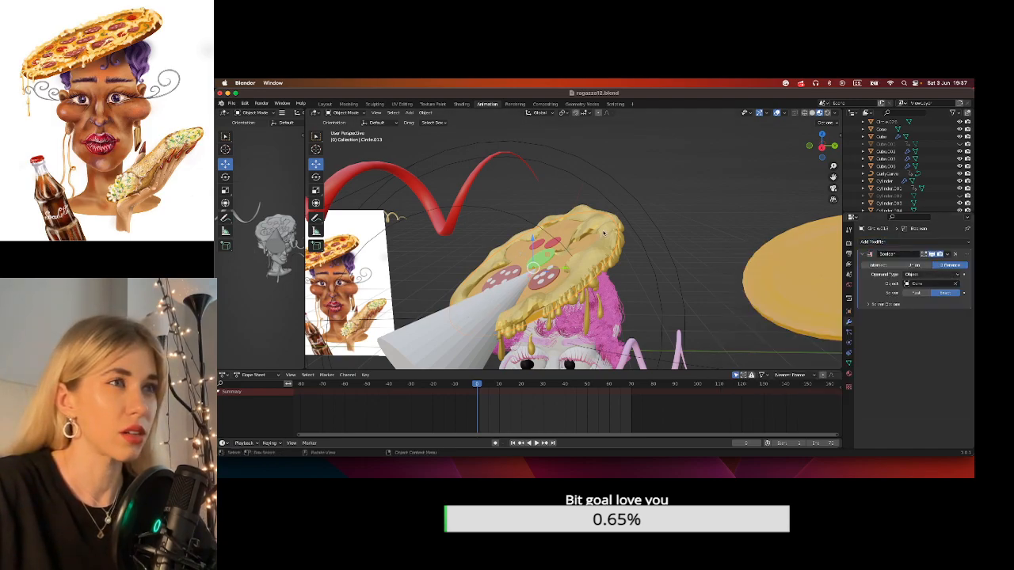
Move the cone aside in front of the loose disc to check the pizza, and try moving the hair sphere.
{"action": "middle_click_drag", "start_coordinate": [548, 259], "coordinate": [586, 317]}
{"action": "left_click", "coordinate": [498, 315]}
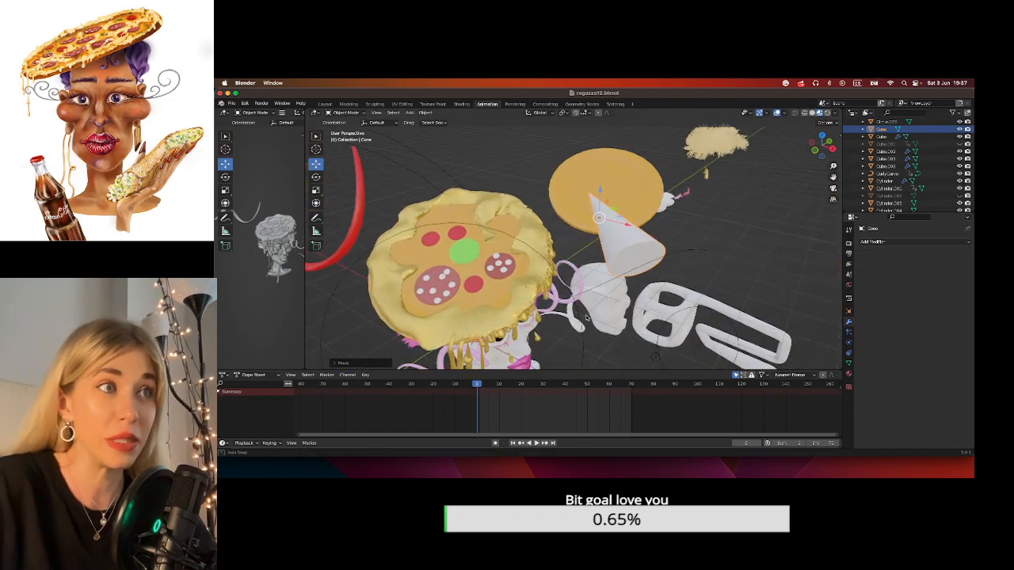
{"action": "left_click", "coordinate": [432, 299]}
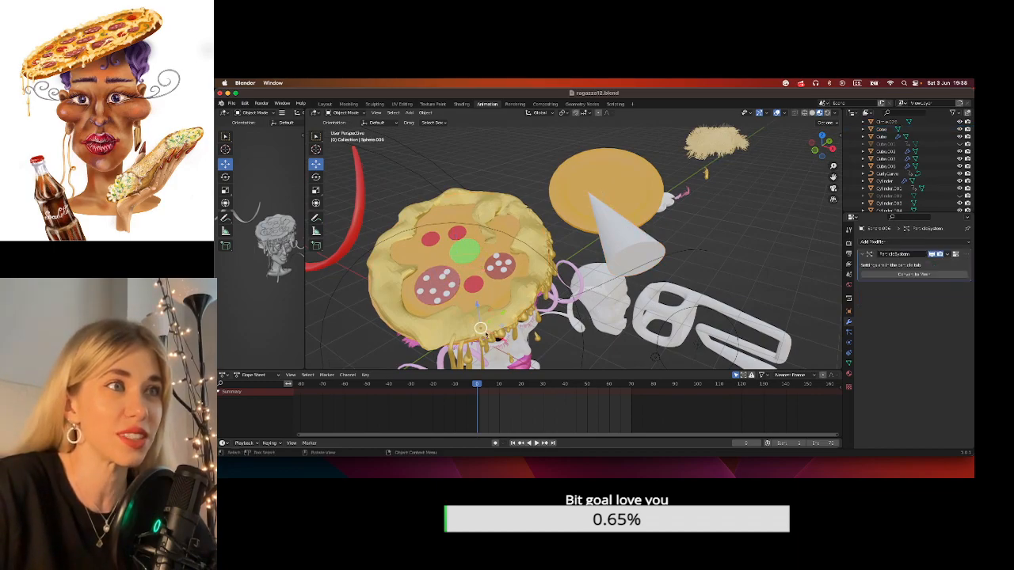
{"action": "key", "text": "g"}
{"action": "left_click", "coordinate": [566, 271]}
{"action": "key", "text": "ctrl+z"}
{"action": "middle_click_drag", "start_coordinate": [591, 279], "coordinate": [477, 243]}
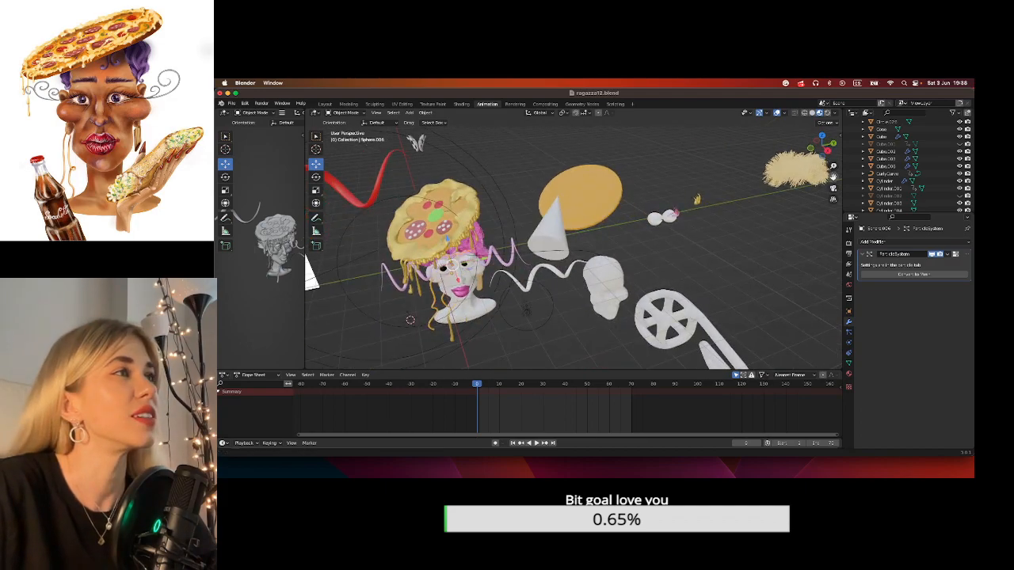
Try moving the pizza base sideways, and undo back to the cone's position over the pizza.
{"action": "key", "text": "KP_Decimal"}
{"action": "left_click", "coordinate": [569, 253]}
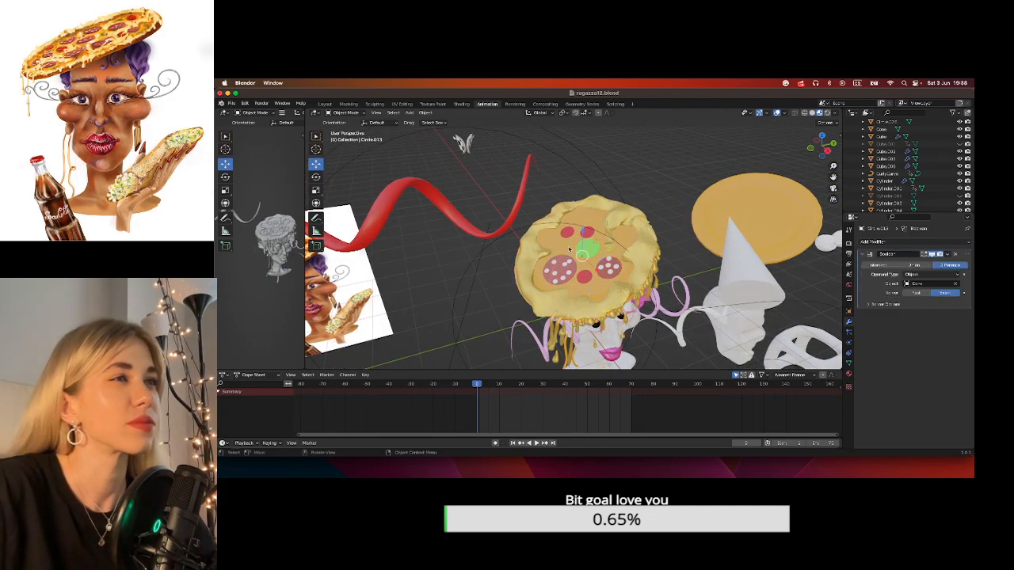
{"action": "left_click_drag", "start_coordinate": [606, 251], "coordinate": [667, 239]}
{"action": "key", "text": "ctrl+z"}
{"action": "key", "text": "ctrl+z"}
{"action": "key", "text": "ctrl+z"}
{"action": "key", "text": "ctrl+z"}
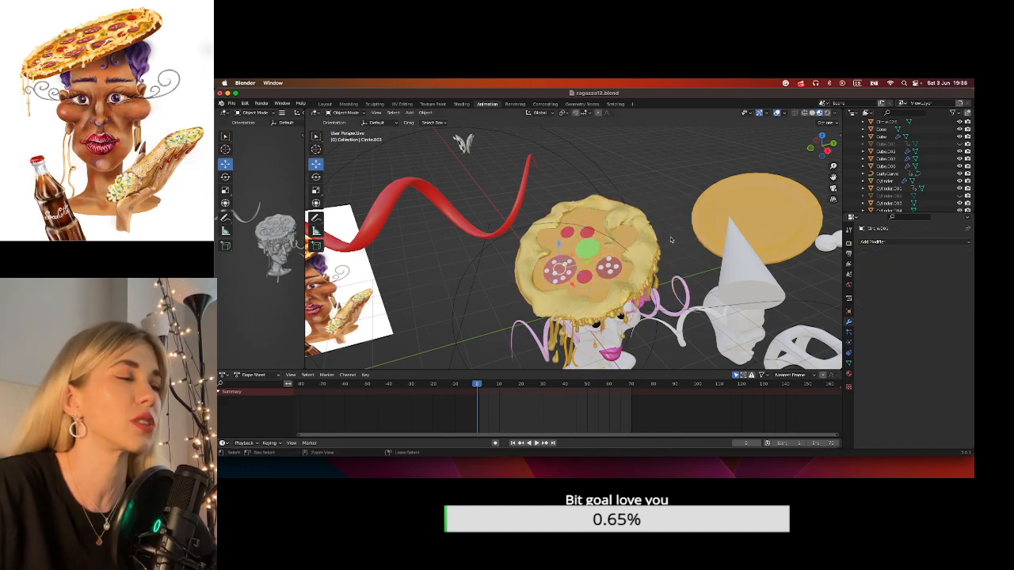
{"action": "key", "text": "ctrl+z"}
{"action": "key", "text": "ctrl+z"}
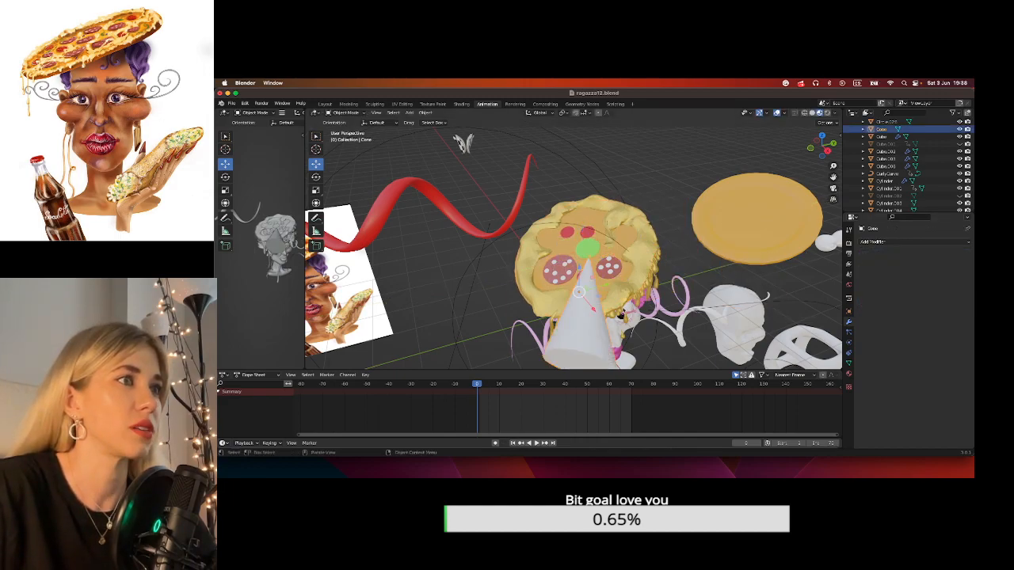
{"action": "middle_click_drag", "start_coordinate": [711, 274], "coordinate": [689, 275]}
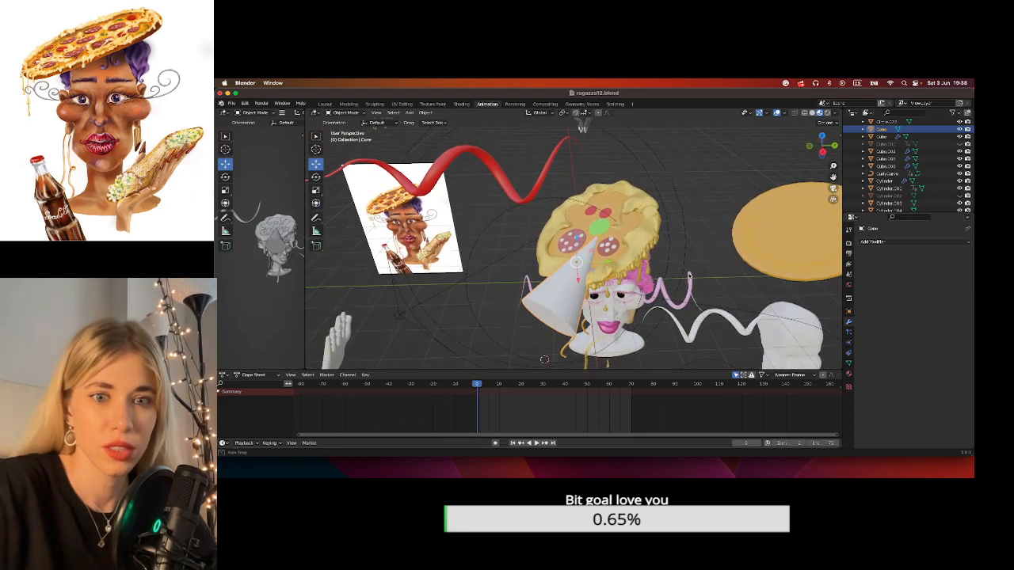
{"action": "middle_click_drag", "start_coordinate": [625, 263], "coordinate": [590, 226]}
Apply the Boolean modifier on the pizza base.
{"action": "left_click", "coordinate": [583, 218]}
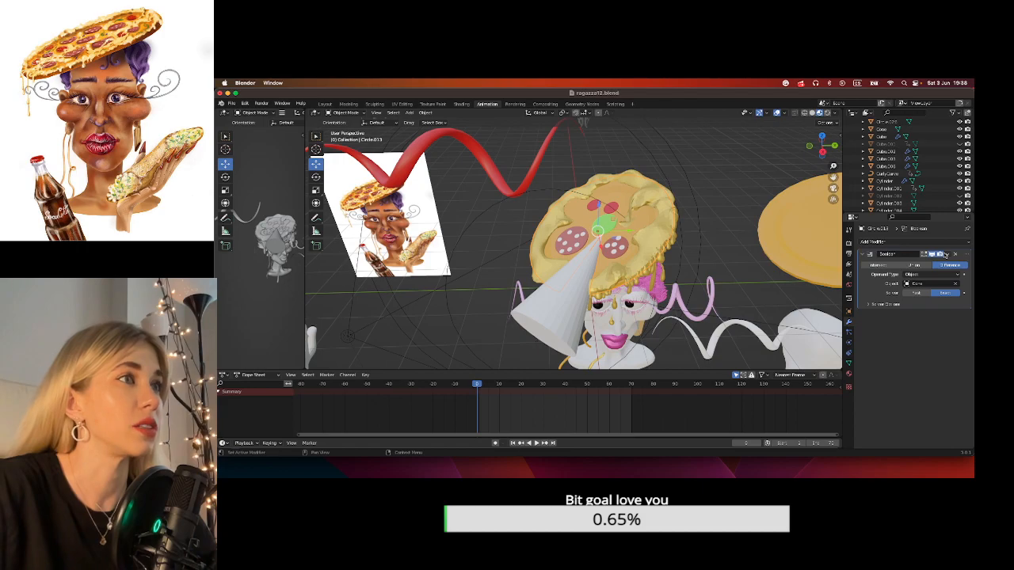
{"action": "middle_click_drag", "start_coordinate": [689, 273], "coordinate": [707, 238]}
{"action": "left_click", "coordinate": [824, 144]}
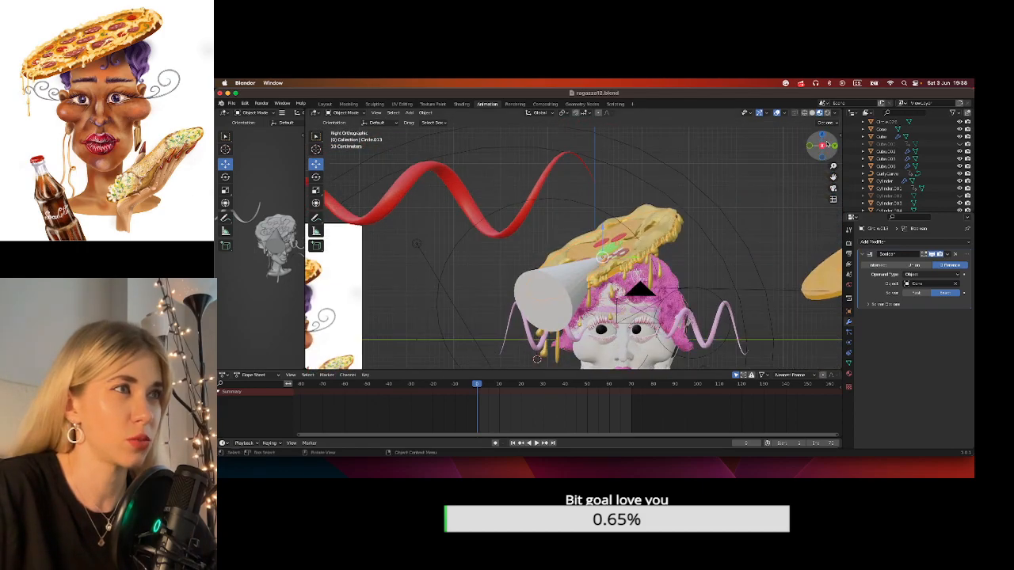
{"action": "key", "text": "g"}
{"action": "left_click", "coordinate": [790, 148]}
{"action": "key", "text": "super+z"}
{"action": "left_click_drag", "start_coordinate": [833, 177], "coordinate": [787, 105]}
{"action": "left_click", "coordinate": [945, 253]}
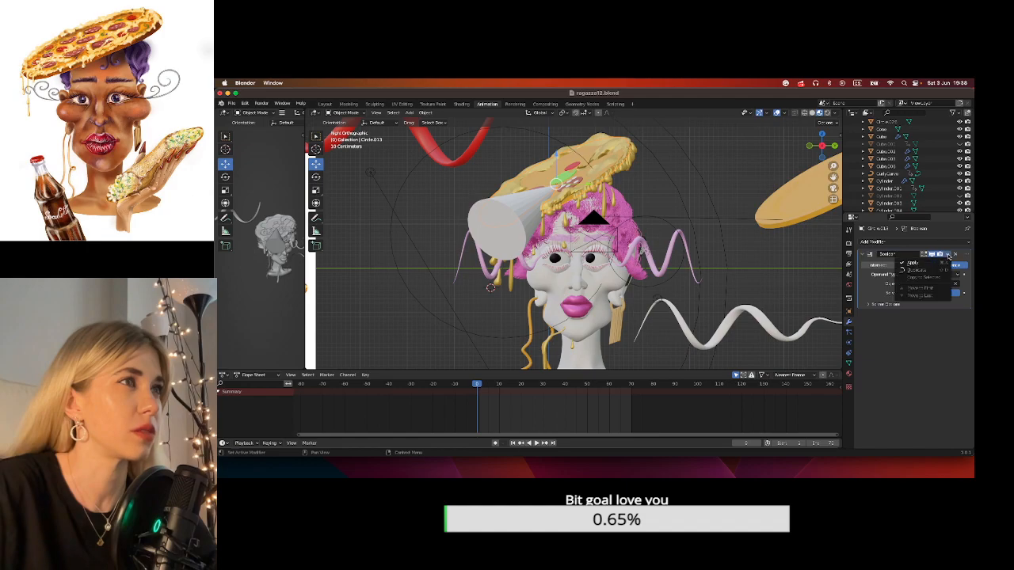
{"action": "left_click", "coordinate": [923, 276]}
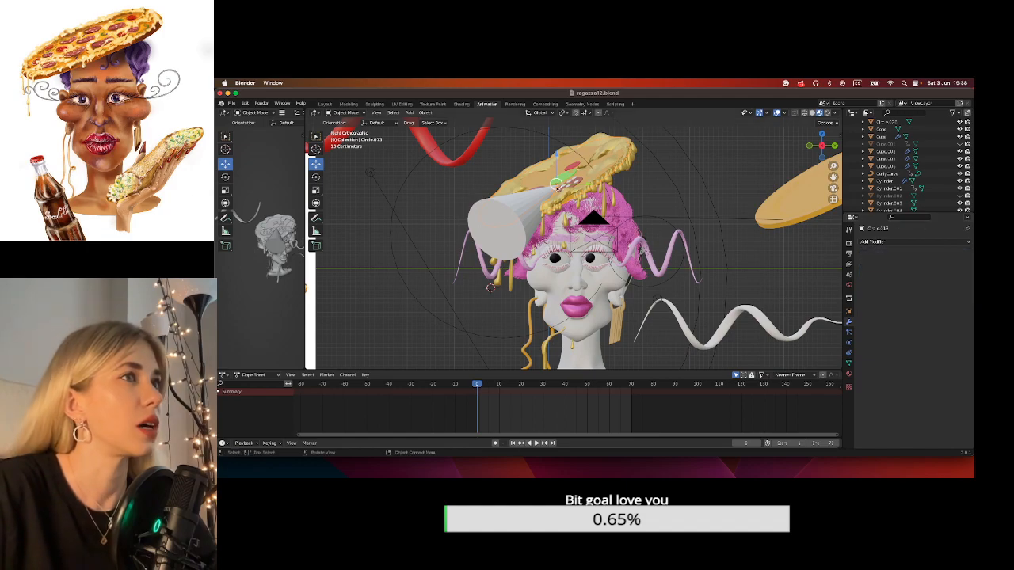
Move the cone off to the head's other side to inspect the cut in the base, and undo the move.
{"action": "left_click", "coordinate": [531, 222]}
{"action": "left_click_drag", "start_coordinate": [556, 206], "coordinate": [808, 206]}
{"action": "middle_click_drag", "start_coordinate": [624, 207], "coordinate": [670, 259]}
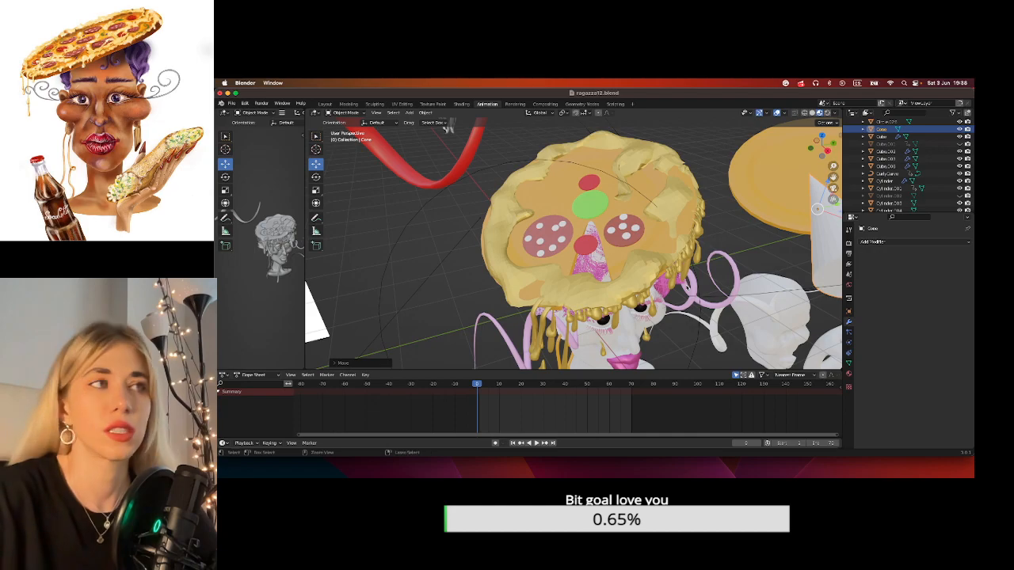
{"action": "key", "text": "super+z"}
{"action": "middle_click_drag", "start_coordinate": [700, 292], "coordinate": [646, 282]}
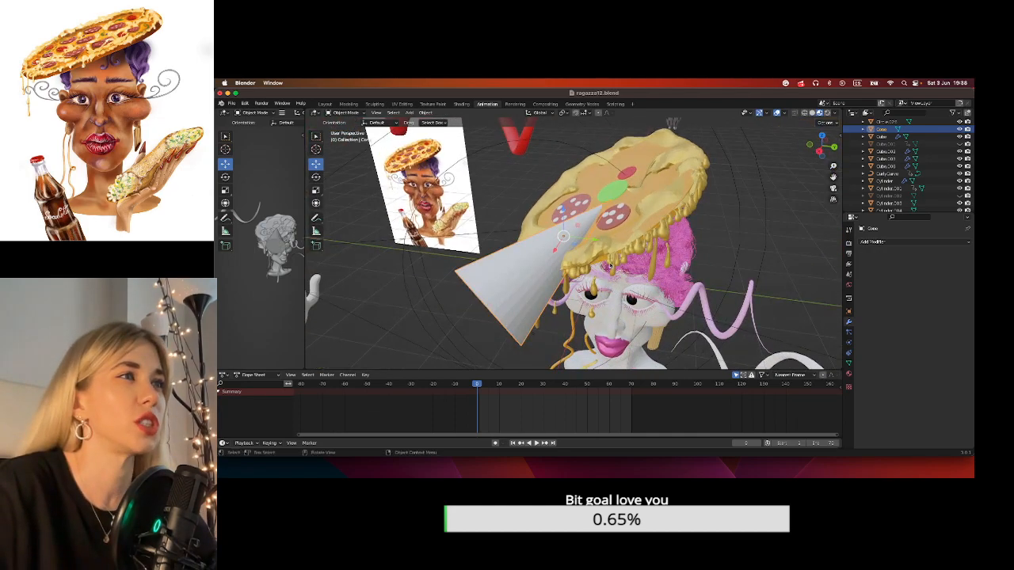
Add a Boolean modifier in Difference mode to the cheese layer (Torus), with the Cone as the cutter object.
{"action": "left_click", "coordinate": [596, 251]}
{"action": "left_click_drag", "start_coordinate": [610, 205], "coordinate": [711, 213]}
{"action": "key", "text": "super+z"}
{"action": "left_click_drag", "start_coordinate": [594, 181], "coordinate": [586, 227]}
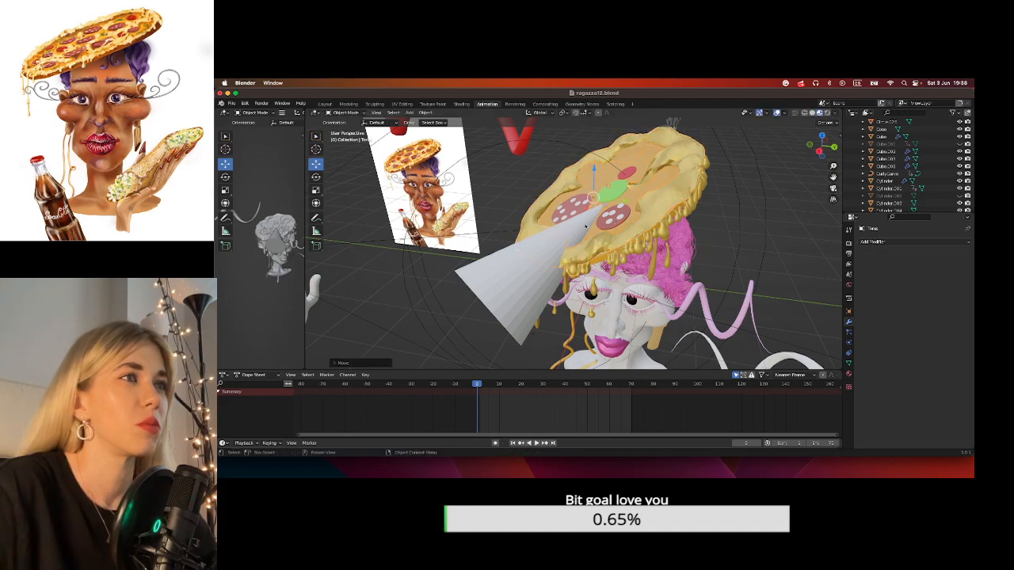
{"action": "left_click", "coordinate": [871, 240]}
{"action": "left_click", "coordinate": [822, 280]}
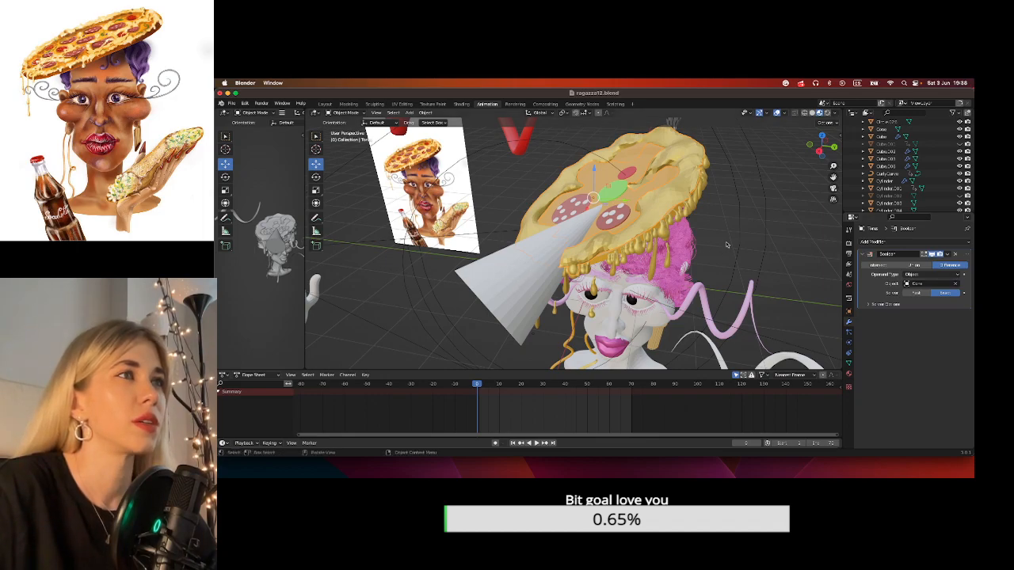
Move the cone away beside the reference image to check the cheese cut, and undo the move.
{"action": "left_click", "coordinate": [509, 284]}
{"action": "left_click_drag", "start_coordinate": [509, 284], "coordinate": [376, 216]}
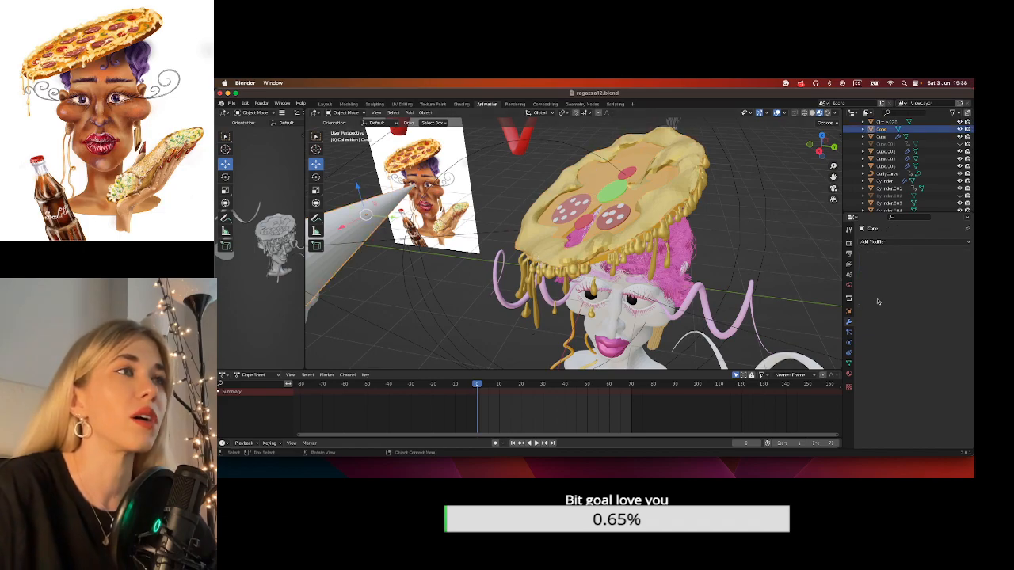
{"action": "key", "text": "super+z"}
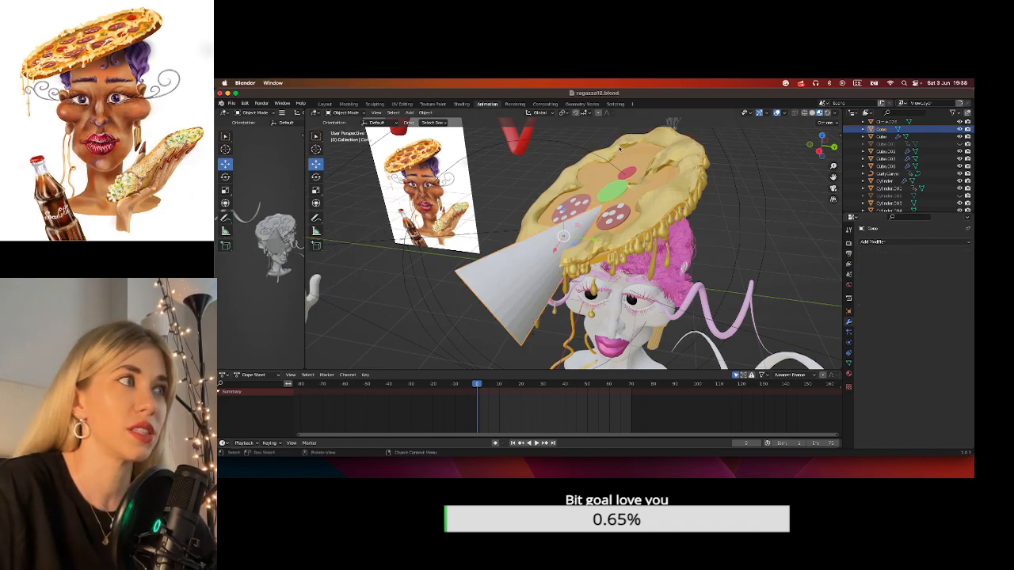
{"action": "key", "text": "super+z"}
Apply the Boolean modifier on the cheese layer and move the cone off the pizza beside the reference image.
{"action": "left_click", "coordinate": [945, 256]}
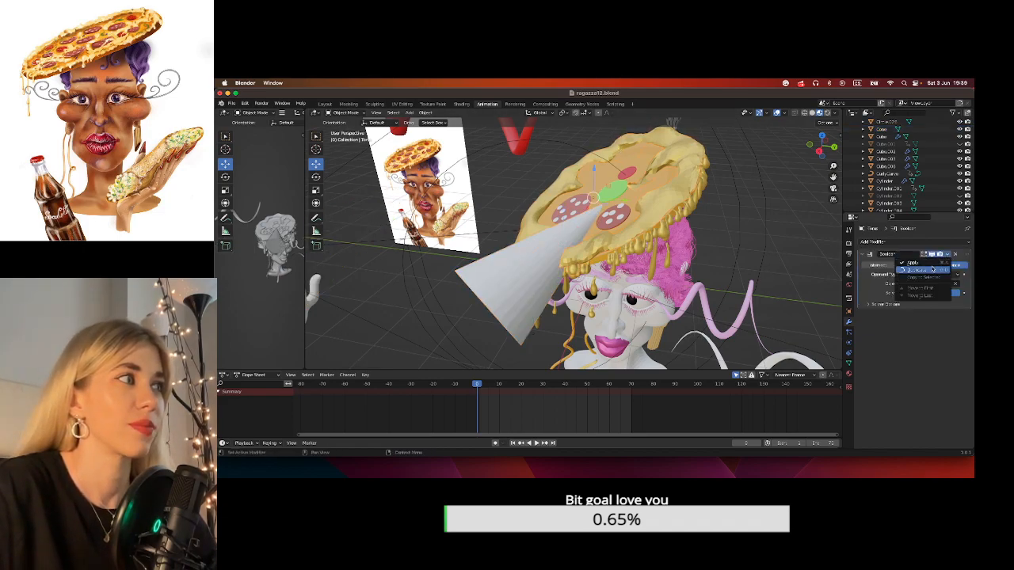
{"action": "left_click", "coordinate": [930, 264]}
{"action": "left_click", "coordinate": [543, 284]}
{"action": "left_click", "coordinate": [575, 256]}
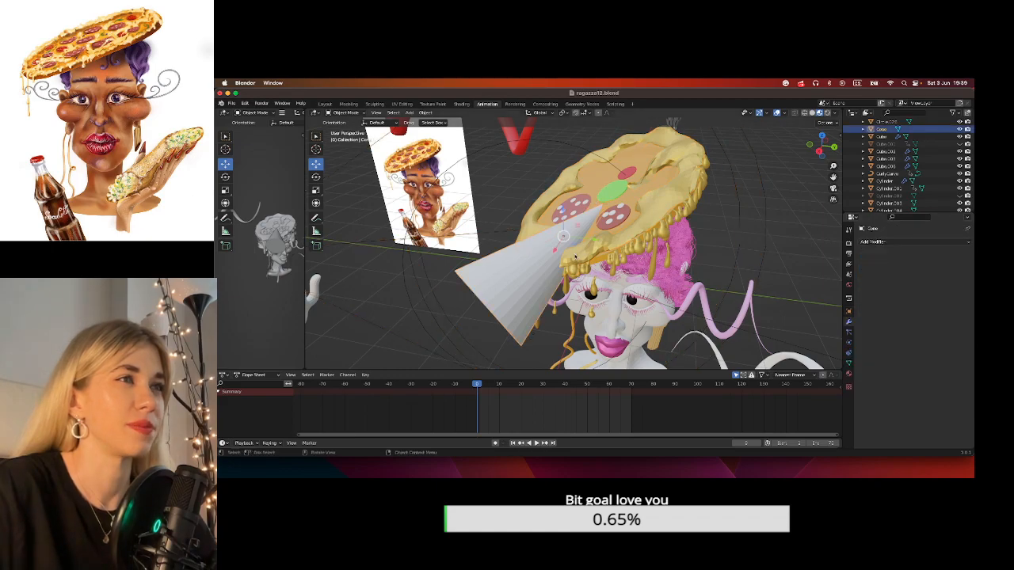
{"action": "left_click_drag", "start_coordinate": [587, 241], "coordinate": [420, 221]}
{"action": "middle_click_drag", "start_coordinate": [463, 224], "coordinate": [649, 256]}
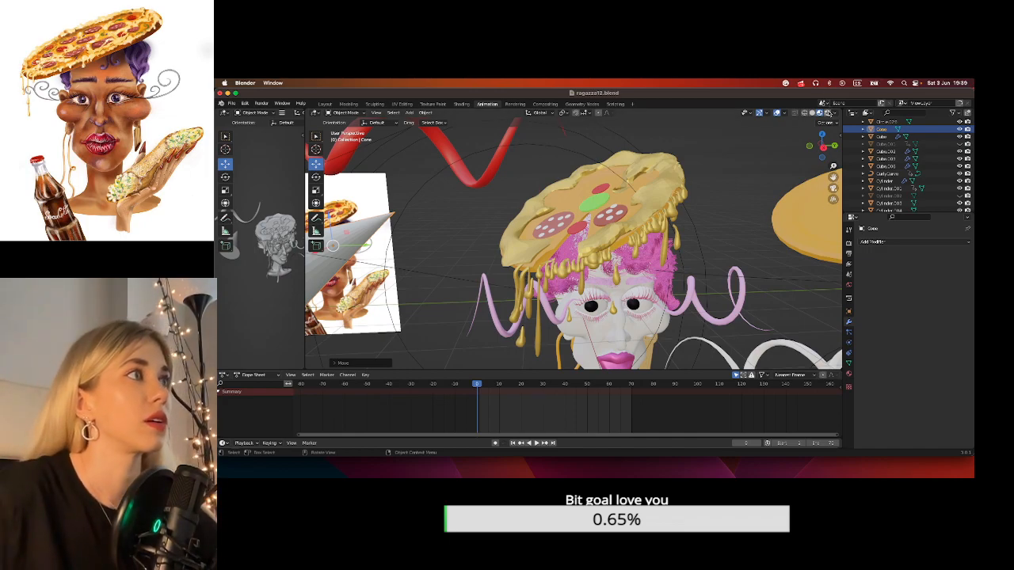
Examine the pizza from several angles in Rendered shading and return to Material Preview.
{"action": "left_click", "coordinate": [829, 113]}
{"action": "mouse_move", "coordinate": [690, 253]}
{"action": "middle_mouse_down"}
{"action": "mouse_move", "coordinate": [676, 234]}
{"action": "mouse_move", "coordinate": [710, 257]}
{"action": "mouse_move", "coordinate": [658, 287]}
{"action": "mouse_move", "coordinate": [677, 294]}
{"action": "middle_mouse_up"}
{"action": "scroll", "coordinate": [677, 234], "scroll_direction": "up", "scroll_amount": 3}
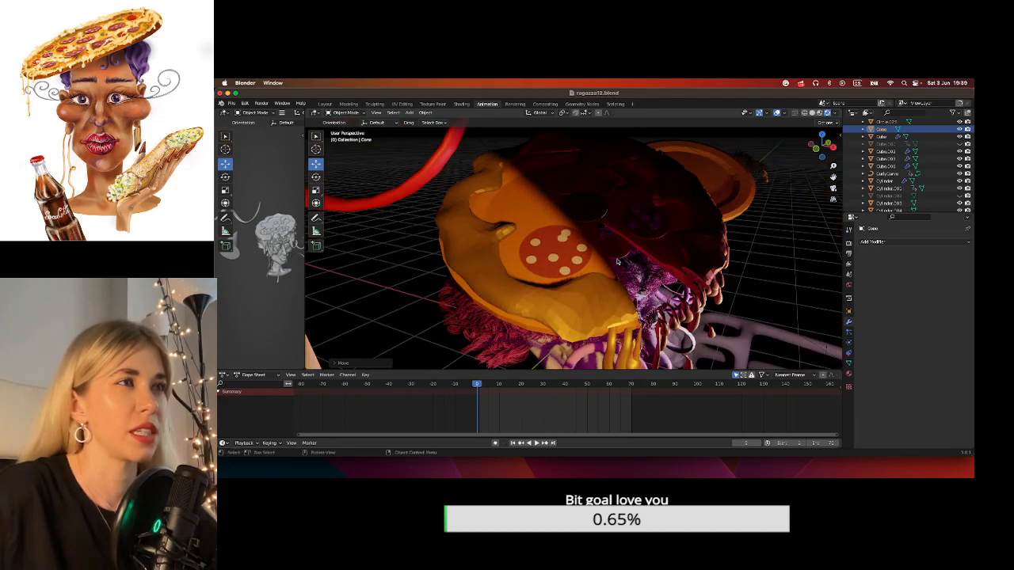
{"action": "middle_click_drag", "start_coordinate": [702, 253], "coordinate": [782, 190]}
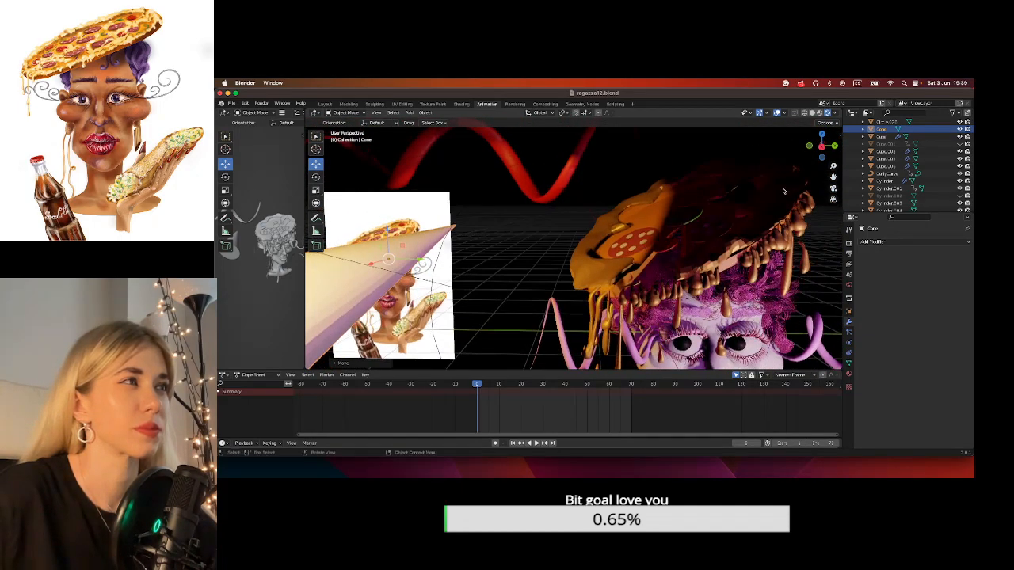
{"action": "left_click_drag", "start_coordinate": [812, 151], "coordinate": [782, 131]}
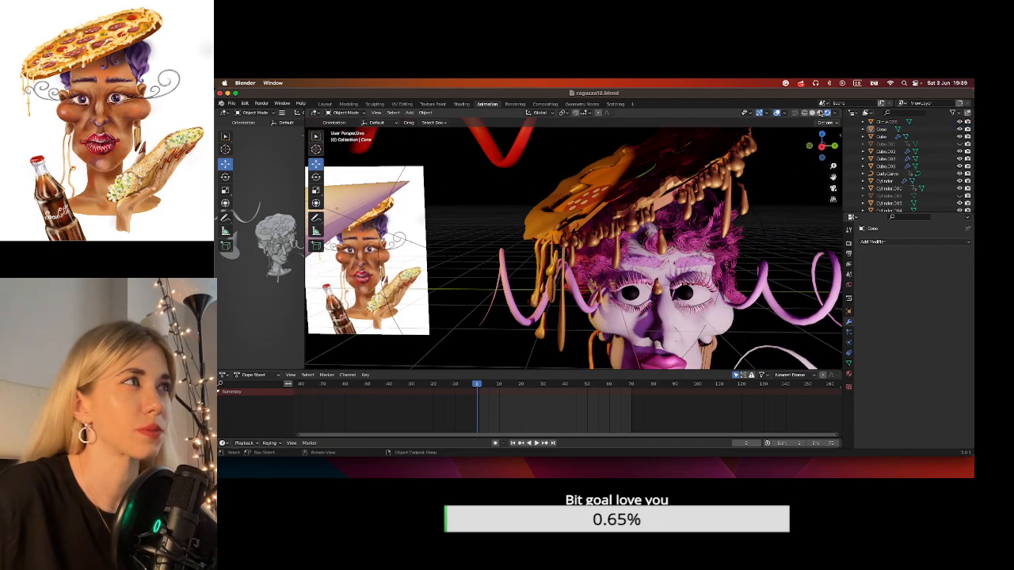
{"action": "left_click", "coordinate": [820, 113]}
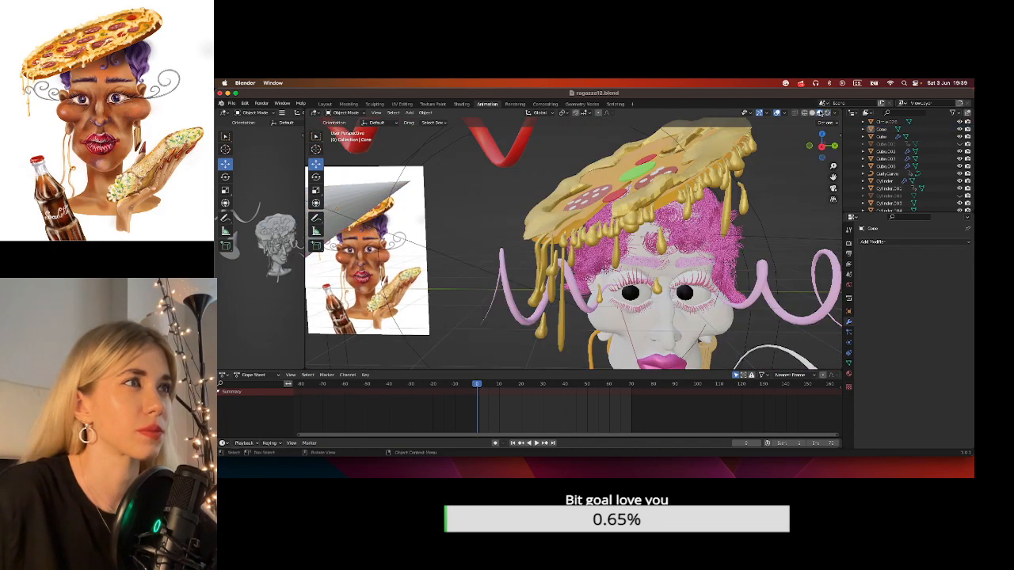
Play the animation to review the pizza hat in motion, stop it and return to frame 0.
{"action": "left_click", "coordinate": [538, 443]}
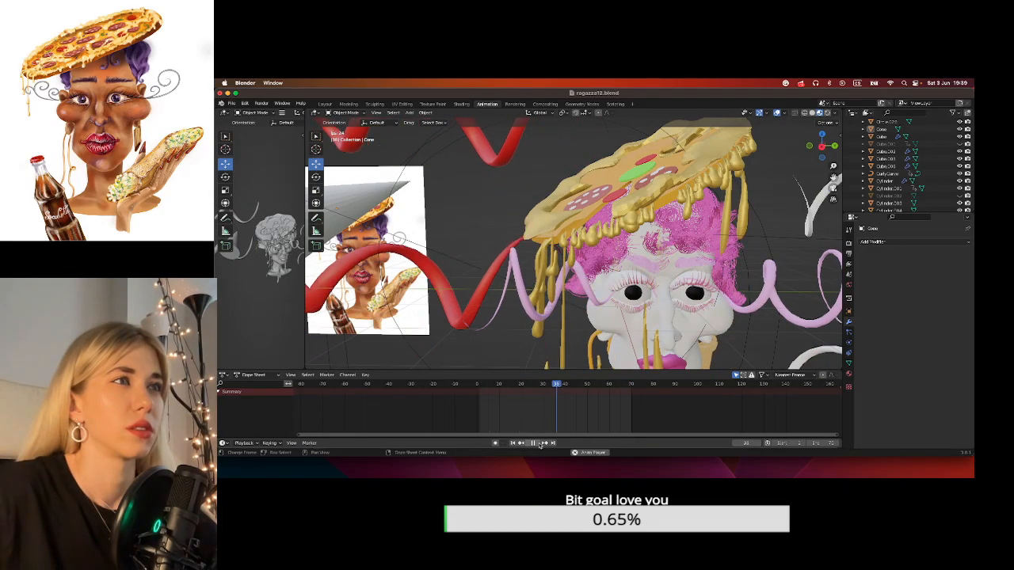
{"action": "left_click", "coordinate": [539, 444]}
{"action": "left_click_drag", "start_coordinate": [608, 388], "coordinate": [477, 388]}
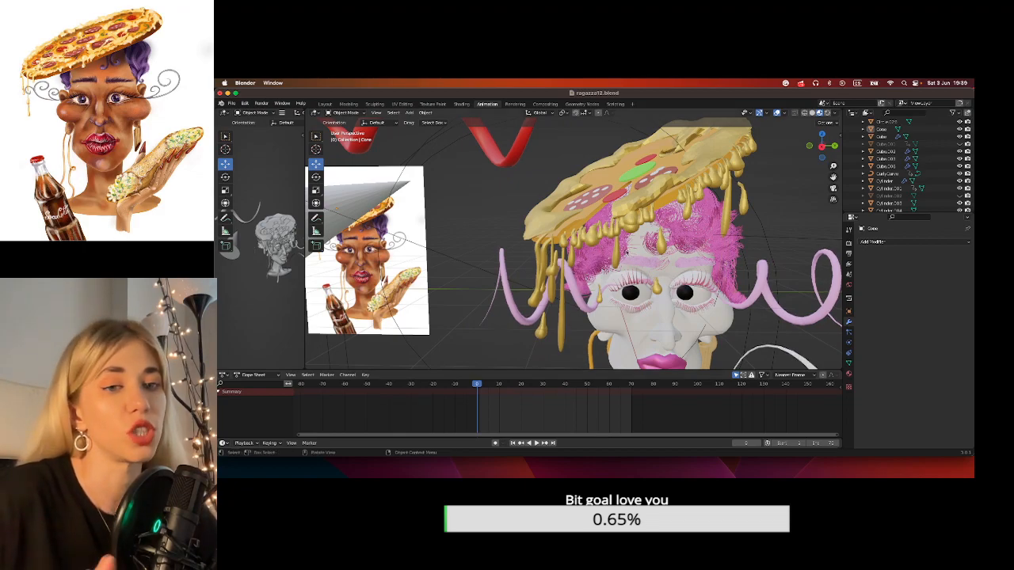
Select the long cheese drip near the pizza's cut and move it closer to the edge of the missing slice.
{"action": "left_click_drag", "start_coordinate": [833, 178], "coordinate": [845, 191]}
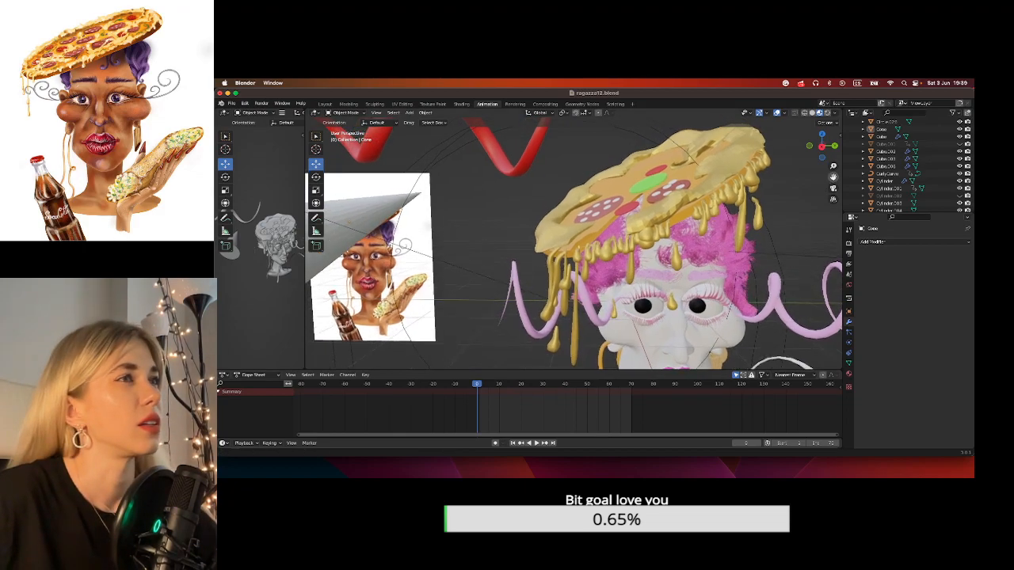
{"action": "middle_click_drag", "start_coordinate": [607, 255], "coordinate": [568, 224]}
{"action": "left_click", "coordinate": [582, 234]}
{"action": "left_click_drag", "start_coordinate": [834, 177], "coordinate": [847, 214]}
{"action": "scroll", "coordinate": [643, 245], "scroll_direction": "up", "scroll_amount": 2}
{"action": "middle_click_drag", "start_coordinate": [643, 245], "coordinate": [588, 252]}
{"action": "key", "text": "g"}
{"action": "left_click", "coordinate": [624, 265]}
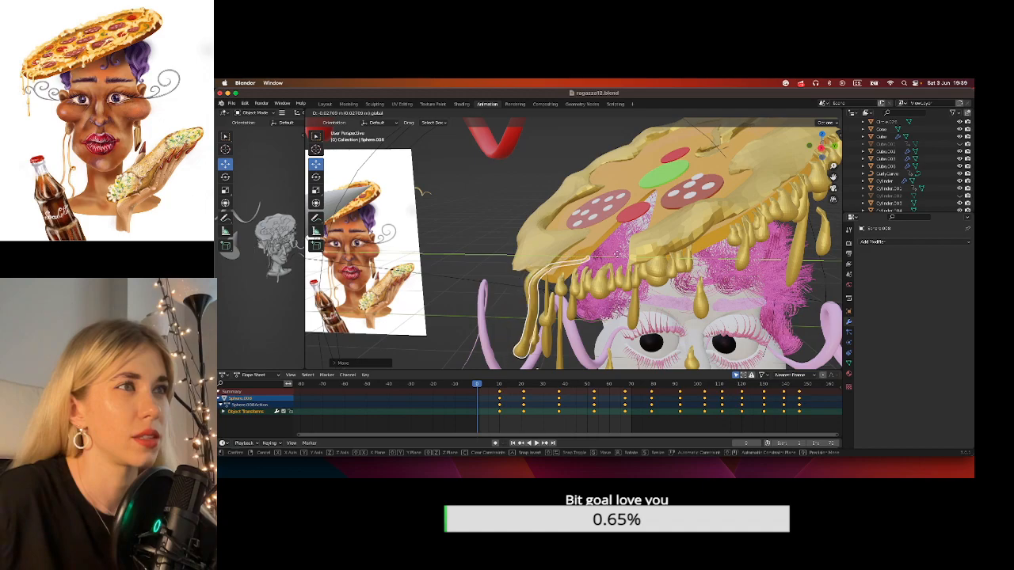
{"action": "middle_click_drag", "start_coordinate": [625, 257], "coordinate": [687, 267]}
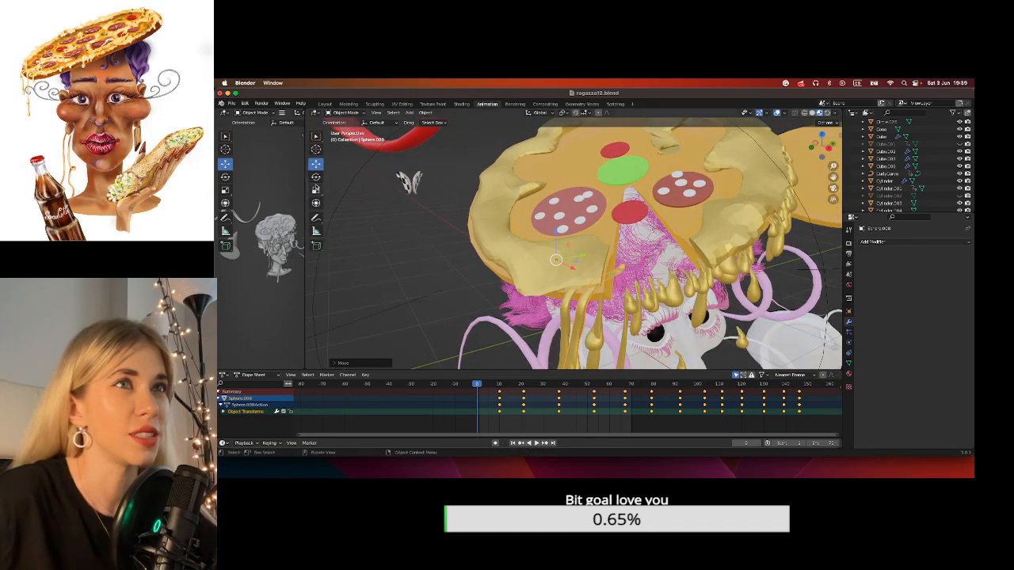
Rotate the long cheese drip about its vertical axis and set its origin to its geometry.
{"action": "left_click", "coordinate": [315, 175]}
{"action": "left_click_drag", "start_coordinate": [570, 268], "coordinate": [538, 272]}
{"action": "left_click", "coordinate": [418, 112]}
{"action": "mouse_move", "coordinate": [440, 128]}
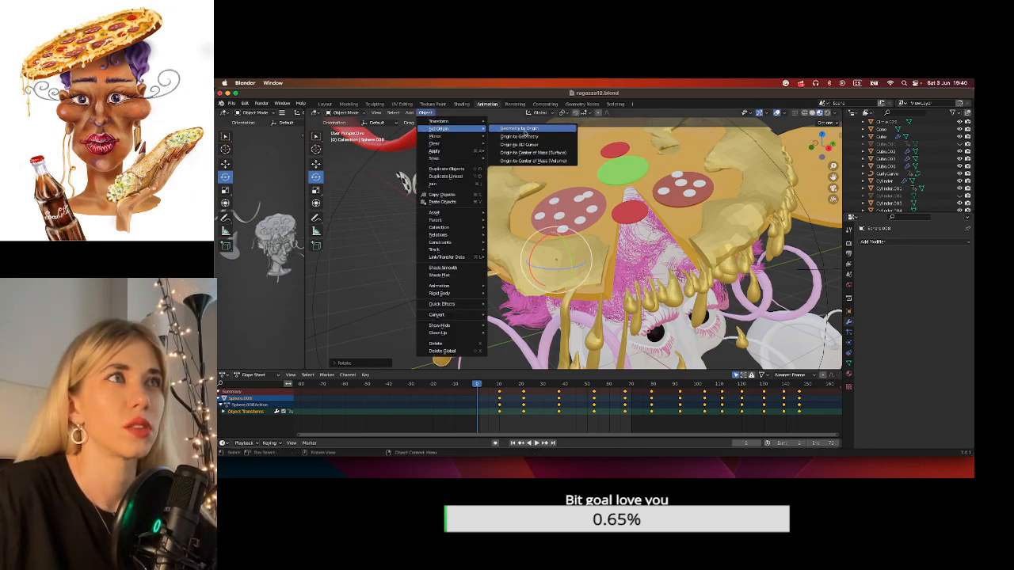
{"action": "left_click", "coordinate": [523, 136]}
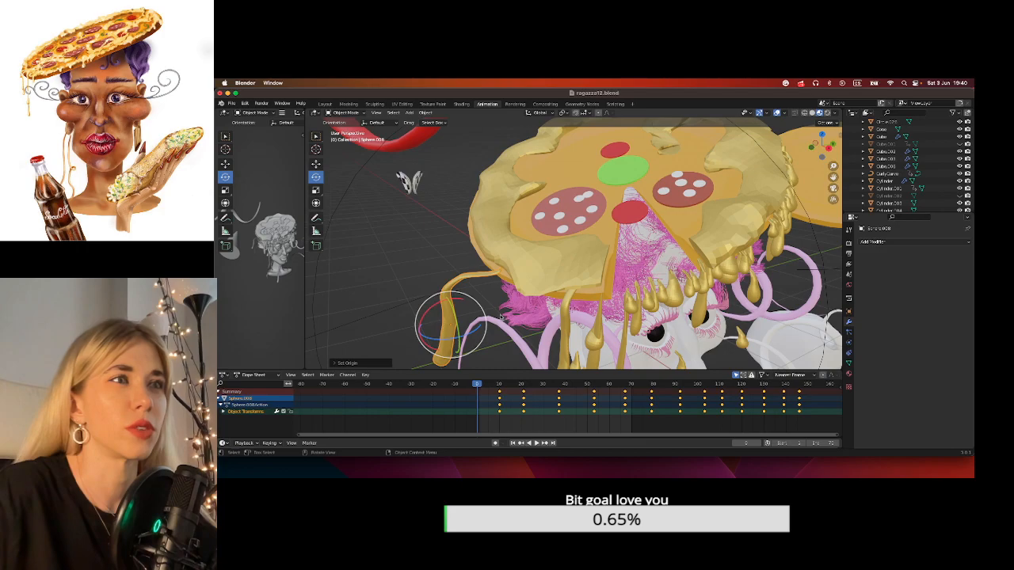
Rotate the long drip about its new origin and reposition it under the crust beside the cut.
{"action": "left_click_drag", "start_coordinate": [434, 338], "coordinate": [547, 325]}
{"action": "left_click", "coordinate": [317, 162]}
{"action": "key", "text": "g"}
{"action": "middle_click_drag", "start_coordinate": [548, 326], "coordinate": [552, 314]}
{"action": "left_click_drag", "start_coordinate": [552, 313], "coordinate": [567, 313]}
{"action": "middle_click_drag", "start_coordinate": [598, 335], "coordinate": [656, 358]}
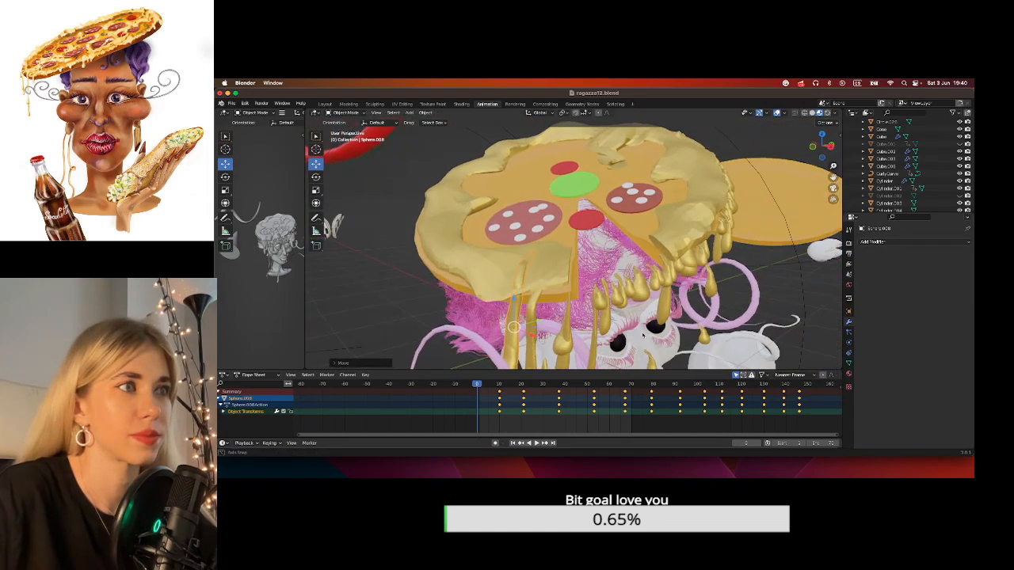
{"action": "left_click_drag", "start_coordinate": [530, 335], "coordinate": [541, 338]}
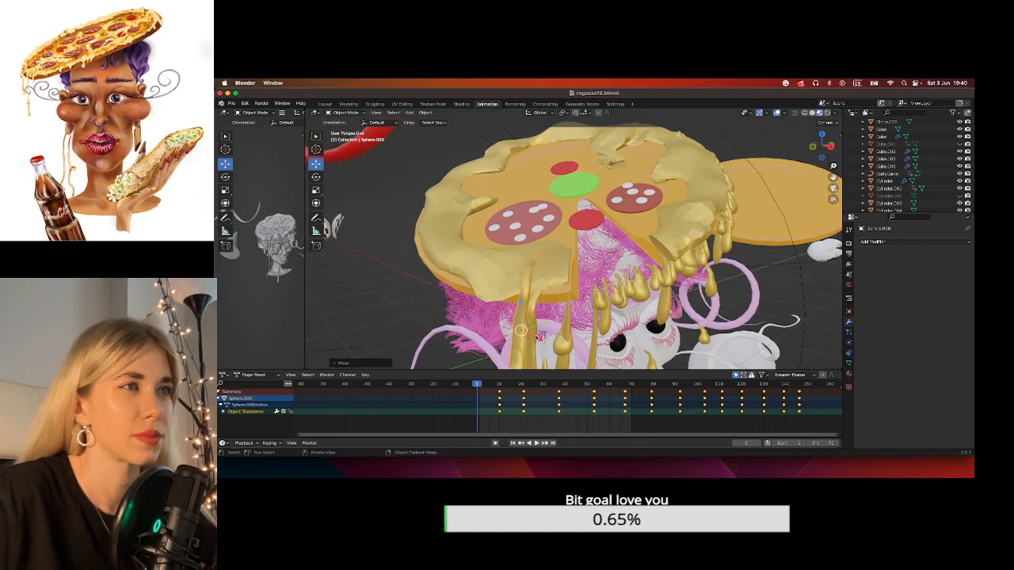
{"action": "left_click_drag", "start_coordinate": [521, 302], "coordinate": [545, 347]}
Play the animation in Rendered shading to review the cut pizza and its drips, stop it and return to frame 0.
{"action": "left_click", "coordinate": [575, 339]}
{"action": "middle_click_drag", "start_coordinate": [575, 339], "coordinate": [779, 221]}
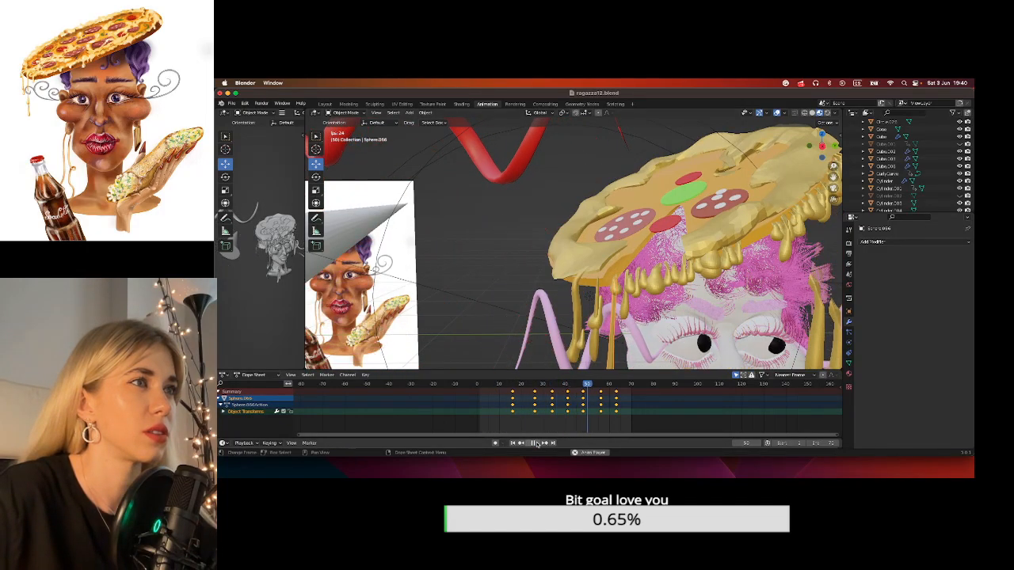
{"action": "scroll", "coordinate": [674, 305], "scroll_direction": "down", "scroll_amount": 3}
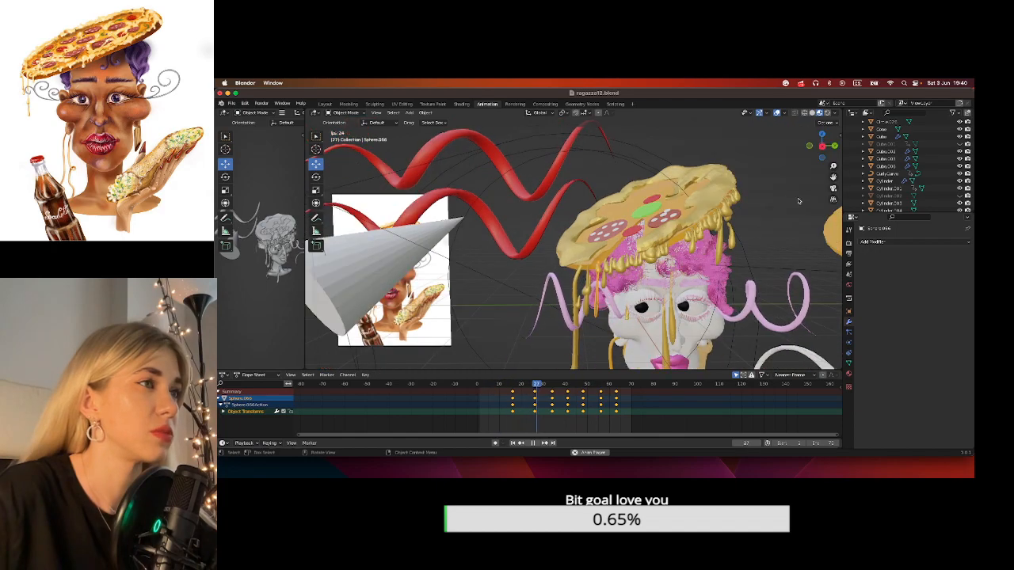
{"action": "left_click", "coordinate": [826, 113]}
{"action": "left_click_drag", "start_coordinate": [834, 177], "coordinate": [792, 150]}
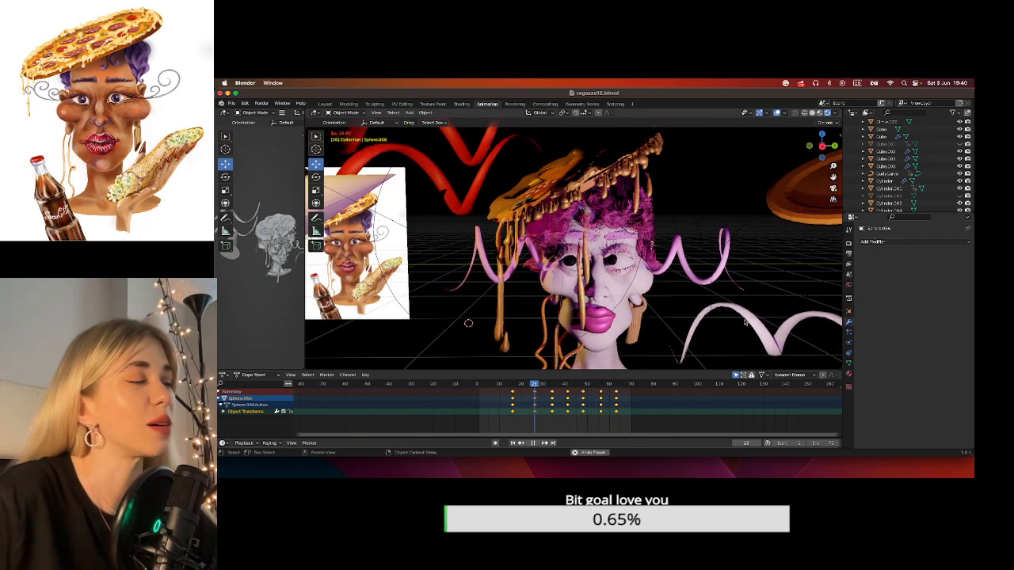
{"action": "left_click", "coordinate": [533, 445]}
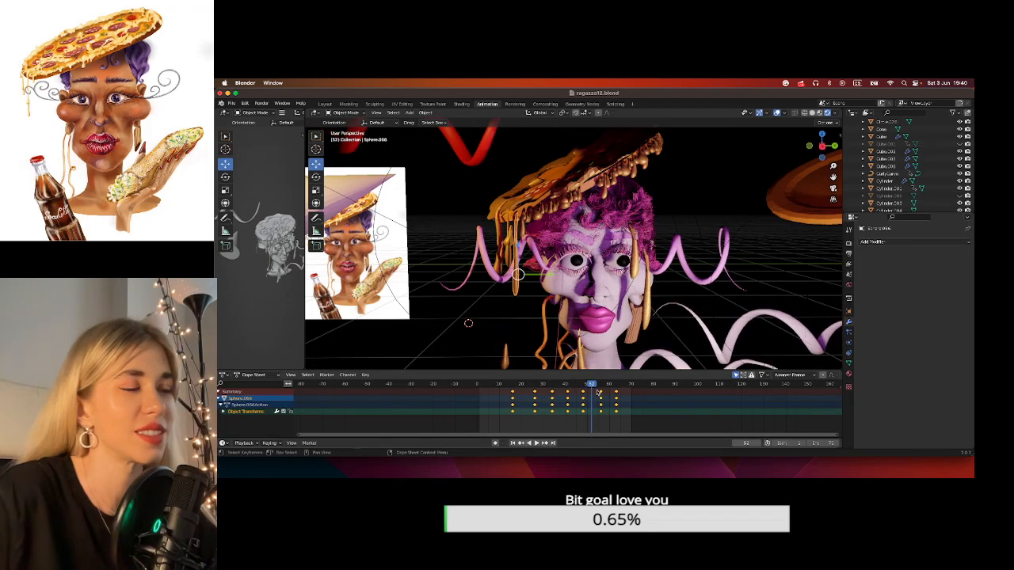
{"action": "left_click_drag", "start_coordinate": [591, 384], "coordinate": [445, 383]}
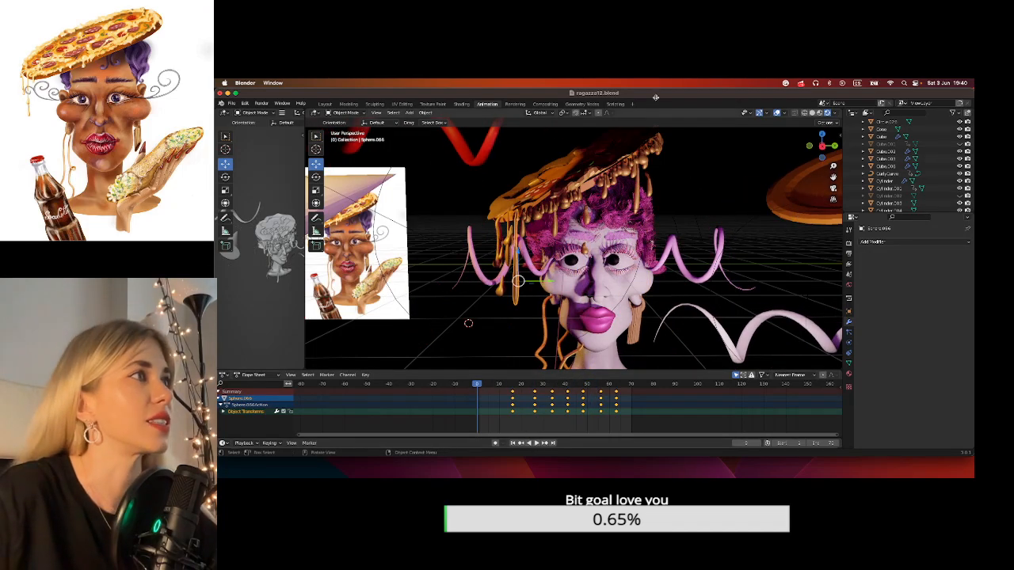
Return the viewport to Material Preview shading and save the file.
{"action": "left_click", "coordinate": [811, 112]}
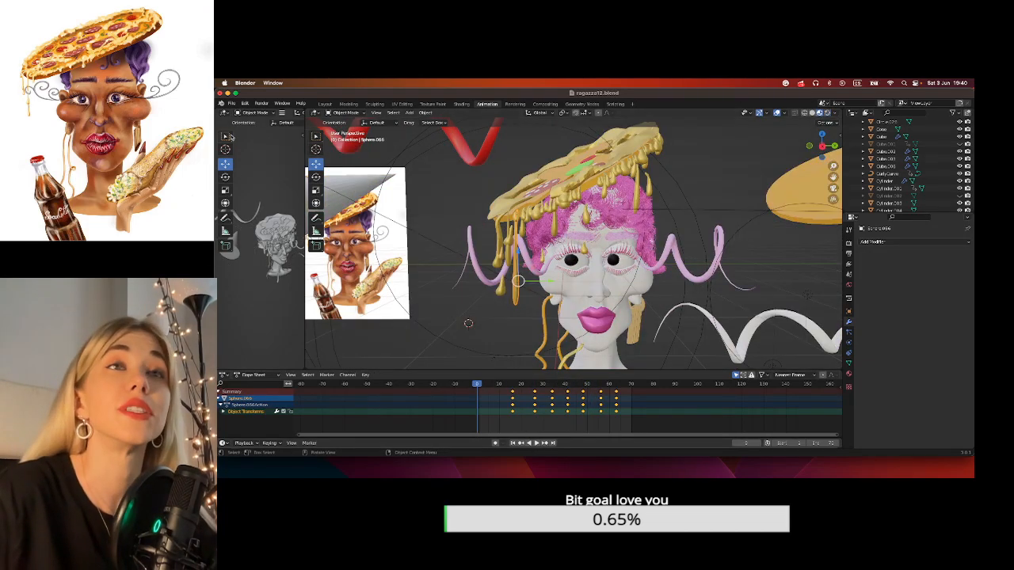
{"action": "left_click", "coordinate": [232, 105]}
{"action": "left_click", "coordinate": [245, 155]}
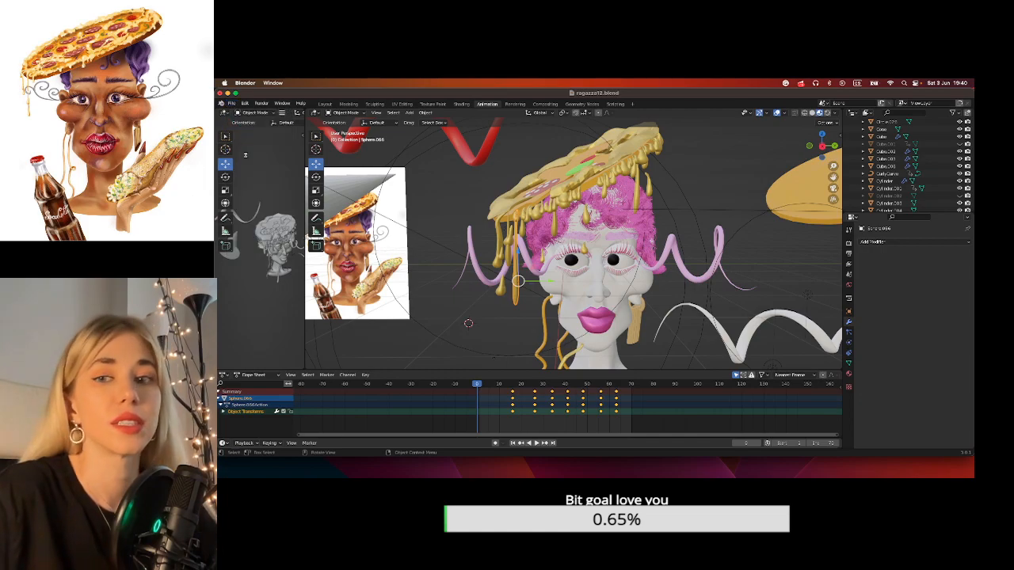
Shift the thin cheese drip Sphere.009 slightly upward under the crust beside the cut and check it from several angles.
{"action": "middle_click_drag", "start_coordinate": [605, 191], "coordinate": [605, 246]}
{"action": "scroll", "coordinate": [606, 245], "scroll_direction": "up", "scroll_amount": 2}
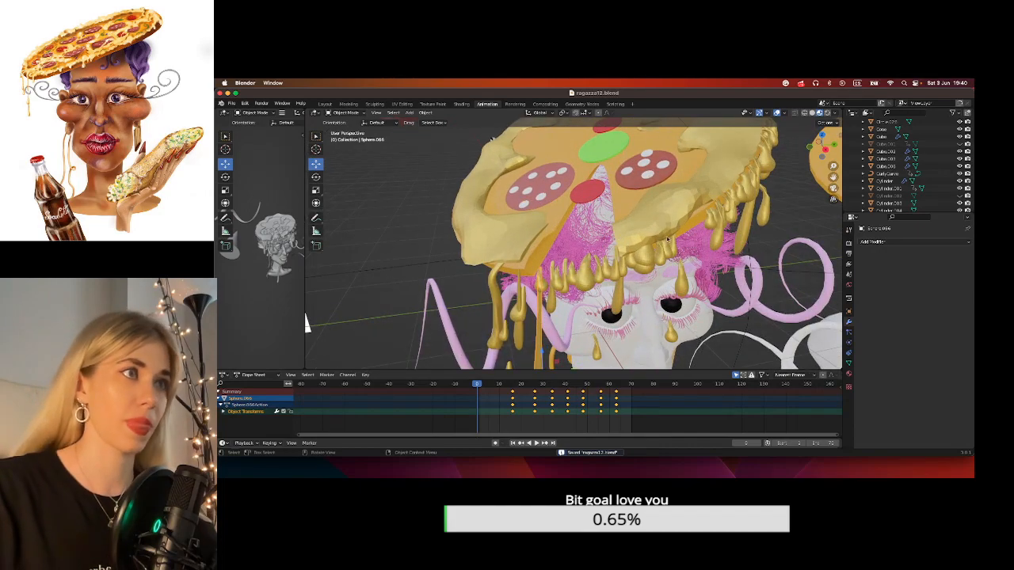
{"action": "middle_click_drag", "start_coordinate": [491, 138], "coordinate": [445, 138], "text": "shift"}
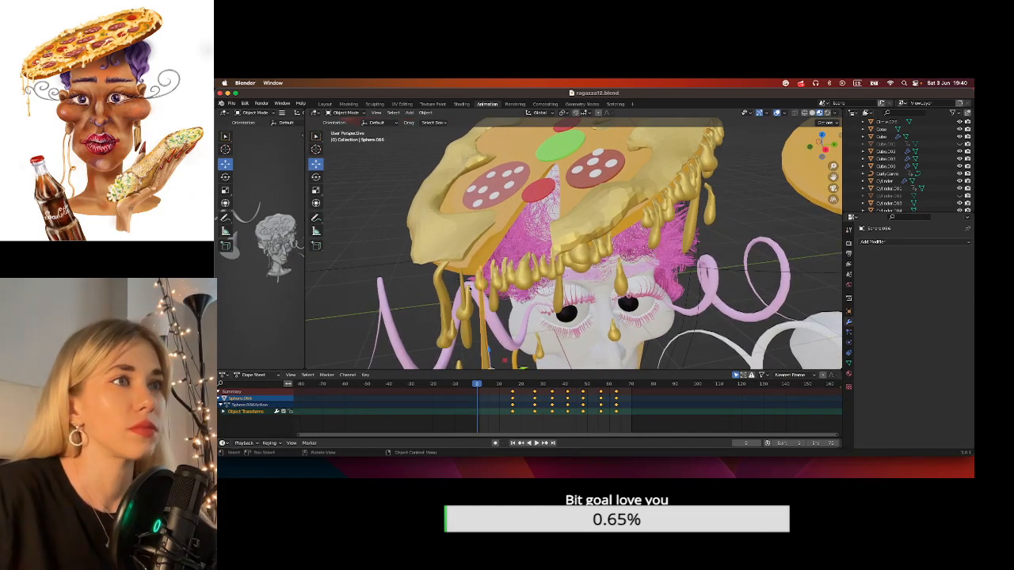
{"action": "left_click", "coordinate": [473, 290]}
{"action": "left_click", "coordinate": [468, 307]}
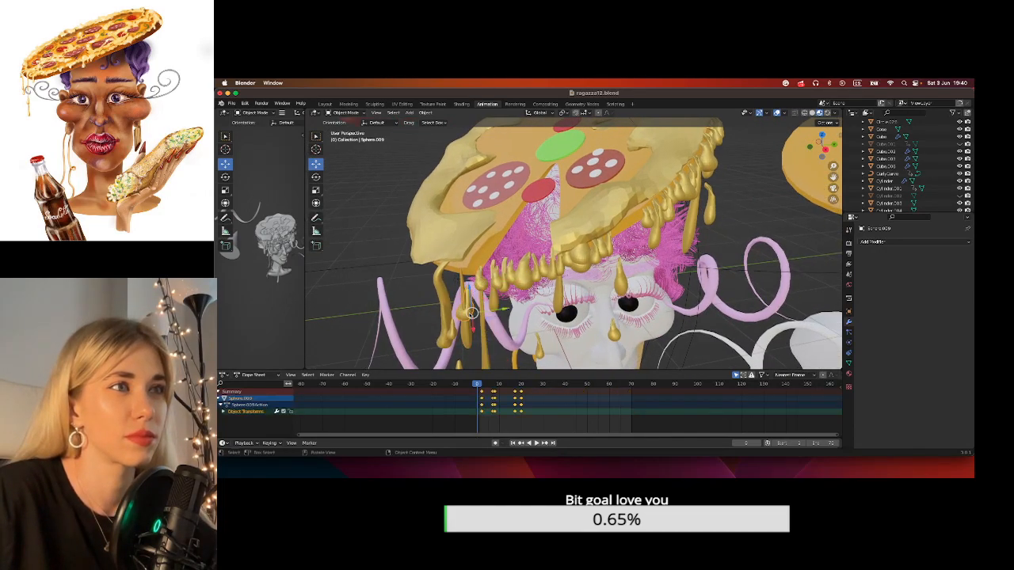
{"action": "left_click_drag", "start_coordinate": [472, 313], "coordinate": [471, 298]}
{"action": "middle_click_drag", "start_coordinate": [470, 298], "coordinate": [500, 267]}
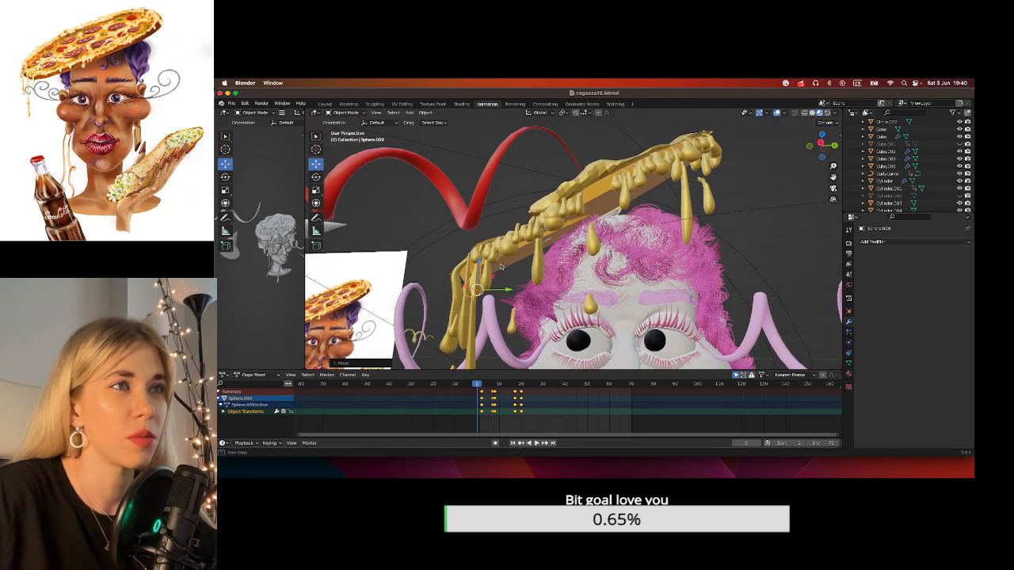
{"action": "left_click", "coordinate": [823, 147]}
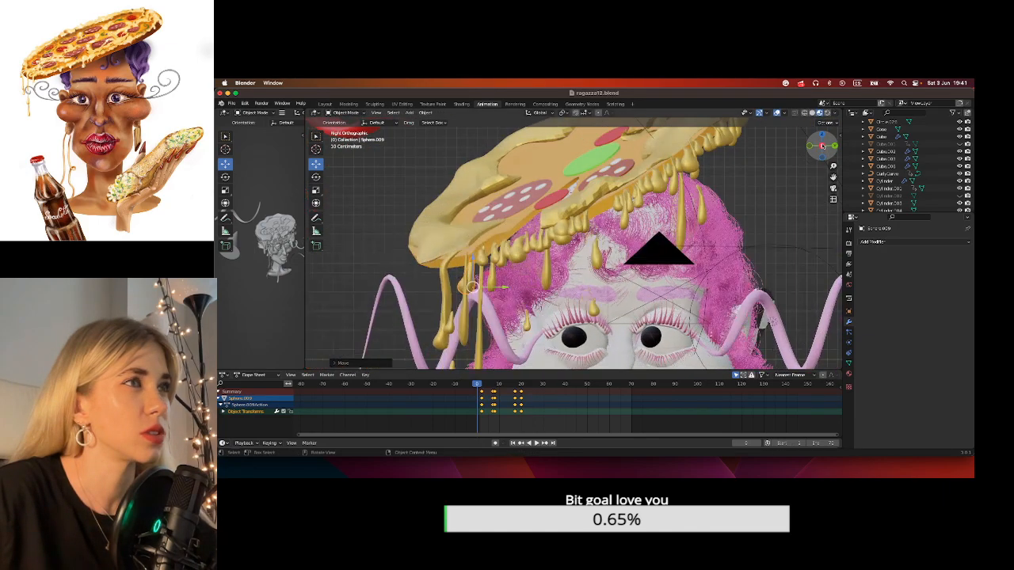
{"action": "middle_click_drag", "start_coordinate": [559, 241], "coordinate": [625, 273]}
{"action": "left_click_drag", "start_coordinate": [834, 178], "coordinate": [846, 203]}
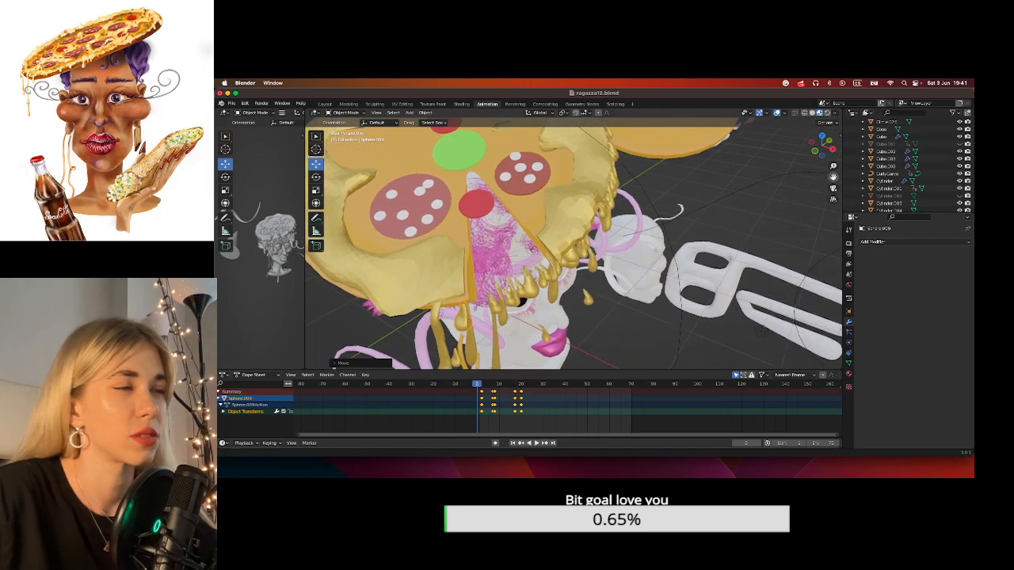
Move the small cheese drop Sphere.014 from the drip row up to the slice's cut edge and rotate it to hang there.
{"action": "left_click", "coordinate": [536, 298]}
{"action": "left_click_drag", "start_coordinate": [541, 299], "coordinate": [478, 266]}
{"action": "middle_click_drag", "start_coordinate": [477, 266], "coordinate": [505, 266]}
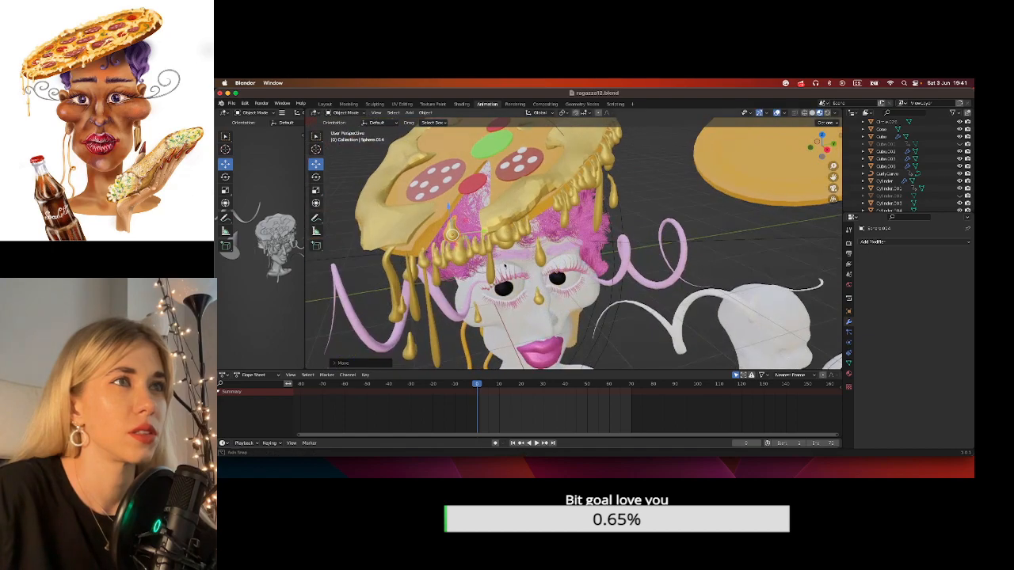
{"action": "key", "text": "g"}
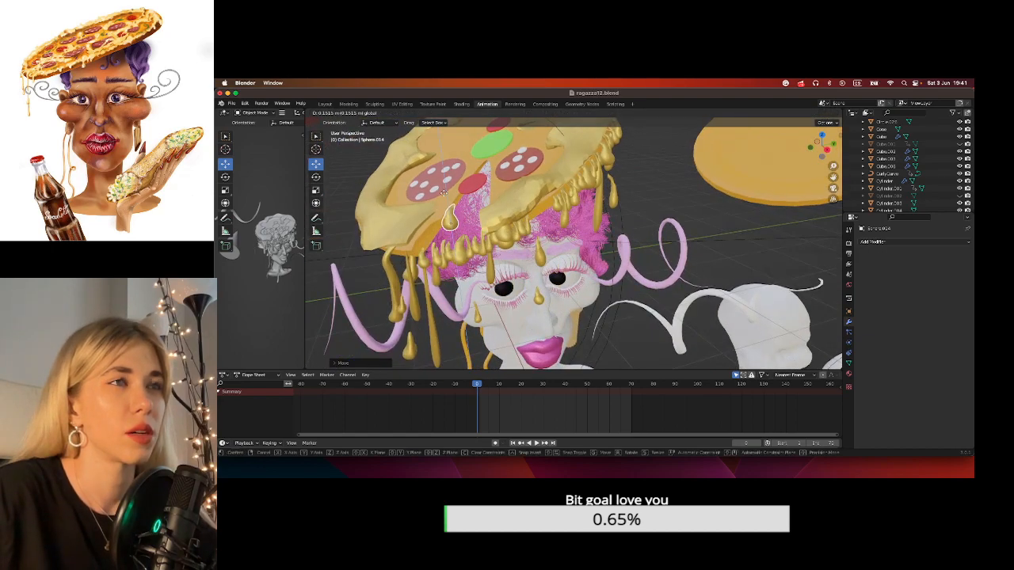
{"action": "left_click", "coordinate": [443, 192]}
{"action": "middle_click_drag", "start_coordinate": [444, 191], "coordinate": [462, 259]}
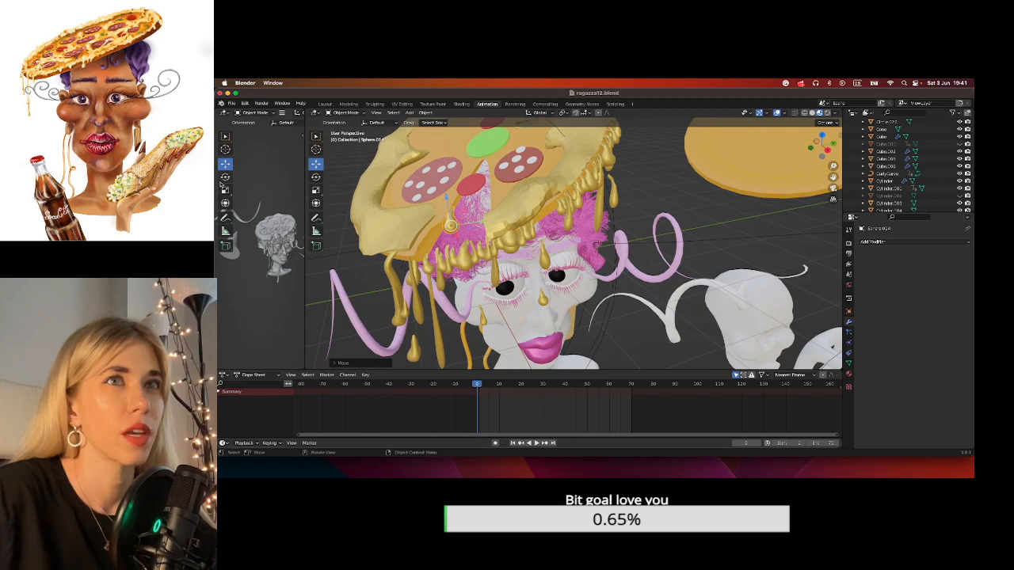
{"action": "left_click", "coordinate": [315, 178]}
{"action": "left_click_drag", "start_coordinate": [450, 240], "coordinate": [458, 234]}
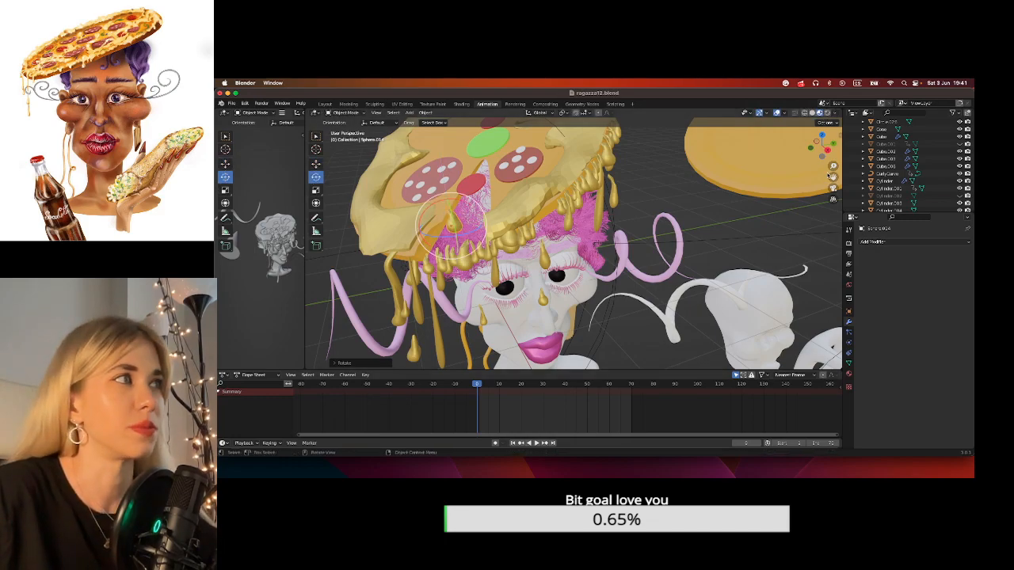
Move the cheese drop Sphere.025 from the drip row up to the cut edge and rotate it.
{"action": "left_click_drag", "start_coordinate": [833, 177], "coordinate": [871, 206]}
{"action": "scroll", "coordinate": [587, 250], "scroll_direction": "up", "scroll_amount": 1}
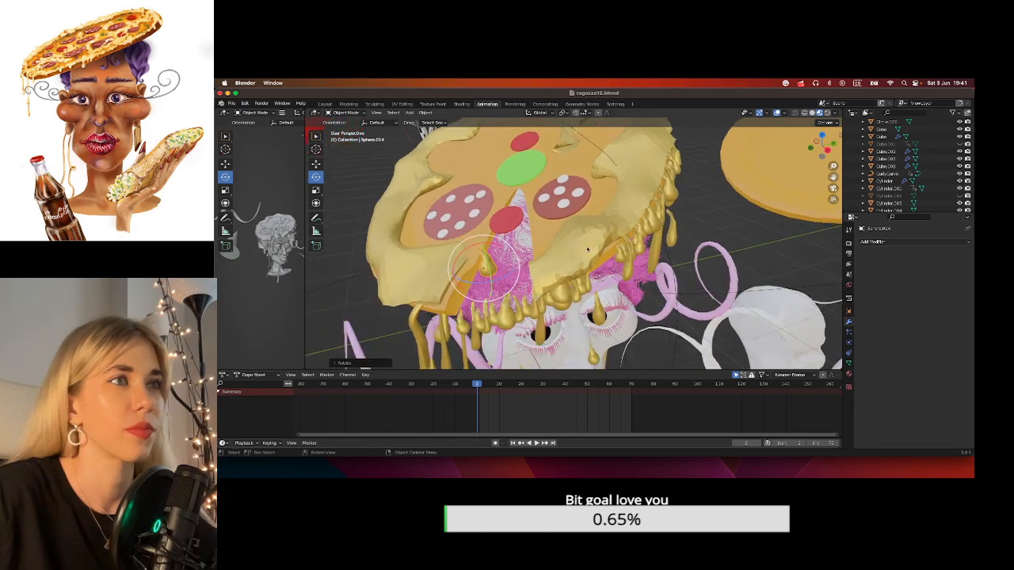
{"action": "left_click", "coordinate": [505, 317]}
{"action": "left_click", "coordinate": [316, 163]}
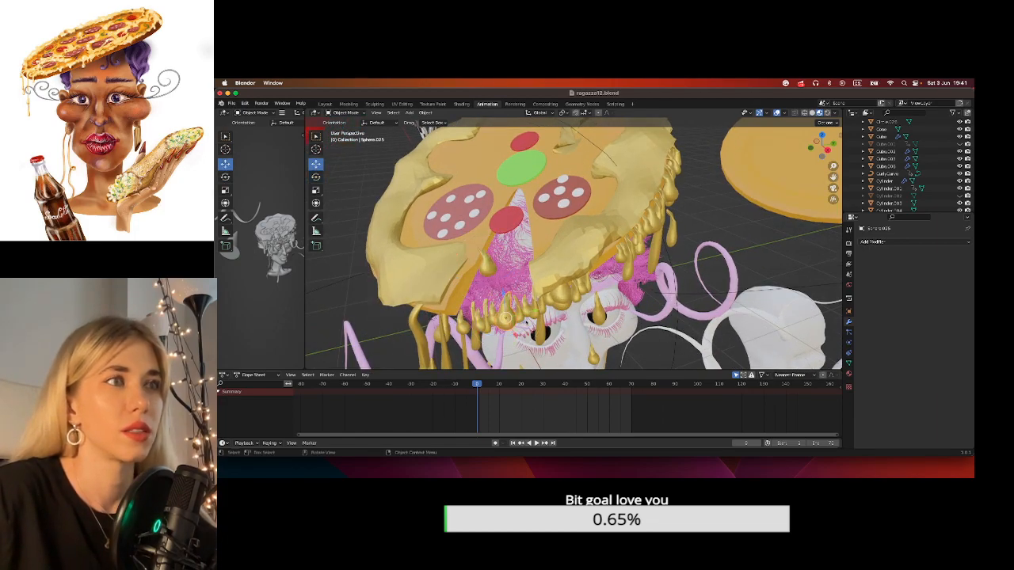
{"action": "left_click_drag", "start_coordinate": [515, 334], "coordinate": [501, 281]}
{"action": "left_click", "coordinate": [316, 176]}
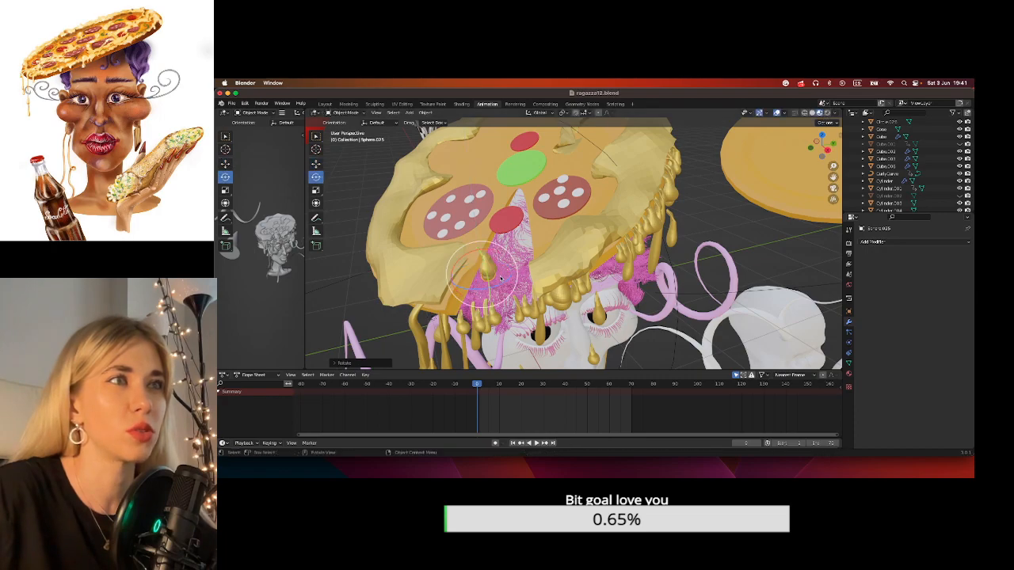
{"action": "left_click", "coordinate": [473, 269]}
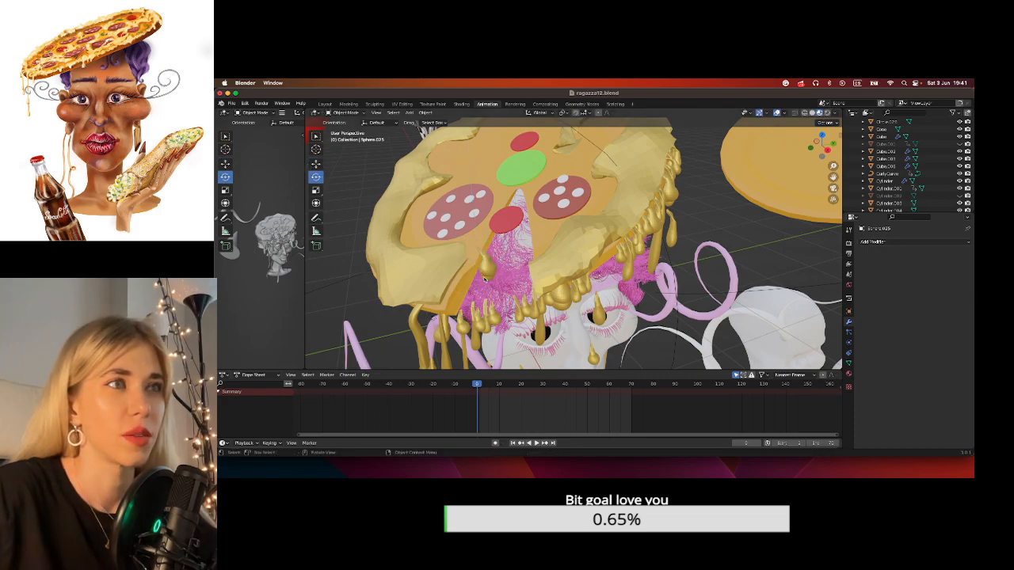
Fine-tune the position of the cheese drop Sphere.025 along the pizza's cut edge from several viewing angles.
{"action": "left_click", "coordinate": [316, 163]}
{"action": "left_click_drag", "start_coordinate": [508, 263], "coordinate": [495, 288]}
{"action": "mouse_move", "coordinate": [513, 277]}
{"action": "middle_mouse_down"}
{"action": "mouse_move", "coordinate": [474, 265]}
{"action": "mouse_move", "coordinate": [518, 238]}
{"action": "mouse_move", "coordinate": [444, 299]}
{"action": "mouse_move", "coordinate": [512, 289]}
{"action": "middle_mouse_up"}
{"action": "left_click_drag", "start_coordinate": [505, 277], "coordinate": [507, 279]}
{"action": "left_click_drag", "start_coordinate": [481, 243], "coordinate": [481, 242]}
{"action": "middle_click_drag", "start_coordinate": [480, 241], "coordinate": [439, 312]}
{"action": "left_click_drag", "start_coordinate": [433, 321], "coordinate": [435, 314]}
Duplicate the cheese drop and place the copy on the opposite cut edge of the missing slice.
{"action": "middle_click_drag", "start_coordinate": [435, 313], "coordinate": [550, 347]}
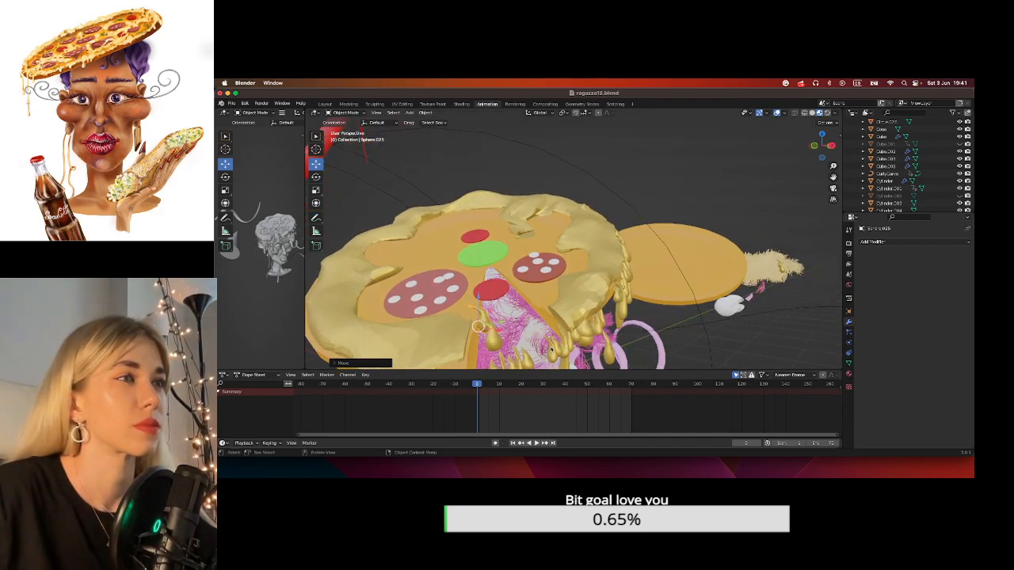
{"action": "key", "text": "shift+d"}
{"action": "left_click", "coordinate": [539, 344]}
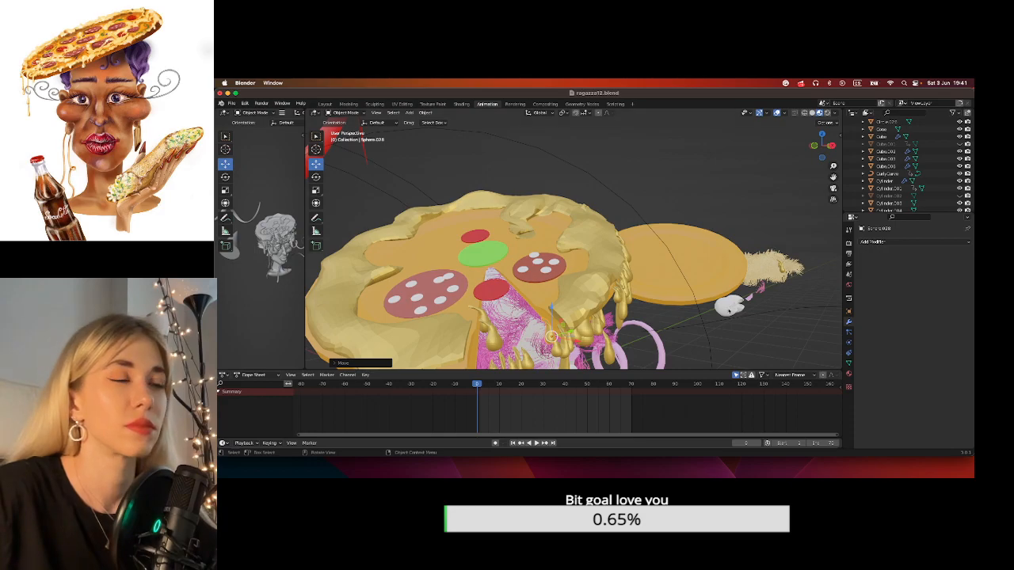
Switch to Solid shading and rotate the duplicated cheese drop to align with the cut edge of the pizza.
{"action": "left_click_drag", "start_coordinate": [832, 177], "coordinate": [825, 131]}
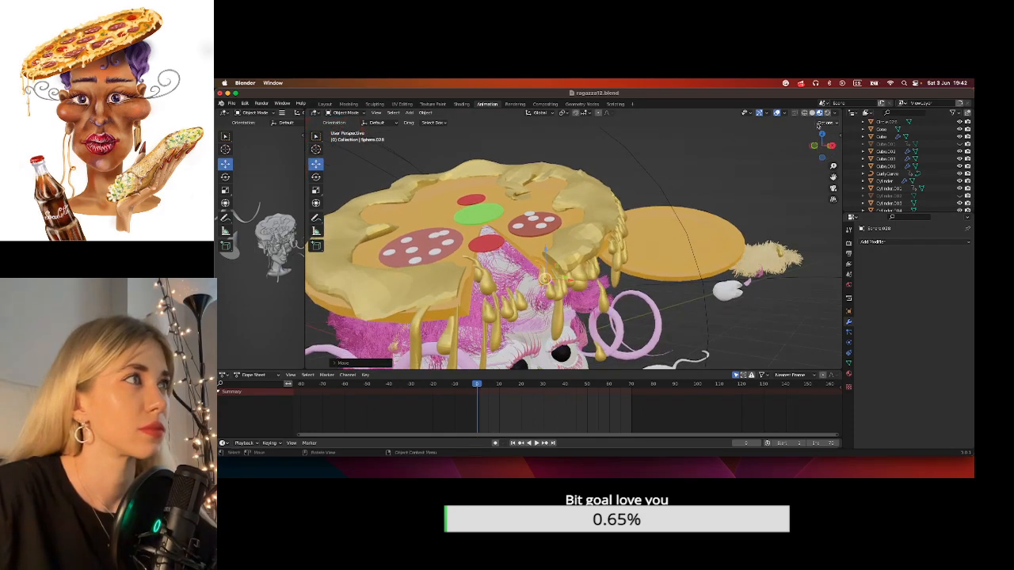
{"action": "left_click", "coordinate": [811, 112]}
{"action": "middle_click_drag", "start_coordinate": [649, 260], "coordinate": [700, 257]}
{"action": "scroll", "coordinate": [700, 258], "scroll_direction": "up", "scroll_amount": 3}
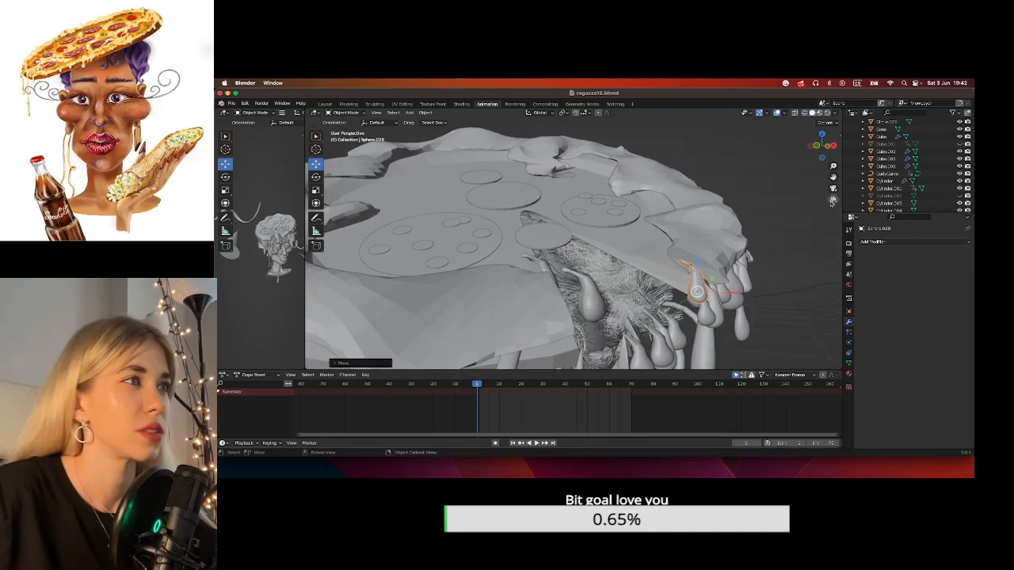
{"action": "left_click_drag", "start_coordinate": [833, 177], "coordinate": [807, 184]}
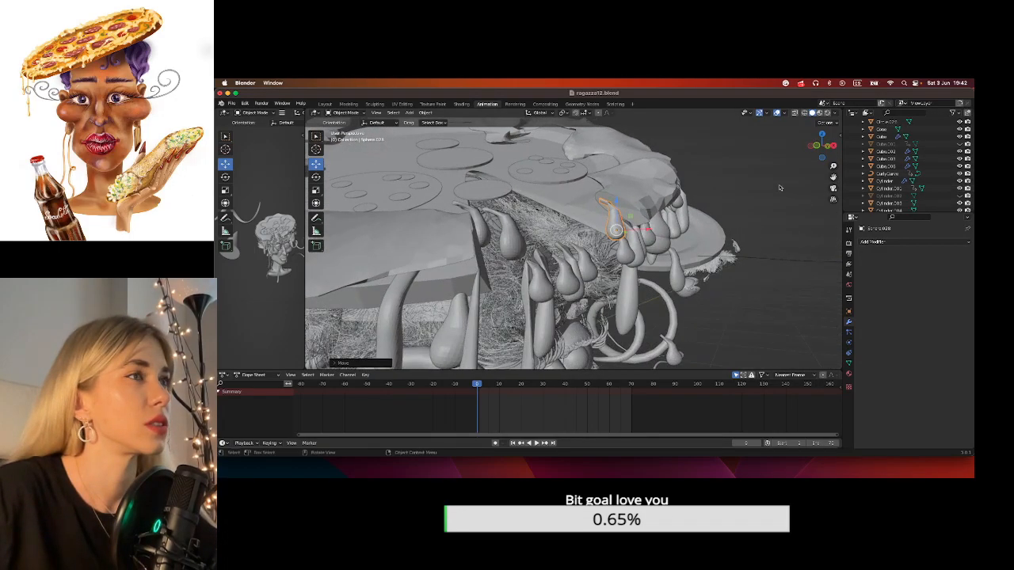
{"action": "left_click", "coordinate": [316, 177]}
{"action": "left_click_drag", "start_coordinate": [639, 230], "coordinate": [617, 235]}
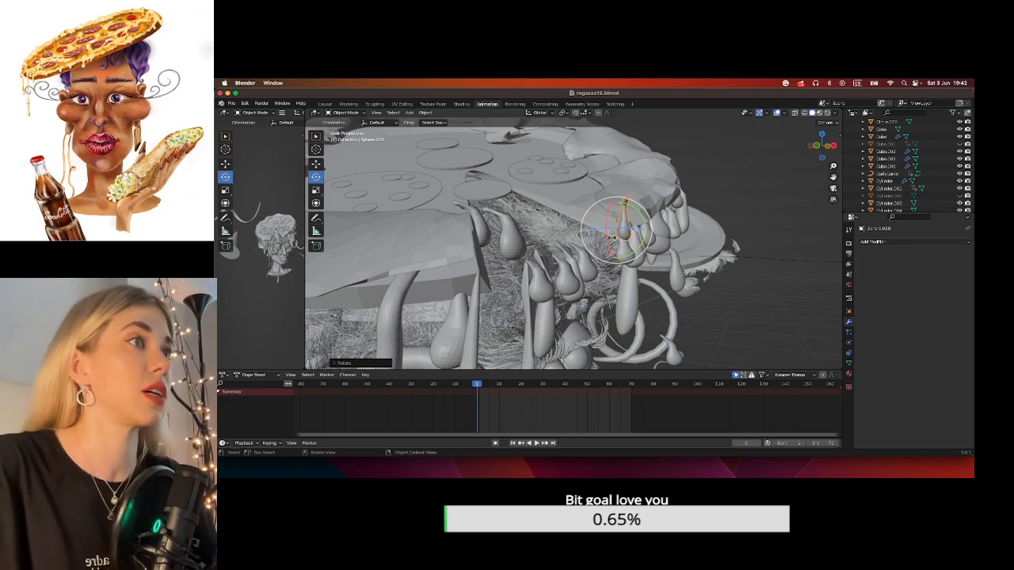
{"action": "left_click_drag", "start_coordinate": [610, 224], "coordinate": [610, 232]}
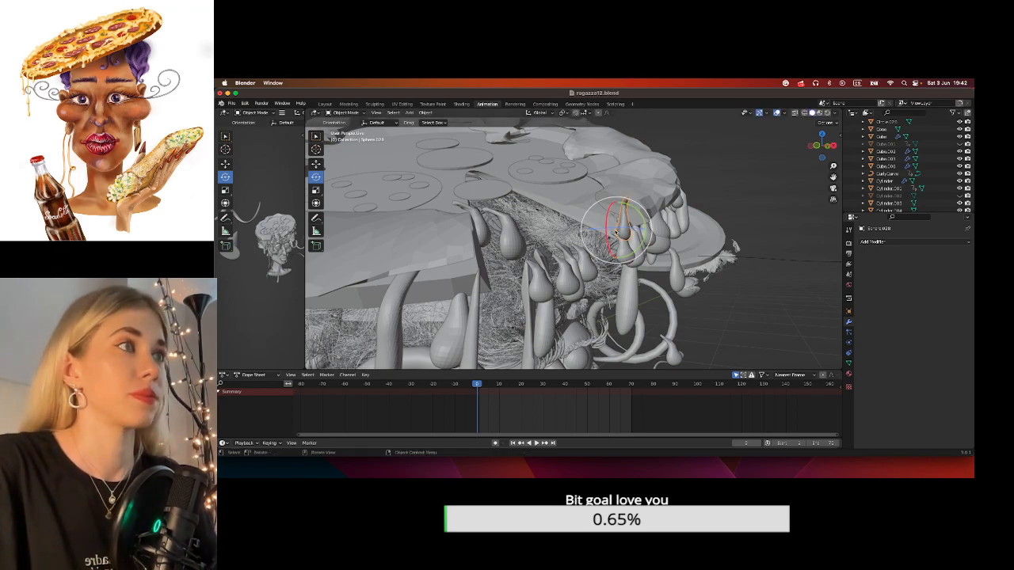
Rotate the duplicated cheese drop and move it closer against the cut edge of the missing slice.
{"action": "middle_click_drag", "start_coordinate": [722, 202], "coordinate": [558, 248]}
{"action": "left_click_drag", "start_coordinate": [559, 250], "coordinate": [580, 248]}
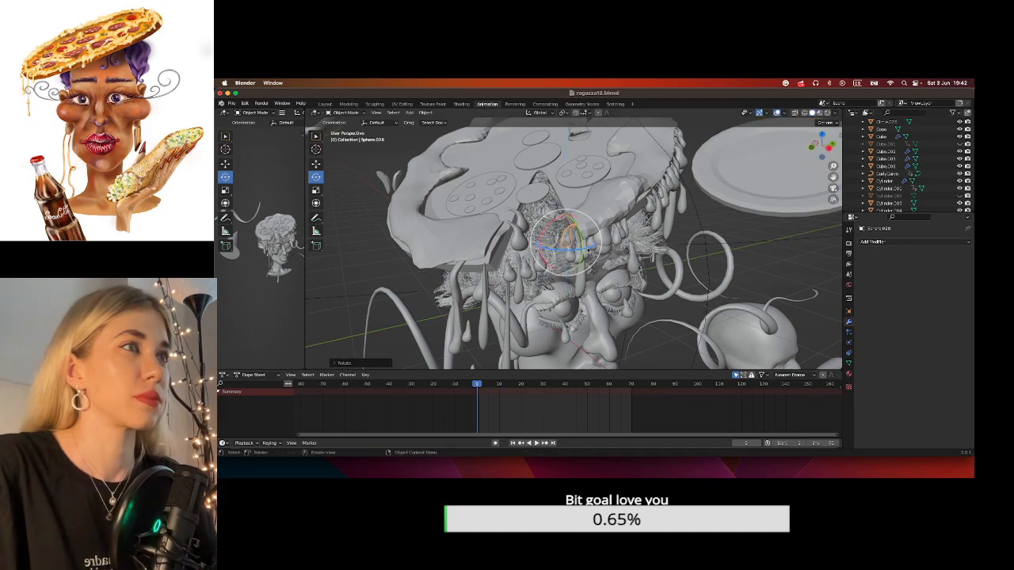
{"action": "scroll", "coordinate": [580, 248], "scroll_direction": "up", "scroll_amount": 3}
{"action": "left_click", "coordinate": [316, 164]}
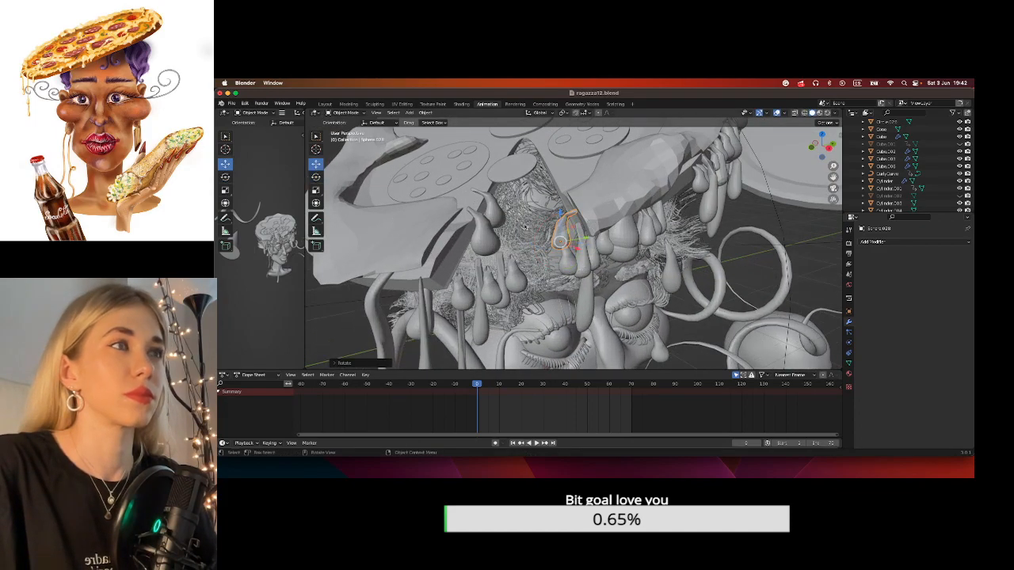
{"action": "left_click_drag", "start_coordinate": [572, 247], "coordinate": [584, 226]}
Rotate the neighbouring cheese drop Sphere.048 and move it up against the cut edge, adjusting its position from several angles.
{"action": "left_click", "coordinate": [588, 259]}
{"action": "middle_click_drag", "start_coordinate": [416, 187], "coordinate": [460, 181]}
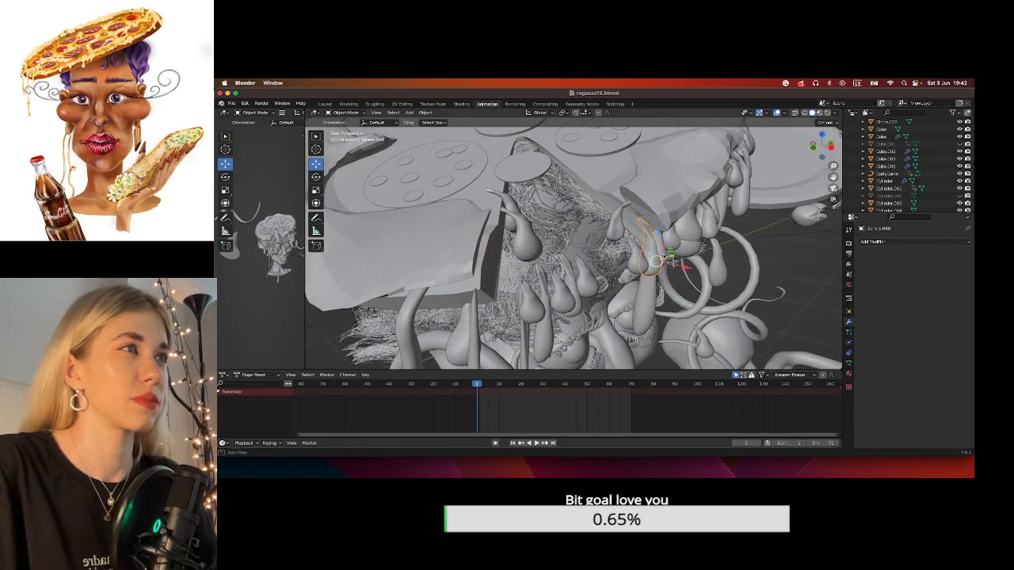
{"action": "left_click", "coordinate": [316, 176]}
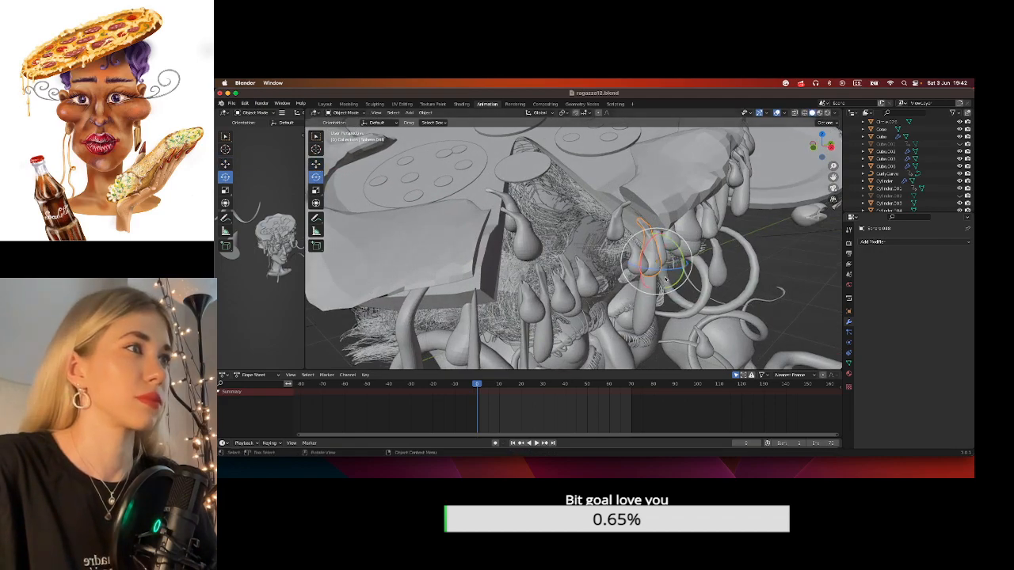
{"action": "left_click_drag", "start_coordinate": [659, 270], "coordinate": [651, 265]}
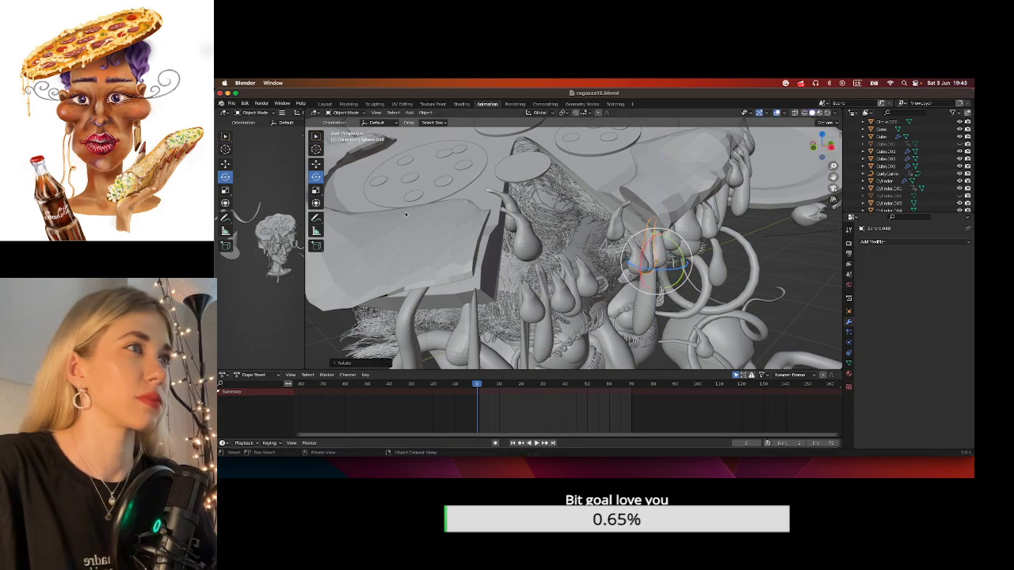
{"action": "left_click", "coordinate": [316, 163]}
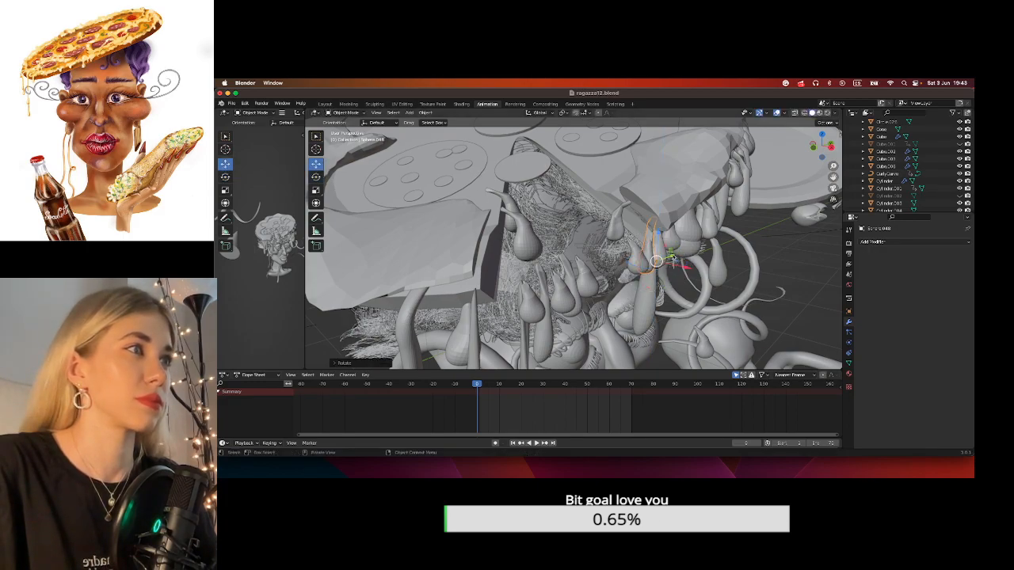
{"action": "left_click_drag", "start_coordinate": [656, 262], "coordinate": [612, 214]}
{"action": "middle_click_drag", "start_coordinate": [613, 214], "coordinate": [621, 233]}
{"action": "left_click_drag", "start_coordinate": [620, 232], "coordinate": [640, 230]}
{"action": "middle_click_drag", "start_coordinate": [628, 230], "coordinate": [655, 250]}
{"action": "left_click_drag", "start_coordinate": [623, 226], "coordinate": [615, 216]}
{"action": "middle_click_drag", "start_coordinate": [618, 217], "coordinate": [674, 233]}
Play the animation in Solid shading, switch the viewport to shading that shows the material colours, and play it again.
{"action": "left_click", "coordinate": [536, 443]}
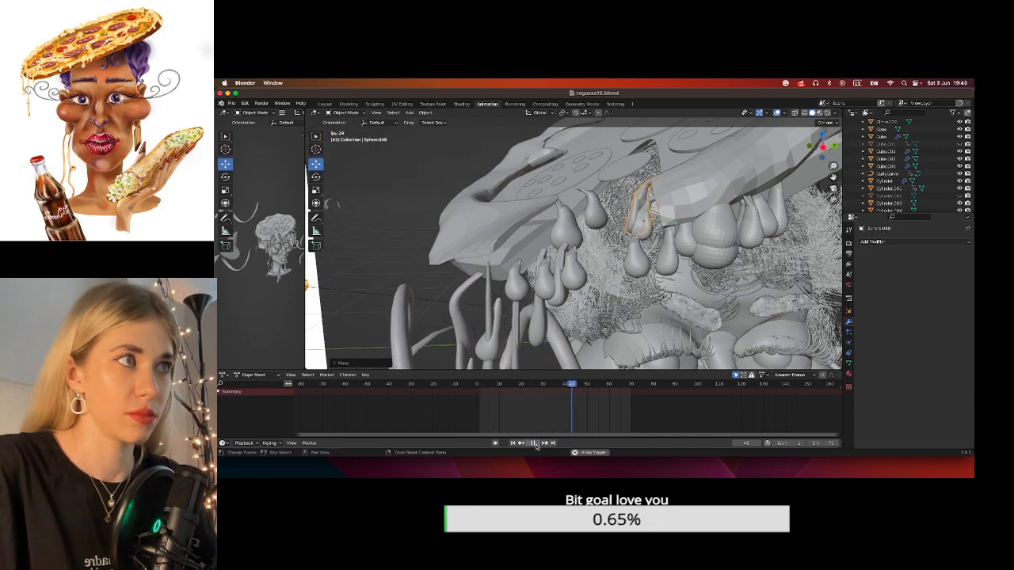
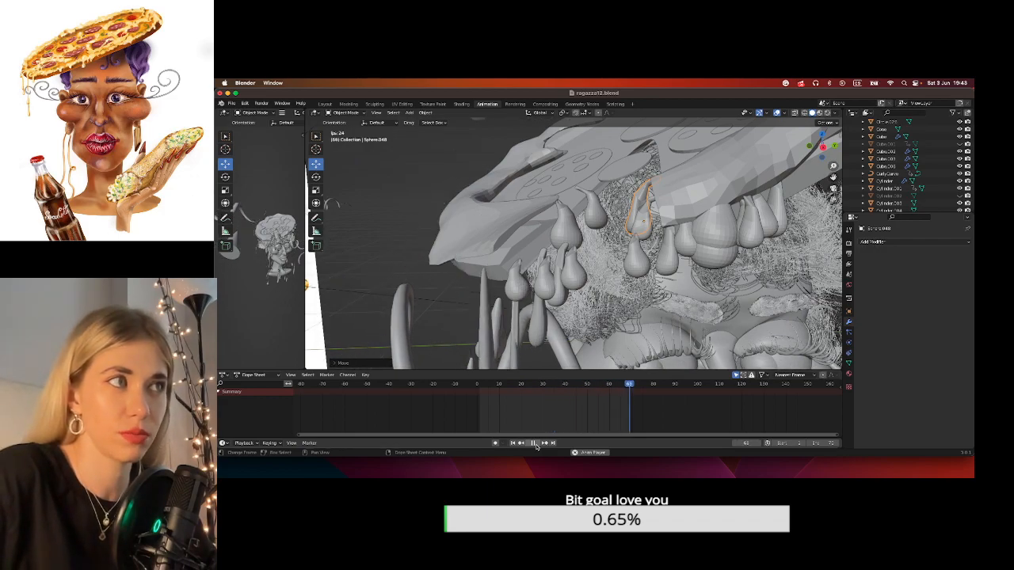
{"action": "left_click", "coordinate": [534, 443]}
{"action": "left_click", "coordinate": [826, 113]}
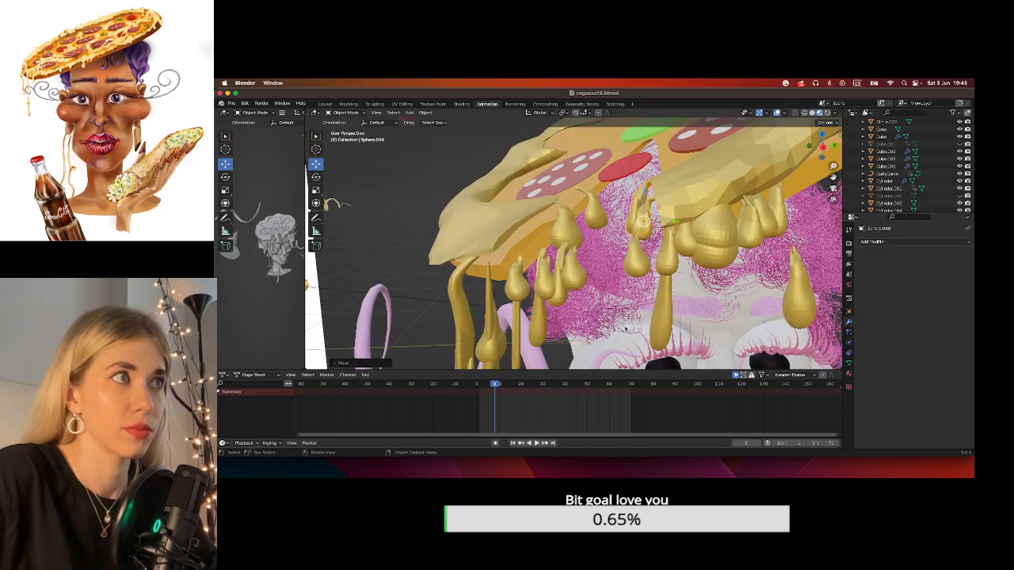
{"action": "left_click", "coordinate": [536, 443]}
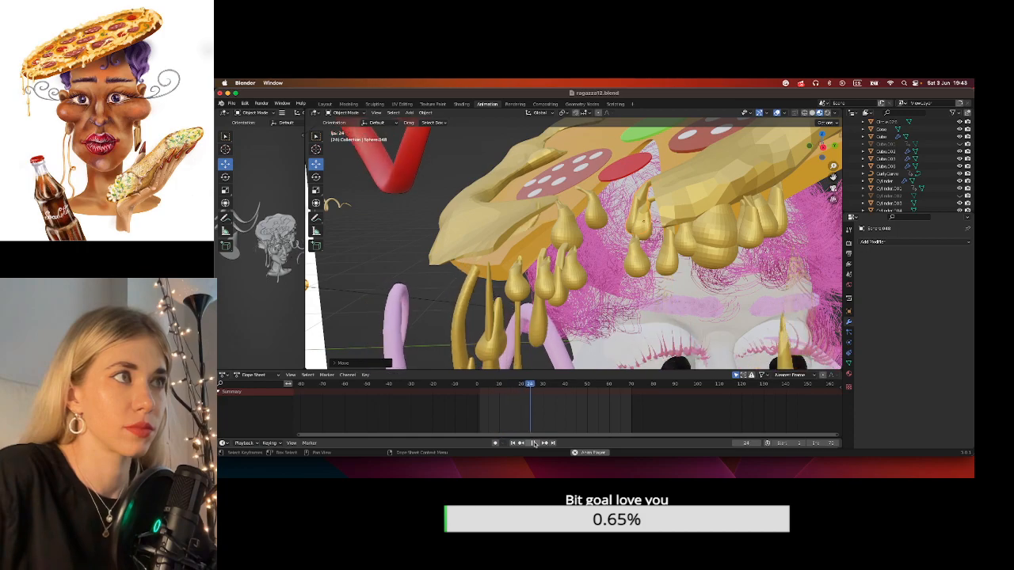
{"action": "key", "text": "space"}
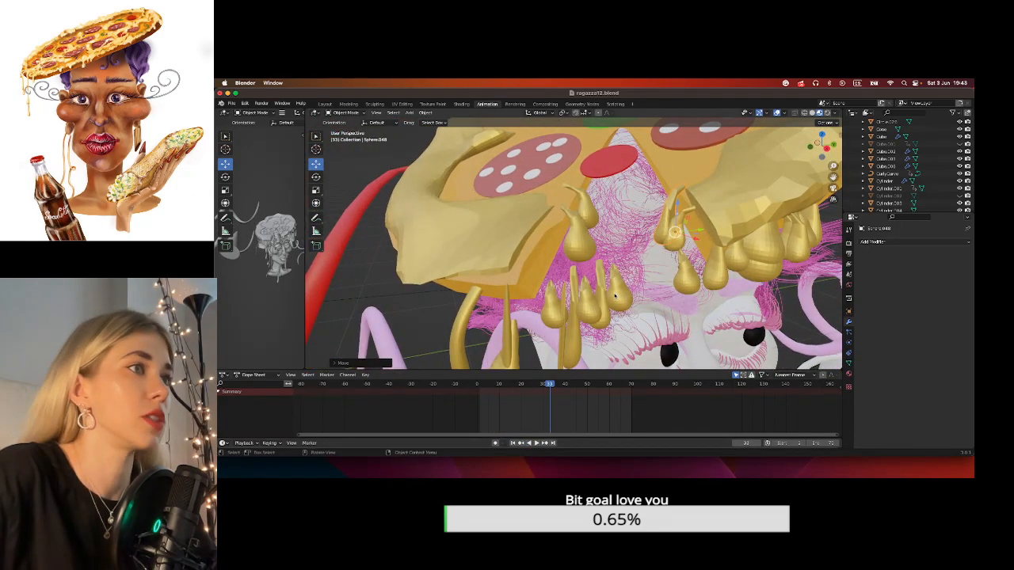
Move three cheese drops from the row above the eyes up along the cut edge on the pepperoni slice's side.
{"action": "left_click", "coordinate": [579, 272]}
{"action": "key", "text": "g"}
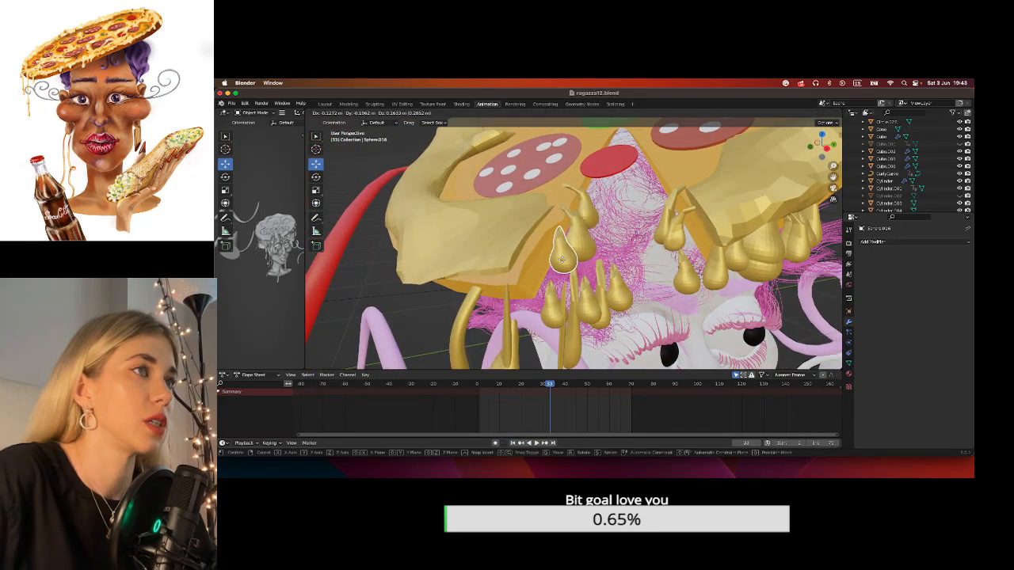
{"action": "left_click", "coordinate": [560, 255]}
{"action": "left_click", "coordinate": [598, 314]}
{"action": "key", "text": "g"}
{"action": "left_click", "coordinate": [576, 289]}
{"action": "left_click", "coordinate": [559, 319]}
{"action": "key", "text": "g"}
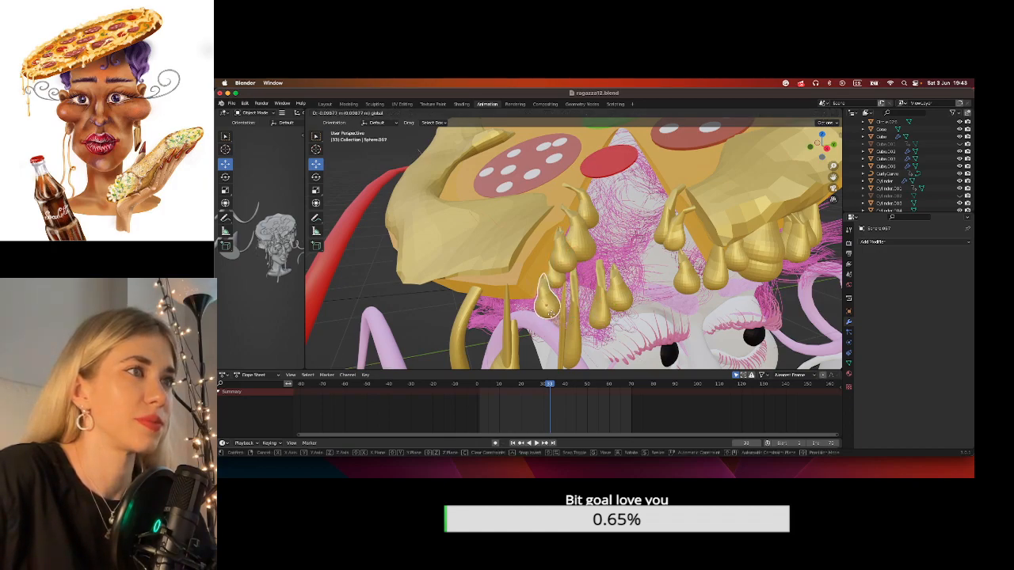
{"action": "left_click", "coordinate": [554, 304]}
Move the cheese drip Sphere.023 away from the row by the cut and raise it in front of the forehead.
{"action": "left_click", "coordinate": [578, 321]}
{"action": "left_click", "coordinate": [586, 318]}
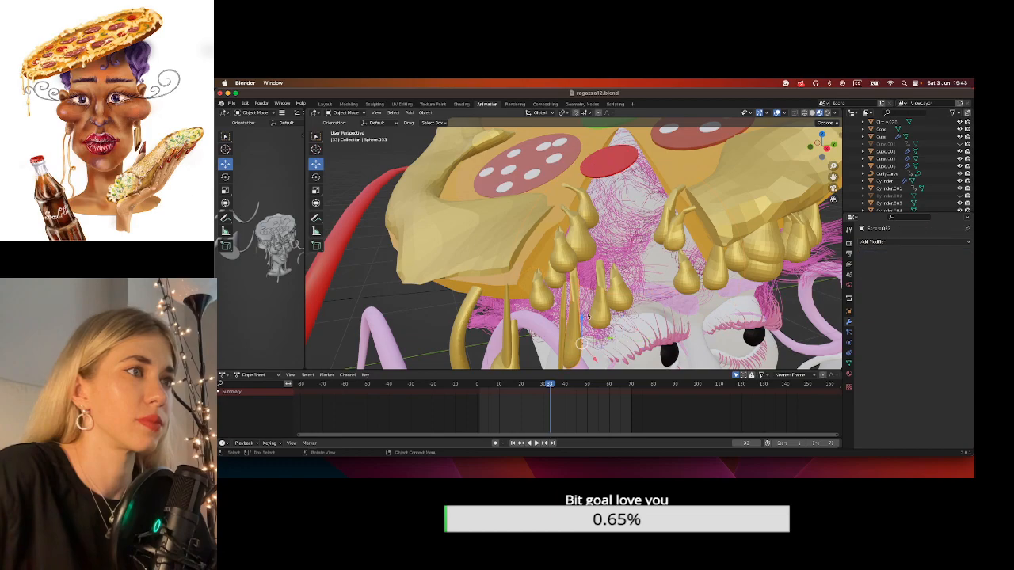
{"action": "key", "text": "g"}
{"action": "left_click", "coordinate": [752, 302]}
{"action": "middle_click_drag", "start_coordinate": [752, 301], "coordinate": [675, 293]}
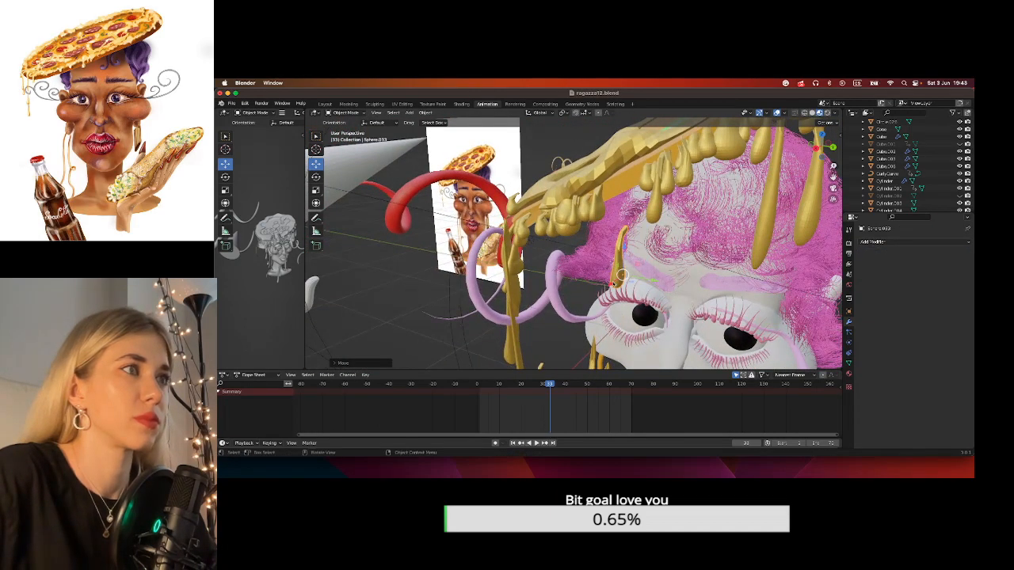
{"action": "middle_click_drag", "start_coordinate": [620, 276], "coordinate": [640, 283]}
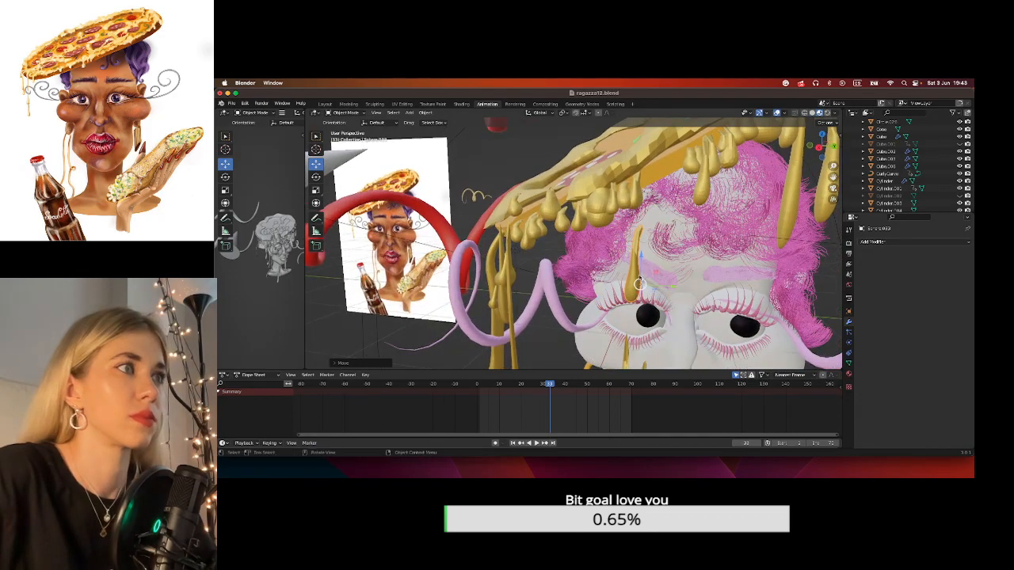
{"action": "key", "text": "g"}
{"action": "left_click_drag", "start_coordinate": [636, 211], "coordinate": [636, 209]}
Reposition the long animated cheese drip hanging from the pizza's rim beside the face.
{"action": "middle_click_drag", "start_coordinate": [580, 286], "coordinate": [657, 327]}
{"action": "left_click", "coordinate": [573, 302]}
{"action": "left_click_drag", "start_coordinate": [618, 347], "coordinate": [599, 332]}
{"action": "middle_click_drag", "start_coordinate": [632, 218], "coordinate": [599, 213]}
{"action": "scroll", "coordinate": [598, 212], "scroll_direction": "up", "scroll_amount": 1}
{"action": "scroll", "coordinate": [599, 212], "scroll_direction": "up", "scroll_amount": 1}
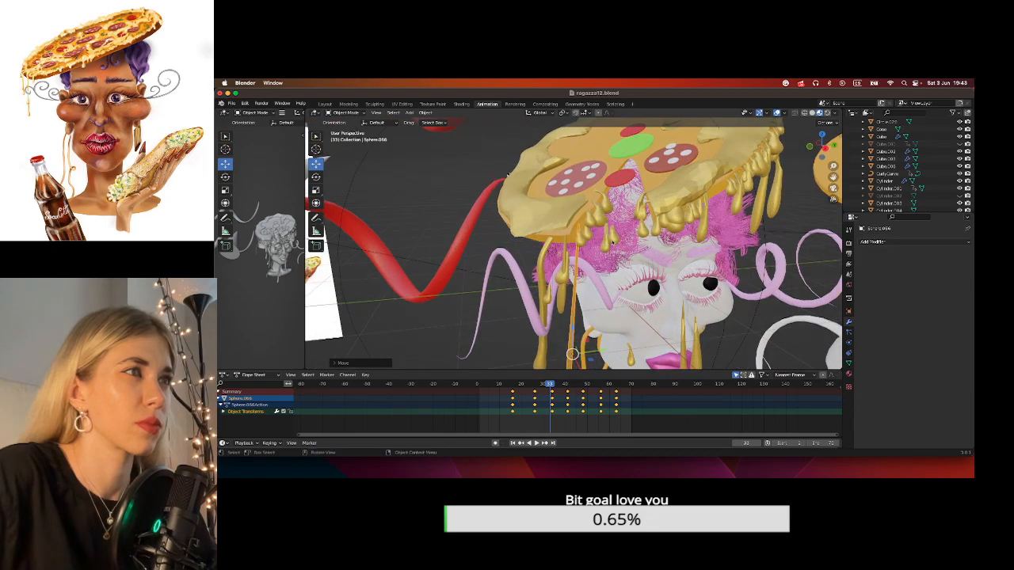
Move the cheese drop Sphere.027 from the cut across to the drip row under the pizza's front rim.
{"action": "left_click", "coordinate": [618, 242]}
{"action": "left_click_drag", "start_coordinate": [632, 240], "coordinate": [715, 229]}
{"action": "mouse_move", "coordinate": [715, 229]}
{"action": "middle_mouse_down"}
{"action": "mouse_move", "coordinate": [673, 214]}
{"action": "mouse_move", "coordinate": [712, 230]}
{"action": "middle_mouse_up"}
{"action": "left_click_drag", "start_coordinate": [712, 230], "coordinate": [666, 189]}
{"action": "middle_click_drag", "start_coordinate": [666, 189], "coordinate": [686, 220]}
{"action": "left_click_drag", "start_coordinate": [700, 232], "coordinate": [705, 242]}
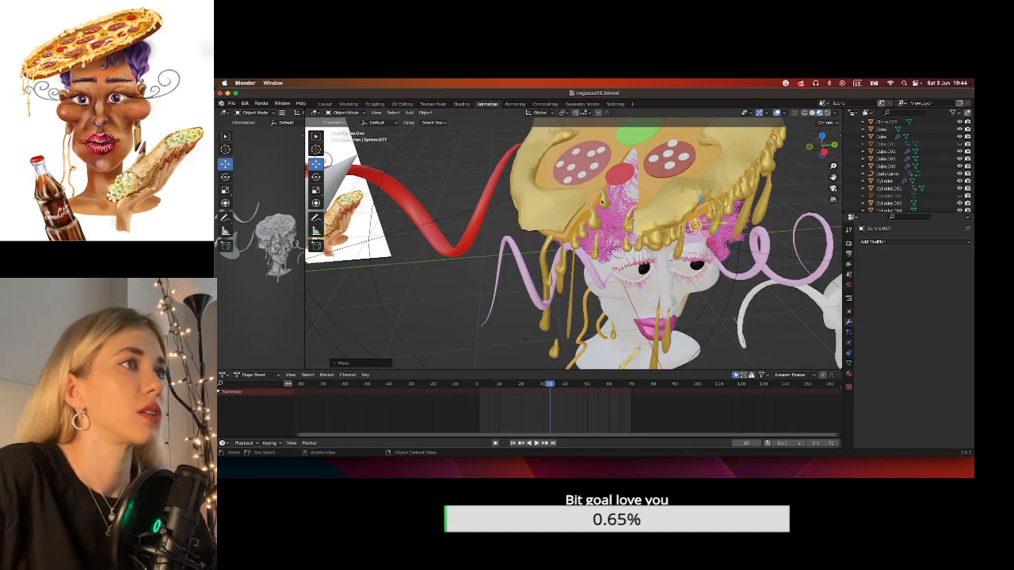
Move the cheese drop Sphere.025 from the cut edge out to the pizza's side rim and rotate it about the vertical axis.
{"action": "left_click_drag", "start_coordinate": [602, 202], "coordinate": [530, 257]}
{"action": "left_click", "coordinate": [315, 178]}
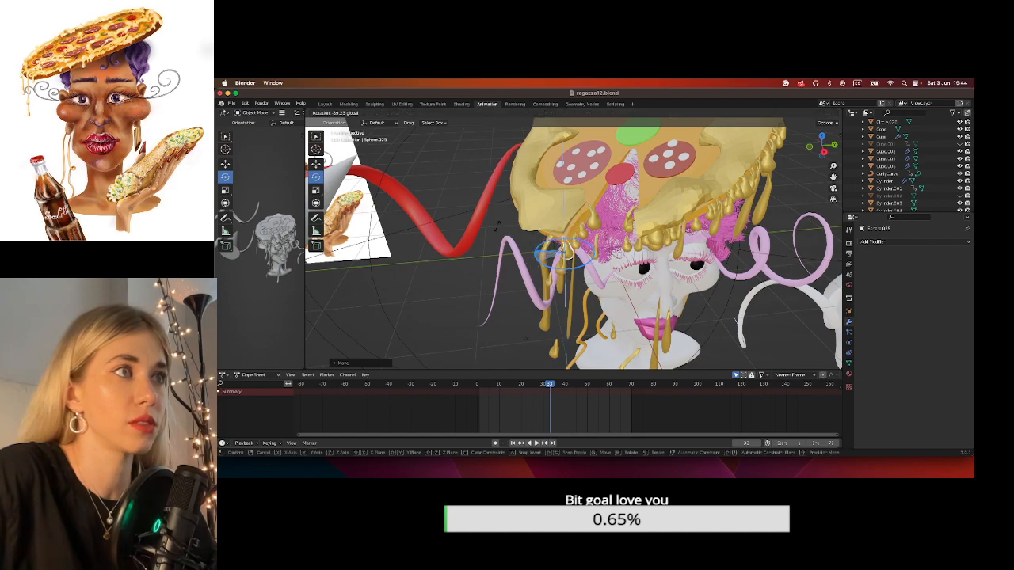
{"action": "left_click_drag", "start_coordinate": [528, 219], "coordinate": [529, 220]}
{"action": "middle_click_drag", "start_coordinate": [546, 236], "coordinate": [537, 208]}
Move the cheese drop Sphere.014 from the pizza's side rim towards the drip row at the front.
{"action": "left_click", "coordinate": [585, 211]}
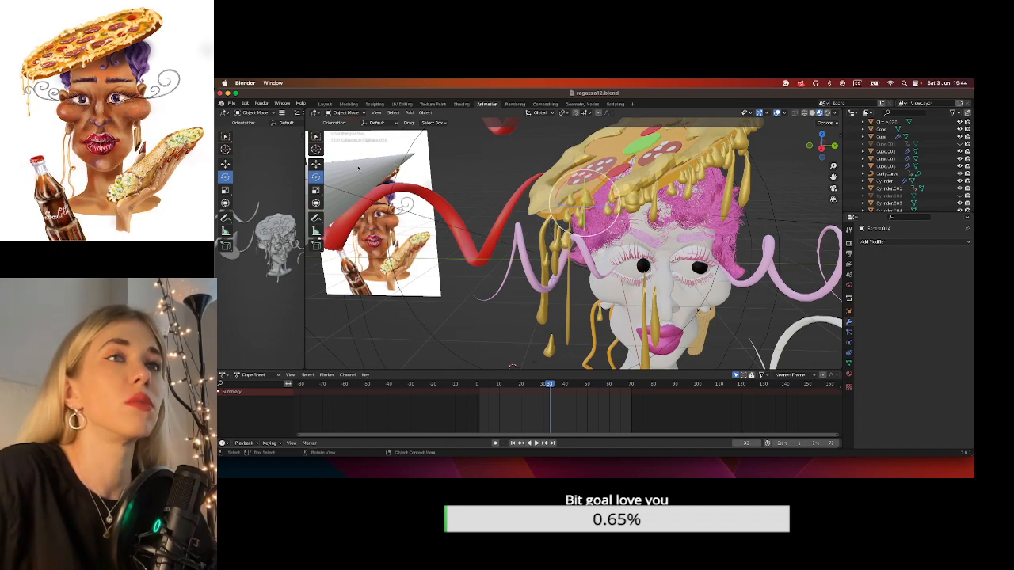
{"action": "left_click", "coordinate": [316, 163]}
{"action": "left_click_drag", "start_coordinate": [605, 201], "coordinate": [687, 200]}
{"action": "middle_click_drag", "start_coordinate": [687, 201], "coordinate": [697, 175]}
{"action": "left_click_drag", "start_coordinate": [833, 178], "coordinate": [837, 228]}
{"action": "scroll", "coordinate": [800, 227], "scroll_direction": "up", "scroll_amount": 5}
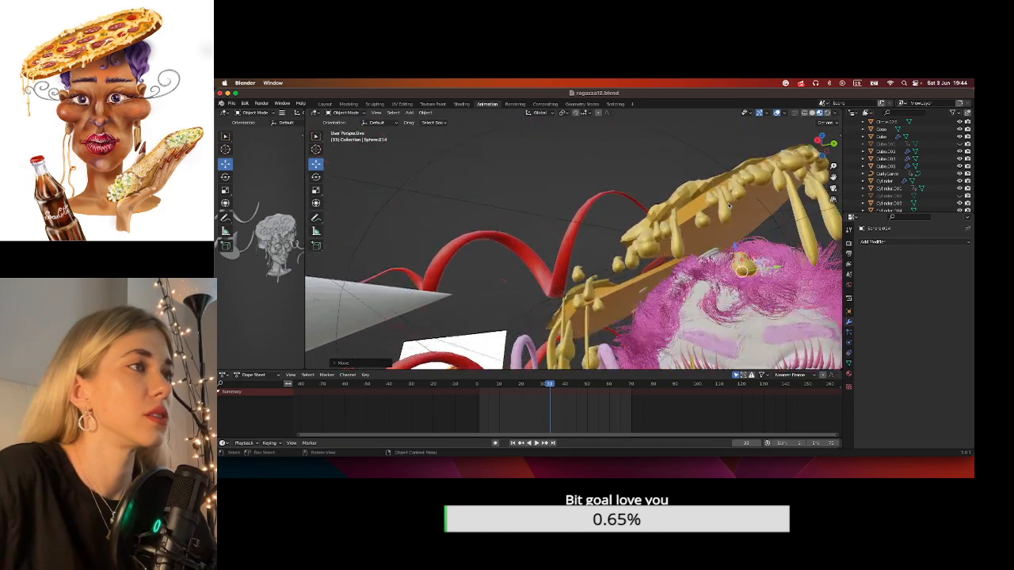
Shift the cheese drop Sphere.027 outward against the pizza's rim.
{"action": "middle_click_drag", "start_coordinate": [800, 227], "coordinate": [729, 229]}
{"action": "left_click", "coordinate": [745, 239]}
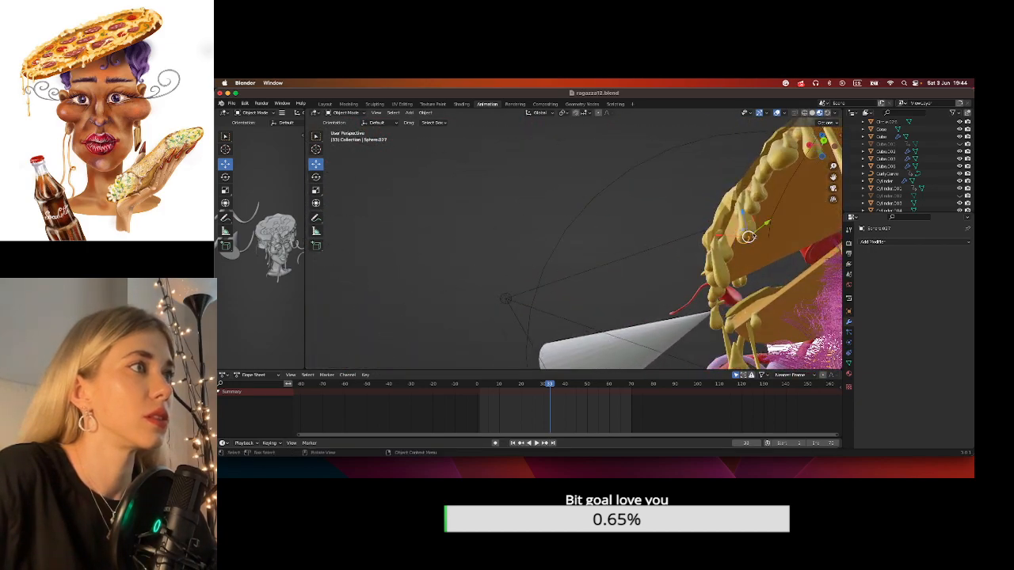
{"action": "left_click_drag", "start_coordinate": [725, 237], "coordinate": [710, 236]}
{"action": "middle_click_drag", "start_coordinate": [728, 241], "coordinate": [820, 257]}
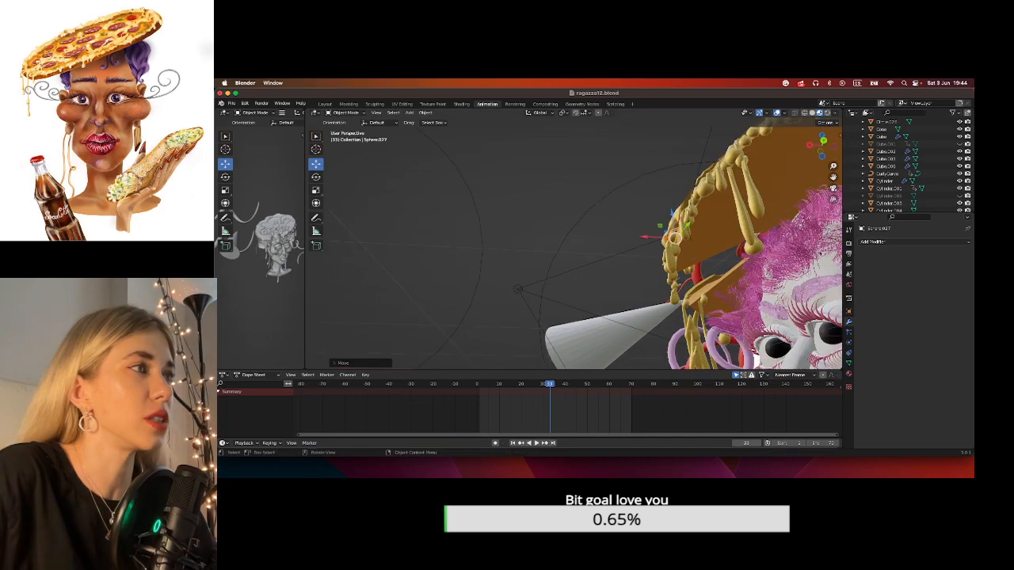
Move the cheese drop Sphere.014 away from the hair and fit it into the drips along the pizza's rim.
{"action": "left_click", "coordinate": [753, 247]}
{"action": "left_click", "coordinate": [753, 247]}
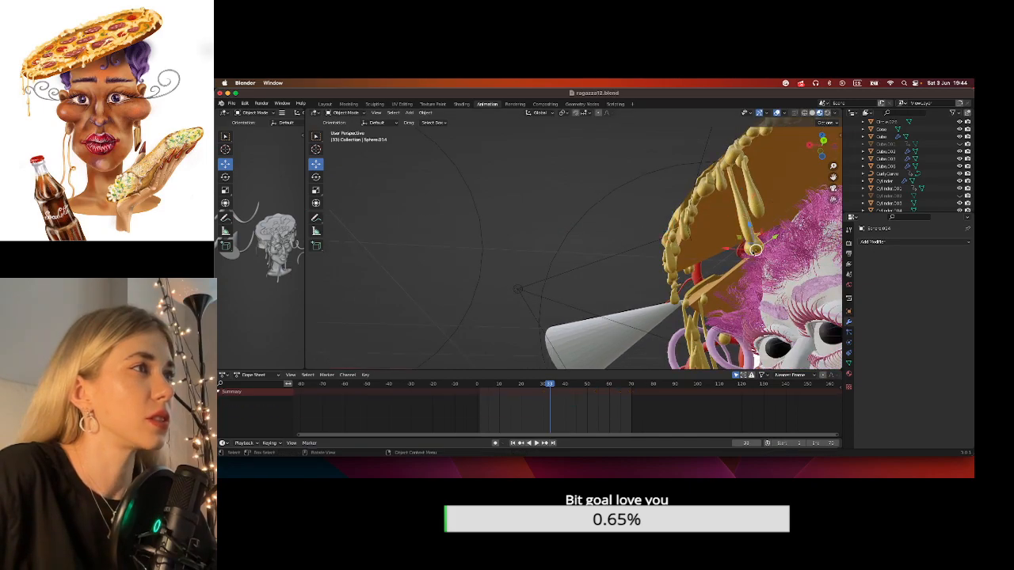
{"action": "left_click_drag", "start_coordinate": [752, 248], "coordinate": [663, 251]}
{"action": "middle_click_drag", "start_coordinate": [663, 251], "coordinate": [729, 281]}
{"action": "left_click_drag", "start_coordinate": [725, 265], "coordinate": [720, 240]}
{"action": "middle_click_drag", "start_coordinate": [720, 240], "coordinate": [741, 266]}
Move the cheese drip Sphere.023 along a single axis to the drips under the pizza's front rim.
{"action": "key", "text": "shift+d"}
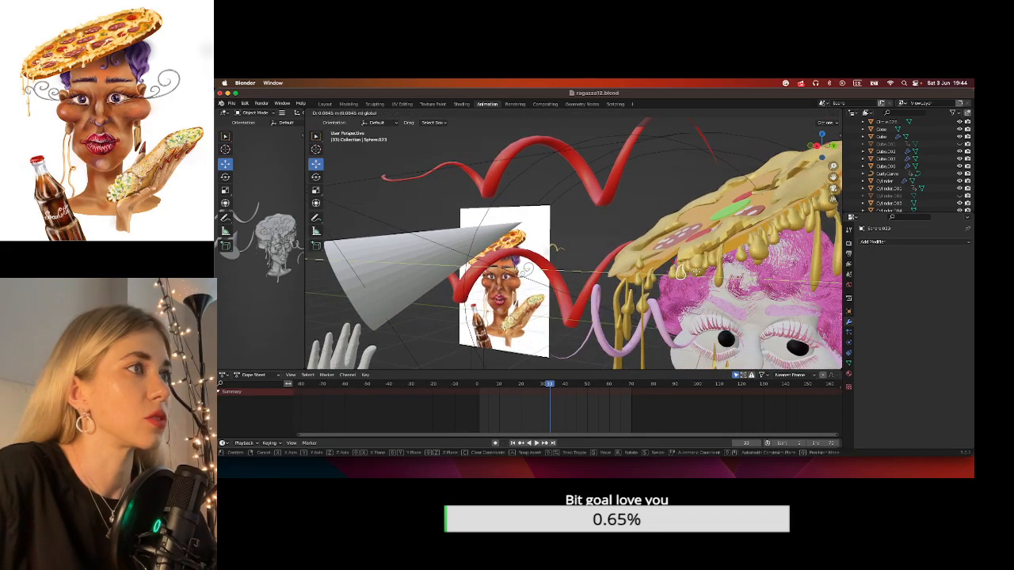
{"action": "left_click", "coordinate": [736, 275]}
{"action": "middle_click_drag", "start_coordinate": [635, 289], "coordinate": [562, 187]}
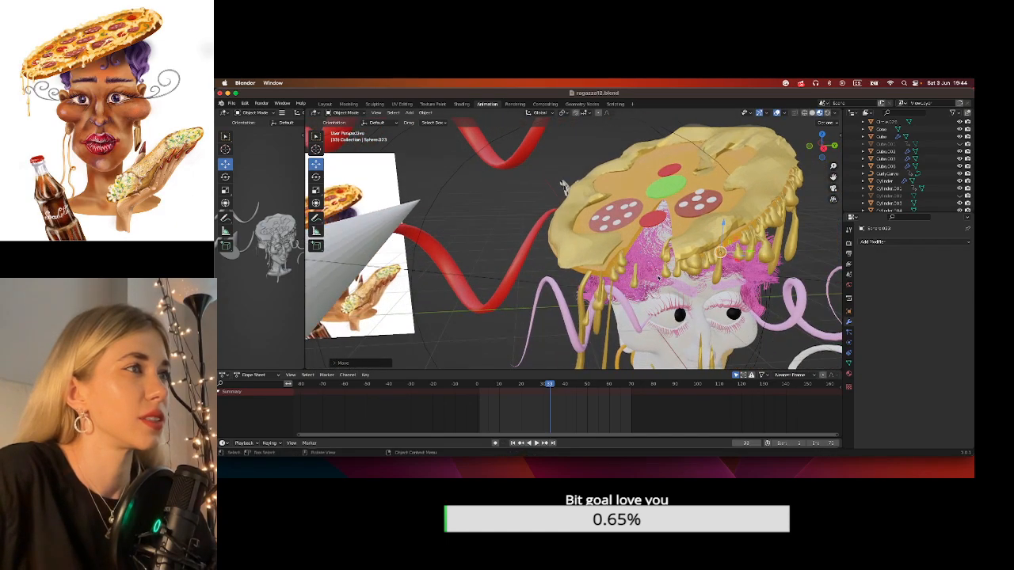
Move the cheese drop Sphere.015 into place under the pizza rim near the cut, checking it from another angle.
{"action": "key", "text": "shift+d"}
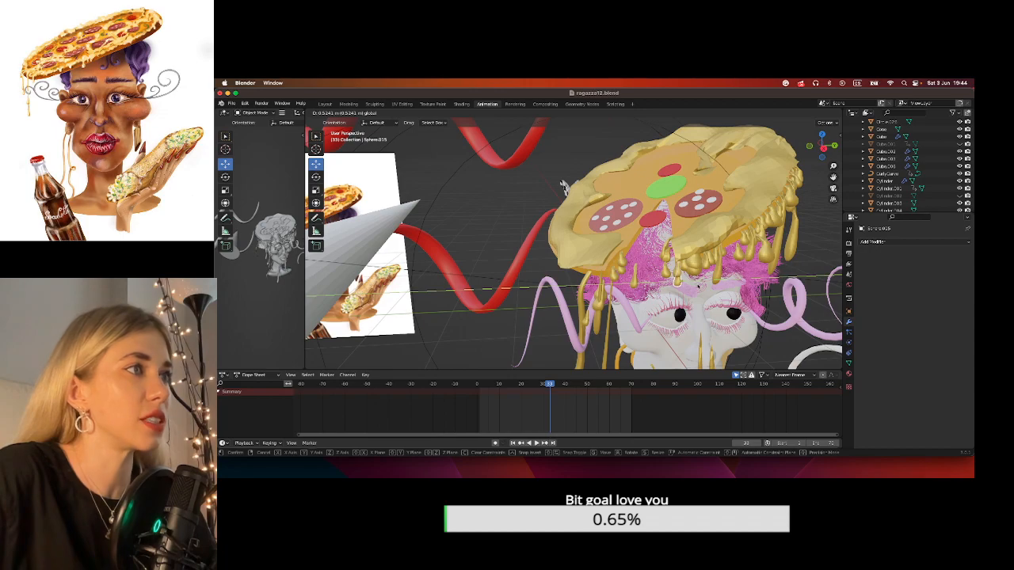
{"action": "left_click", "coordinate": [563, 187]}
{"action": "middle_click_drag", "start_coordinate": [563, 187], "coordinate": [697, 304]}
{"action": "middle_click_drag", "start_coordinate": [645, 284], "coordinate": [605, 264]}
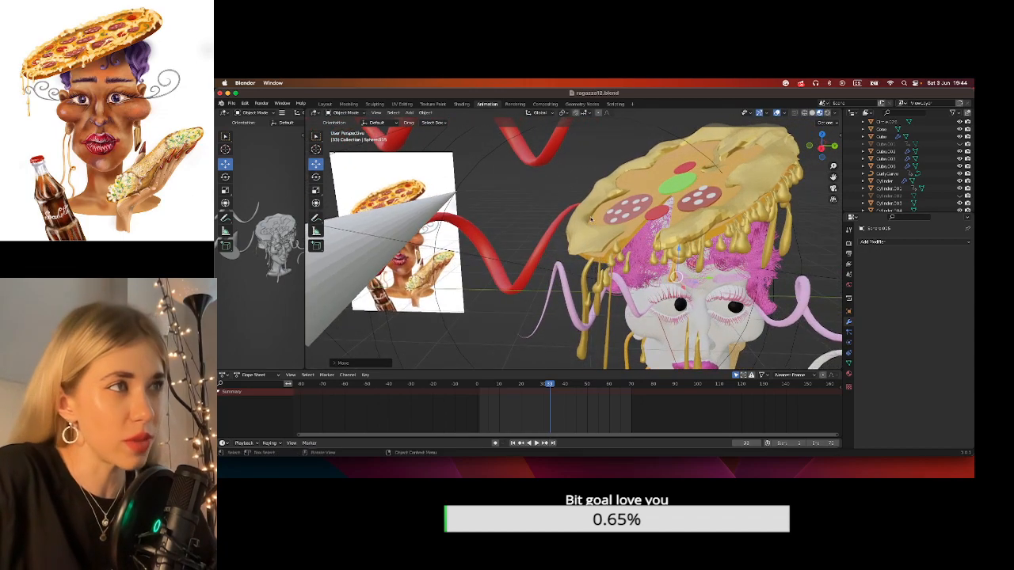
{"action": "key", "text": "g"}
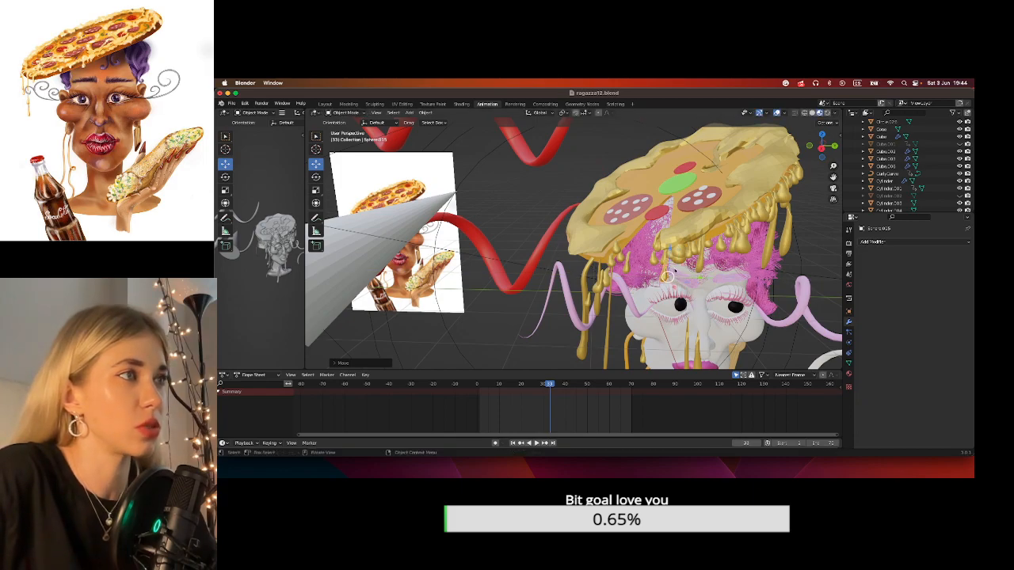
{"action": "left_click_drag", "start_coordinate": [672, 252], "coordinate": [672, 250]}
Move the cheese drop above the brow sideways to the pizza's side rim and check it from several angles.
{"action": "left_click", "coordinate": [635, 268]}
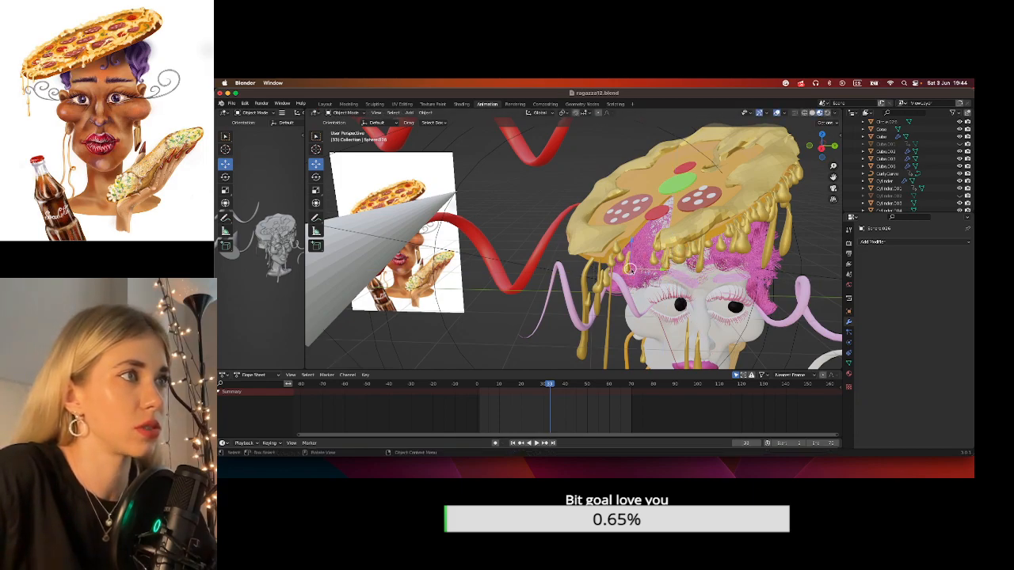
{"action": "key", "text": "shift+d"}
{"action": "left_click", "coordinate": [610, 270]}
{"action": "mouse_move", "coordinate": [611, 270]}
{"action": "middle_mouse_down"}
{"action": "mouse_move", "coordinate": [678, 292]}
{"action": "mouse_move", "coordinate": [691, 277]}
{"action": "mouse_move", "coordinate": [672, 264]}
{"action": "mouse_move", "coordinate": [605, 269]}
{"action": "middle_mouse_up"}
{"action": "scroll", "coordinate": [671, 264], "scroll_direction": "down", "scroll_amount": 3}
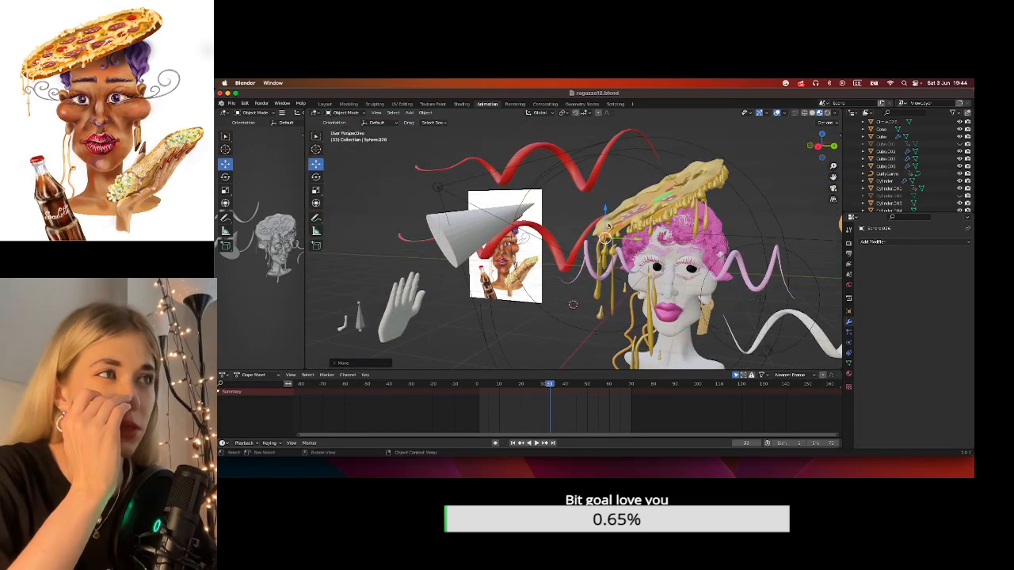
{"action": "middle_click_drag", "start_coordinate": [617, 240], "coordinate": [633, 258]}
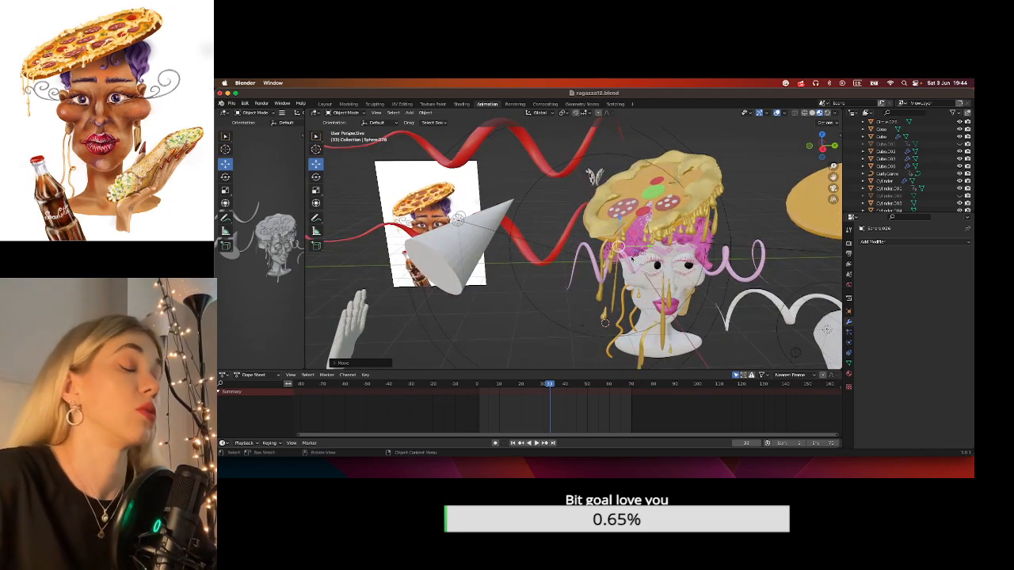
{"action": "scroll", "coordinate": [648, 231], "scroll_direction": "up", "scroll_amount": 2}
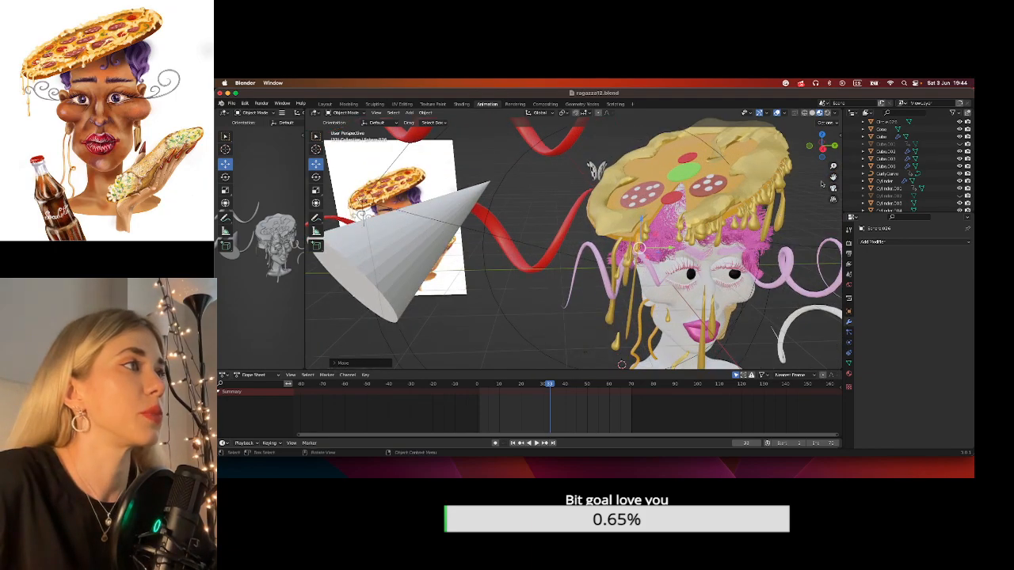
Shift the cheese drop at the pizza's side rim further outward along the edge.
{"action": "middle_click_drag", "start_coordinate": [648, 231], "coordinate": [605, 247], "text": "shift"}
{"action": "scroll", "coordinate": [605, 247], "scroll_direction": "up", "scroll_amount": 1}
{"action": "left_click_drag", "start_coordinate": [601, 249], "coordinate": [592, 249]}
{"action": "middle_click_drag", "start_coordinate": [592, 249], "coordinate": [602, 259]}
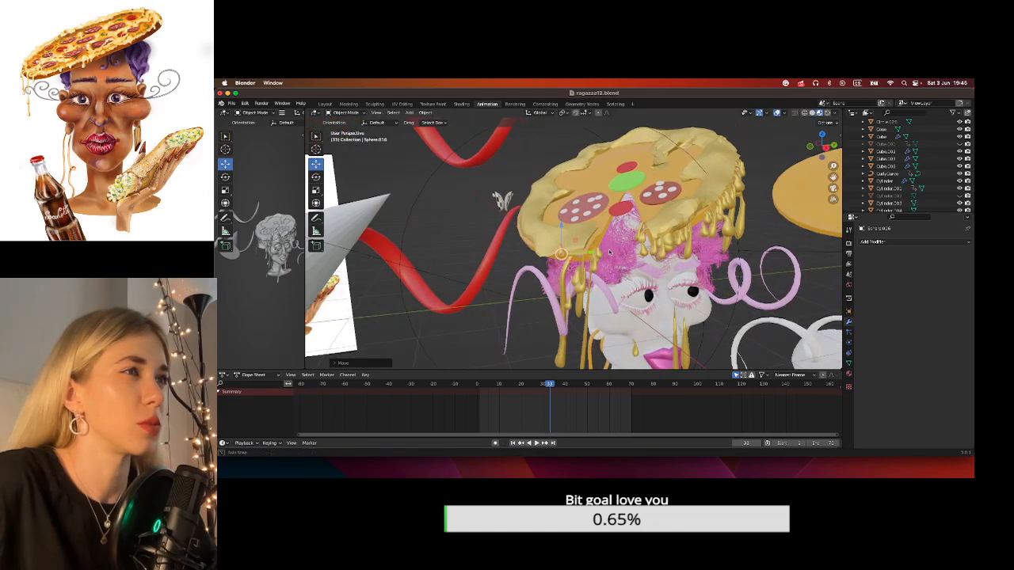
Move the cheese drop beside the slice cut along the Y axis to the lower end of the pizza's rim.
{"action": "left_click", "coordinate": [600, 257]}
{"action": "left_click_drag", "start_coordinate": [626, 256], "coordinate": [581, 263]}
{"action": "key", "text": "shift+d"}
{"action": "key", "text": "y"}
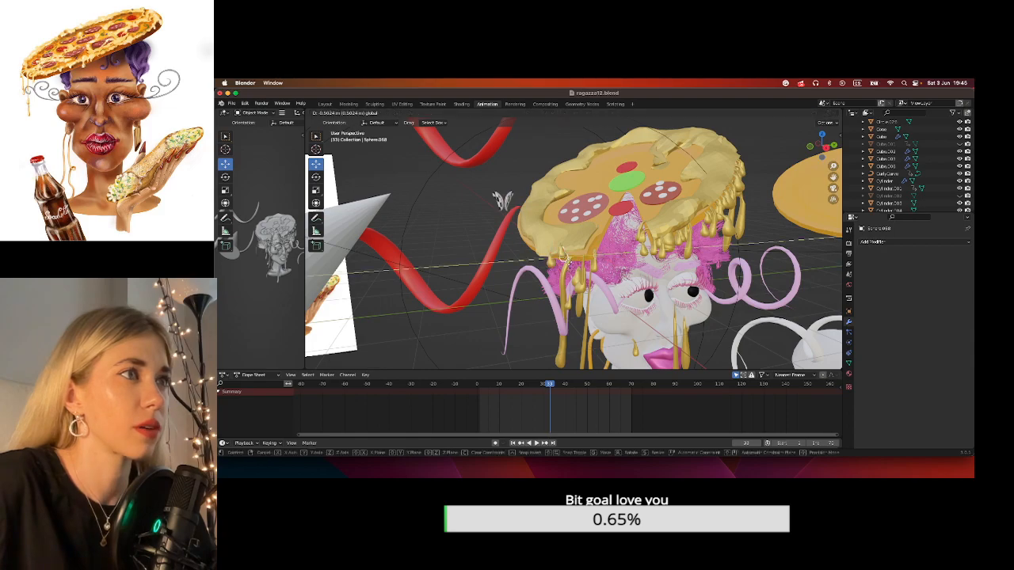
{"action": "left_click", "coordinate": [545, 255]}
{"action": "middle_click_drag", "start_coordinate": [545, 255], "coordinate": [670, 246]}
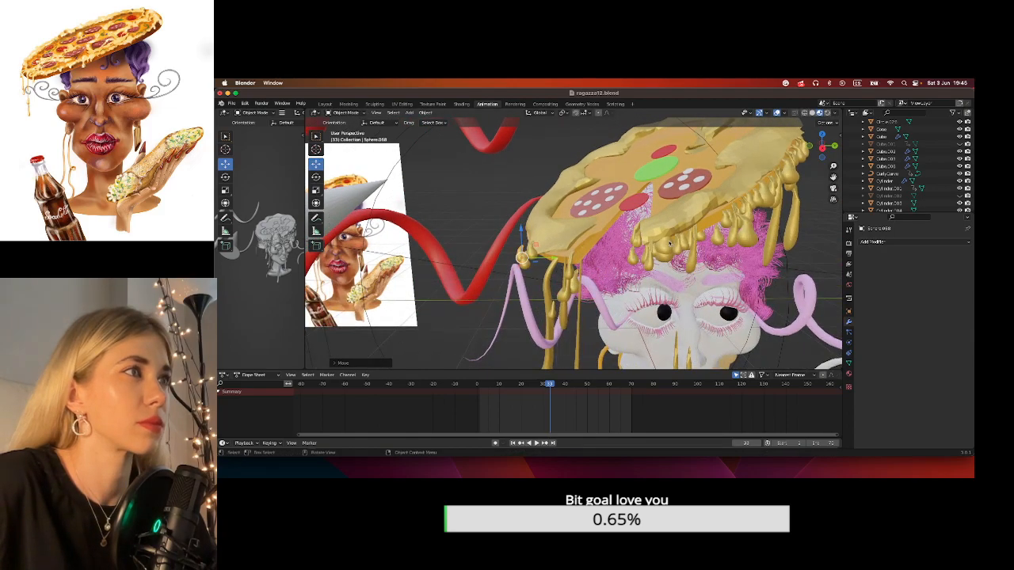
Move two more cheese drops from the far cut edge over to the drips at the pizza's lower rim.
{"action": "key", "text": "shift+d"}
{"action": "key", "text": "y"}
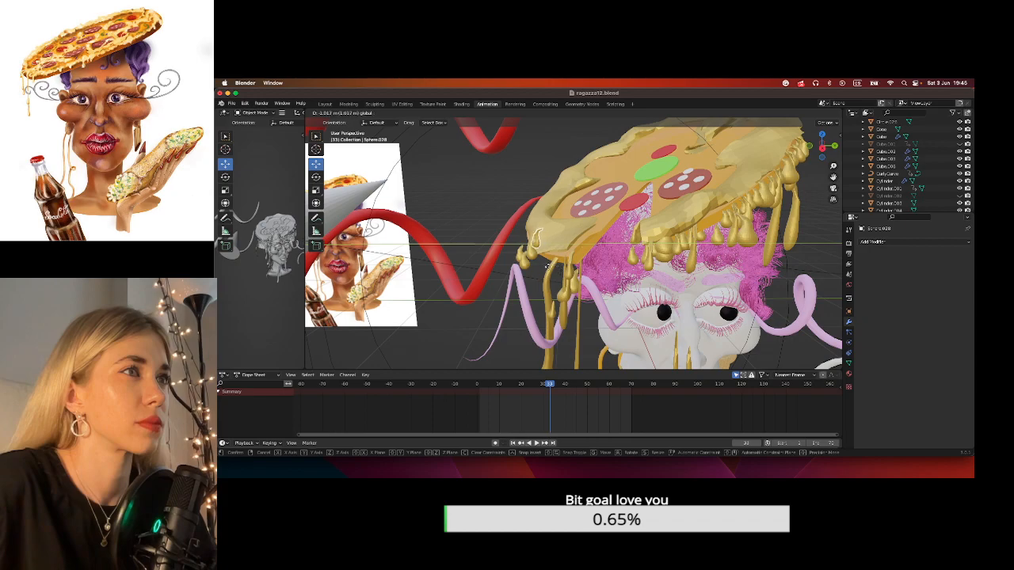
{"action": "left_click", "coordinate": [549, 267]}
{"action": "left_click", "coordinate": [643, 247]}
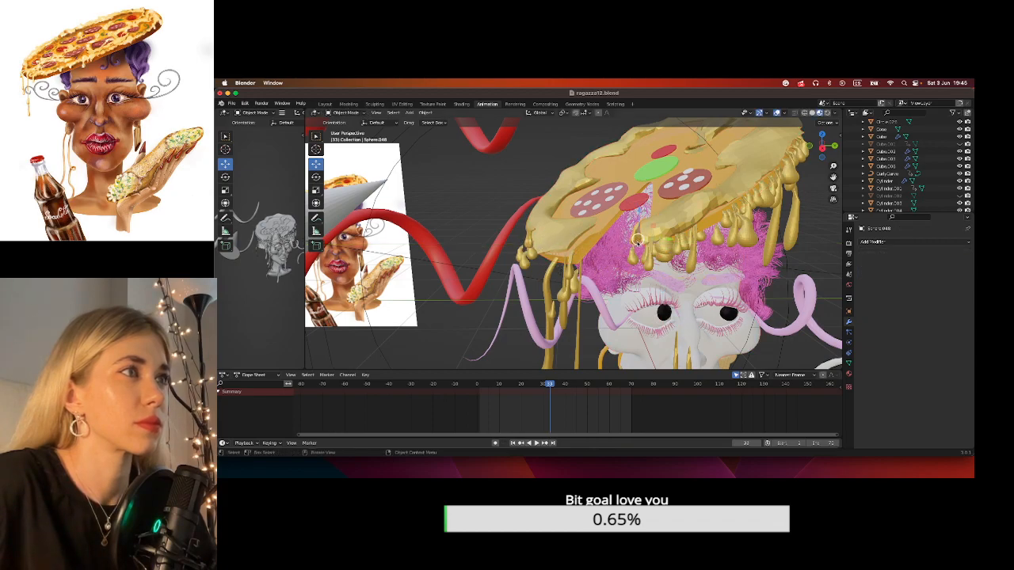
{"action": "left_click_drag", "start_coordinate": [645, 244], "coordinate": [532, 248]}
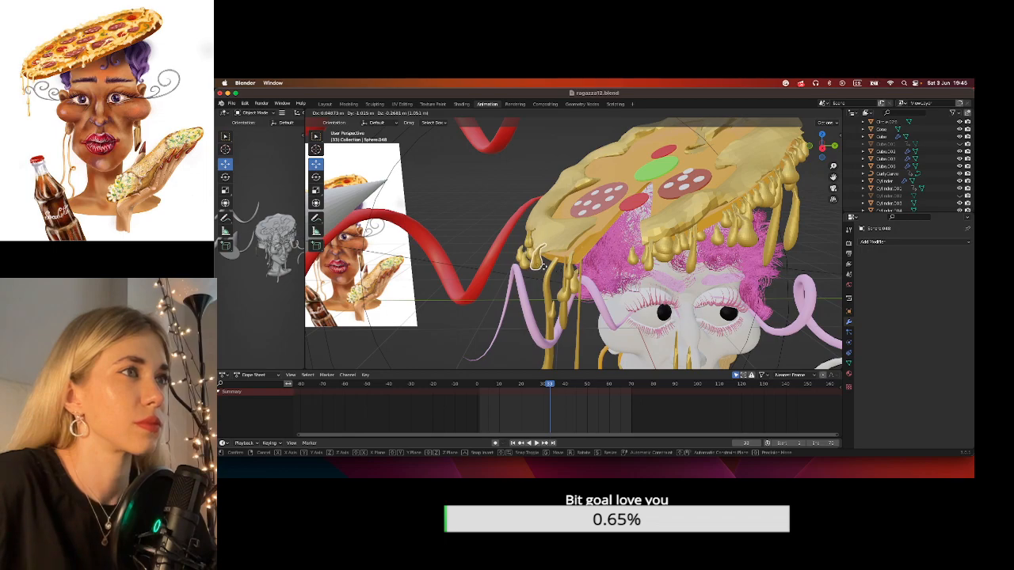
{"action": "left_click", "coordinate": [570, 264]}
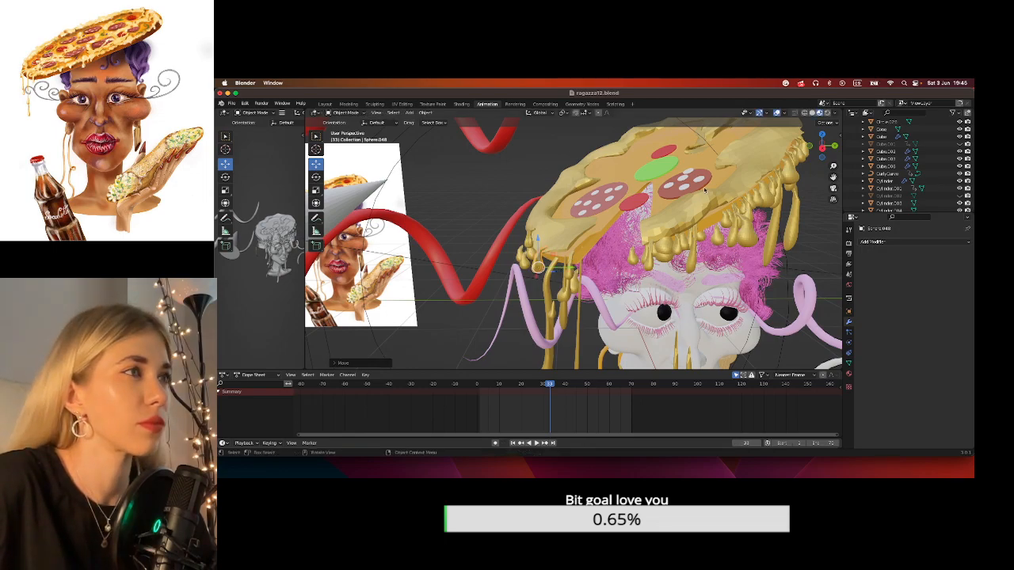
Move the cheese drop Sphere.034 along the Y axis from the far cut edge to the lower rim's drips.
{"action": "left_click", "coordinate": [632, 261]}
{"action": "left_click", "coordinate": [636, 262]}
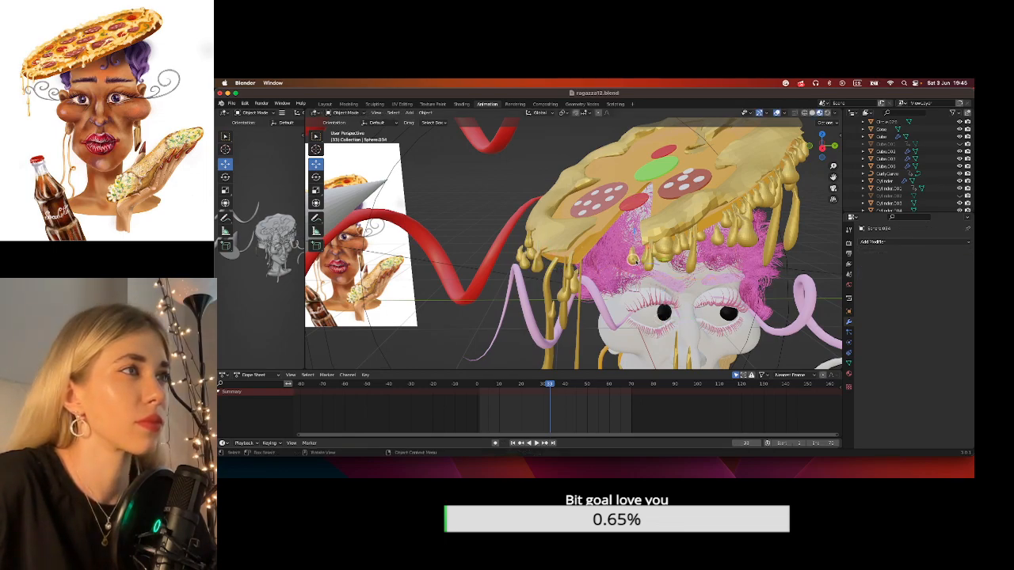
{"action": "key", "text": "g"}
{"action": "key", "text": "y"}
{"action": "left_click", "coordinate": [566, 275]}
Lower the outer cheese drop Sphere.028 slightly so it hangs from the tip of the pizza's rim.
{"action": "scroll", "coordinate": [661, 281], "scroll_direction": "down", "scroll_amount": 3}
{"action": "middle_click_drag", "start_coordinate": [676, 281], "coordinate": [586, 261]}
{"action": "left_click", "coordinate": [551, 237]}
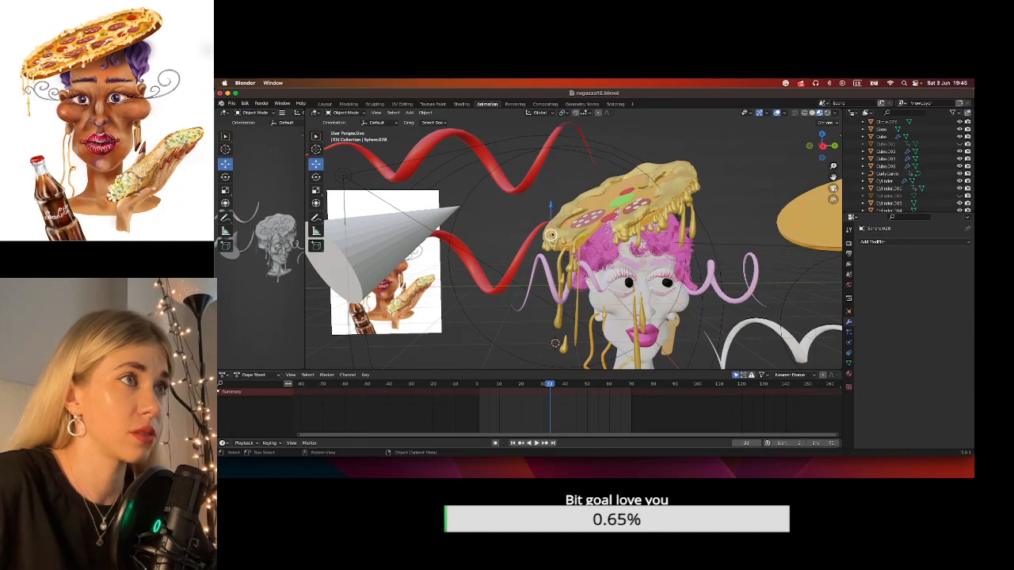
{"action": "key", "text": "g"}
{"action": "left_click", "coordinate": [551, 251]}
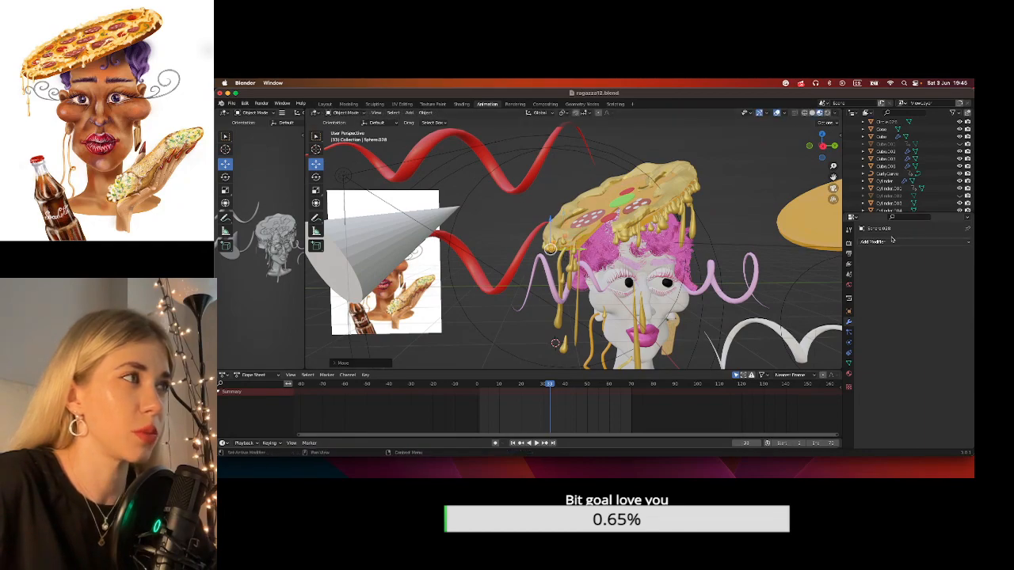
Switch the viewport to solid shading and show the pizza's dripping rim in the right orthographic view.
{"action": "left_click", "coordinate": [822, 146]}
{"action": "scroll", "coordinate": [782, 139], "scroll_direction": "up", "scroll_amount": 4}
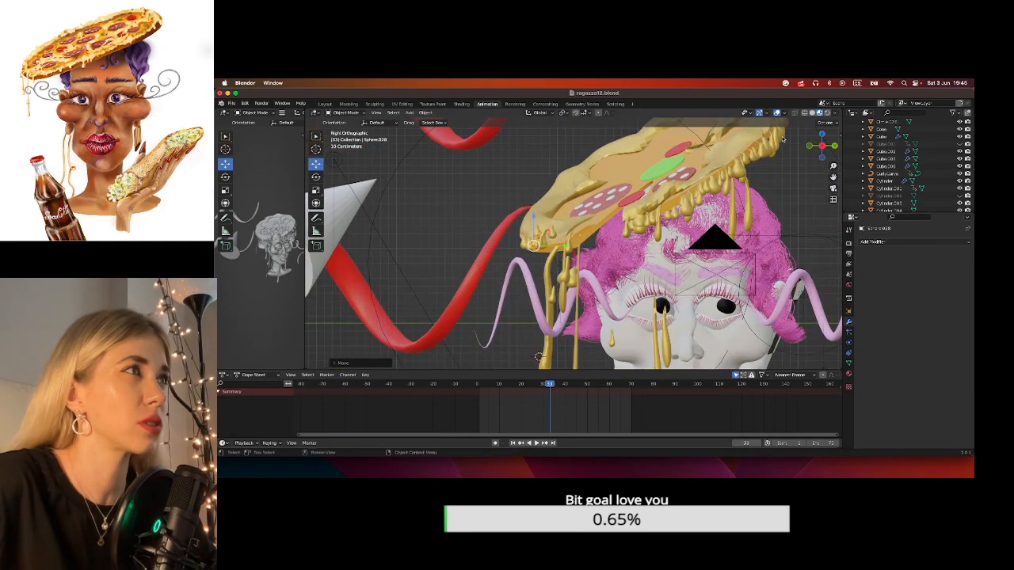
{"action": "left_click", "coordinate": [810, 113]}
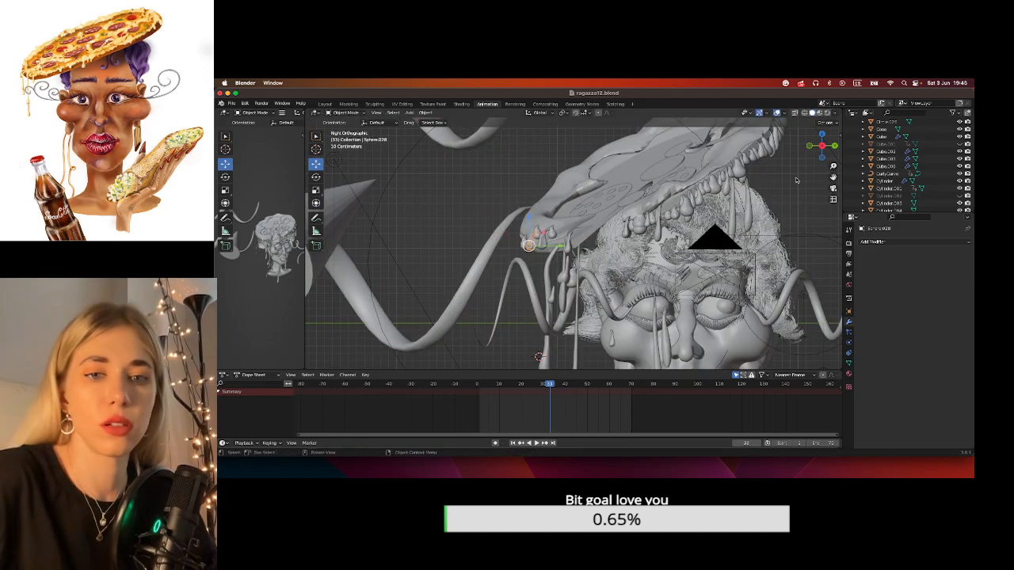
{"action": "mouse_move", "coordinate": [834, 178]}
{"action": "left_mouse_down"}
{"action": "mouse_move", "coordinate": [779, 202]}
{"action": "mouse_move", "coordinate": [833, 184]}
{"action": "left_mouse_up"}
{"action": "left_click", "coordinate": [833, 200]}
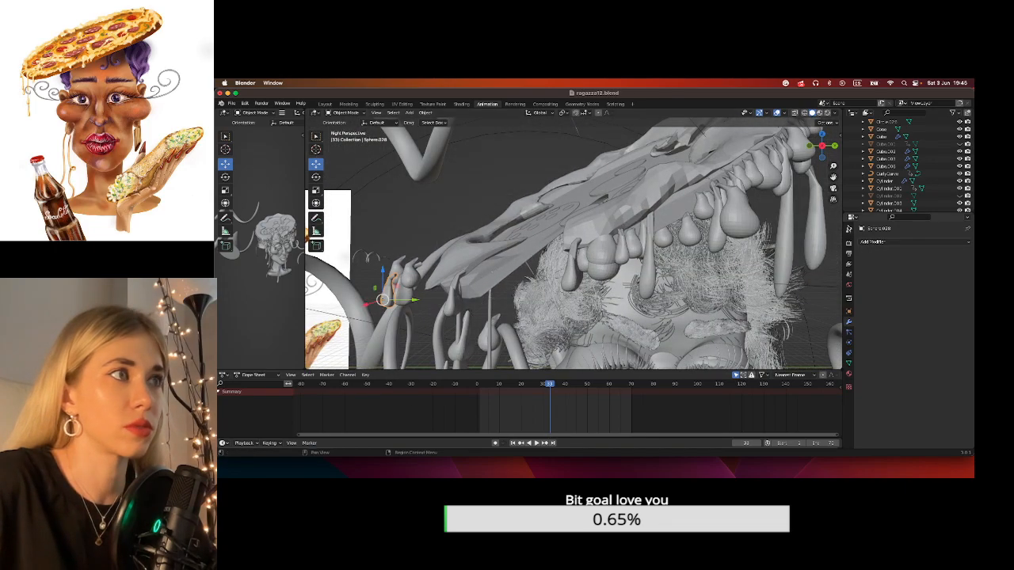
{"action": "left_click", "coordinate": [823, 145]}
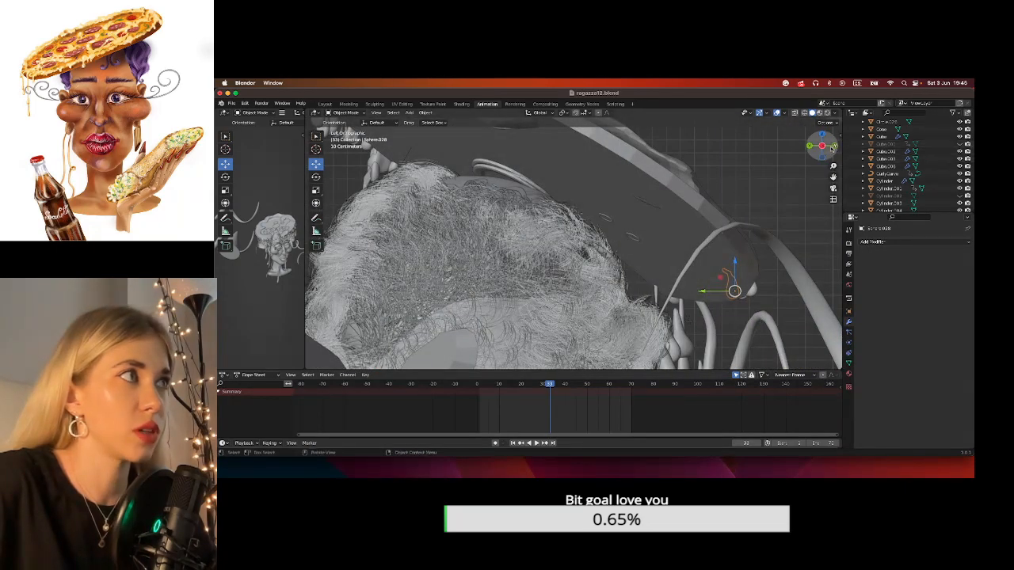
{"action": "left_click", "coordinate": [824, 146]}
Lower the cheese drop Sphere.034 vertically to the underside of the rim and adjust the drop beside it.
{"action": "left_click", "coordinate": [449, 259]}
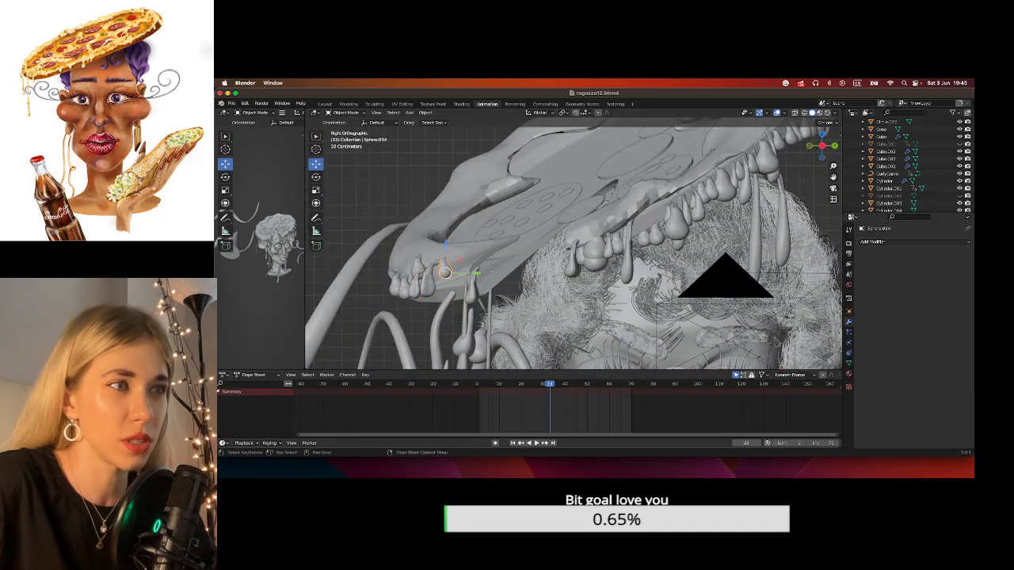
{"action": "left_click", "coordinate": [445, 294]}
{"action": "key", "text": "g"}
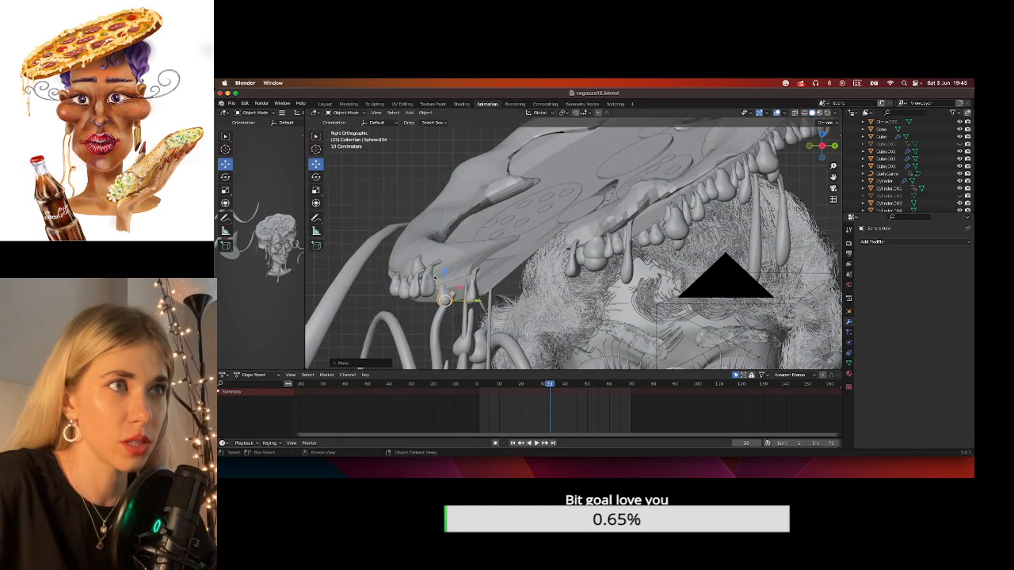
{"action": "key", "text": "z"}
{"action": "left_click_drag", "start_coordinate": [431, 273], "coordinate": [431, 281]}
Lower the next two overlapping cheese drops along the Z axis so they hang below the pizza's rim.
{"action": "left_click", "coordinate": [421, 276]}
{"action": "key", "text": "g"}
{"action": "key", "text": "z"}
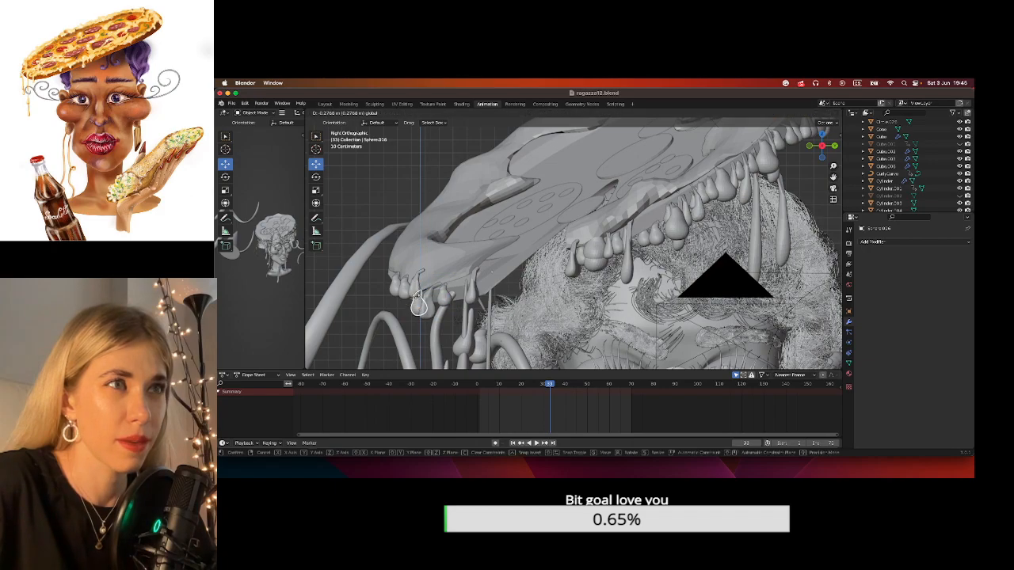
{"action": "left_click", "coordinate": [421, 303]}
{"action": "left_click", "coordinate": [423, 276]}
{"action": "key", "text": "g"}
{"action": "key", "text": "z"}
{"action": "left_click", "coordinate": [424, 297]}
Lower the two outermost cheese drops along the Z axis at the tip of the pizza's rim.
{"action": "left_click", "coordinate": [408, 290]}
{"action": "key", "text": "g"}
{"action": "key", "text": "z"}
{"action": "left_click", "coordinate": [406, 300]}
{"action": "left_click", "coordinate": [400, 287]}
{"action": "key", "text": "g"}
{"action": "key", "text": "z"}
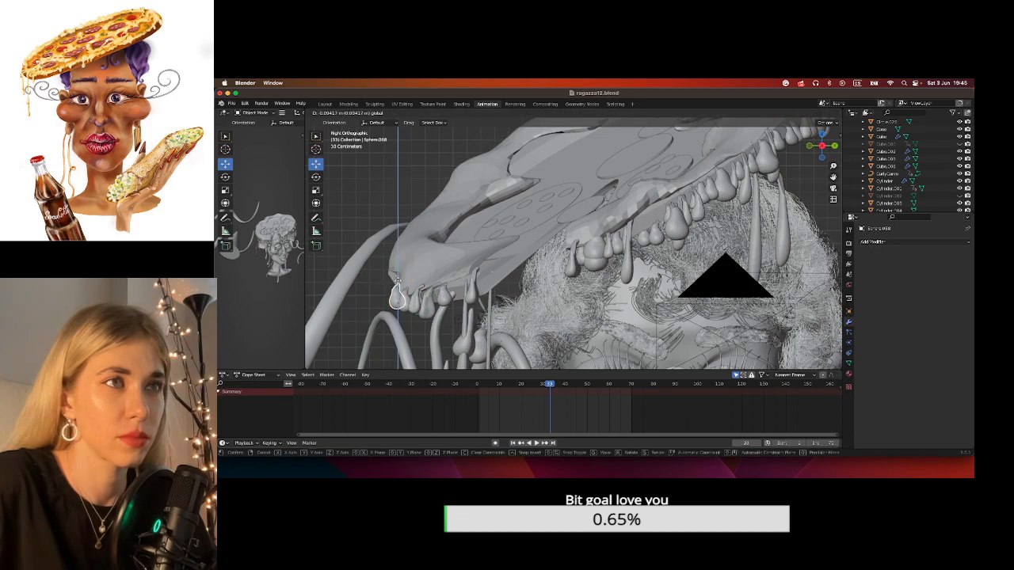
{"action": "left_click", "coordinate": [404, 284]}
Move the cone along the X axis away from the pizza in the front orthographic view.
{"action": "left_click", "coordinate": [810, 145]}
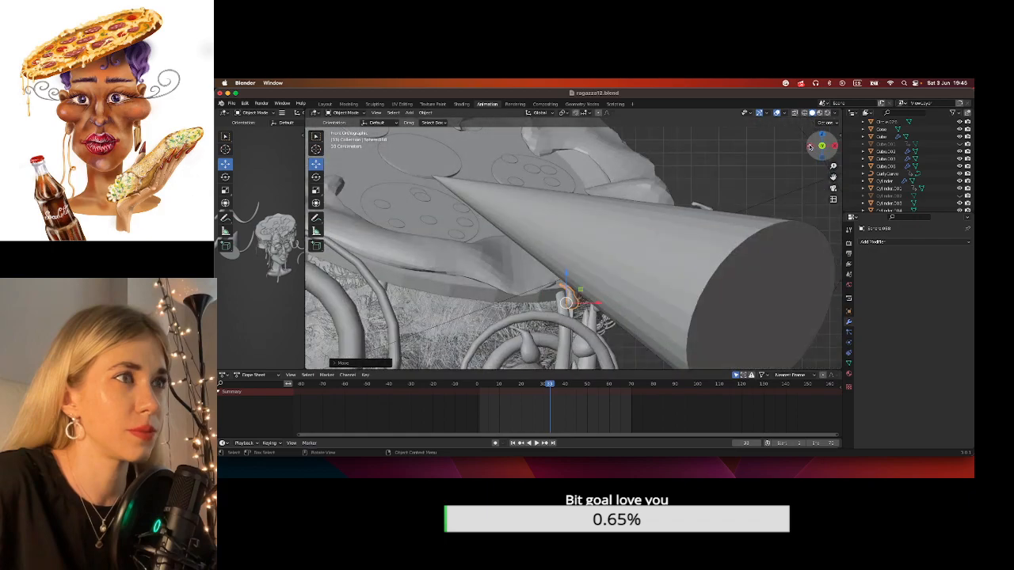
{"action": "left_click", "coordinate": [699, 260]}
{"action": "scroll", "coordinate": [609, 255], "scroll_direction": "down", "scroll_amount": 4}
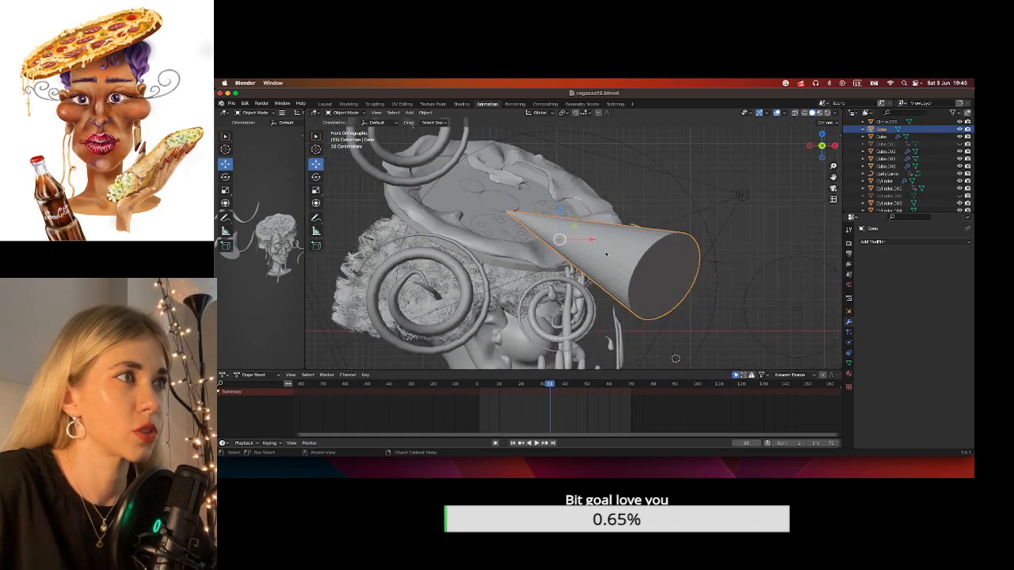
{"action": "left_click_drag", "start_coordinate": [588, 240], "coordinate": [935, 240]}
{"action": "scroll", "coordinate": [220, 268], "scroll_direction": "up", "scroll_amount": 2}
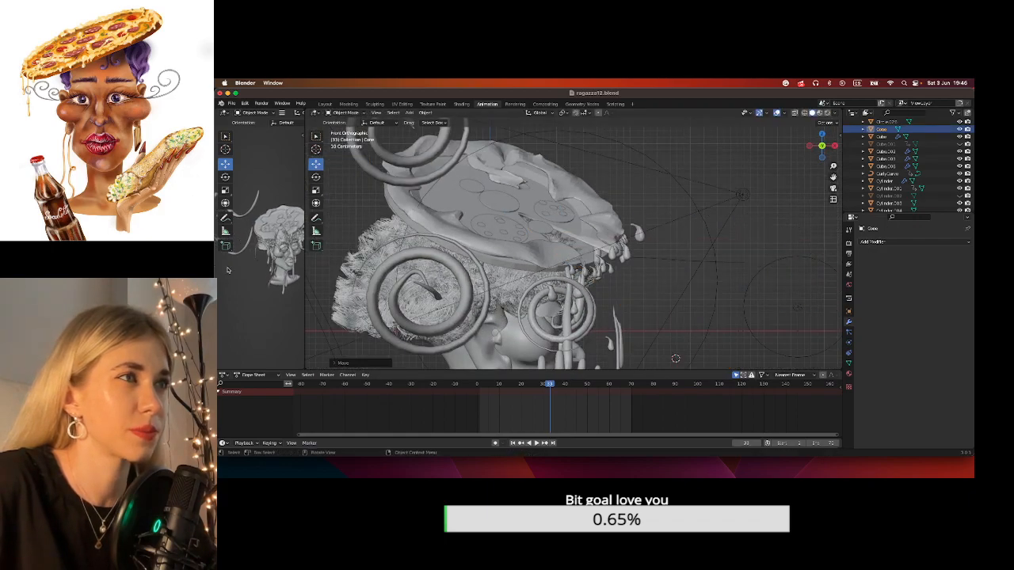
{"action": "scroll", "coordinate": [685, 226], "scroll_direction": "up", "scroll_amount": 5}
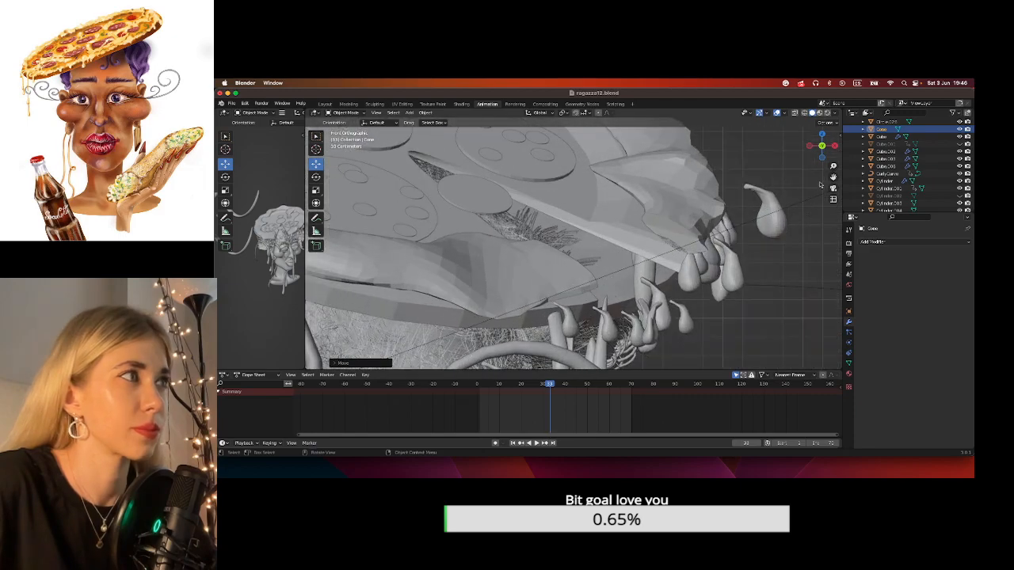
Move the cheese drop floating beyond the pizza inward along the X axis until it meets the rim.
{"action": "left_click", "coordinate": [825, 181]}
{"action": "left_click_drag", "start_coordinate": [830, 176], "coordinate": [721, 151]}
{"action": "left_click", "coordinate": [665, 192]}
{"action": "left_click_drag", "start_coordinate": [697, 199], "coordinate": [669, 205]}
{"action": "scroll", "coordinate": [517, 267], "scroll_direction": "up", "scroll_amount": 1}
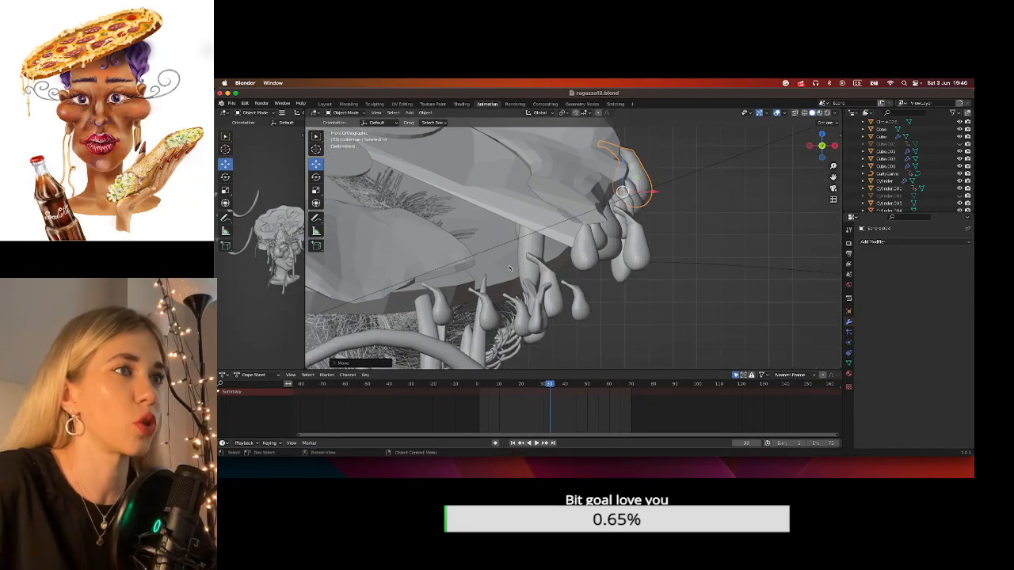
Move the detached cheese drop near the cut corner inward along the X axis onto the pizza's rim.
{"action": "middle_click_drag", "start_coordinate": [568, 320], "coordinate": [493, 312]}
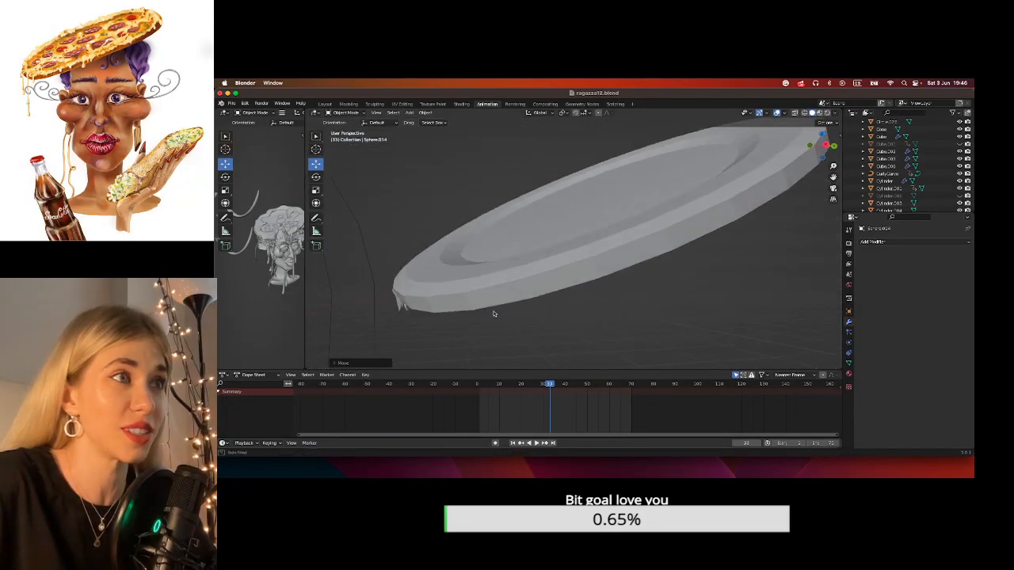
{"action": "scroll", "coordinate": [541, 280], "scroll_direction": "down", "scroll_amount": 10}
{"action": "middle_click_drag", "start_coordinate": [461, 261], "coordinate": [561, 301]}
{"action": "scroll", "coordinate": [469, 302], "scroll_direction": "up", "scroll_amount": 4}
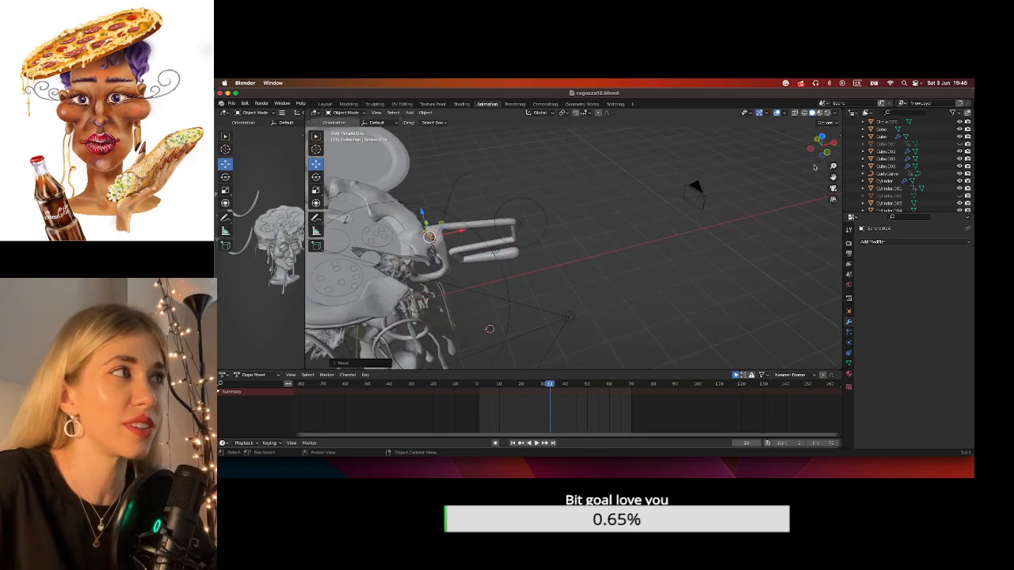
{"action": "left_click_drag", "start_coordinate": [833, 177], "coordinate": [948, 135]}
{"action": "scroll", "coordinate": [500, 263], "scroll_direction": "up", "scroll_amount": 5}
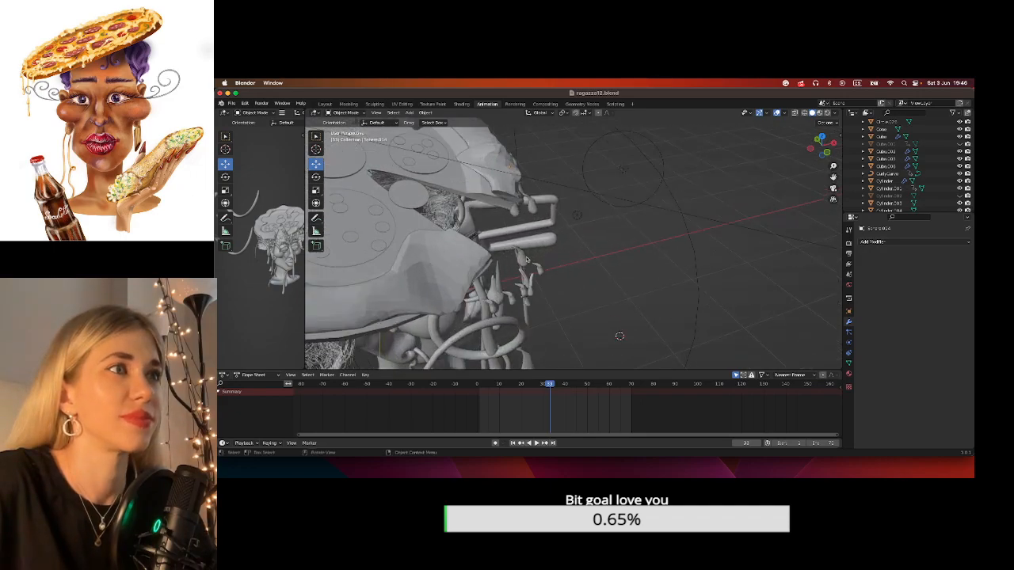
{"action": "left_click_drag", "start_coordinate": [535, 261], "coordinate": [503, 267]}
{"action": "mouse_move", "coordinate": [536, 268]}
{"action": "middle_mouse_down"}
{"action": "mouse_move", "coordinate": [485, 271]}
{"action": "mouse_move", "coordinate": [536, 264]}
{"action": "middle_mouse_up"}
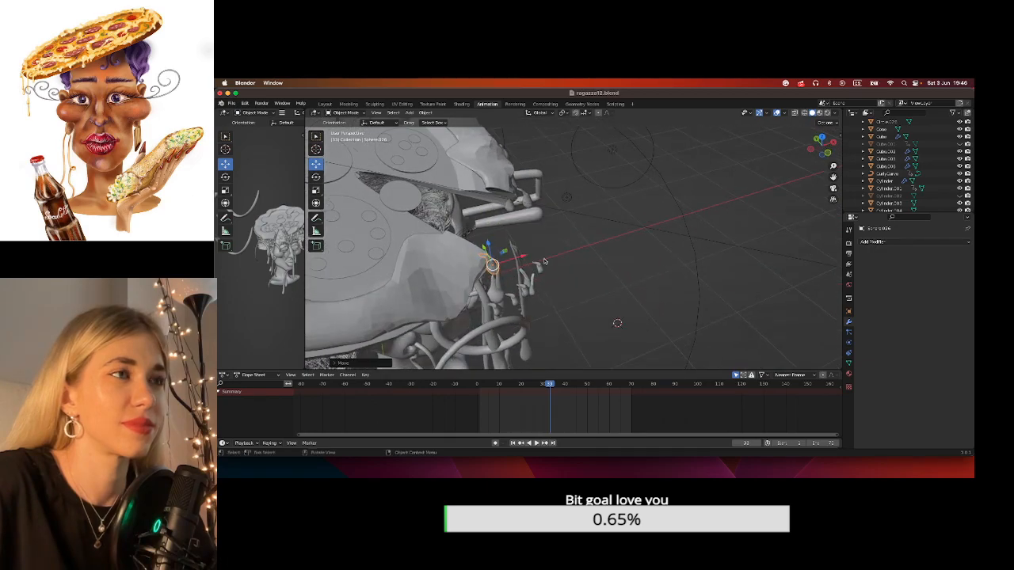
Shift the next two detached cheese drops along the X axis toward the rim below the cut corner.
{"action": "left_click", "coordinate": [543, 268]}
{"action": "left_click_drag", "start_coordinate": [549, 266], "coordinate": [535, 290]}
{"action": "left_click", "coordinate": [526, 288]}
{"action": "left_click", "coordinate": [526, 291]}
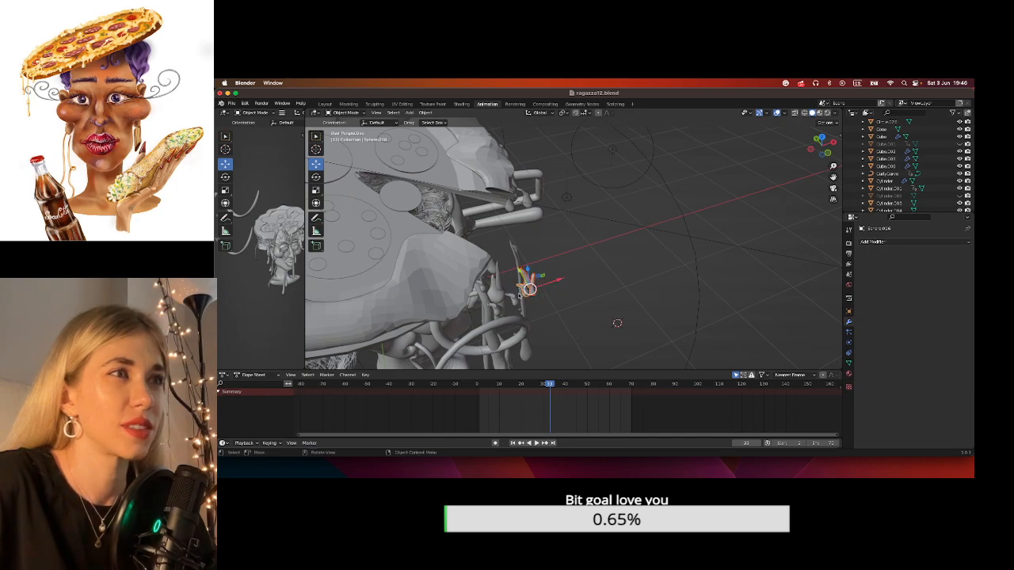
{"action": "left_click_drag", "start_coordinate": [558, 283], "coordinate": [495, 301]}
Pull the remaining detached cheese drops inward along the X axis and line them up under the pizza's edge.
{"action": "left_click", "coordinate": [493, 314]}
{"action": "left_click", "coordinate": [521, 299]}
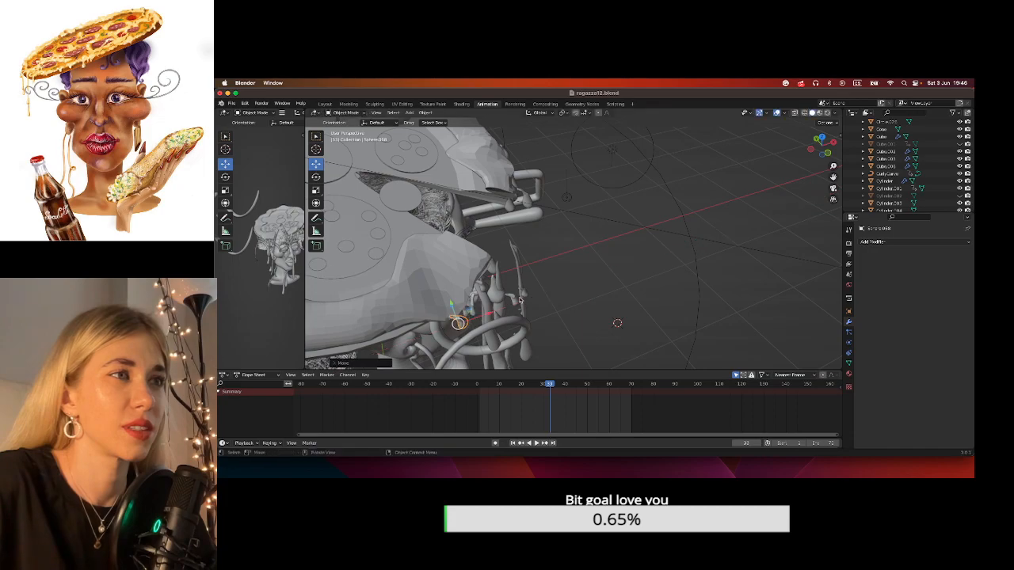
{"action": "left_click_drag", "start_coordinate": [523, 298], "coordinate": [473, 308]}
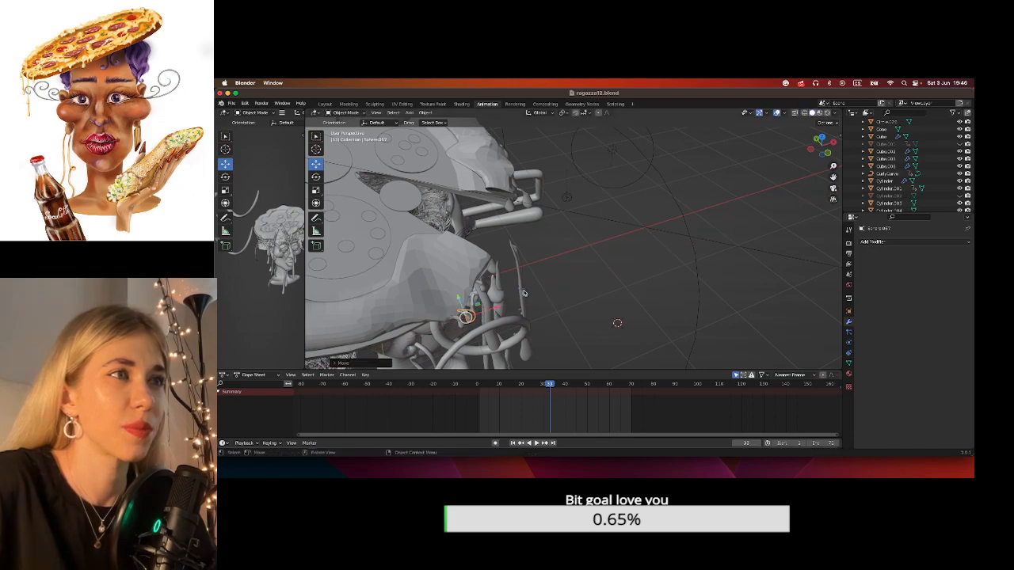
{"action": "left_click", "coordinate": [523, 294]}
{"action": "left_click_drag", "start_coordinate": [533, 289], "coordinate": [504, 287]}
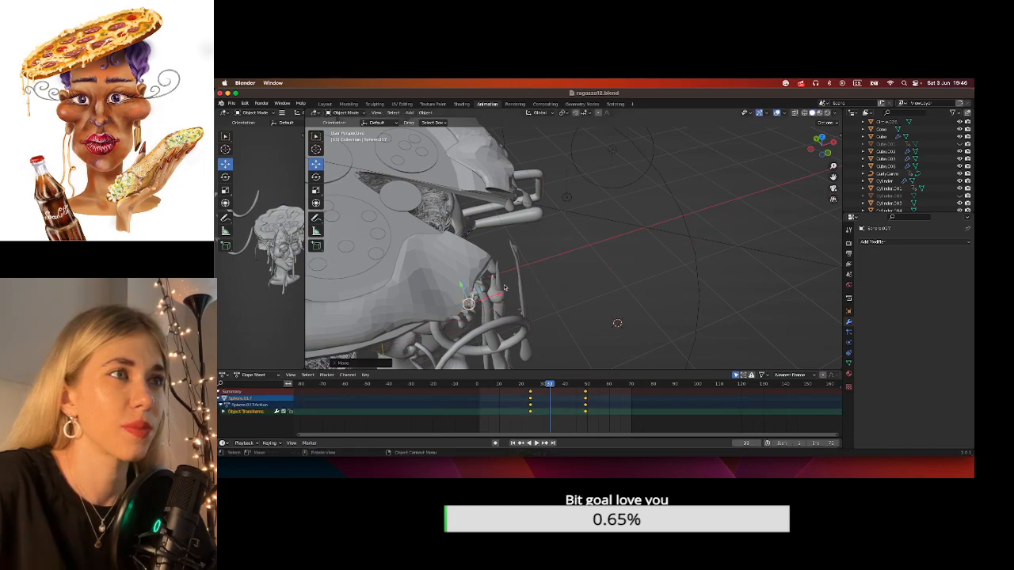
{"action": "left_click", "coordinate": [499, 297]}
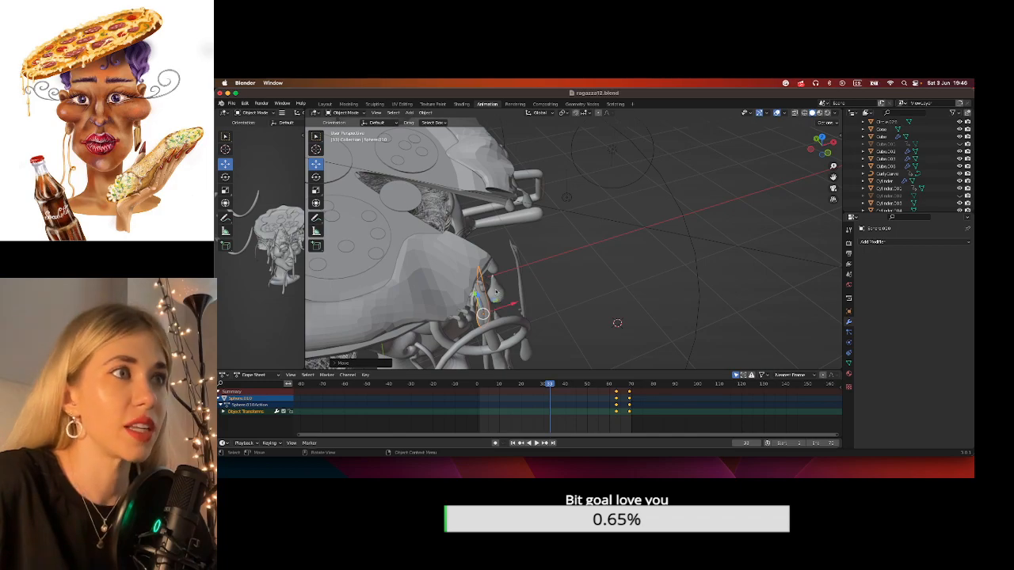
{"action": "left_click", "coordinate": [483, 296]}
Move the cheese drop from the cheek up to the slice cut and shift it sideways toward the rim's drips.
{"action": "middle_click_drag", "start_coordinate": [673, 297], "coordinate": [647, 316]}
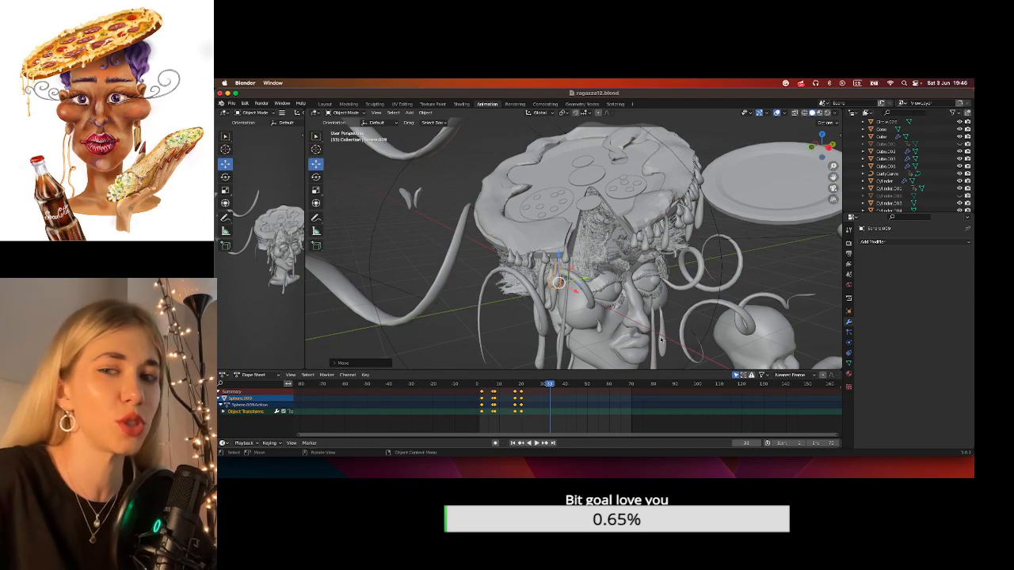
{"action": "middle_click_drag", "start_coordinate": [661, 339], "coordinate": [668, 329]}
{"action": "left_click", "coordinate": [668, 329]}
{"action": "left_click", "coordinate": [602, 331]}
{"action": "key", "text": "g"}
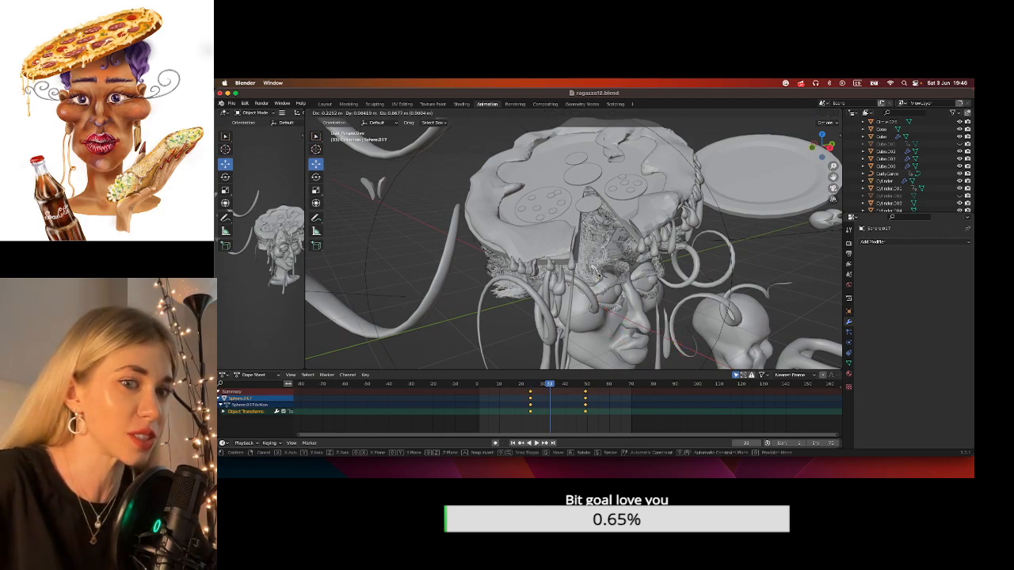
{"action": "left_click", "coordinate": [599, 273]}
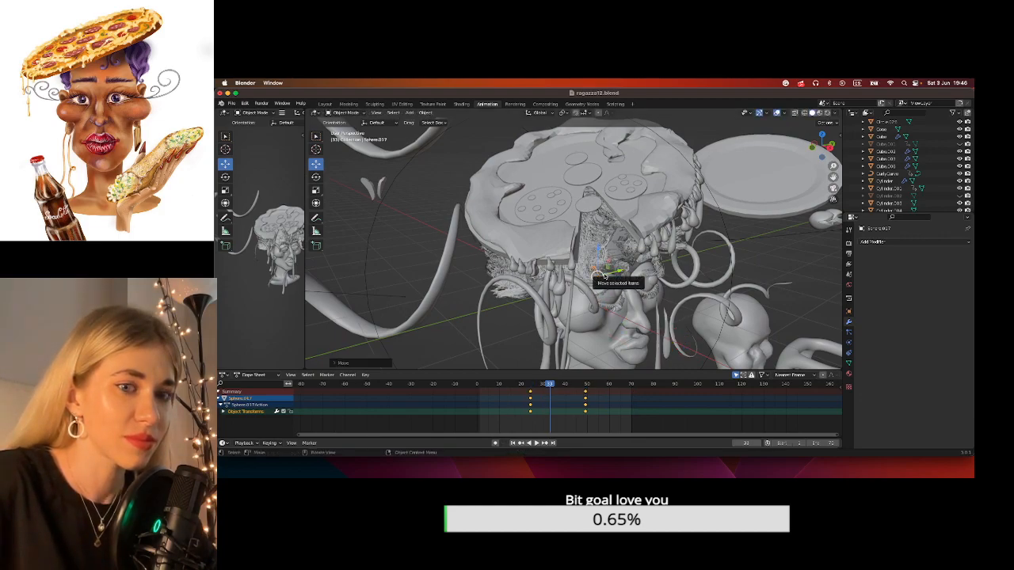
{"action": "left_click_drag", "start_coordinate": [599, 275], "coordinate": [543, 272]}
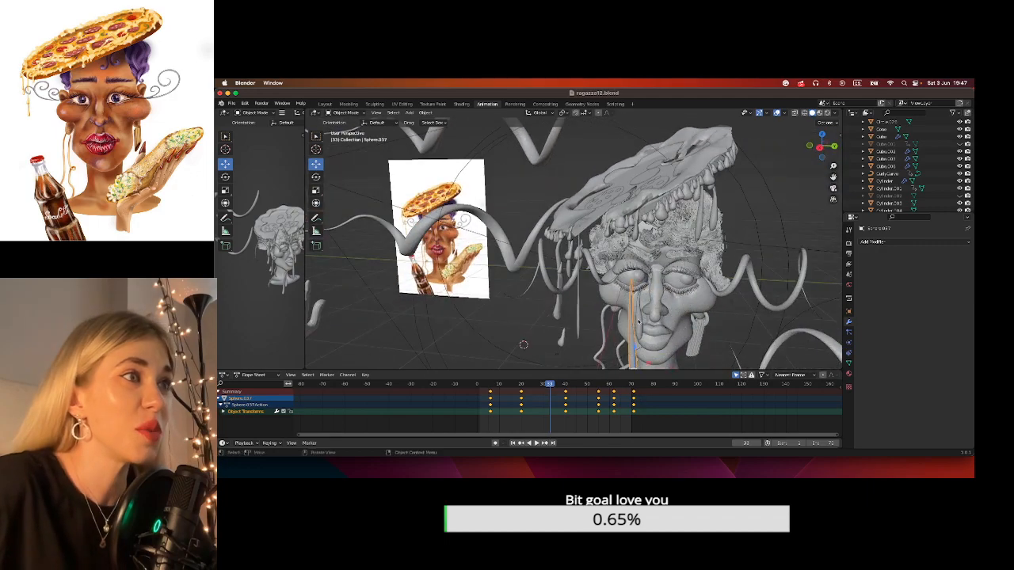
Move the long cheese drip in front of the face toward the cut rim and return the timeline to frame 1.
{"action": "left_click_drag", "start_coordinate": [635, 354], "coordinate": [594, 326]}
{"action": "left_click", "coordinate": [598, 319]}
{"action": "left_click_drag", "start_coordinate": [552, 386], "coordinate": [478, 389]}
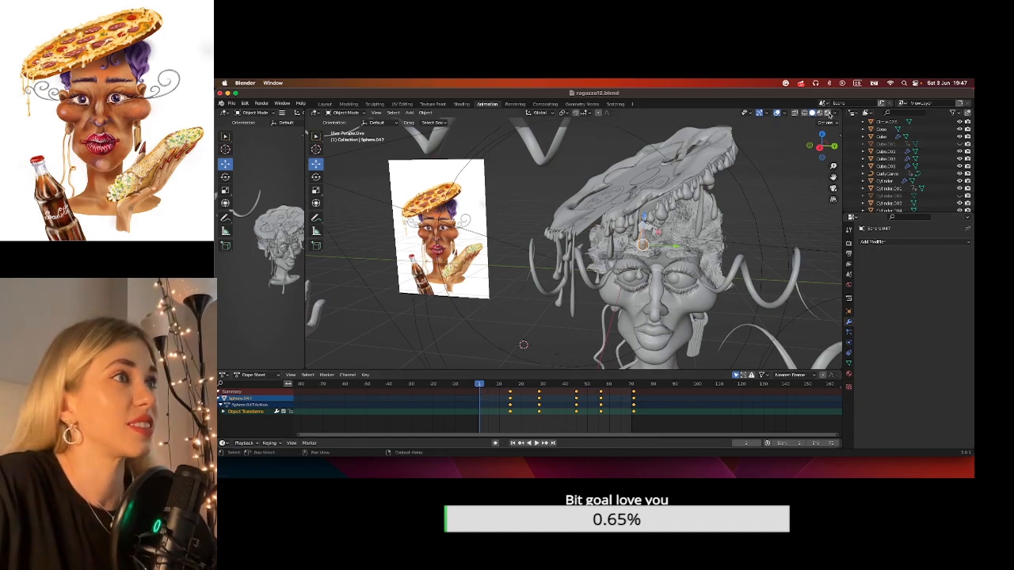
Switch the viewport to rendered shading and look at the head in the Right orthographic view.
{"action": "left_click", "coordinate": [827, 113]}
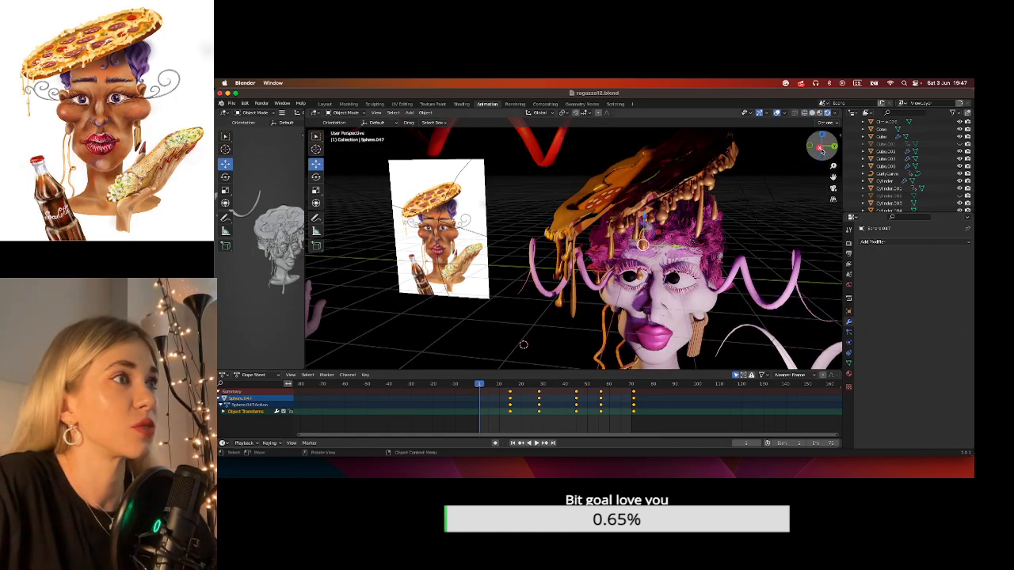
{"action": "left_click", "coordinate": [821, 150]}
{"action": "left_click_drag", "start_coordinate": [834, 177], "coordinate": [763, 134]}
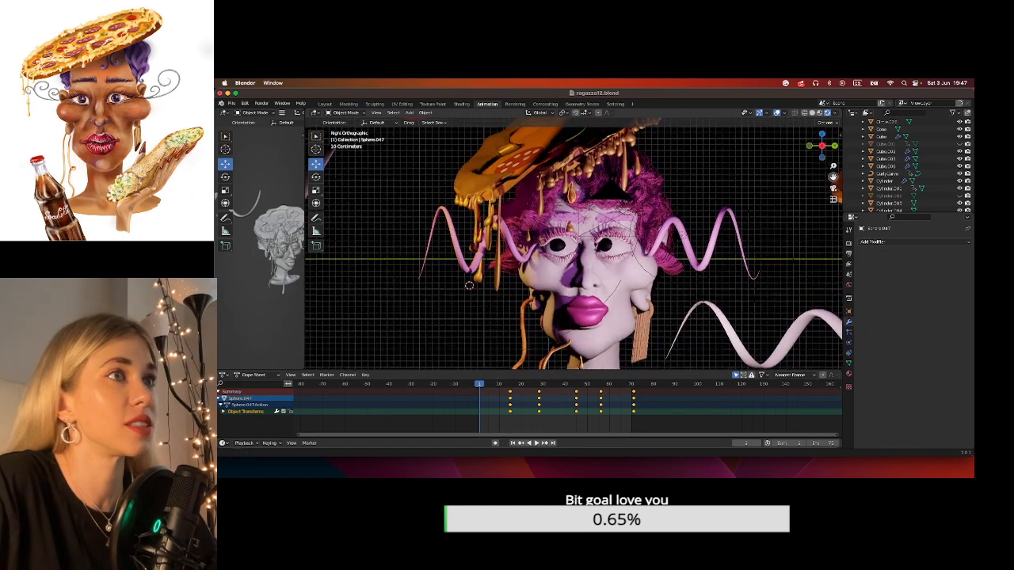
Move the stray cheese drops near the cut corner inward against the cluster of drips under the pizza rim.
{"action": "scroll", "coordinate": [560, 317], "scroll_direction": "down", "scroll_amount": 1}
{"action": "middle_click_drag", "start_coordinate": [570, 302], "coordinate": [552, 280]}
{"action": "scroll", "coordinate": [552, 280], "scroll_direction": "up", "scroll_amount": 4}
{"action": "left_click", "coordinate": [552, 281]}
{"action": "left_click_drag", "start_coordinate": [566, 337], "coordinate": [523, 302]}
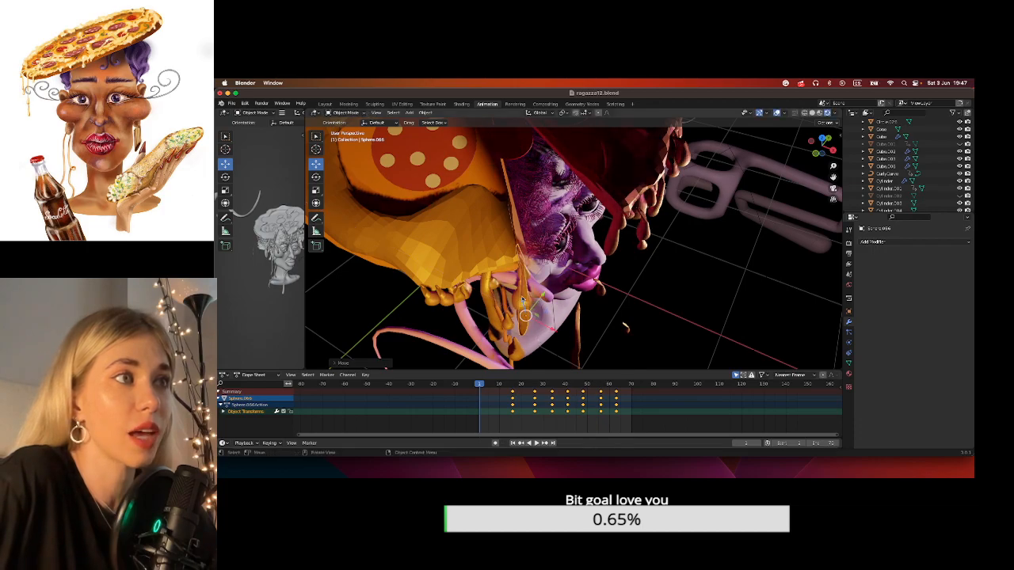
{"action": "left_click", "coordinate": [522, 302]}
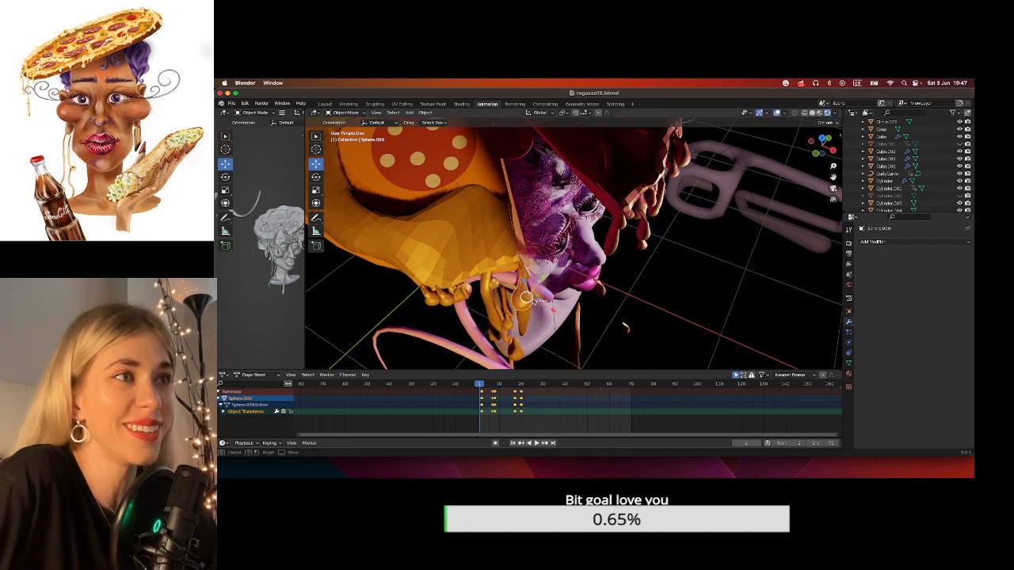
{"action": "left_click", "coordinate": [523, 307]}
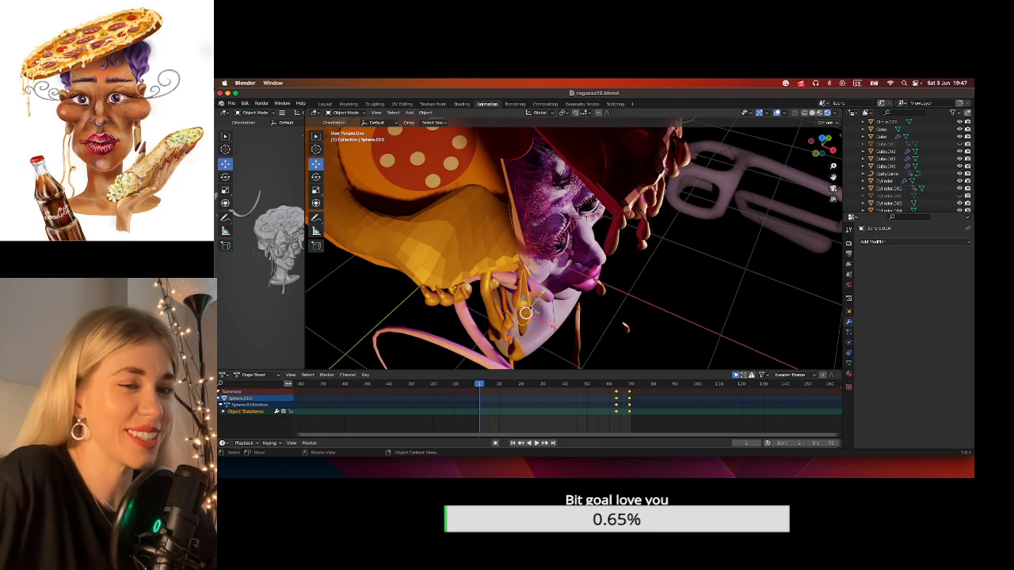
{"action": "left_click_drag", "start_coordinate": [525, 313], "coordinate": [507, 304]}
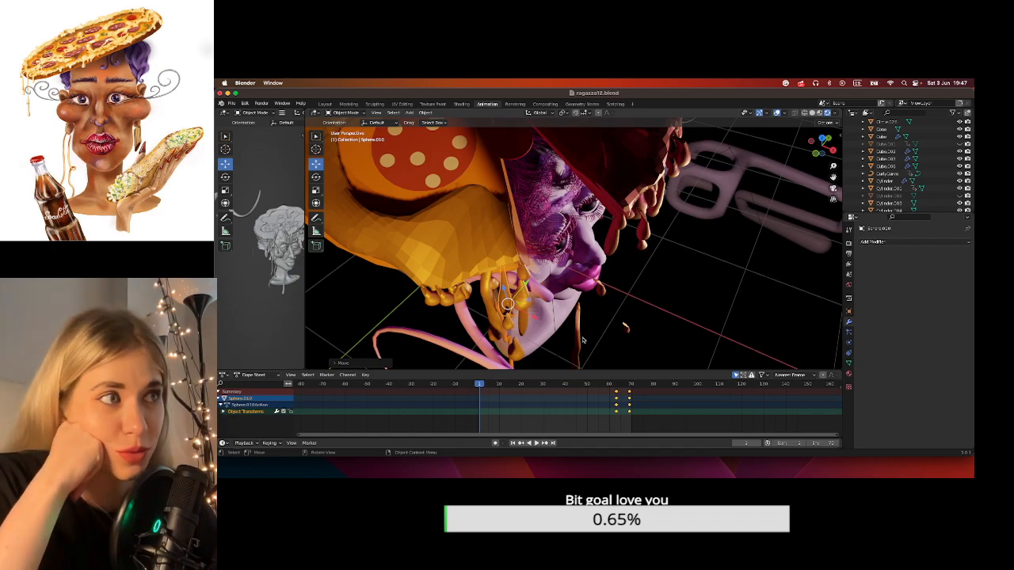
Go to frame 23 and set the origin of the long cheese drip near the chin to its geometry.
{"action": "mouse_move", "coordinate": [602, 310]}
{"action": "middle_mouse_down"}
{"action": "mouse_move", "coordinate": [584, 301]}
{"action": "mouse_move", "coordinate": [594, 378]}
{"action": "middle_mouse_up"}
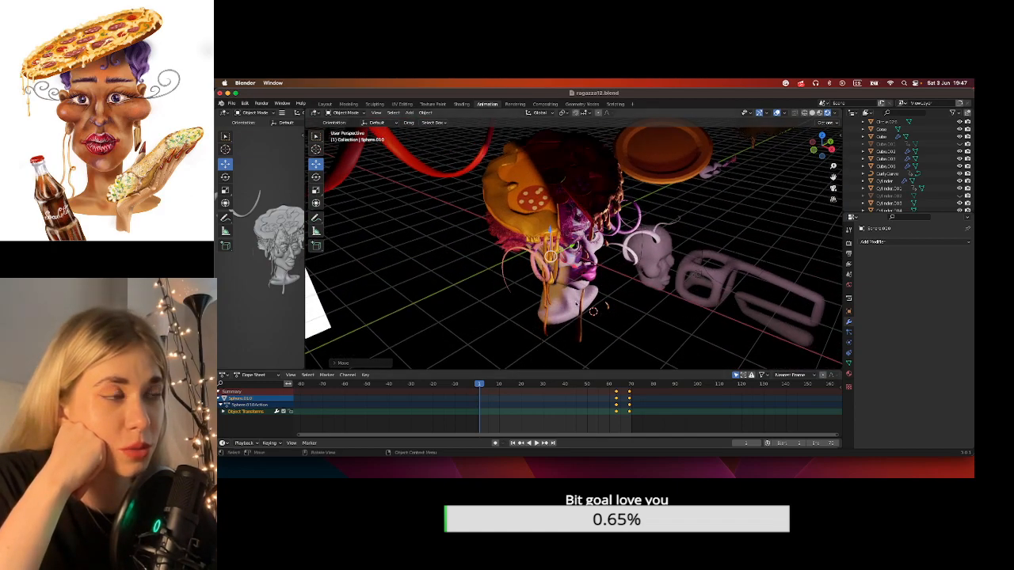
{"action": "left_click_drag", "start_coordinate": [485, 384], "coordinate": [528, 386]}
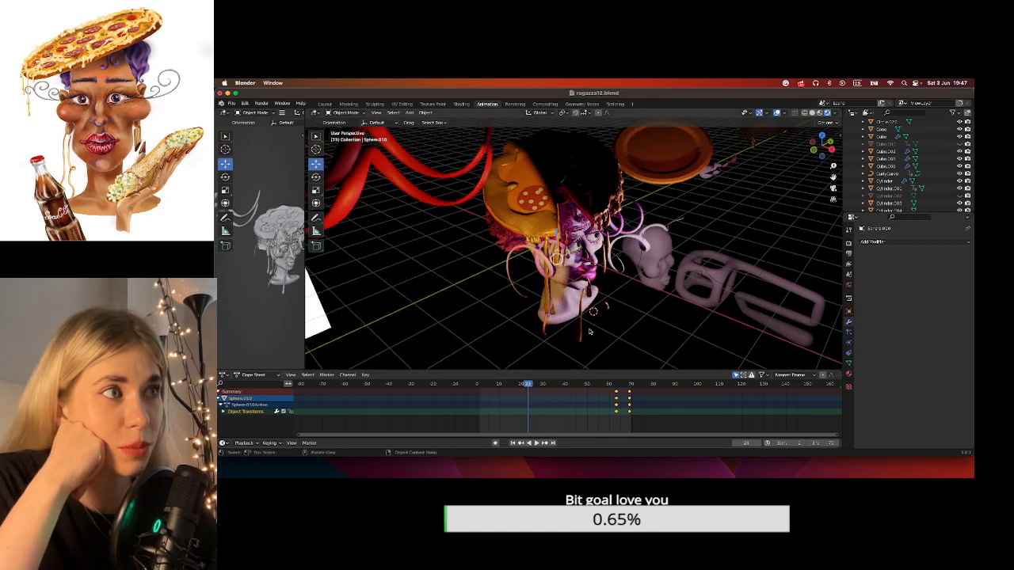
{"action": "scroll", "coordinate": [588, 331], "scroll_direction": "up", "scroll_amount": 5}
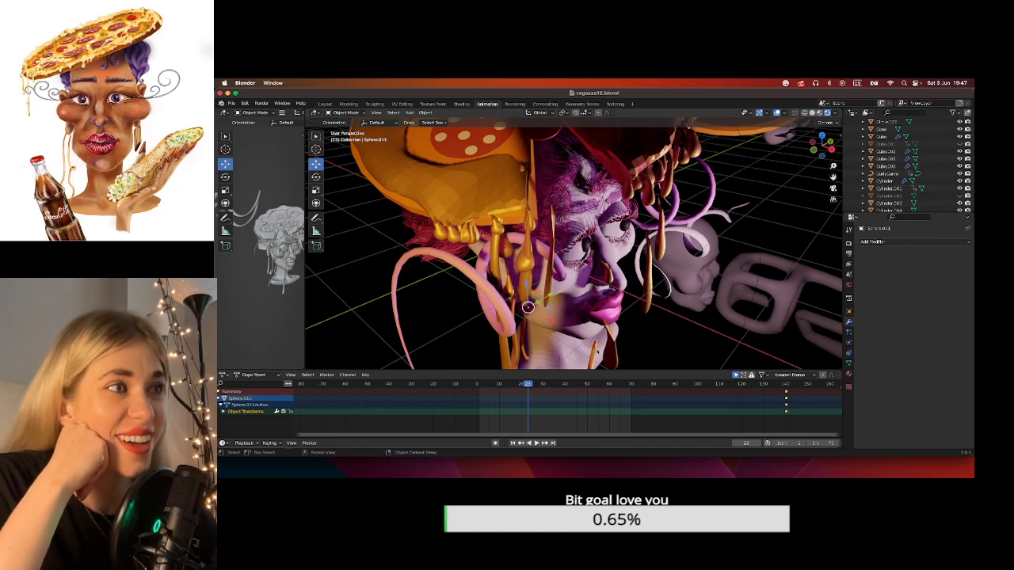
{"action": "left_click", "coordinate": [588, 331]}
{"action": "left_click", "coordinate": [594, 352]}
{"action": "middle_click_drag", "start_coordinate": [594, 353], "coordinate": [639, 293]}
{"action": "scroll", "coordinate": [615, 275], "scroll_direction": "up", "scroll_amount": 3}
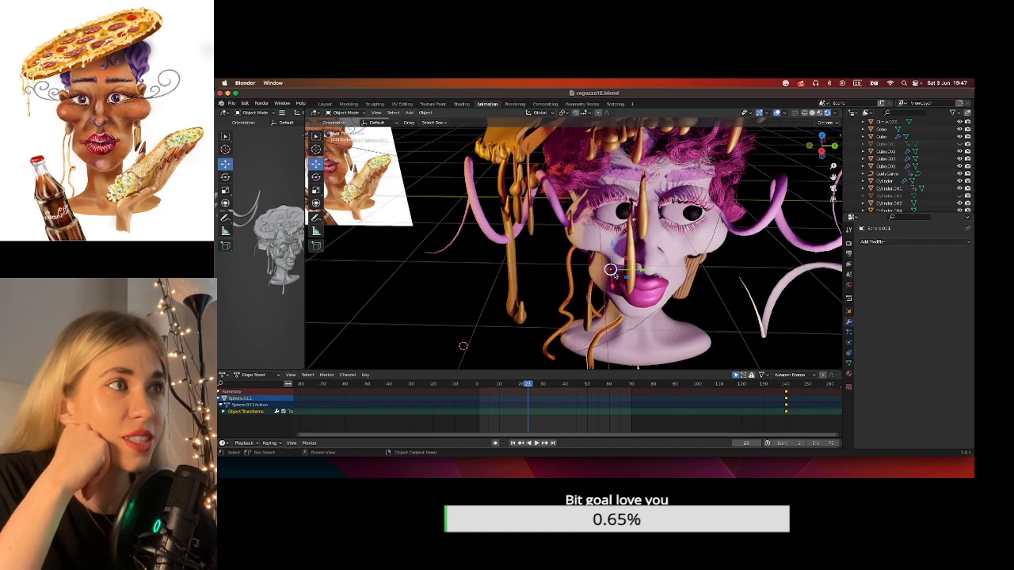
{"action": "left_click", "coordinate": [425, 113]}
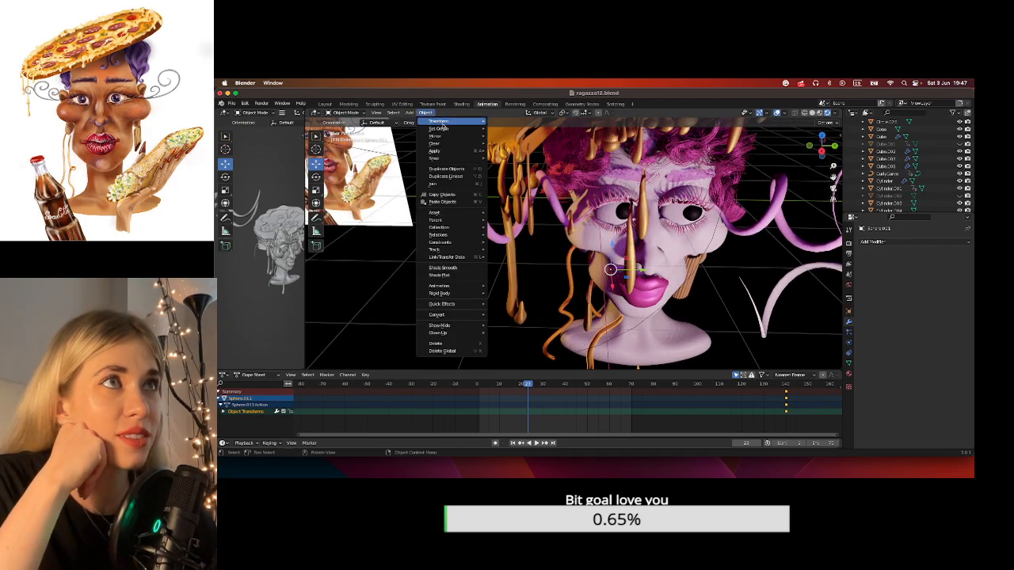
{"action": "mouse_move", "coordinate": [447, 121]}
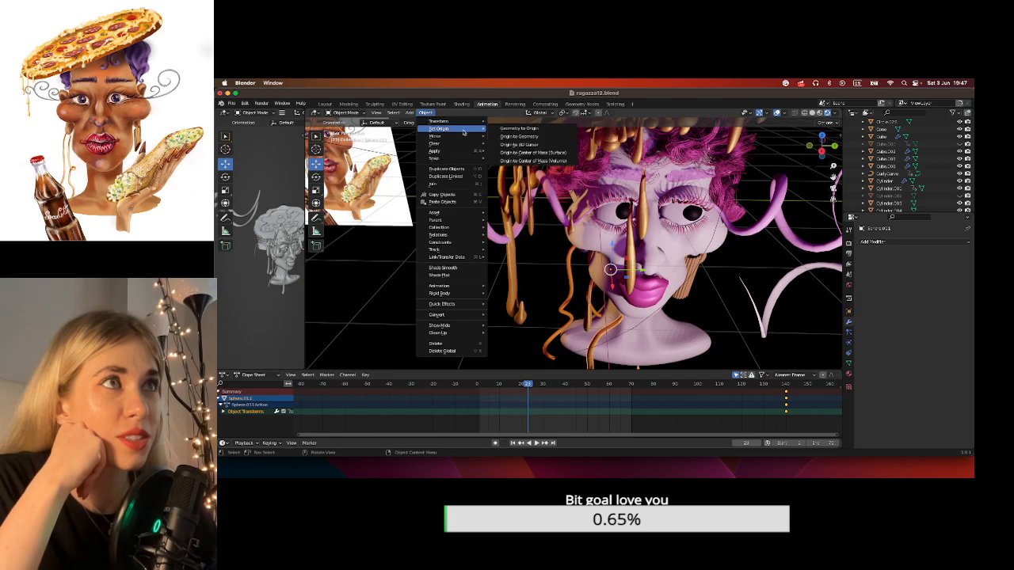
{"action": "left_click", "coordinate": [508, 137]}
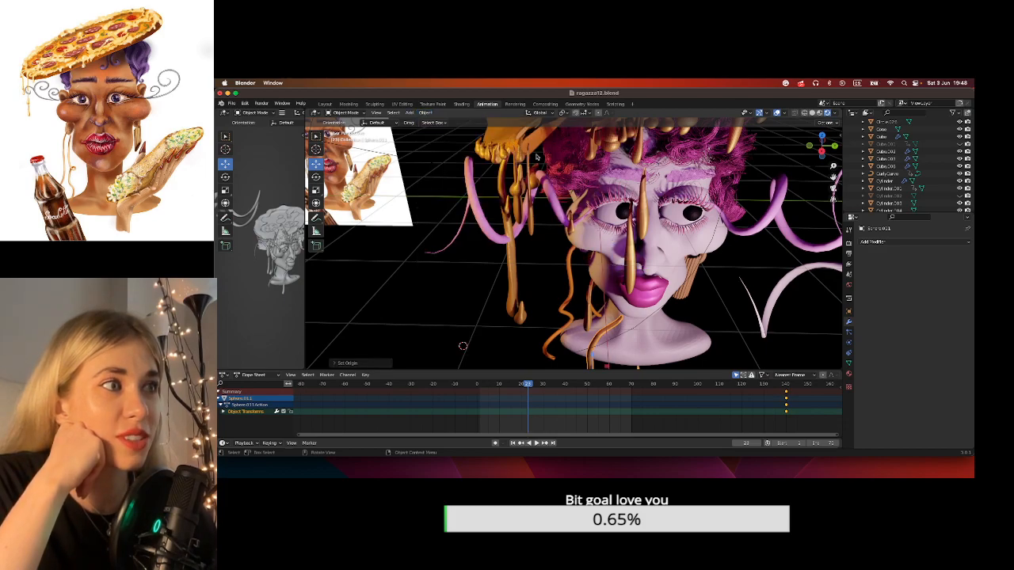
Raise the long cheese drip from the chin up to the cut edge of the pizza.
{"action": "left_click_drag", "start_coordinate": [590, 360], "coordinate": [595, 177]}
{"action": "scroll", "coordinate": [593, 208], "scroll_direction": "down", "scroll_amount": 2}
{"action": "scroll", "coordinate": [592, 208], "scroll_direction": "up", "scroll_amount": 2}
{"action": "scroll", "coordinate": [593, 208], "scroll_direction": "down", "scroll_amount": 1}
{"action": "left_click_drag", "start_coordinate": [832, 177], "coordinate": [800, 225]}
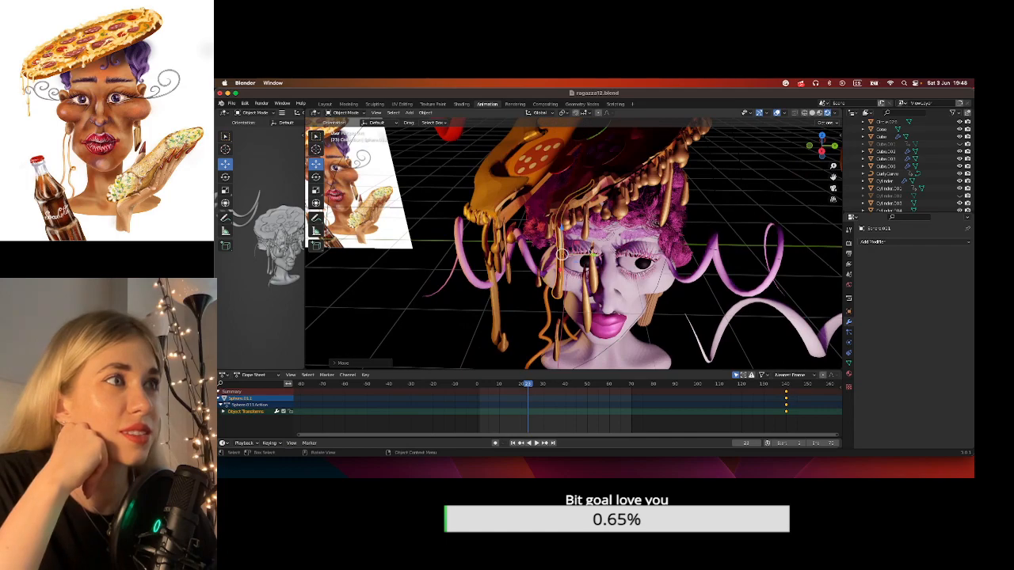
Rotate the long cheese drip hanging over the face to align it with the slice's cut edge.
{"action": "middle_click_drag", "start_coordinate": [591, 254], "coordinate": [523, 200]}
{"action": "left_click_drag", "start_coordinate": [832, 179], "coordinate": [856, 196]}
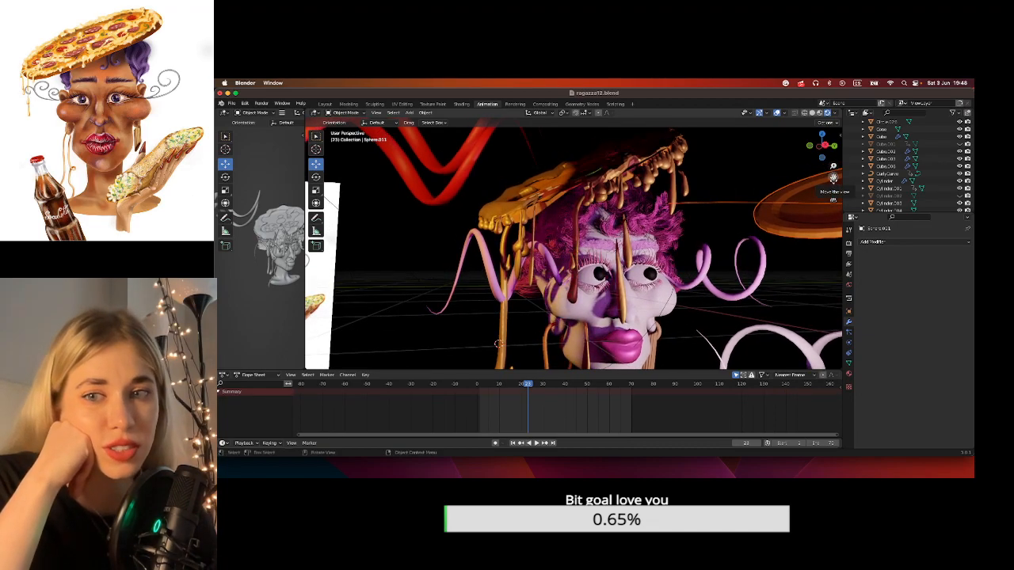
{"action": "middle_click_drag", "start_coordinate": [588, 203], "coordinate": [538, 262]}
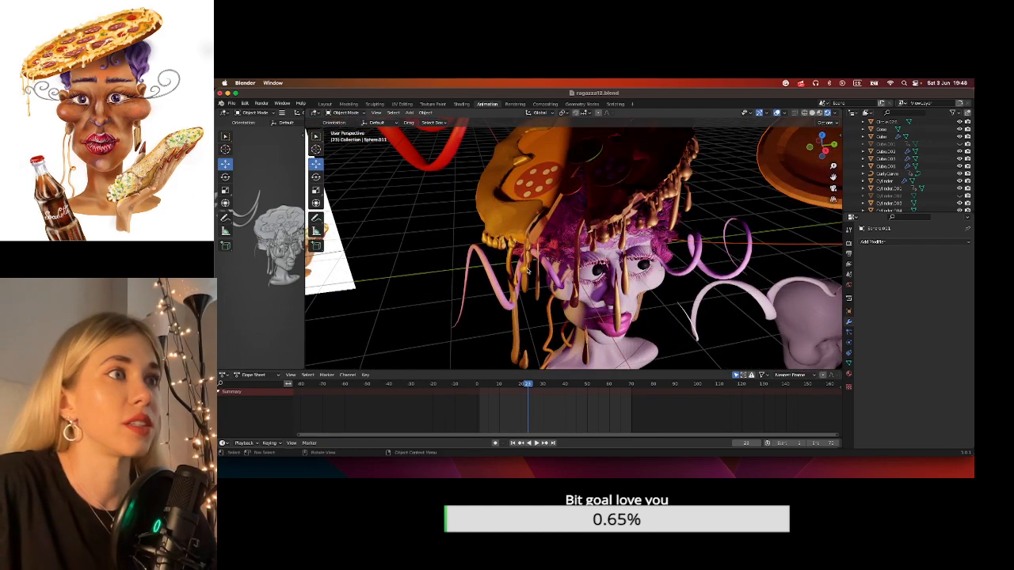
{"action": "left_click", "coordinate": [527, 271]}
{"action": "middle_click_drag", "start_coordinate": [528, 271], "coordinate": [616, 225]}
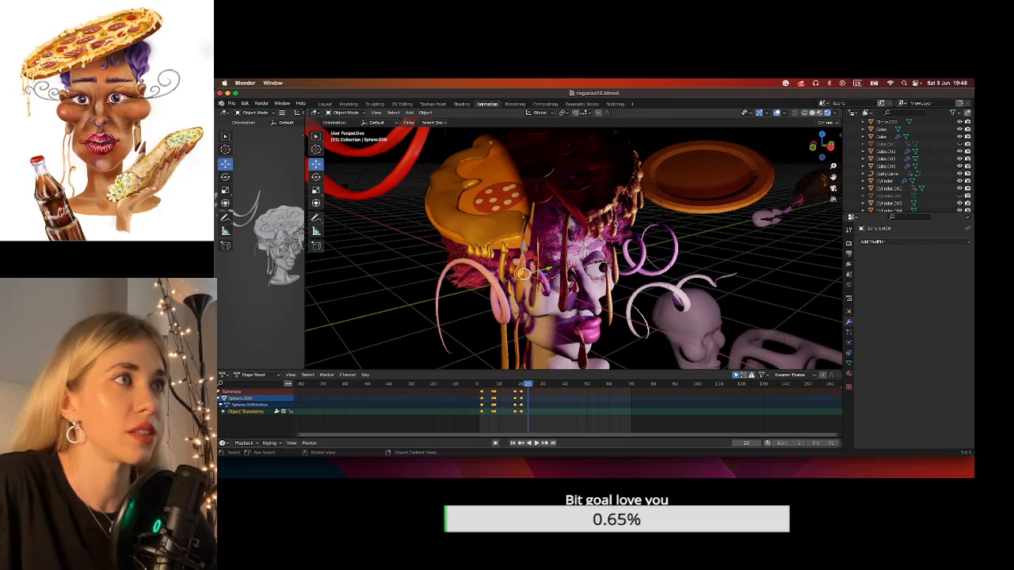
{"action": "scroll", "coordinate": [616, 225], "scroll_direction": "up", "scroll_amount": 3}
{"action": "left_click", "coordinate": [558, 226]}
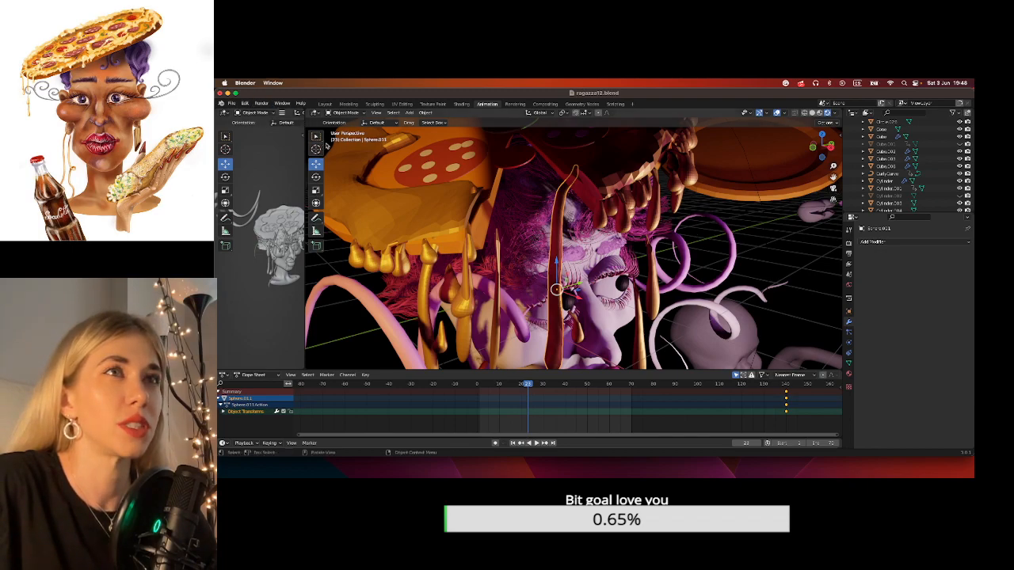
{"action": "left_click", "coordinate": [316, 176]}
{"action": "left_click_drag", "start_coordinate": [565, 300], "coordinate": [608, 280]}
{"action": "left_click", "coordinate": [315, 164]}
Shift the long cheese drip along the Y axis and the X axis under the cut edge.
{"action": "middle_click_drag", "start_coordinate": [701, 257], "coordinate": [610, 252]}
{"action": "key", "text": "g"}
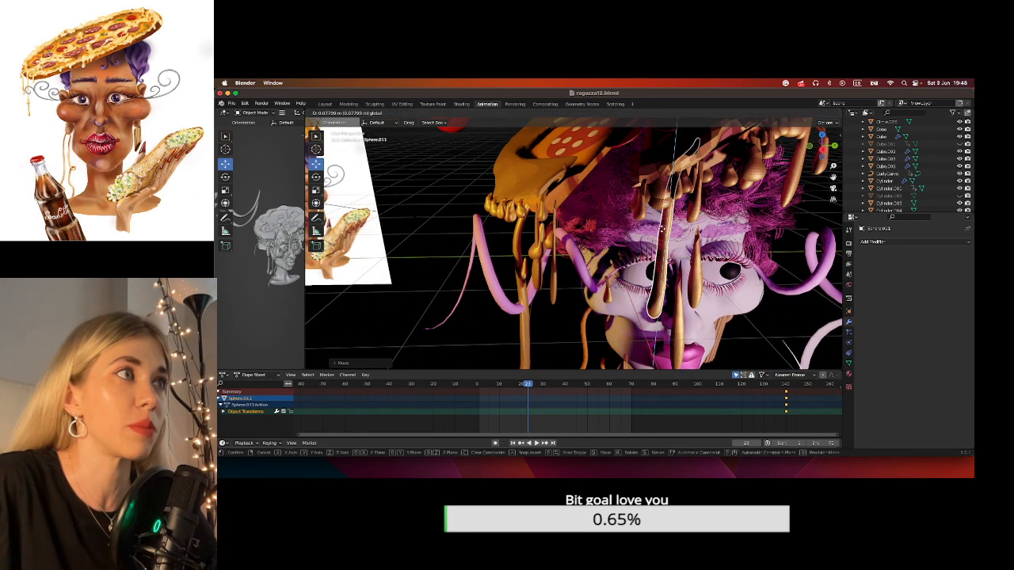
{"action": "key", "text": "y"}
{"action": "left_click", "coordinate": [659, 260]}
{"action": "middle_click_drag", "start_coordinate": [659, 260], "coordinate": [674, 271]}
{"action": "key", "text": "g"}
{"action": "key", "text": "x"}
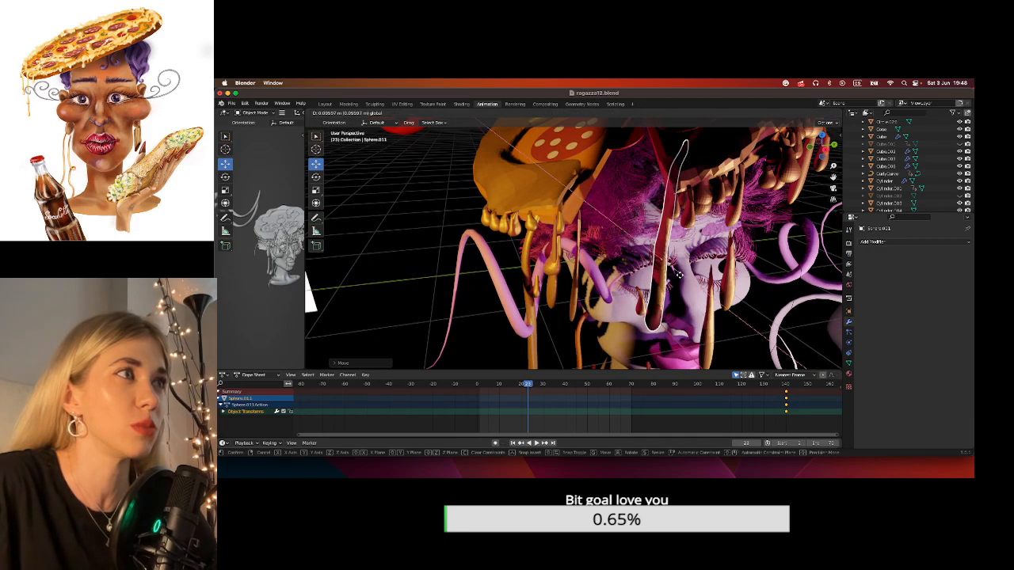
{"action": "left_click", "coordinate": [678, 274]}
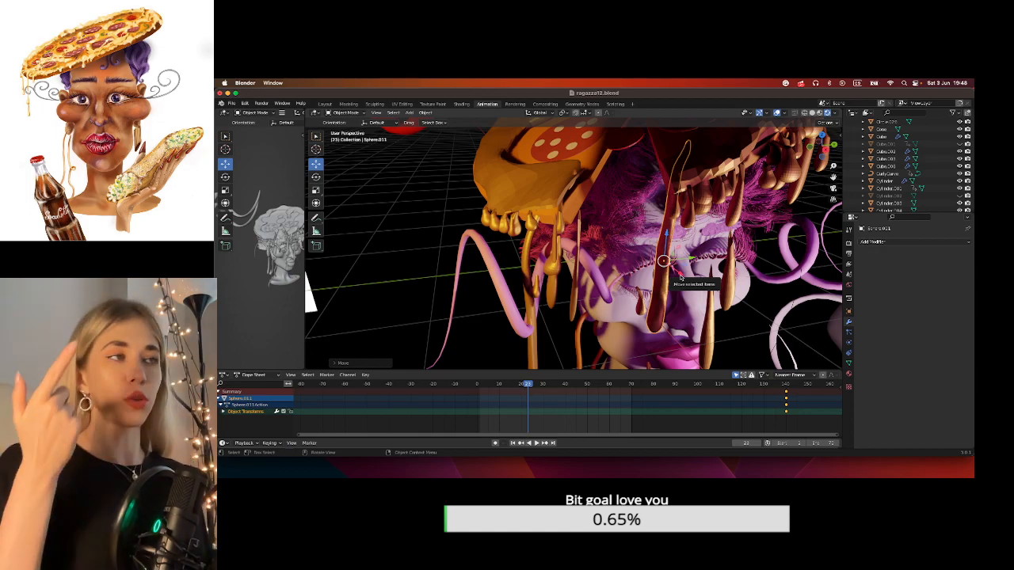
Adjust the height of the long cheese drip so its upper end meets the pizza's underside.
{"action": "middle_click_drag", "start_coordinate": [680, 276], "coordinate": [753, 242]}
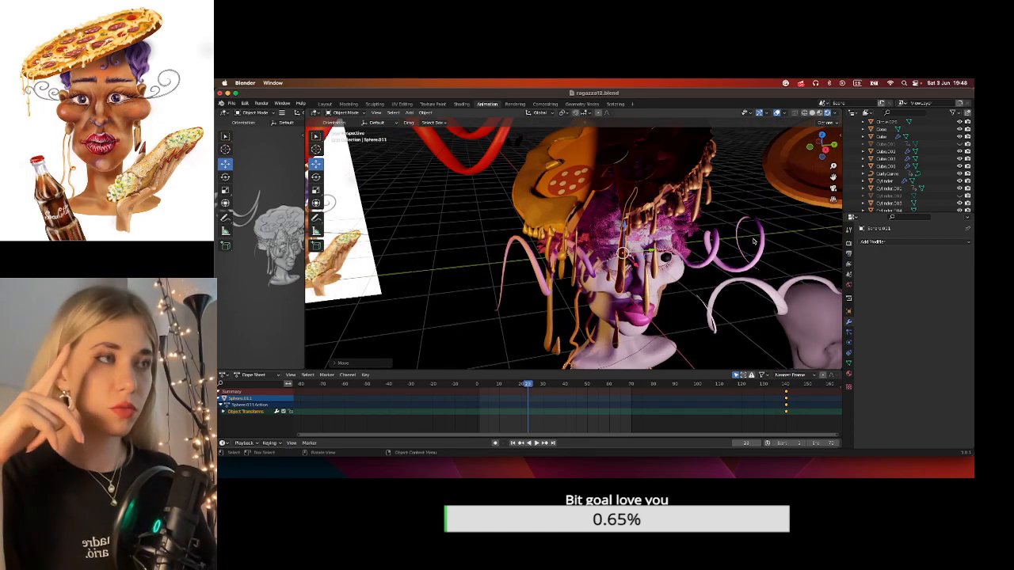
{"action": "mouse_move", "coordinate": [829, 152]}
{"action": "left_mouse_down"}
{"action": "mouse_move", "coordinate": [783, 132]}
{"action": "mouse_move", "coordinate": [834, 146]}
{"action": "left_mouse_up"}
{"action": "left_click_drag", "start_coordinate": [632, 239], "coordinate": [585, 214]}
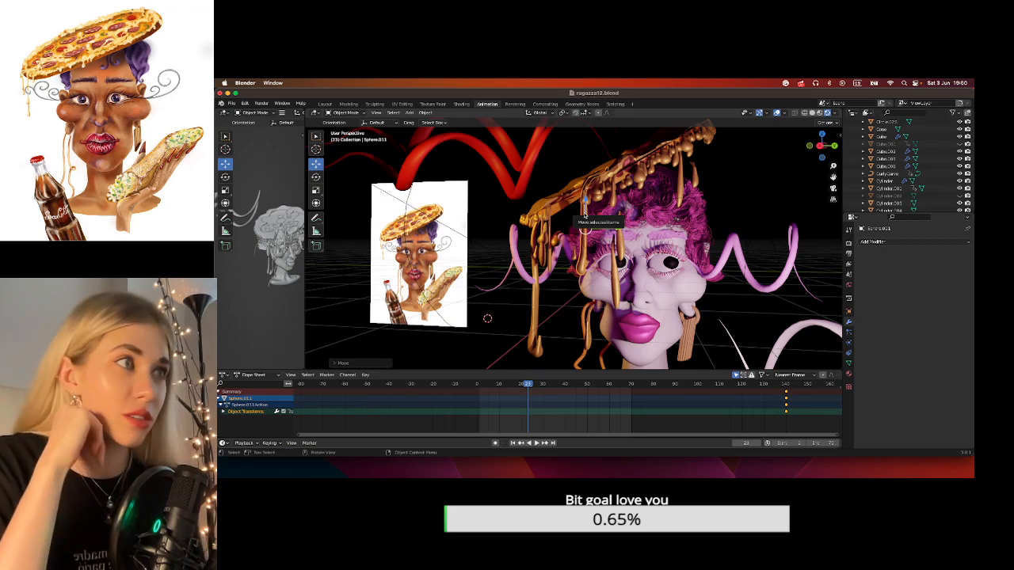
Unhide the checkered room (Cube.001) around the head.
{"action": "left_click_drag", "start_coordinate": [834, 177], "coordinate": [815, 178]}
{"action": "middle_click_drag", "start_coordinate": [648, 274], "coordinate": [662, 277]}
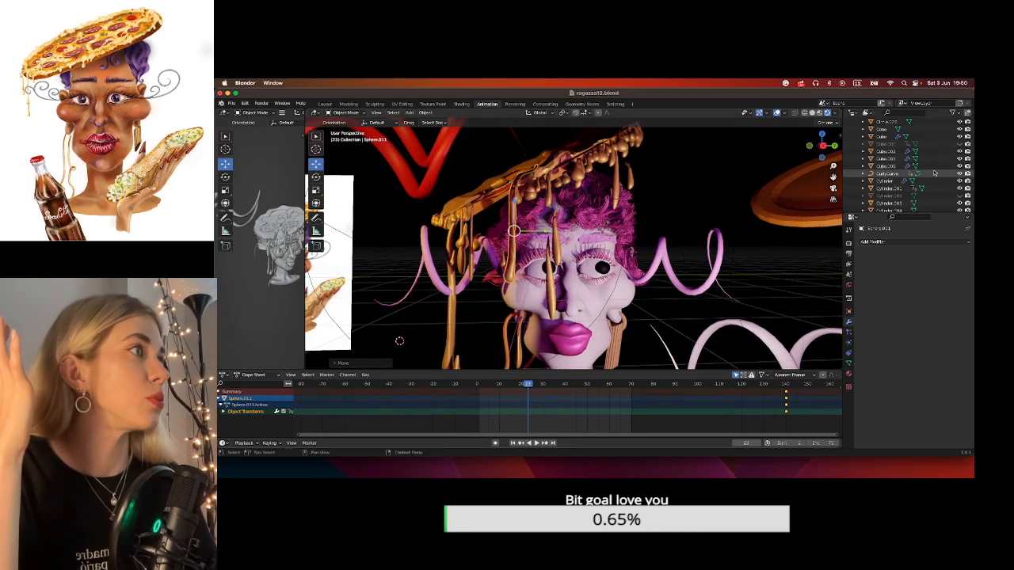
{"action": "left_click", "coordinate": [959, 145]}
{"action": "middle_click_drag", "start_coordinate": [747, 207], "coordinate": [734, 208]}
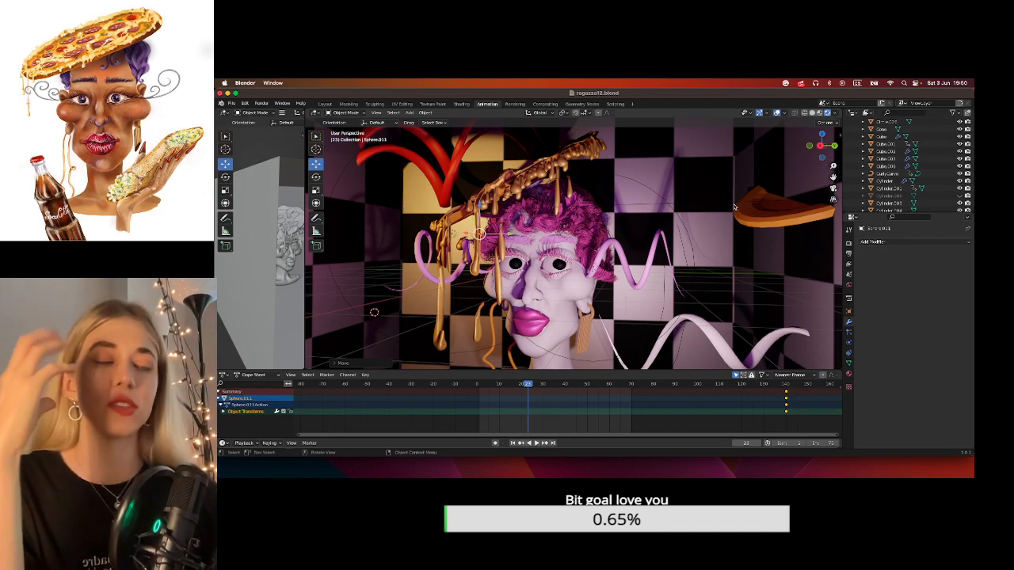
Nudge the long cheese drip sideways along the cut edge in the Right orthographic view.
{"action": "left_click", "coordinate": [821, 146]}
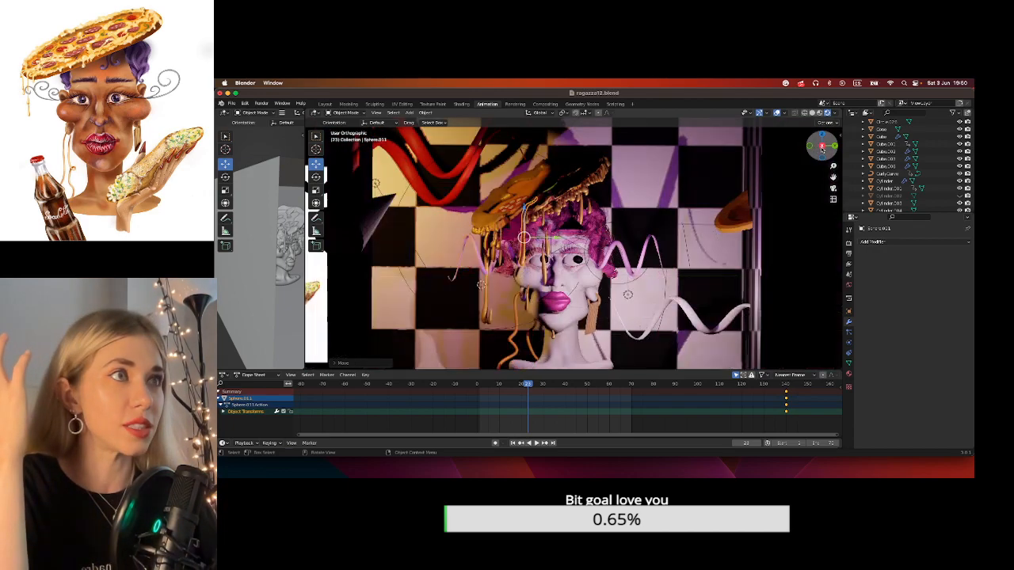
{"action": "left_click", "coordinate": [821, 147]}
{"action": "left_click_drag", "start_coordinate": [522, 235], "coordinate": [504, 235]}
{"action": "left_click", "coordinate": [613, 228]}
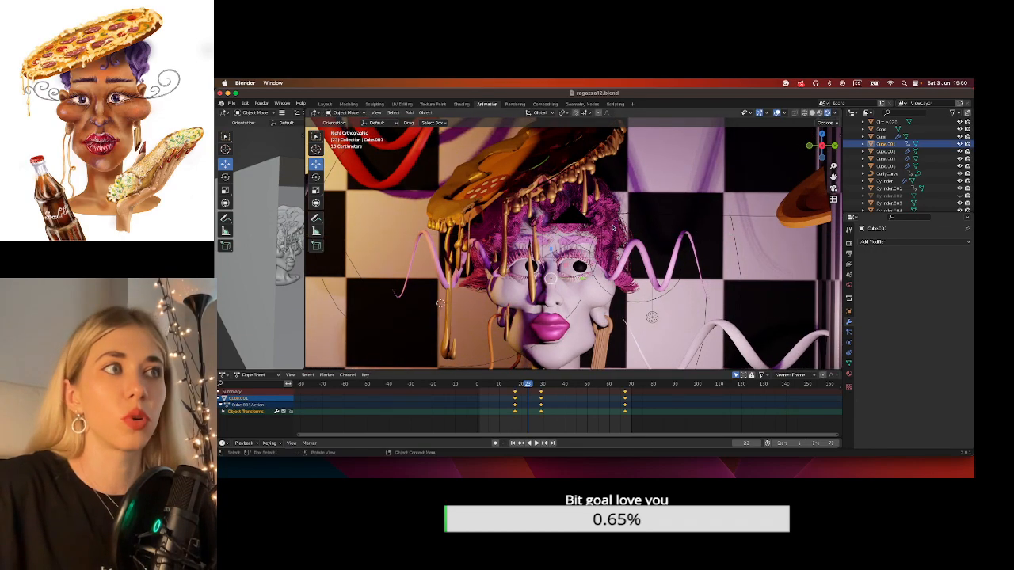
Return to frame 0 and examine the head and pizza hat against the checkered room from several angles.
{"action": "left_click_drag", "start_coordinate": [528, 386], "coordinate": [477, 387]}
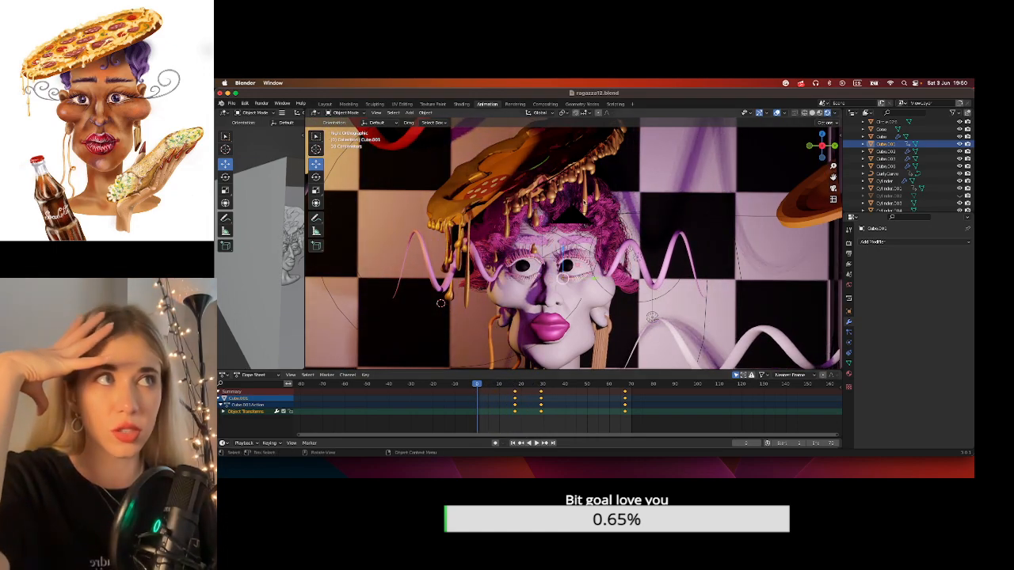
{"action": "left_click_drag", "start_coordinate": [821, 147], "coordinate": [818, 144]}
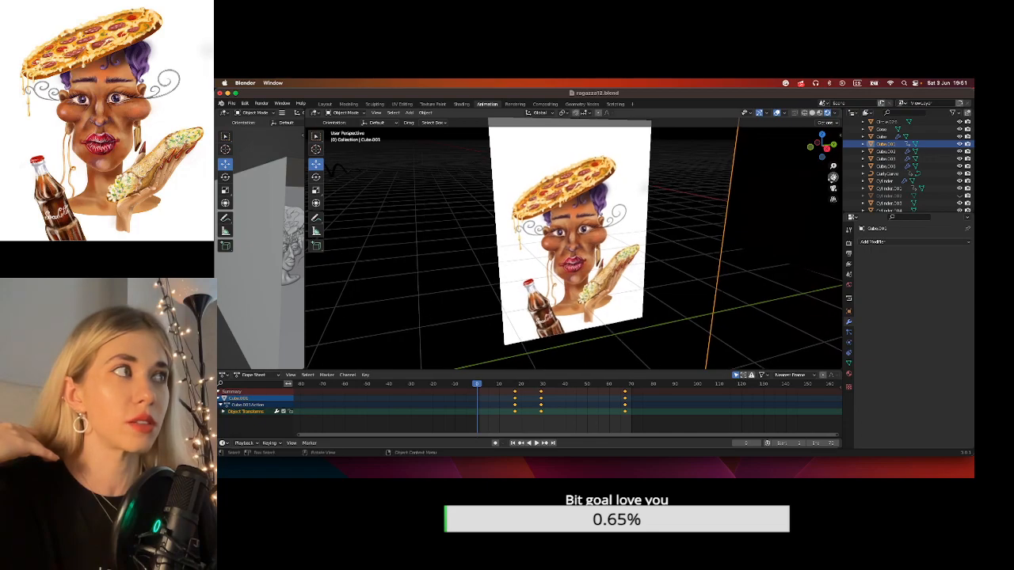
{"action": "left_click", "coordinate": [822, 146]}
{"action": "scroll", "coordinate": [823, 150], "scroll_direction": "down", "scroll_amount": 7}
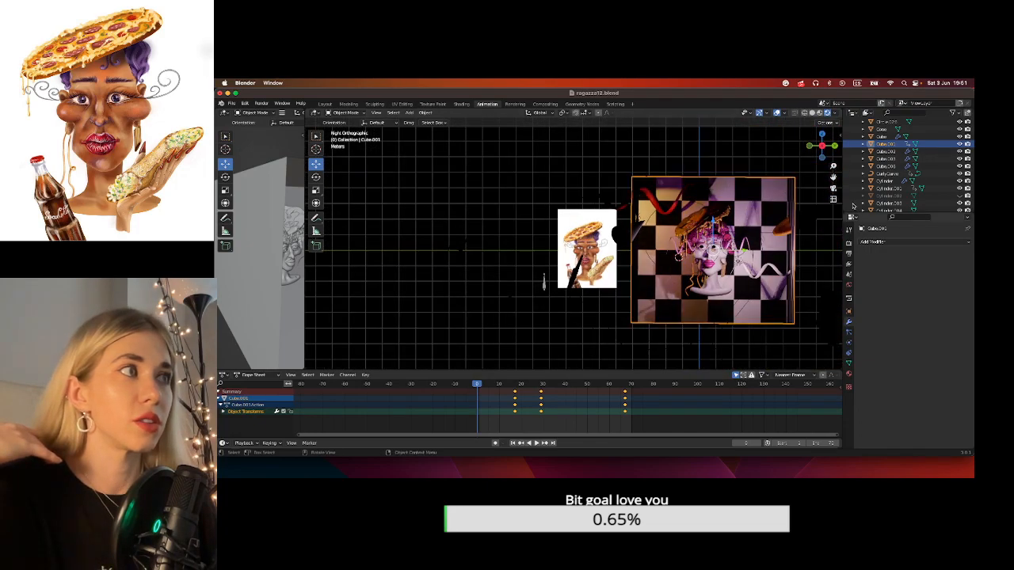
{"action": "scroll", "coordinate": [839, 171], "scroll_direction": "up", "scroll_amount": 7}
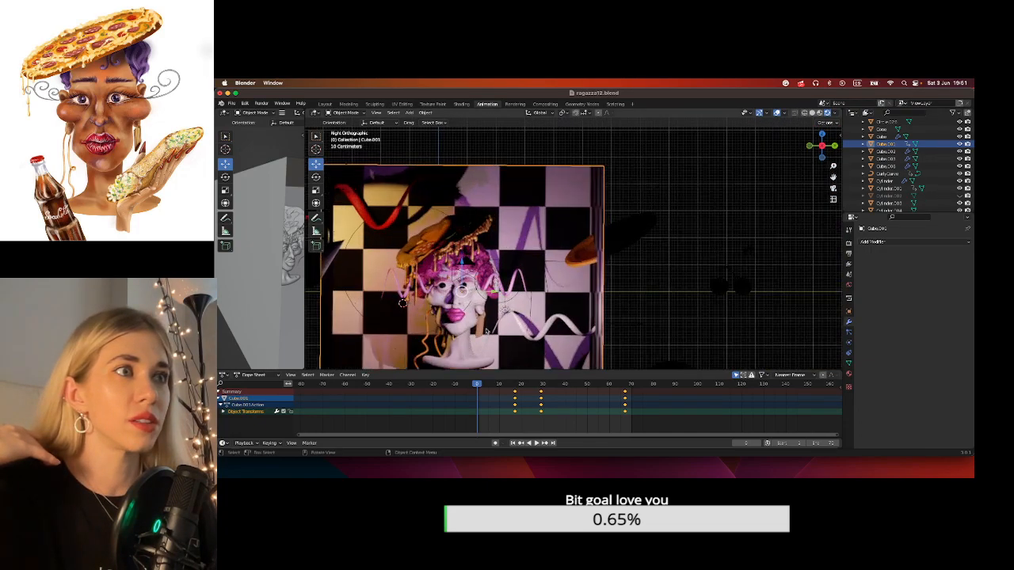
{"action": "left_click_drag", "start_coordinate": [832, 176], "coordinate": [964, 144]}
{"action": "left_click_drag", "start_coordinate": [821, 156], "coordinate": [780, 84]}
{"action": "scroll", "coordinate": [702, 265], "scroll_direction": "down", "scroll_amount": 3}
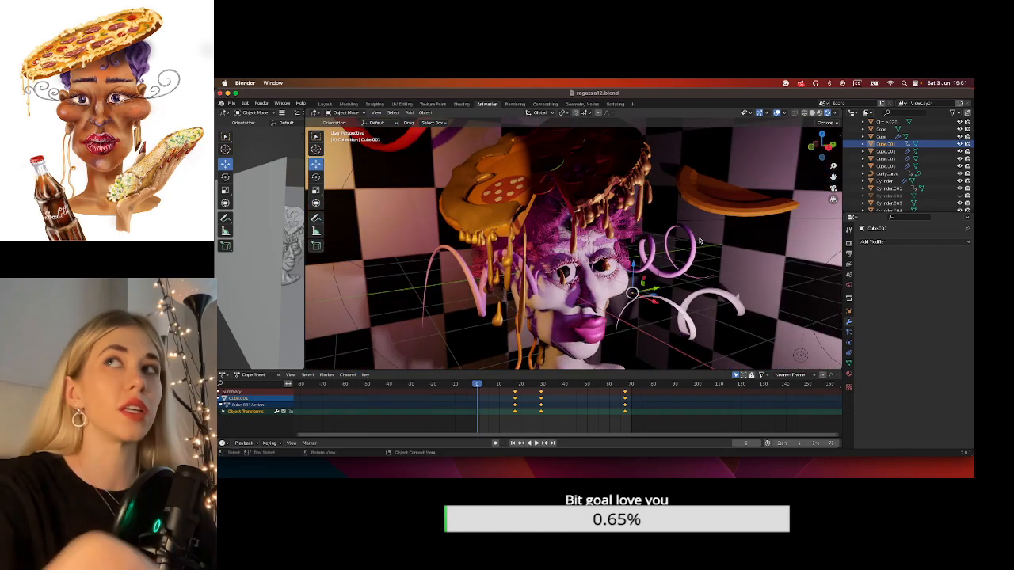
{"action": "middle_click_drag", "start_coordinate": [589, 183], "coordinate": [498, 150]}
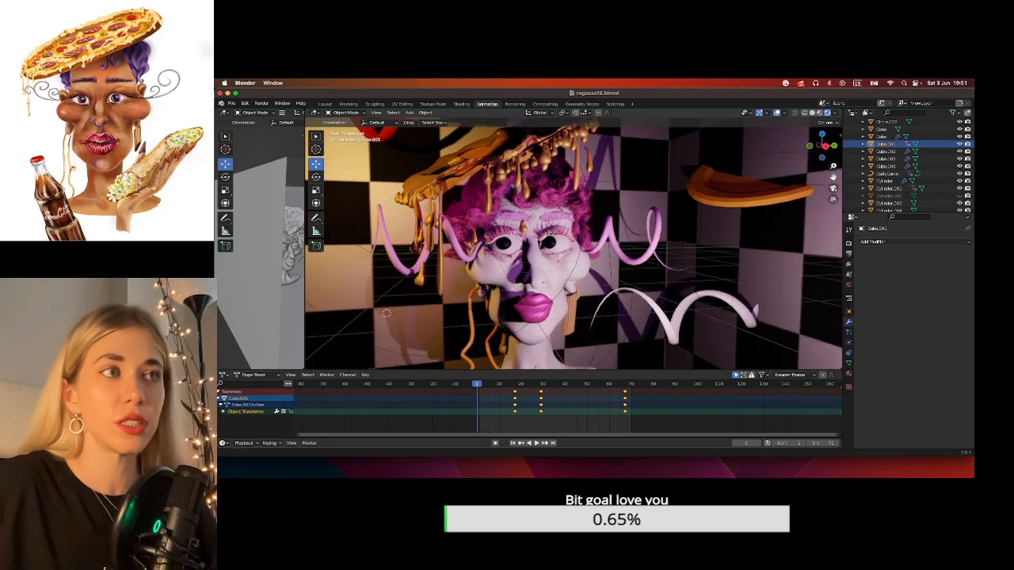
{"action": "left_click_drag", "start_coordinate": [833, 179], "coordinate": [830, 176]}
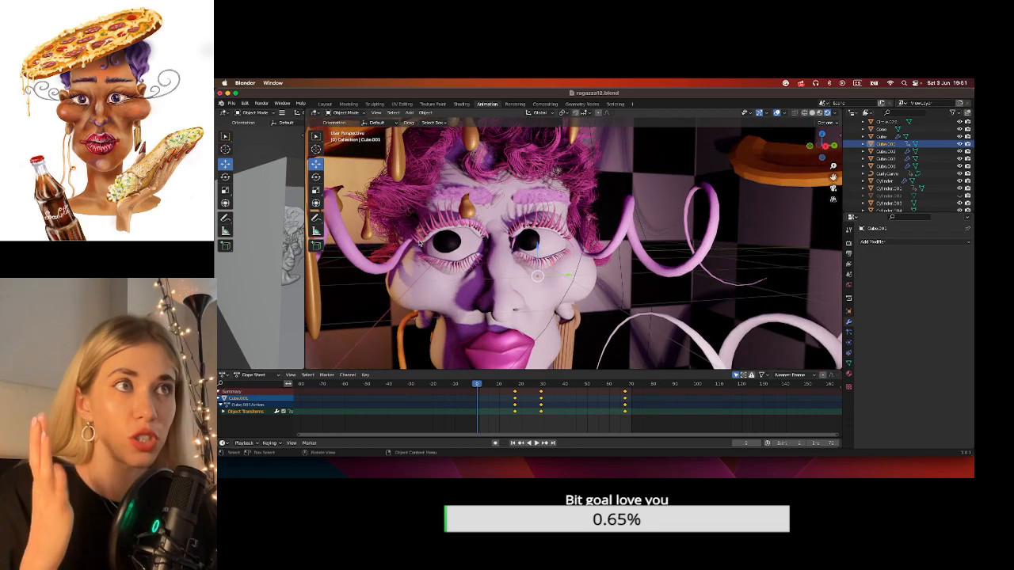
Play the room animation with a pause around frame 29, and return the playhead to frame 3.
{"action": "key", "text": "space"}
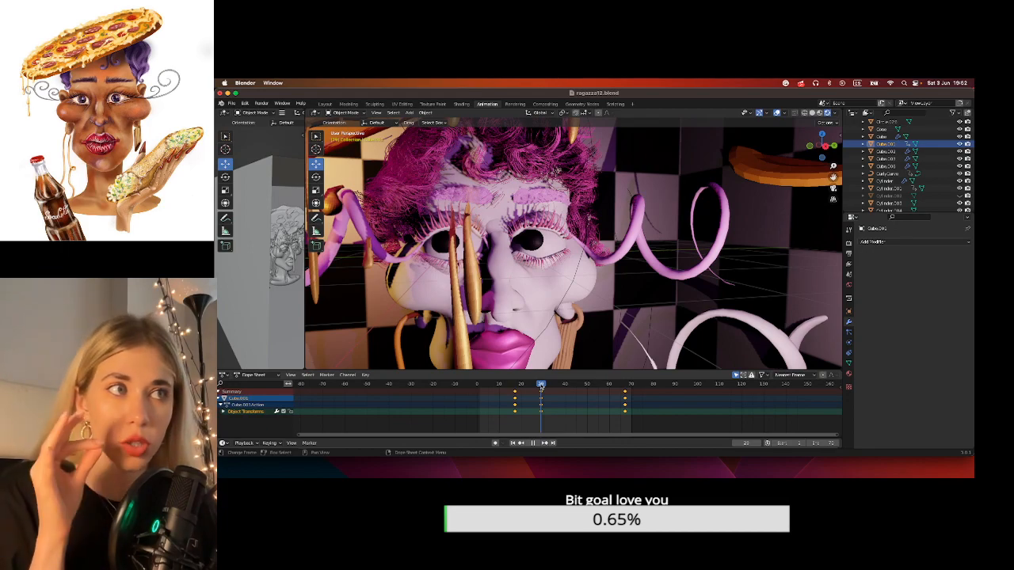
{"action": "key", "text": "space"}
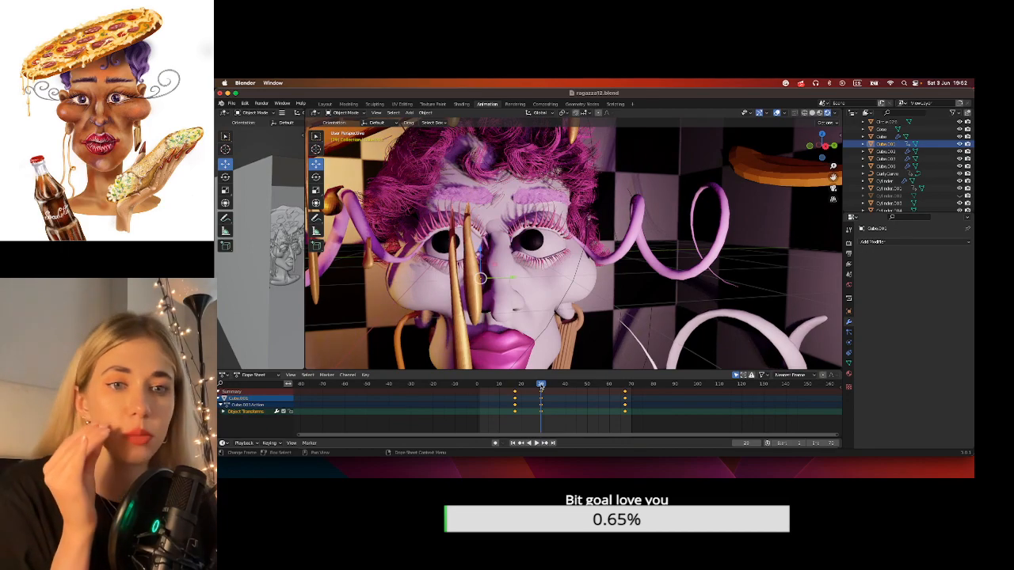
{"action": "key", "text": "space"}
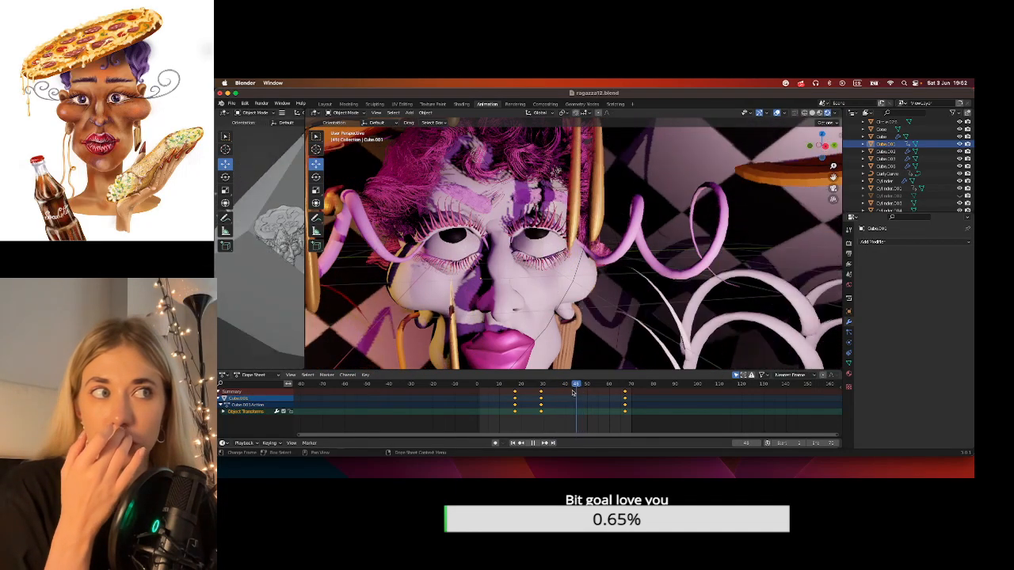
{"action": "left_click_drag", "start_coordinate": [516, 394], "coordinate": [483, 405]}
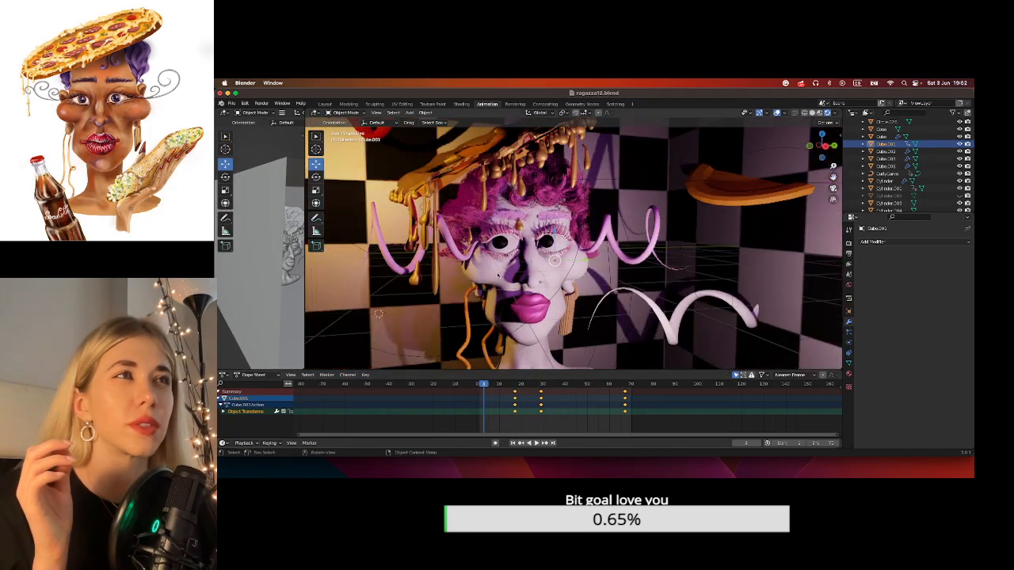
Examine the head, pizza hat and floating slice inside the checkered room from several angles and distances.
{"action": "middle_click_drag", "start_coordinate": [538, 223], "coordinate": [438, 320]}
{"action": "scroll", "coordinate": [524, 213], "scroll_direction": "up", "scroll_amount": 1}
{"action": "scroll", "coordinate": [686, 283], "scroll_direction": "down", "scroll_amount": 5}
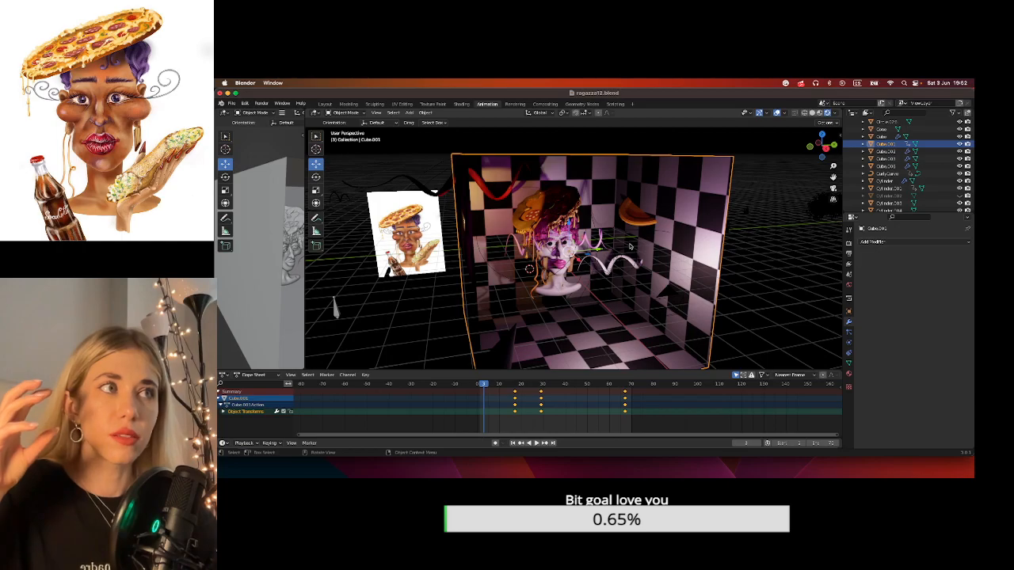
{"action": "mouse_move", "coordinate": [687, 283]}
{"action": "middle_mouse_down"}
{"action": "mouse_move", "coordinate": [666, 254]}
{"action": "mouse_move", "coordinate": [683, 272]}
{"action": "mouse_move", "coordinate": [634, 305]}
{"action": "mouse_move", "coordinate": [457, 234]}
{"action": "mouse_move", "coordinate": [566, 213]}
{"action": "mouse_move", "coordinate": [582, 253]}
{"action": "mouse_move", "coordinate": [467, 227]}
{"action": "mouse_move", "coordinate": [699, 288]}
{"action": "middle_mouse_up"}
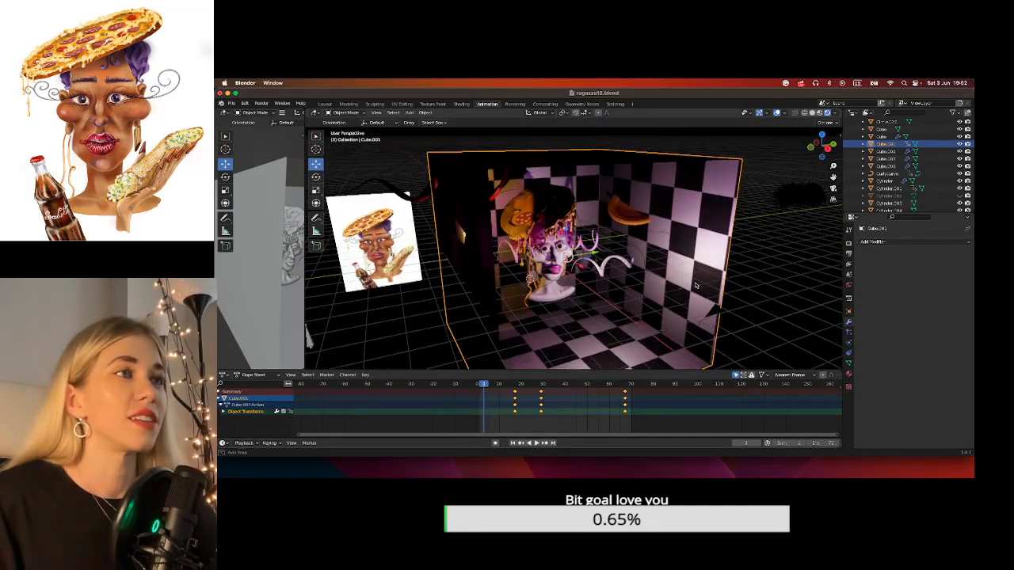
{"action": "scroll", "coordinate": [566, 258], "scroll_direction": "up", "scroll_amount": 5}
{"action": "middle_click_drag", "start_coordinate": [562, 263], "coordinate": [584, 249]}
{"action": "scroll", "coordinate": [582, 249], "scroll_direction": "up", "scroll_amount": 2}
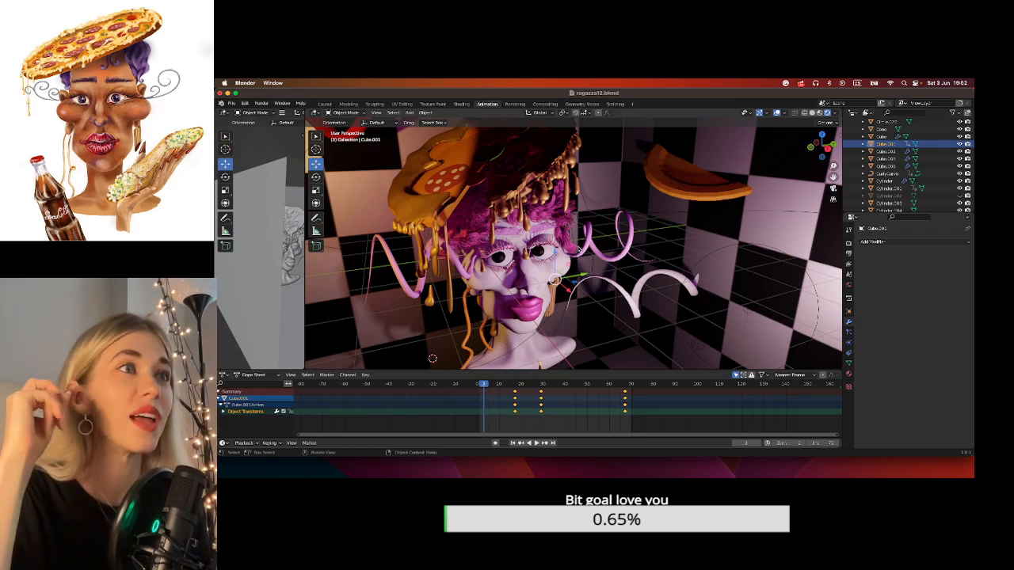
{"action": "scroll", "coordinate": [540, 247], "scroll_direction": "down", "scroll_amount": 4}
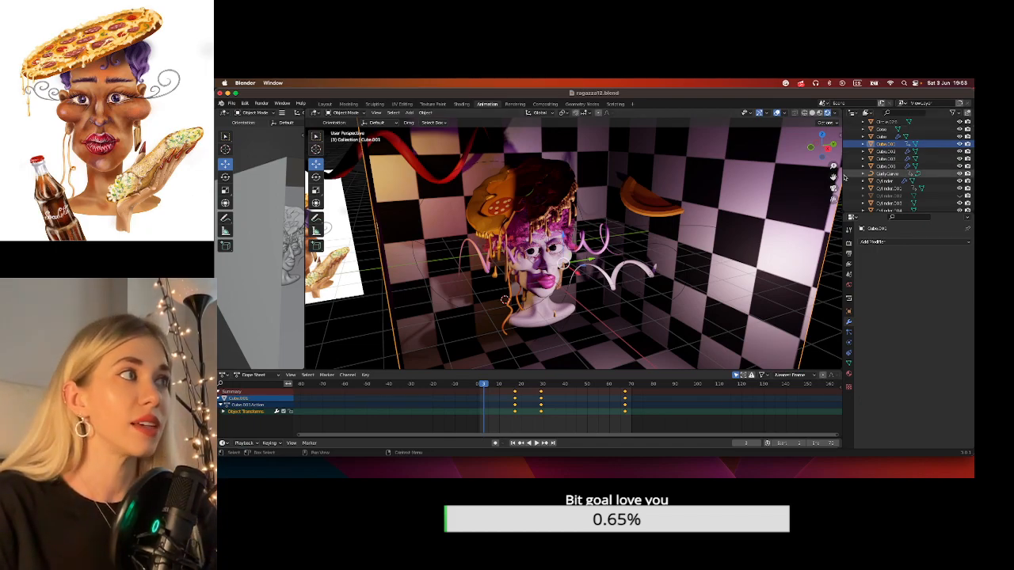
{"action": "left_click_drag", "start_coordinate": [834, 178], "coordinate": [834, 207]}
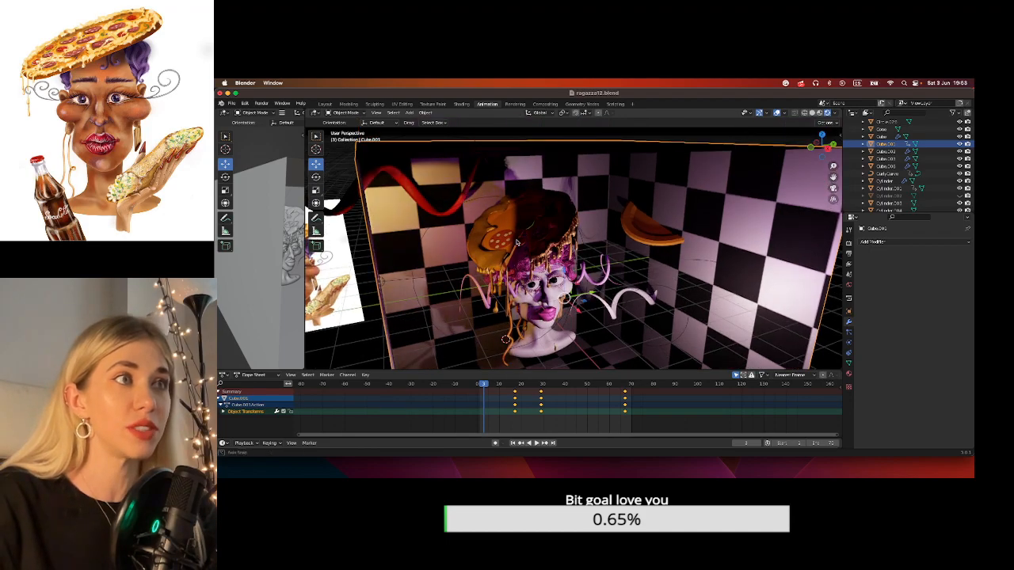
{"action": "middle_click_drag", "start_coordinate": [520, 255], "coordinate": [514, 236]}
{"action": "scroll", "coordinate": [511, 233], "scroll_direction": "up", "scroll_amount": 3}
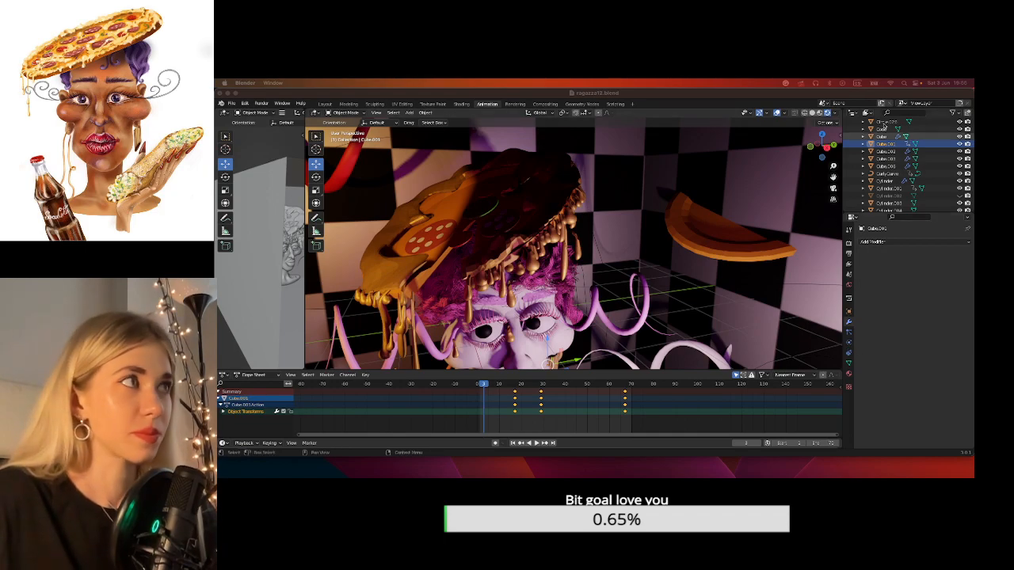
In Material Preview shading, move the small red topping from the cut's tip to the bare area behind the large dotted pepperoni.
{"action": "left_click", "coordinate": [822, 116]}
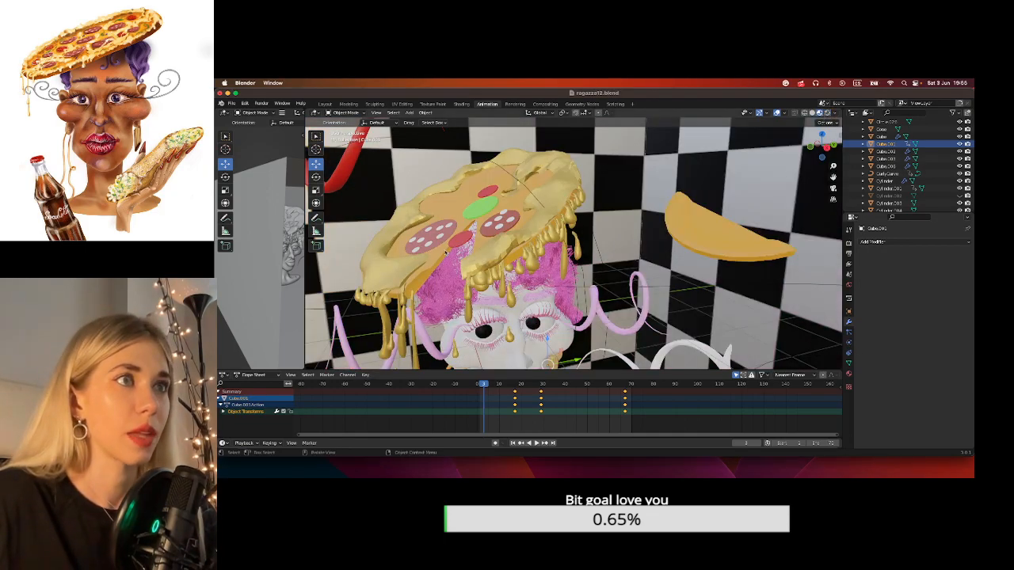
{"action": "key", "text": "alt+a"}
{"action": "middle_click_drag", "start_coordinate": [457, 240], "coordinate": [479, 265]}
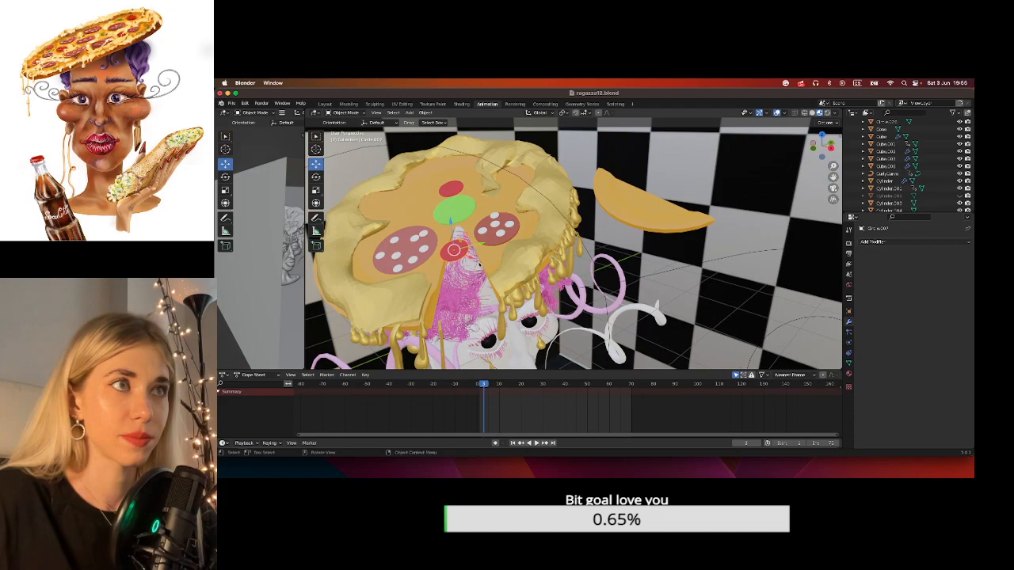
{"action": "right_click_drag", "start_coordinate": [472, 256], "coordinate": [411, 225], "text": "shift"}
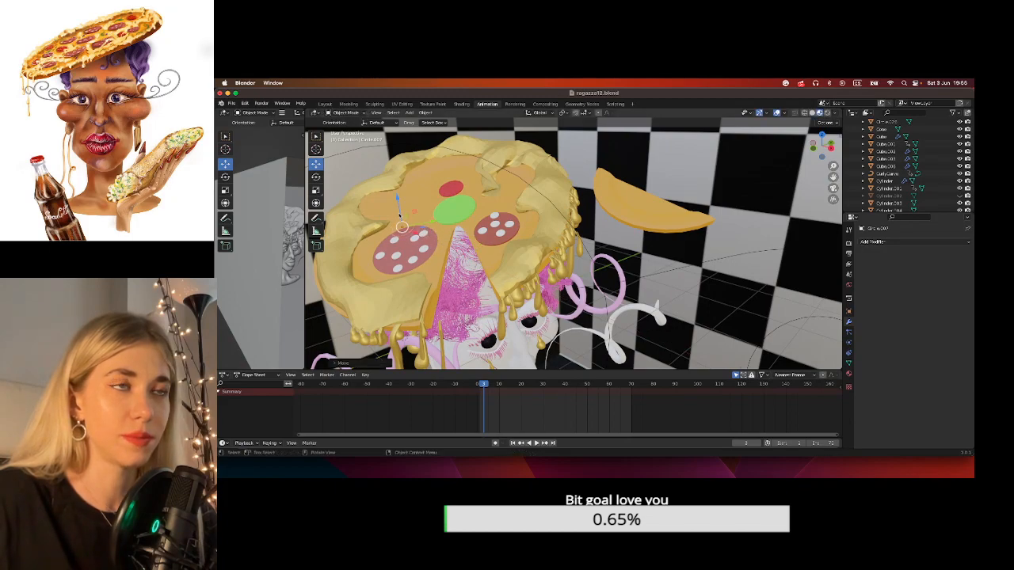
{"action": "key", "text": "g"}
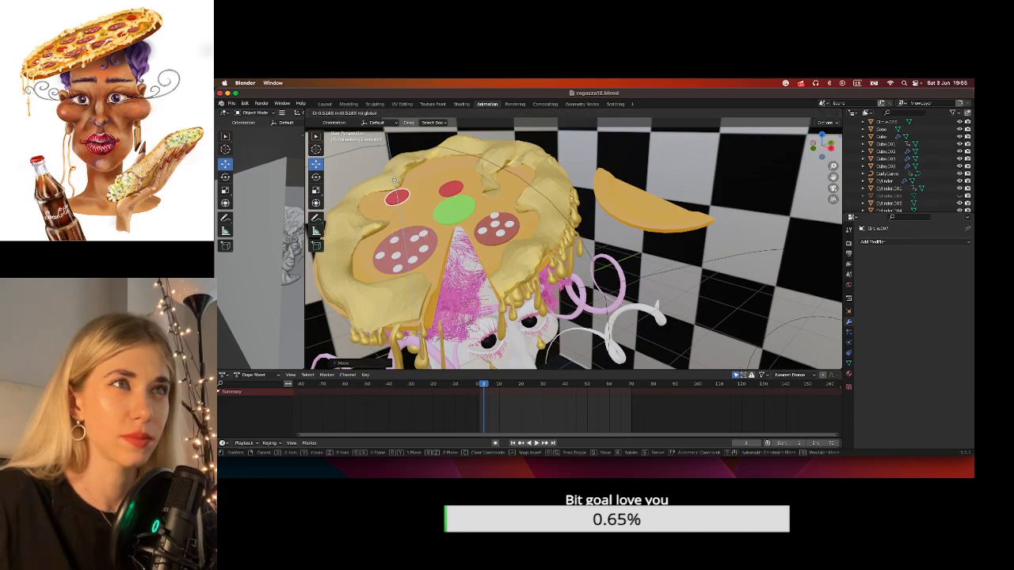
{"action": "left_click", "coordinate": [393, 181]}
{"action": "middle_click_drag", "start_coordinate": [573, 251], "coordinate": [634, 327]}
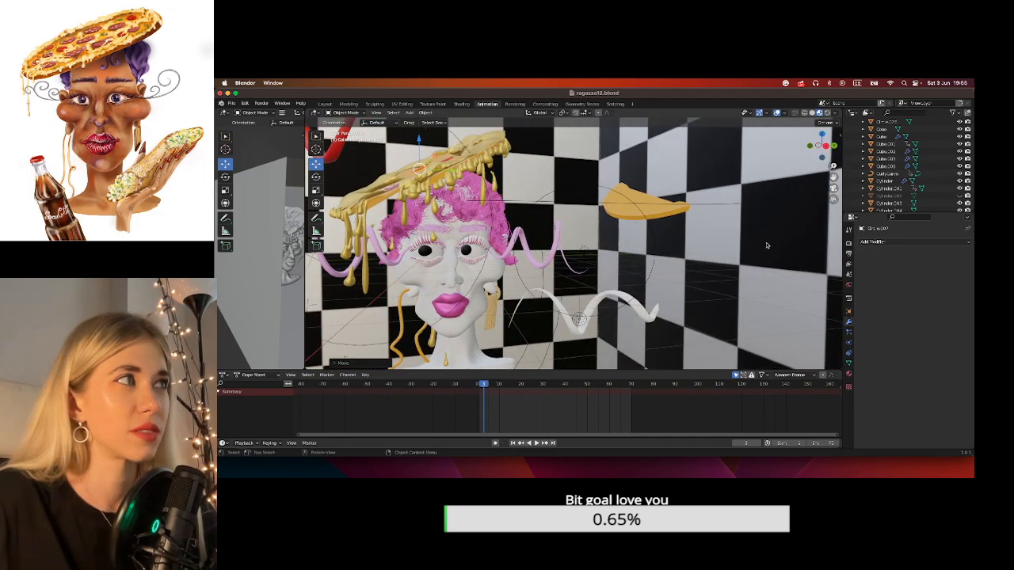
Move the floating pizza slice along the X axis, farther away from the head.
{"action": "middle_click_drag", "start_coordinate": [766, 245], "coordinate": [714, 218]}
{"action": "left_click", "coordinate": [713, 217]}
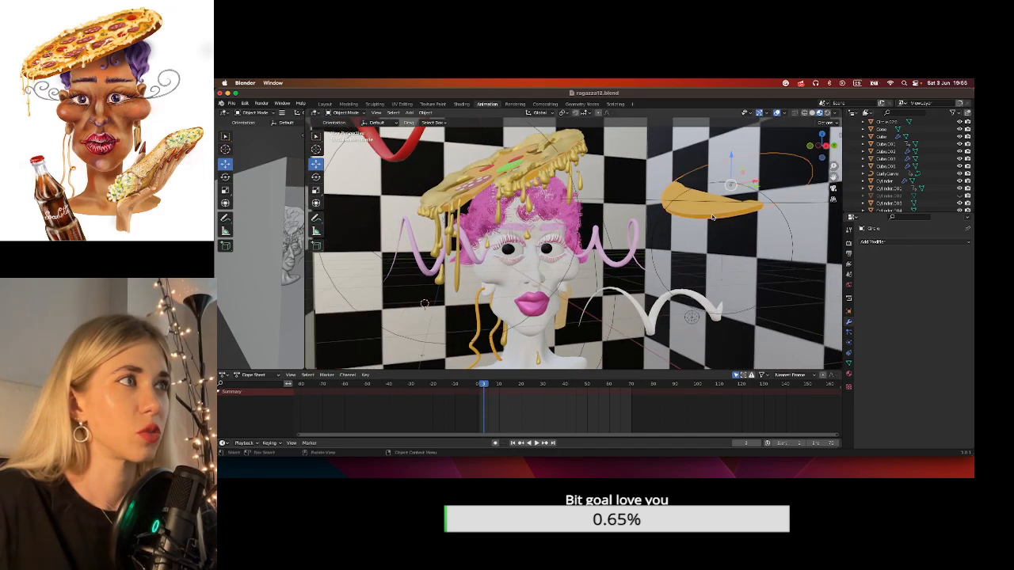
{"action": "left_click_drag", "start_coordinate": [743, 185], "coordinate": [838, 186]}
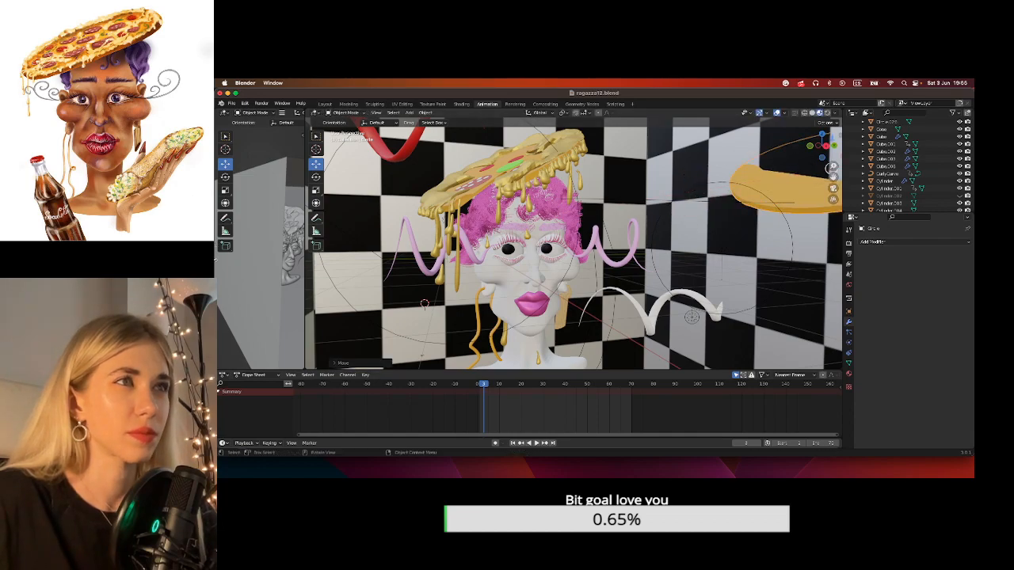
{"action": "middle_click_drag", "start_coordinate": [555, 300], "coordinate": [575, 299]}
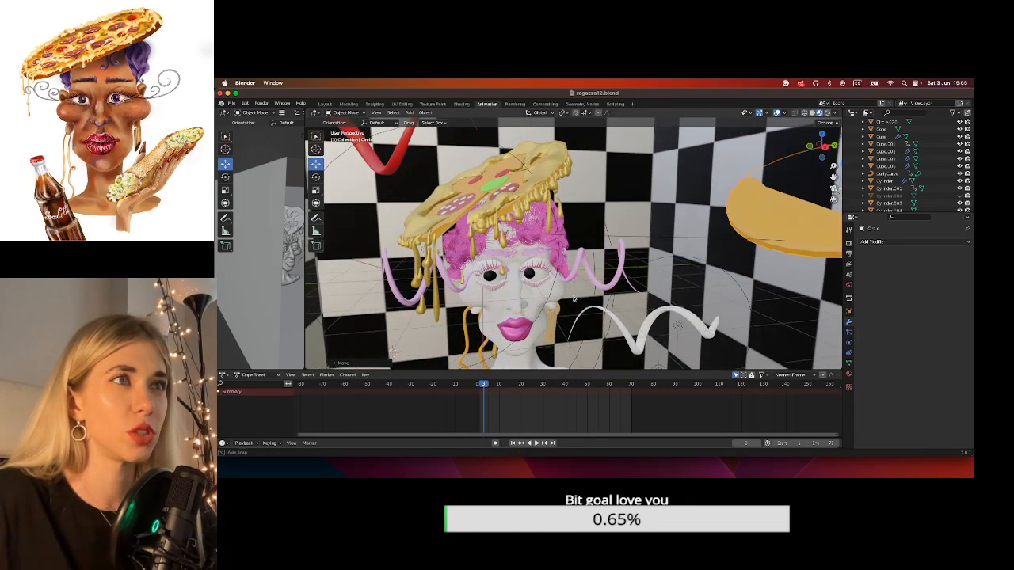
Move the cone in front of the checkered room along the Y axis, well clear of the room.
{"action": "scroll", "coordinate": [591, 300], "scroll_direction": "down", "scroll_amount": 8}
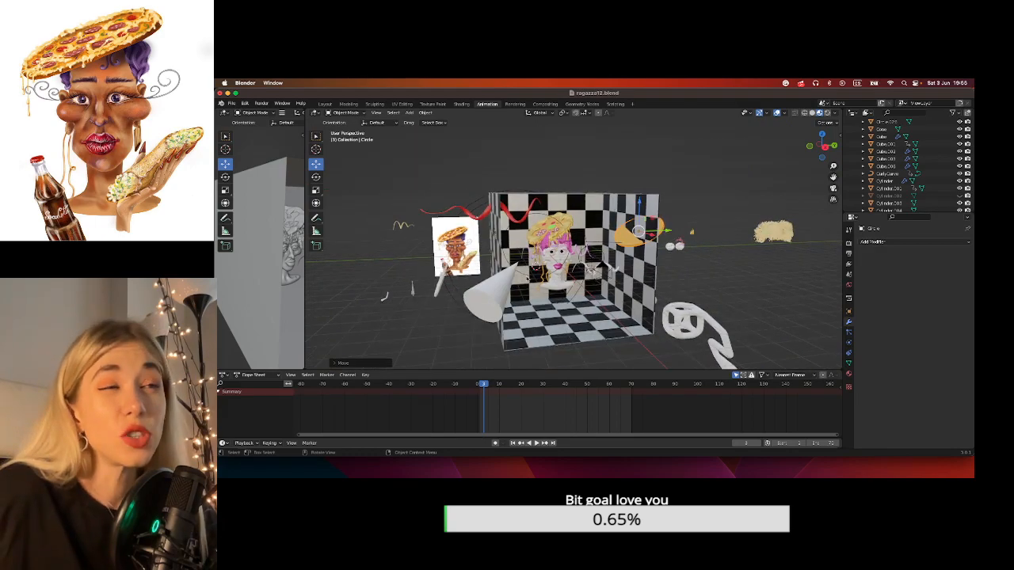
{"action": "left_click", "coordinate": [475, 299]}
{"action": "left_click_drag", "start_coordinate": [526, 277], "coordinate": [332, 275]}
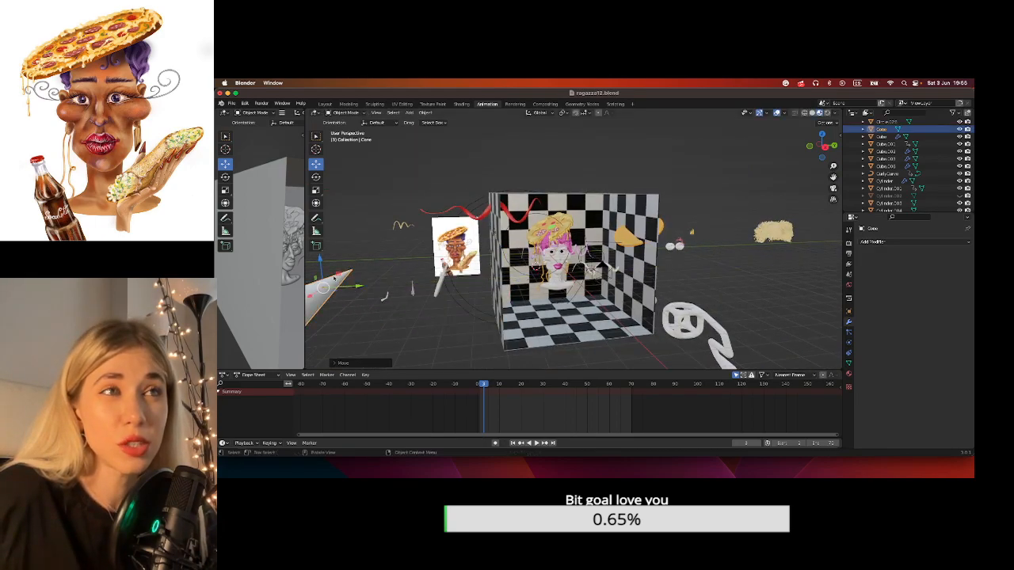
Add a UV sphere and move it along the Y axis out of the room, near the spare eyeballs.
{"action": "left_click", "coordinate": [408, 113]}
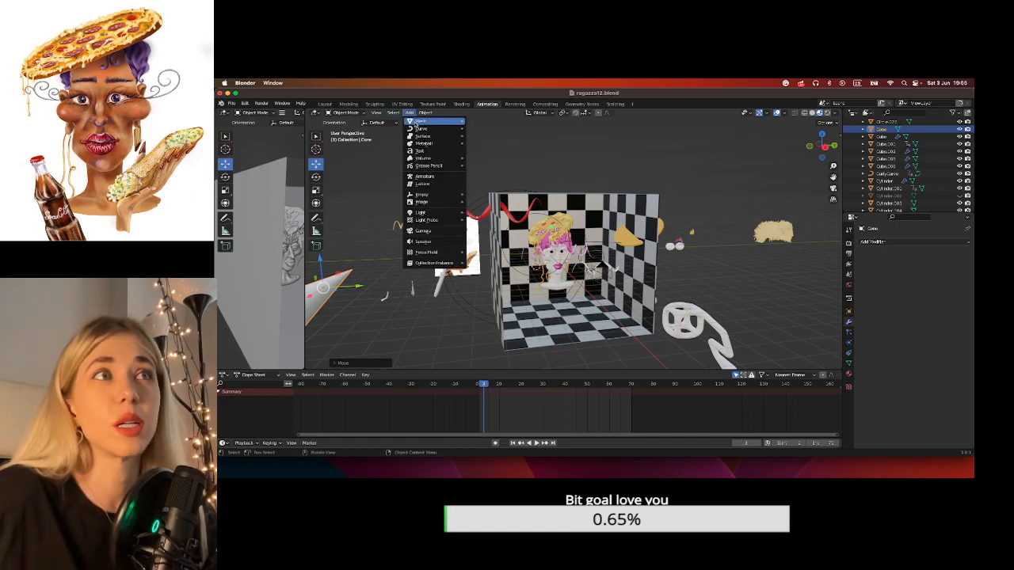
{"action": "mouse_move", "coordinate": [415, 130]}
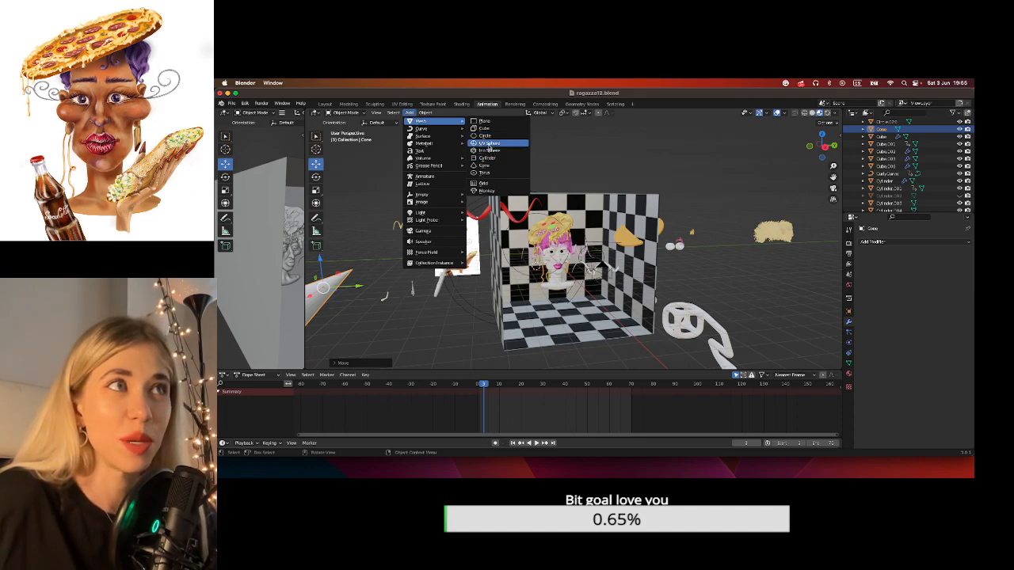
{"action": "left_click", "coordinate": [485, 143]}
{"action": "left_click_drag", "start_coordinate": [568, 267], "coordinate": [736, 258]}
{"action": "left_click_drag", "start_coordinate": [823, 148], "coordinate": [792, 148]}
{"action": "left_click_drag", "start_coordinate": [832, 177], "coordinate": [618, 168]}
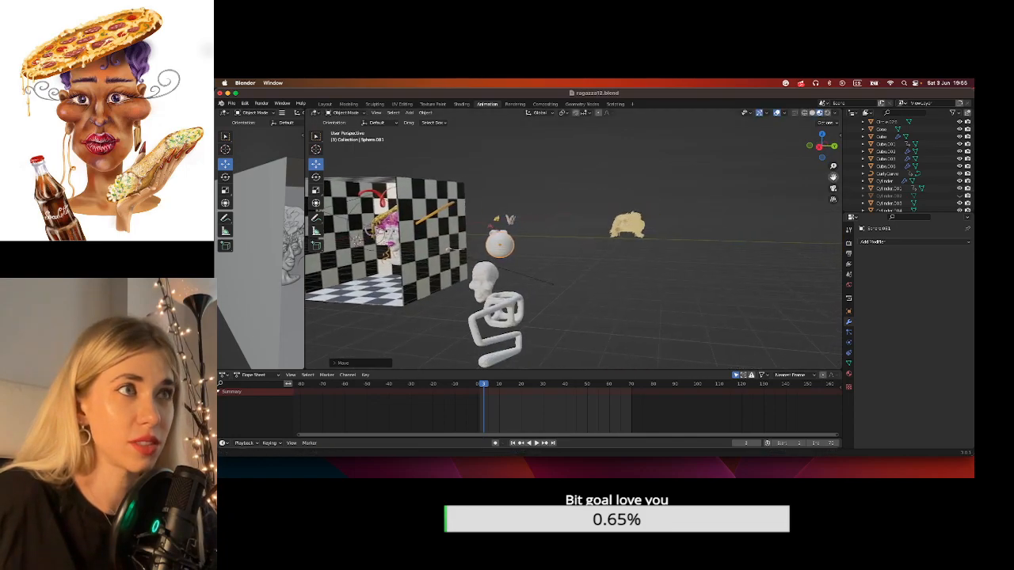
{"action": "scroll", "coordinate": [665, 245], "scroll_direction": "left", "scroll_amount": 2}
{"action": "scroll", "coordinate": [594, 256], "scroll_direction": "left", "scroll_amount": 4}
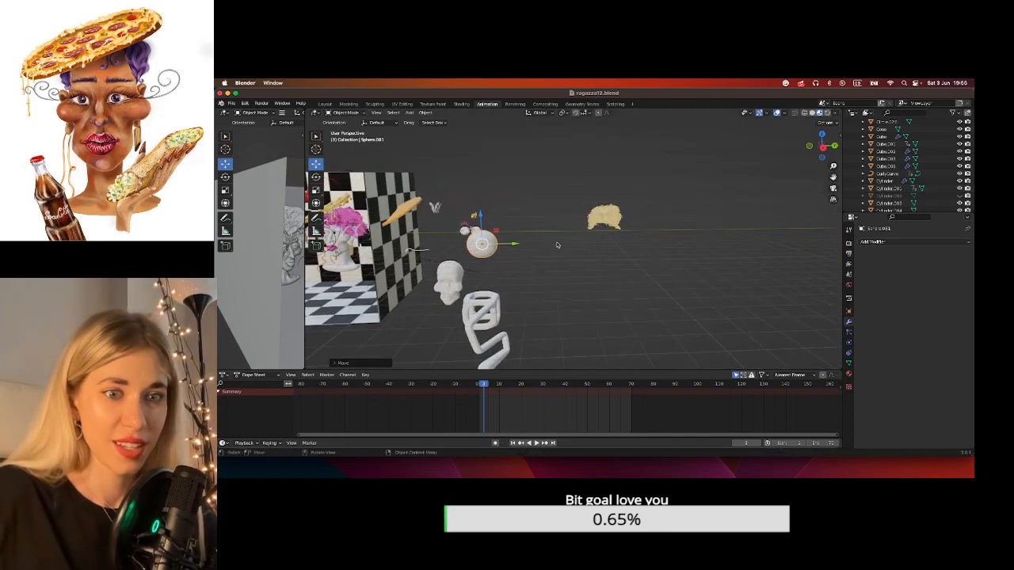
{"action": "scroll", "coordinate": [541, 243], "scroll_direction": "left", "scroll_amount": 3}
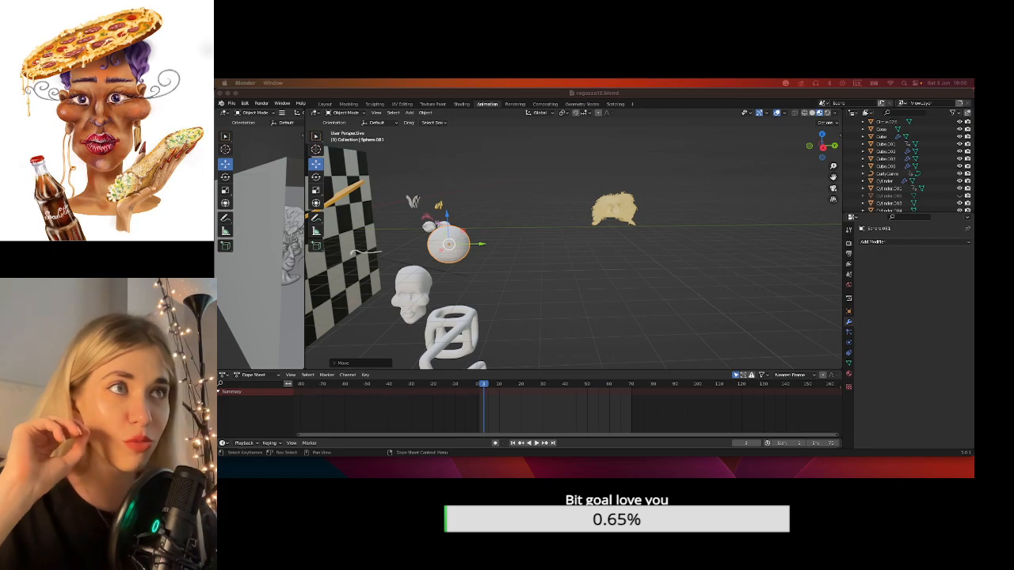
Enter Edit Mode on the new UV sphere outside the room.
{"action": "left_click", "coordinate": [654, 240]}
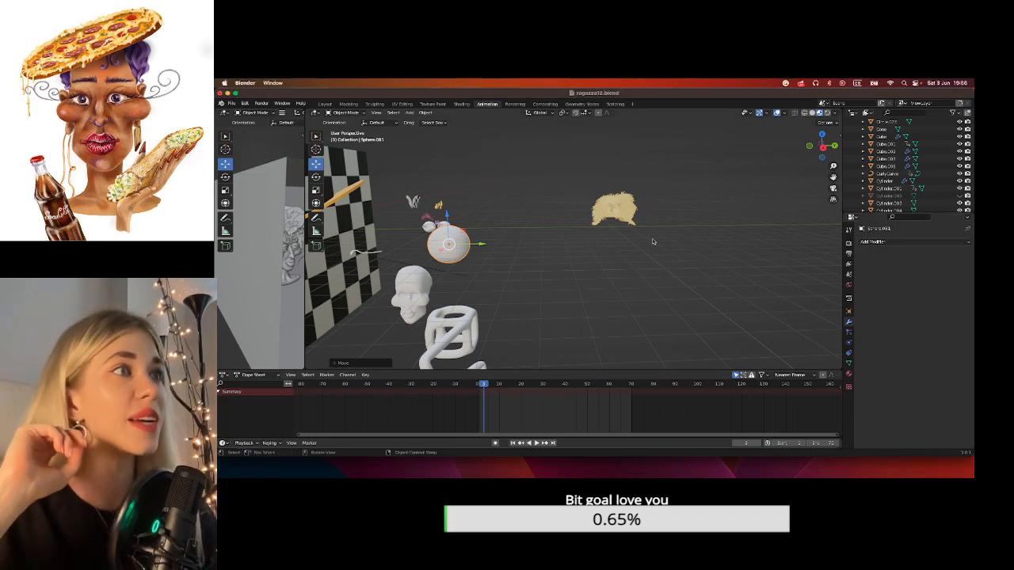
{"action": "left_click", "coordinate": [654, 241]}
{"action": "middle_click_drag", "start_coordinate": [479, 249], "coordinate": [525, 251]}
{"action": "scroll", "coordinate": [515, 256], "scroll_direction": "down", "scroll_amount": 4}
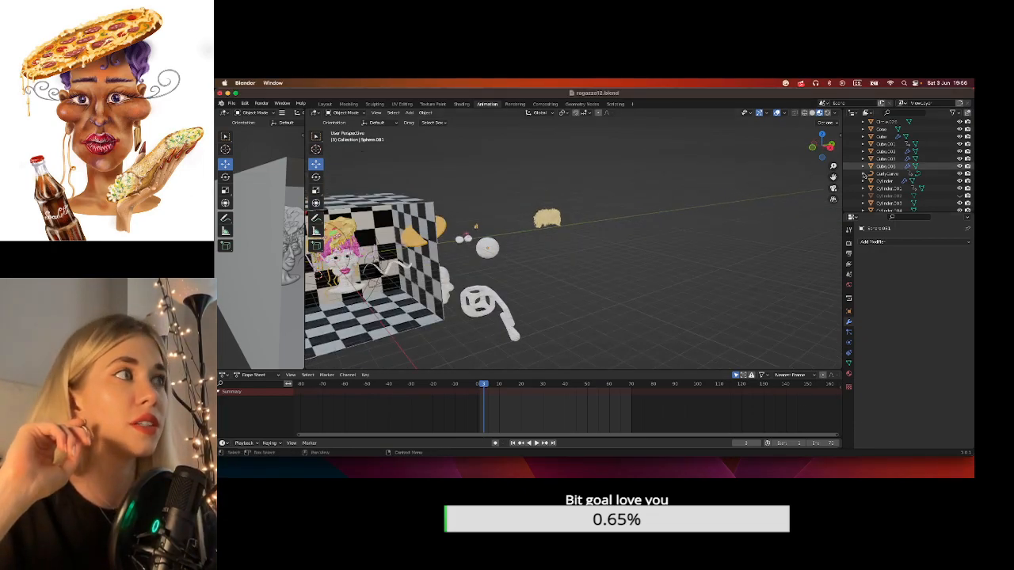
{"action": "left_click_drag", "start_coordinate": [834, 179], "coordinate": [925, 170]}
{"action": "left_click", "coordinate": [588, 244]}
{"action": "left_click", "coordinate": [589, 244]}
{"action": "middle_click_drag", "start_coordinate": [616, 238], "coordinate": [621, 236]}
{"action": "scroll", "coordinate": [620, 235], "scroll_direction": "up", "scroll_amount": 8}
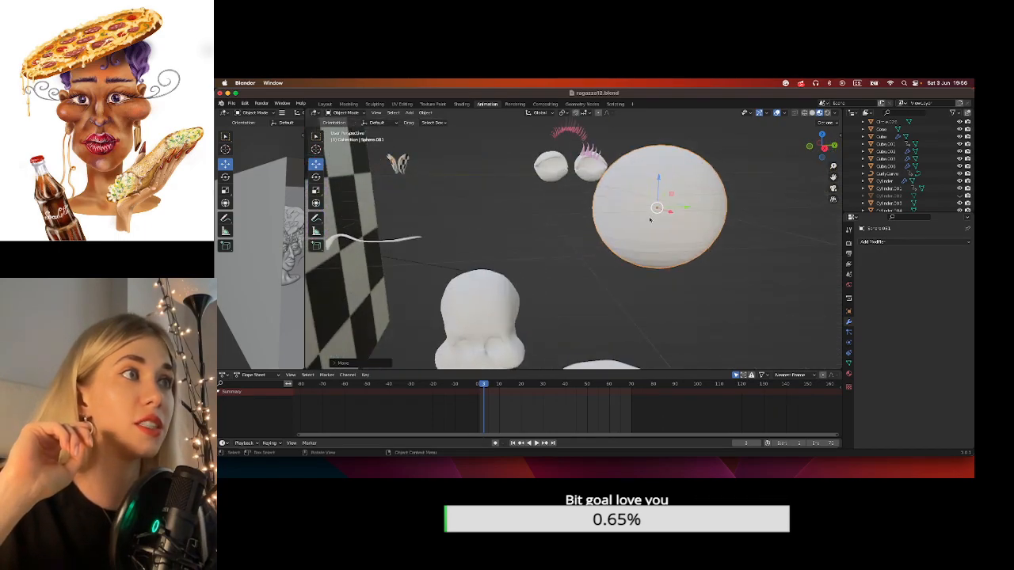
{"action": "left_click_drag", "start_coordinate": [832, 178], "coordinate": [748, 225]}
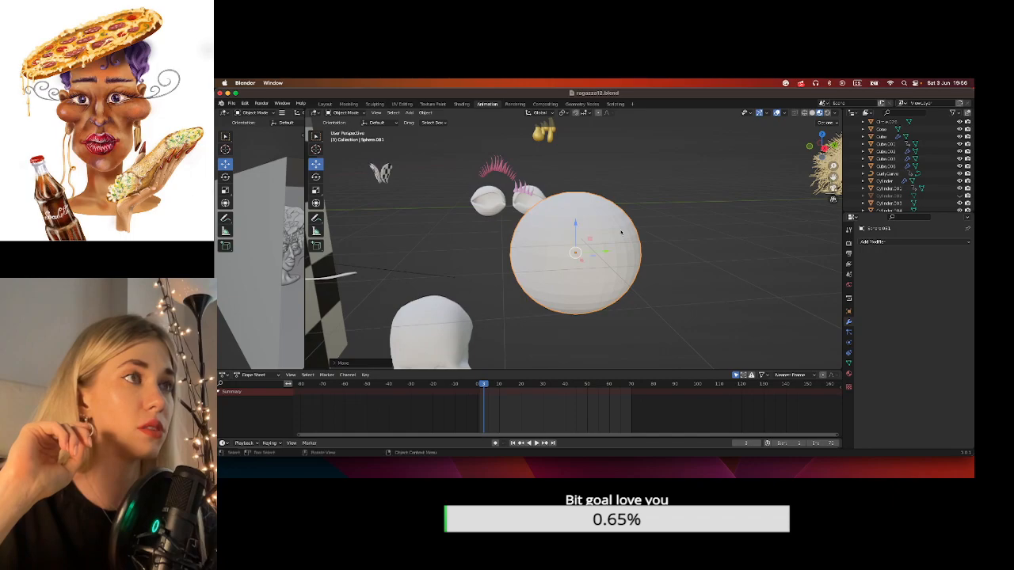
{"action": "left_click", "coordinate": [344, 117]}
{"action": "left_click", "coordinate": [339, 126]}
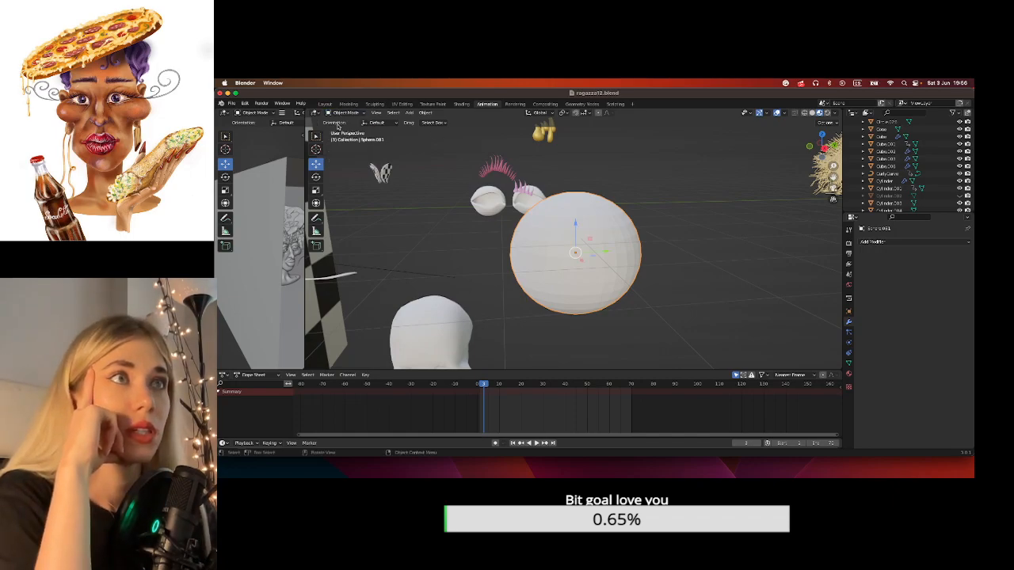
{"action": "left_click", "coordinate": [344, 116]}
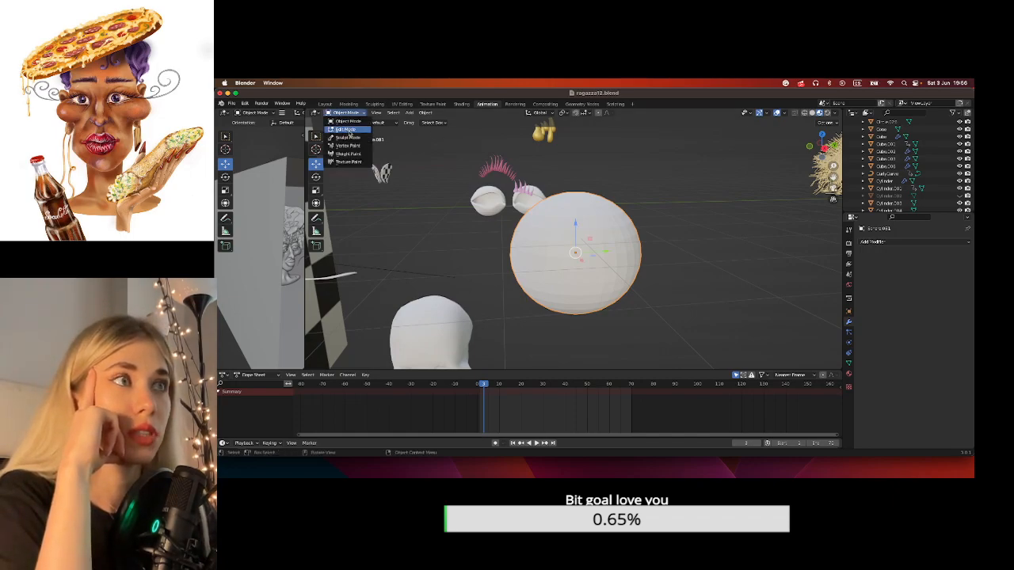
{"action": "left_click", "coordinate": [341, 129]}
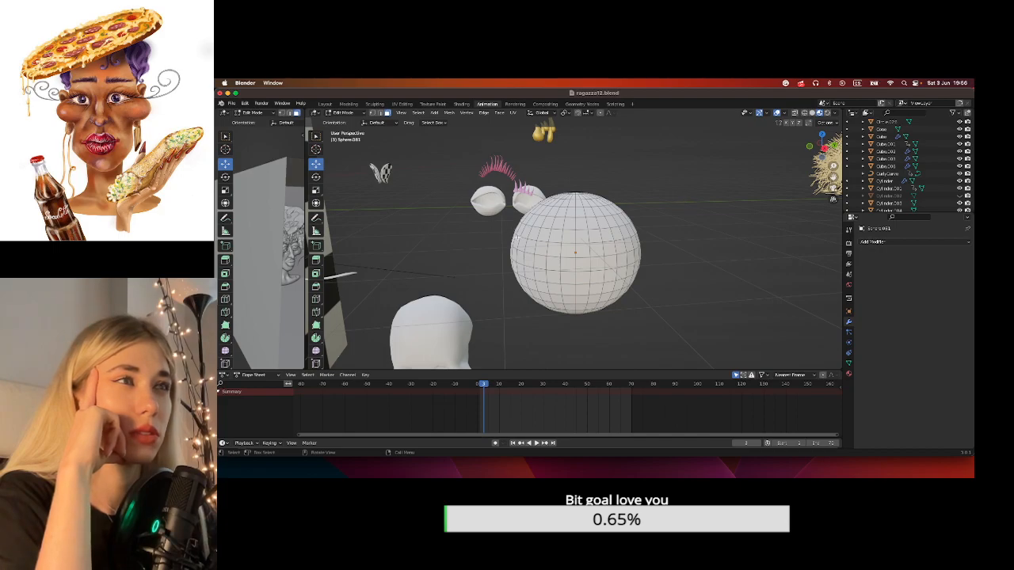
Switch to wireframe and delete the faces of the sphere's lower cap in the right orthographic view.
{"action": "left_click", "coordinate": [803, 114]}
{"action": "middle_click_drag", "start_coordinate": [673, 232], "coordinate": [663, 231]}
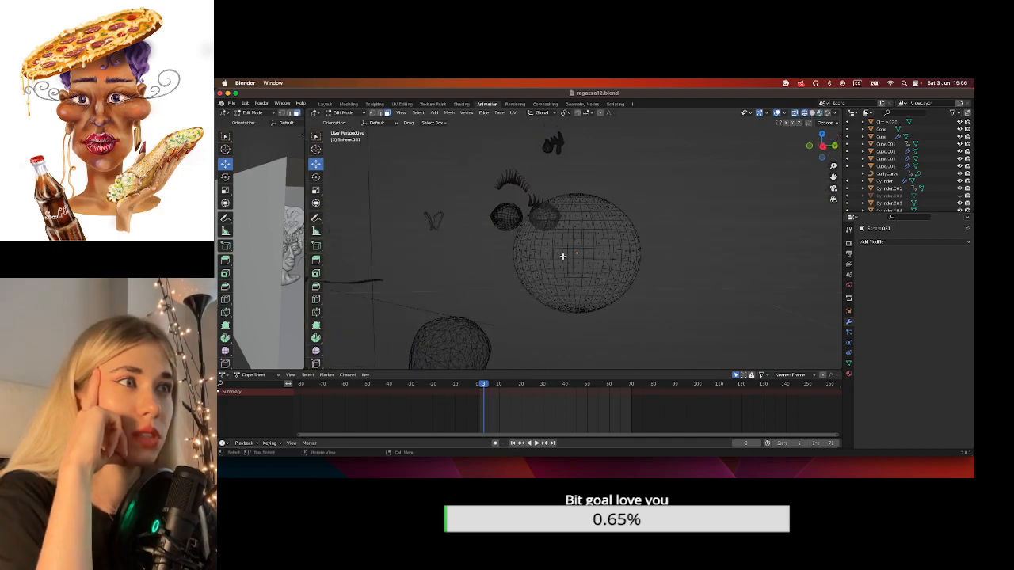
{"action": "left_click", "coordinate": [824, 147]}
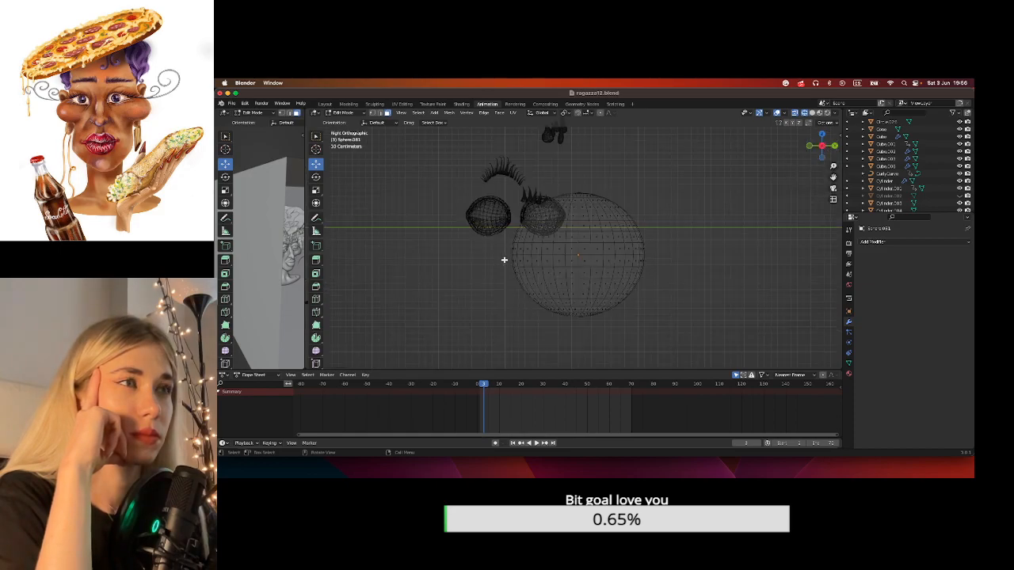
{"action": "left_click_drag", "start_coordinate": [509, 271], "coordinate": [666, 325]}
{"action": "key", "text": "x"}
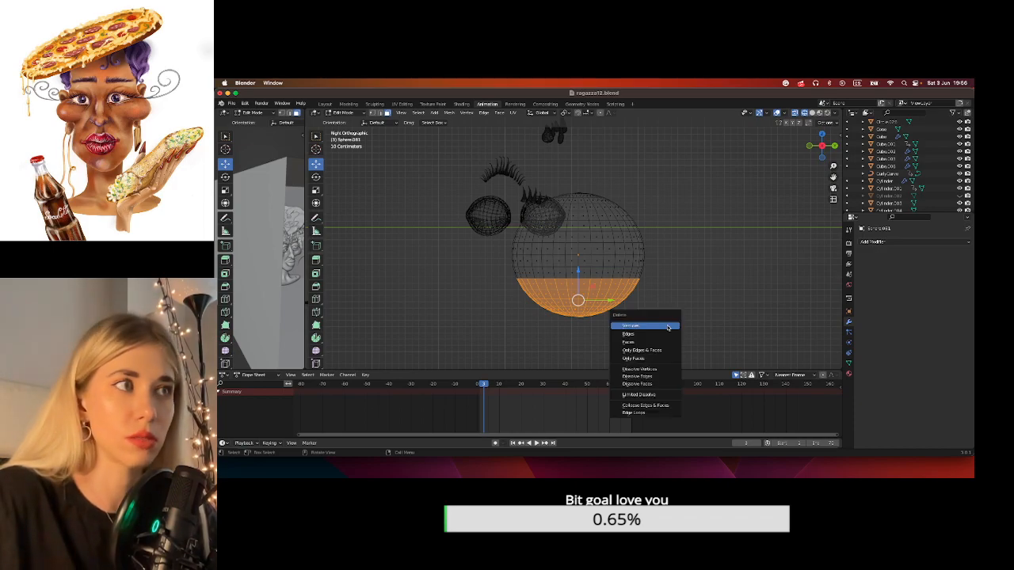
{"action": "left_click", "coordinate": [660, 341]}
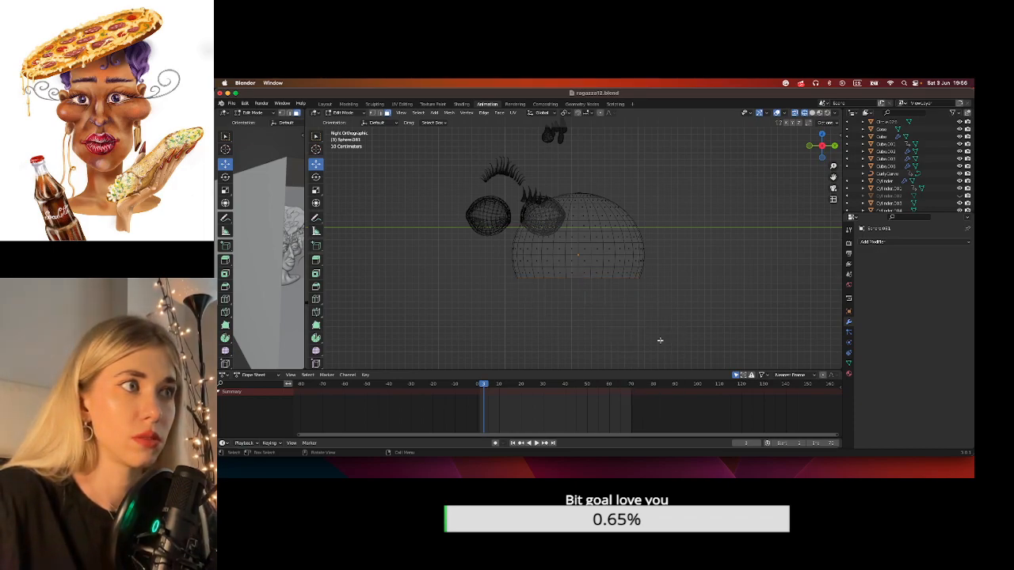
Return the trimmed sphere near the spare eyeballs to Object Mode.
{"action": "middle_click_drag", "start_coordinate": [701, 246], "coordinate": [786, 247]}
{"action": "left_click", "coordinate": [820, 145]}
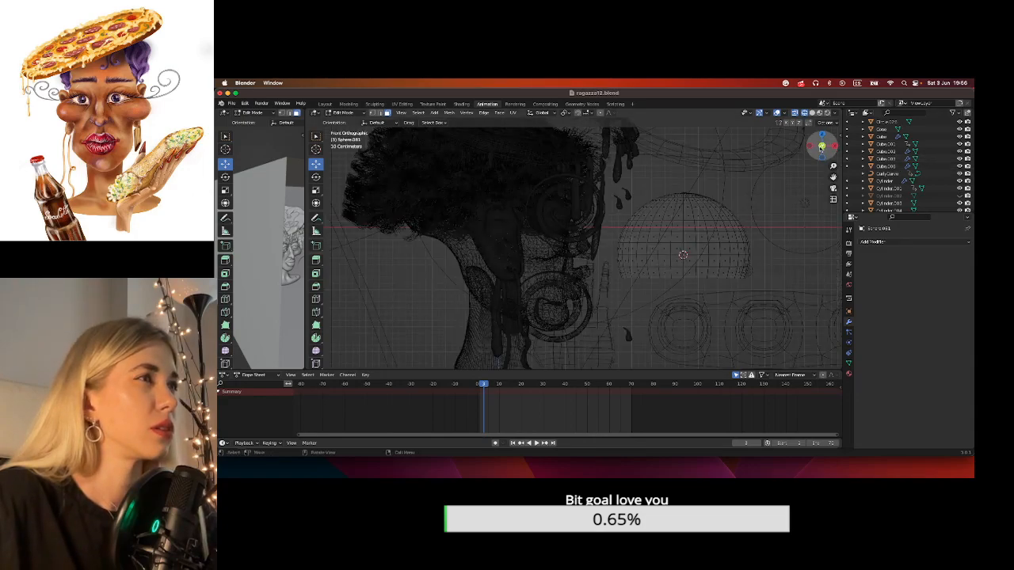
{"action": "scroll", "coordinate": [792, 217], "scroll_direction": "up", "scroll_amount": 3}
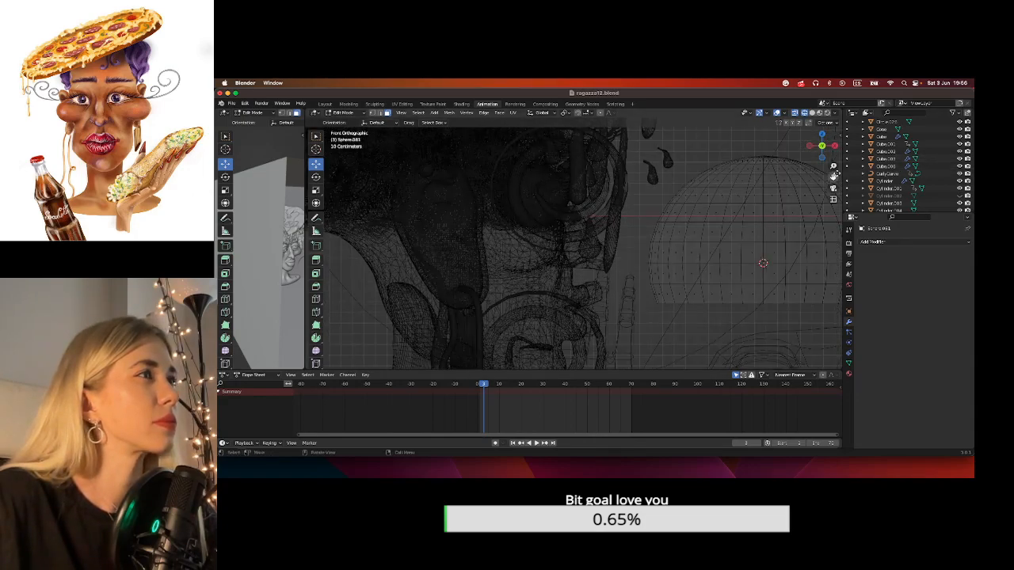
{"action": "left_click", "coordinate": [823, 146]}
{"action": "left_click", "coordinate": [823, 147]}
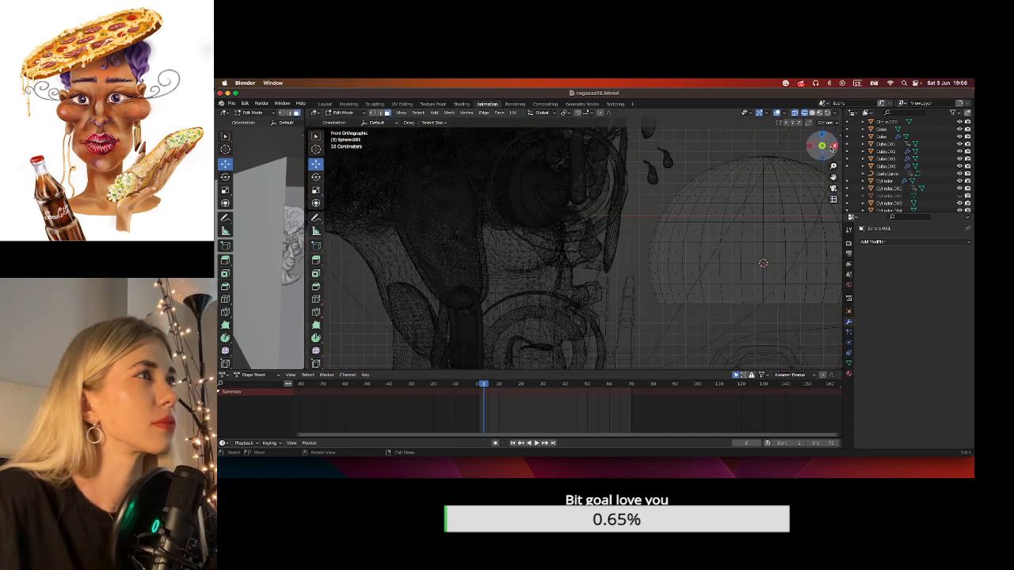
{"action": "left_click", "coordinate": [831, 147]}
{"action": "scroll", "coordinate": [712, 238], "scroll_direction": "down", "scroll_amount": 5}
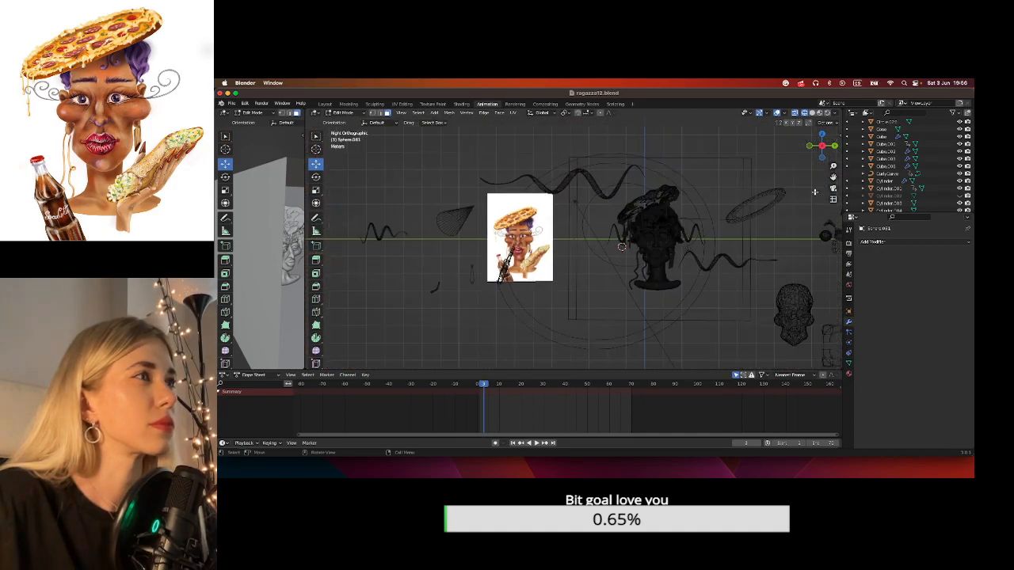
{"action": "left_click_drag", "start_coordinate": [831, 178], "coordinate": [554, 186]}
{"action": "scroll", "coordinate": [659, 271], "scroll_direction": "up", "scroll_amount": 6}
{"action": "left_click", "coordinate": [342, 115]}
{"action": "left_click", "coordinate": [346, 128]}
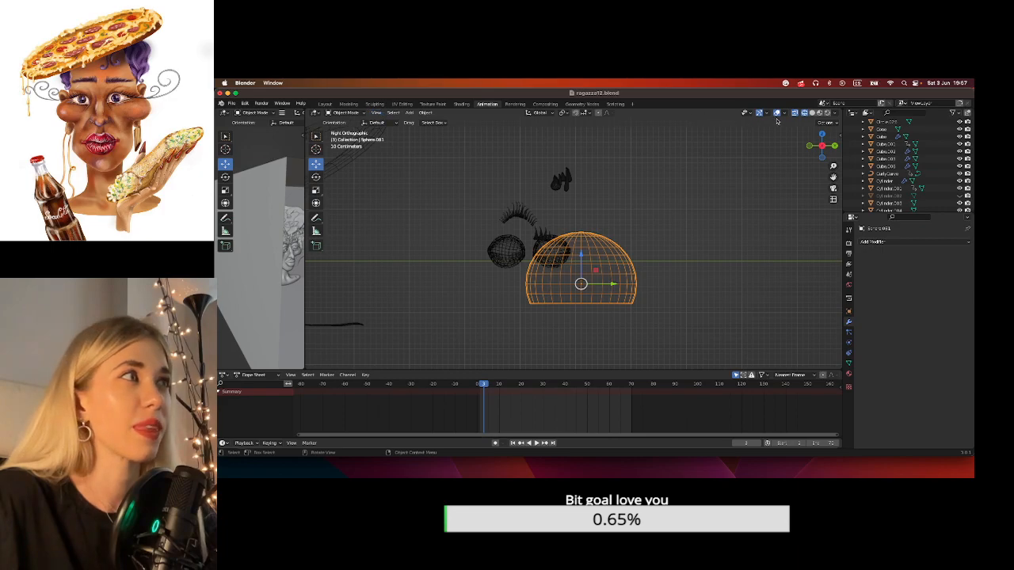
Switch to solid shading and isolate the trimmed sphere in Local View.
{"action": "left_click", "coordinate": [812, 114]}
{"action": "mouse_move", "coordinate": [646, 233]}
{"action": "middle_mouse_down"}
{"action": "mouse_move", "coordinate": [620, 222]}
{"action": "mouse_move", "coordinate": [632, 239]}
{"action": "middle_mouse_up"}
{"action": "scroll", "coordinate": [621, 225], "scroll_direction": "down", "scroll_amount": 4}
{"action": "left_click", "coordinate": [345, 112]}
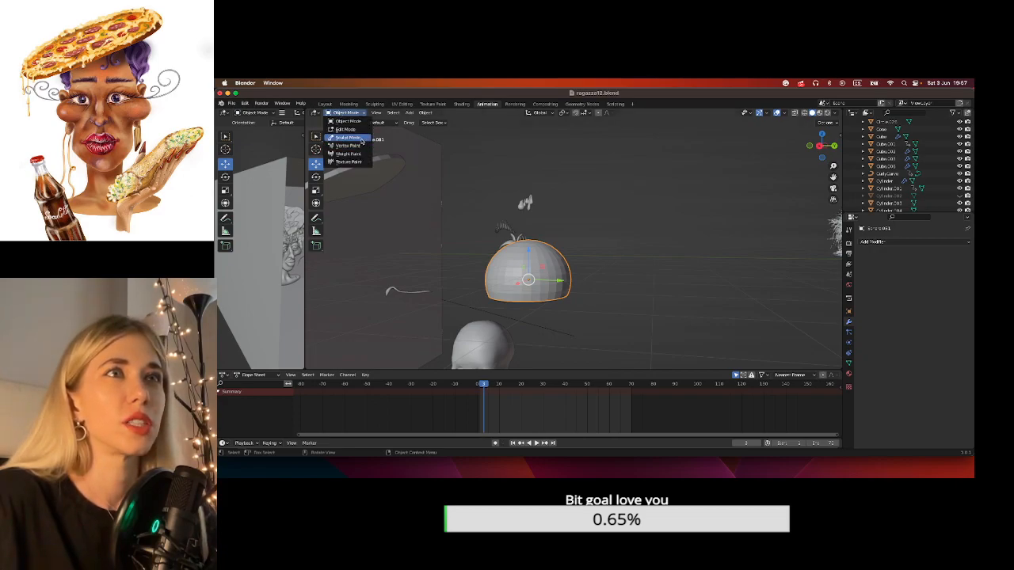
{"action": "left_click", "coordinate": [378, 114]}
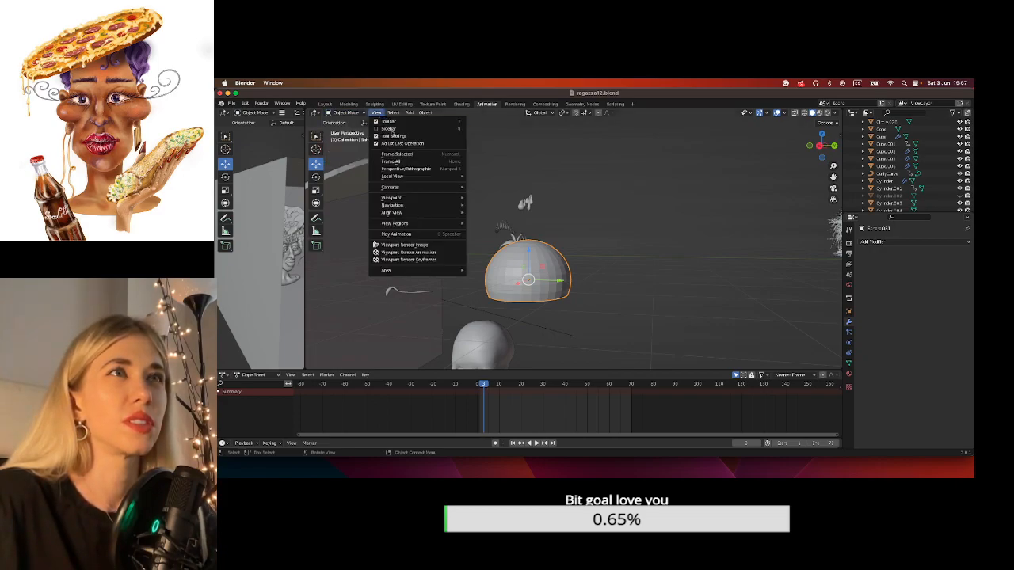
{"action": "mouse_move", "coordinate": [412, 176]}
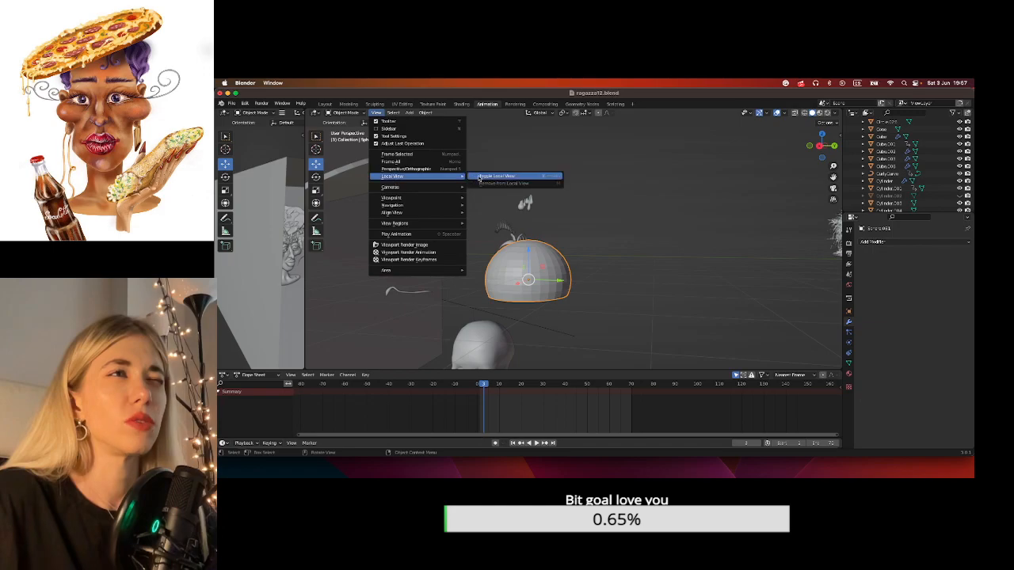
{"action": "left_click", "coordinate": [484, 177]}
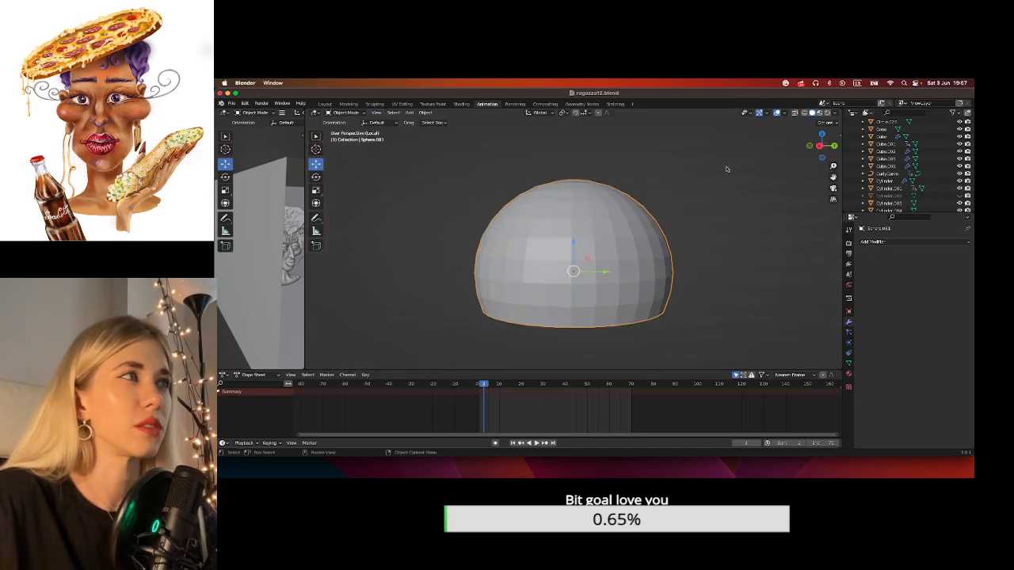
Show the isolated dome in wireframe from the right orthographic view and enter Edit Mode on it.
{"action": "left_click", "coordinate": [805, 113]}
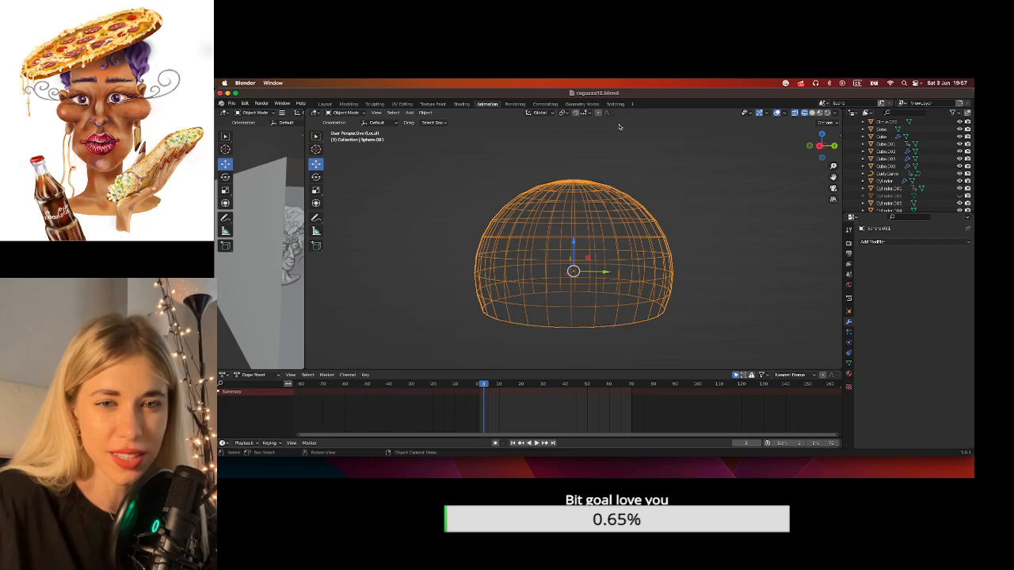
{"action": "left_click", "coordinate": [592, 150]}
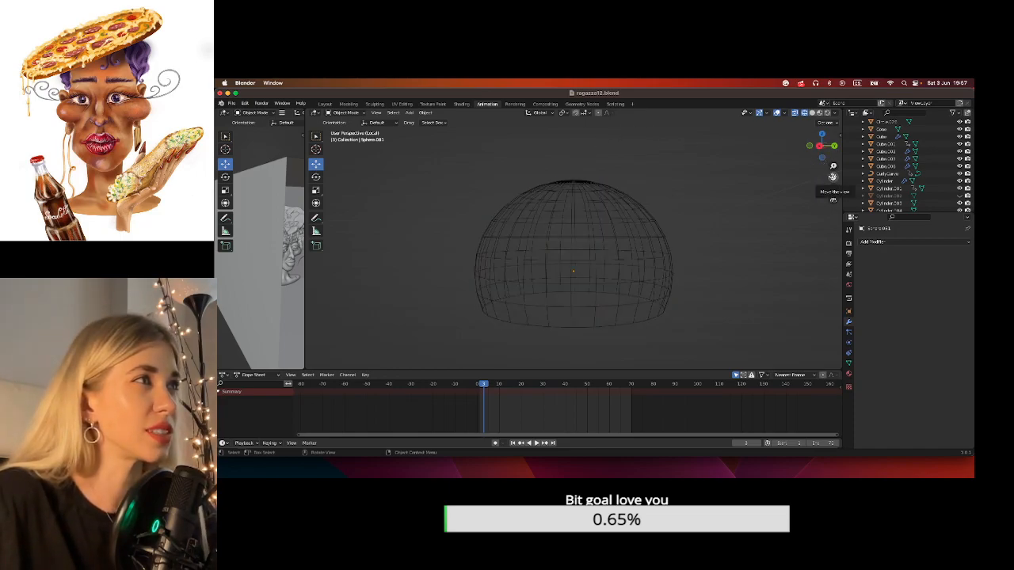
{"action": "left_click", "coordinate": [819, 146]}
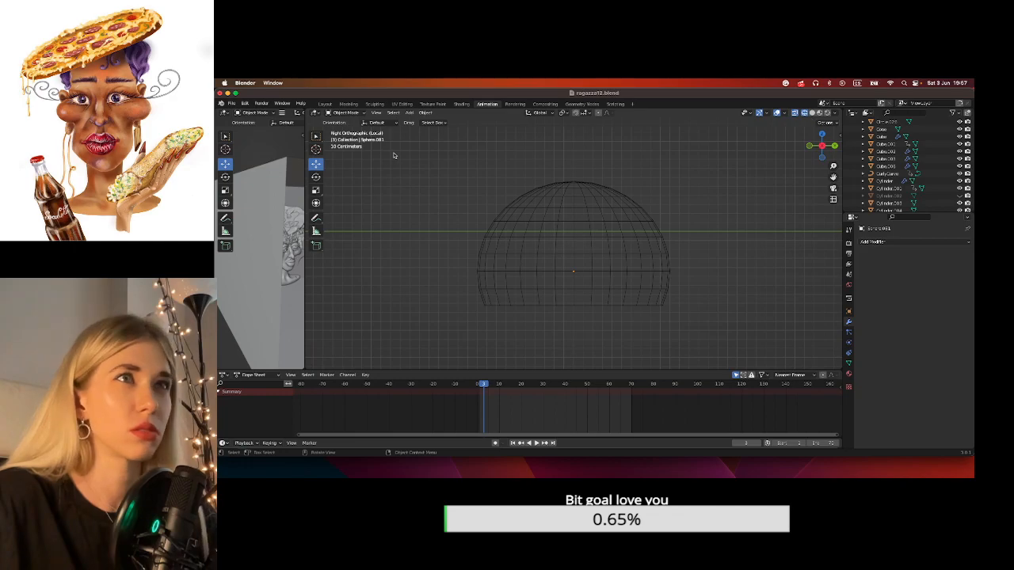
{"action": "left_click", "coordinate": [358, 116]}
{"action": "left_click", "coordinate": [349, 127]}
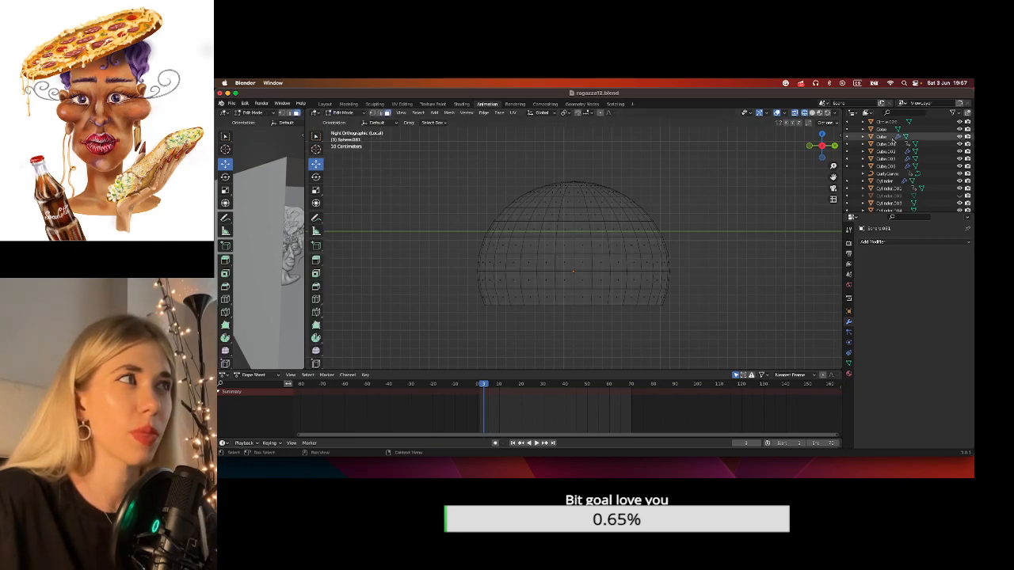
Delete all of the dome's faces above its widest ring in wireframe, keeping only the low band below it.
{"action": "left_click", "coordinate": [810, 113]}
{"action": "left_click_drag", "start_coordinate": [438, 171], "coordinate": [723, 260]}
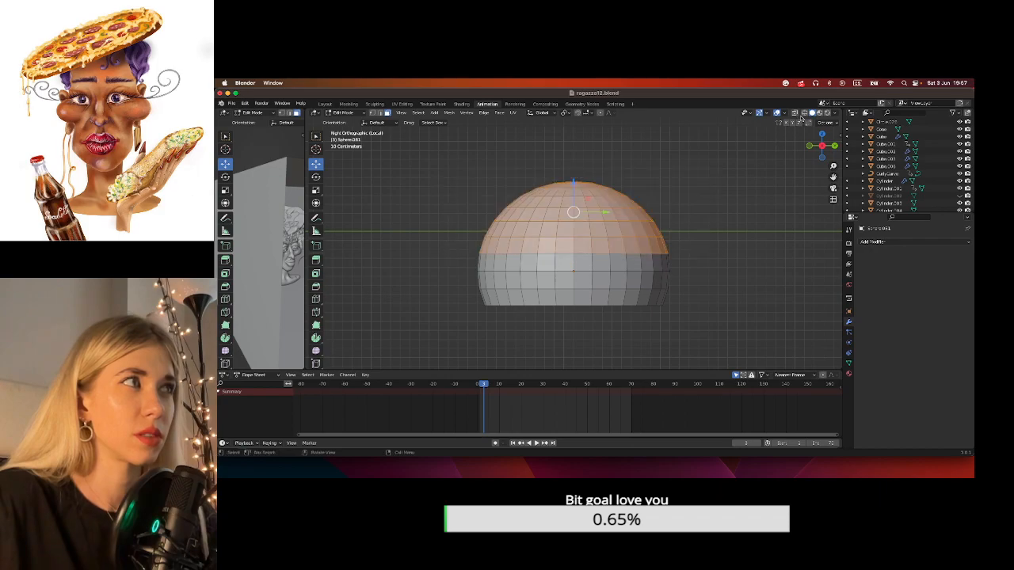
{"action": "left_click", "coordinate": [803, 113]}
{"action": "left_click", "coordinate": [518, 171]}
{"action": "left_click_drag", "start_coordinate": [424, 176], "coordinate": [708, 264]}
{"action": "key", "text": "x"}
{"action": "left_click", "coordinate": [703, 264]}
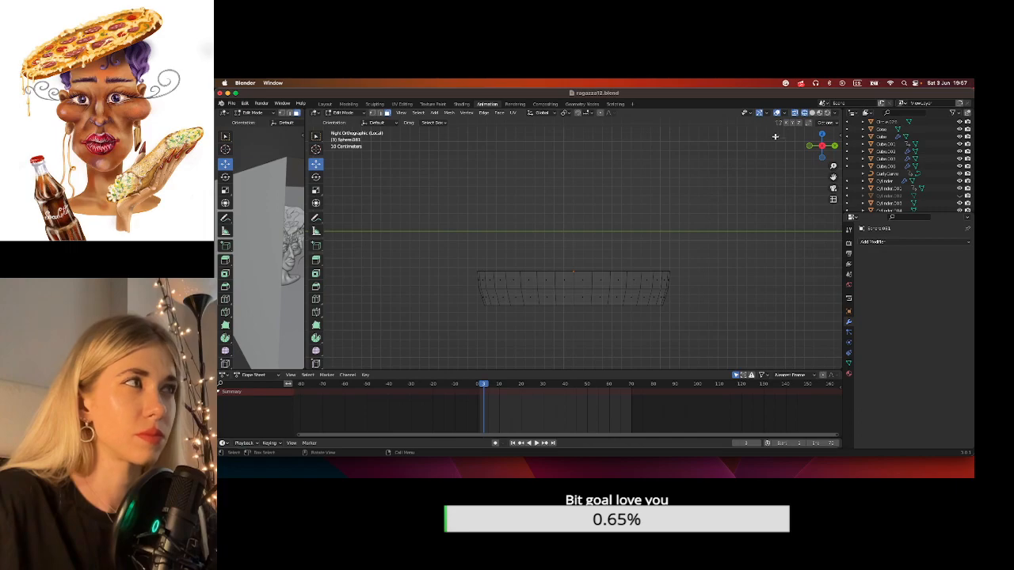
Select the band's upper edge loop and fill it to close the top with a flat cap.
{"action": "left_click", "coordinate": [821, 135]}
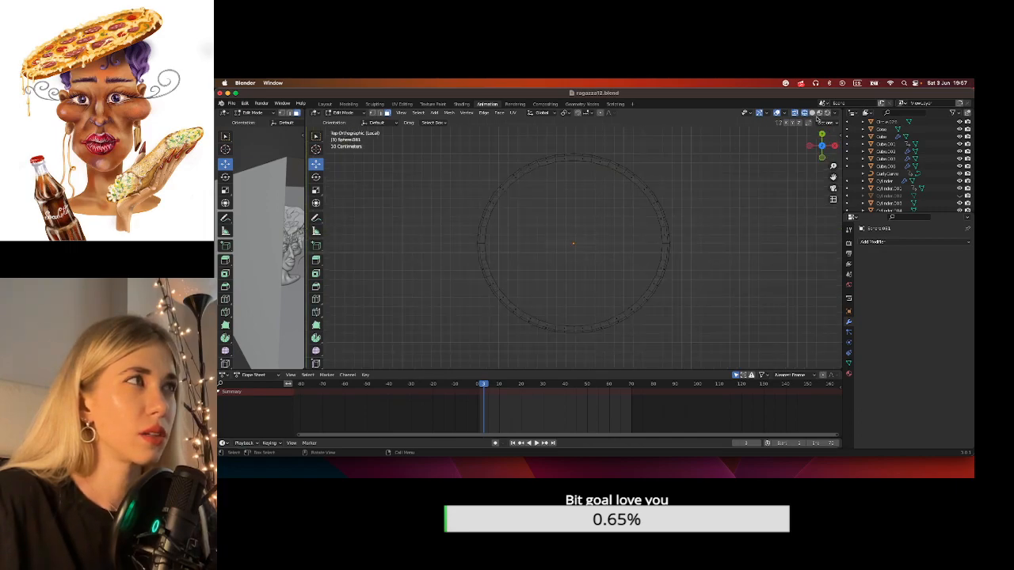
{"action": "left_click", "coordinate": [812, 113]}
{"action": "mouse_move", "coordinate": [636, 163]}
{"action": "middle_mouse_down"}
{"action": "mouse_move", "coordinate": [731, 165]}
{"action": "mouse_move", "coordinate": [695, 132]}
{"action": "middle_mouse_up"}
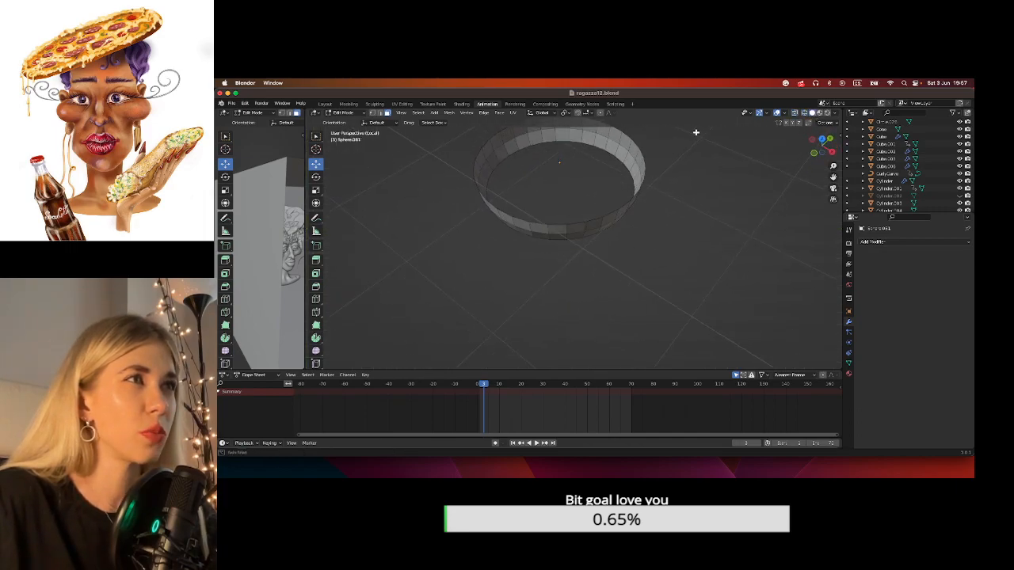
{"action": "left_click_drag", "start_coordinate": [834, 177], "coordinate": [833, 215]}
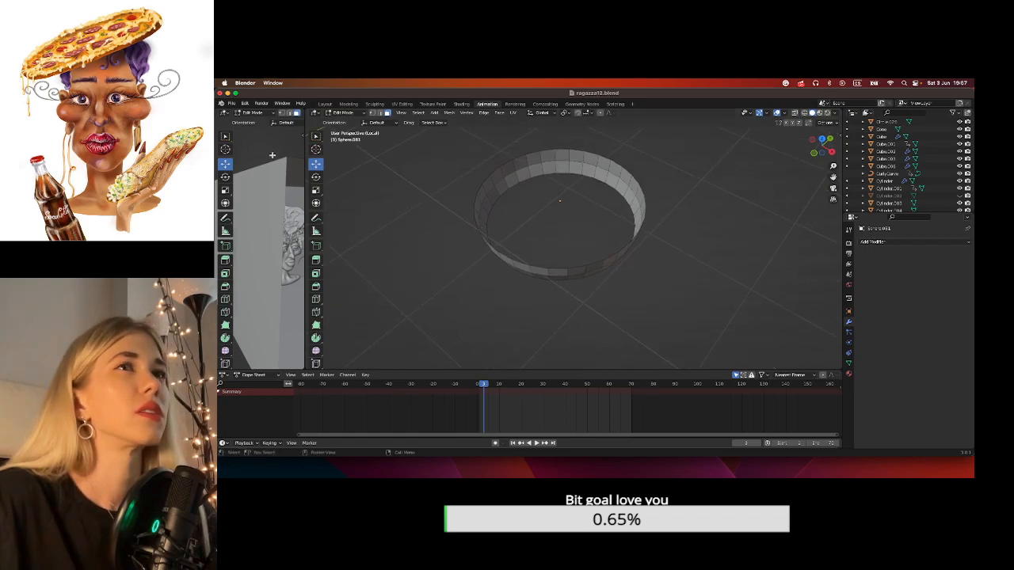
{"action": "left_click", "coordinate": [506, 162]}
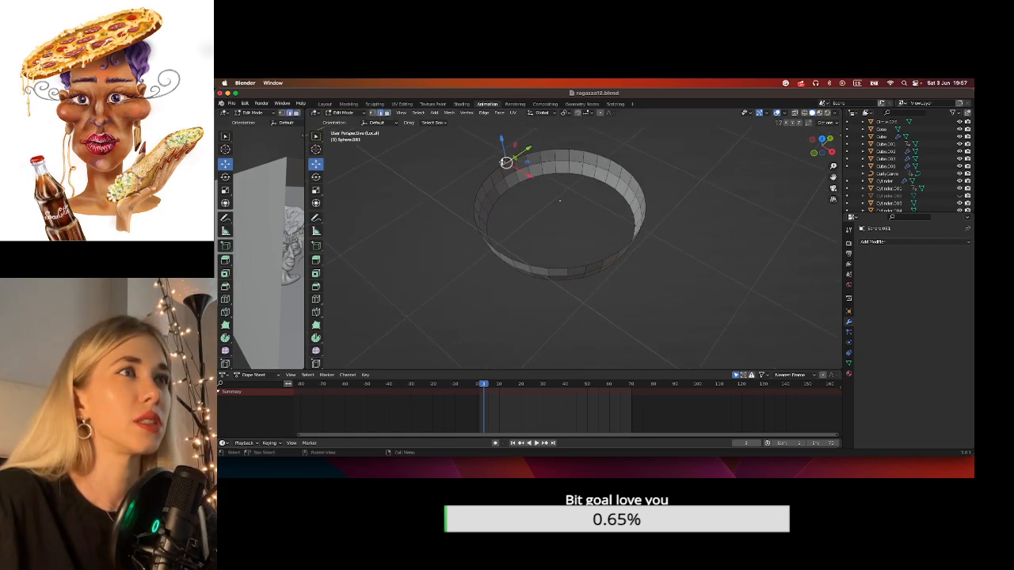
{"action": "left_click", "coordinate": [418, 112]}
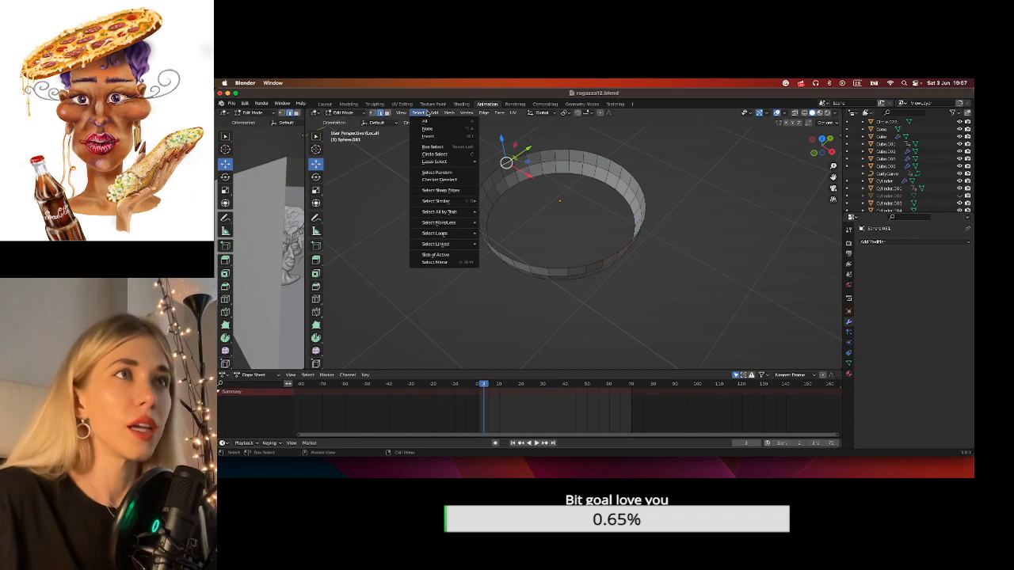
{"action": "mouse_move", "coordinate": [457, 236]}
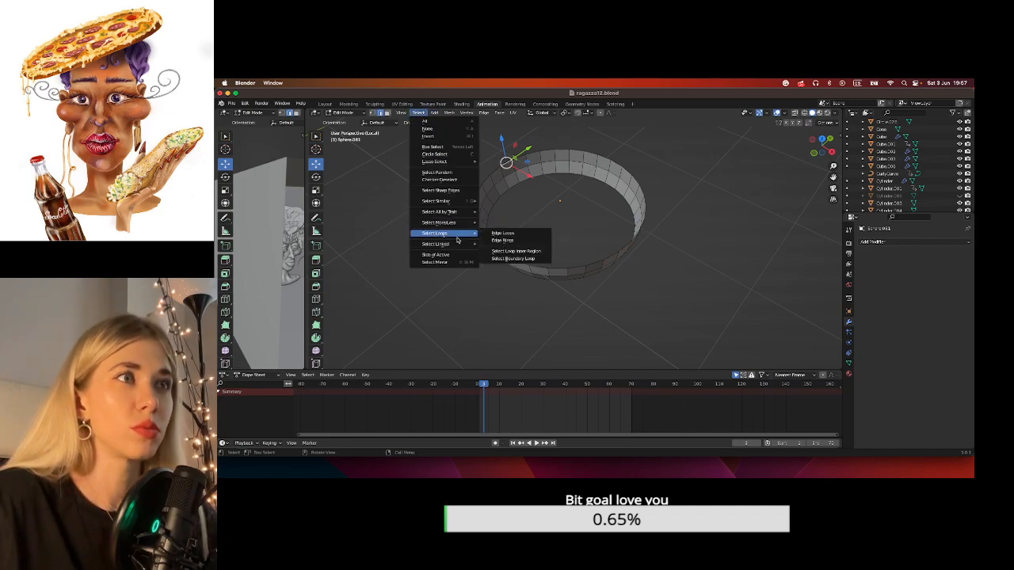
{"action": "left_click", "coordinate": [499, 233]}
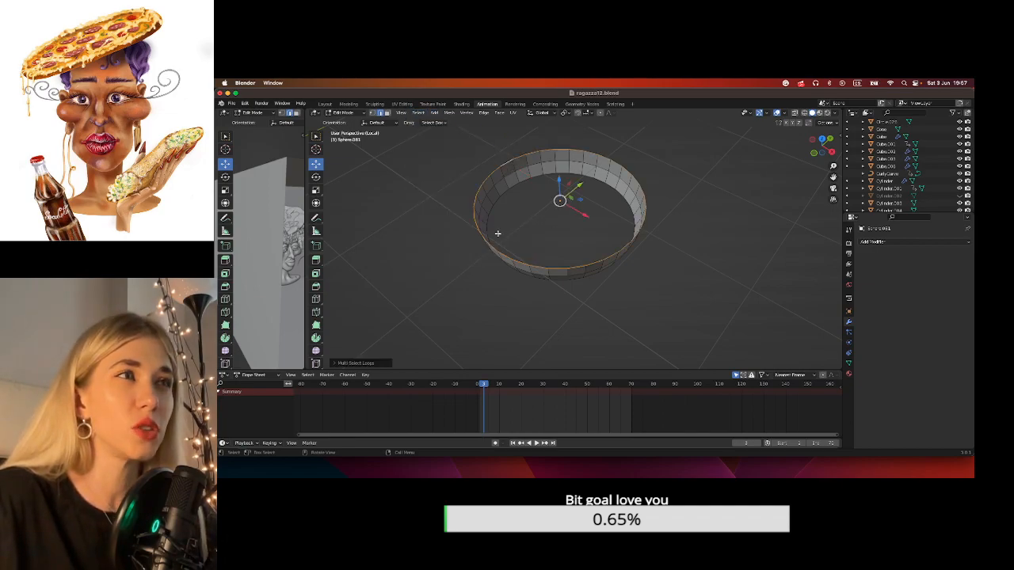
{"action": "right_click", "coordinate": [473, 201]}
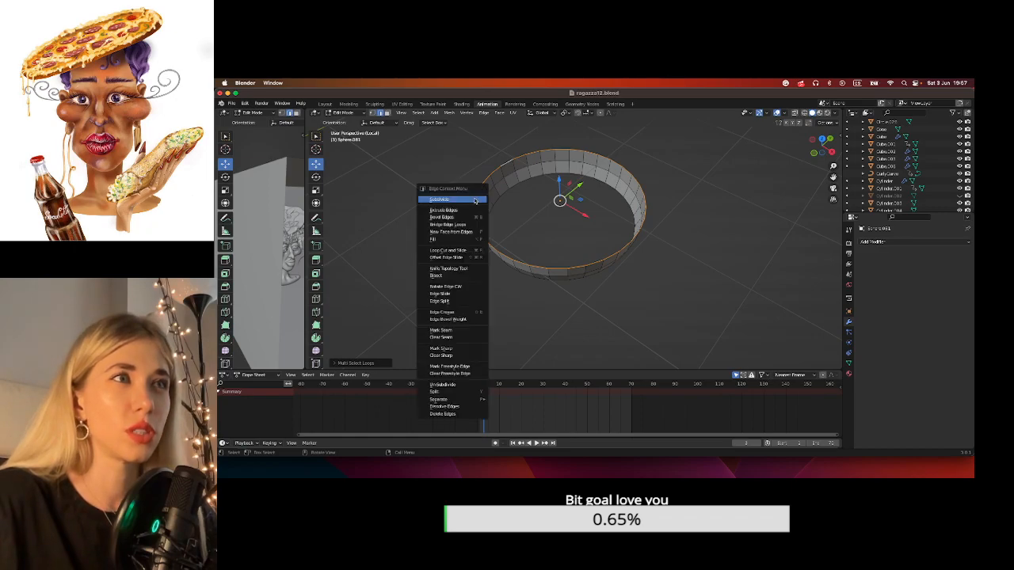
{"action": "left_click", "coordinate": [444, 239]}
{"action": "middle_click_drag", "start_coordinate": [629, 236], "coordinate": [662, 148]}
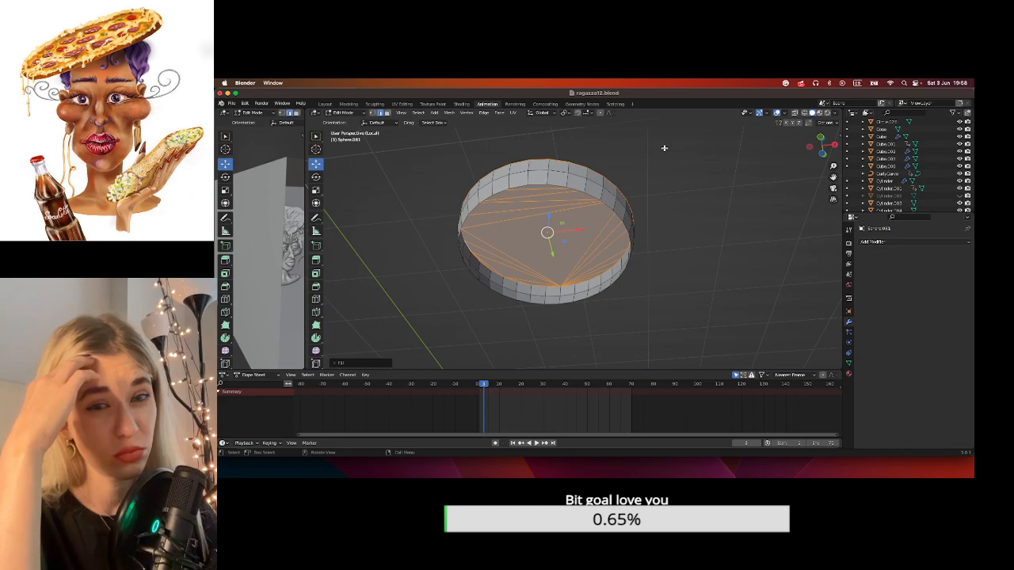
{"action": "middle_click_drag", "start_coordinate": [664, 147], "coordinate": [631, 228]}
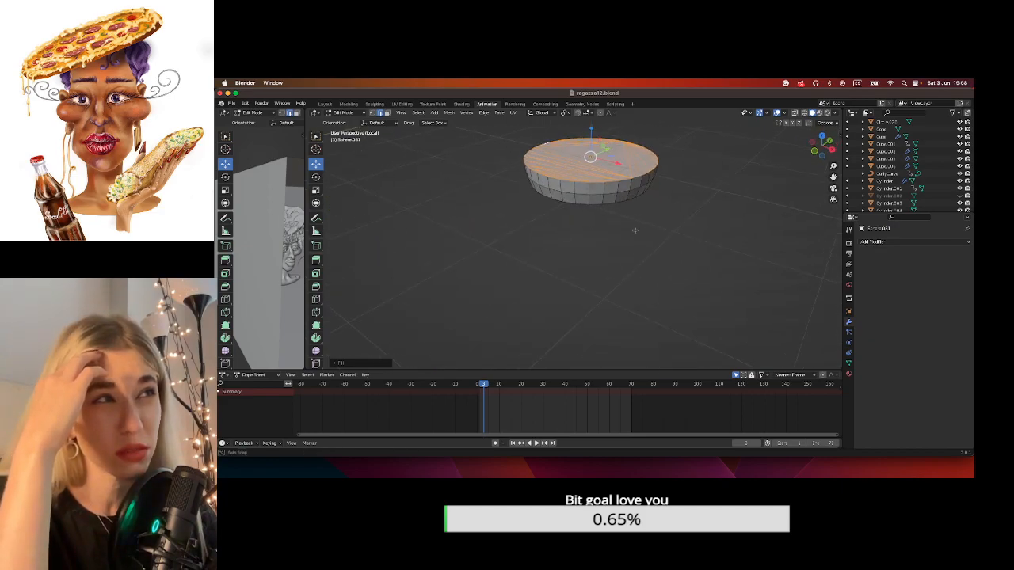
{"action": "left_click_drag", "start_coordinate": [832, 177], "coordinate": [773, 259]}
{"action": "mouse_move", "coordinate": [611, 212]}
{"action": "middle_mouse_down"}
{"action": "mouse_move", "coordinate": [645, 154]}
{"action": "mouse_move", "coordinate": [623, 177]}
{"action": "mouse_move", "coordinate": [626, 214]}
{"action": "middle_mouse_up"}
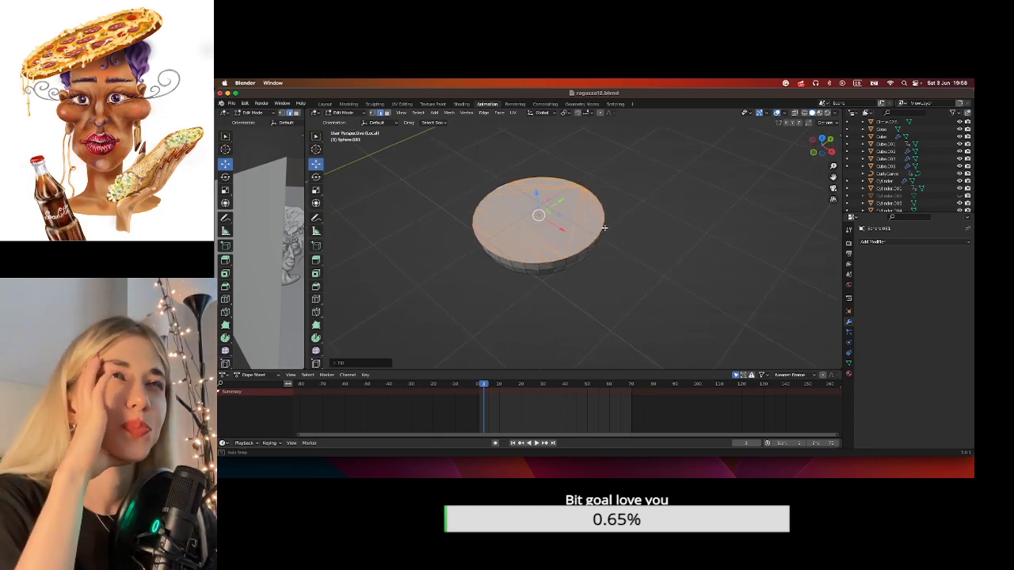
Return the capped disc to Object Mode and leave Local View to show the whole scene again.
{"action": "left_click", "coordinate": [349, 113]}
{"action": "left_click", "coordinate": [347, 122]}
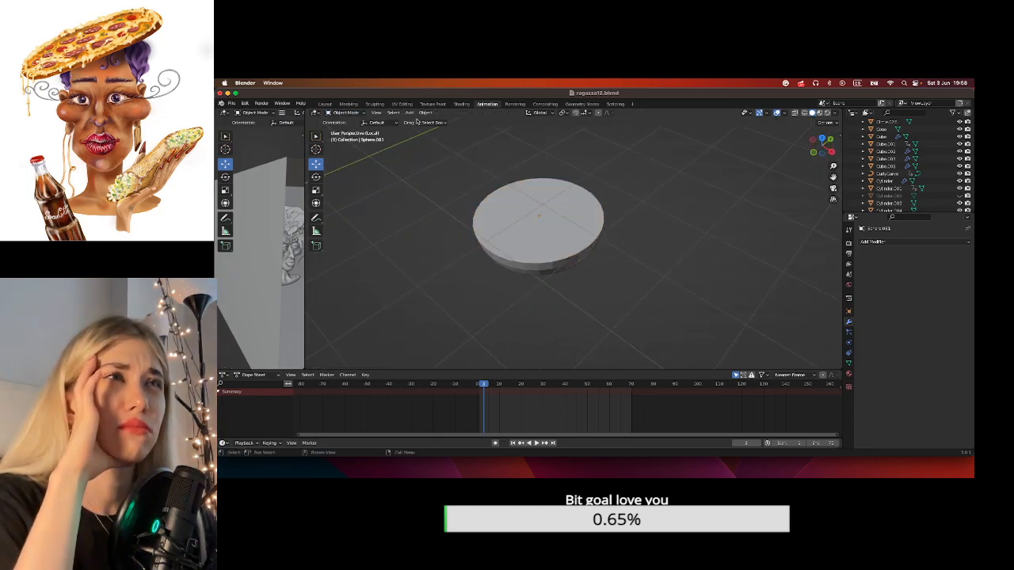
{"action": "left_click", "coordinate": [376, 112]}
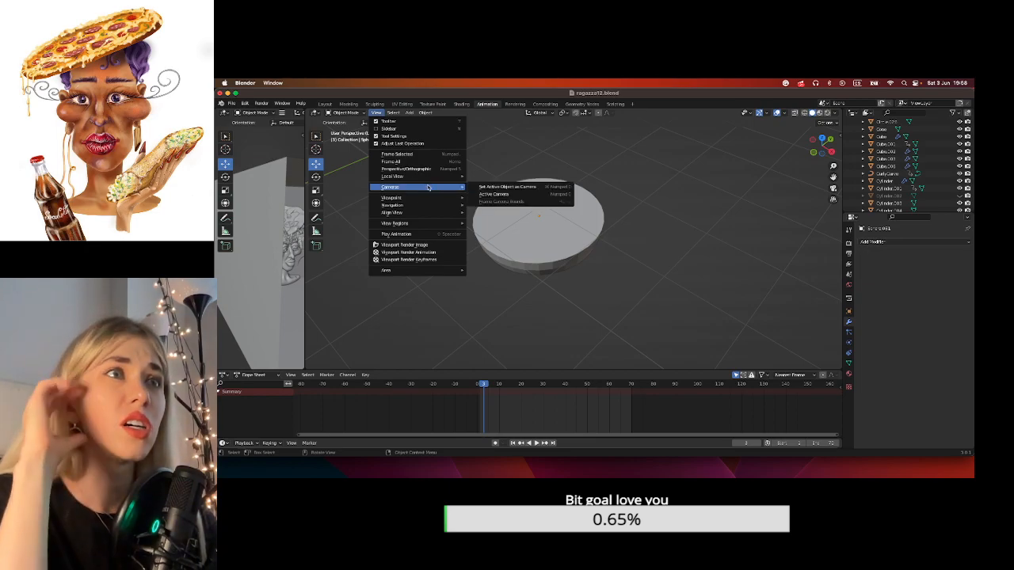
{"action": "mouse_move", "coordinate": [448, 176]}
{"action": "left_click", "coordinate": [492, 177]}
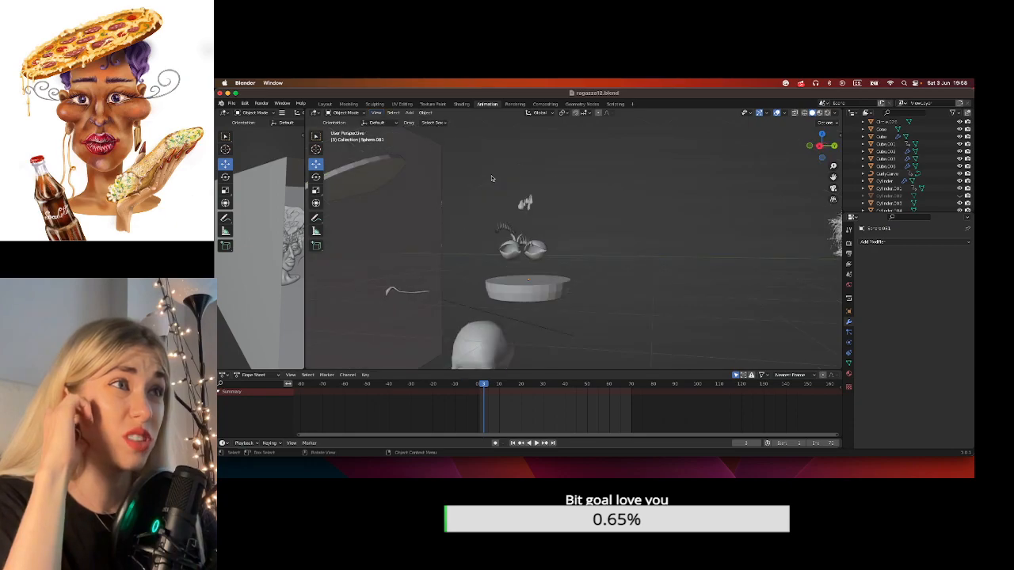
Add a circle mesh and move it to the open space outside the room, beside the capped disc.
{"action": "middle_click_drag", "start_coordinate": [626, 245], "coordinate": [631, 282]}
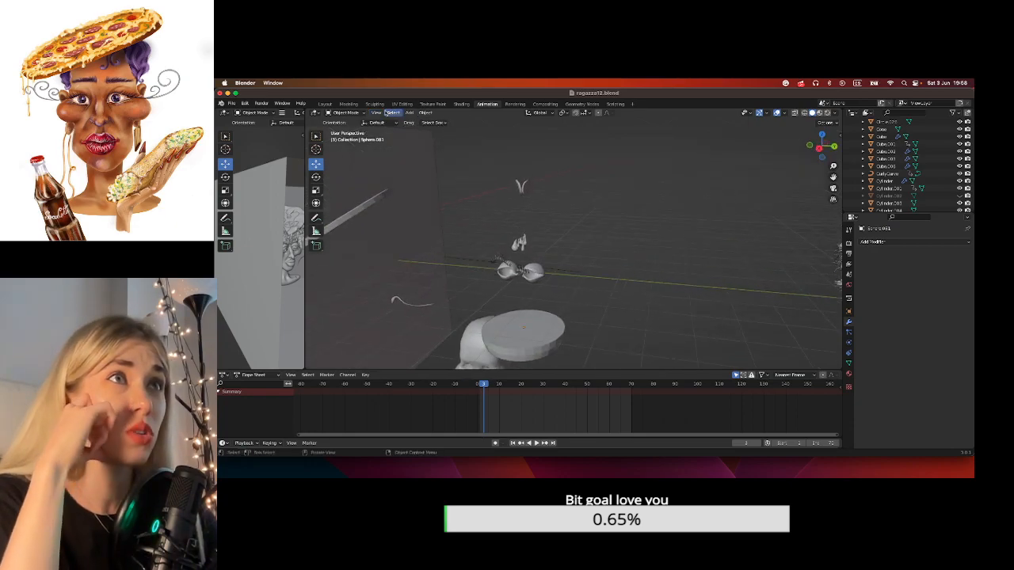
{"action": "left_click", "coordinate": [408, 113]}
{"action": "mouse_move", "coordinate": [432, 121]}
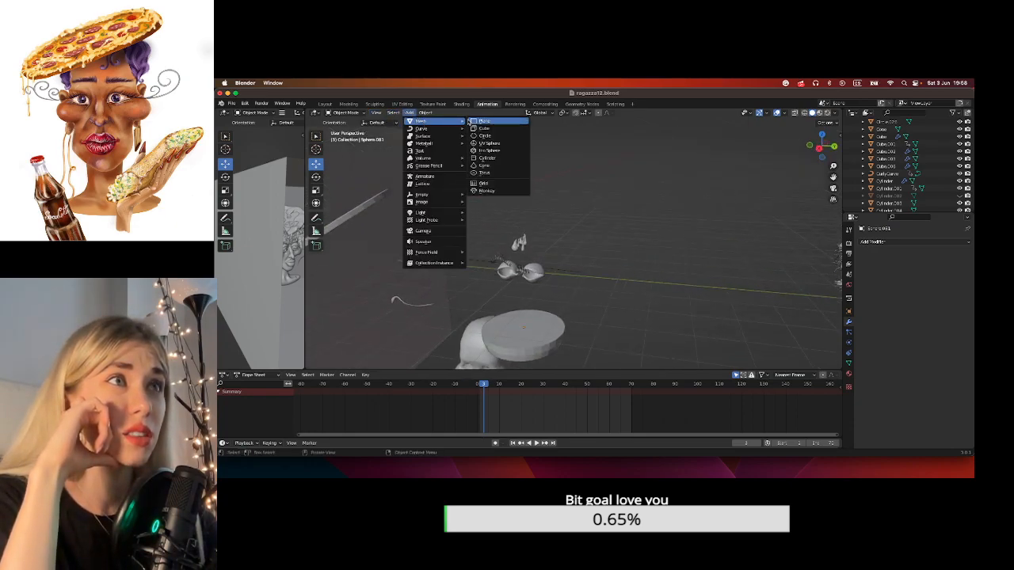
{"action": "left_click", "coordinate": [507, 134]}
{"action": "scroll", "coordinate": [632, 299], "scroll_direction": "down", "scroll_amount": 5}
{"action": "left_click_drag", "start_coordinate": [423, 263], "coordinate": [654, 283]}
Isolate the circle in Local View, look at it from the top orthographic view and select part of its outline in Edit Mode.
{"action": "left_click", "coordinate": [364, 113]}
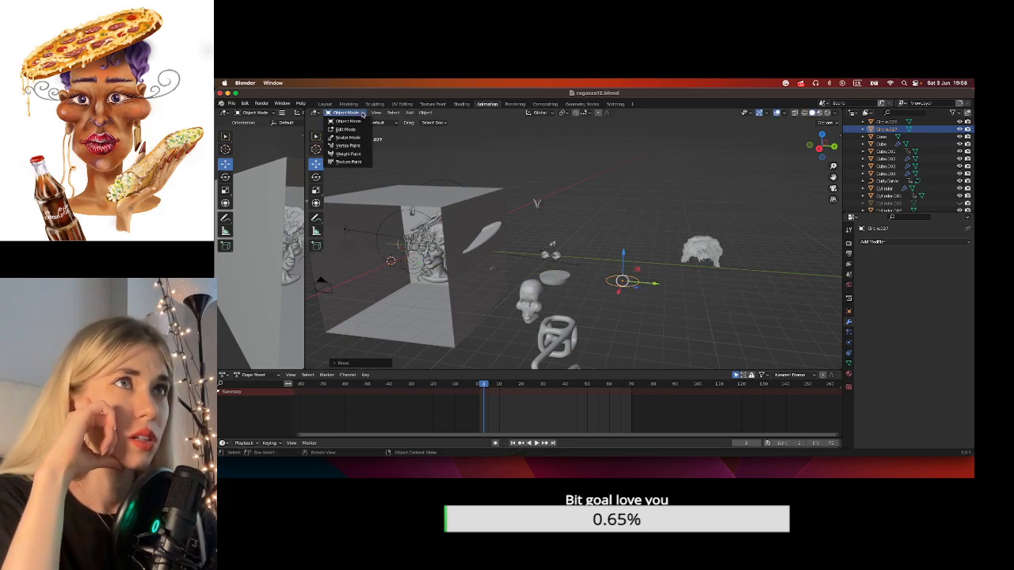
{"action": "mouse_move", "coordinate": [378, 113]}
{"action": "mouse_move", "coordinate": [395, 176]}
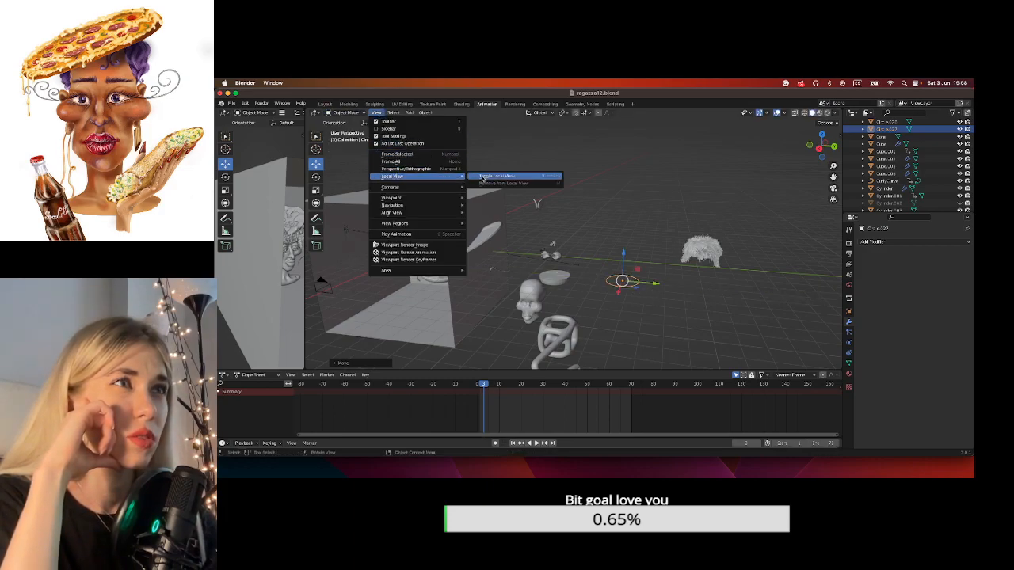
{"action": "left_click", "coordinate": [507, 177]}
{"action": "left_click", "coordinate": [823, 139]}
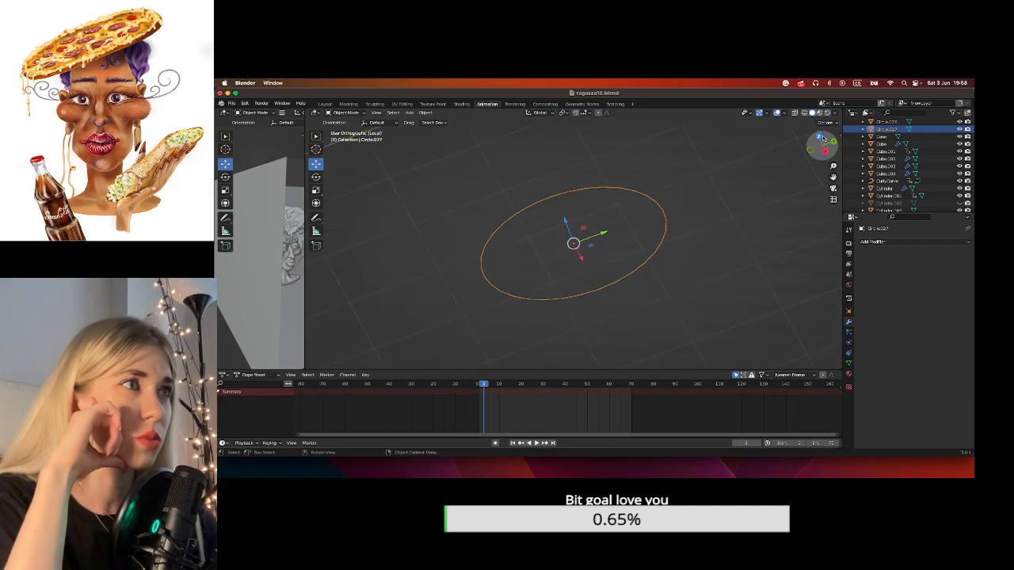
{"action": "left_click", "coordinate": [345, 113]}
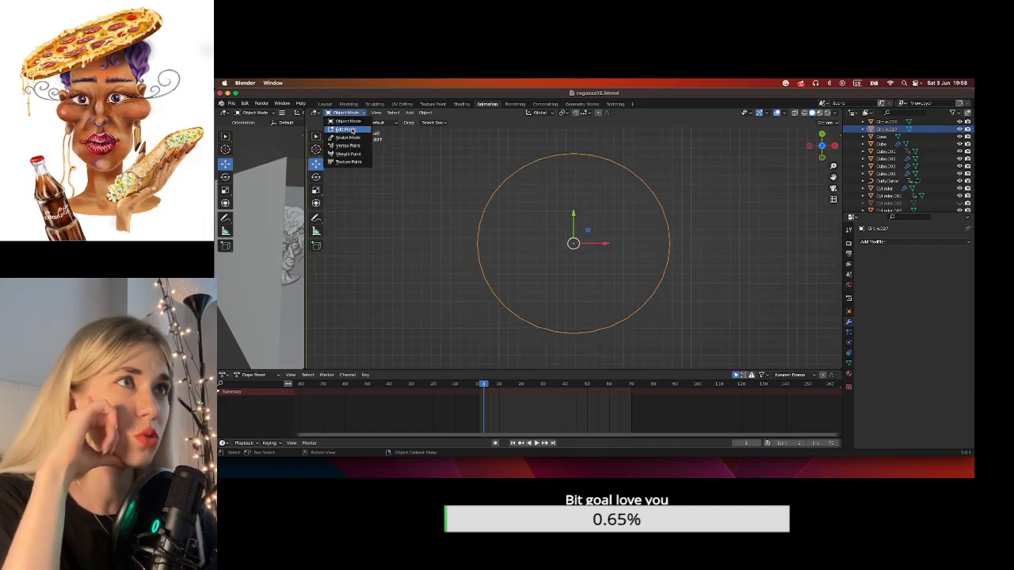
{"action": "left_click", "coordinate": [352, 129]}
{"action": "left_click", "coordinate": [532, 161]}
{"action": "left_click", "coordinate": [643, 165]}
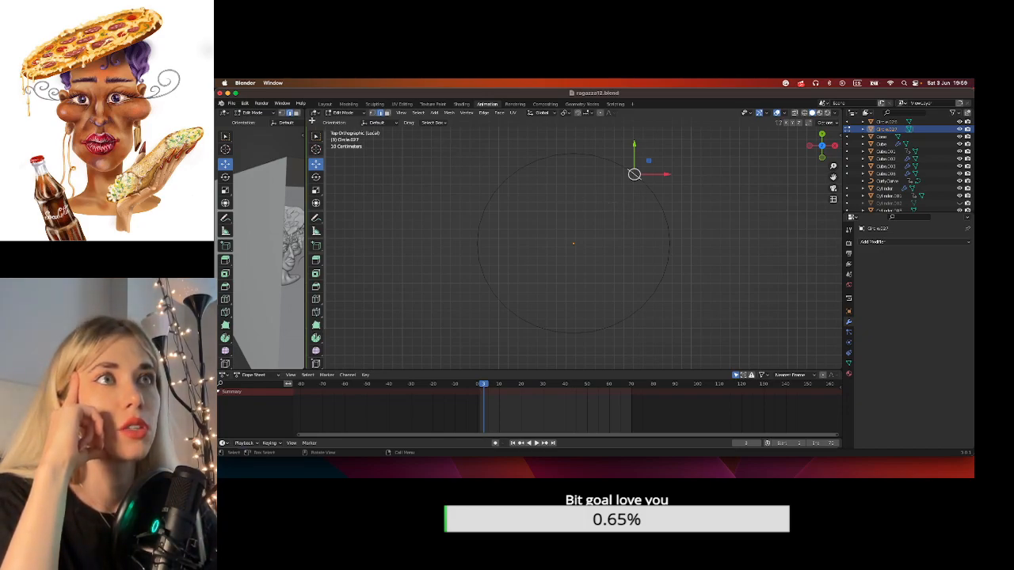
Return to Object Mode, delete the circle and leave Local View.
{"action": "left_click", "coordinate": [343, 112]}
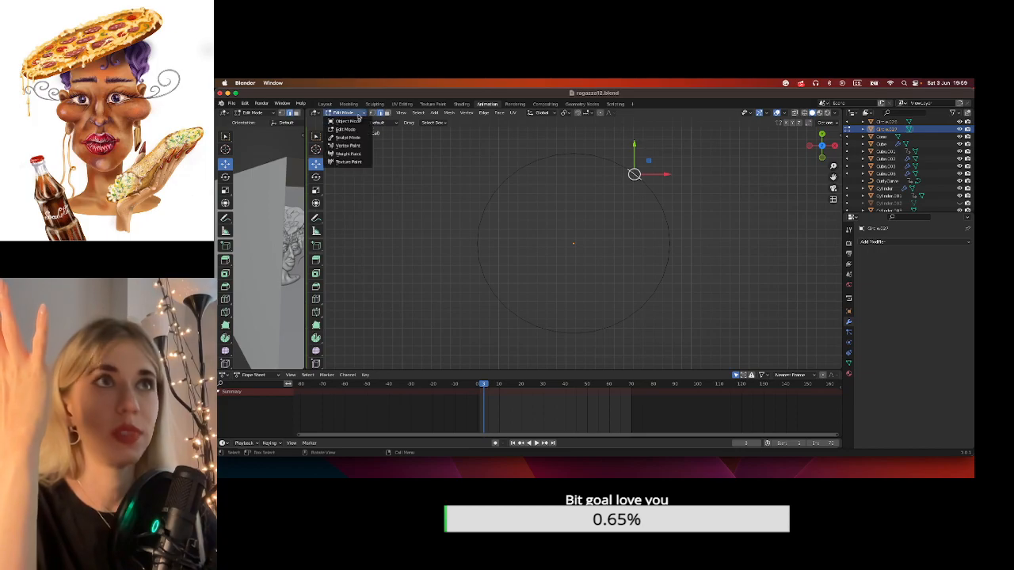
{"action": "left_click", "coordinate": [354, 122]}
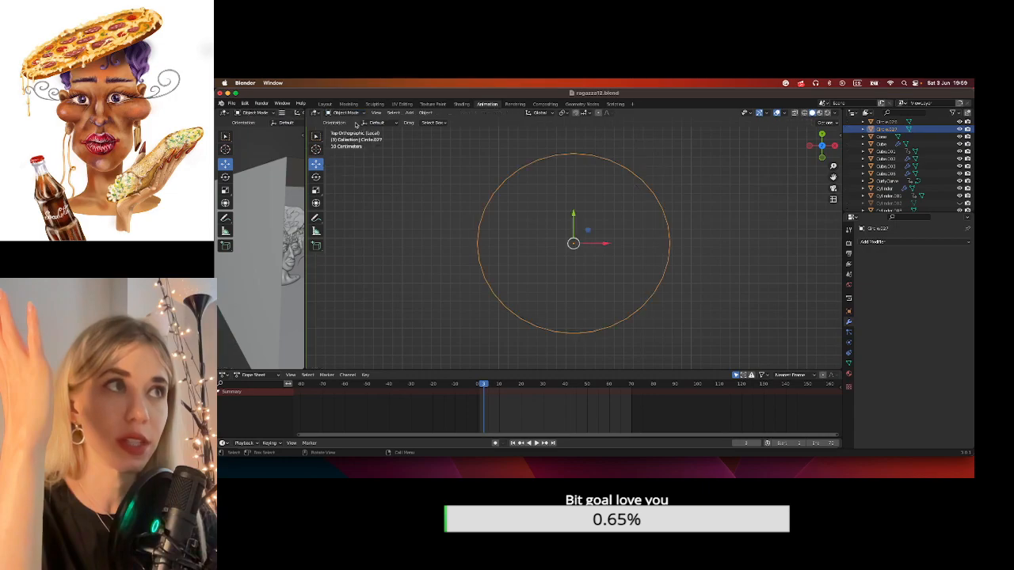
{"action": "key", "text": "x"}
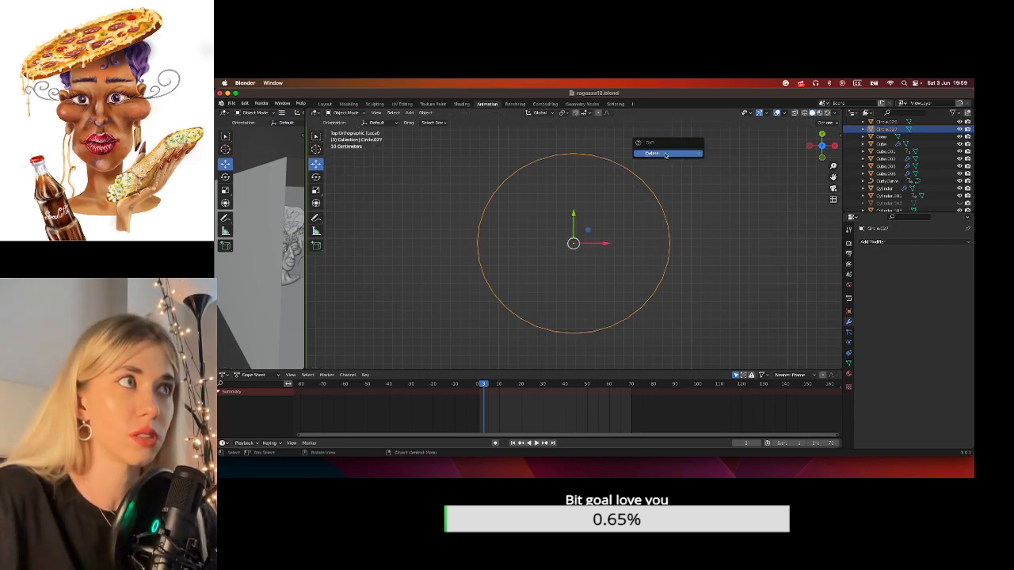
{"action": "left_click", "coordinate": [688, 155]}
{"action": "left_click", "coordinate": [376, 112]}
{"action": "mouse_move", "coordinate": [402, 179]}
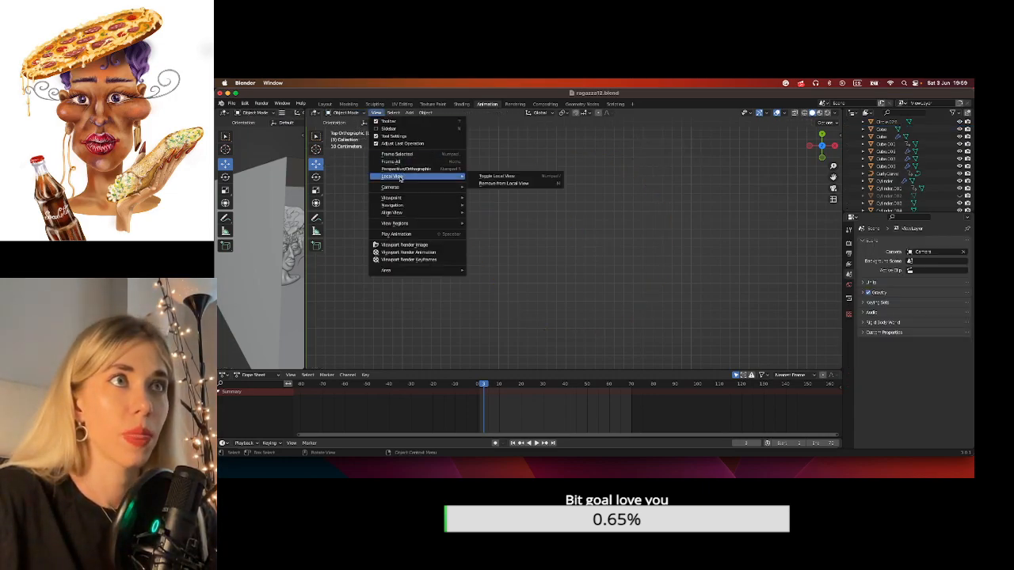
{"action": "left_click", "coordinate": [485, 179]}
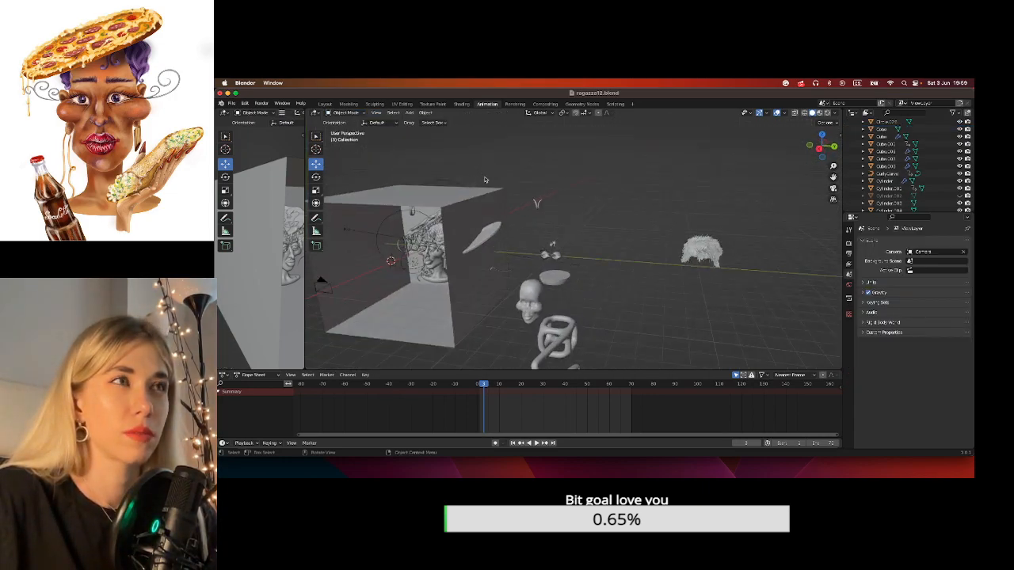
Add a cone mesh and move it outside the room, into the open space near the hair object.
{"action": "left_click", "coordinate": [412, 113]}
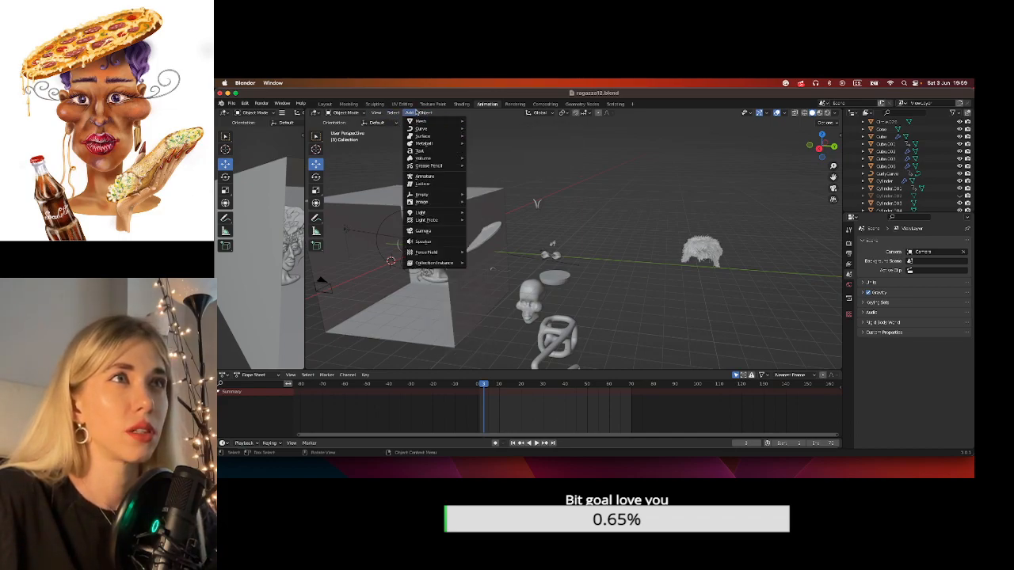
{"action": "mouse_move", "coordinate": [432, 131]}
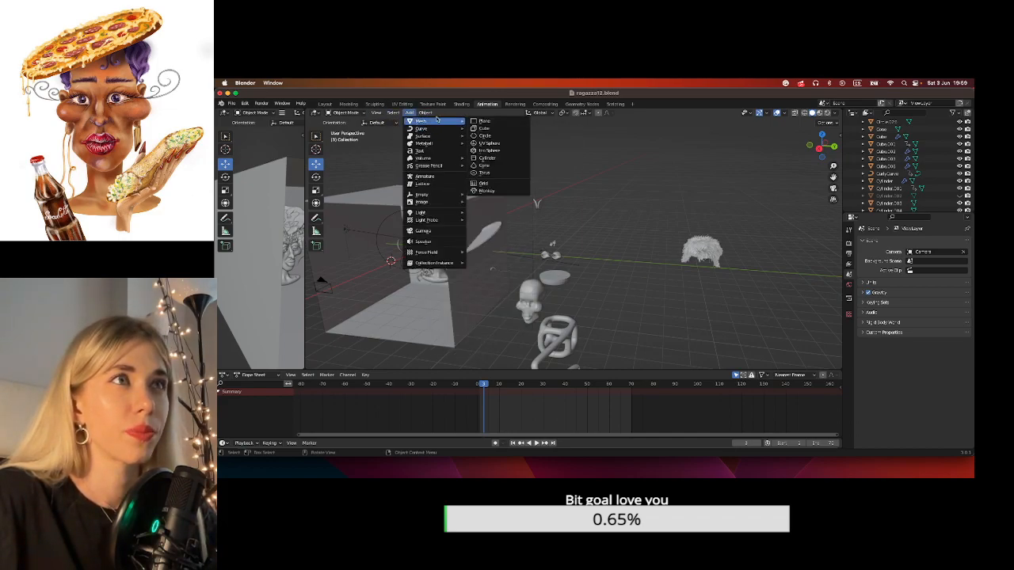
{"action": "left_click", "coordinate": [484, 165]}
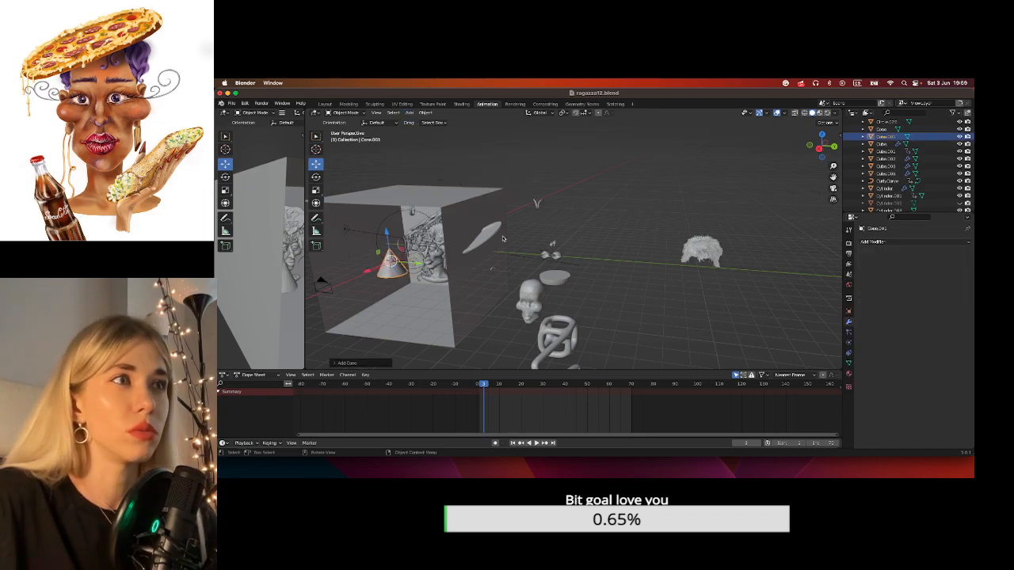
{"action": "key", "text": "g"}
{"action": "left_click", "coordinate": [678, 290]}
{"action": "middle_click_drag", "start_coordinate": [801, 242], "coordinate": [726, 262]}
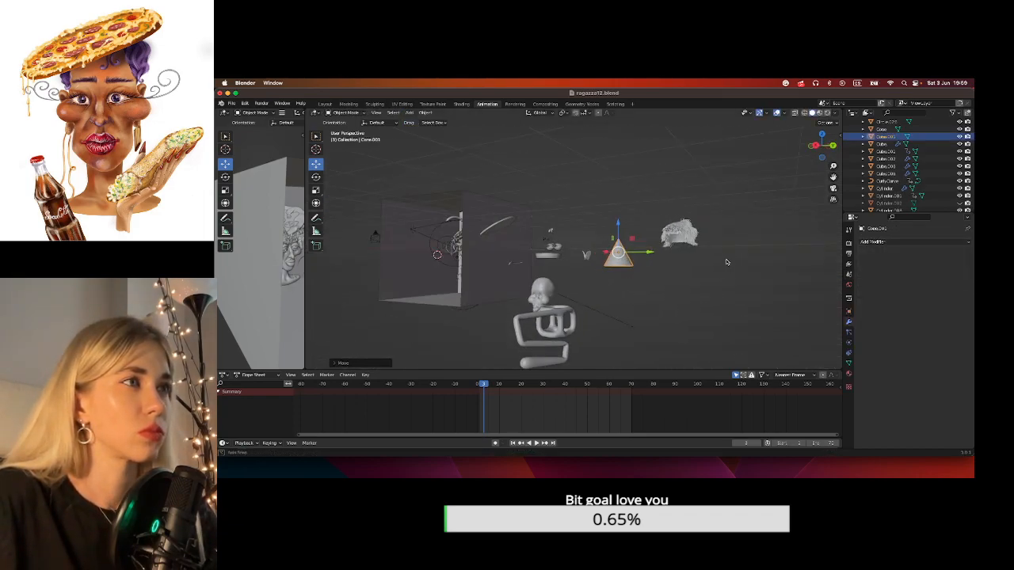
Isolate the cone in wireframe from the right orthographic view and enter Edit Mode on it with nothing selected.
{"action": "left_click", "coordinate": [807, 116]}
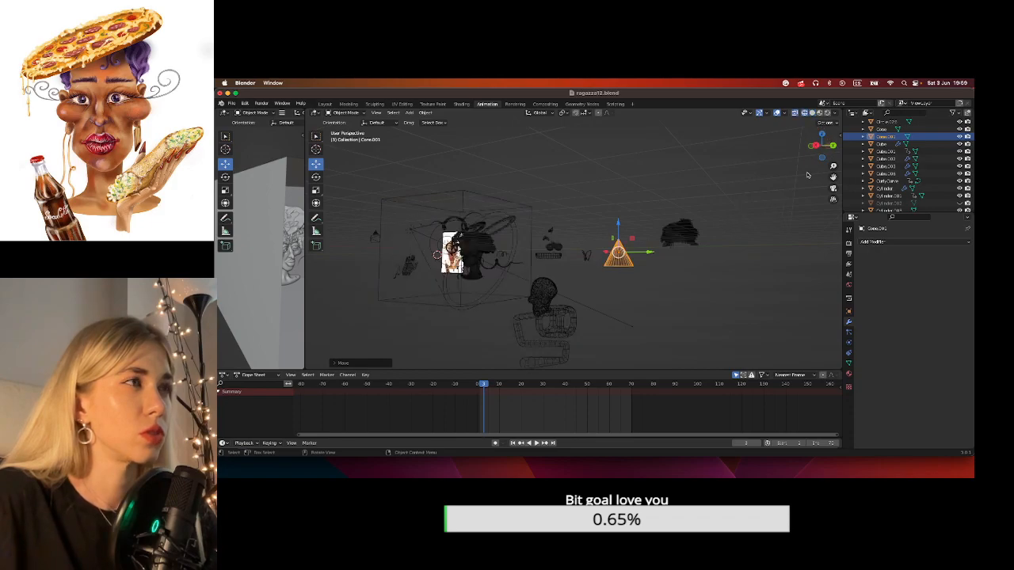
{"action": "left_click", "coordinate": [381, 114]}
{"action": "left_click", "coordinate": [377, 113]}
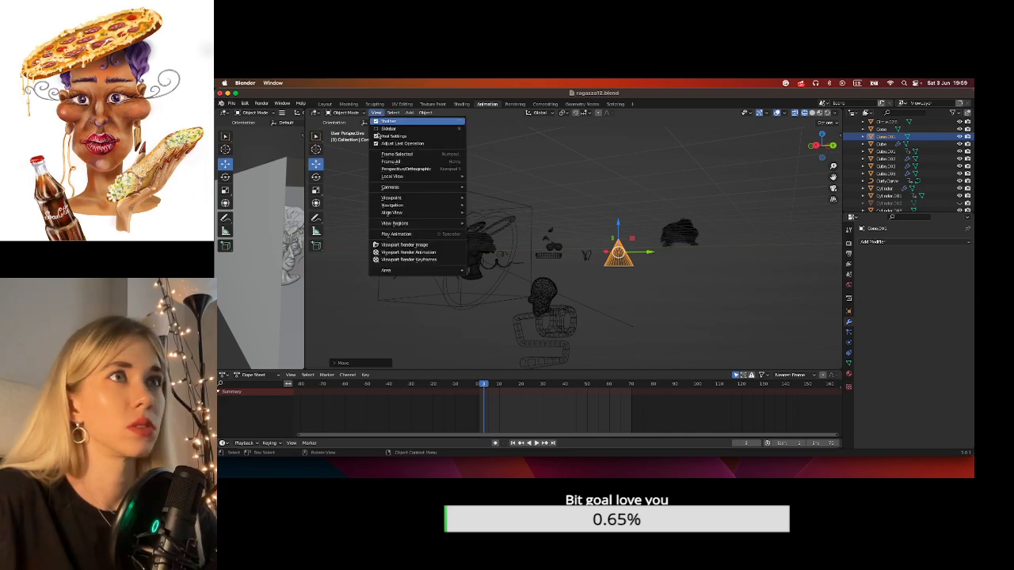
{"action": "mouse_move", "coordinate": [392, 176]}
{"action": "left_click", "coordinate": [498, 180]}
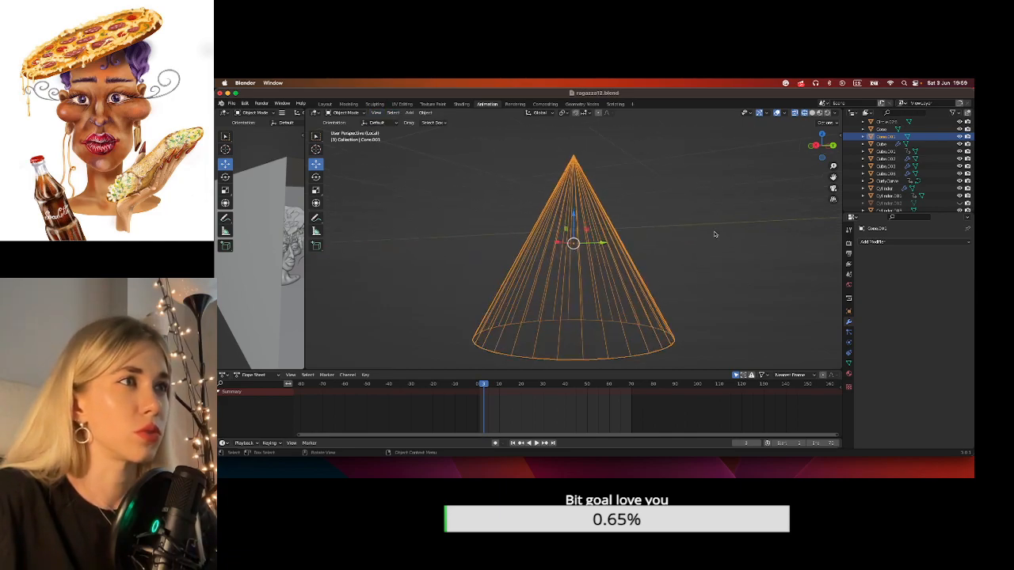
{"action": "left_click", "coordinate": [819, 145]}
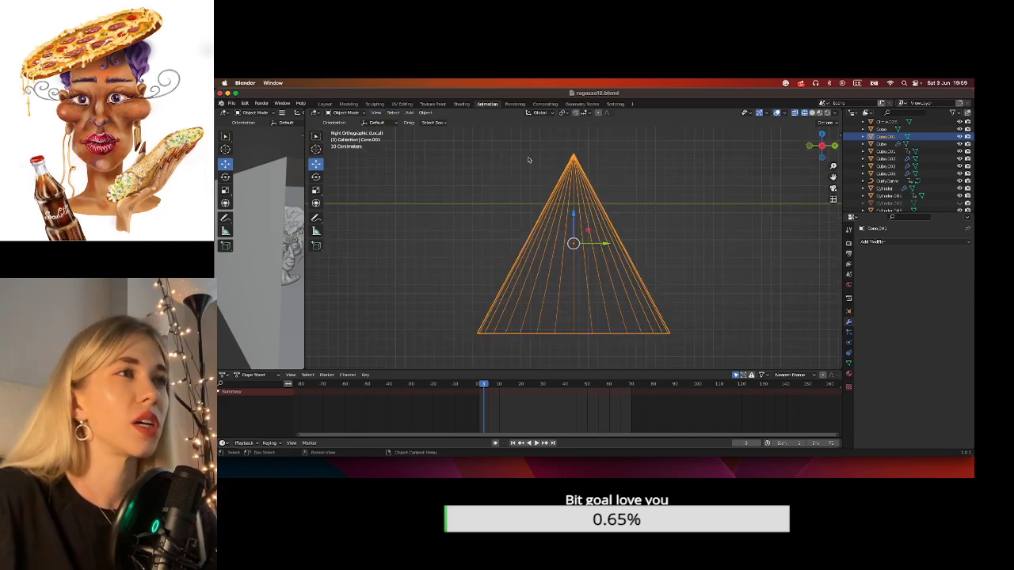
{"action": "left_click", "coordinate": [667, 173]}
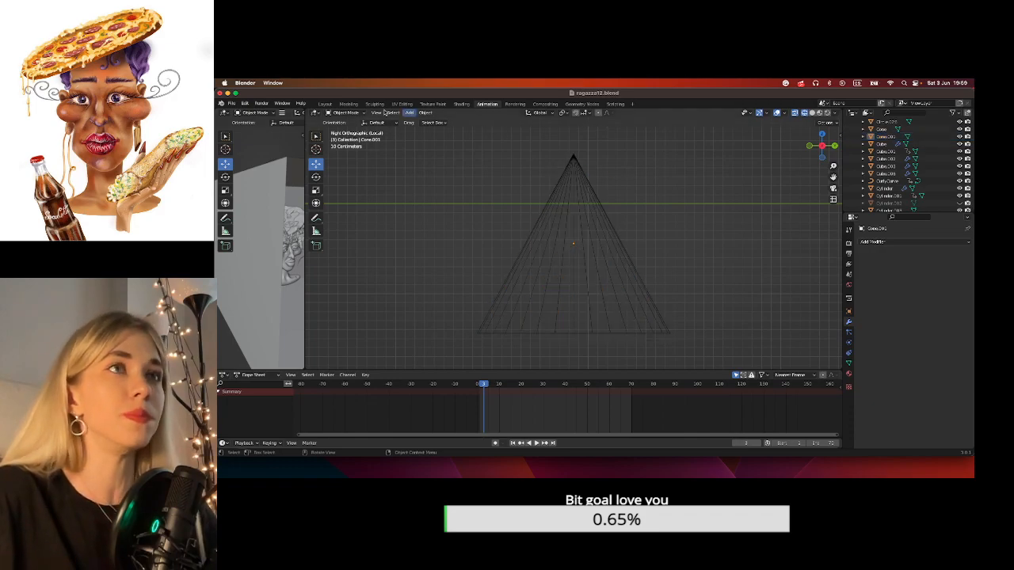
{"action": "left_click", "coordinate": [340, 113]}
{"action": "left_click", "coordinate": [343, 128]}
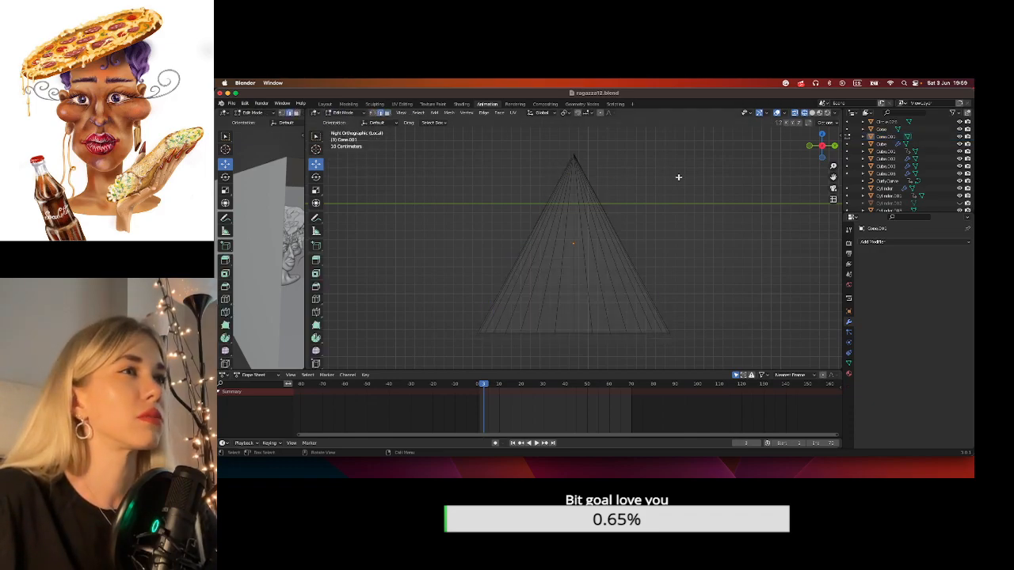
Select the cone's side faces on the positive Y side of its centre in face select mode and delete them.
{"action": "left_click_drag", "start_coordinate": [662, 143], "coordinate": [587, 367]}
{"action": "left_click", "coordinate": [655, 227]}
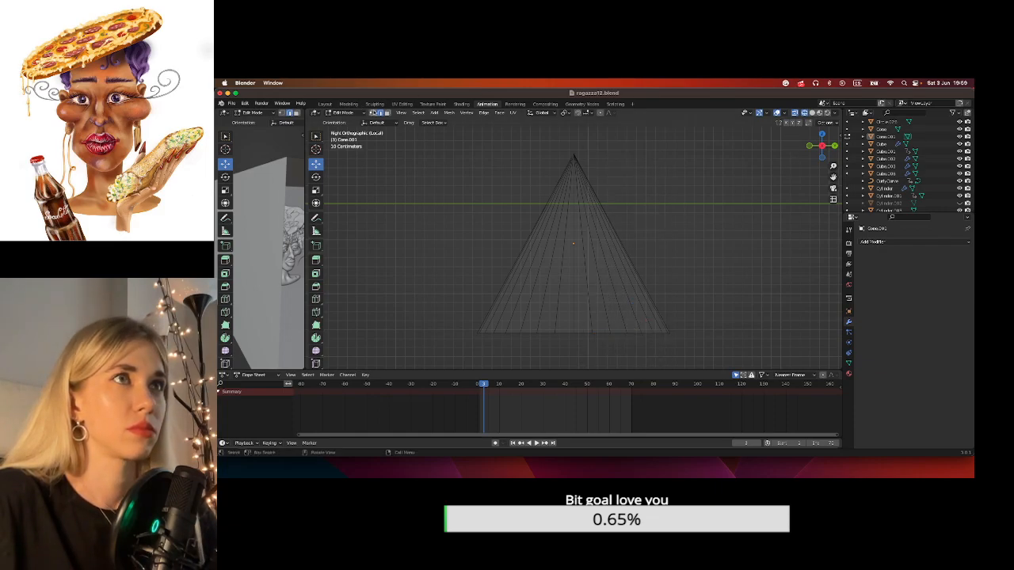
{"action": "left_click_drag", "start_coordinate": [725, 167], "coordinate": [581, 361]}
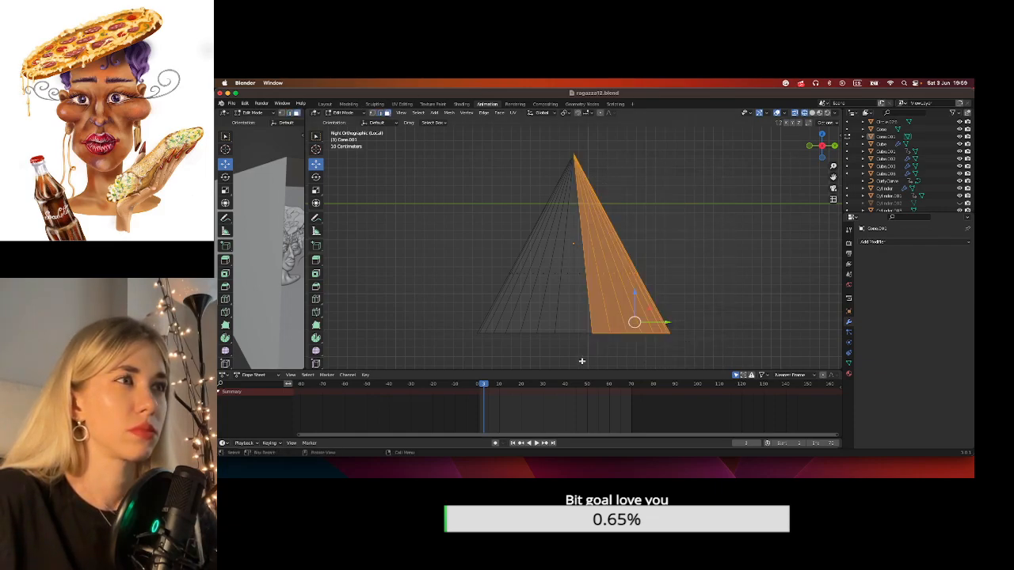
{"action": "left_click_drag", "start_coordinate": [696, 160], "coordinate": [582, 346]}
{"action": "key", "text": "x"}
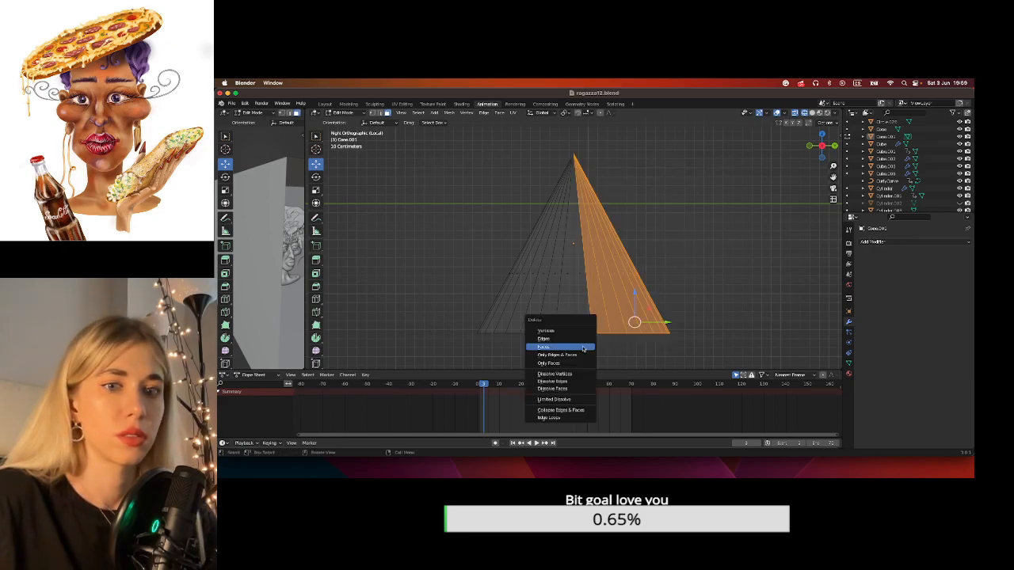
{"action": "left_click", "coordinate": [584, 347]}
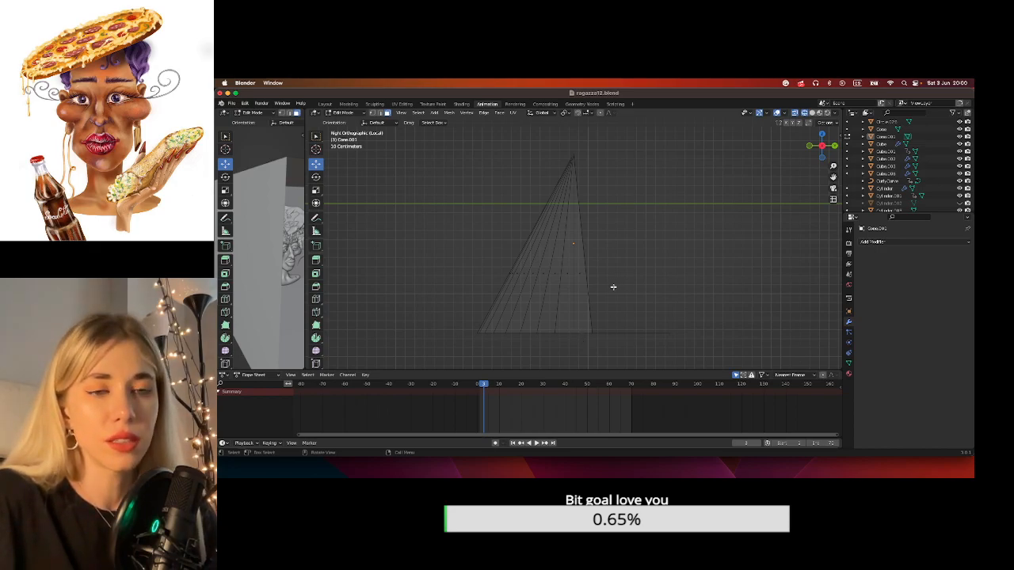
Delete the cone's outer side faces on the negative Y side, keeping only the narrow central strips and the base.
{"action": "left_click_drag", "start_coordinate": [482, 193], "coordinate": [549, 355]}
{"action": "key", "text": "x"}
{"action": "left_click_drag", "start_coordinate": [486, 210], "coordinate": [543, 354]}
{"action": "left_click_drag", "start_coordinate": [456, 228], "coordinate": [547, 369]}
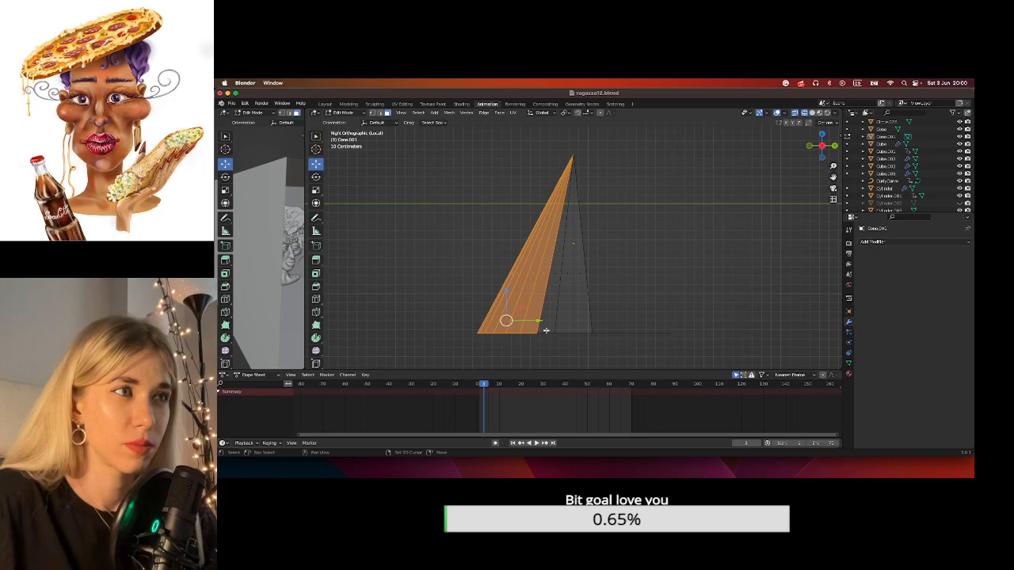
{"action": "key", "text": "x"}
{"action": "left_click", "coordinate": [544, 331]}
{"action": "middle_click_drag", "start_coordinate": [541, 333], "coordinate": [628, 317]}
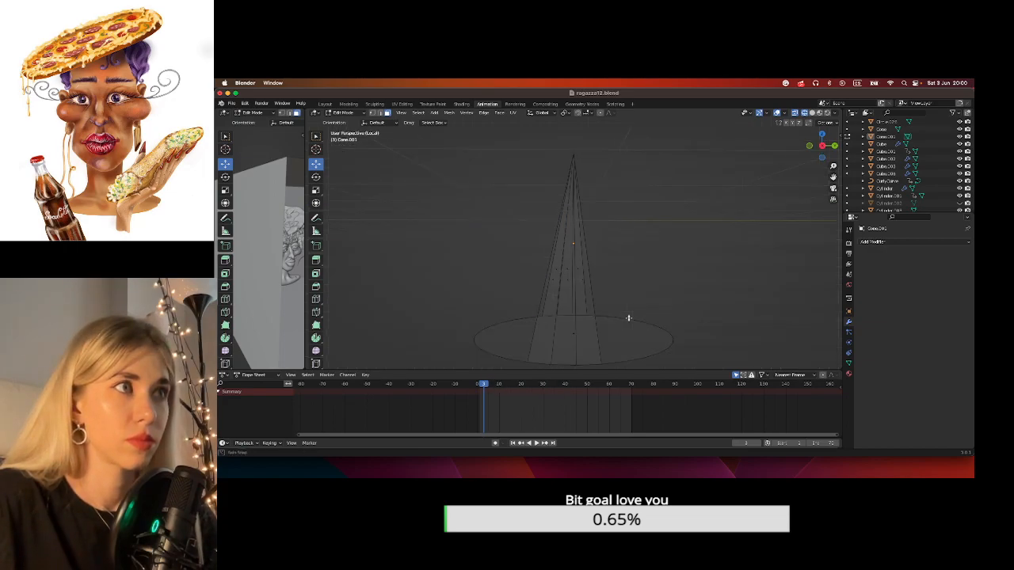
Select one leftover side face on the front strip and one on the rear strip of the cone and delete both.
{"action": "left_click", "coordinate": [580, 330]}
{"action": "key", "text": "alt+a"}
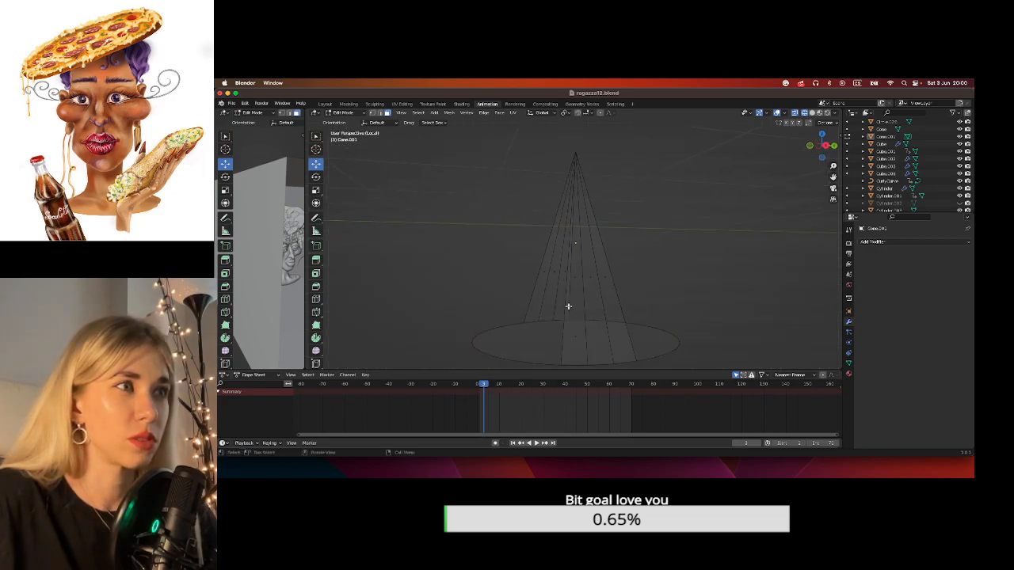
{"action": "left_click", "coordinate": [576, 282]}
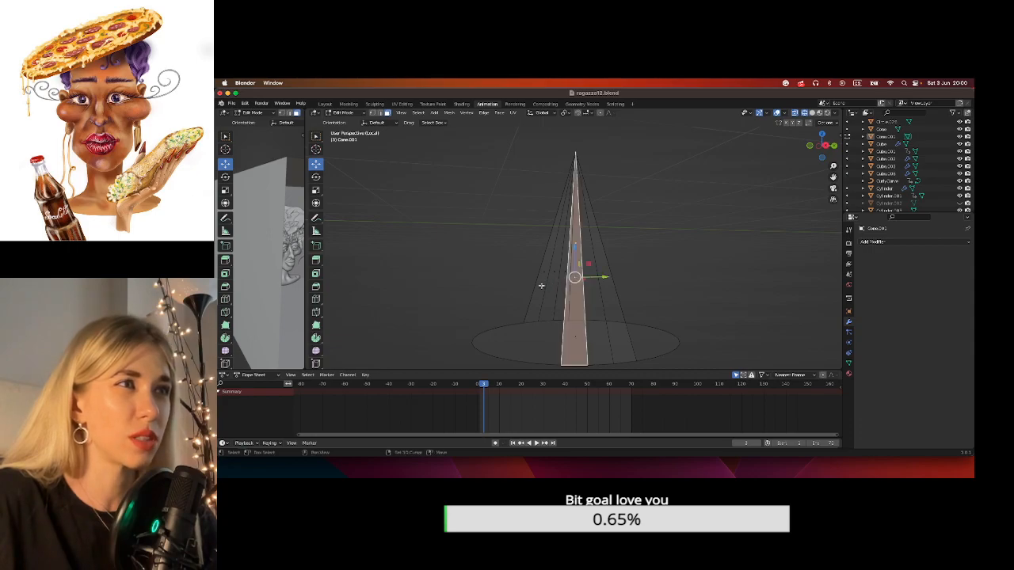
{"action": "left_click", "coordinate": [543, 288], "text": "shift"}
{"action": "key", "text": "x"}
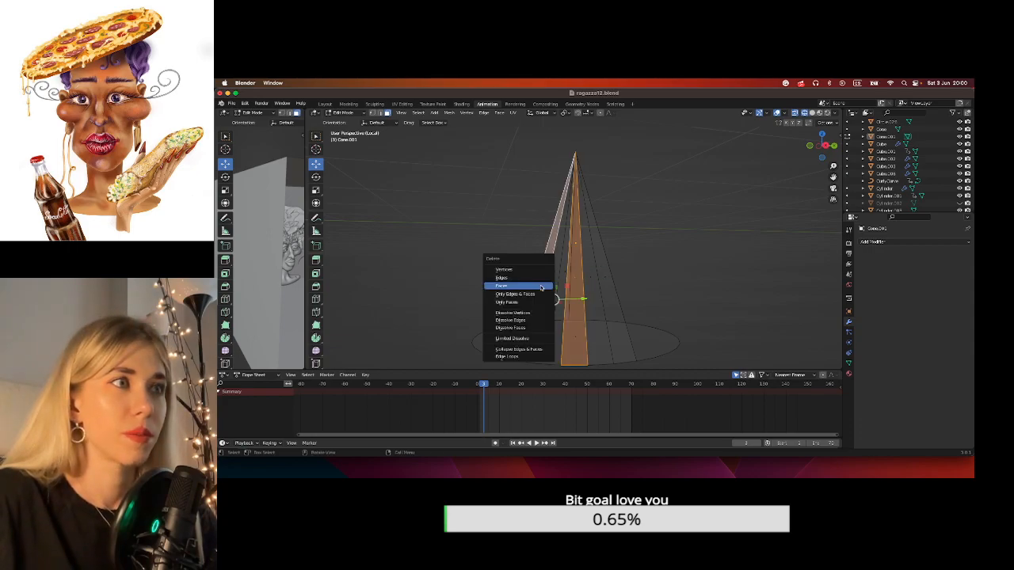
{"action": "left_click", "coordinate": [541, 287]}
Delete the cone's round base face, leaving just the two narrow strips that meet at the tip.
{"action": "scroll", "coordinate": [512, 338], "scroll_direction": "down", "scroll_amount": 3}
{"action": "mouse_move", "coordinate": [531, 288]}
{"action": "middle_mouse_down"}
{"action": "mouse_move", "coordinate": [528, 310]}
{"action": "mouse_move", "coordinate": [545, 300]}
{"action": "middle_mouse_up"}
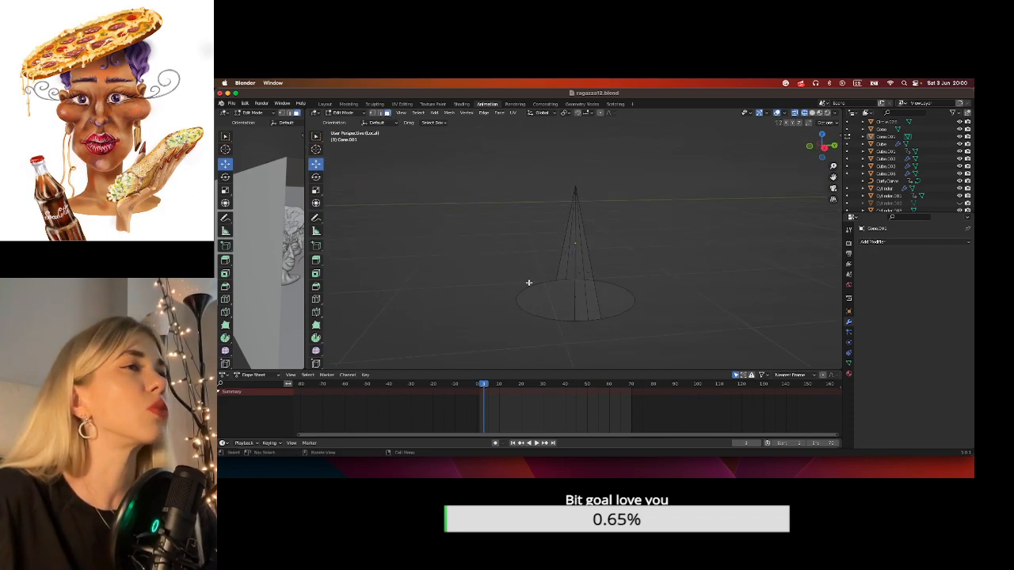
{"action": "left_click", "coordinate": [558, 294]}
{"action": "key", "text": "x"}
{"action": "left_click", "coordinate": [557, 294]}
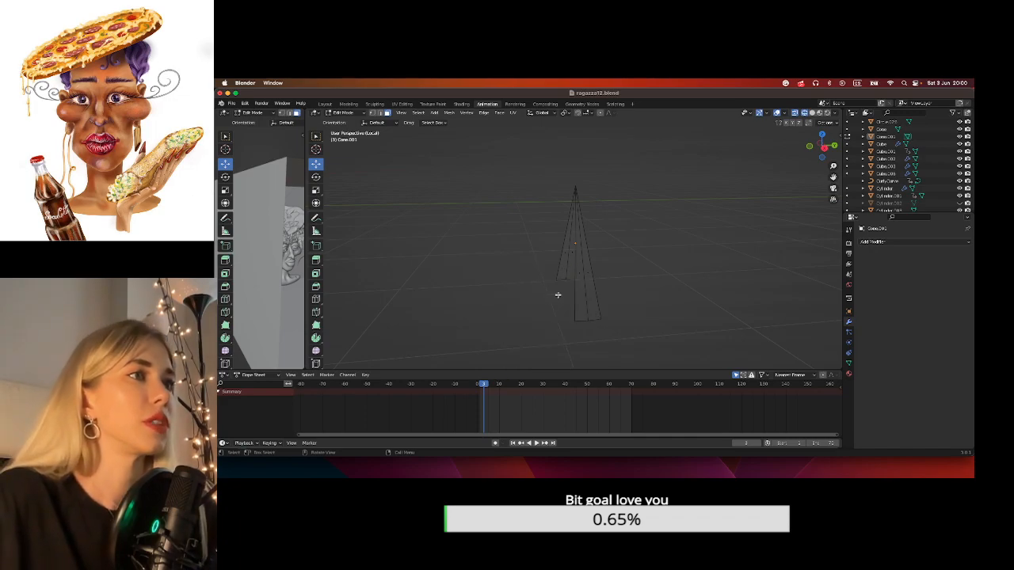
{"action": "scroll", "coordinate": [558, 295], "scroll_direction": "down", "scroll_amount": 10}
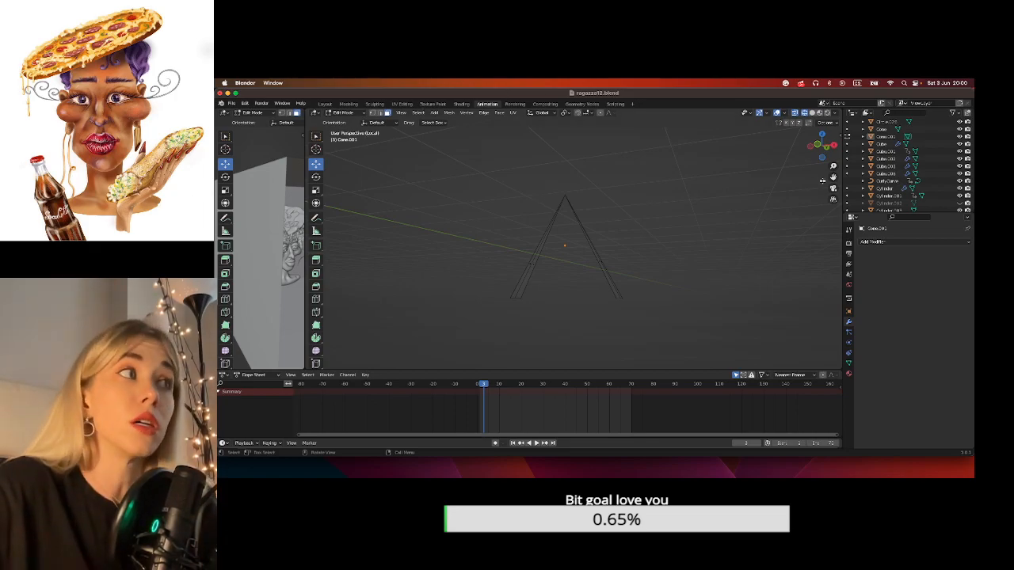
{"action": "left_click_drag", "start_coordinate": [832, 177], "coordinate": [825, 188]}
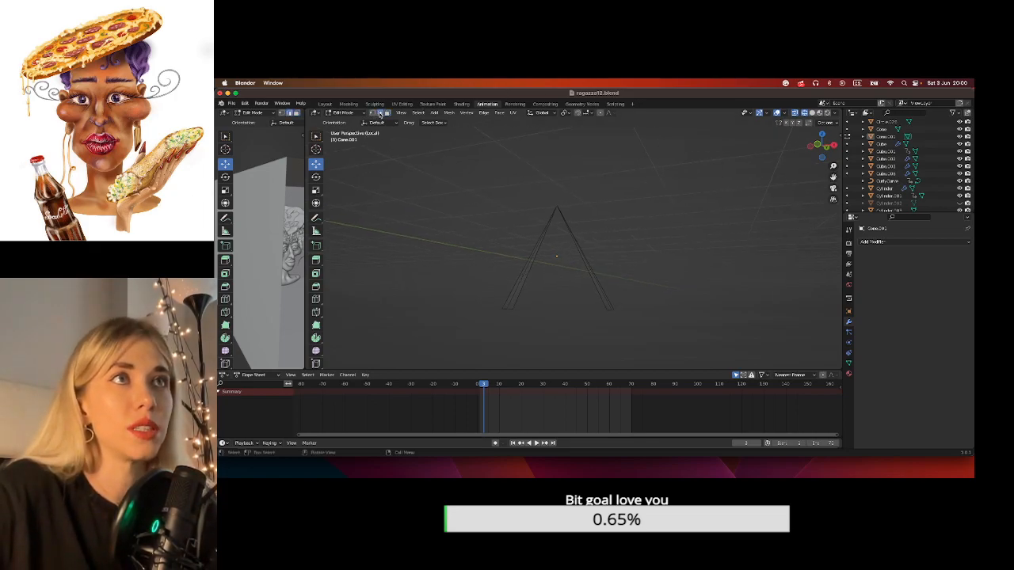
Select the facing long edges on one side of the two cone strips and fill a triangular face between them.
{"action": "scroll", "coordinate": [583, 270], "scroll_direction": "up", "scroll_amount": 1}
{"action": "left_click", "coordinate": [512, 276]}
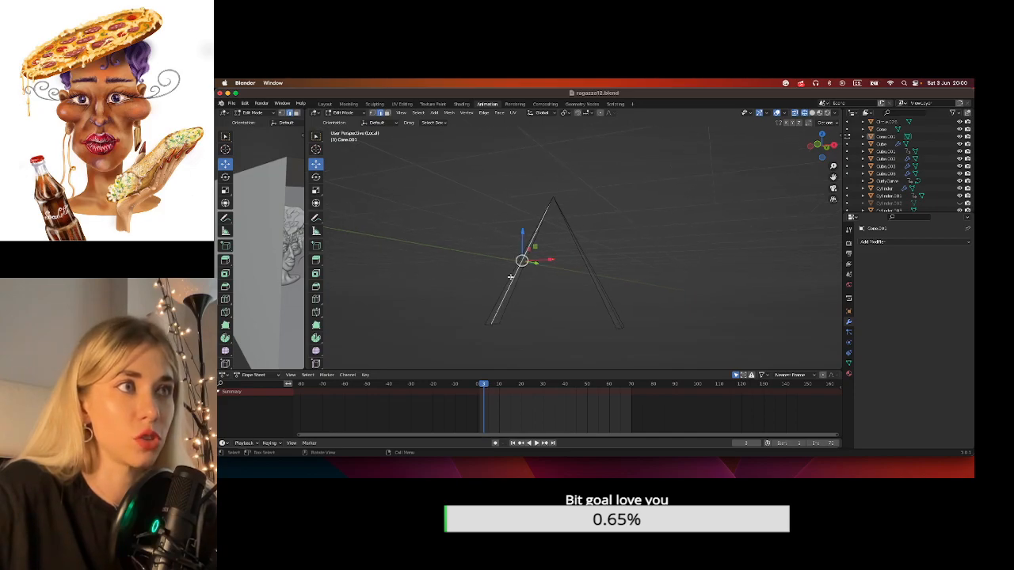
{"action": "left_click", "coordinate": [586, 269]}
{"action": "left_click", "coordinate": [509, 275], "text": "shift"}
{"action": "scroll", "coordinate": [509, 275], "scroll_direction": "up", "scroll_amount": 1}
{"action": "key", "text": "f"}
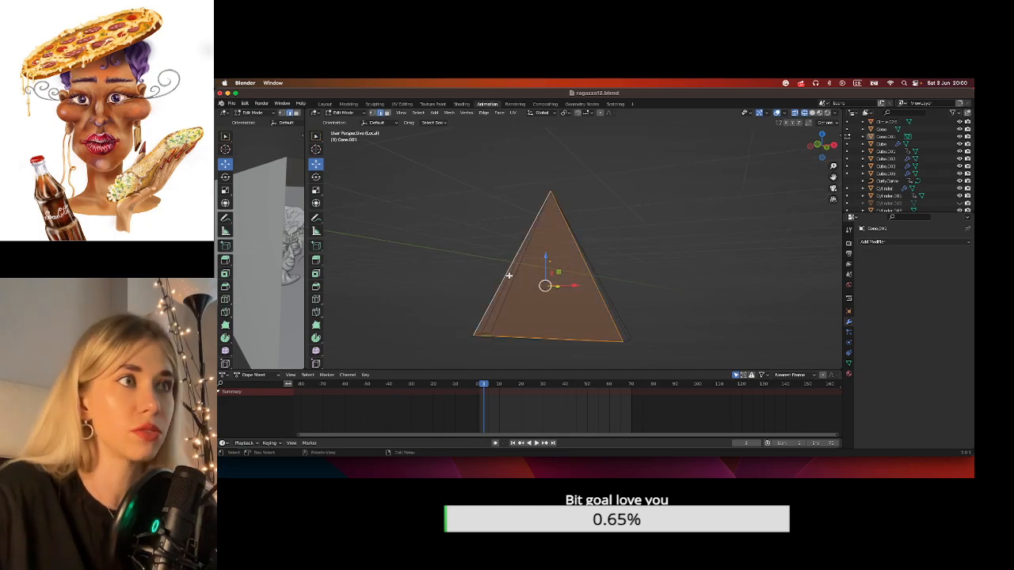
Select the remaining long edges on the opposite side of the strips and fill the second triangular face.
{"action": "scroll", "coordinate": [683, 268], "scroll_direction": "right", "scroll_amount": 10}
{"action": "scroll", "coordinate": [683, 268], "scroll_direction": "right", "scroll_amount": 5}
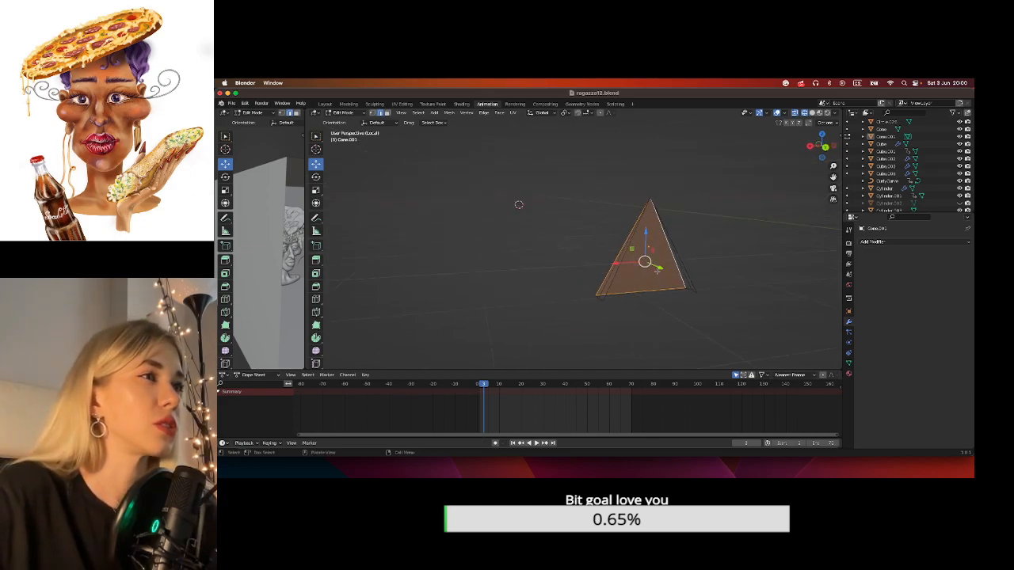
{"action": "left_click", "coordinate": [612, 281]}
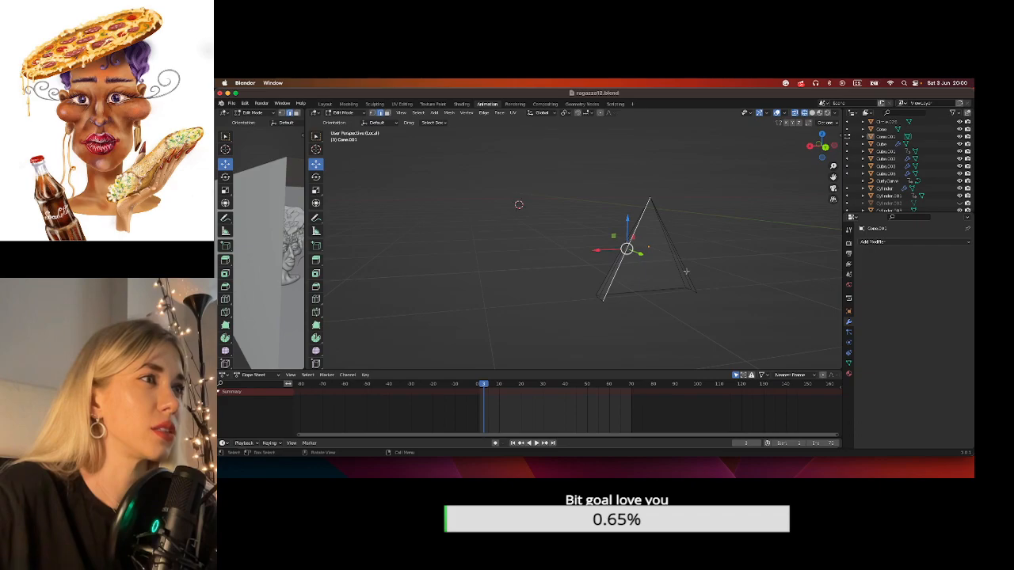
{"action": "key", "text": "a"}
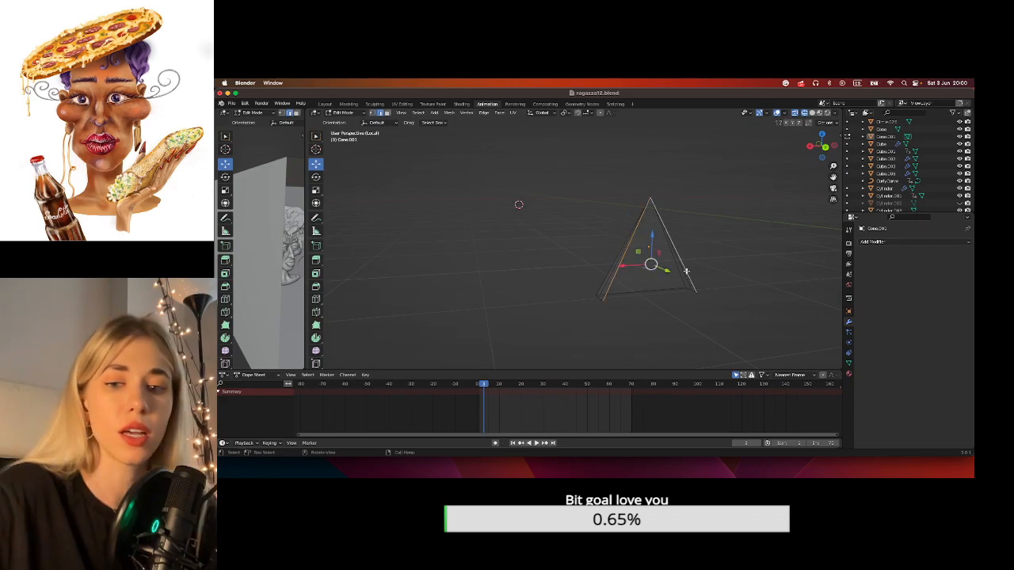
{"action": "key", "text": "f"}
{"action": "scroll", "coordinate": [686, 271], "scroll_direction": "down", "scroll_amount": 5}
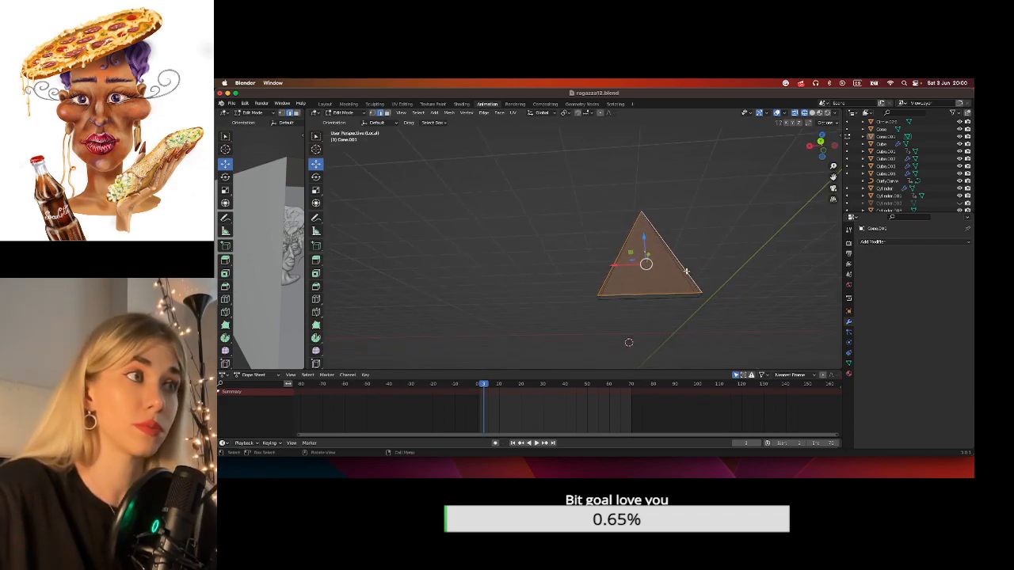
Try a loop cut across the wedge from its lower edge, then undo it.
{"action": "left_click", "coordinate": [315, 298]}
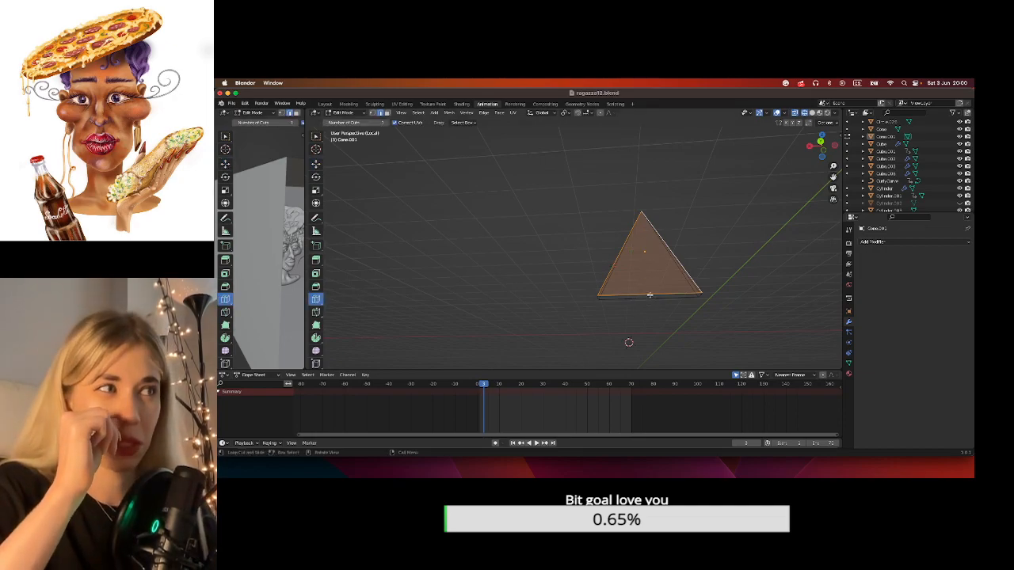
{"action": "left_click", "coordinate": [661, 328]}
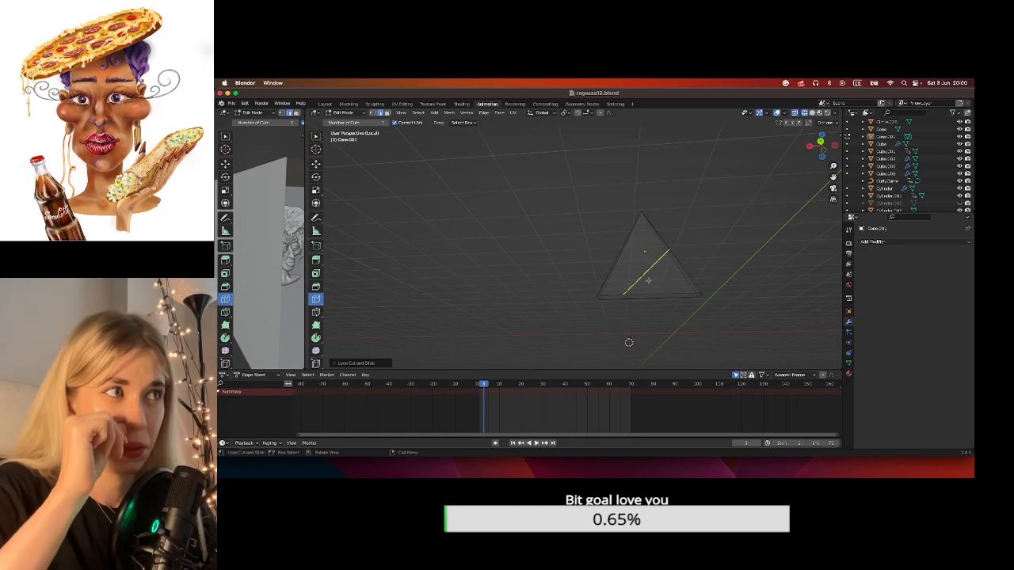
{"action": "middle_click_drag", "start_coordinate": [731, 303], "coordinate": [769, 295]}
{"action": "key", "text": "a"}
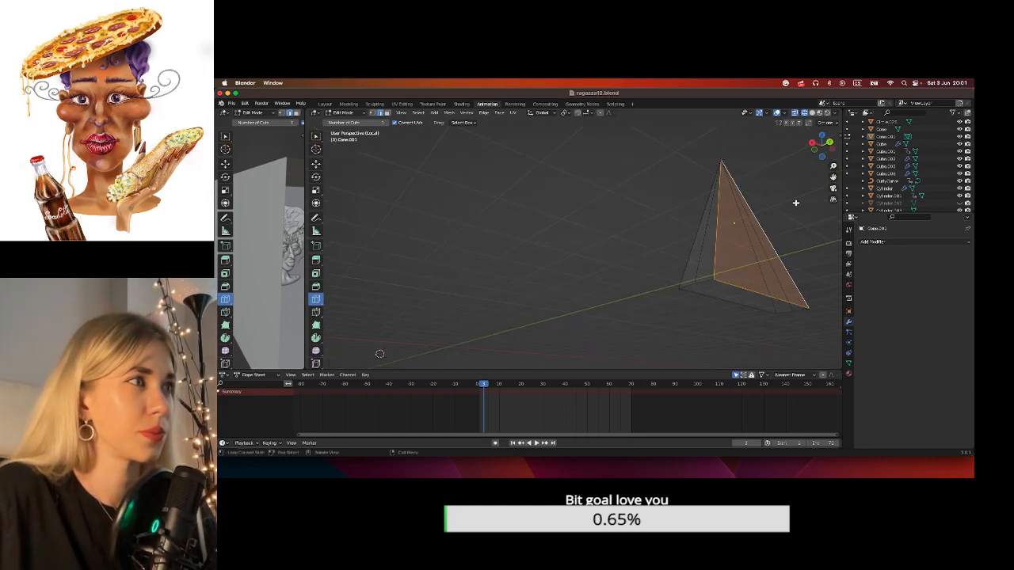
Switch the viewport to solid shading and save the file.
{"action": "left_click", "coordinate": [812, 112]}
{"action": "left_click_drag", "start_coordinate": [833, 178], "coordinate": [724, 247]}
{"action": "key", "text": "super+s"}
{"action": "left_click", "coordinate": [231, 103]}
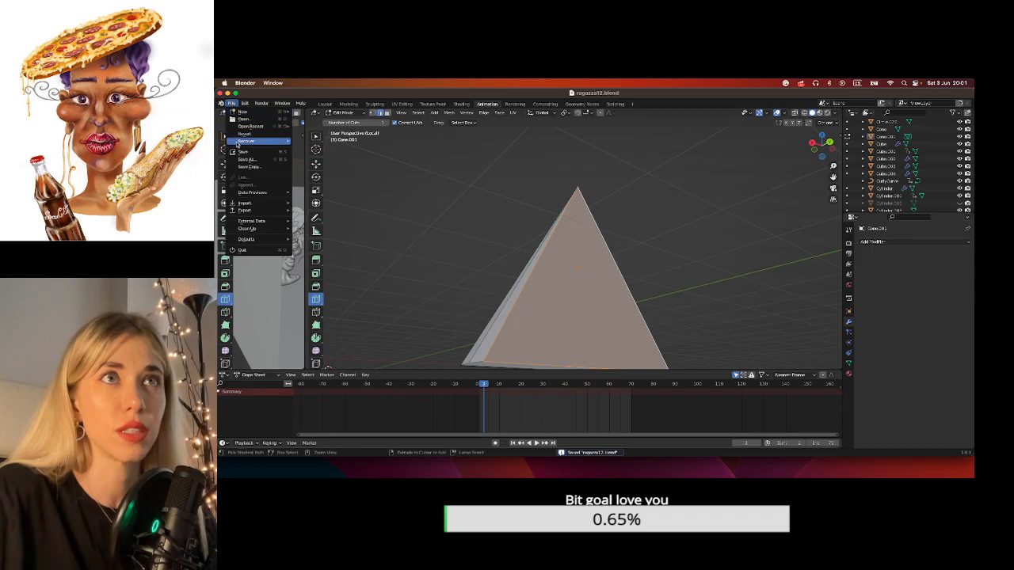
{"action": "left_click_drag", "start_coordinate": [833, 178], "coordinate": [813, 116]}
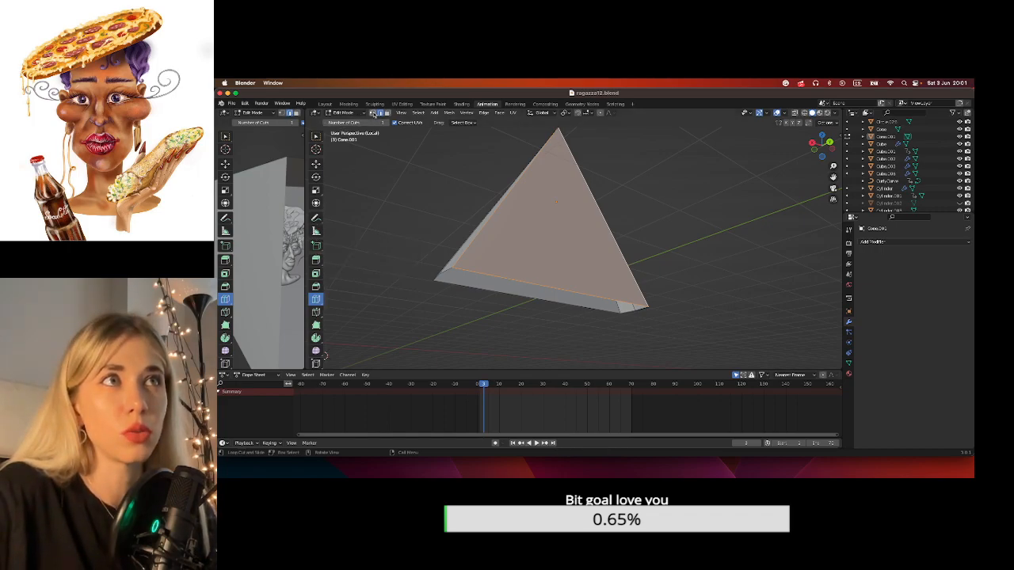
Select the four edges around the wedge's open underside and fill them with a face.
{"action": "left_click", "coordinate": [457, 295]}
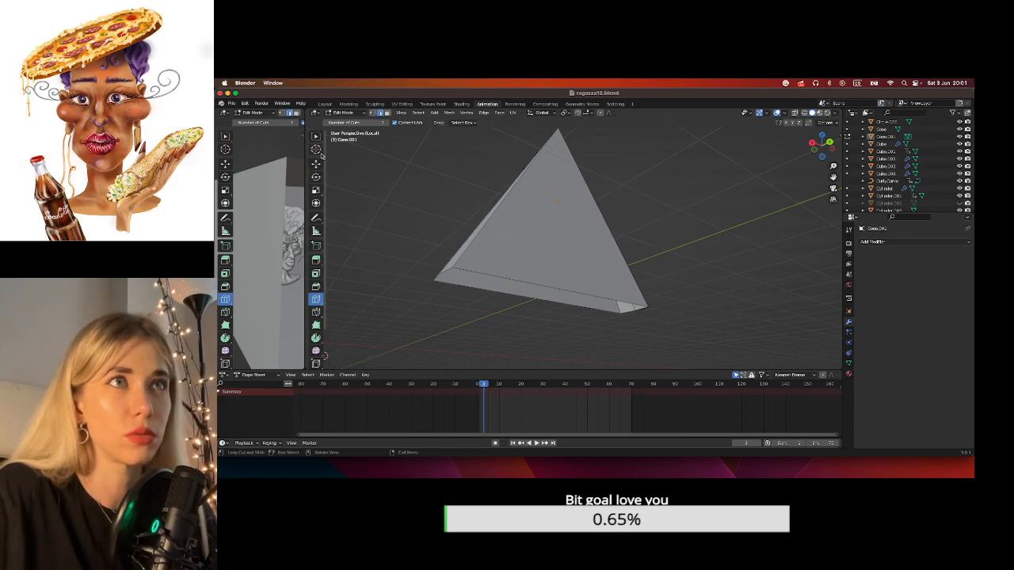
{"action": "left_click", "coordinate": [316, 163]}
{"action": "left_click", "coordinate": [488, 274]}
{"action": "middle_click_drag", "start_coordinate": [489, 277], "coordinate": [539, 290]}
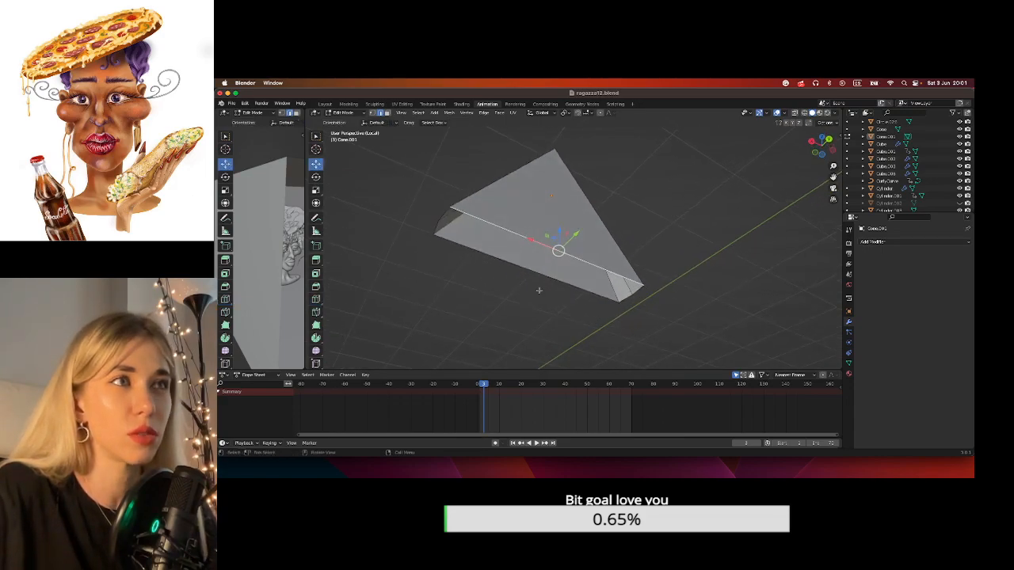
{"action": "left_click", "coordinate": [529, 268], "text": "shift"}
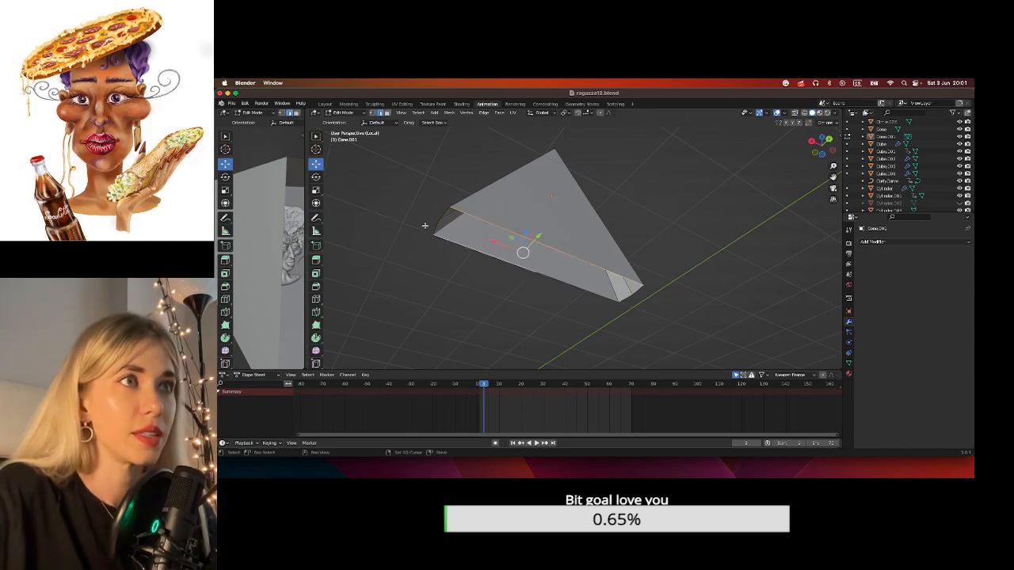
{"action": "left_click", "coordinate": [442, 214], "text": "shift"}
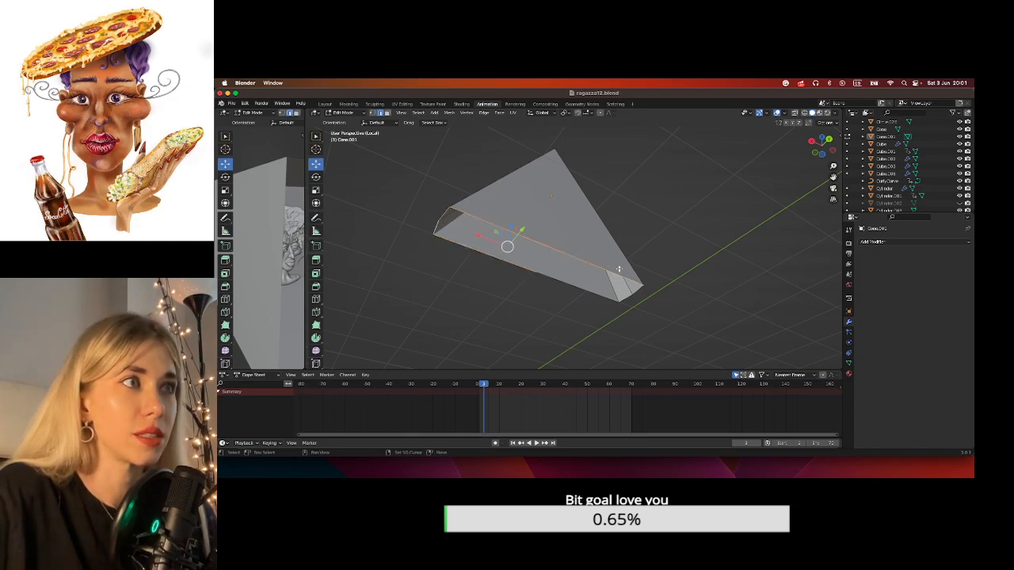
{"action": "left_click", "coordinate": [632, 291], "text": "shift"}
{"action": "left_click", "coordinate": [628, 296], "text": "shift"}
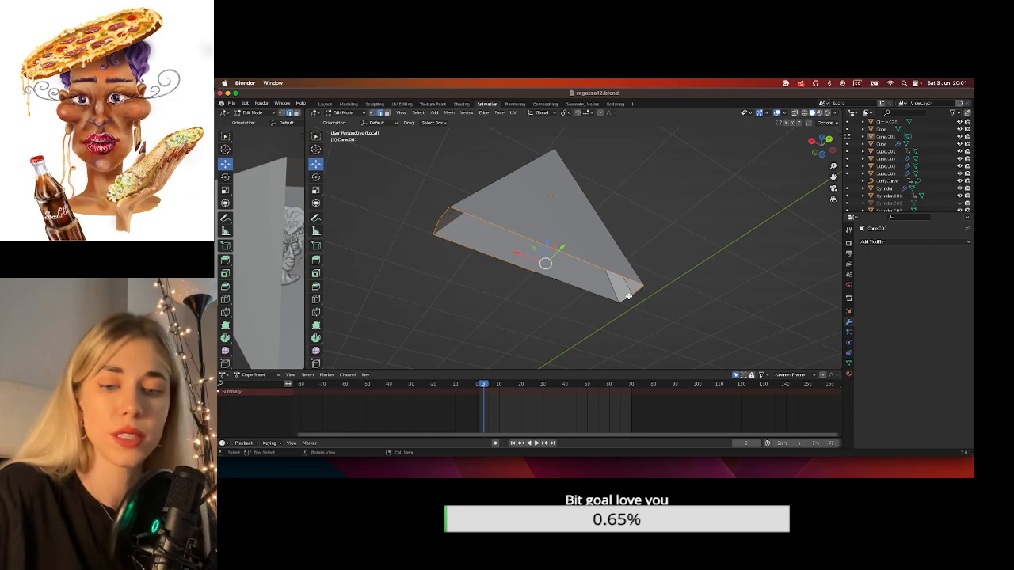
{"action": "key", "text": "f"}
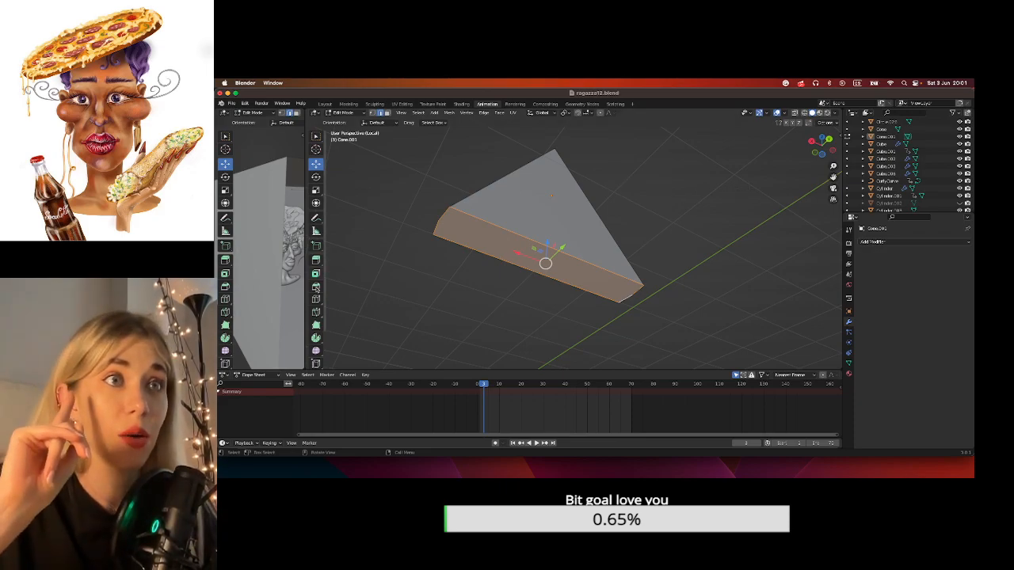
Try to add a loop cut across the wedge's base and sides, checking the closed shape from several angles.
{"action": "left_click", "coordinate": [315, 299]}
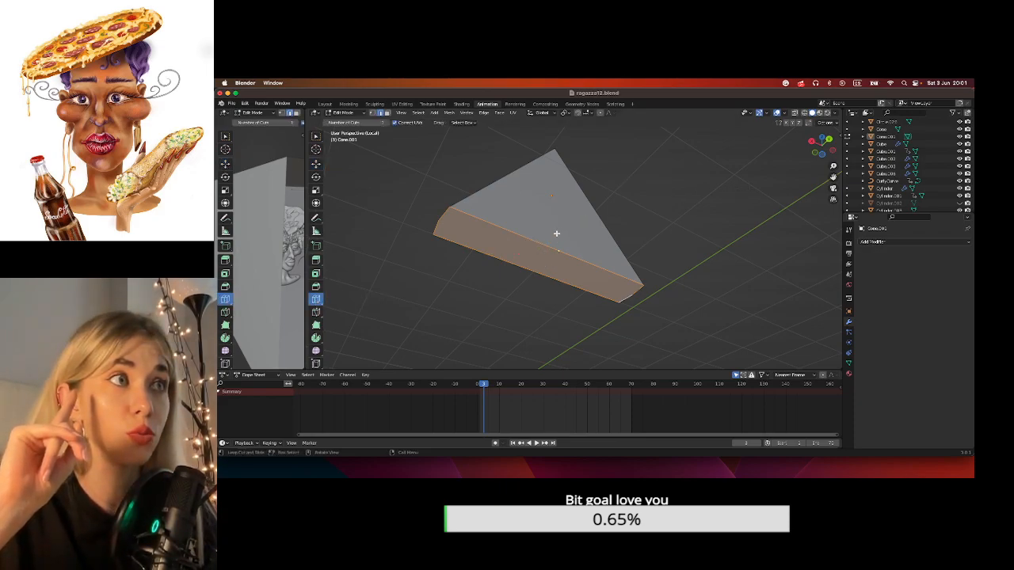
{"action": "left_click", "coordinate": [561, 254]}
{"action": "middle_click_drag", "start_coordinate": [734, 210], "coordinate": [780, 210]}
{"action": "left_click_drag", "start_coordinate": [832, 177], "coordinate": [792, 290]}
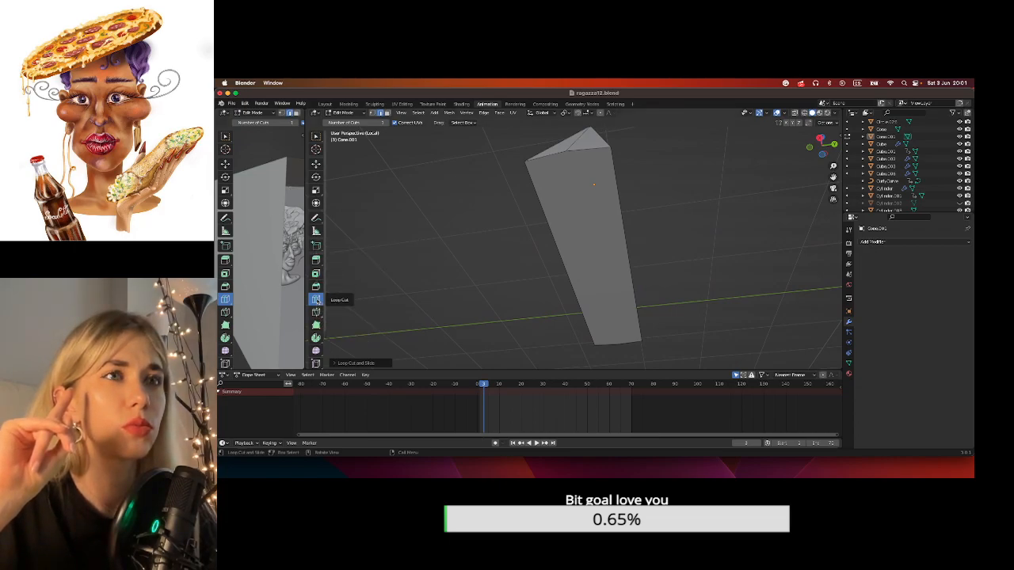
{"action": "middle_click_drag", "start_coordinate": [637, 237], "coordinate": [710, 348]}
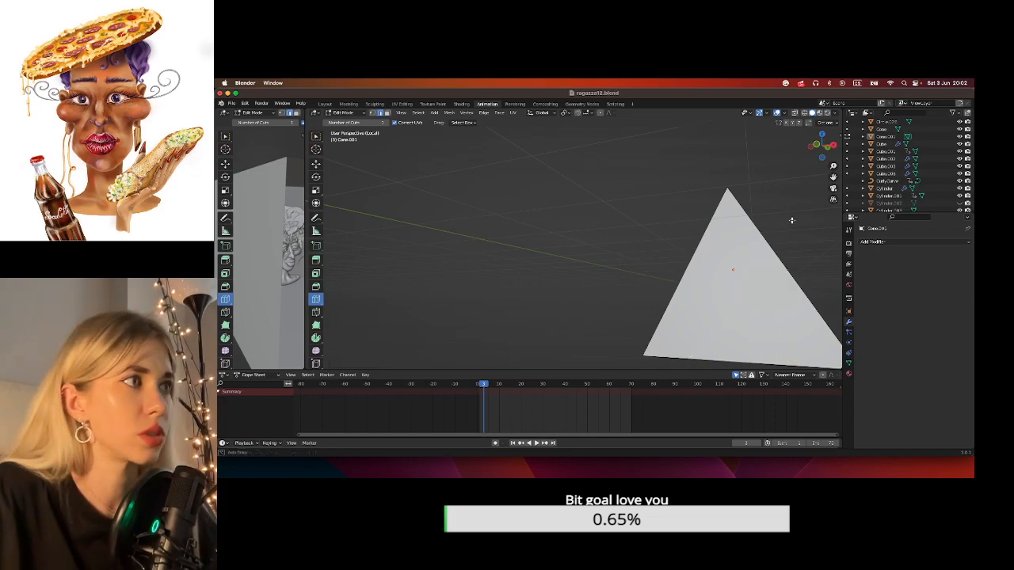
{"action": "middle_click_drag", "start_coordinate": [792, 220], "coordinate": [677, 214]}
{"action": "left_click_drag", "start_coordinate": [834, 177], "coordinate": [643, 120]}
{"action": "middle_click_drag", "start_coordinate": [673, 317], "coordinate": [638, 280]}
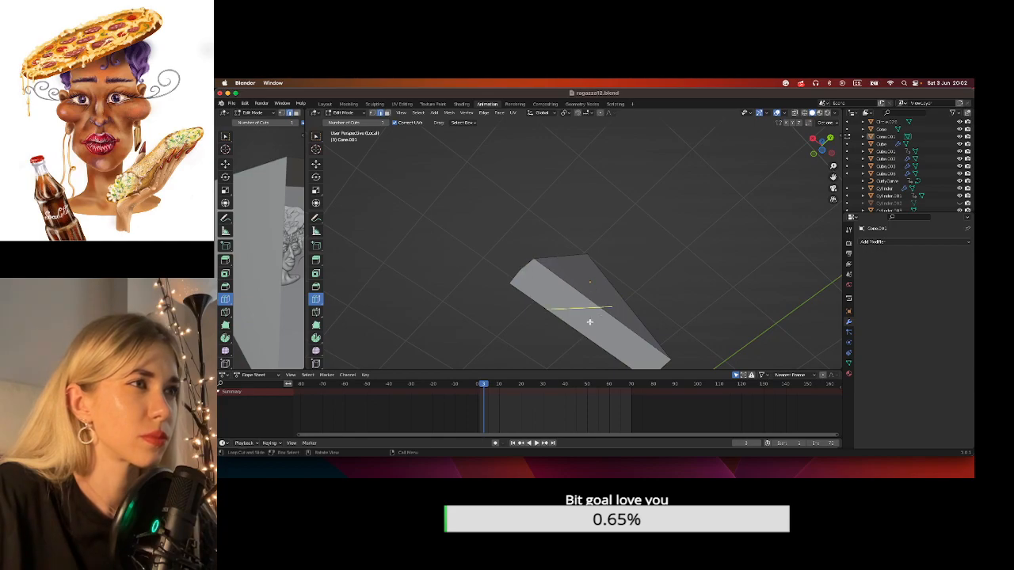
{"action": "middle_click_drag", "start_coordinate": [684, 298], "coordinate": [602, 261]}
{"action": "left_click_drag", "start_coordinate": [833, 177], "coordinate": [682, 82]}
{"action": "middle_click_drag", "start_coordinate": [597, 238], "coordinate": [584, 264]}
{"action": "mouse_move", "coordinate": [667, 183]}
{"action": "middle_mouse_down"}
{"action": "mouse_move", "coordinate": [665, 199]}
{"action": "mouse_move", "coordinate": [659, 191]}
{"action": "middle_mouse_up"}
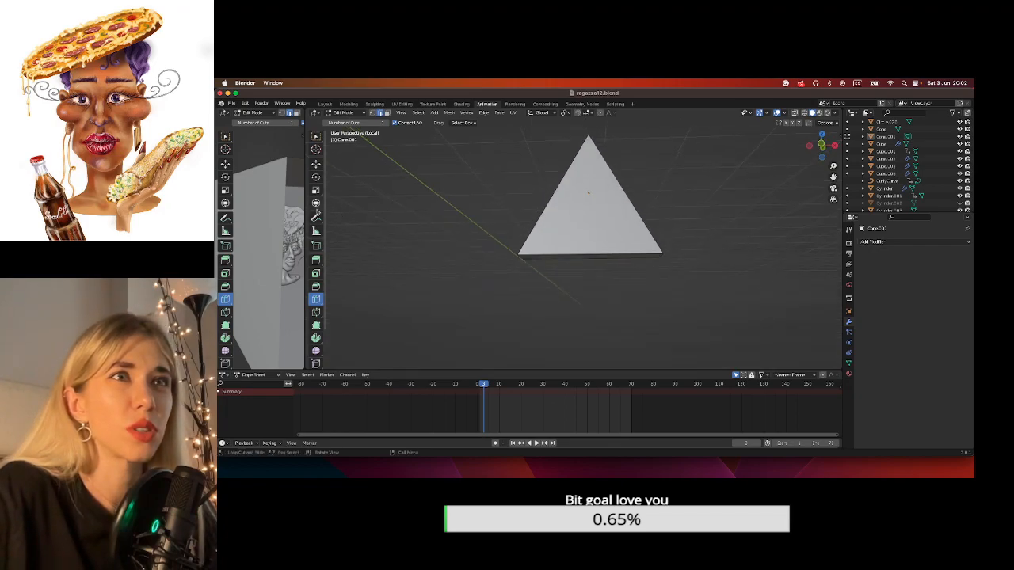
{"action": "left_click", "coordinate": [316, 273]}
{"action": "middle_click_drag", "start_coordinate": [636, 253], "coordinate": [639, 224]}
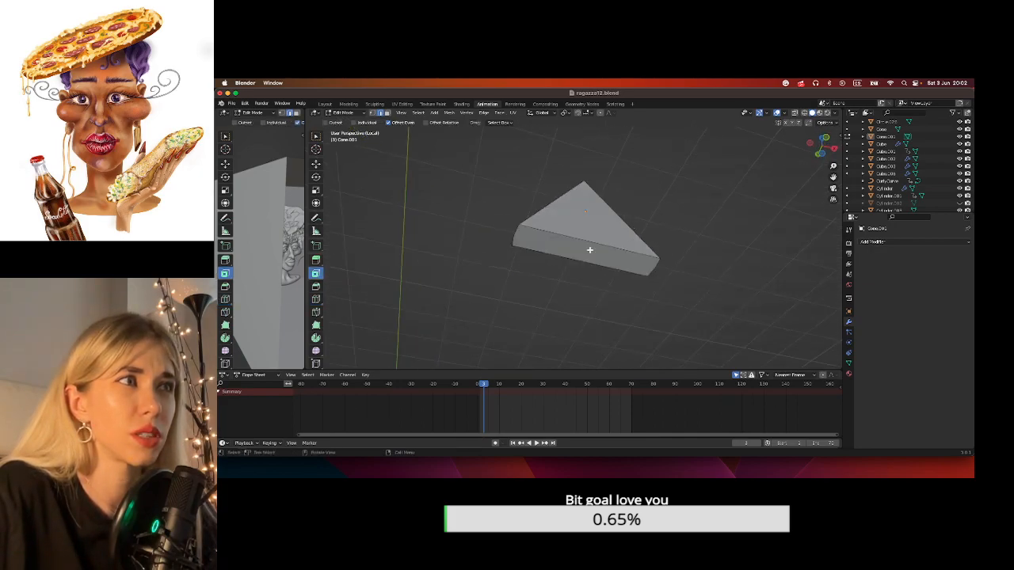
Return to Object Mode and add a Subdivision Surface modifier to the wedge with its viewport level set to 0.
{"action": "left_click", "coordinate": [343, 112]}
{"action": "left_click", "coordinate": [349, 124]}
{"action": "left_click", "coordinate": [617, 251]}
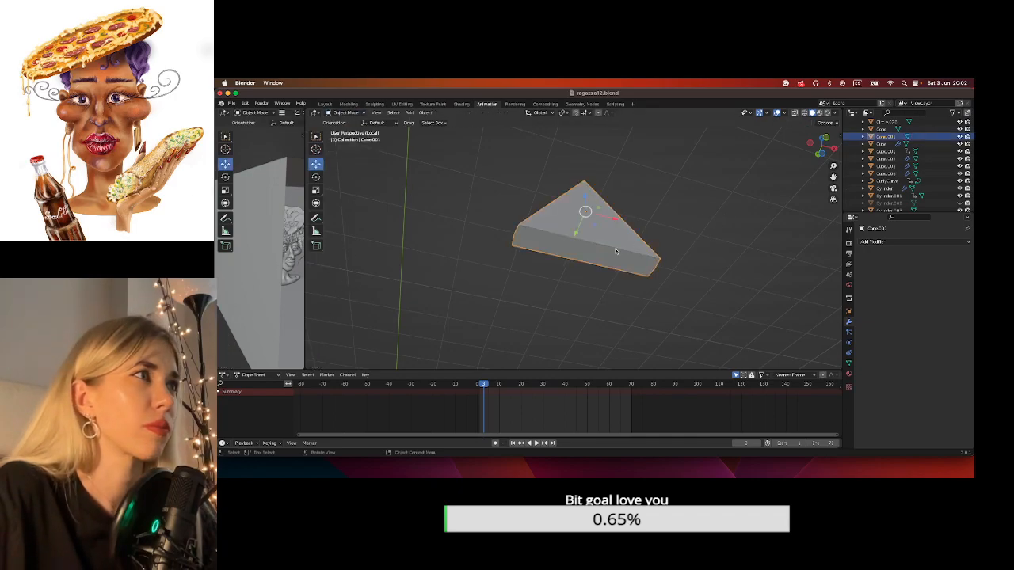
{"action": "left_click", "coordinate": [878, 245]}
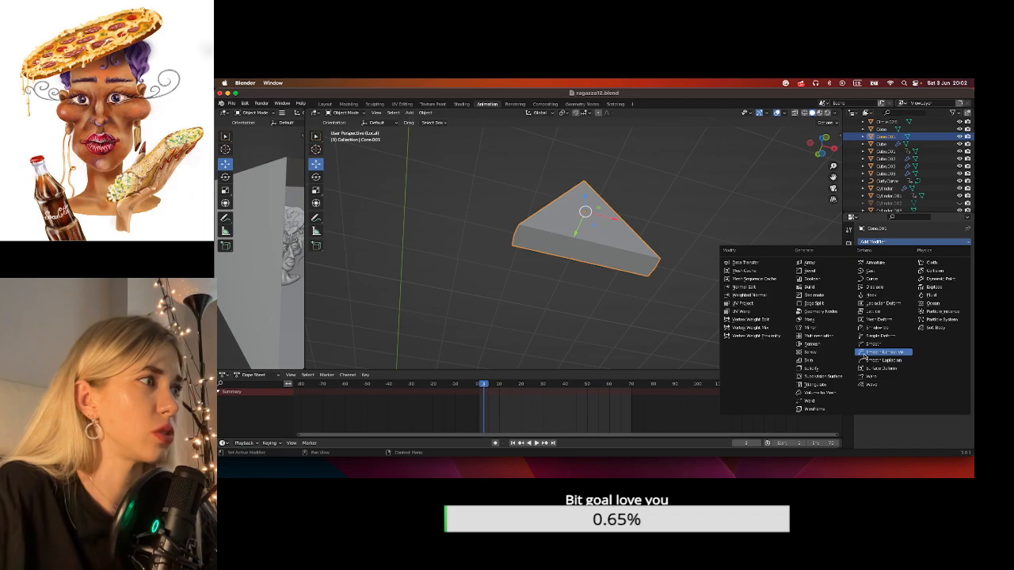
{"action": "left_click", "coordinate": [828, 377]}
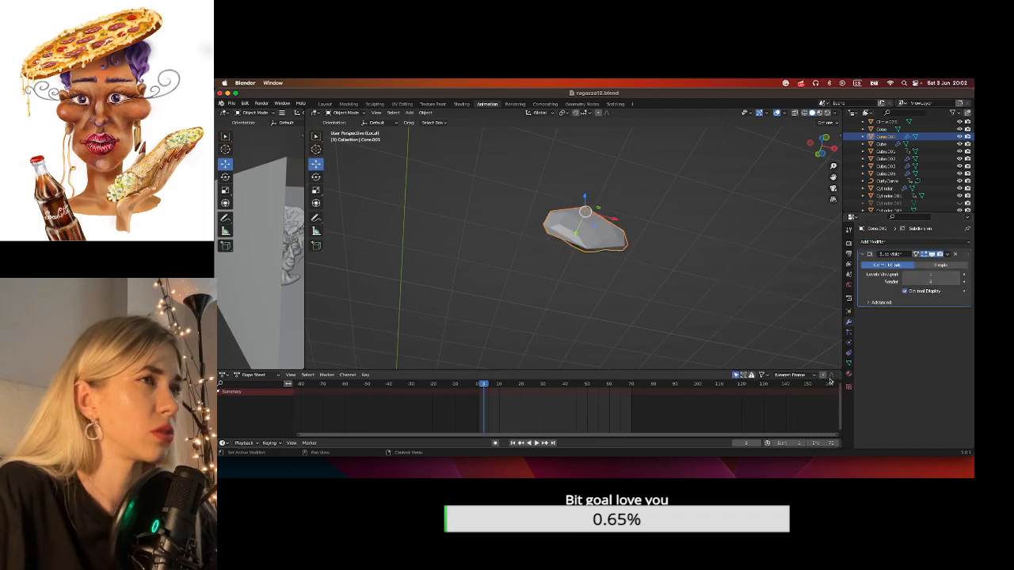
{"action": "left_click", "coordinate": [905, 275]}
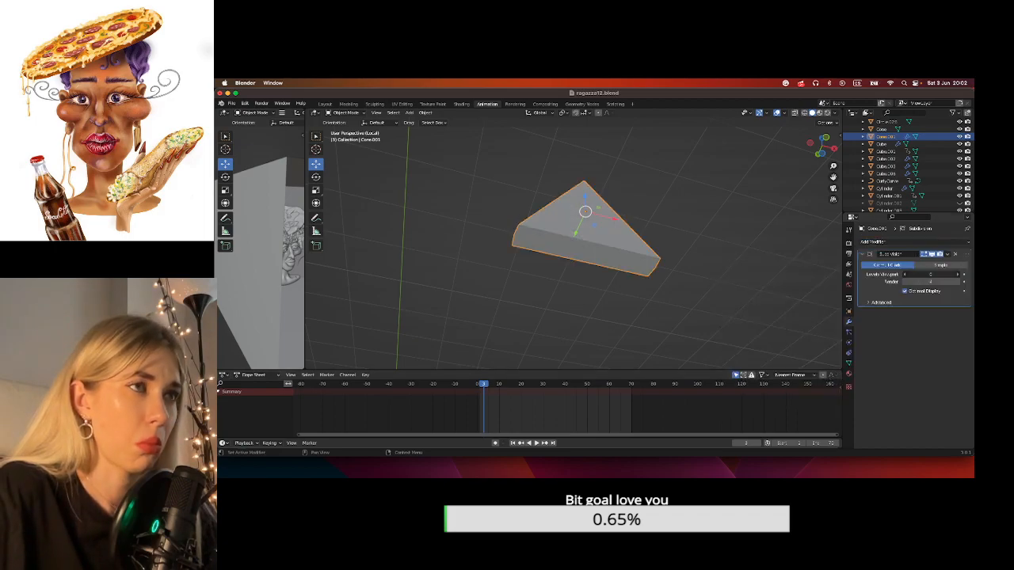
{"action": "left_click", "coordinate": [766, 188]}
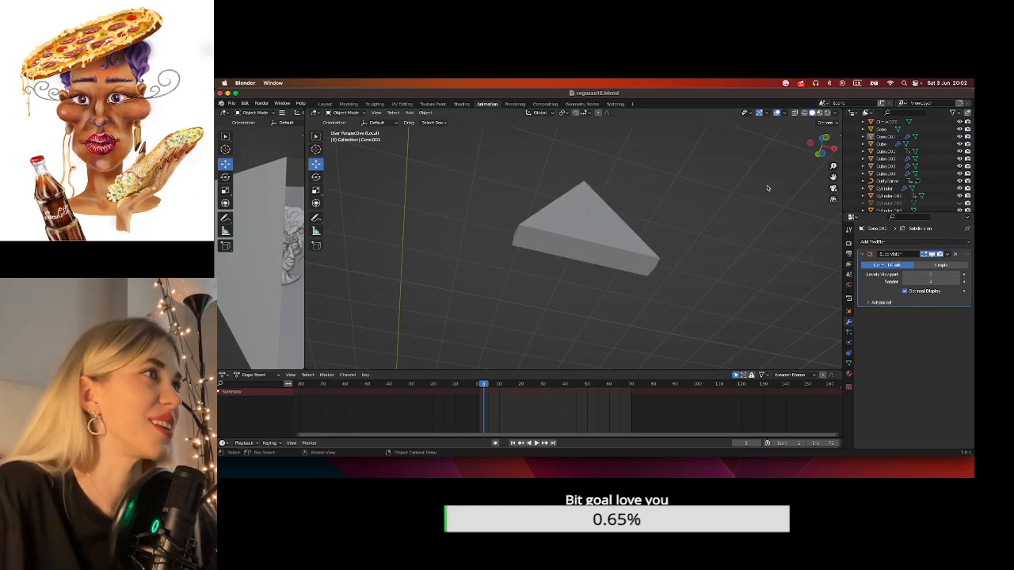
Save the file and exit local view to bring back the whole scene.
{"action": "middle_click_drag", "start_coordinate": [769, 189], "coordinate": [775, 203]}
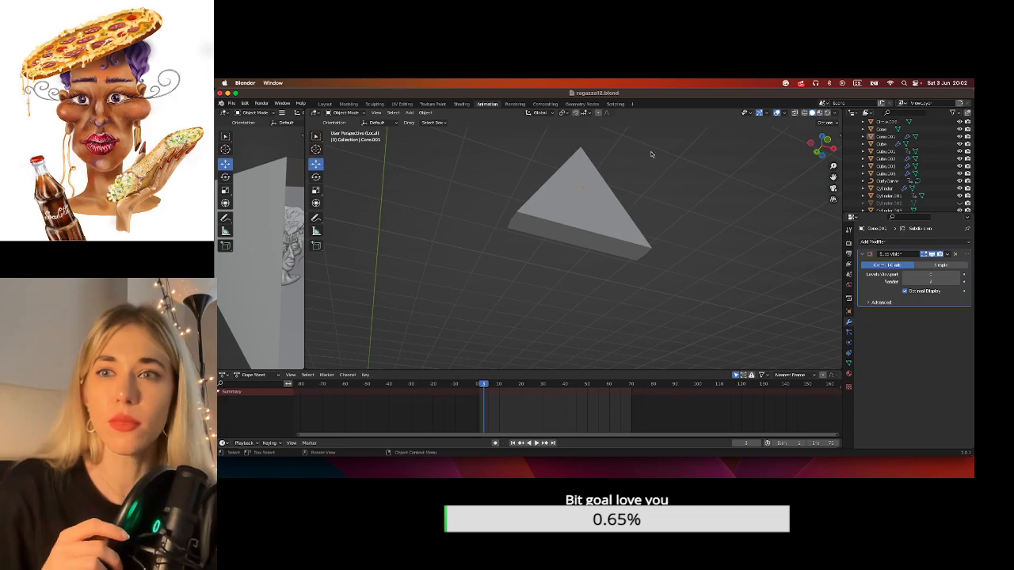
{"action": "key", "text": "super+s"}
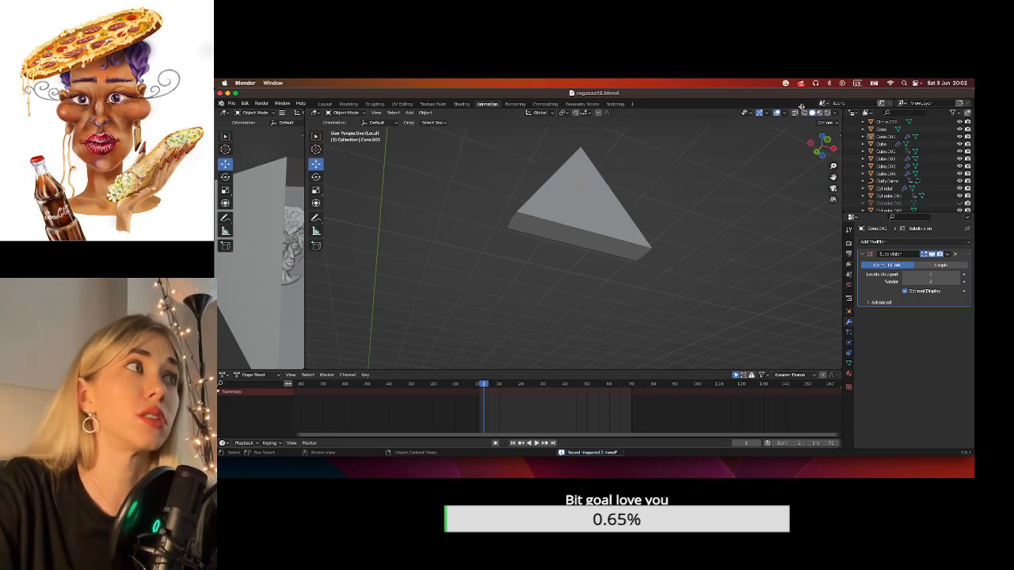
{"action": "left_click", "coordinate": [376, 113]}
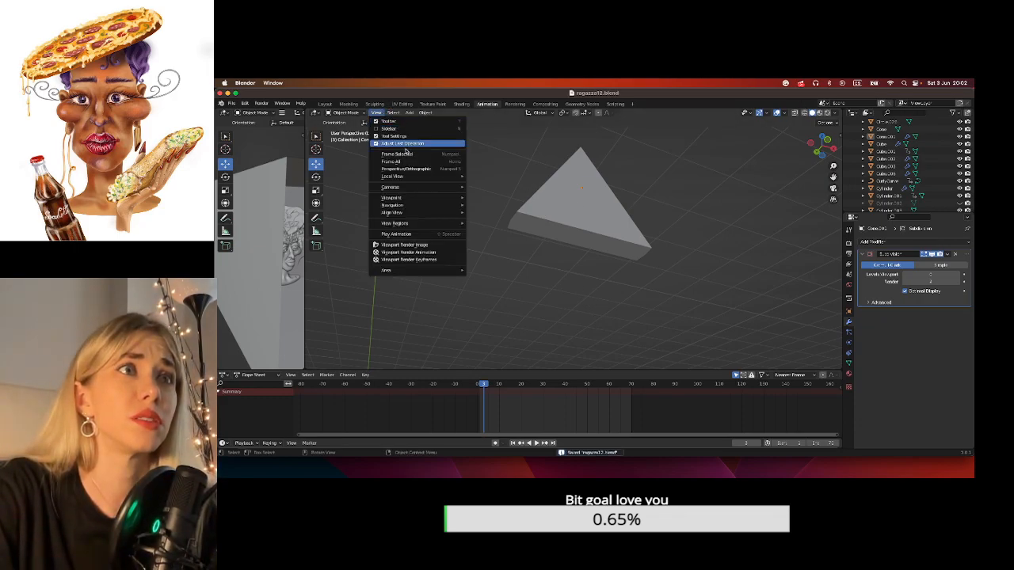
{"action": "mouse_move", "coordinate": [444, 175]}
{"action": "left_click", "coordinate": [484, 176]}
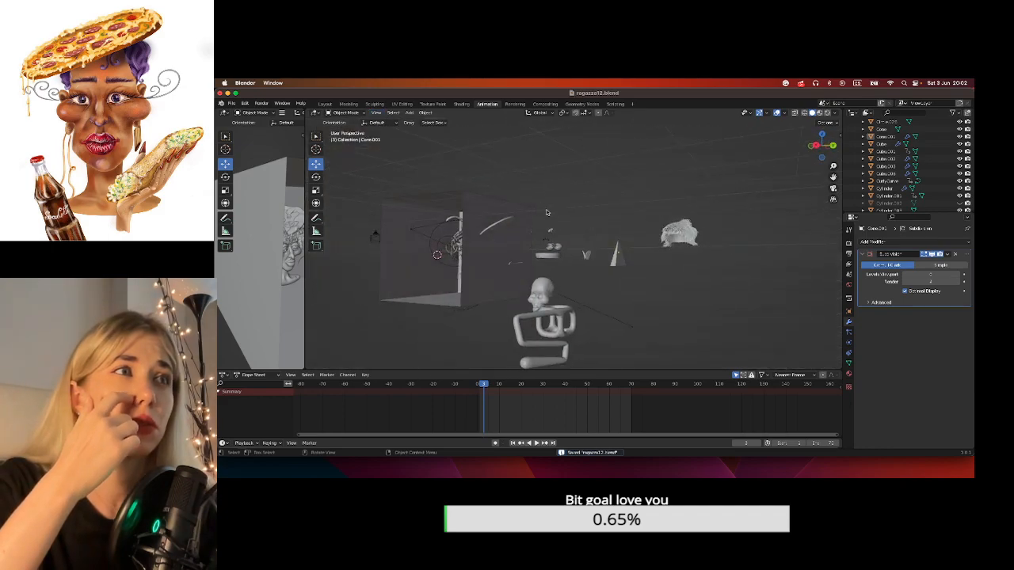
Frame the head inside the checkered room and switch the viewport to rendered shading.
{"action": "left_click_drag", "start_coordinate": [822, 146], "coordinate": [871, 148]}
{"action": "scroll", "coordinate": [785, 146], "scroll_direction": "up", "scroll_amount": 3}
{"action": "left_click_drag", "start_coordinate": [833, 177], "coordinate": [849, 232]}
{"action": "left_click_drag", "start_coordinate": [822, 146], "coordinate": [860, 147]}
{"action": "scroll", "coordinate": [630, 231], "scroll_direction": "up", "scroll_amount": 3}
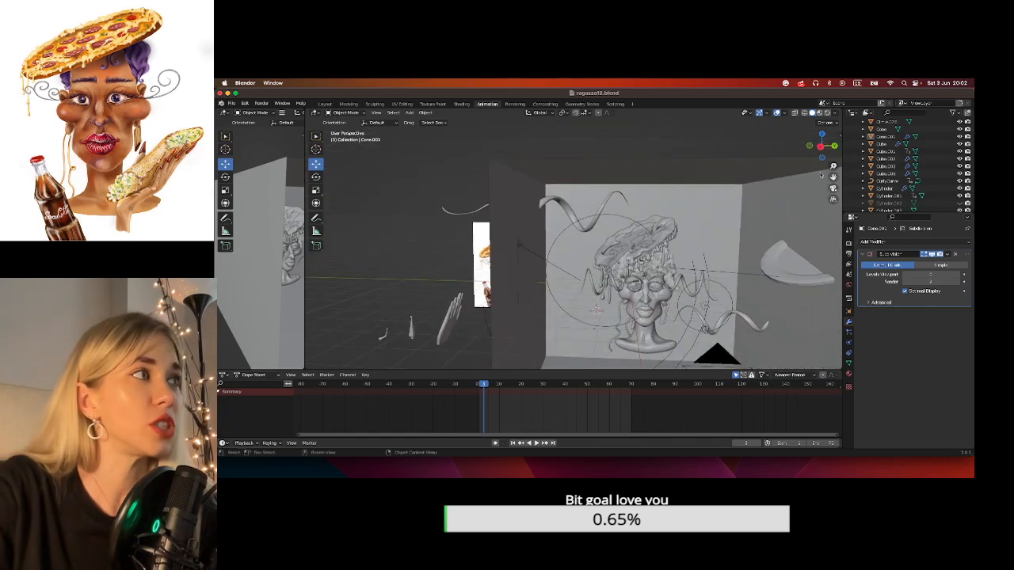
{"action": "left_click_drag", "start_coordinate": [833, 177], "coordinate": [771, 174]}
{"action": "scroll", "coordinate": [772, 174], "scroll_direction": "up", "scroll_amount": 4}
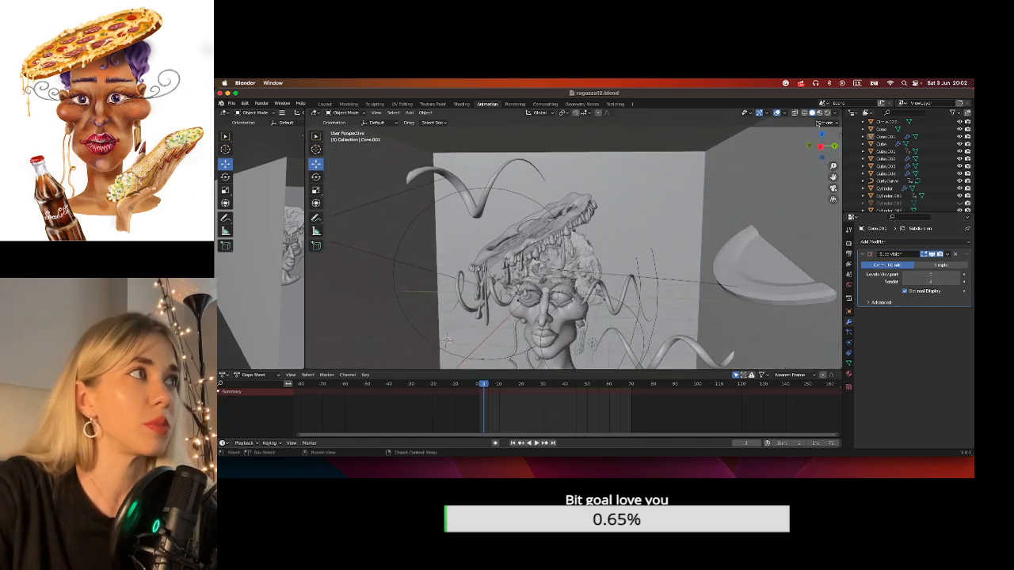
{"action": "left_click", "coordinate": [820, 113]}
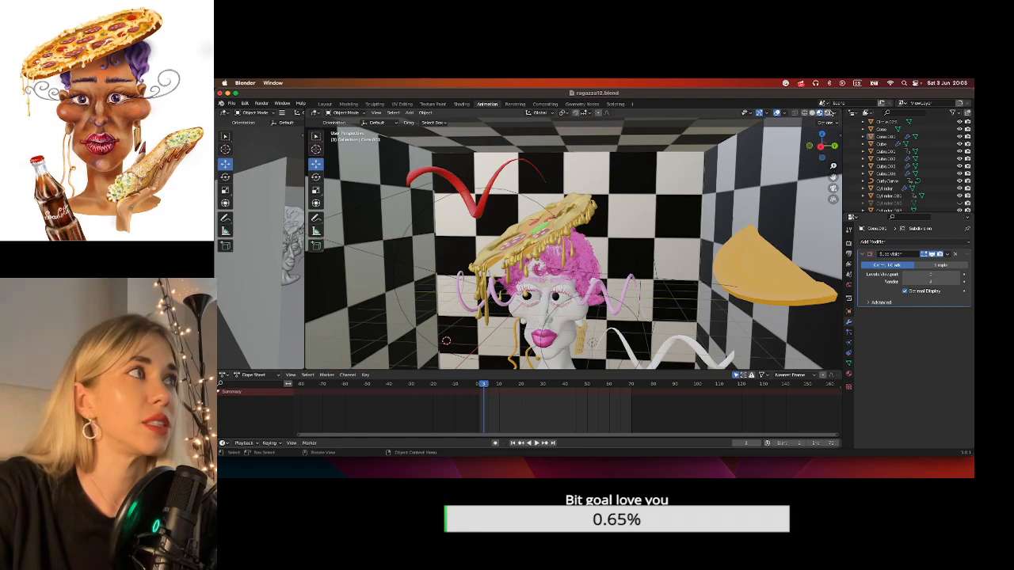
{"action": "left_click", "coordinate": [827, 113]}
{"action": "middle_click_drag", "start_coordinate": [673, 287], "coordinate": [687, 278]}
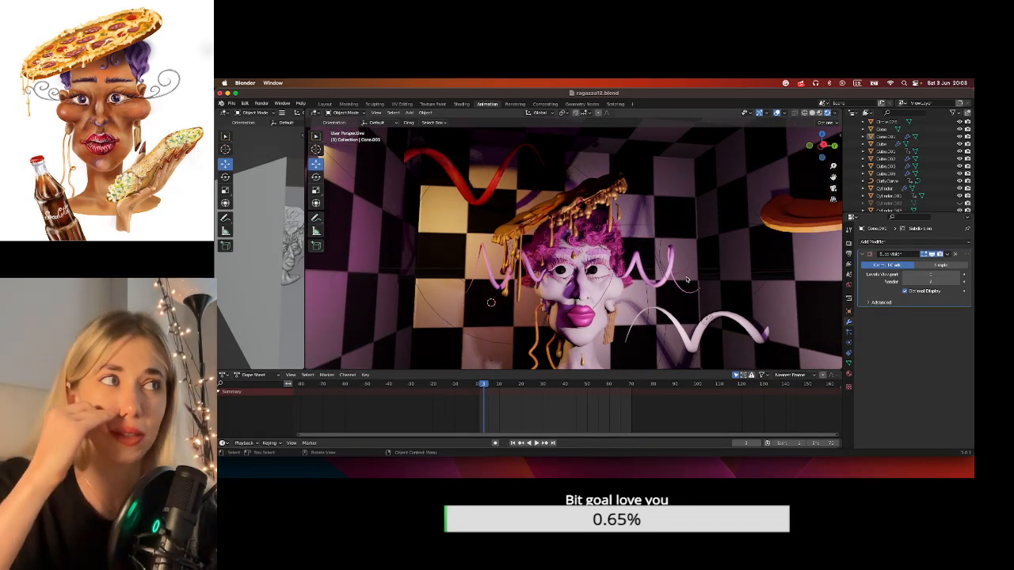
Play the animation in the rendered viewport to review the head and pizza hat.
{"action": "left_click", "coordinate": [535, 443]}
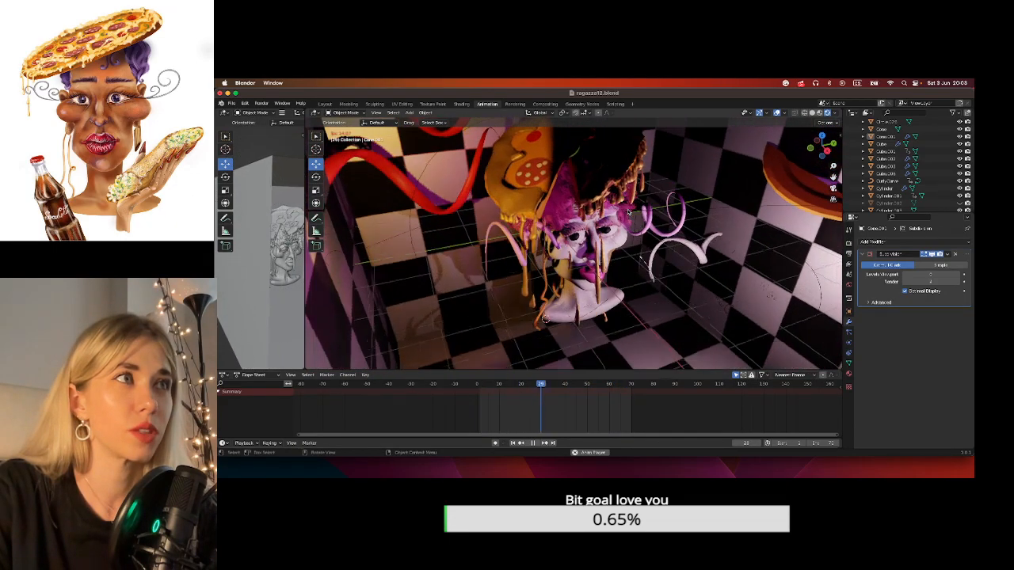
{"action": "left_click", "coordinate": [628, 213]}
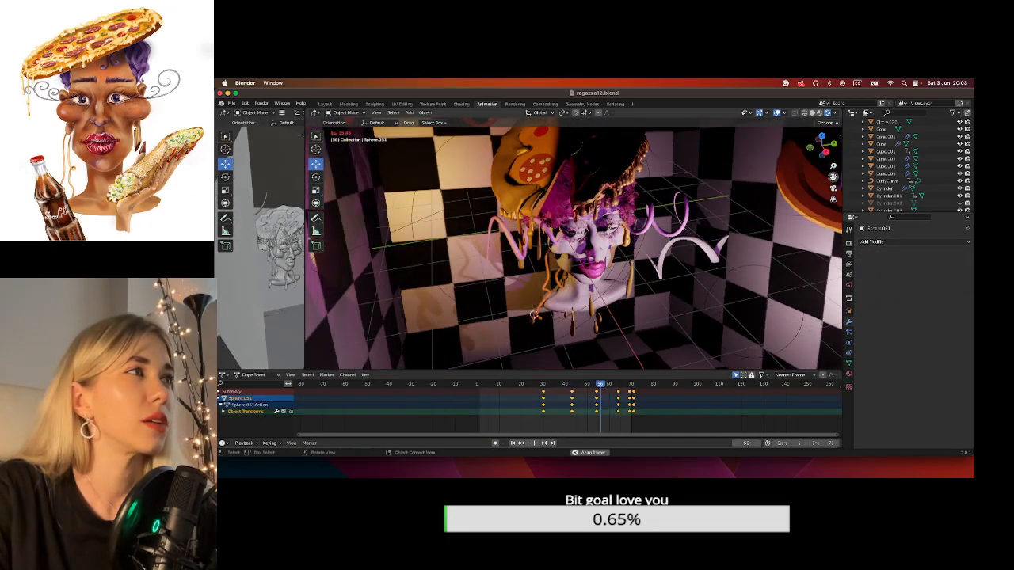